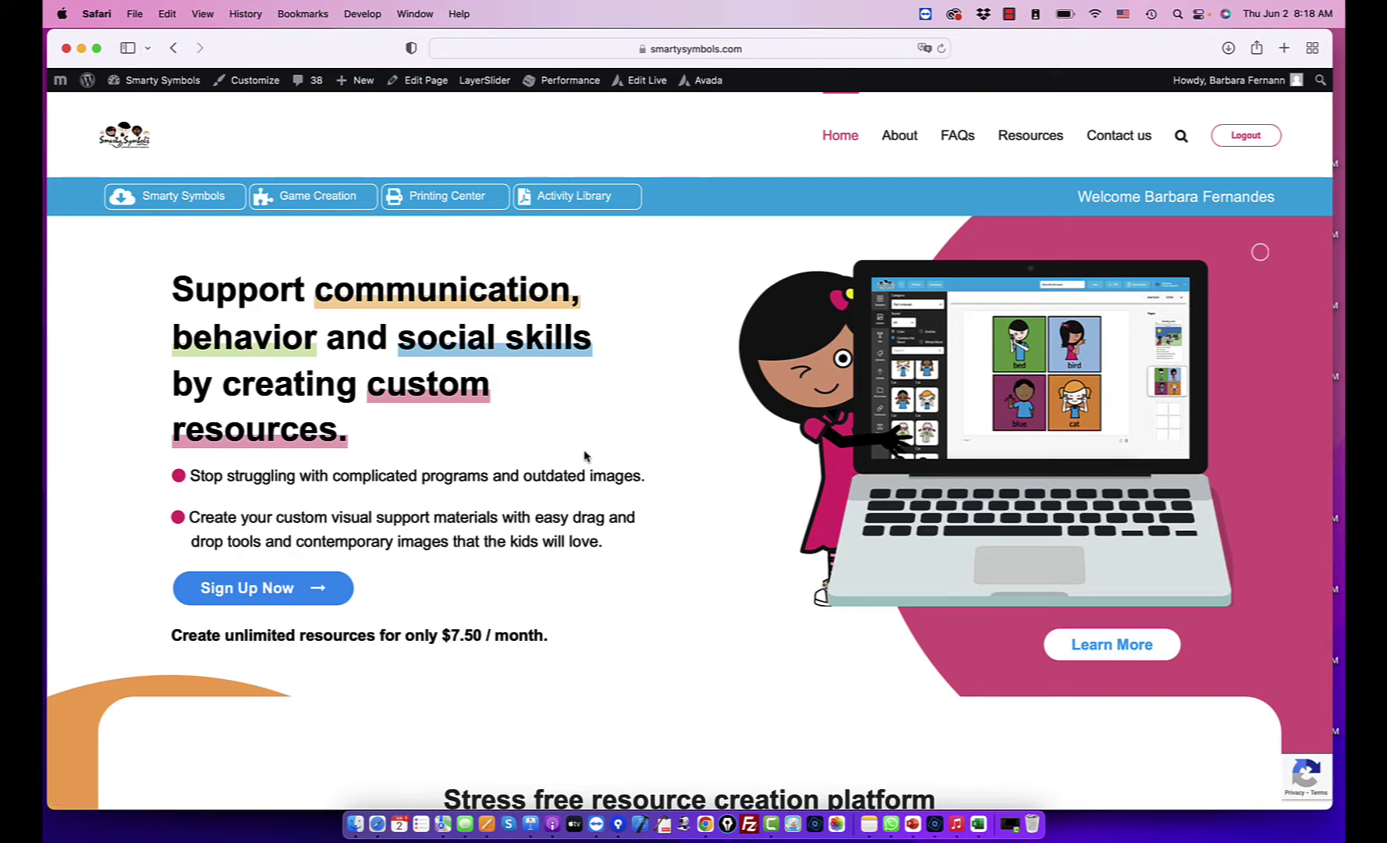
Open the Smarty Symbols image library from the home page and highlight the account holder's name in the welcome banner.
scroll(584, 455, "down", 10)
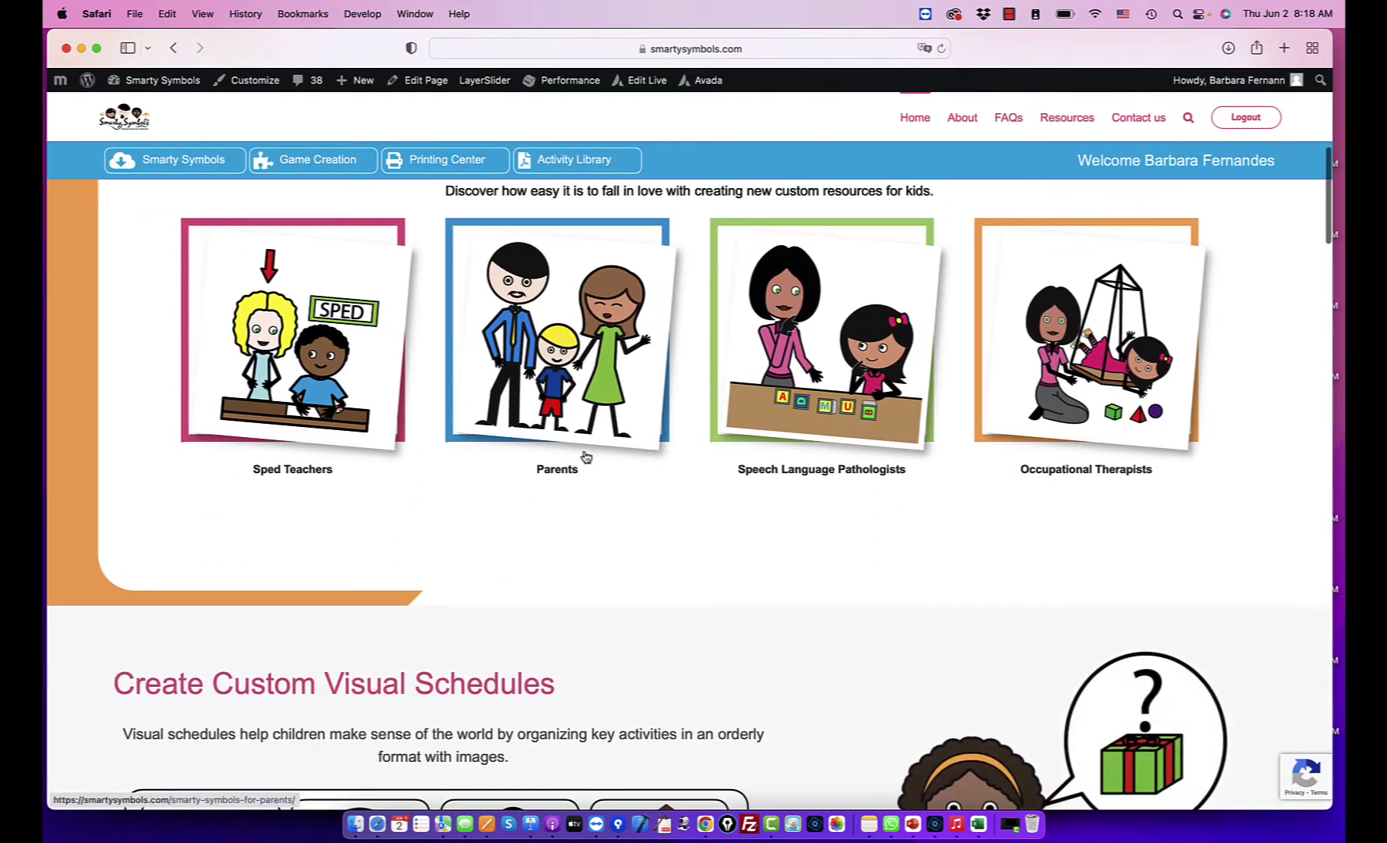
left_click(167, 167)
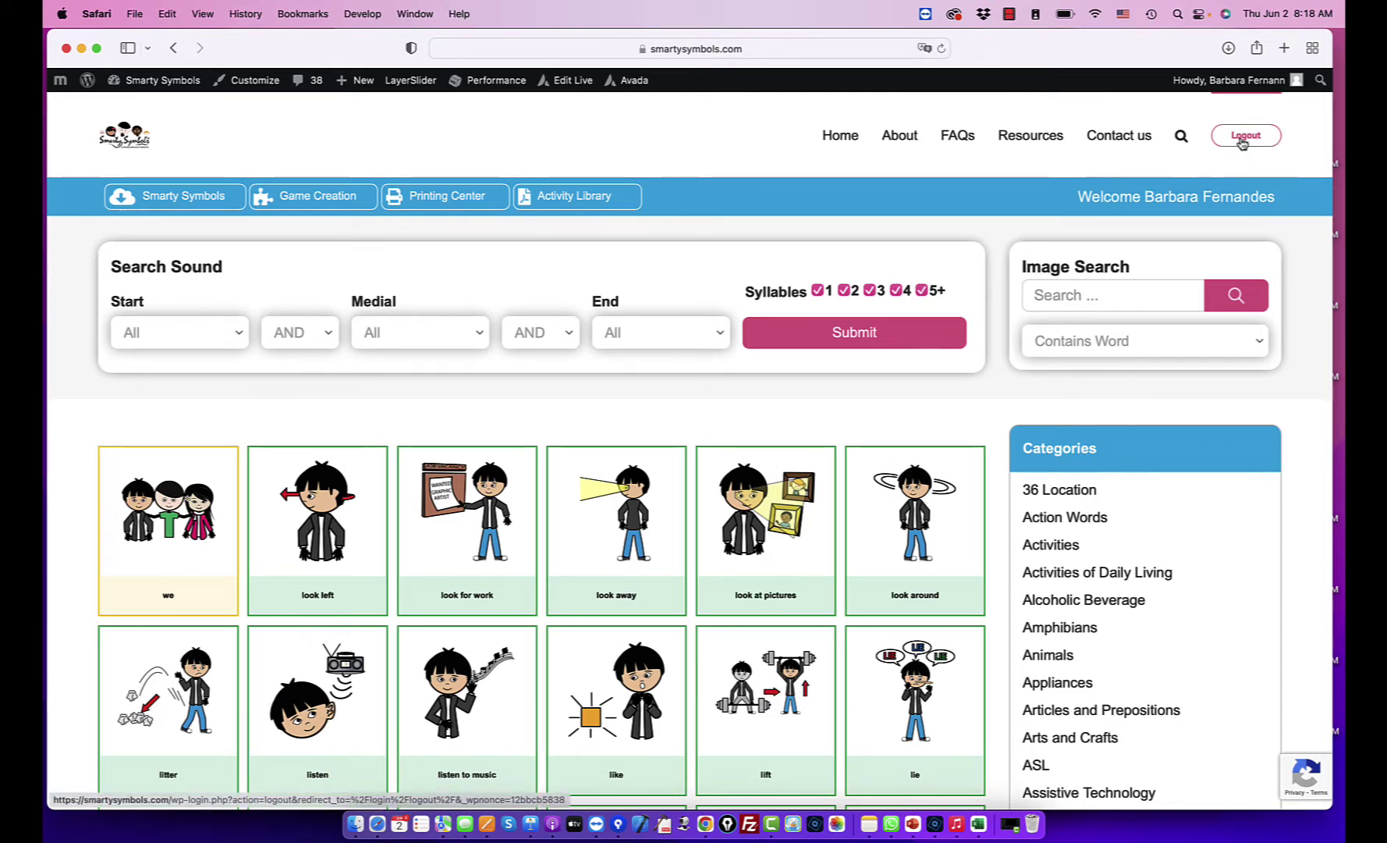
left_click_drag(1146, 198, 1273, 207)
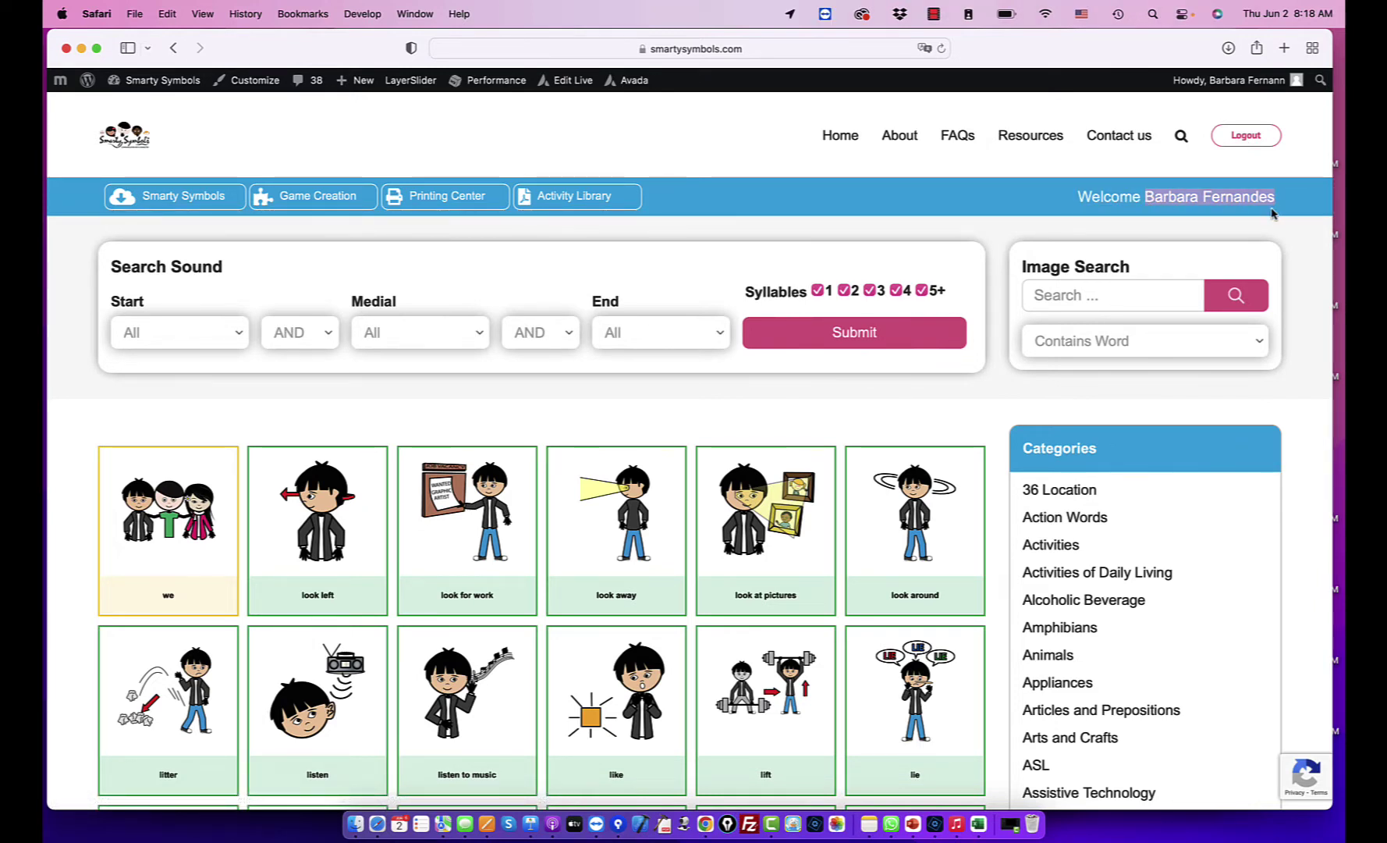
left_click(942, 220)
Examine the range of symbols and the category list in the image library.
scroll(466, 619, "down", 6)
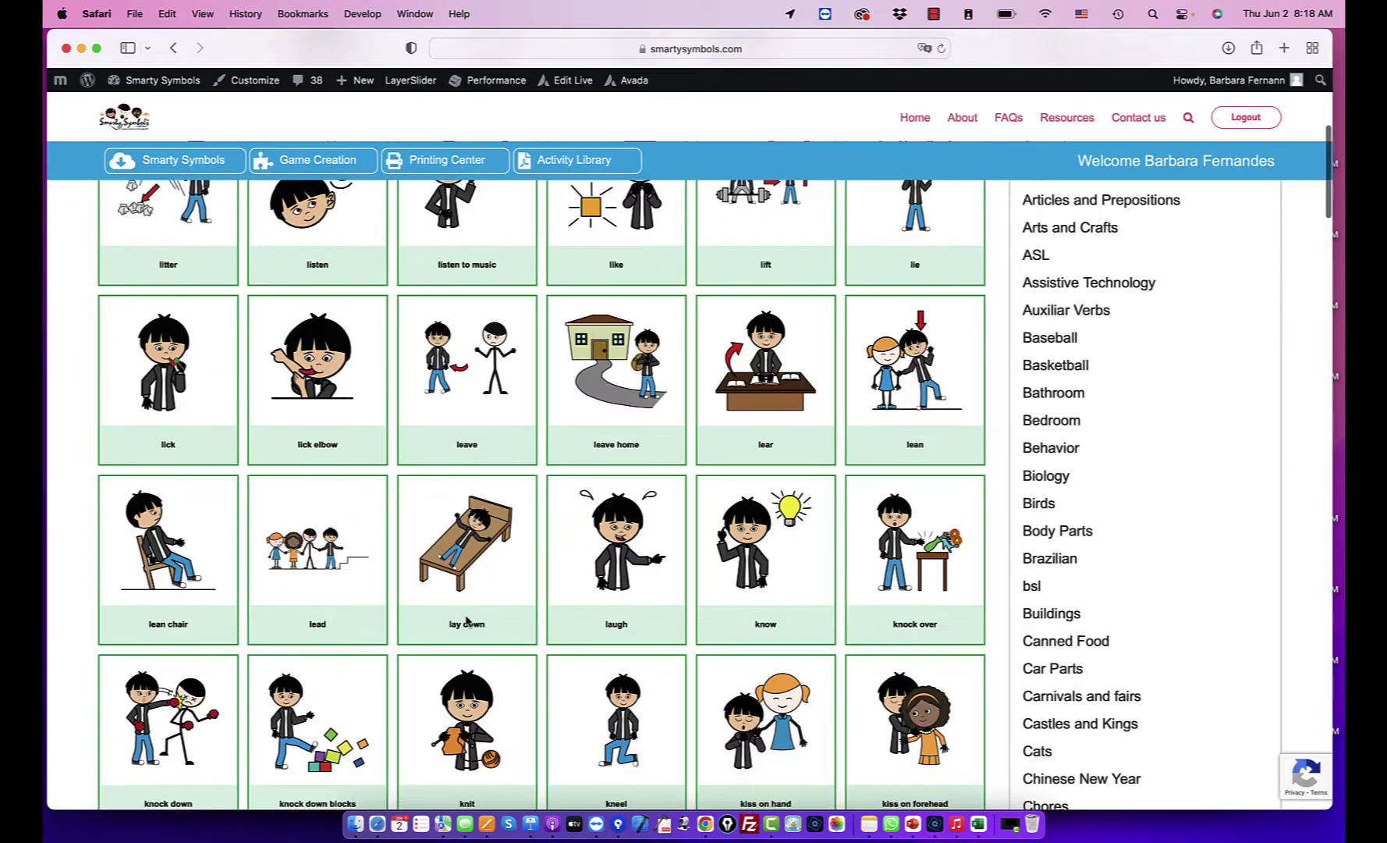
scroll(466, 620, "down", 3)
scroll(467, 620, "up", 10)
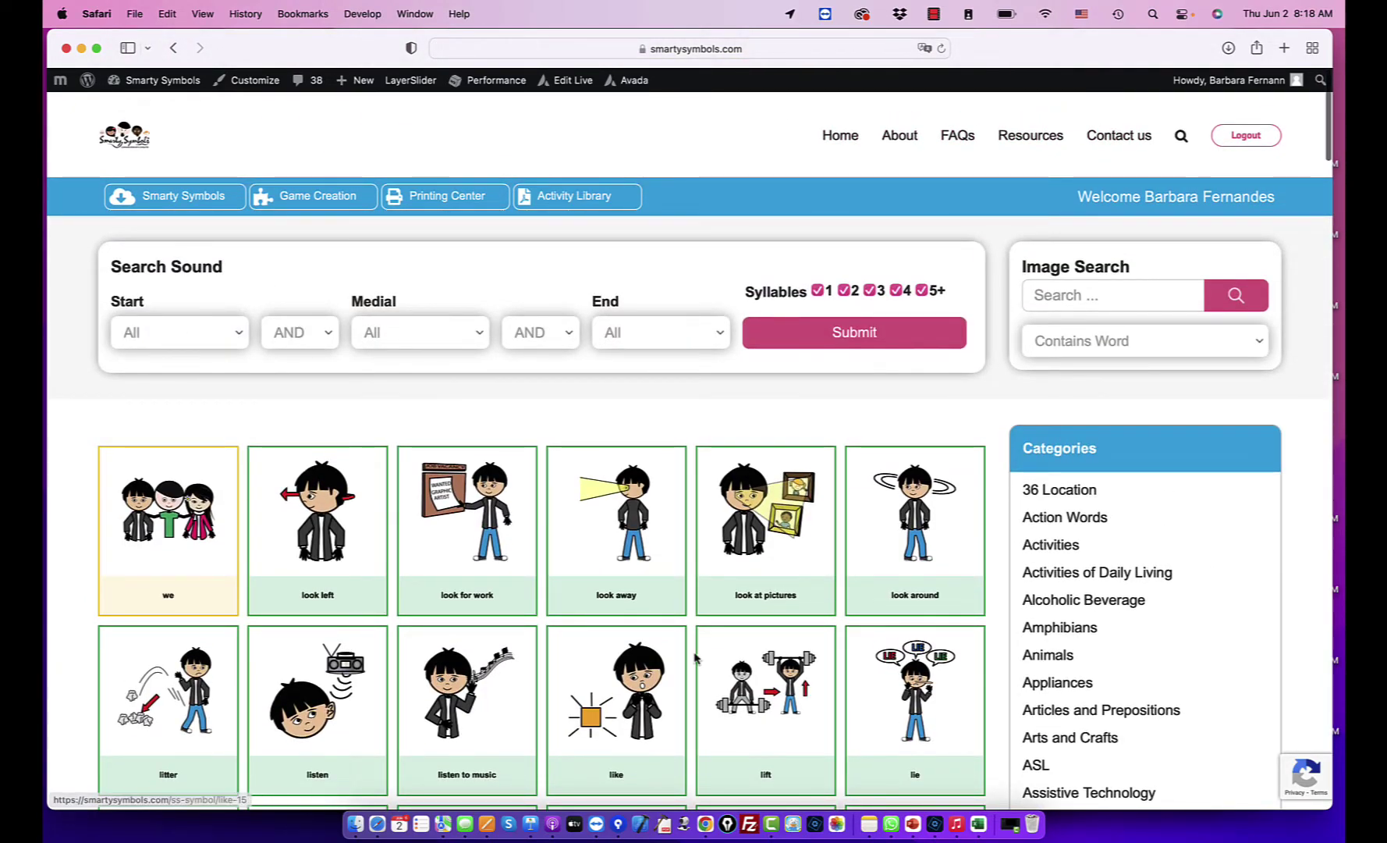
scroll(695, 658, "down", 12)
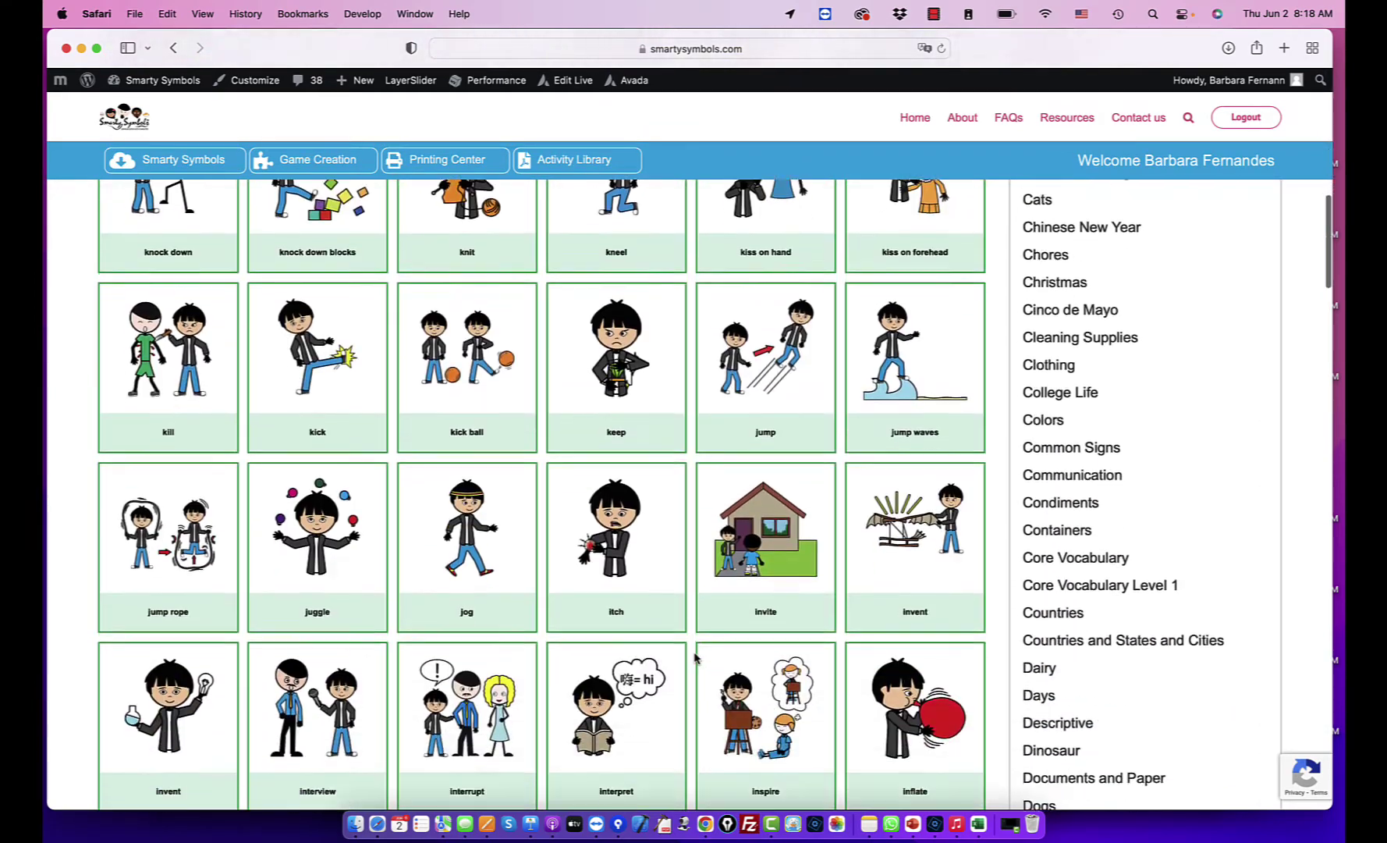
scroll(695, 658, "down", 5)
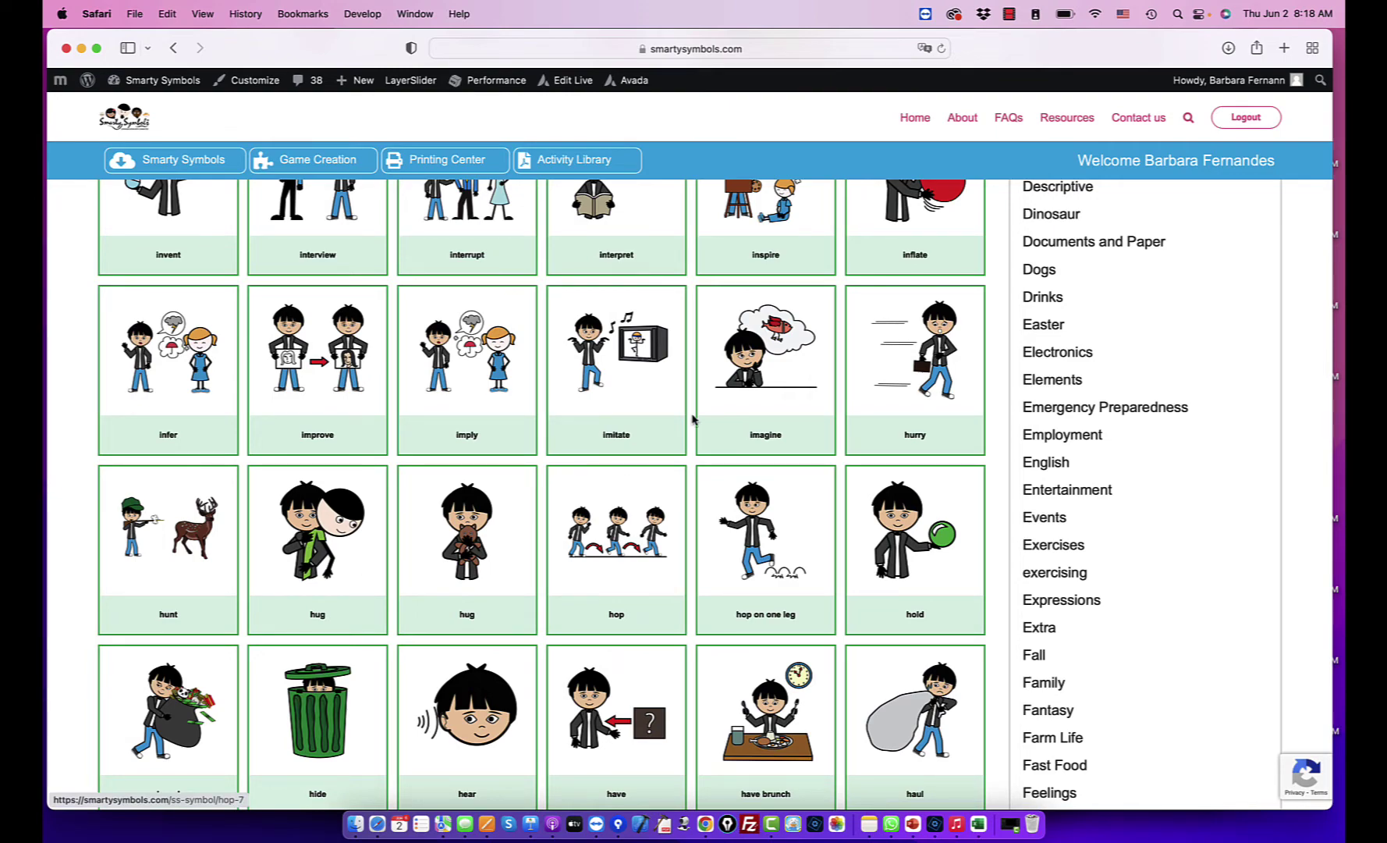
scroll(695, 420, "up", 18)
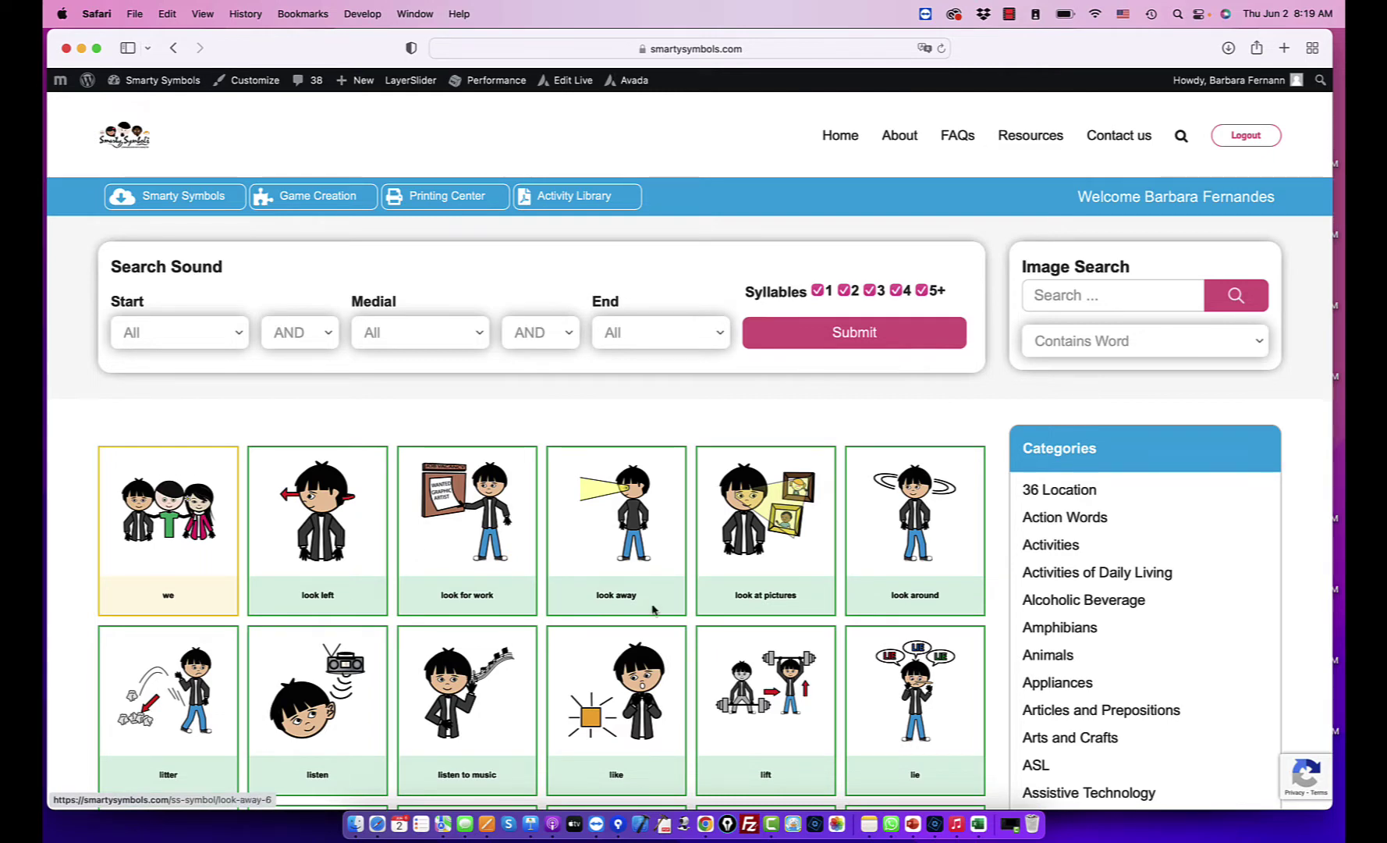
scroll(653, 609, "down", 5)
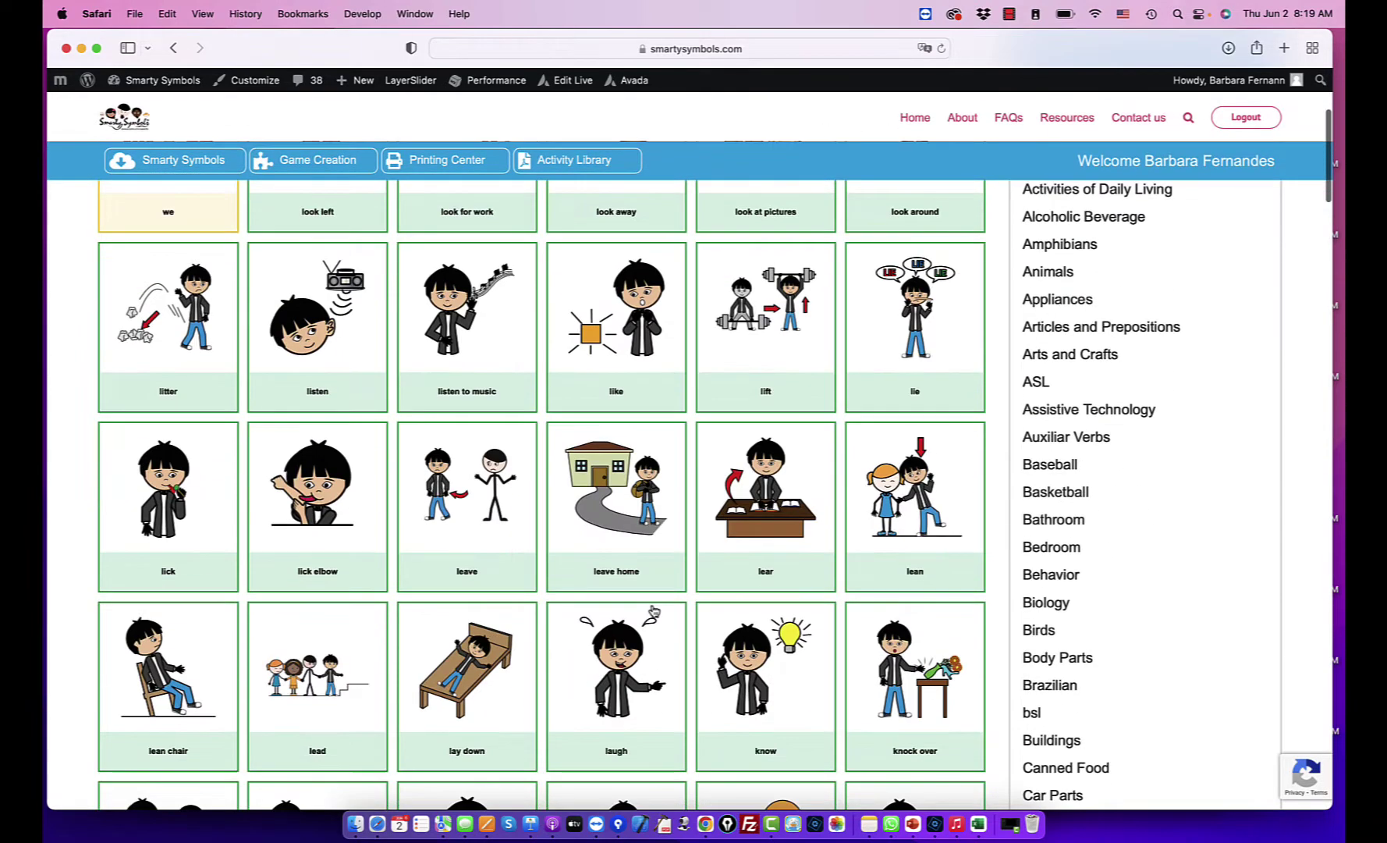
scroll(653, 609, "up", 4)
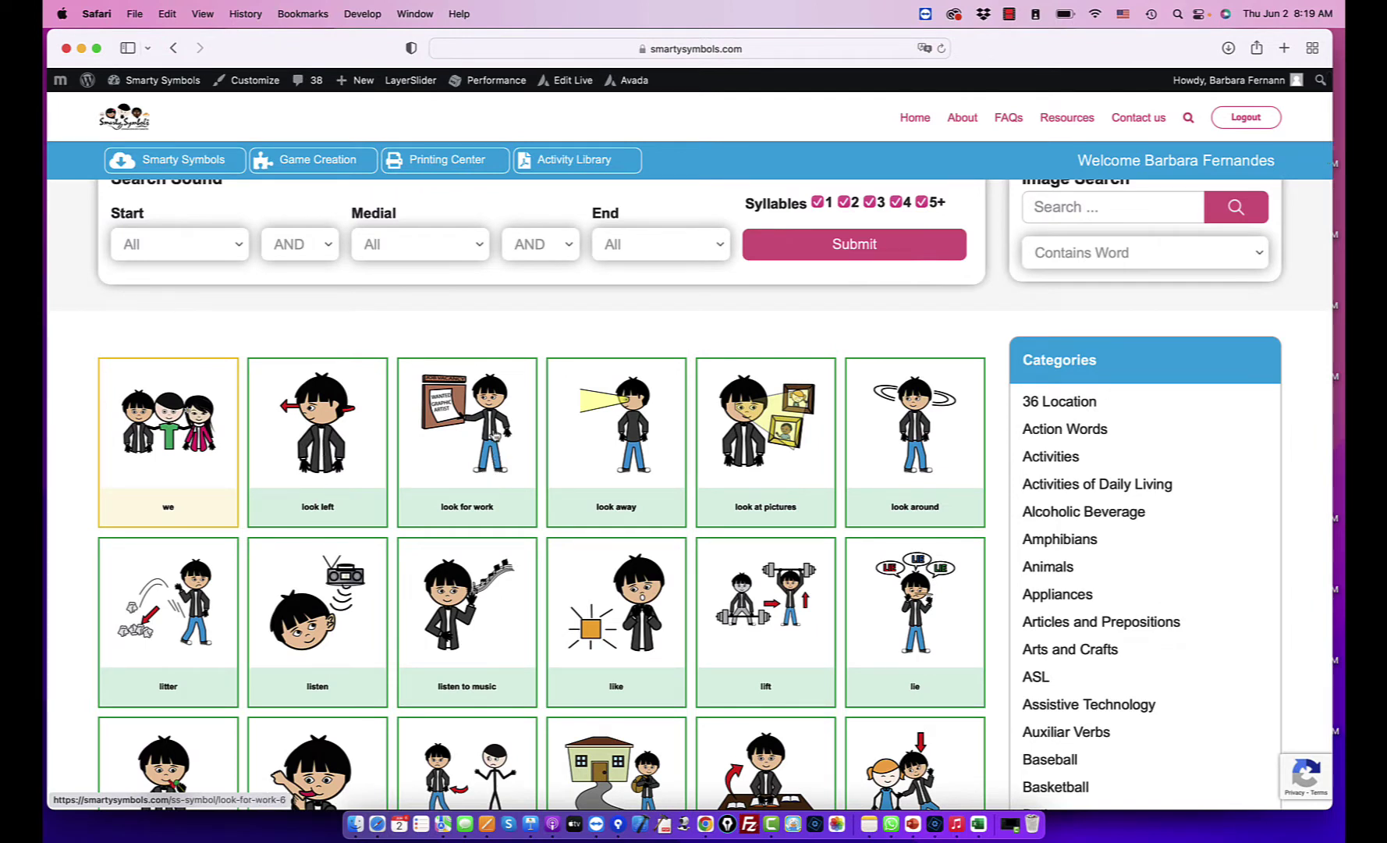
Open the "look for work" symbol's page and download the image as a PNG.
left_click(493, 434)
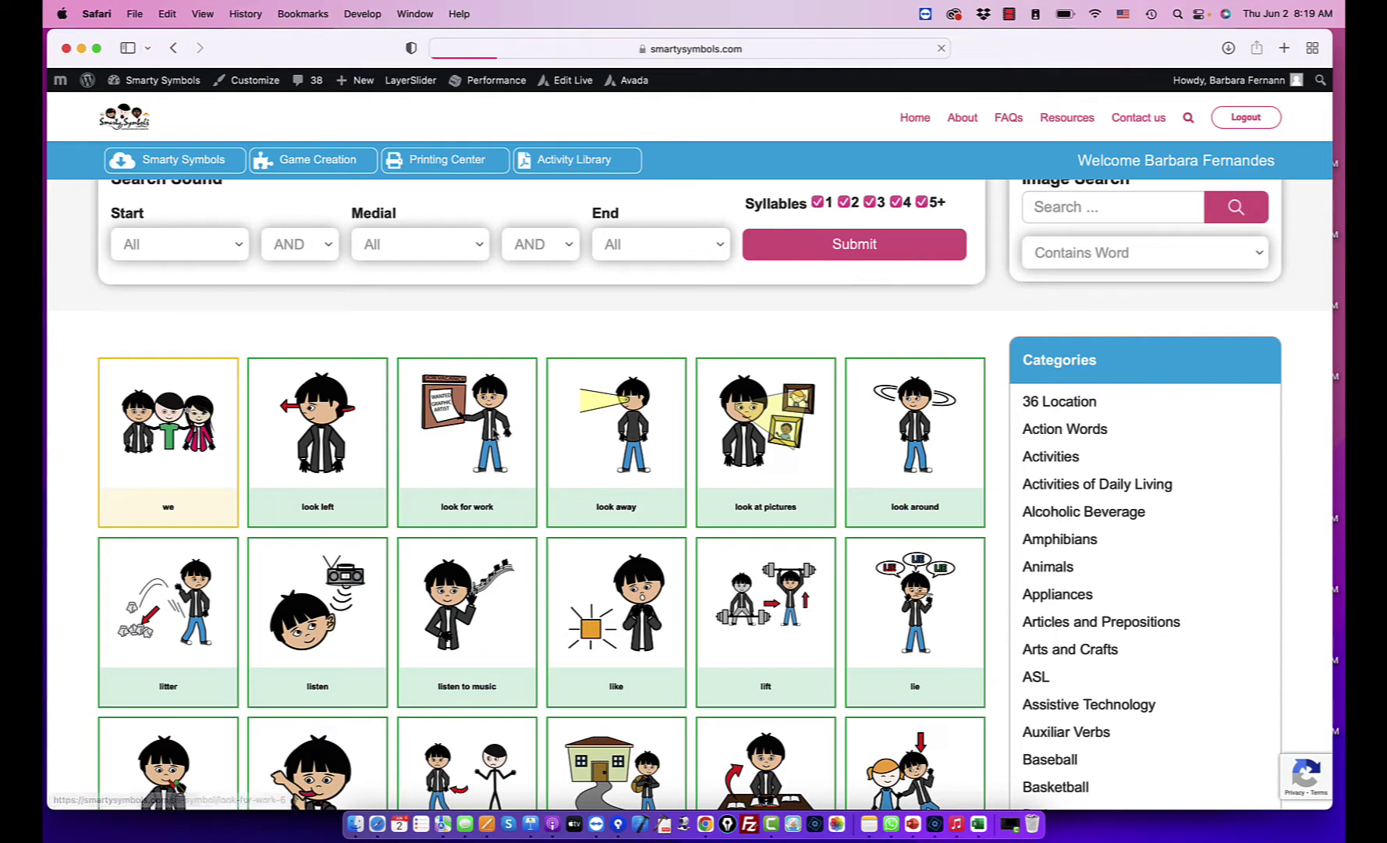
scroll(629, 533, "down", 3)
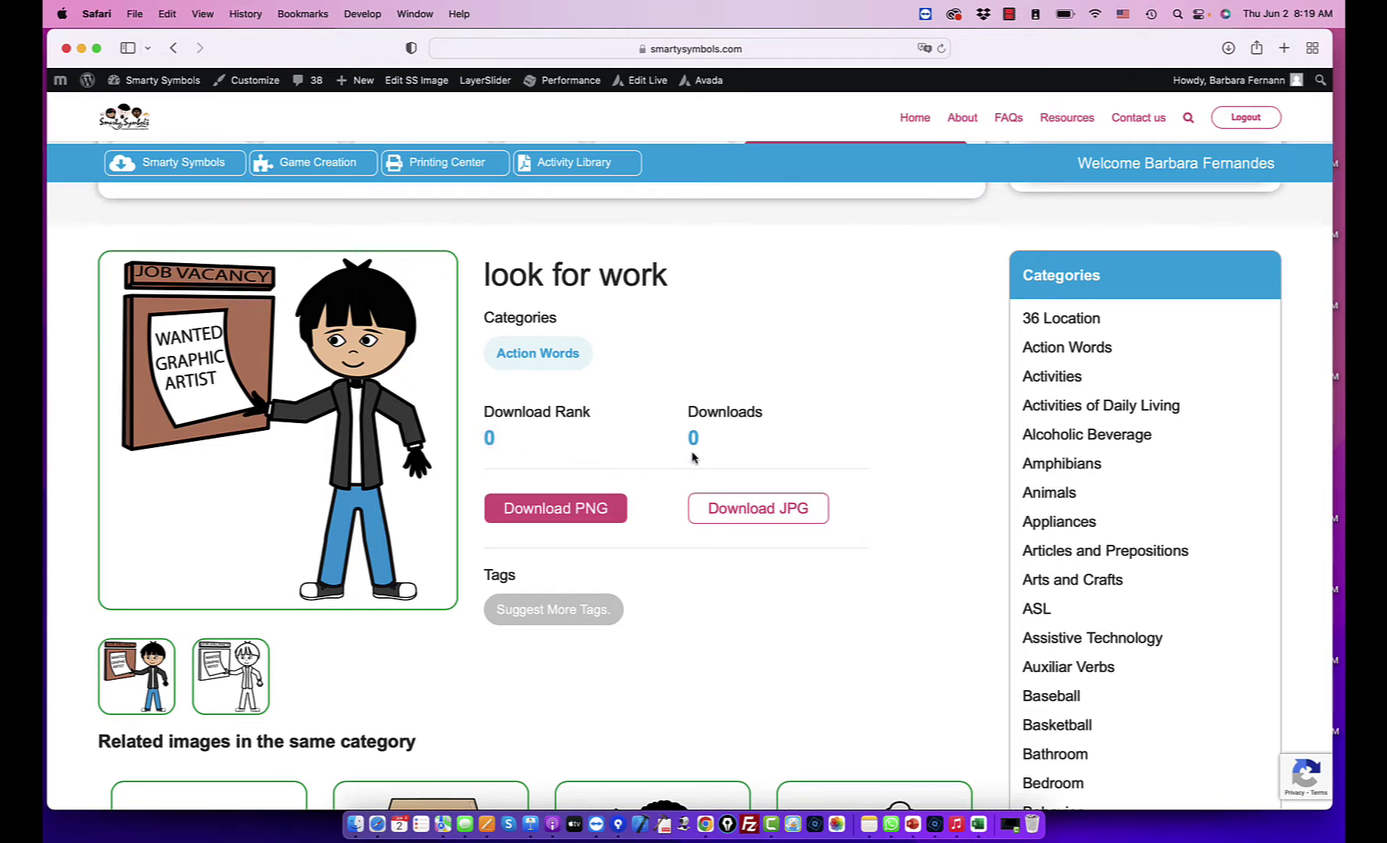
left_click(595, 508)
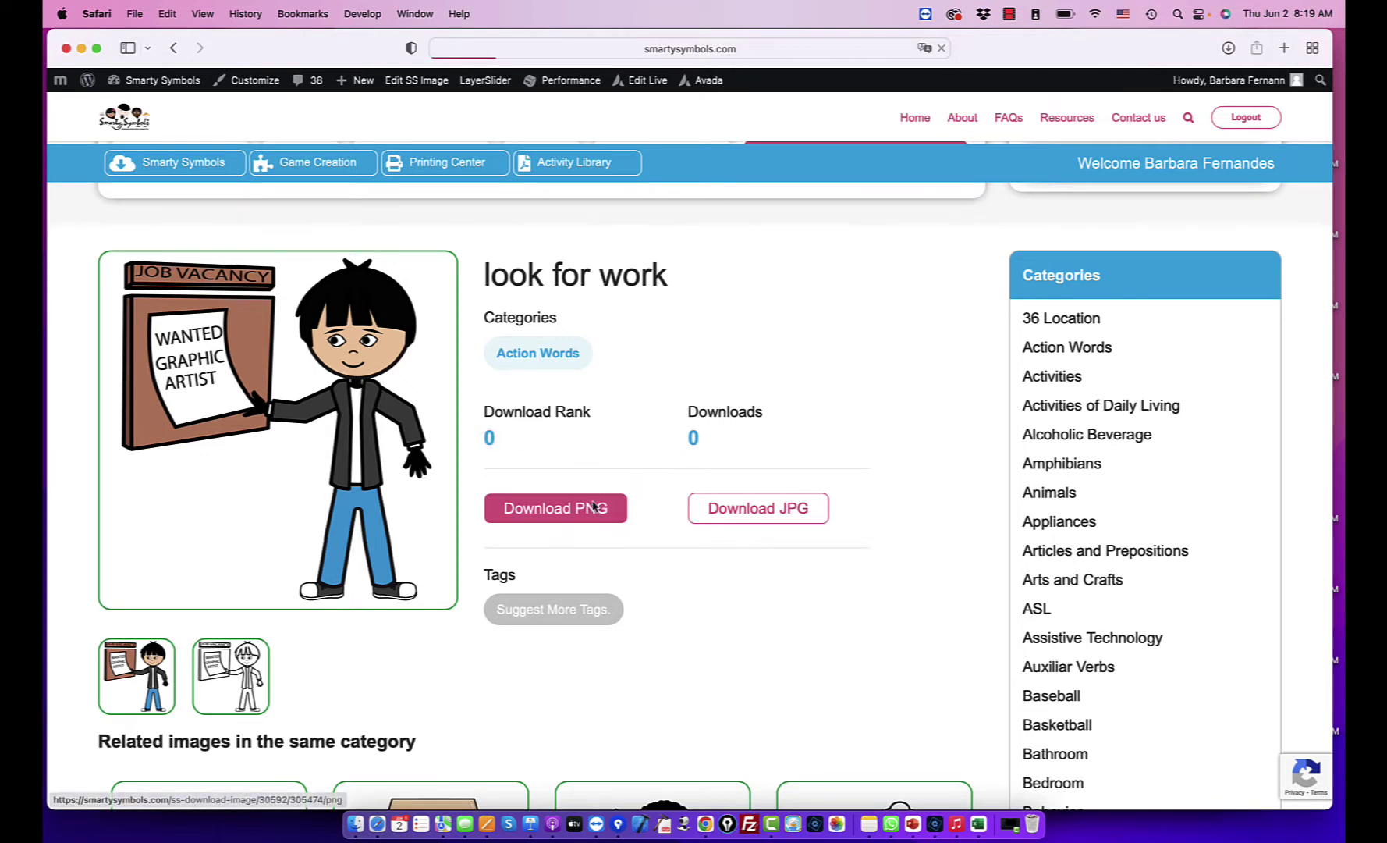
View the downloaded look-for-work_kenji_smartysymbols.png in Preview to check its background, then close it.
left_click(1228, 47)
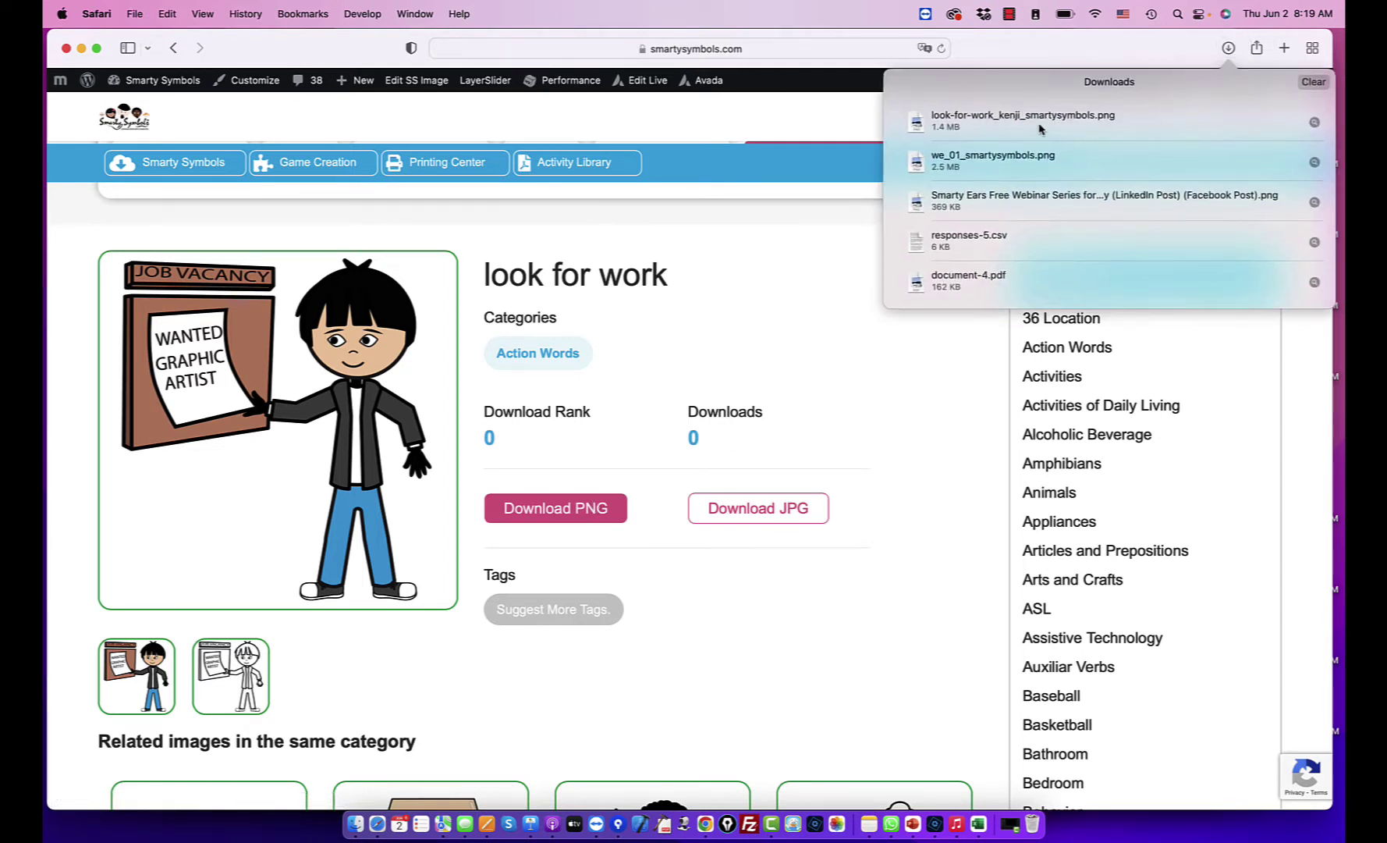
left_click(1009, 125)
double_click(1008, 125)
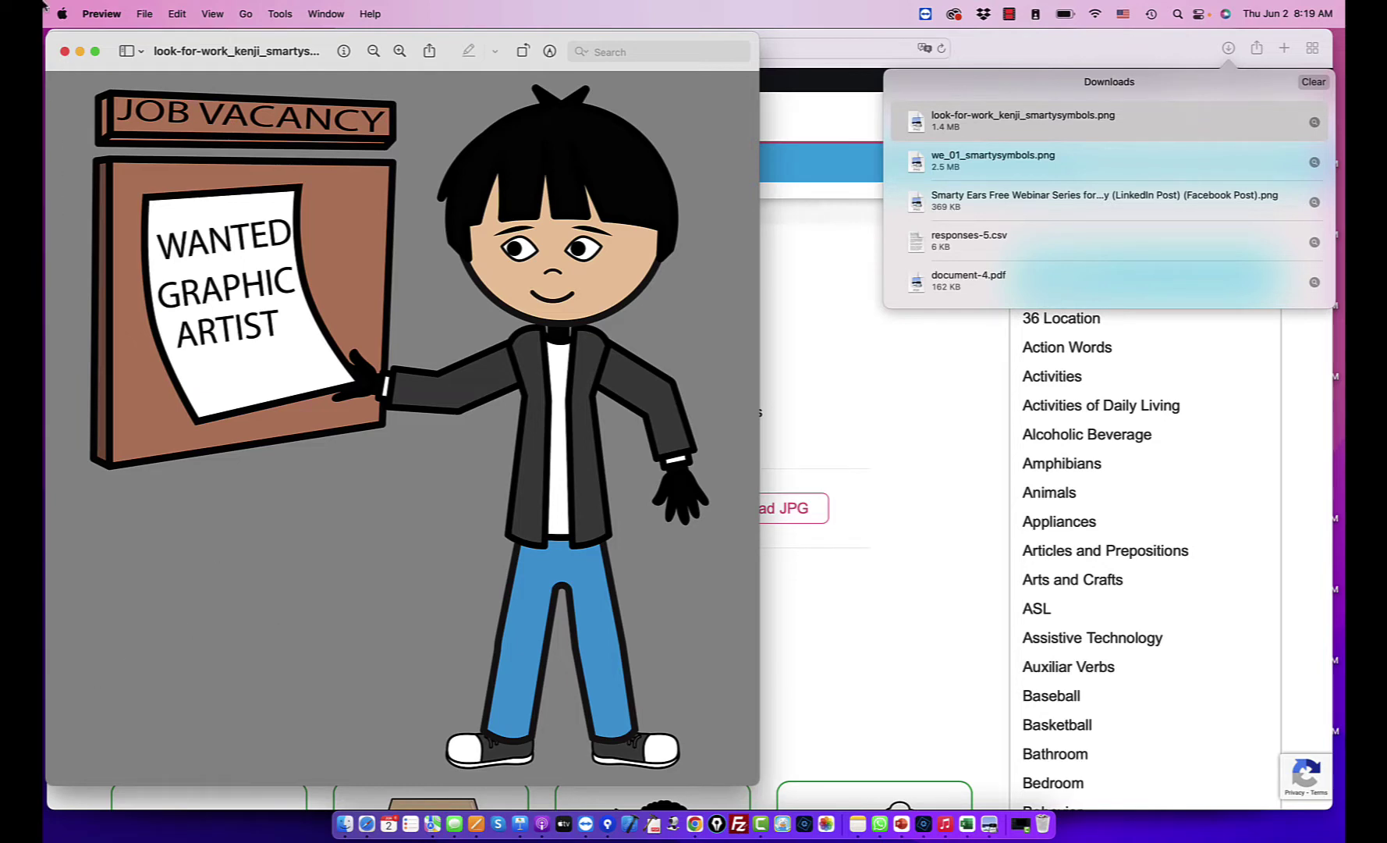
left_click(64, 51)
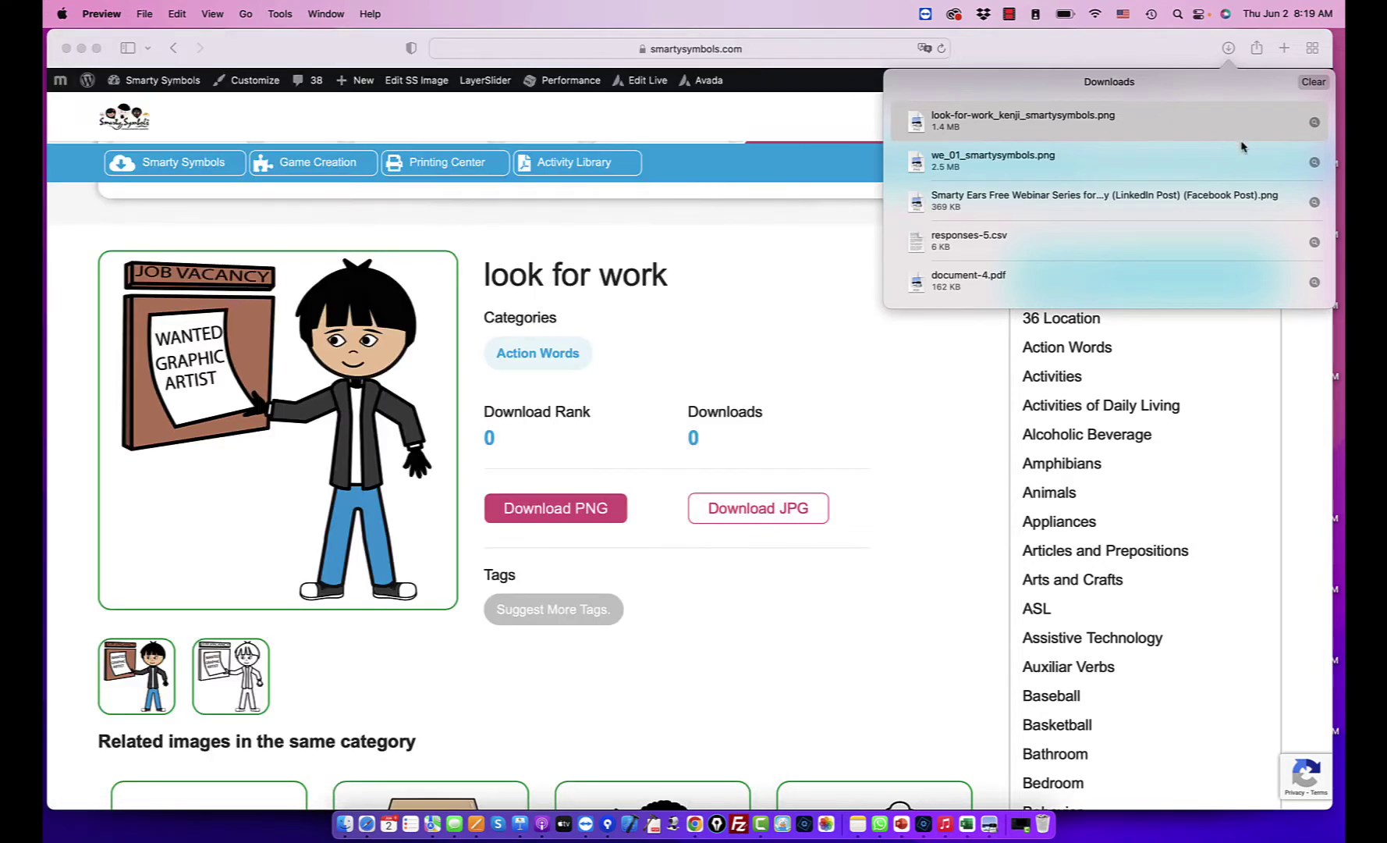
Insert look-for-work_kenji_smartysymbols.png from the Downloads folder into the Keynote slide with the two circles, and enlarge the Keynote window.
left_click(1315, 122)
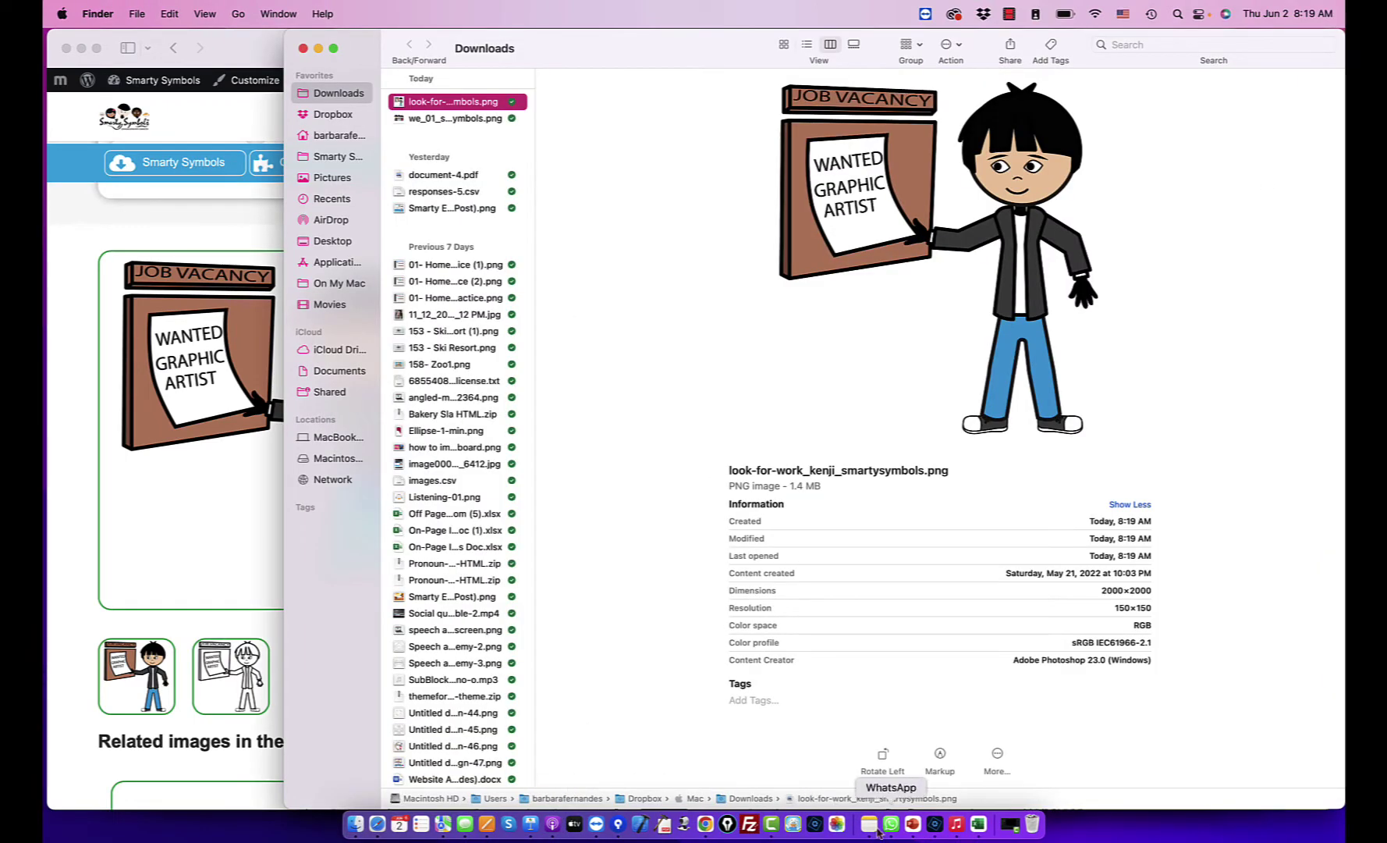
left_click(529, 826)
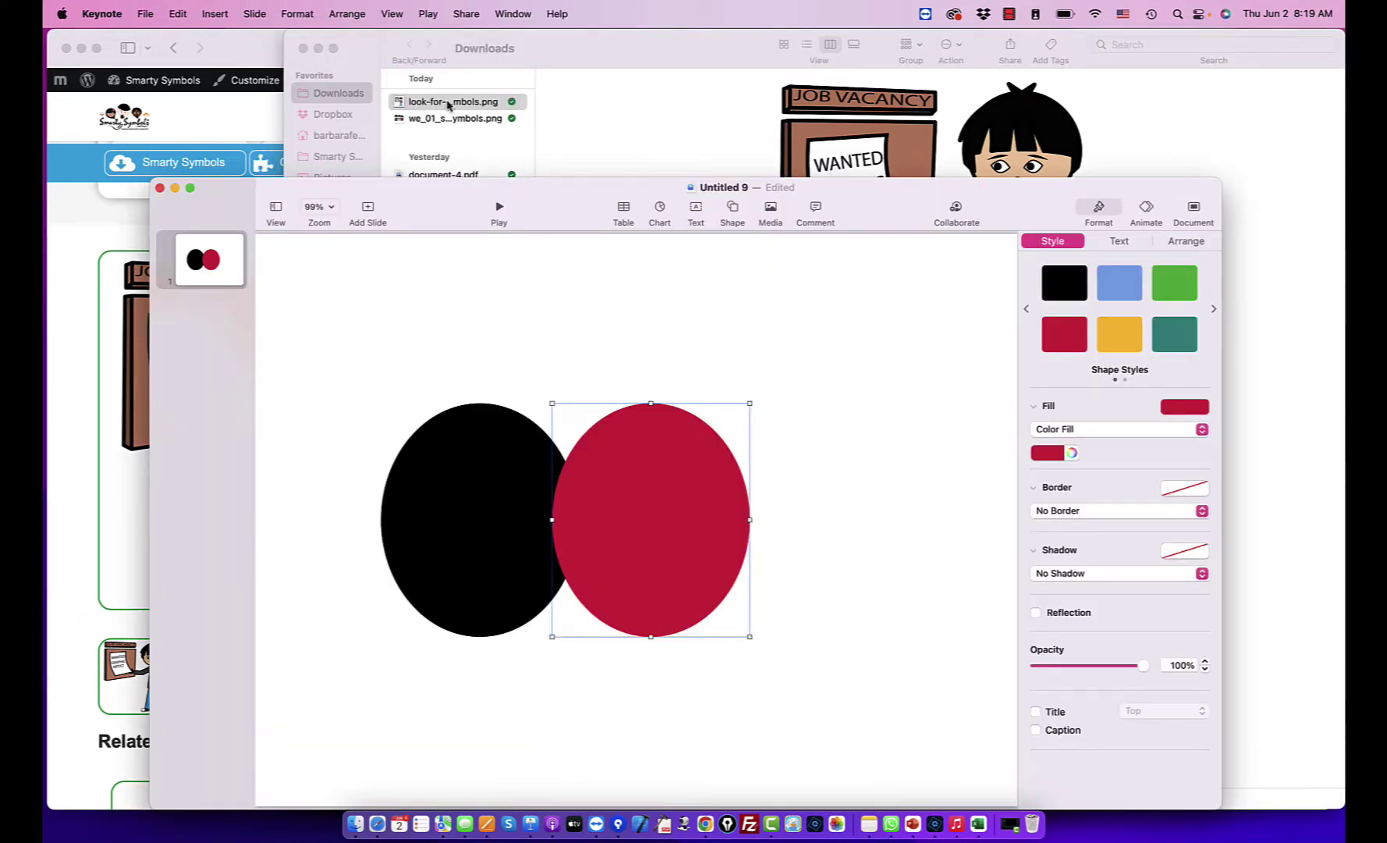
left_click_drag(448, 105, 418, 288)
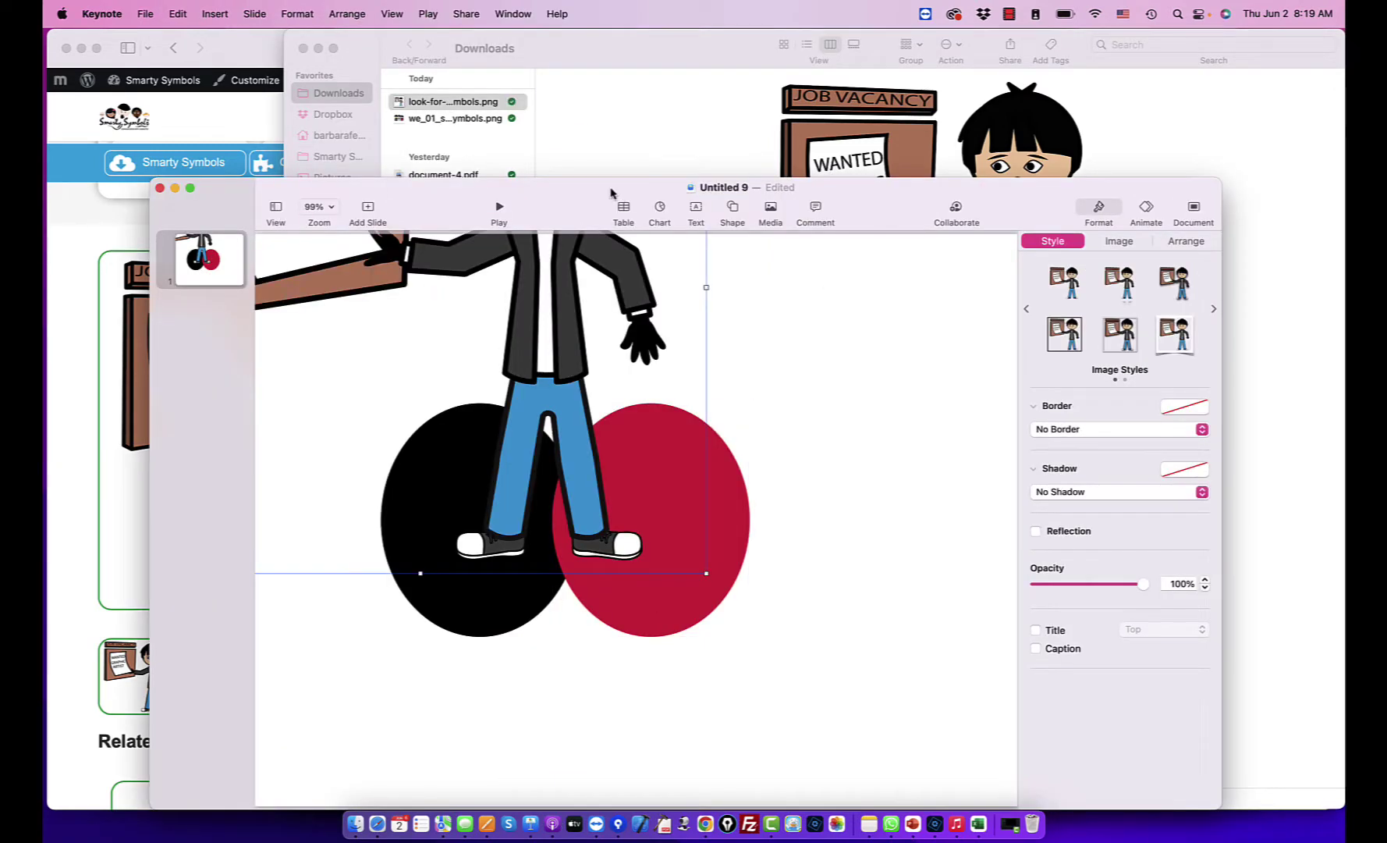
left_click_drag(559, 219, 513, 29)
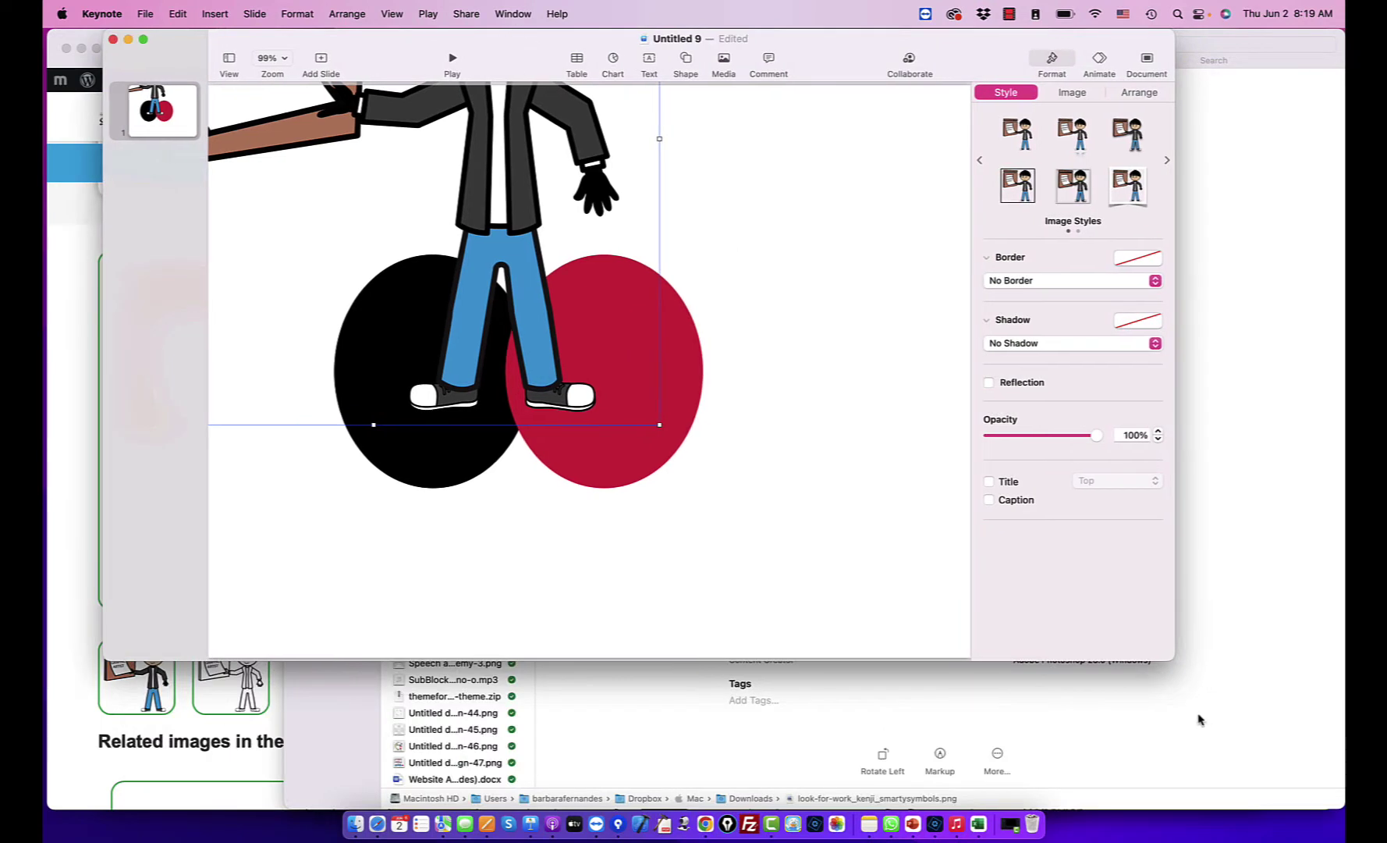
left_click_drag(1172, 657, 1344, 808)
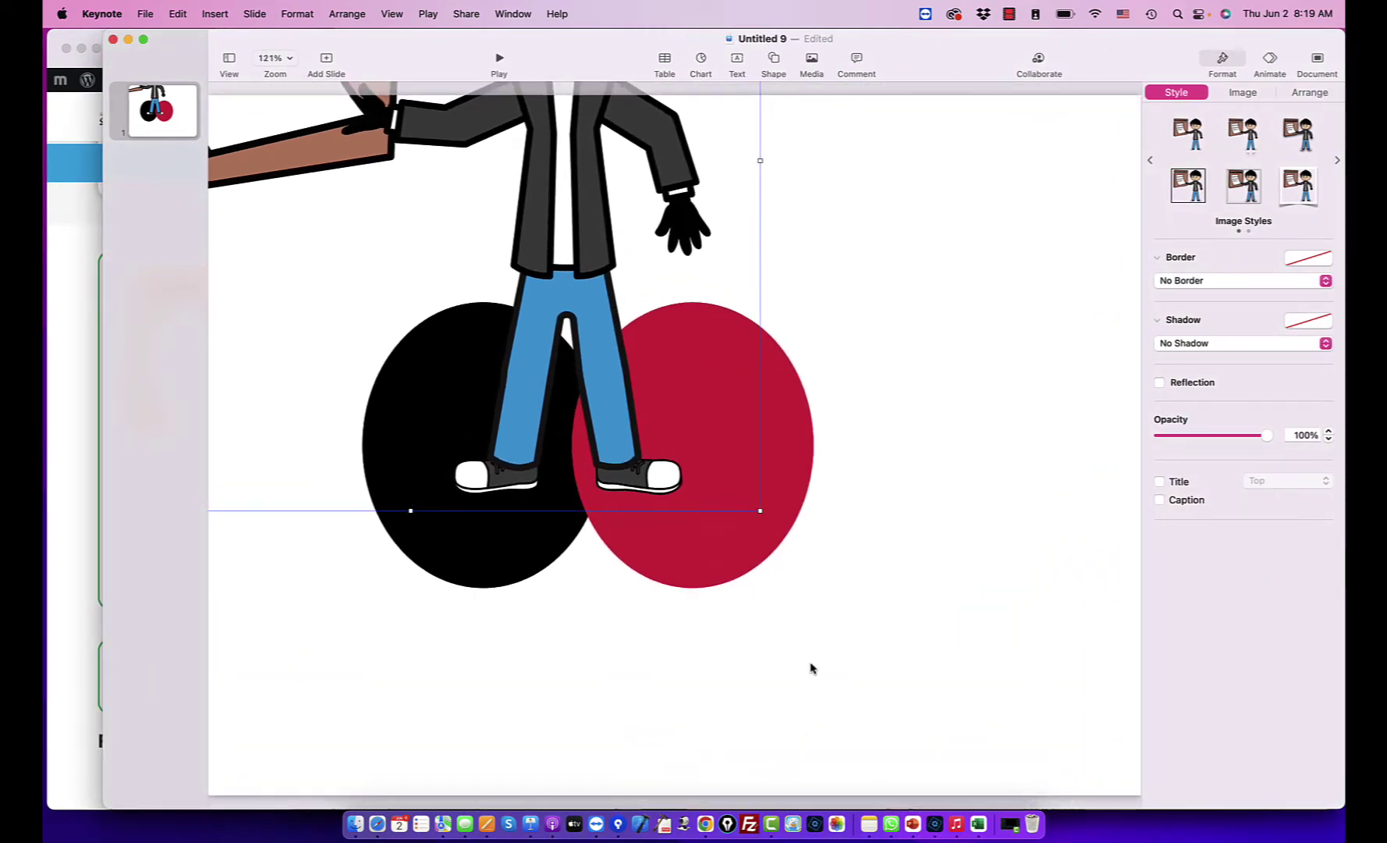
Shrink the PNG image on the slide and place it over the black and red circles.
left_click_drag(758, 510, 527, 272)
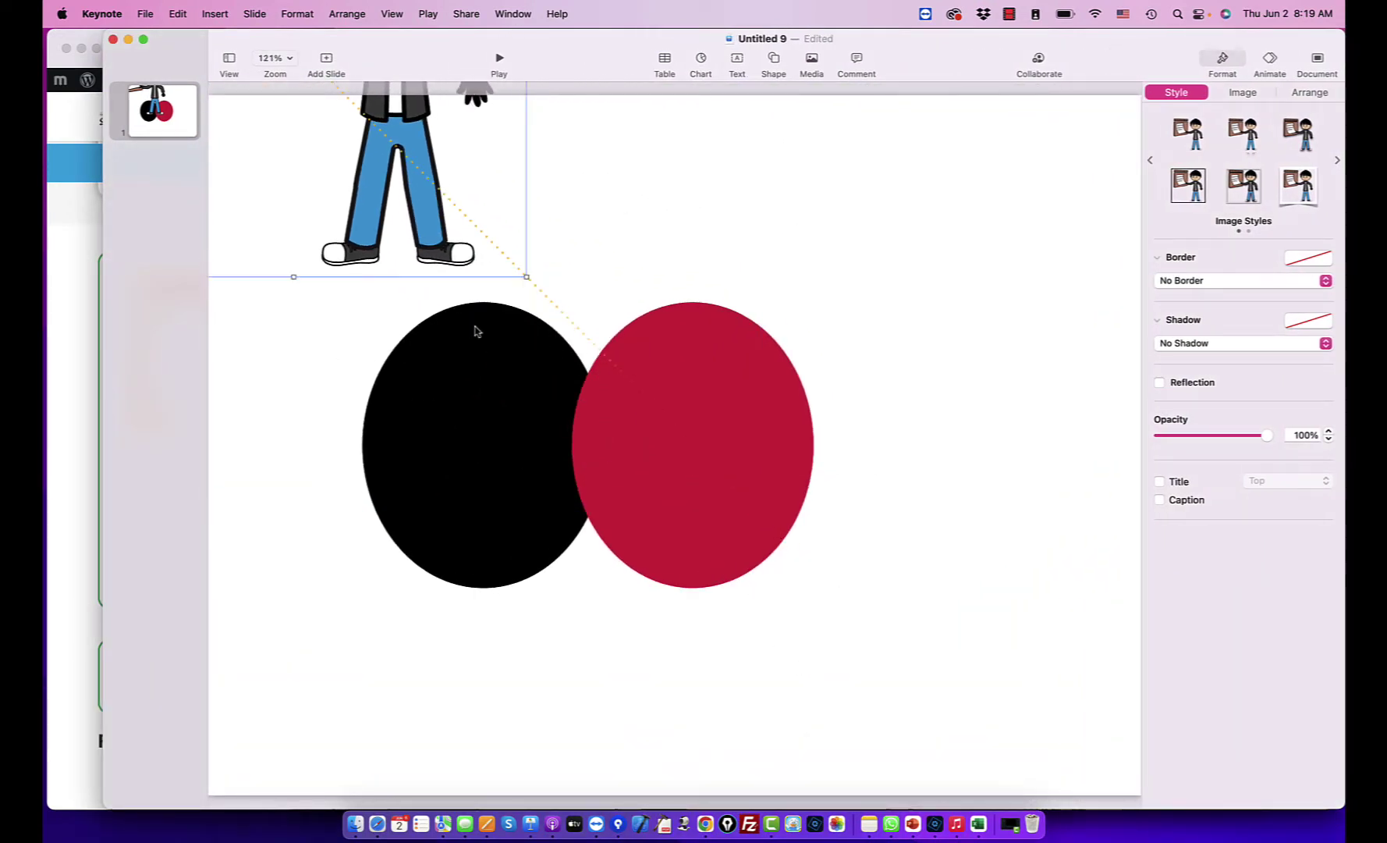
left_click_drag(408, 188, 704, 649)
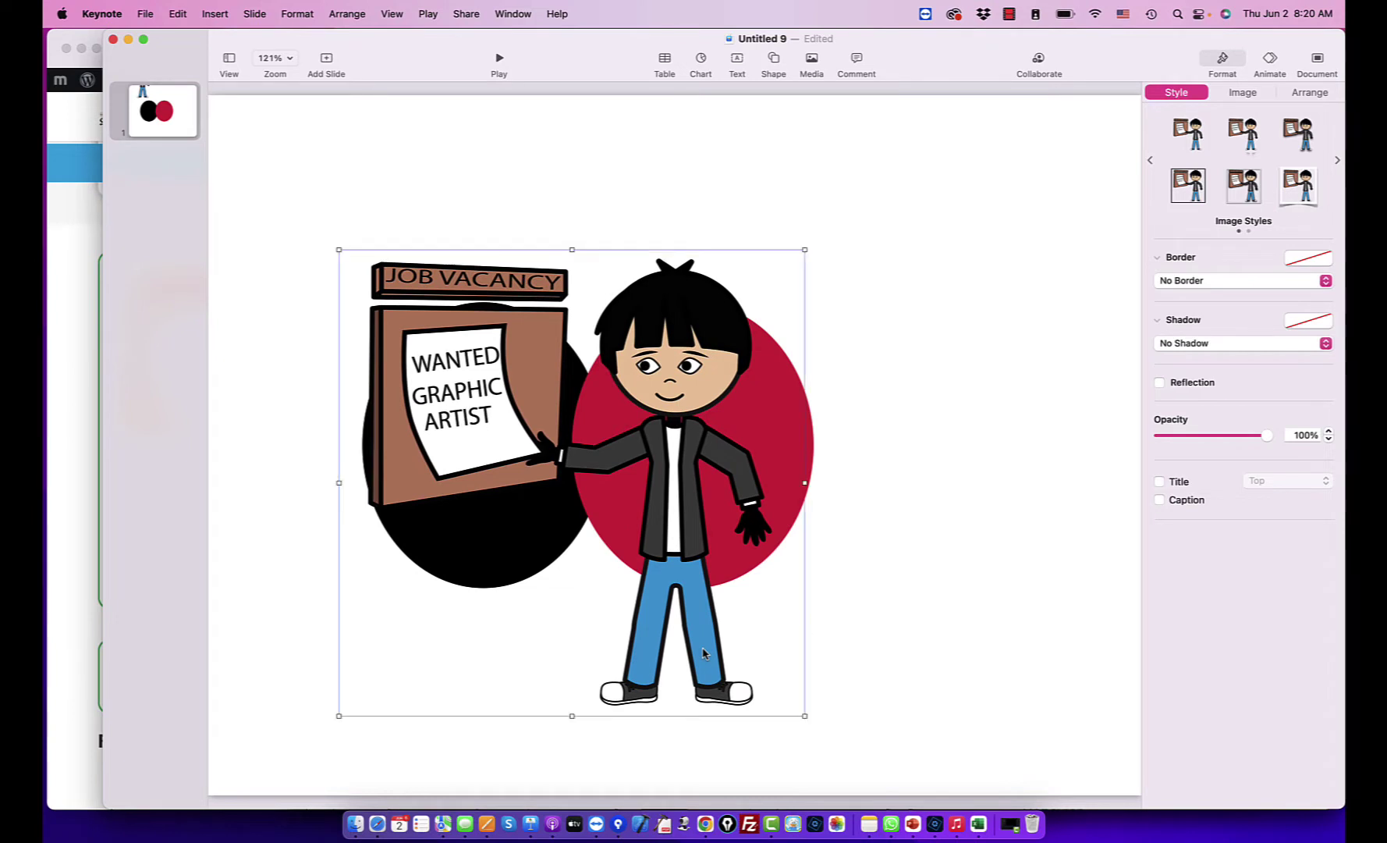
left_click_drag(699, 315, 697, 260)
left_click(551, 556)
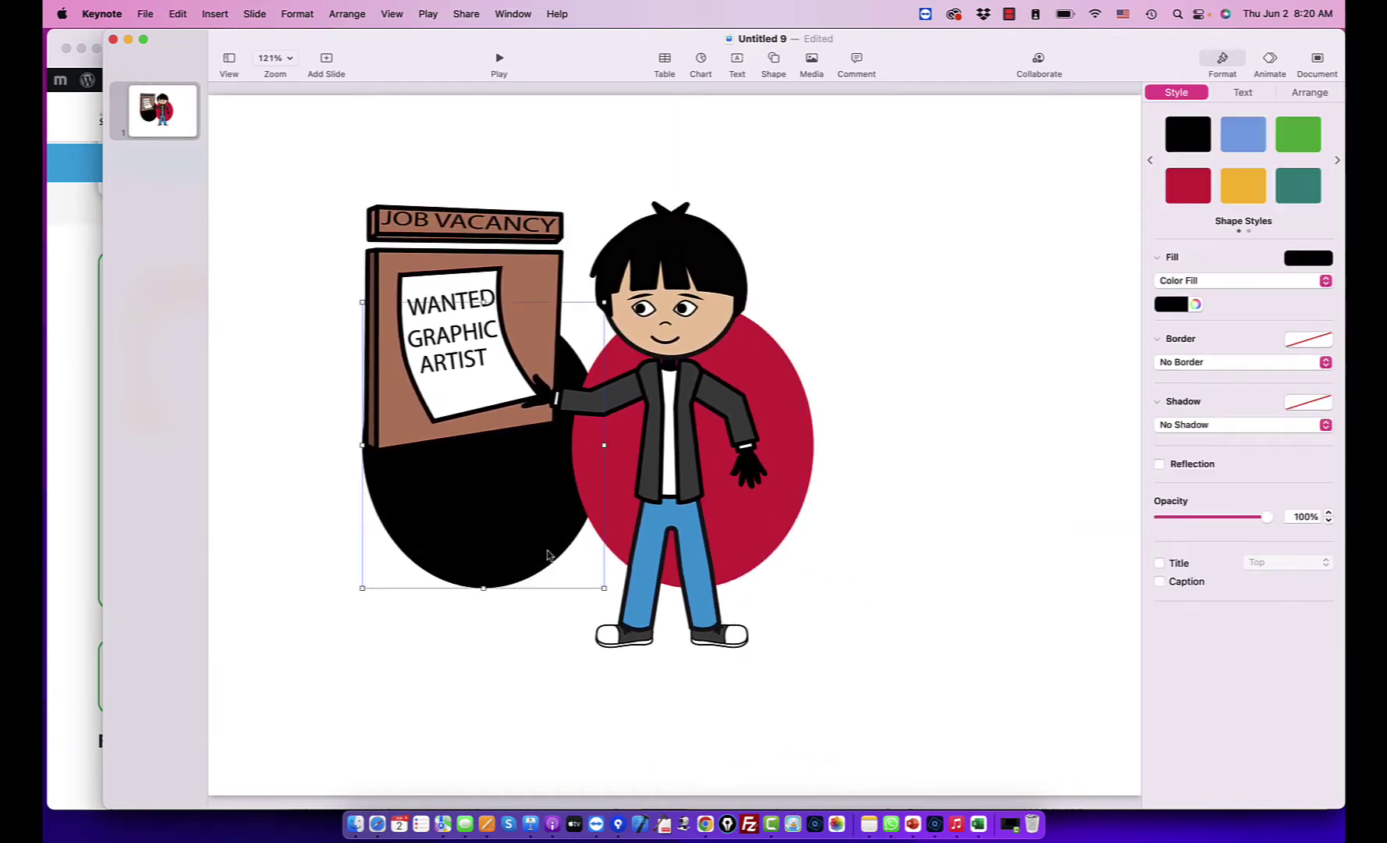
left_click(699, 306)
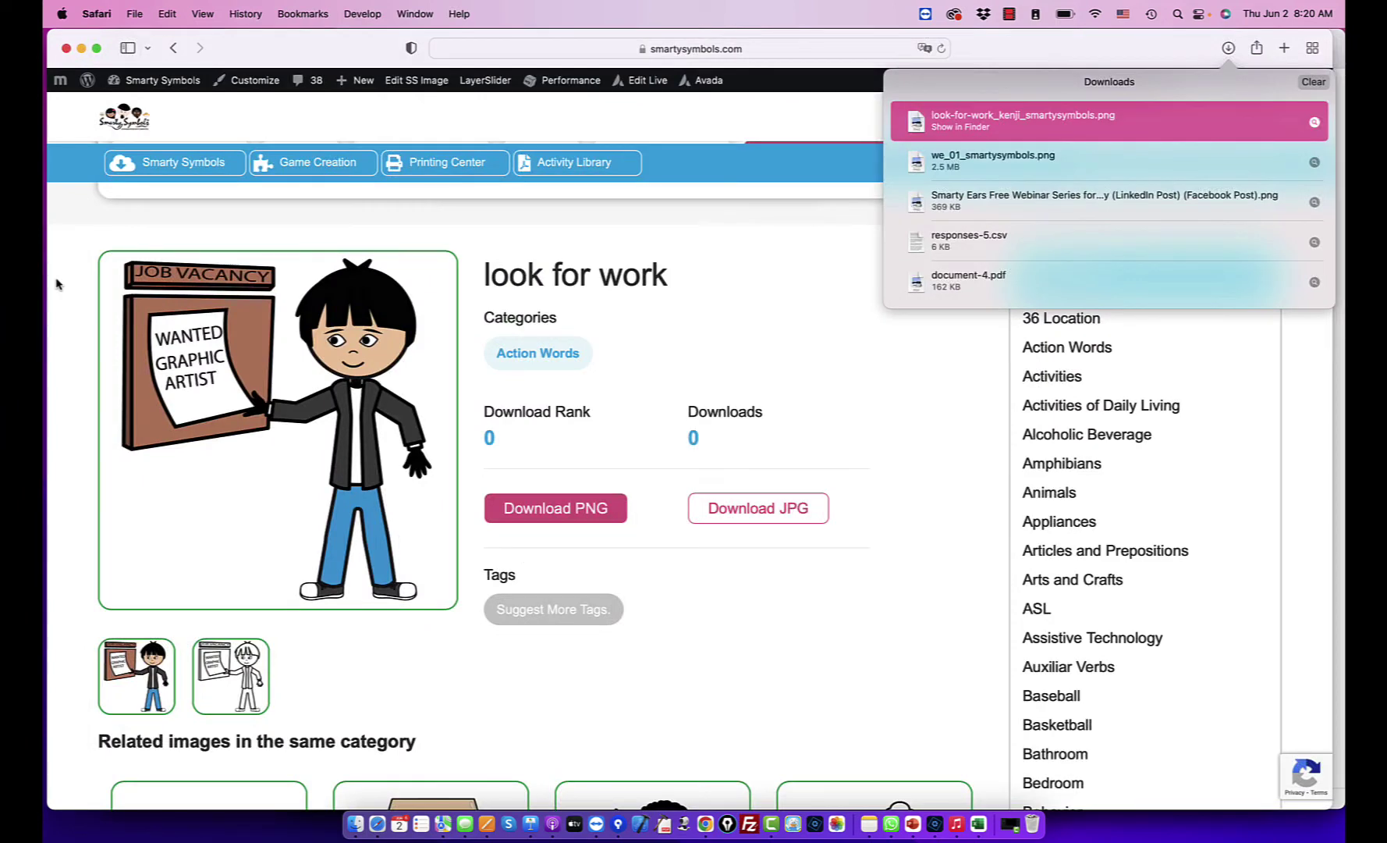
Return to Safari, download the "look for work" symbol as a JPG and open the file in Preview.
left_click(807, 439)
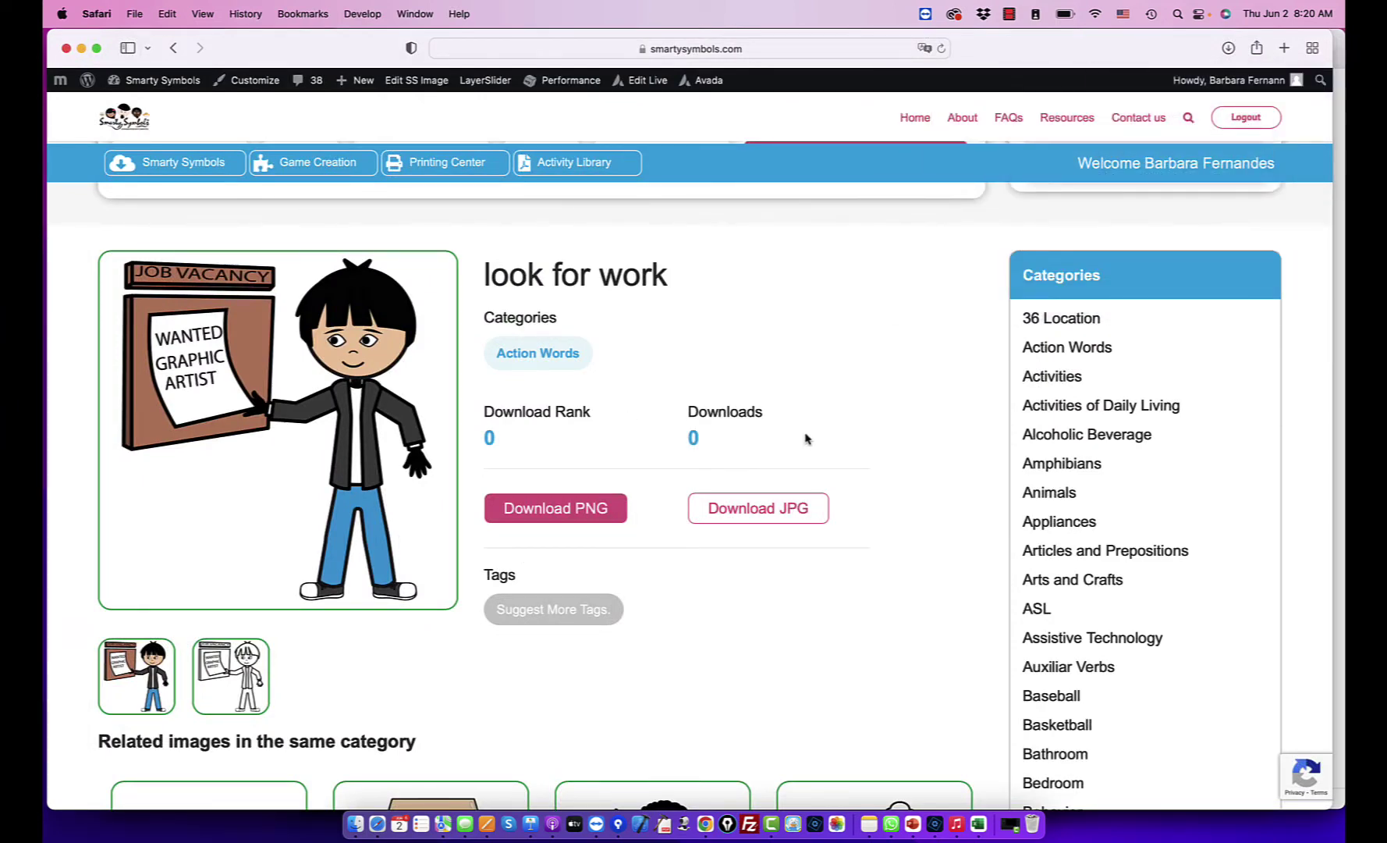
scroll(807, 439, "up", 1)
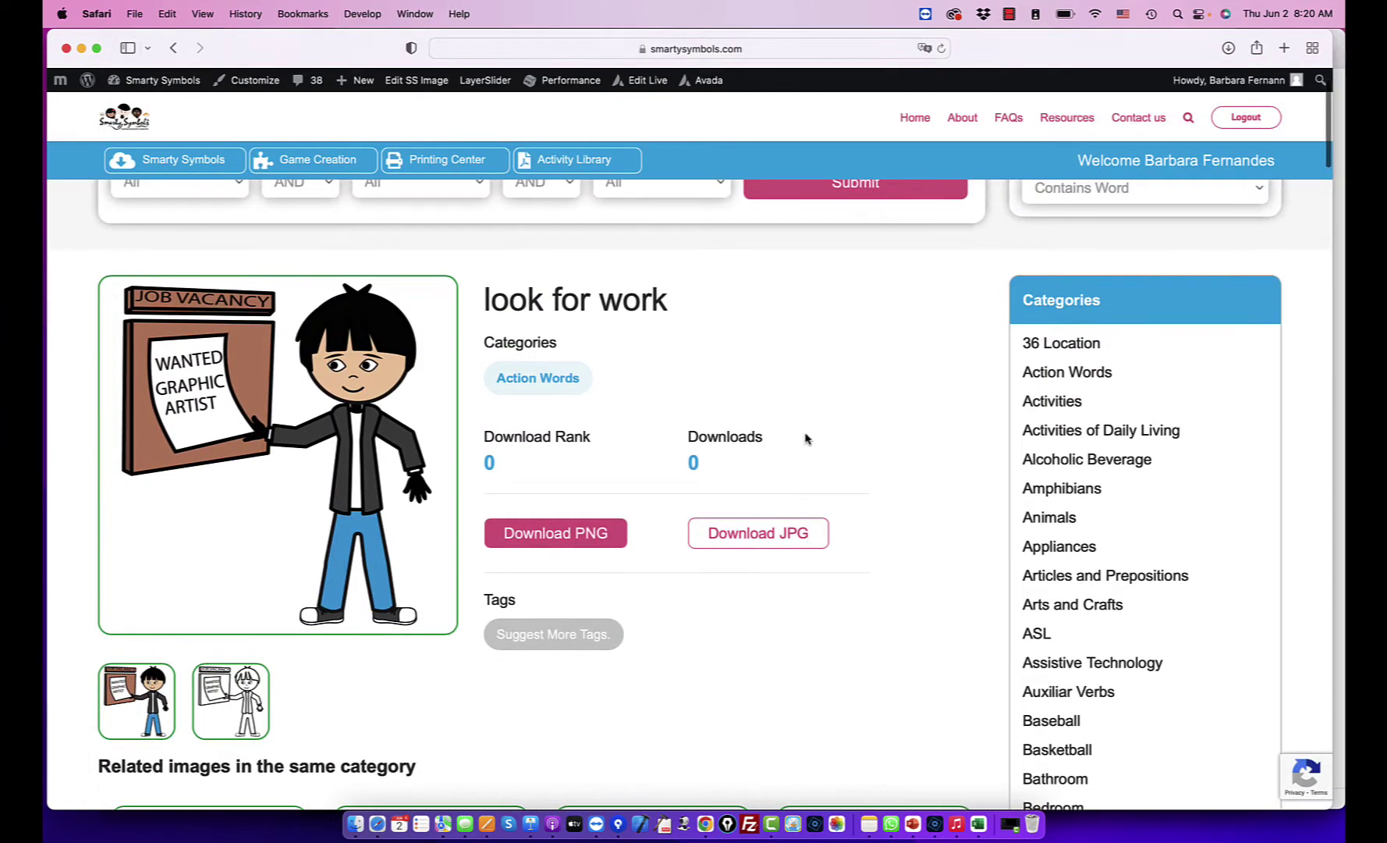
left_click(811, 538)
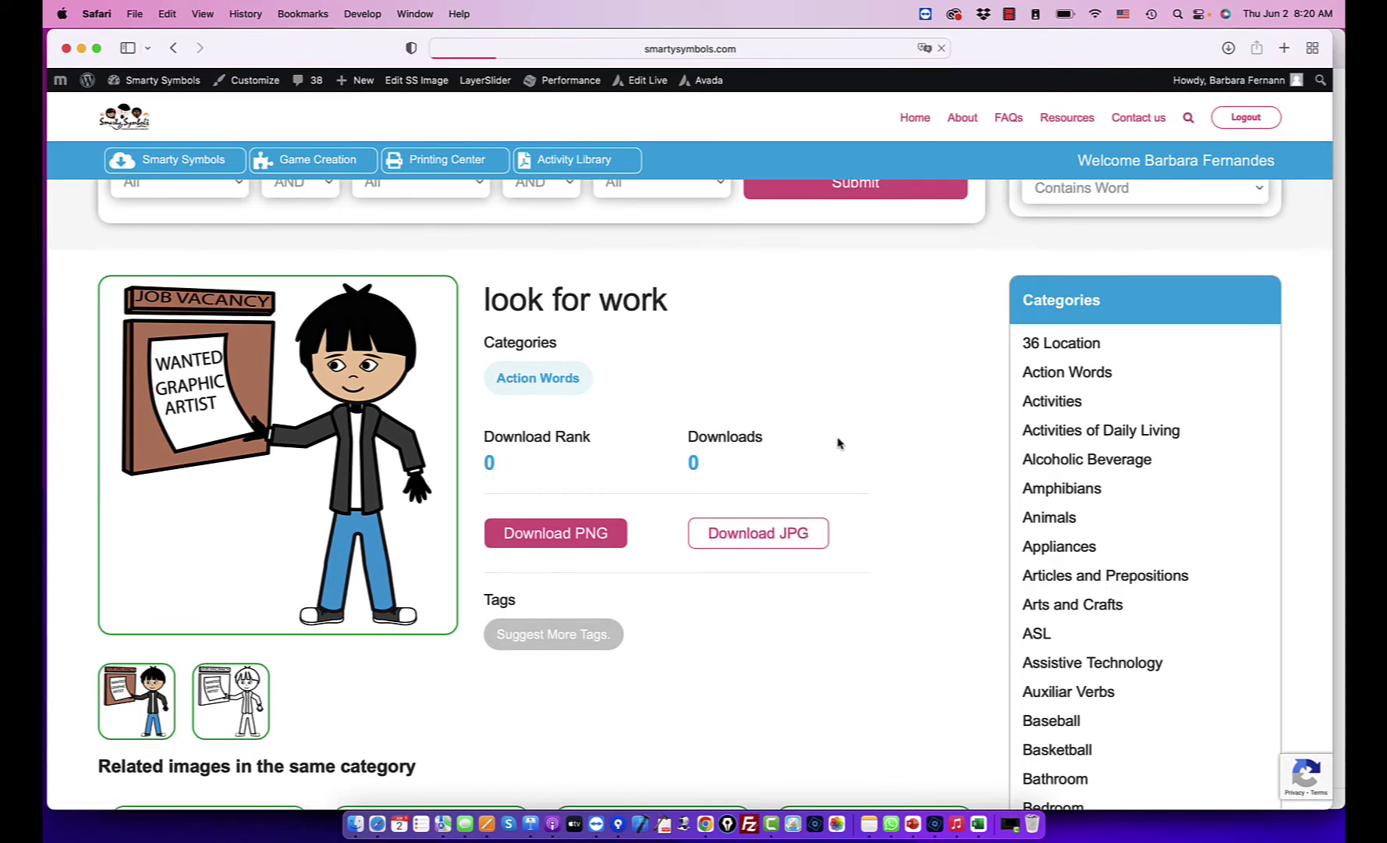
left_click(1227, 52)
double_click(1126, 132)
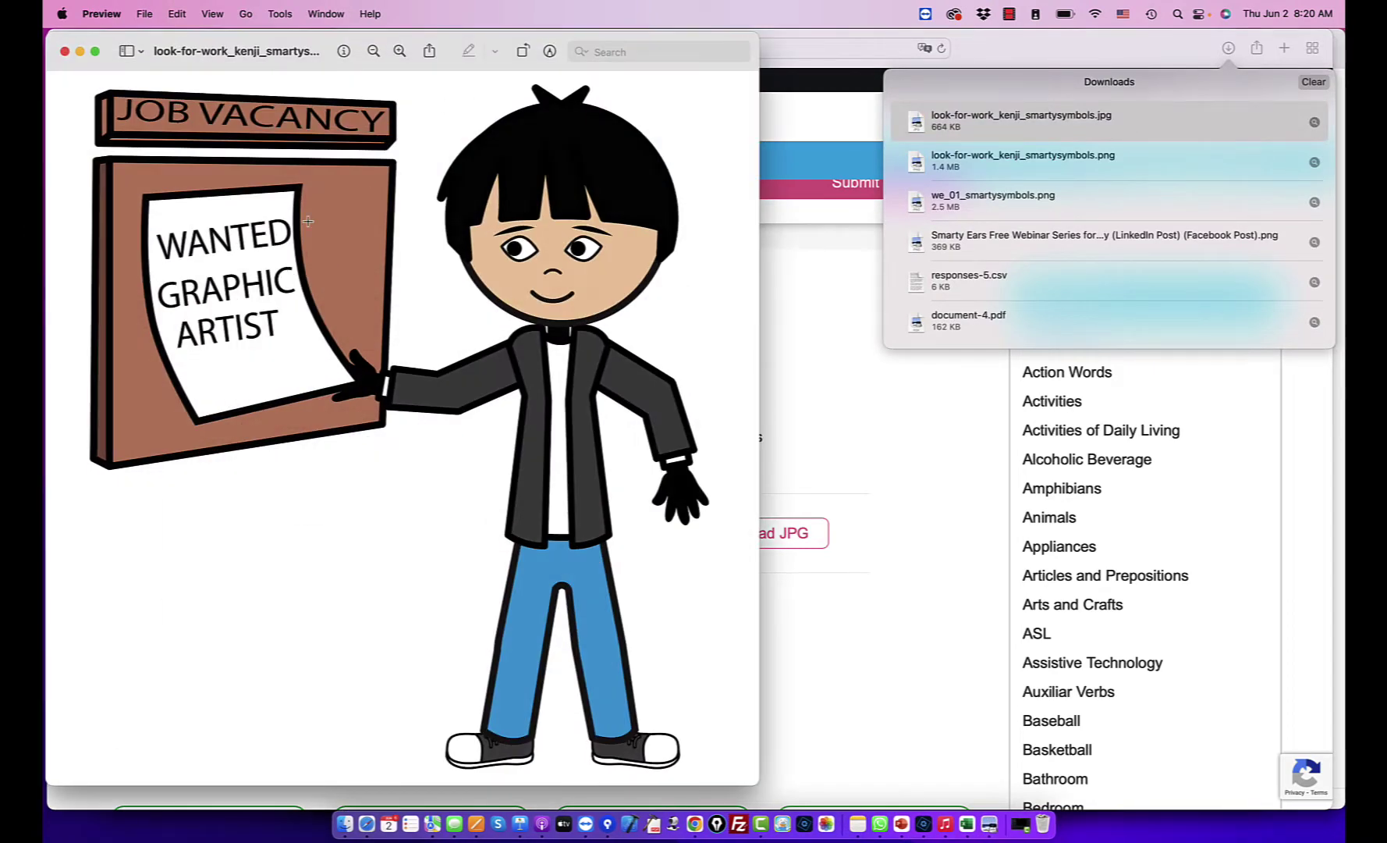
Insert look-for-work_kenji_smartysymbols.jpg from the Downloads folder into the Keynote slide and shrink it towards the slide's lower right.
left_click_drag(367, 774, 520, 823)
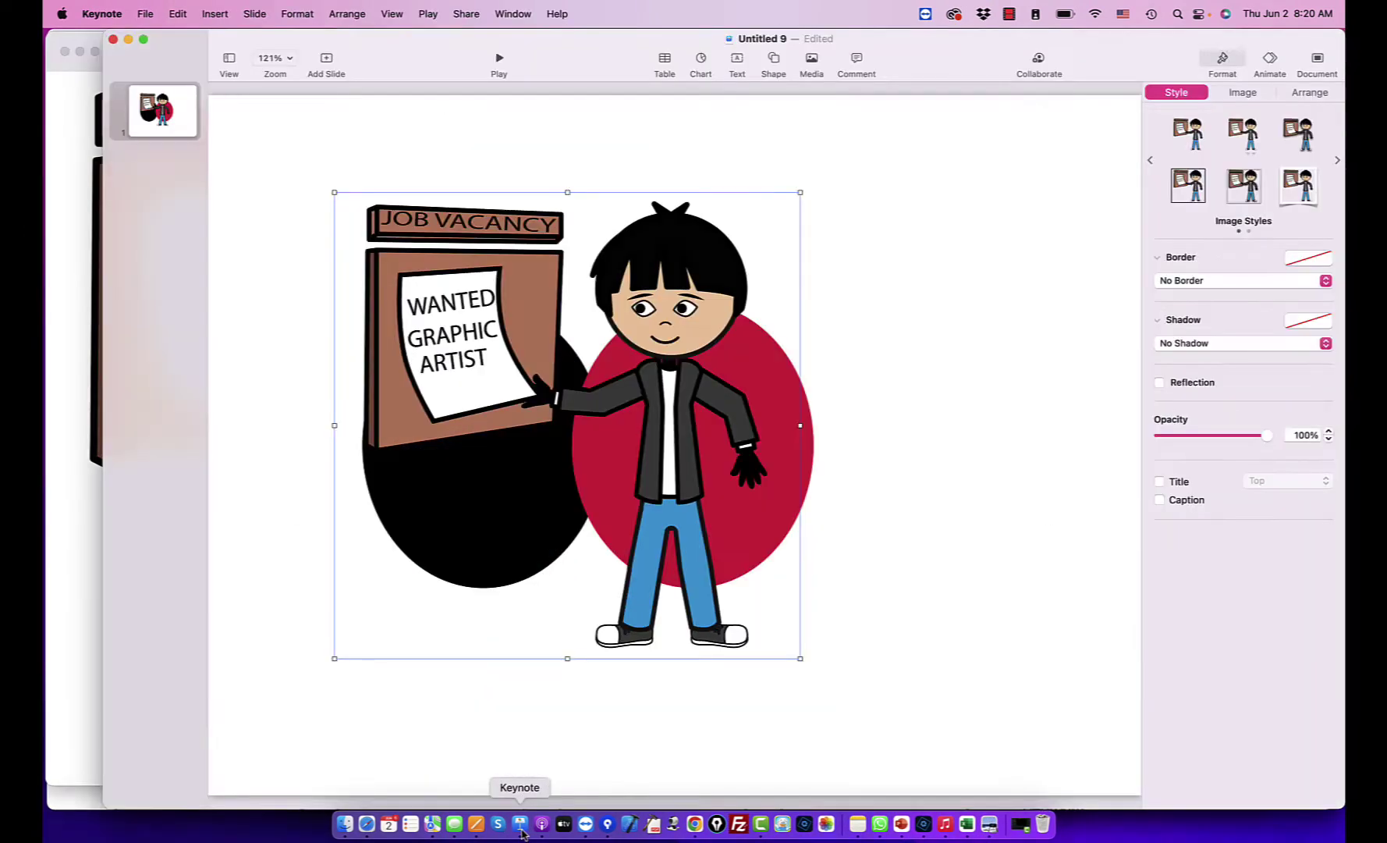
left_click_drag(1122, 33, 1113, 202)
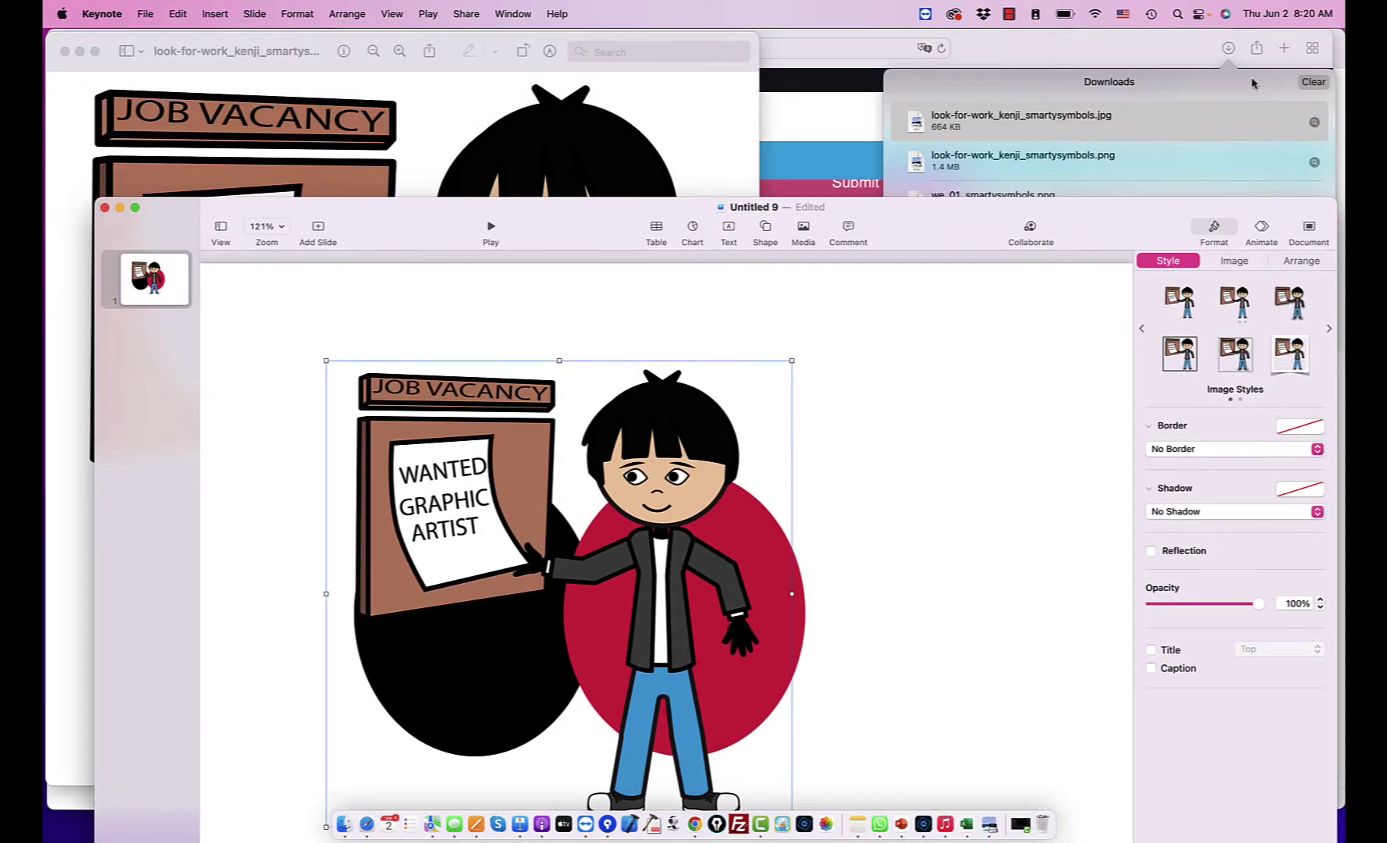
left_click(1315, 122)
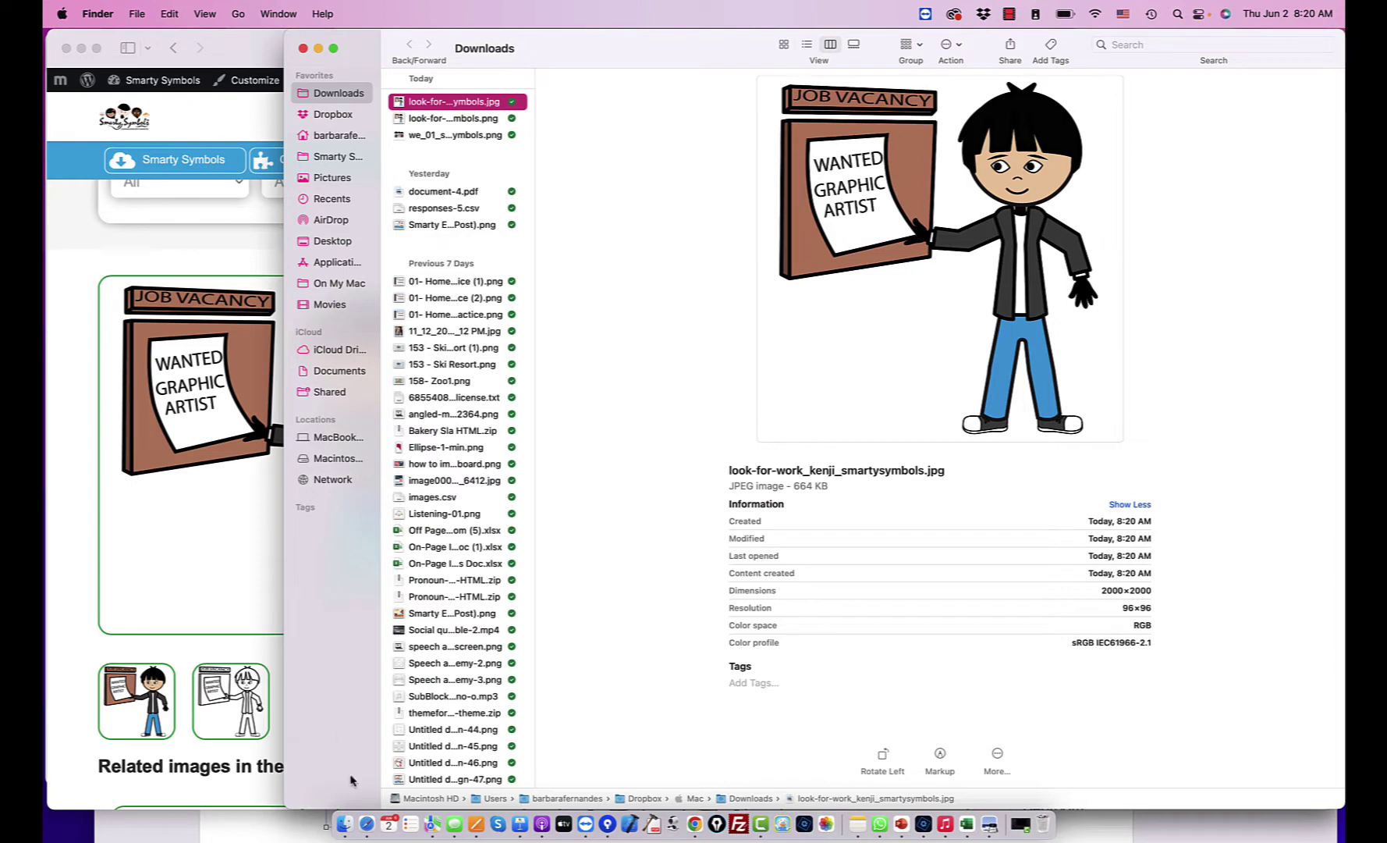
left_click(81, 48)
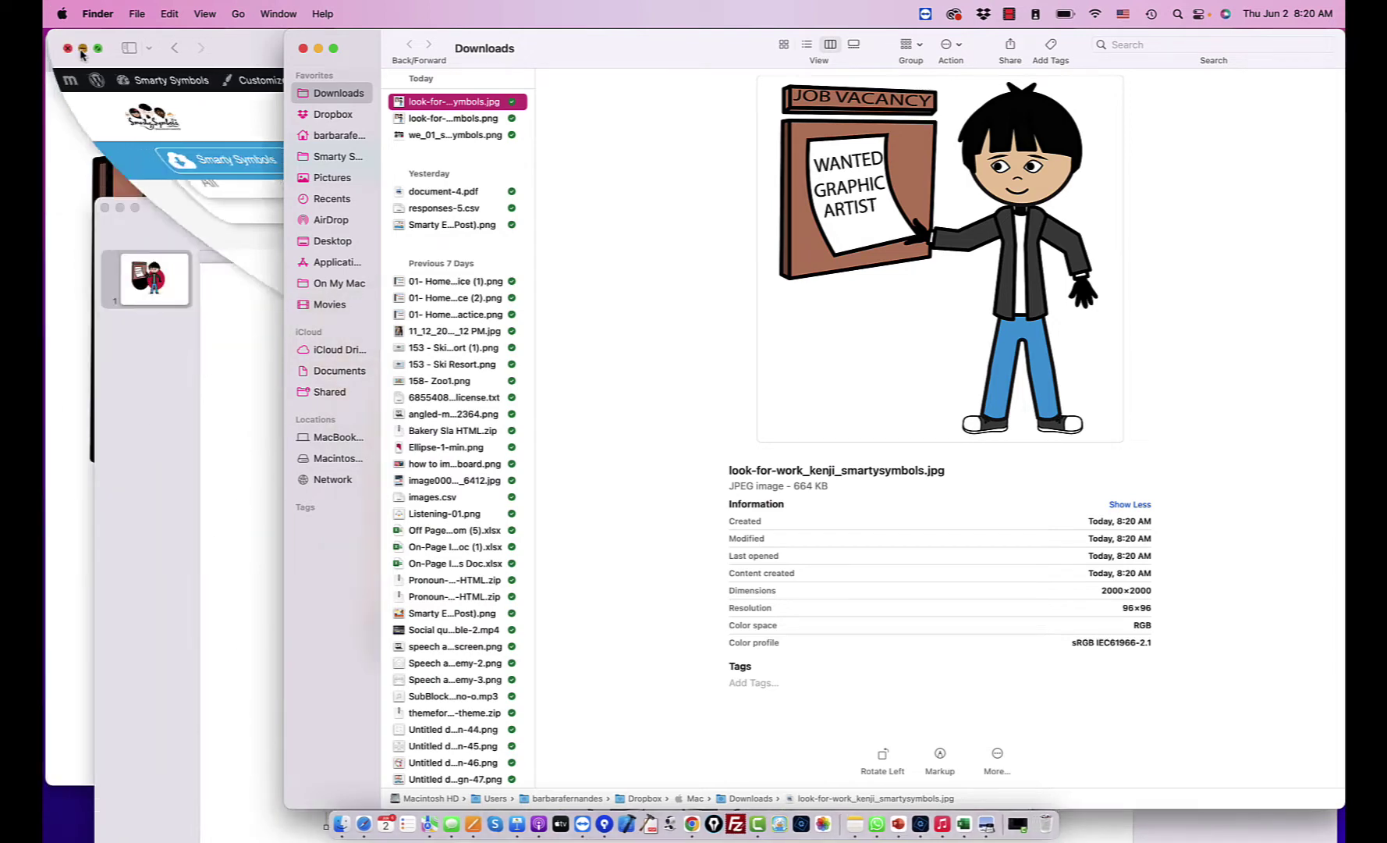
left_click_drag(411, 104, 228, 395)
double_click(228, 395)
left_click_drag(378, 382, 758, 673)
left_click(437, 773)
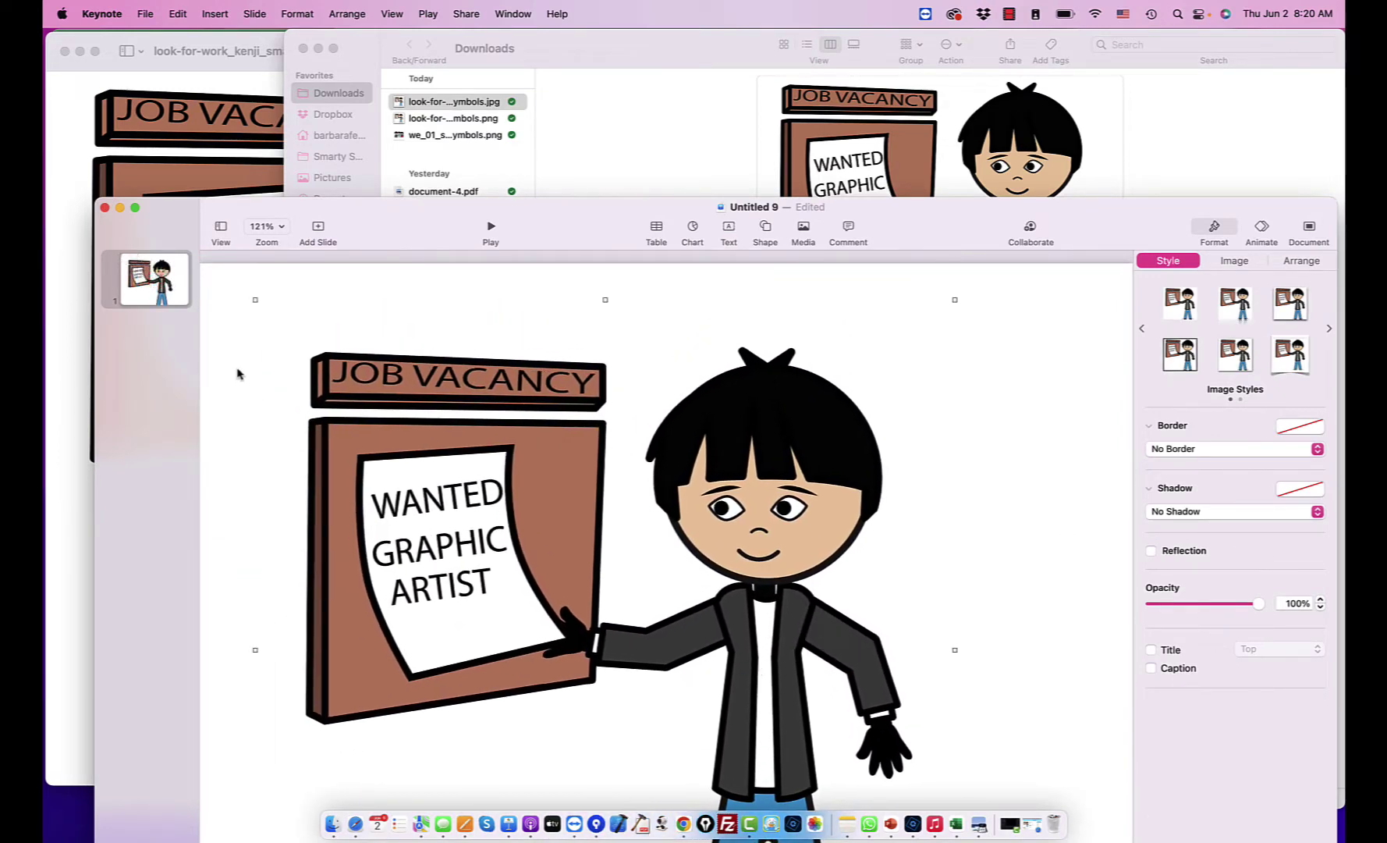
left_click_drag(253, 300, 619, 658)
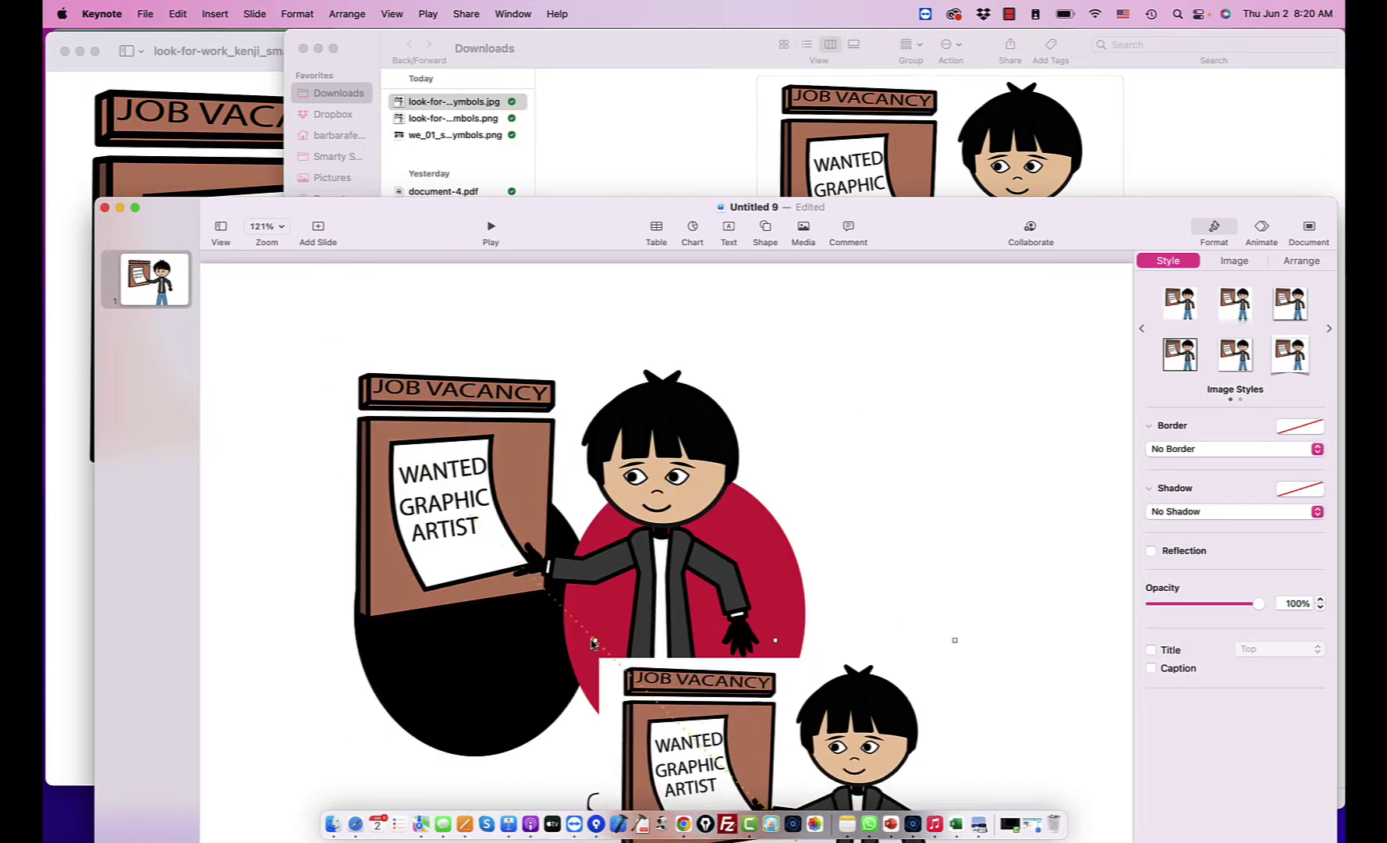
Move the JPG image over the PNG and the two circles on the slide, and switch back to Safari.
left_click_drag(729, 759, 517, 442)
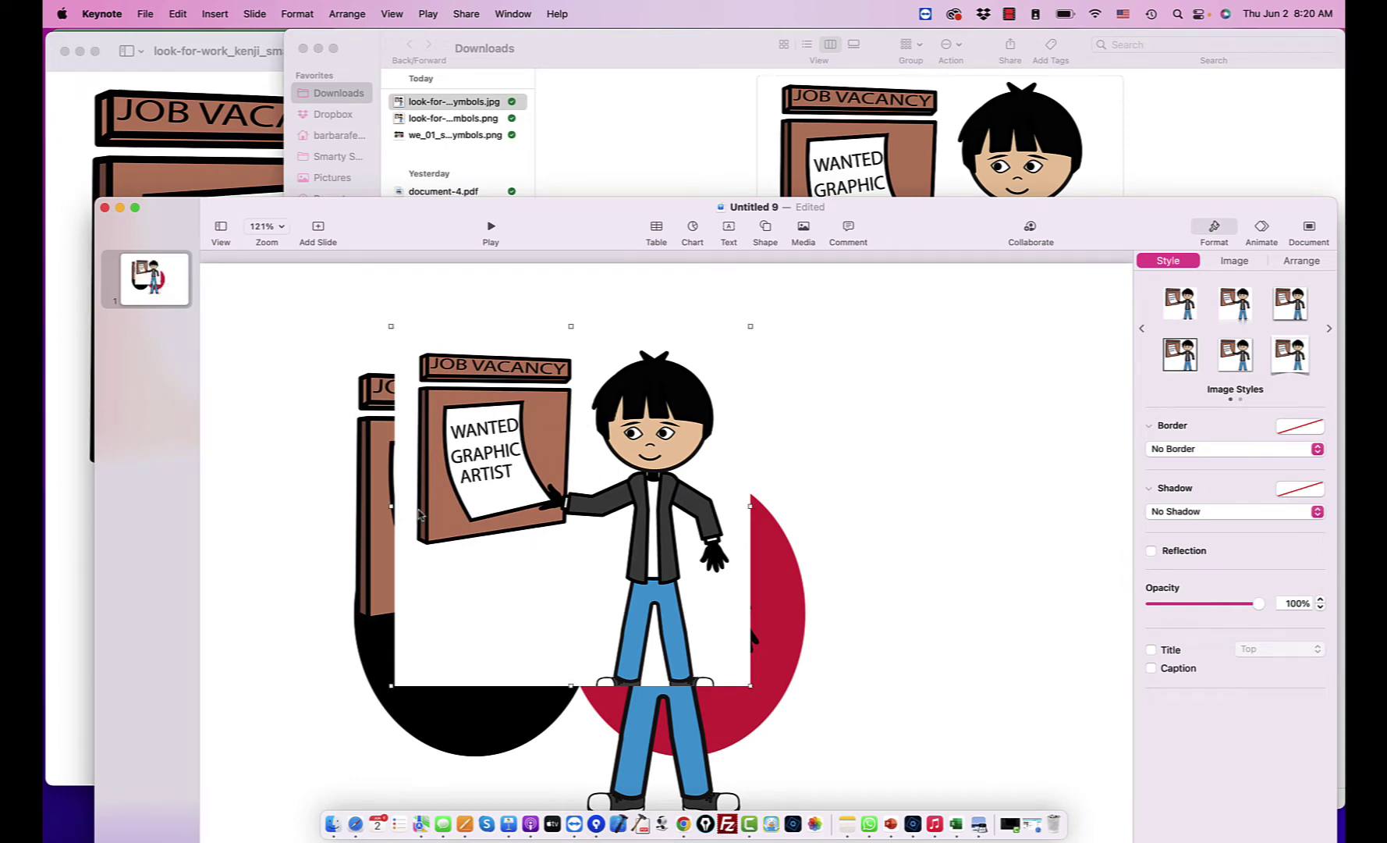
left_click(355, 824)
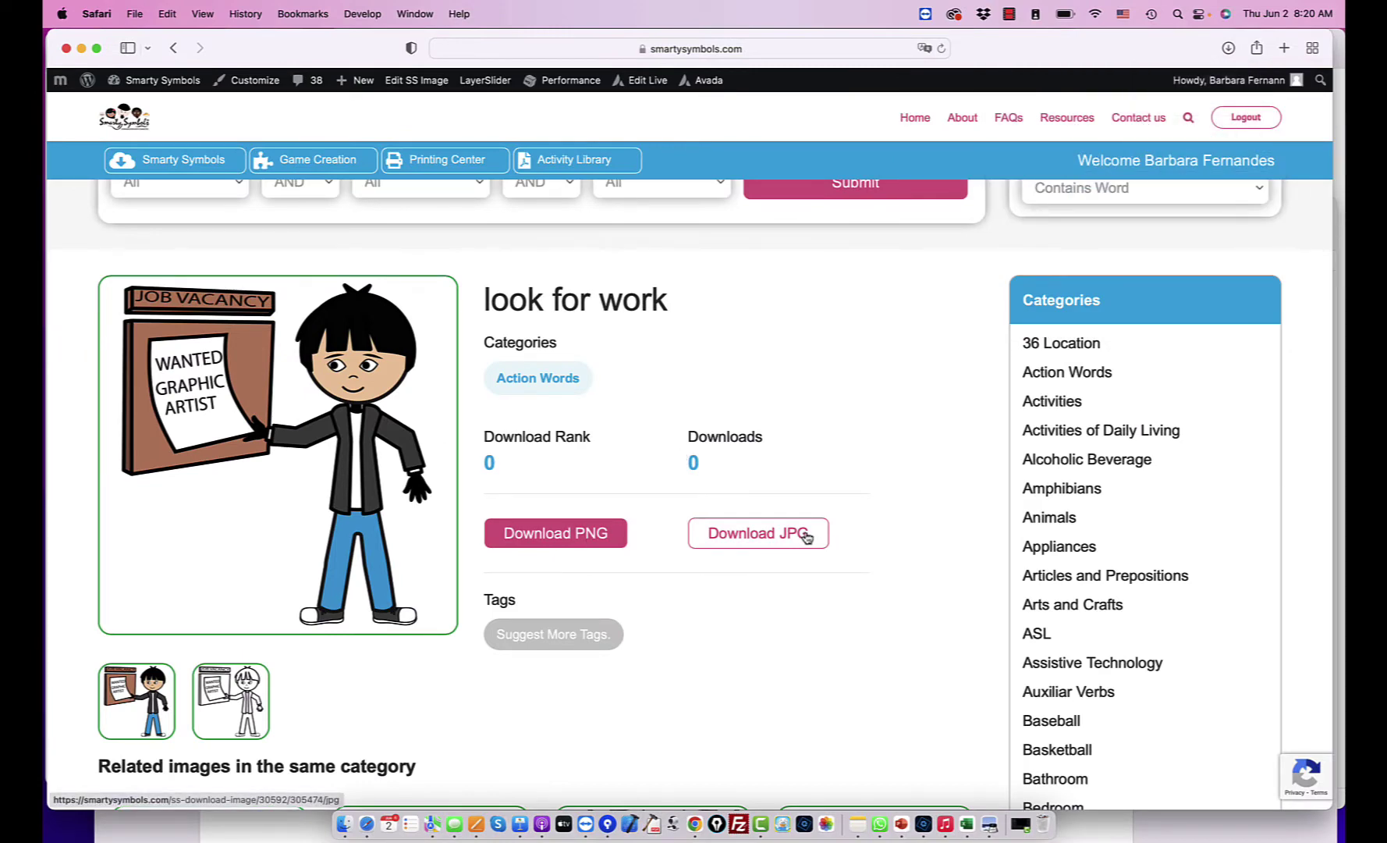
Look over the related images below the "look for work" symbol and open the 36 Location category.
scroll(806, 537, "up", 5)
scroll(808, 537, "down", 10)
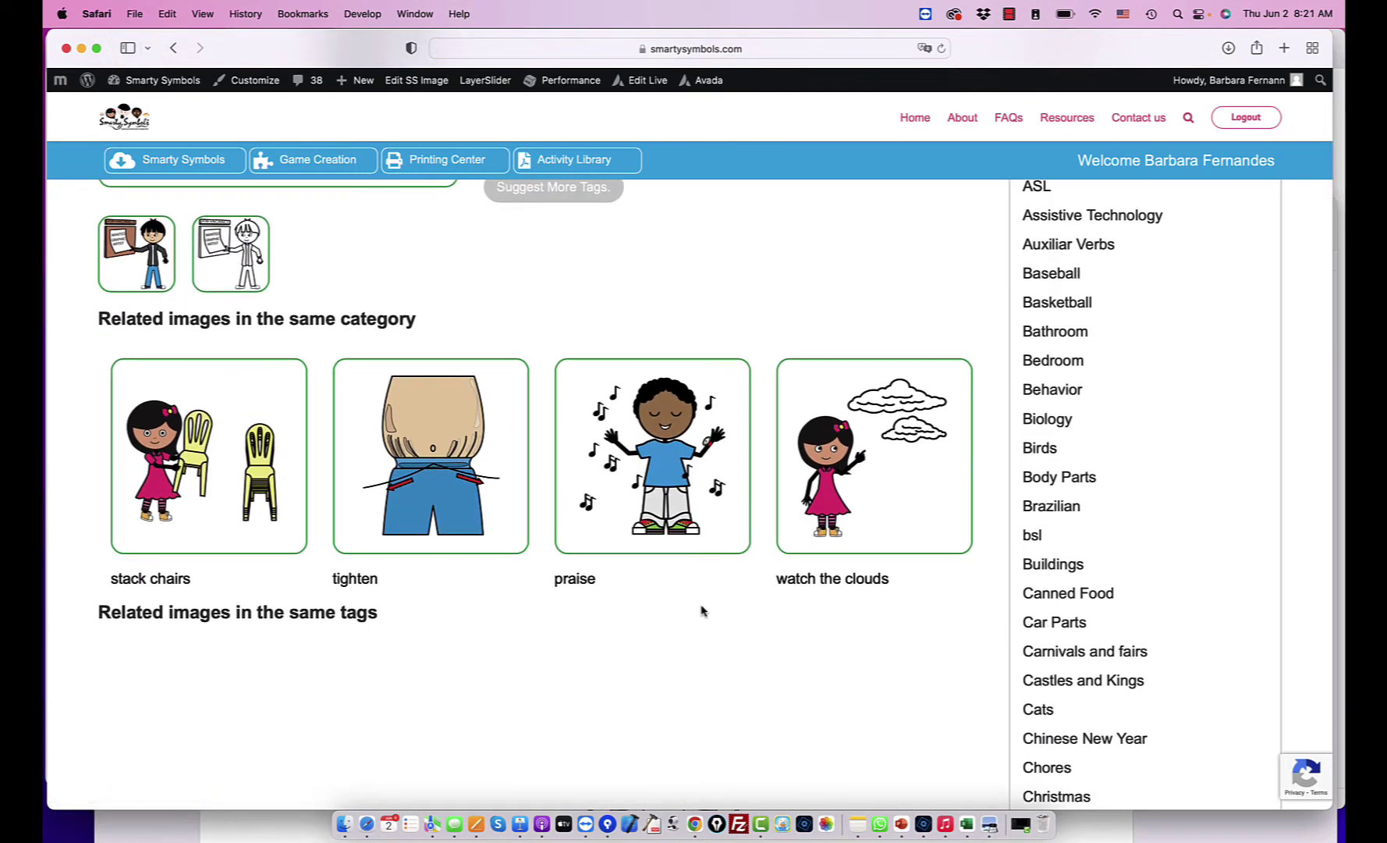
scroll(701, 611, "up", 10)
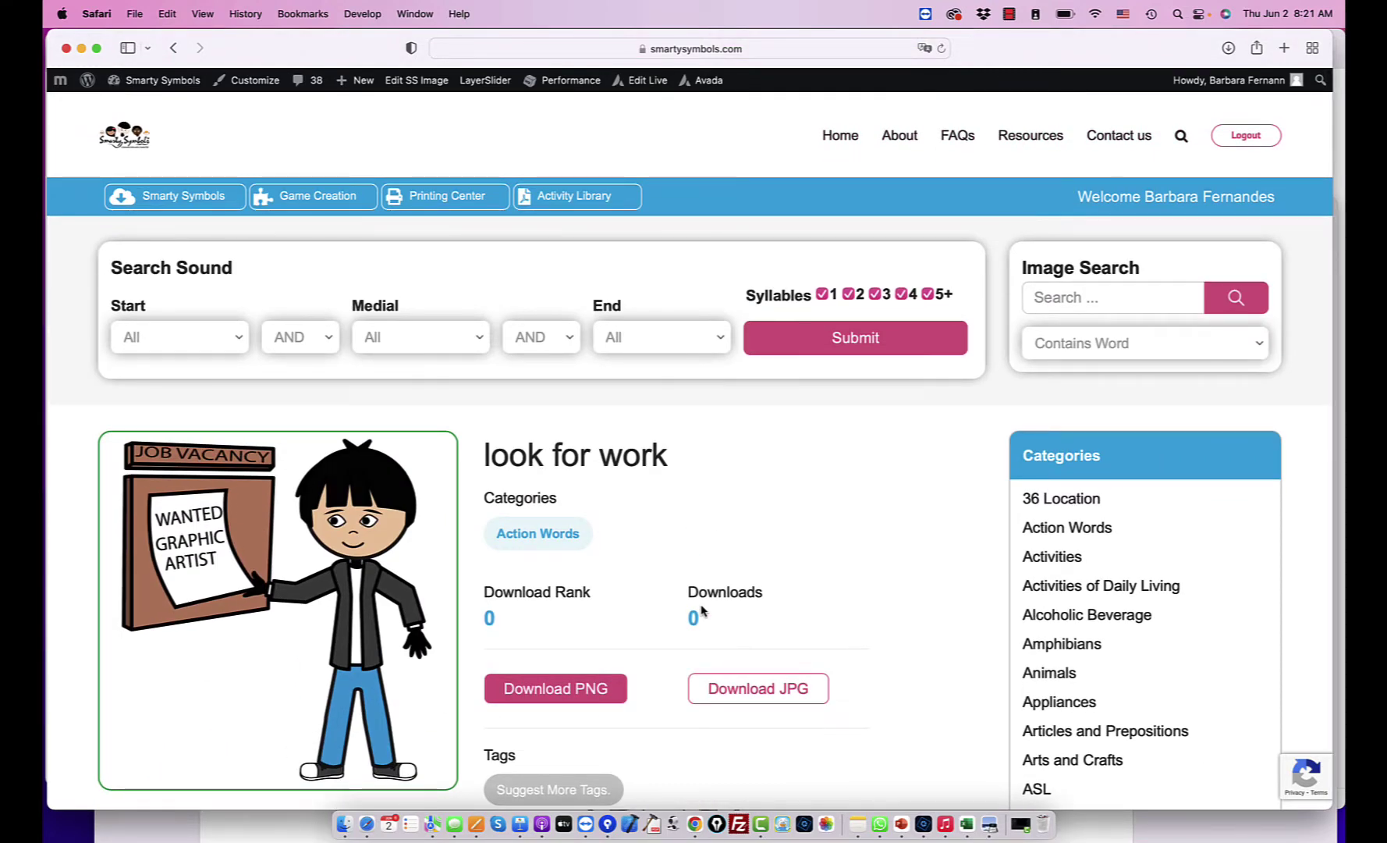
left_click(1053, 508)
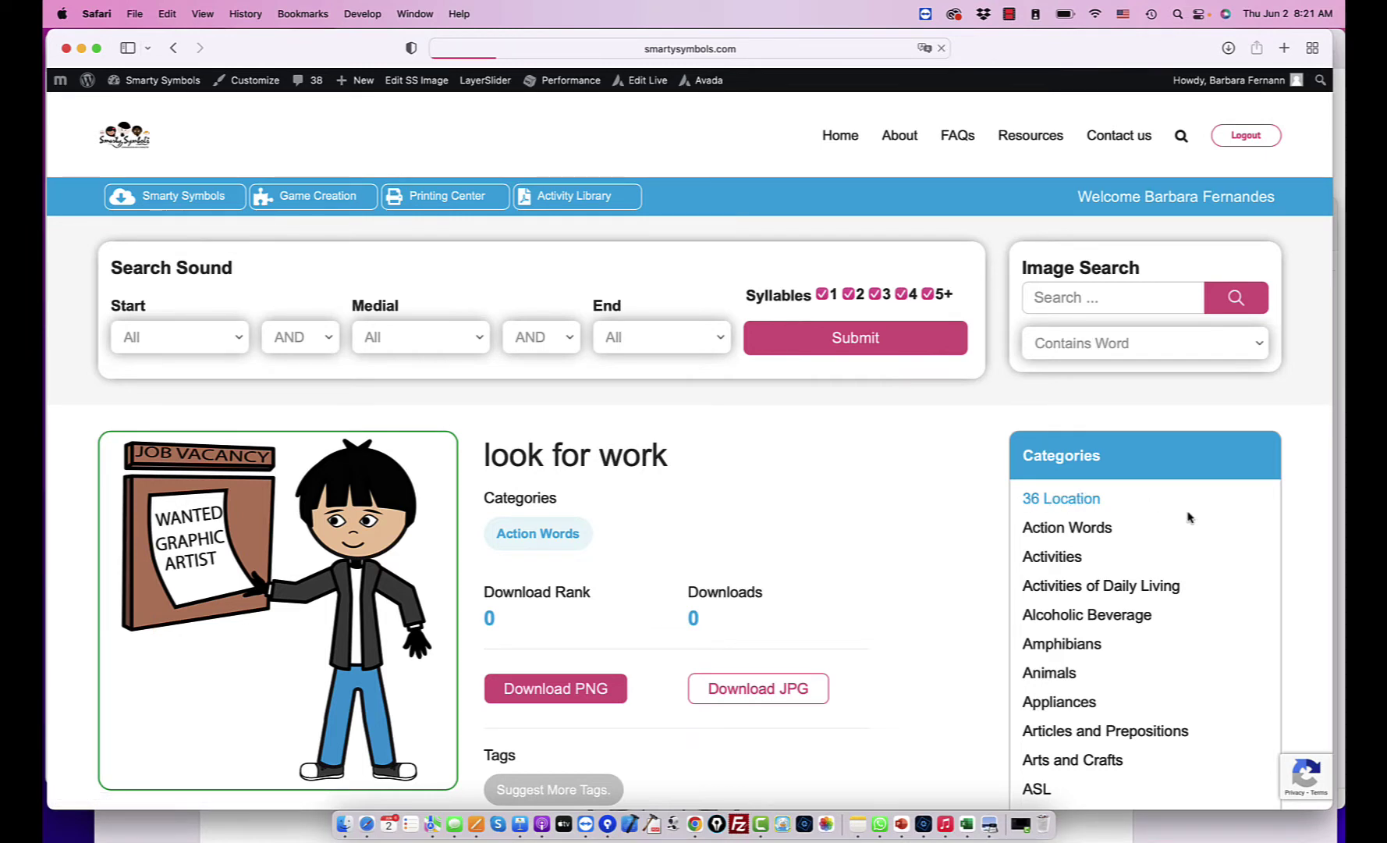
Browse the symbols in the 36 Location category, examining the different pictures and border colours for each word.
scroll(1190, 517, "down", 8)
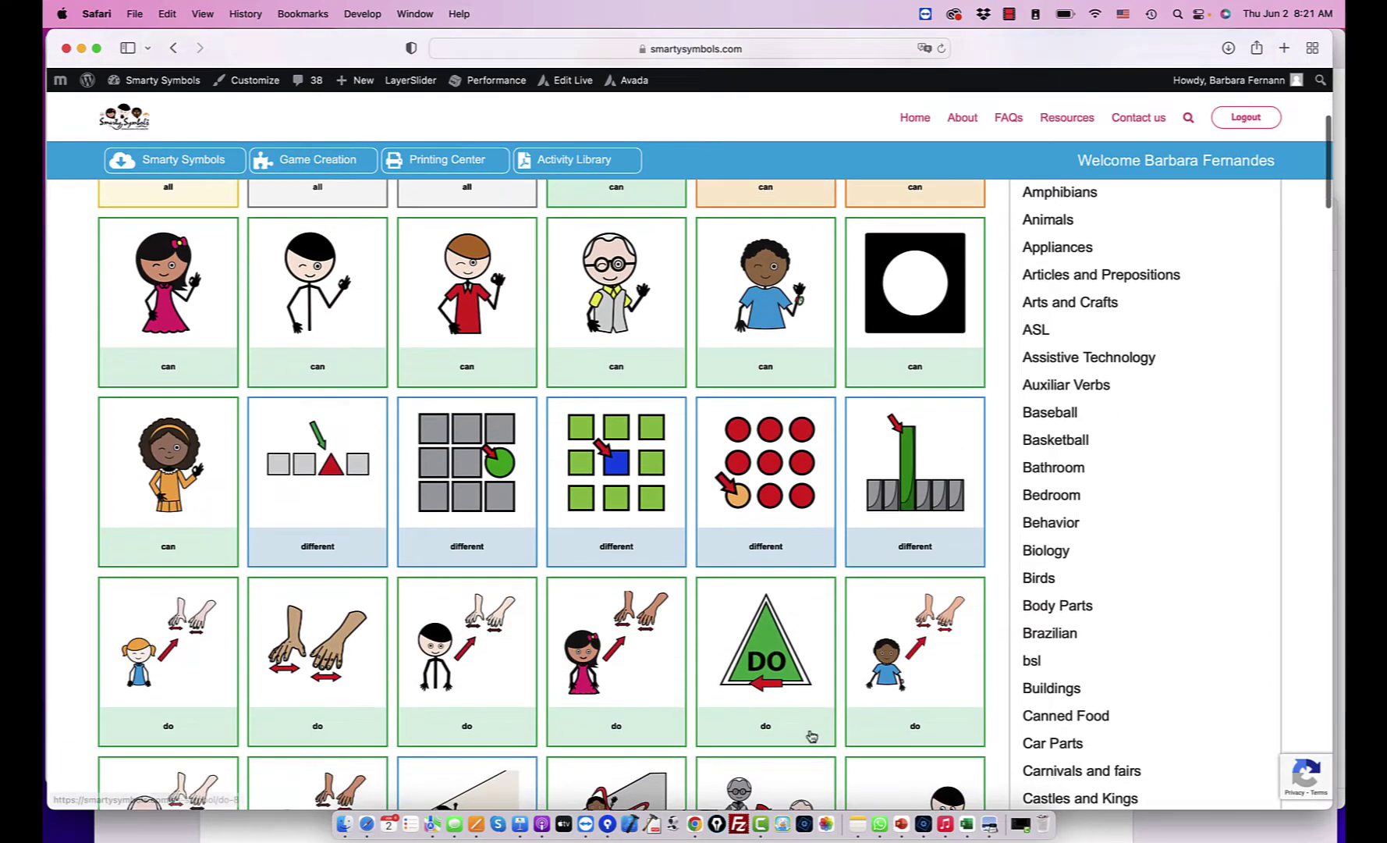
scroll(811, 736, "down", 15)
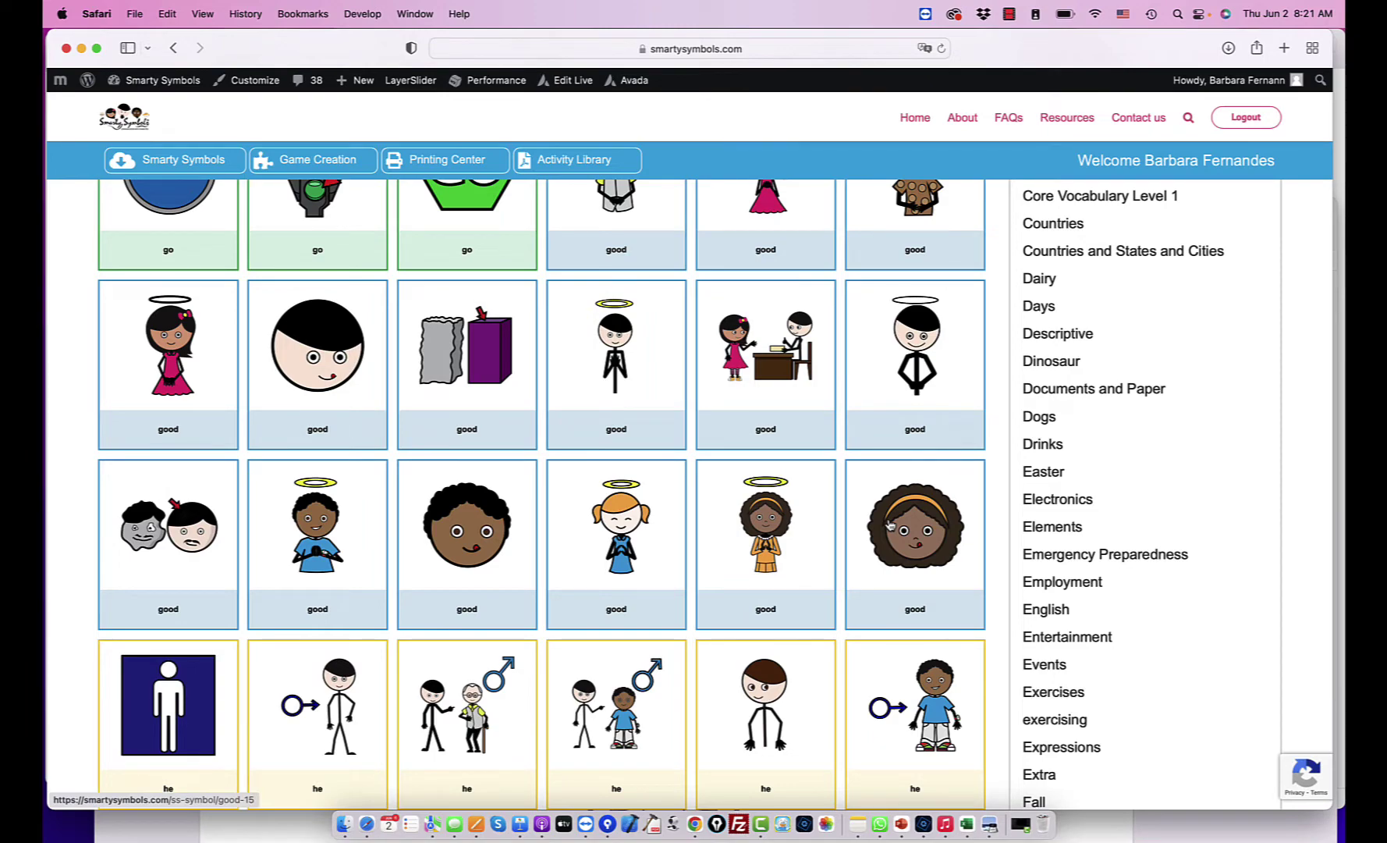
scroll(870, 382, "up", 12)
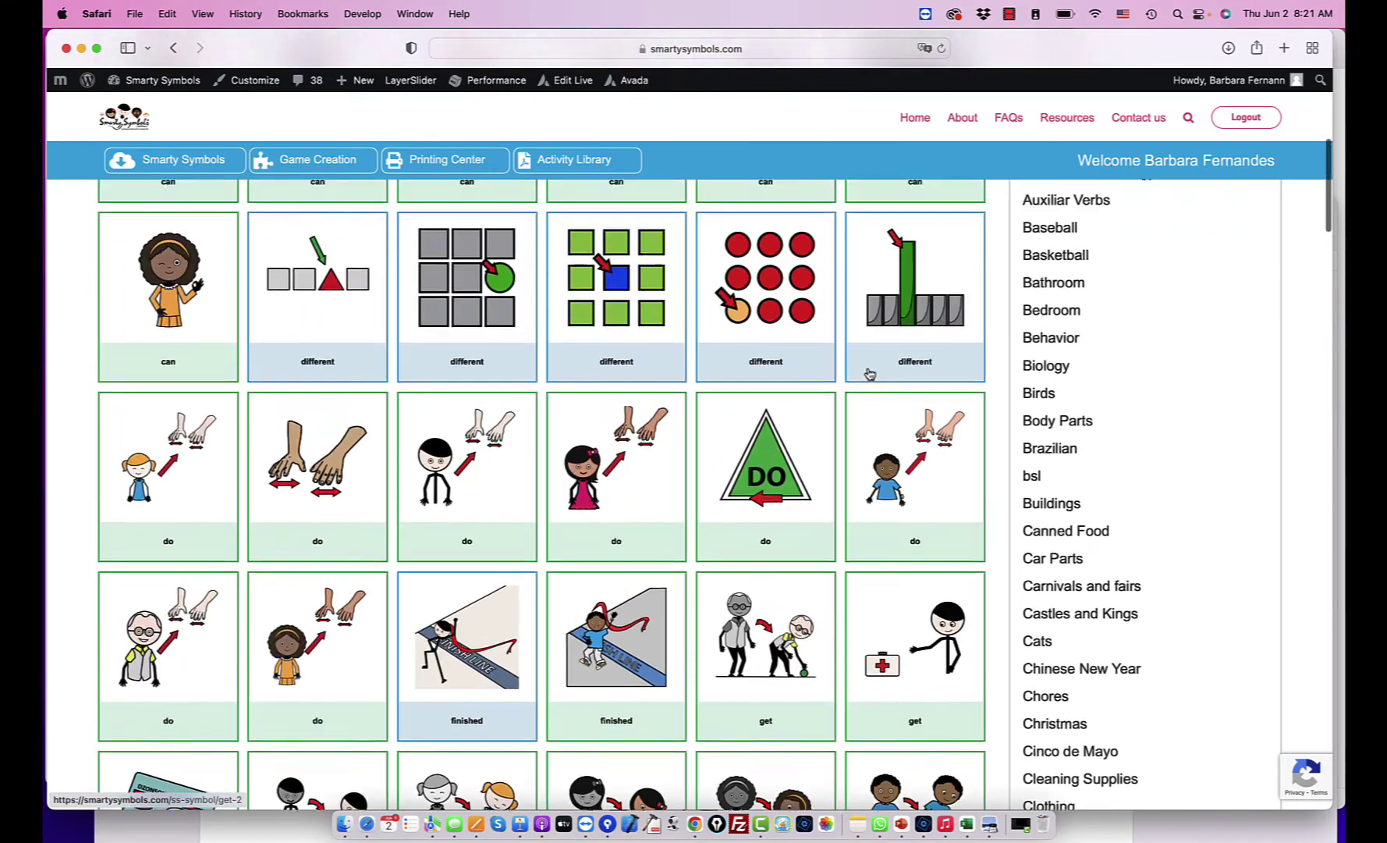
scroll(447, 437, "up", 4)
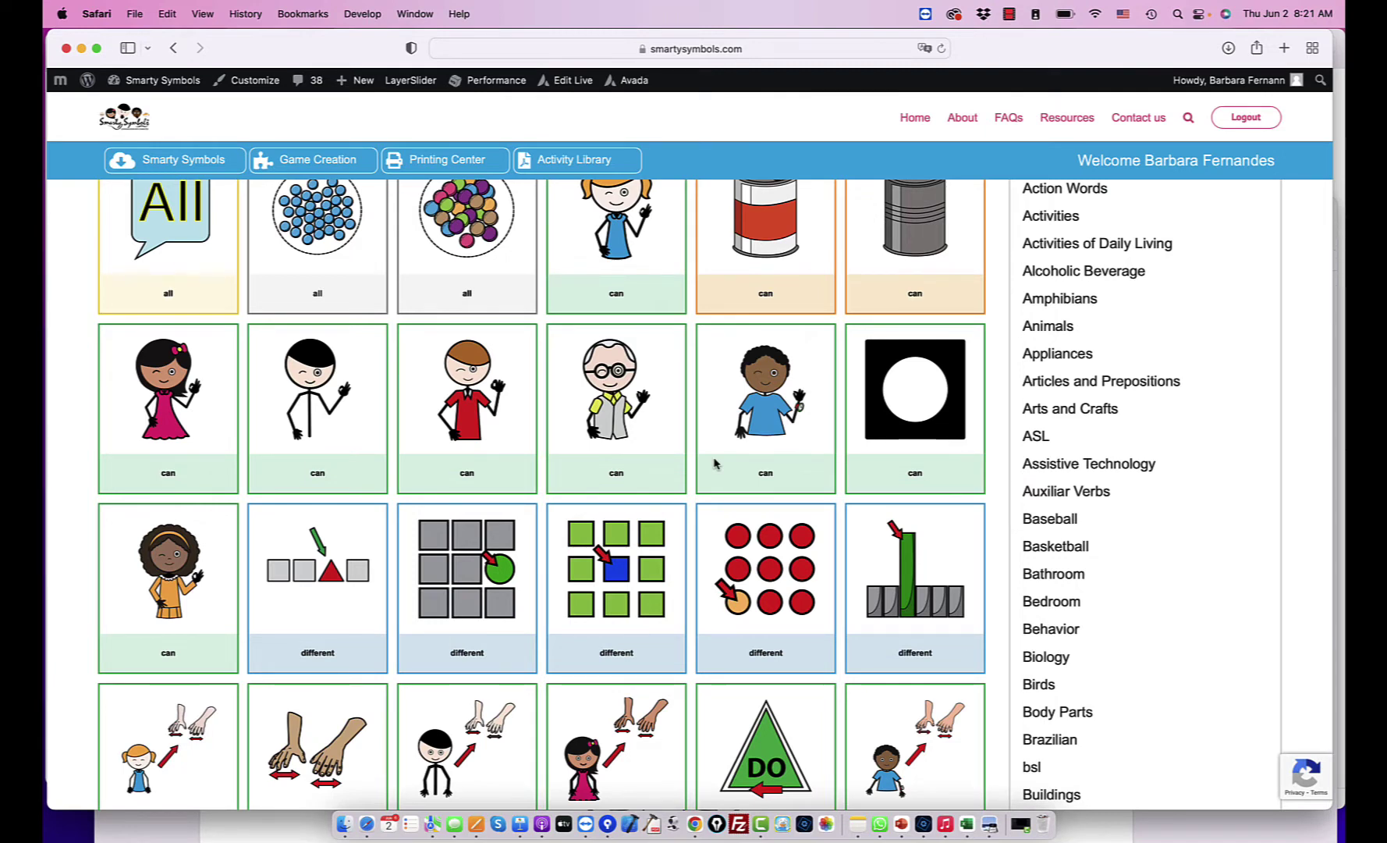
scroll(715, 464, "down", 3)
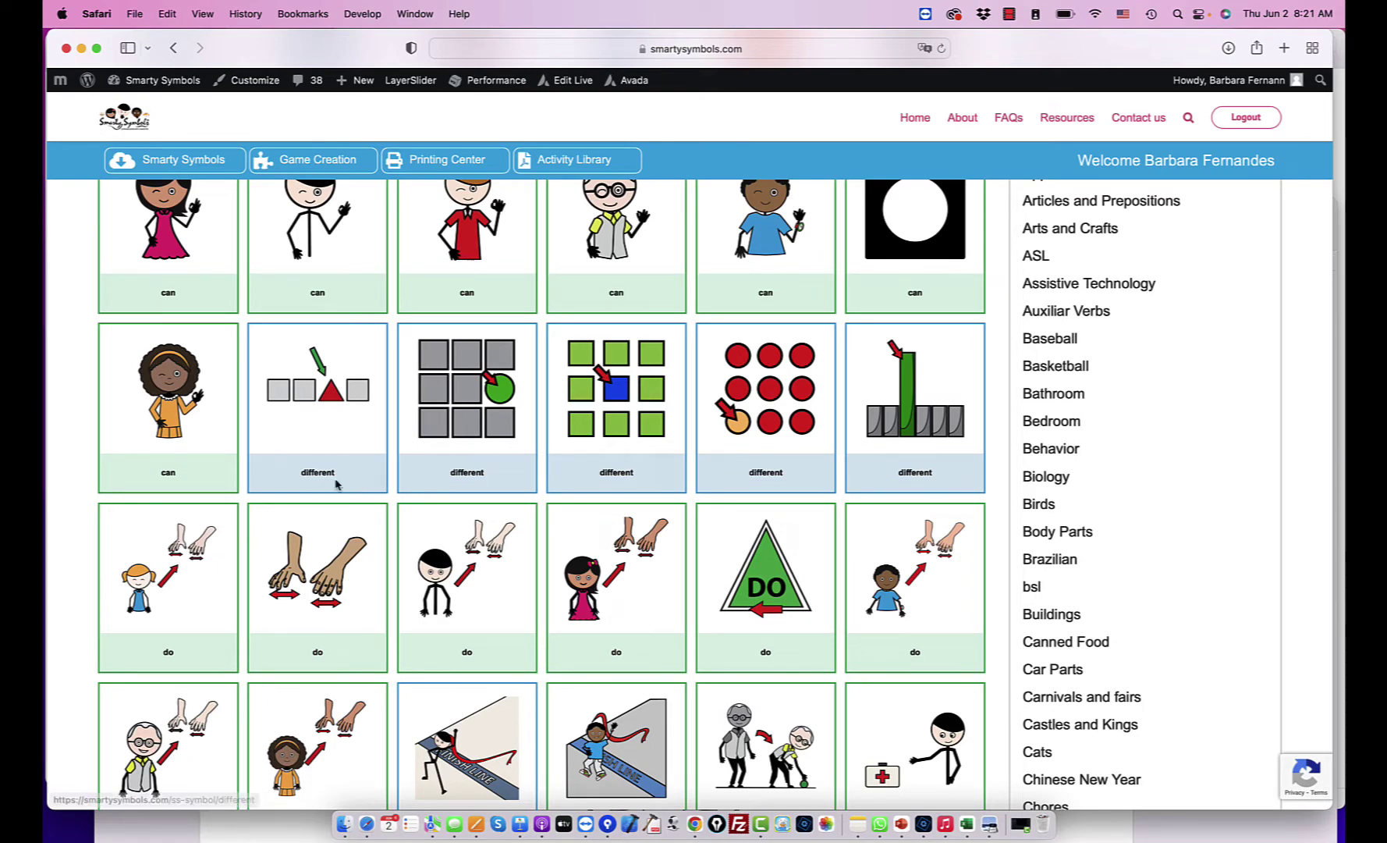
scroll(312, 437, "down", 5)
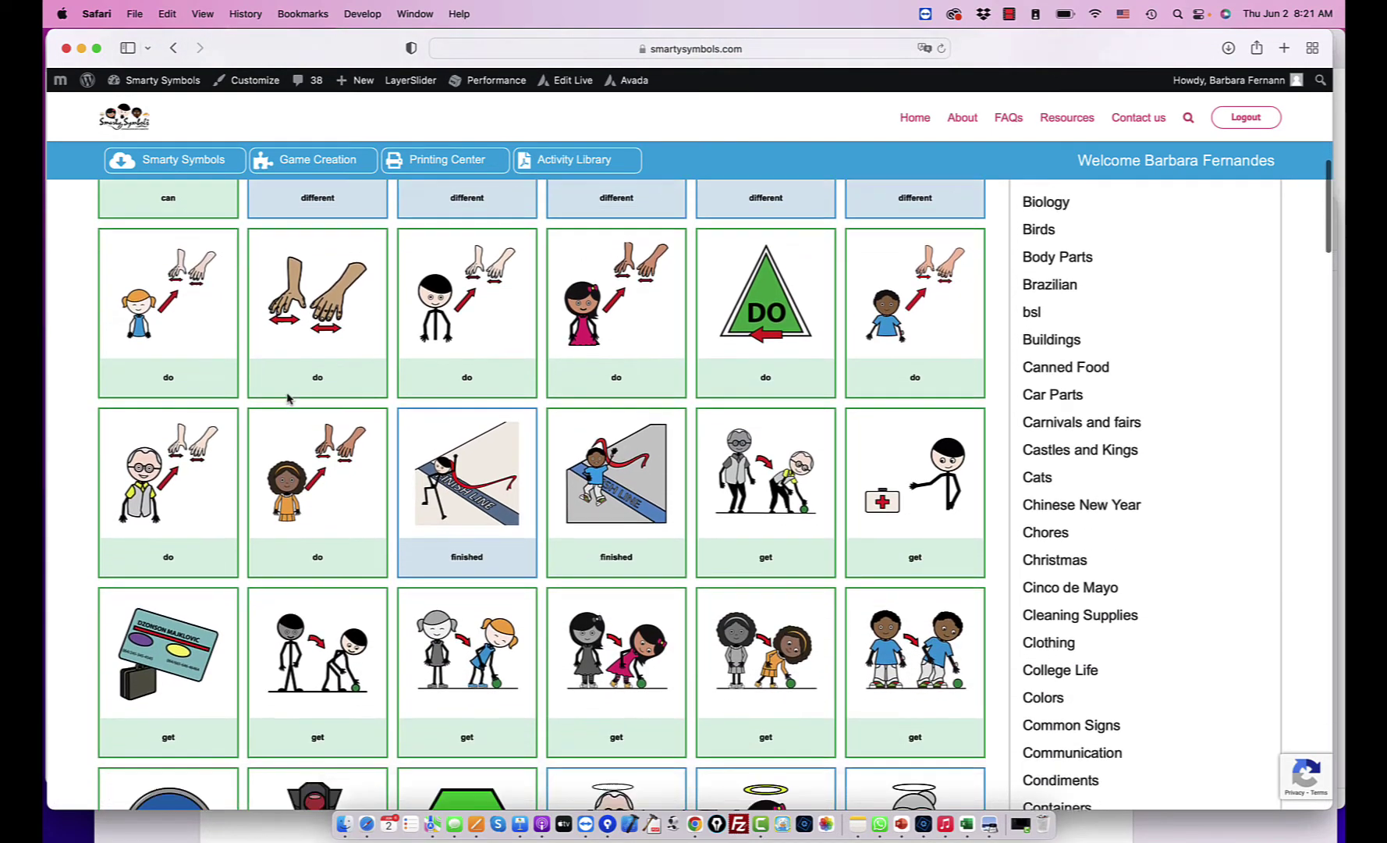
scroll(287, 398, "down", 7)
scroll(632, 666, "down", 15)
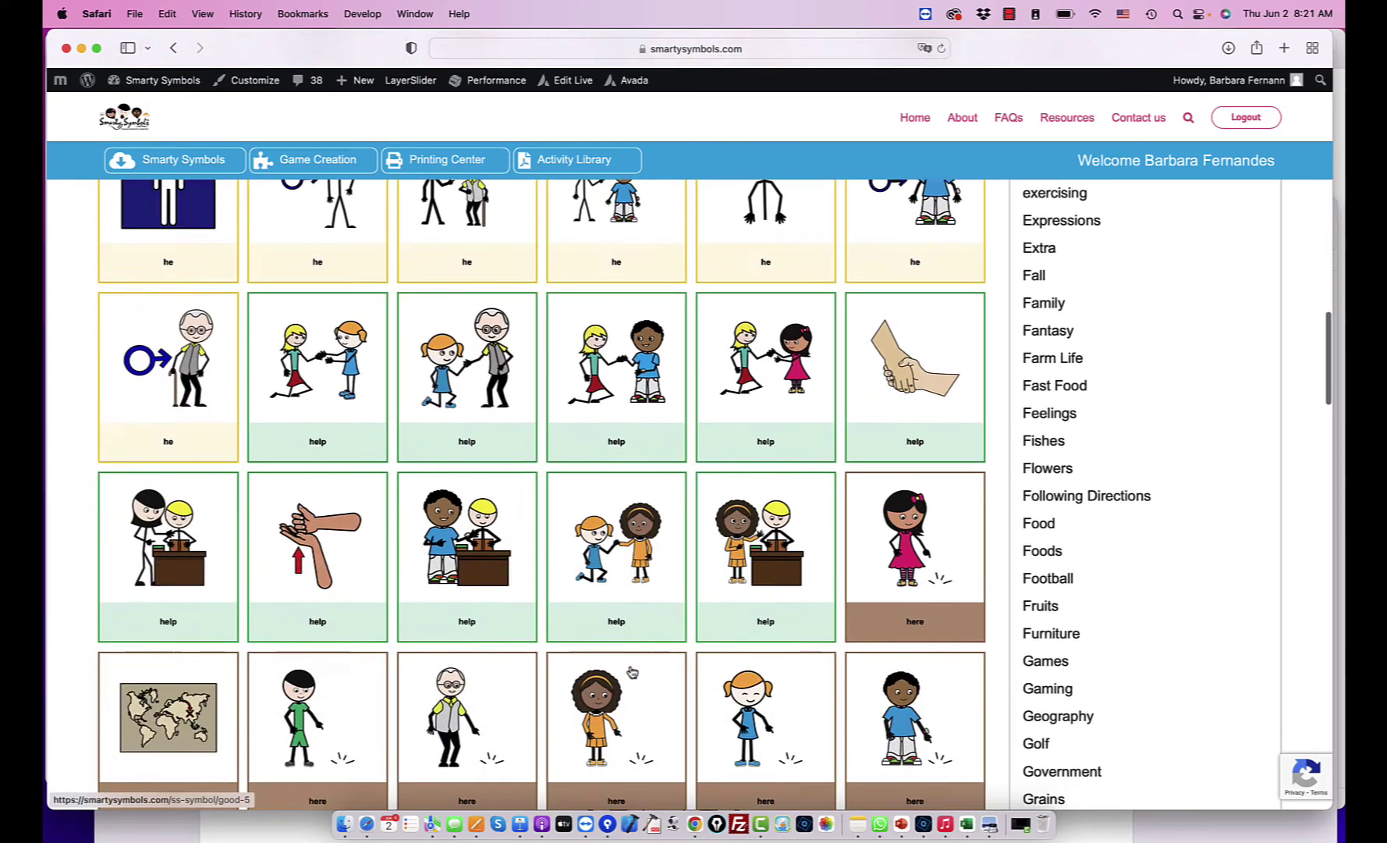
scroll(632, 671, "down", 5)
scroll(631, 662, "down", 6)
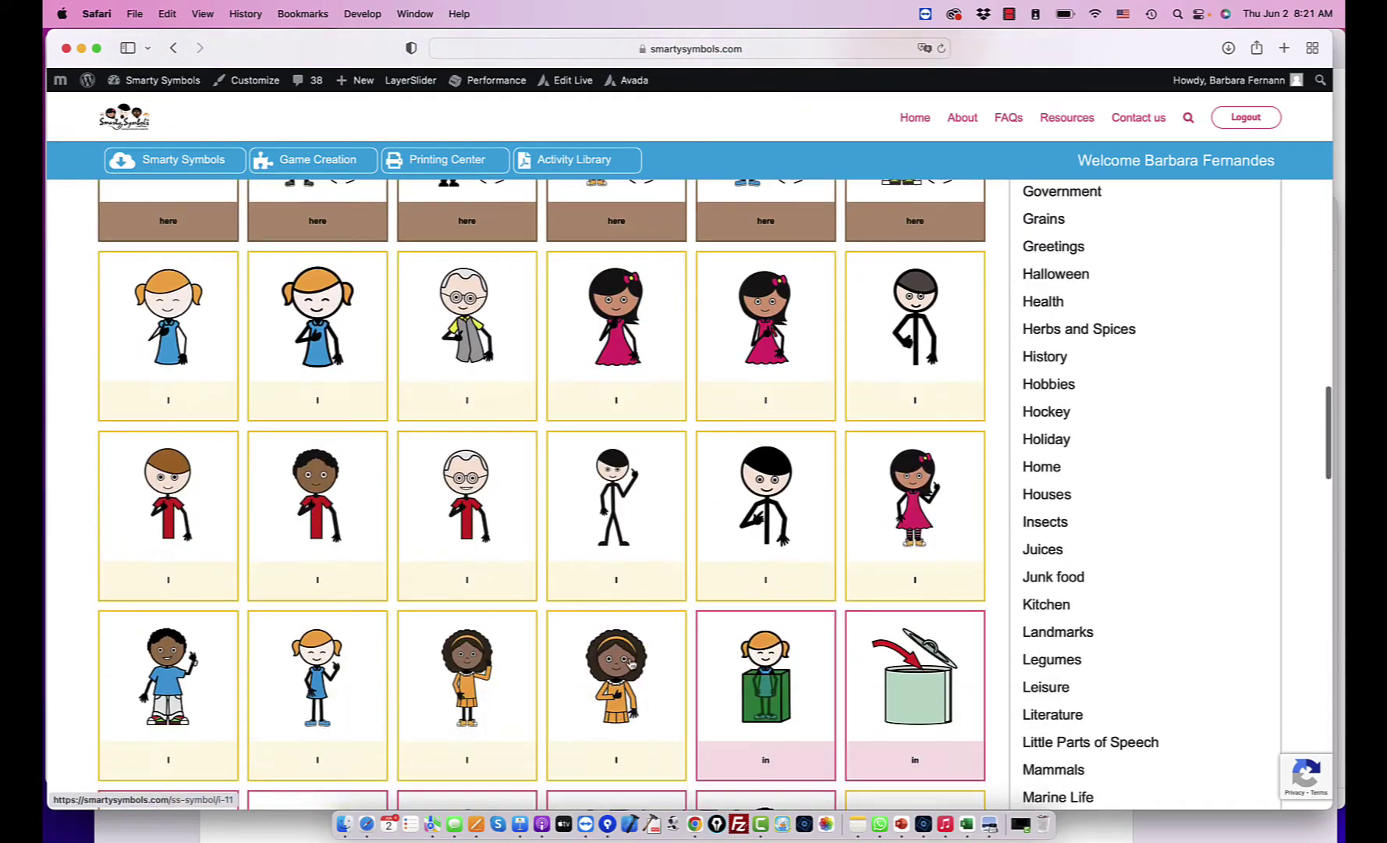
scroll(790, 667, "down", 8)
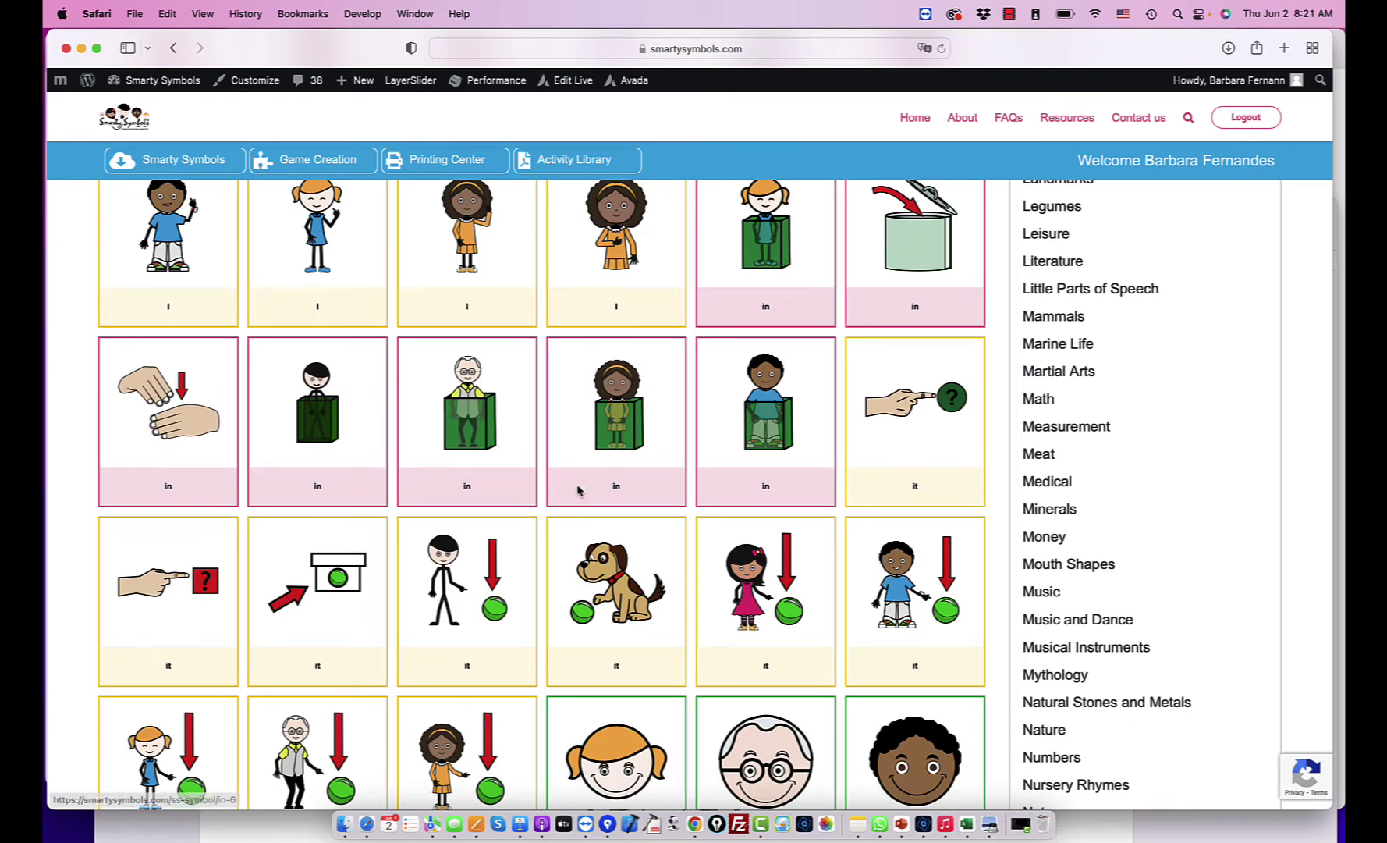
scroll(550, 659, "down", 6)
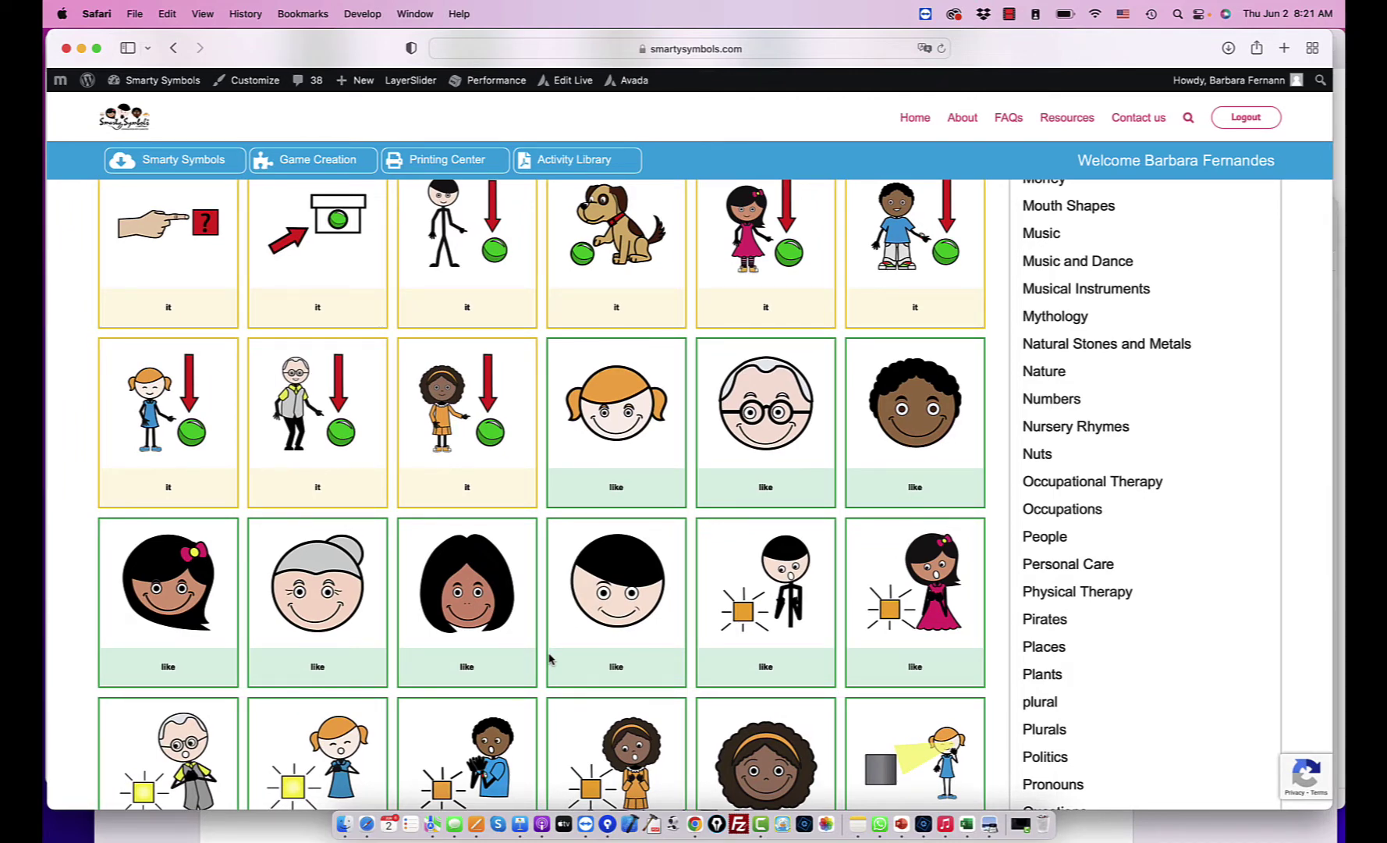
scroll(549, 659, "down", 3)
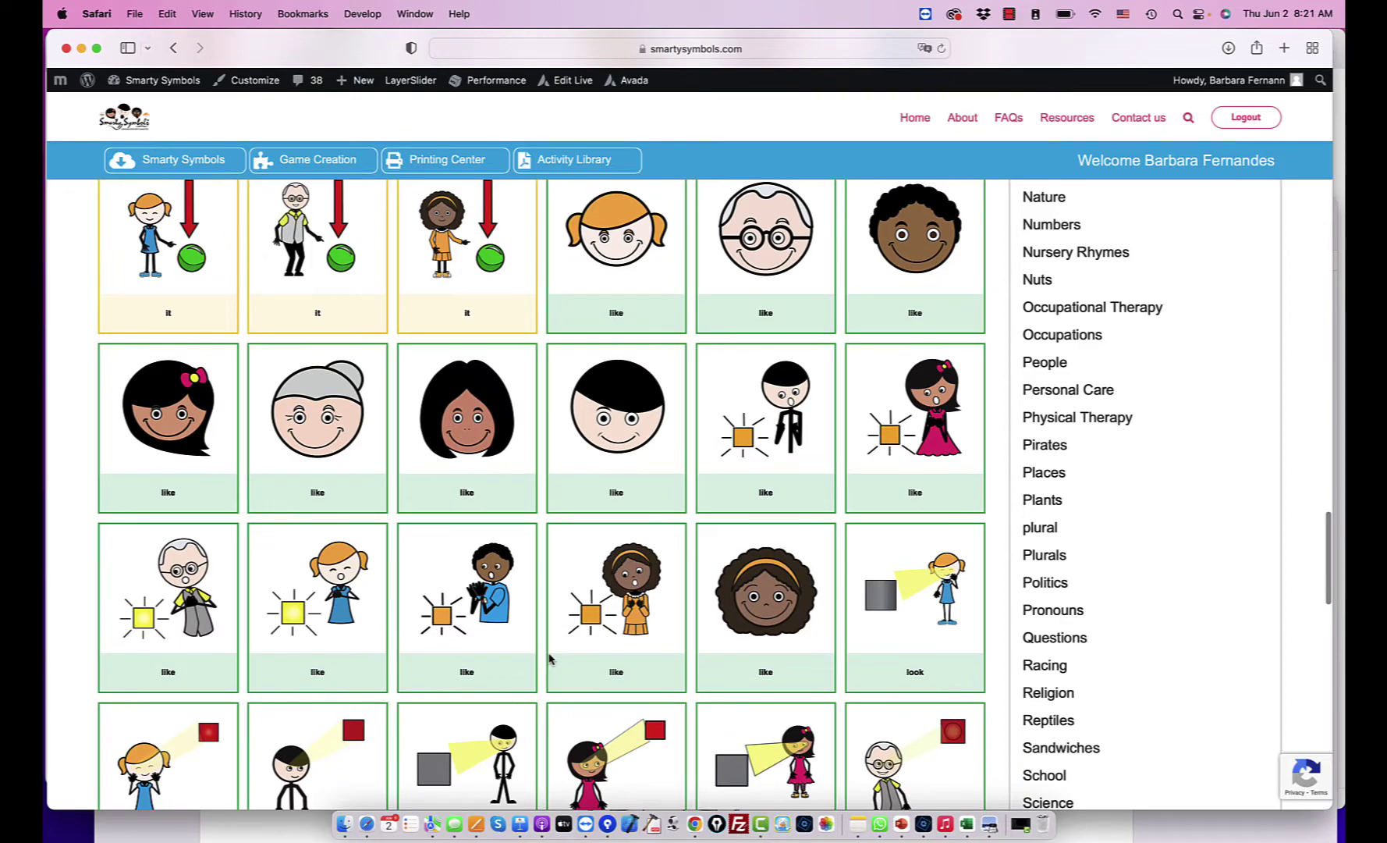
scroll(549, 659, "up", 15)
scroll(549, 659, "up", 10)
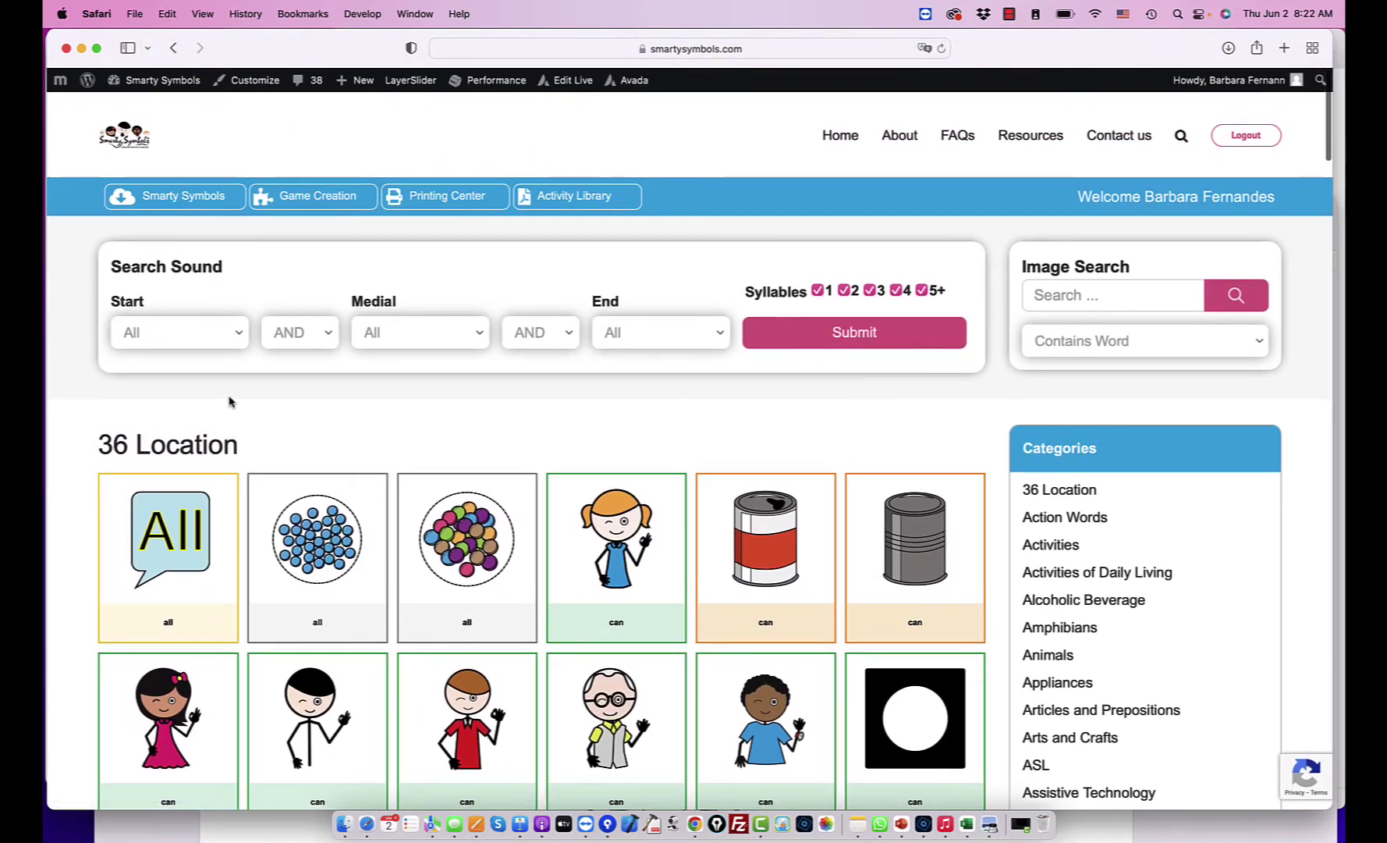
Search the symbols by the starting sound "b" and look through the matching images.
left_click(198, 341)
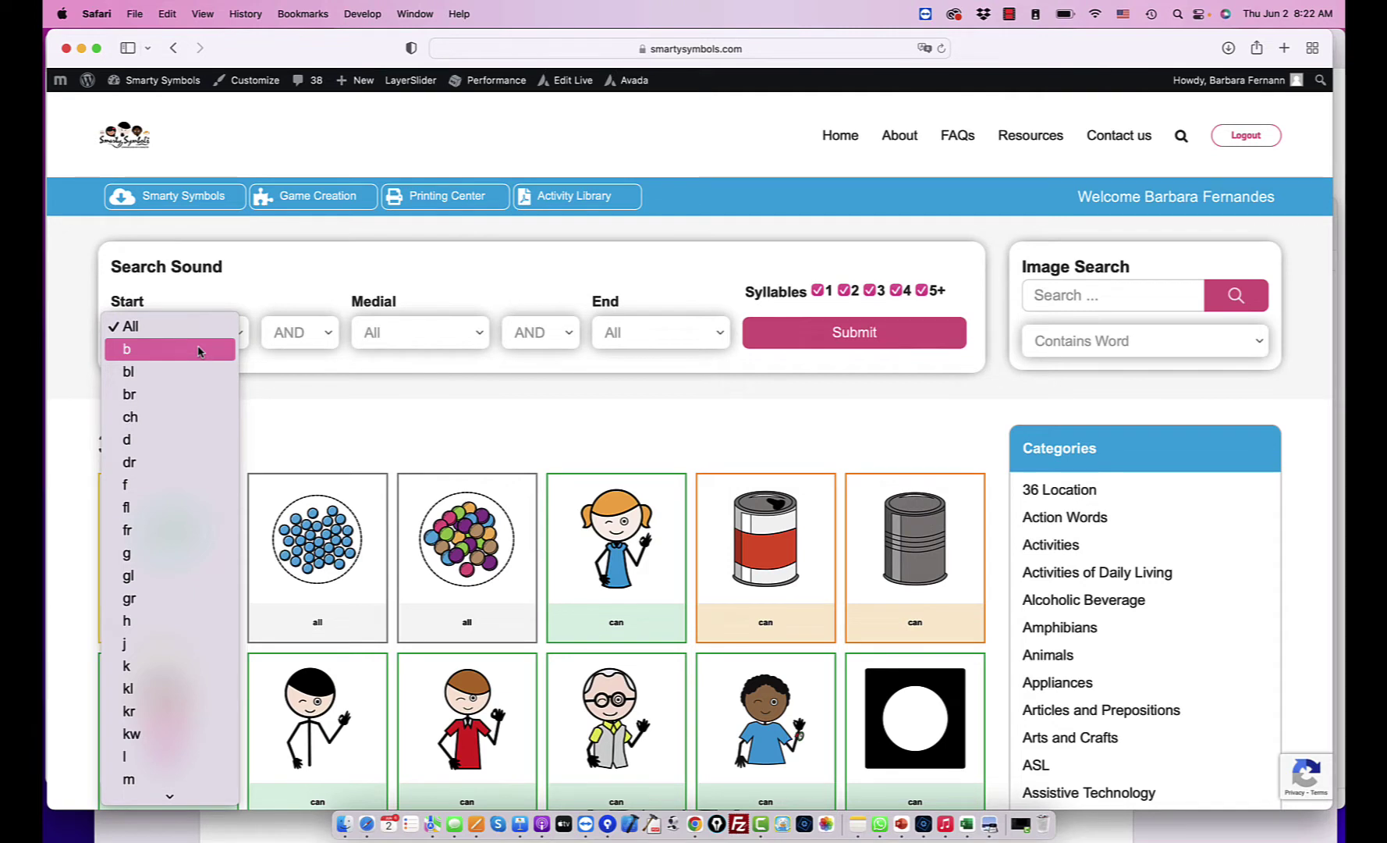
left_click(200, 350)
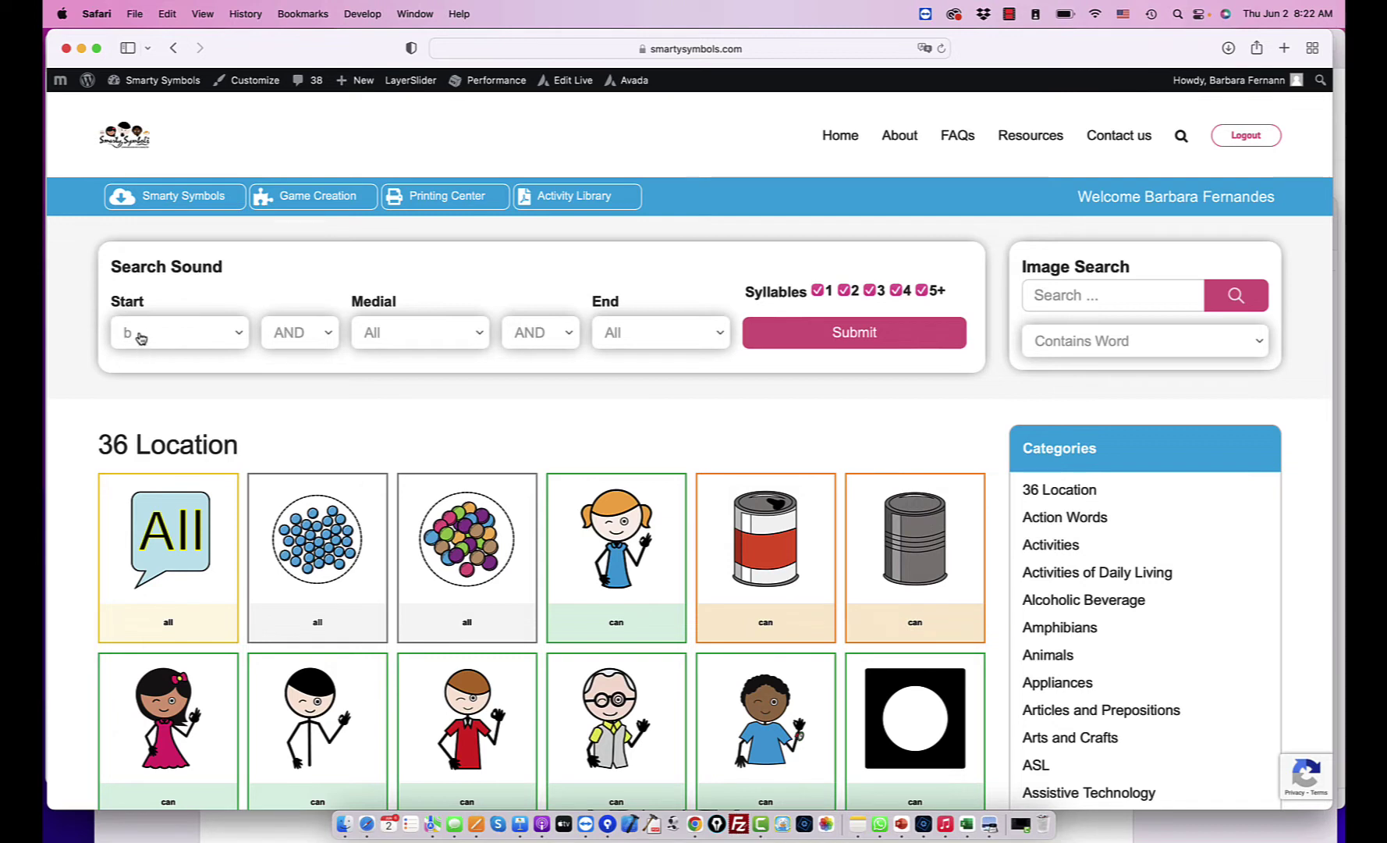
left_click(826, 334)
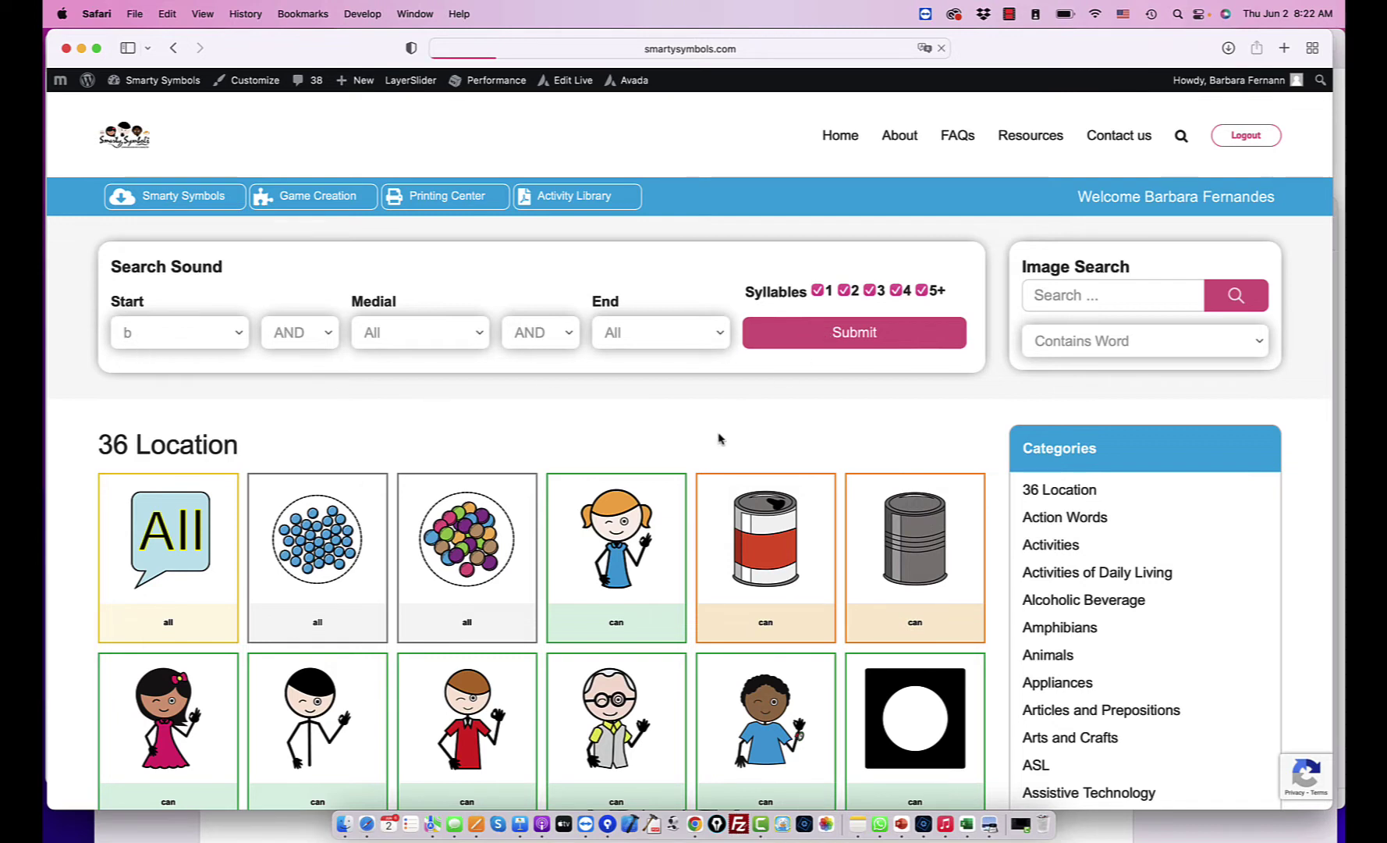
scroll(719, 439, "down", 3)
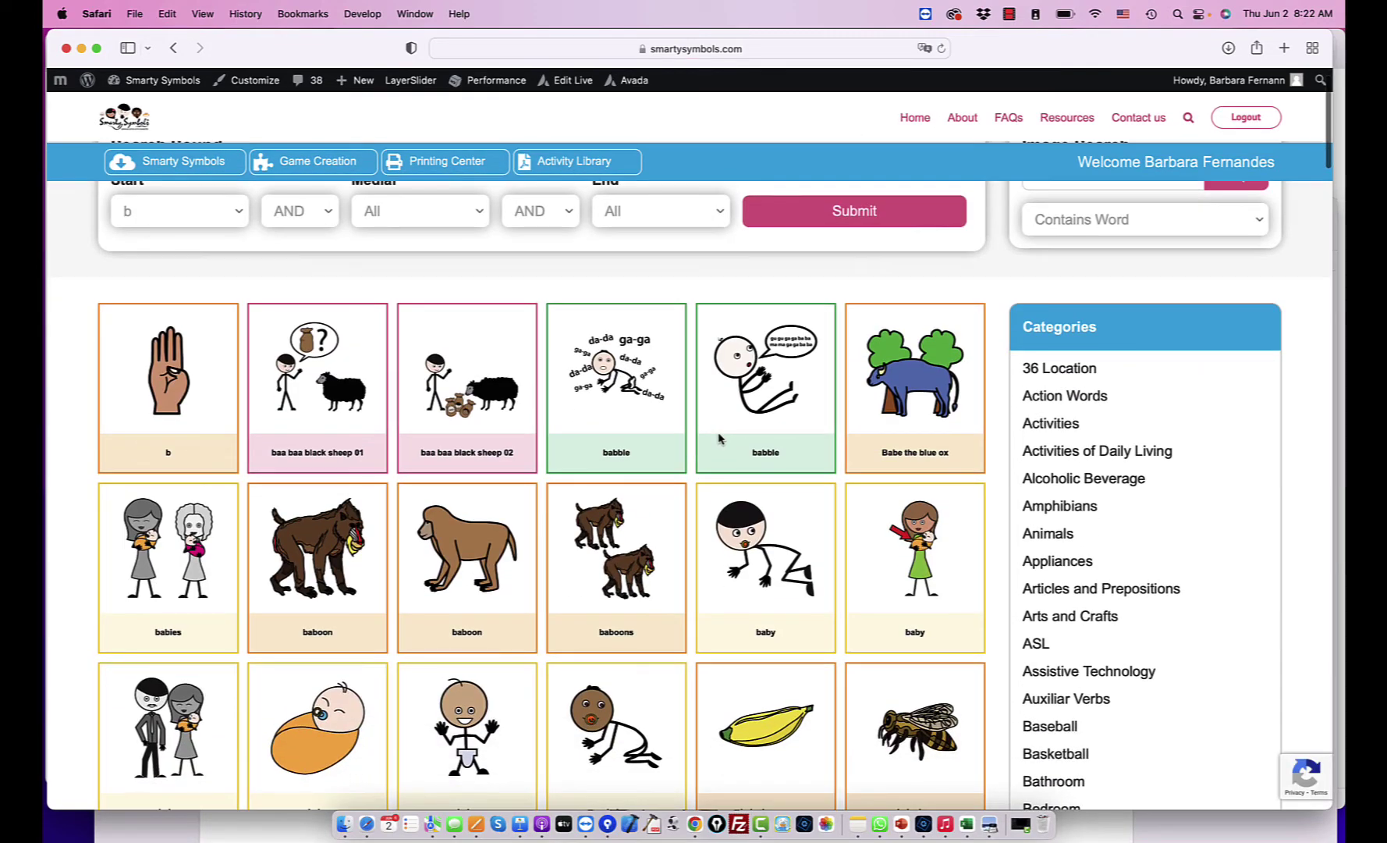
scroll(649, 473, "down", 5)
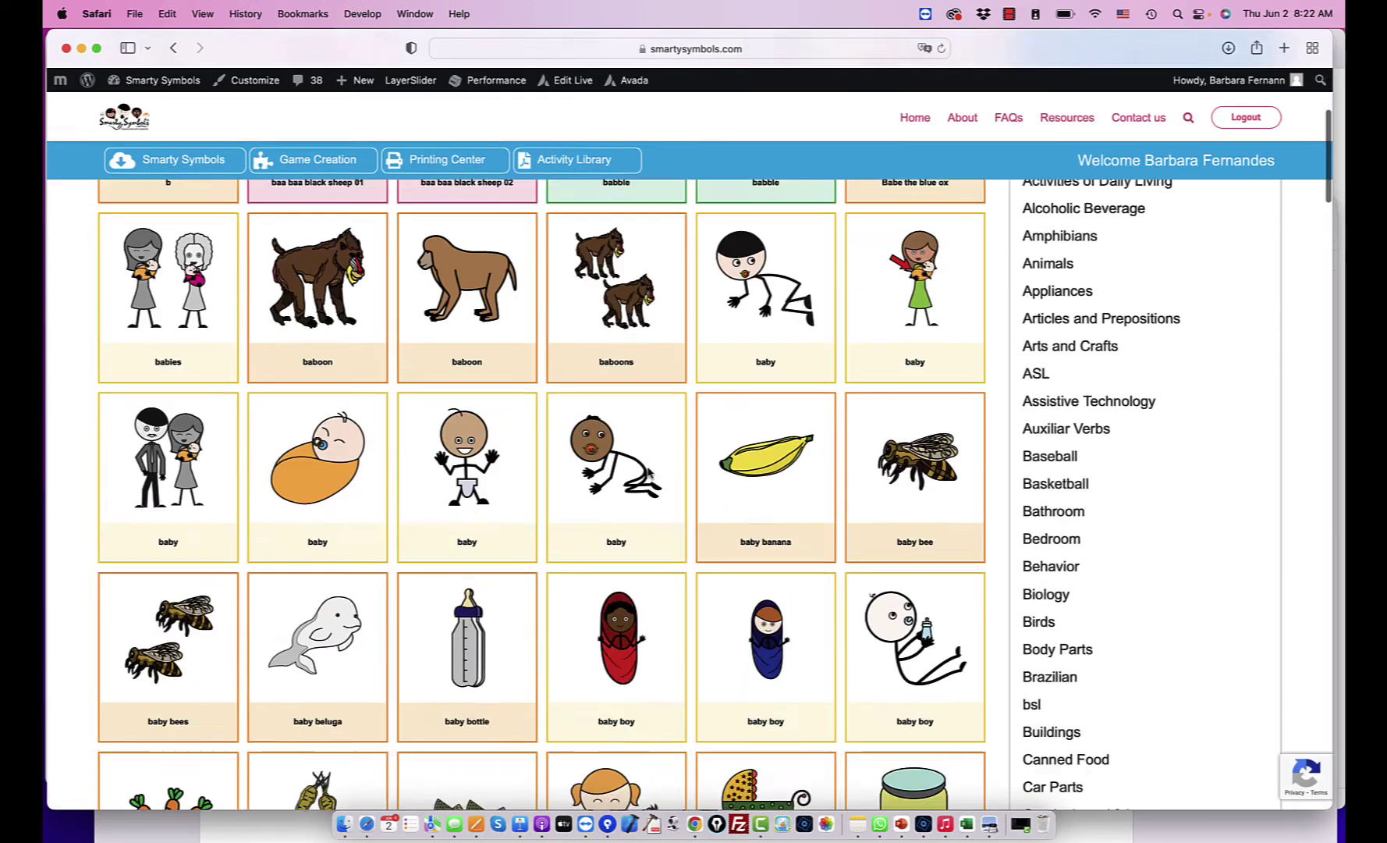
scroll(648, 473, "down", 13)
scroll(648, 473, "up", 15)
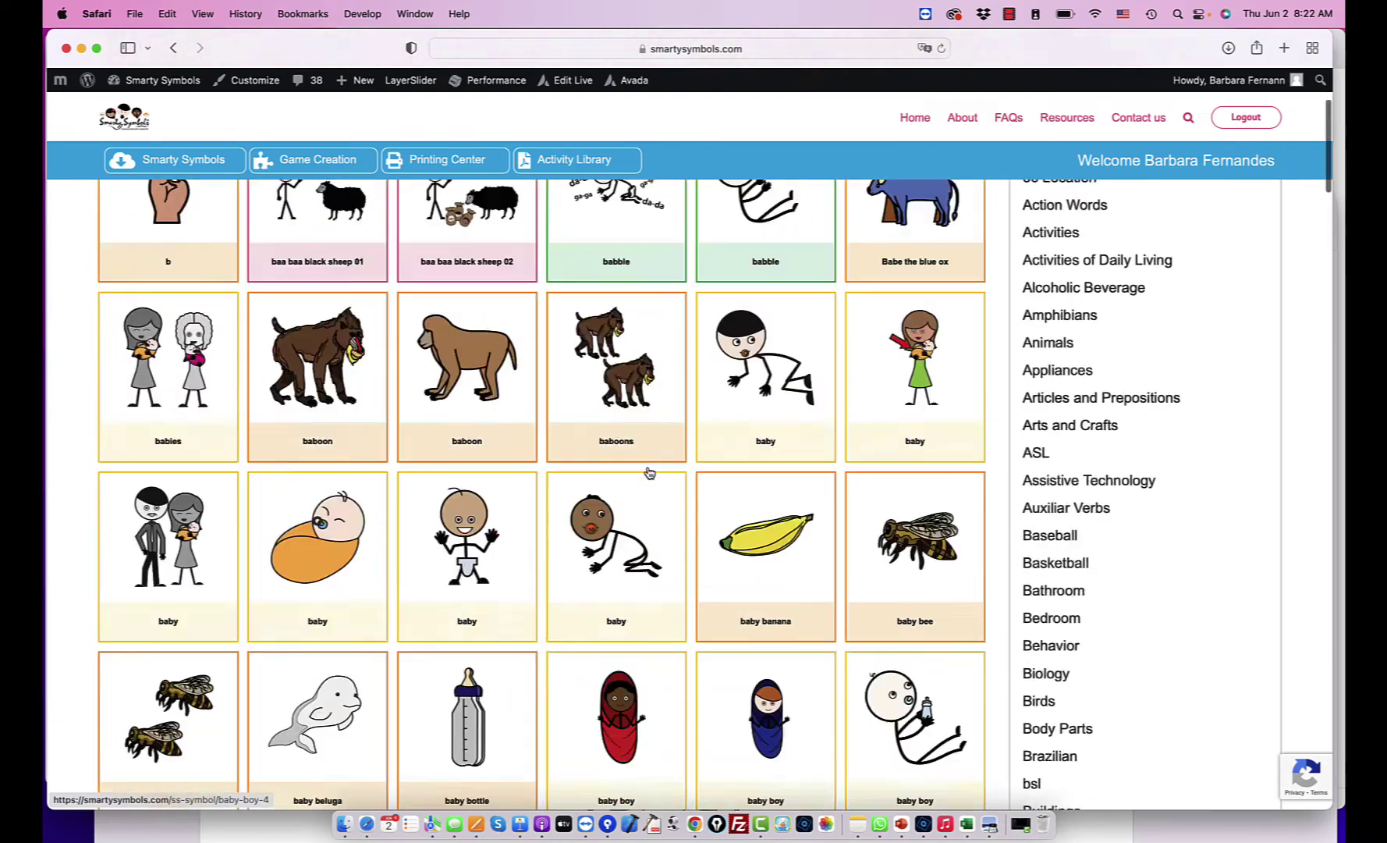
Search the symbols by the starting sound "k" and look through the matching images.
scroll(649, 473, "up", 5)
left_click(189, 337)
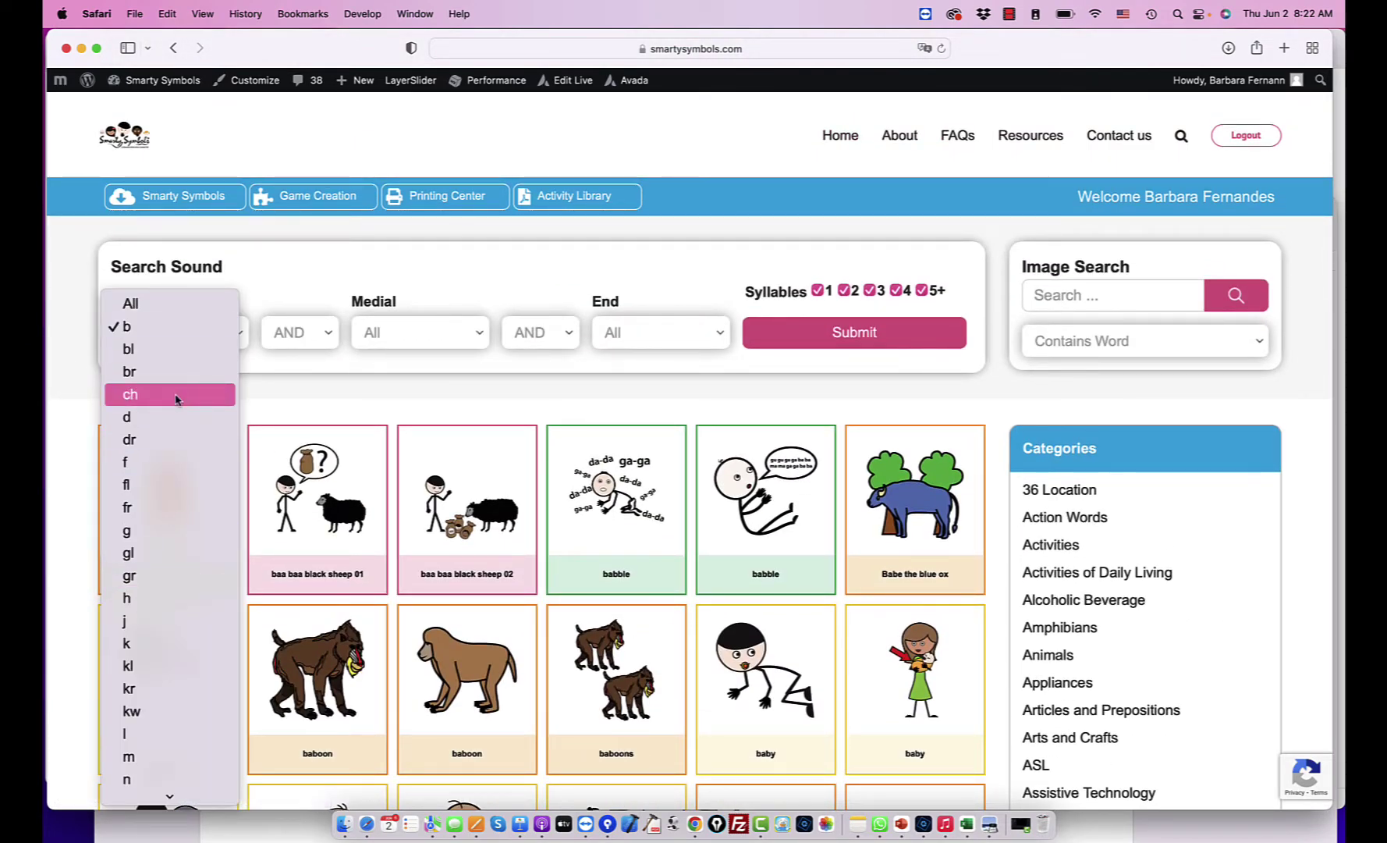
scroll(177, 400, "down", 5)
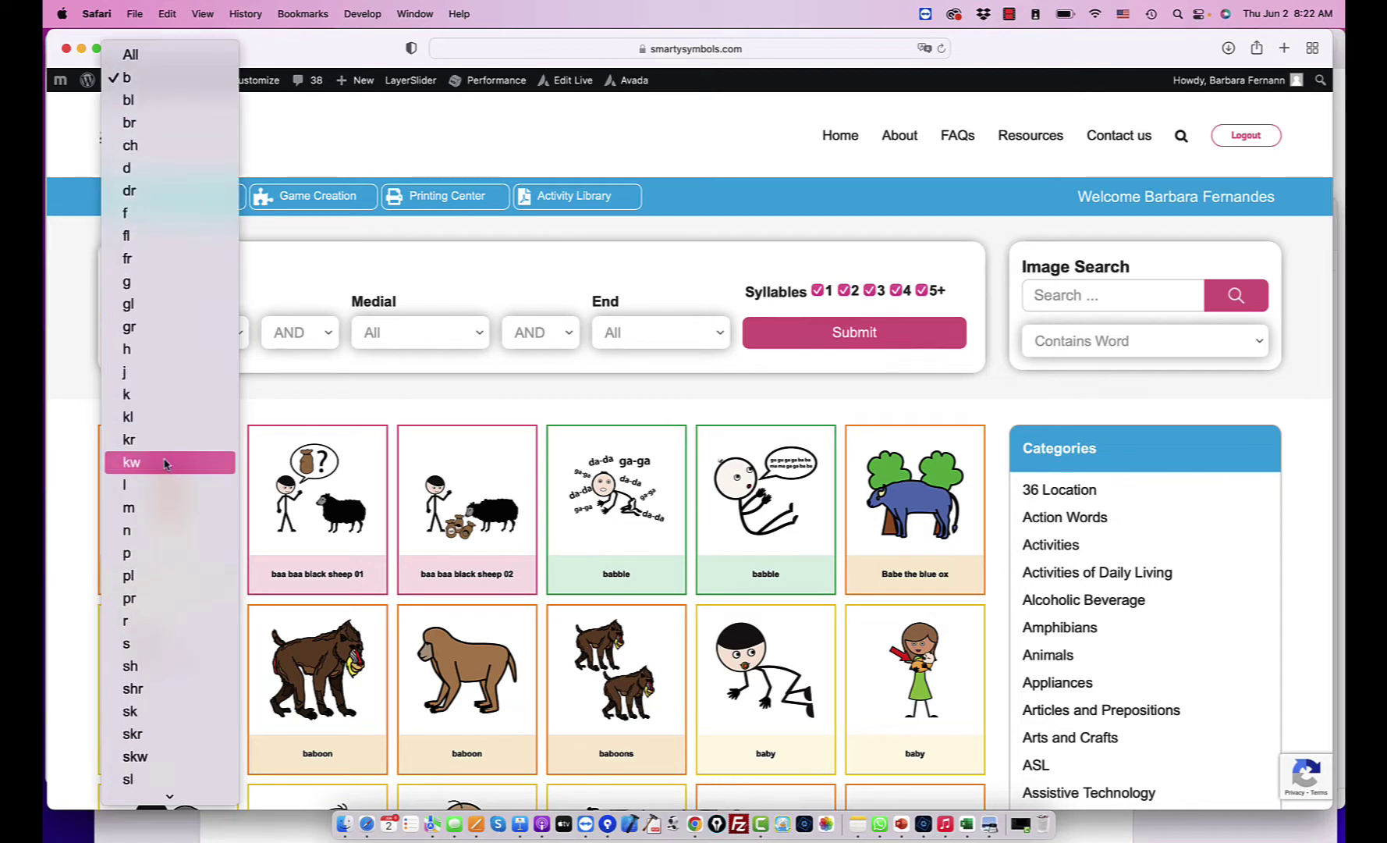
left_click(167, 394)
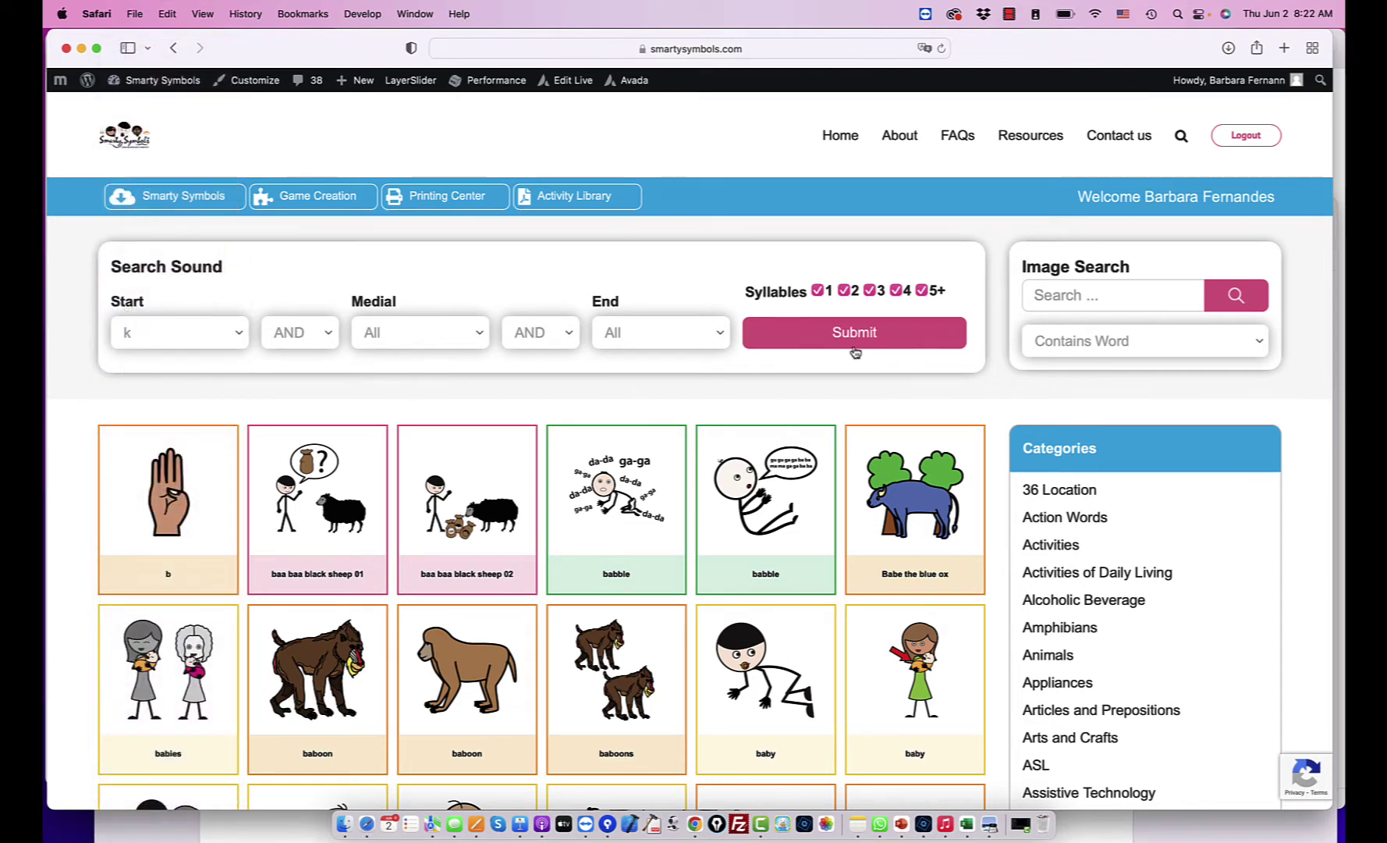
left_click(850, 345)
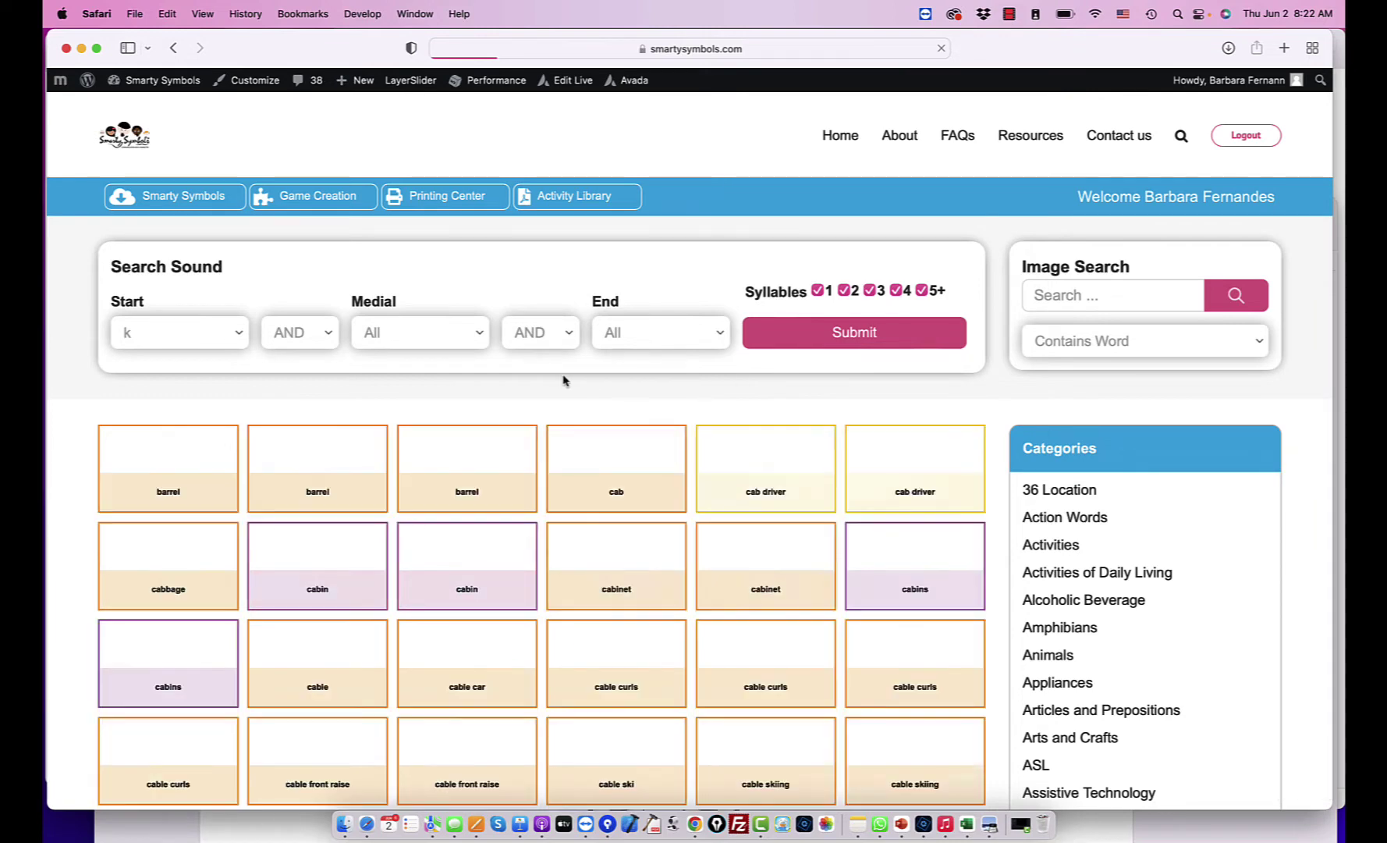
scroll(257, 621, "down", 6)
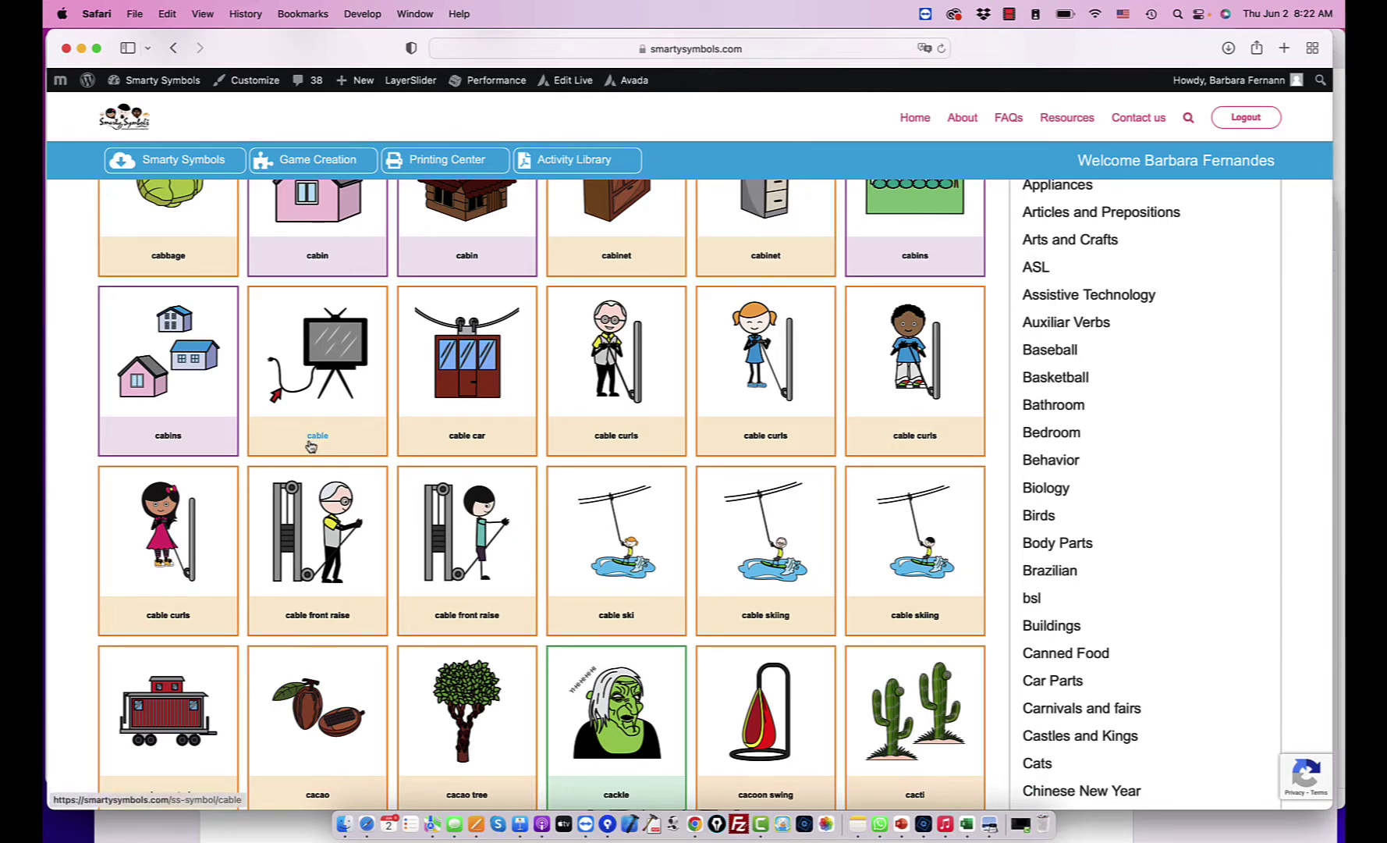
Open the Printing Center and slightly widen the browser window.
scroll(311, 446, "up", 8)
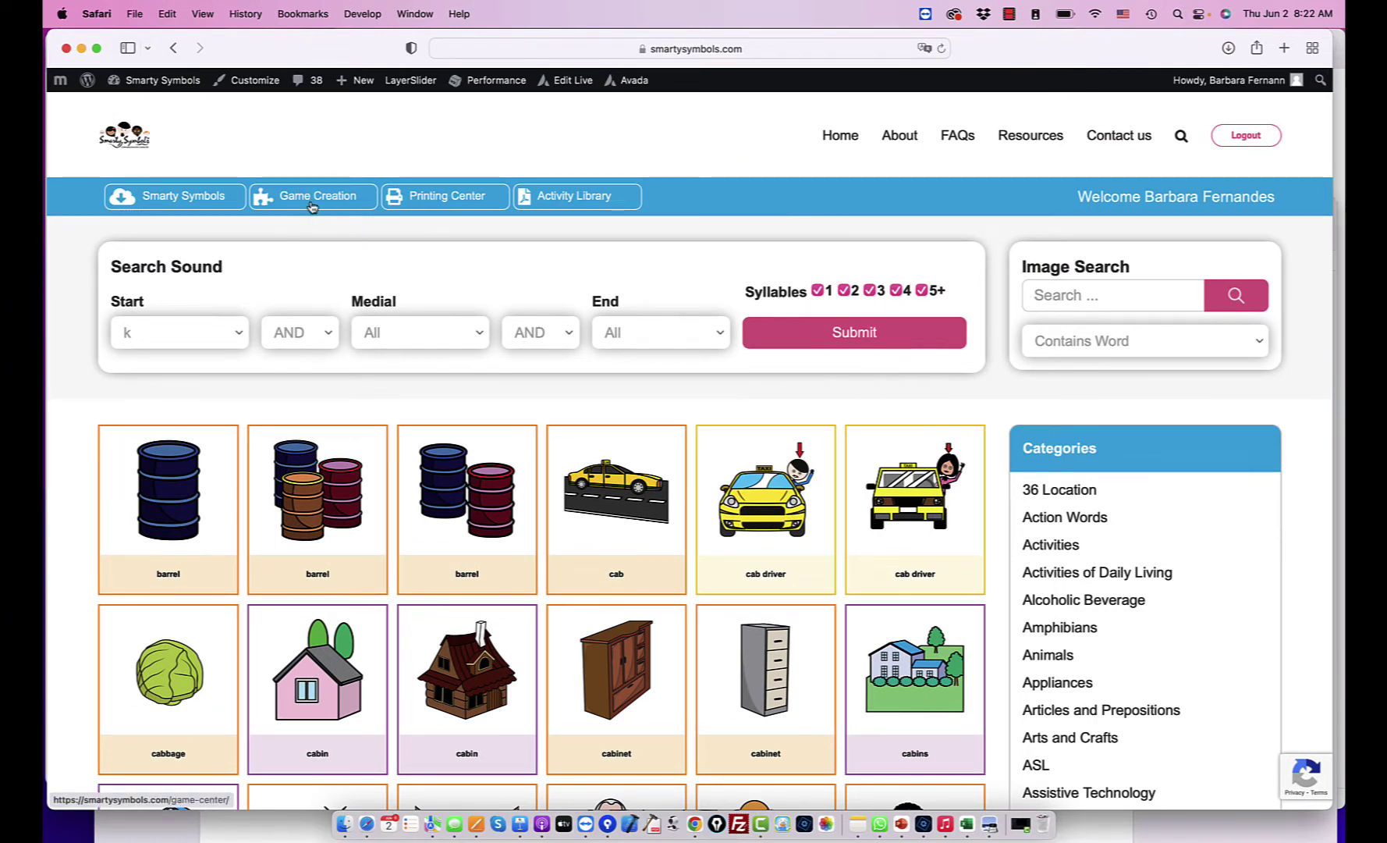
left_click(466, 204)
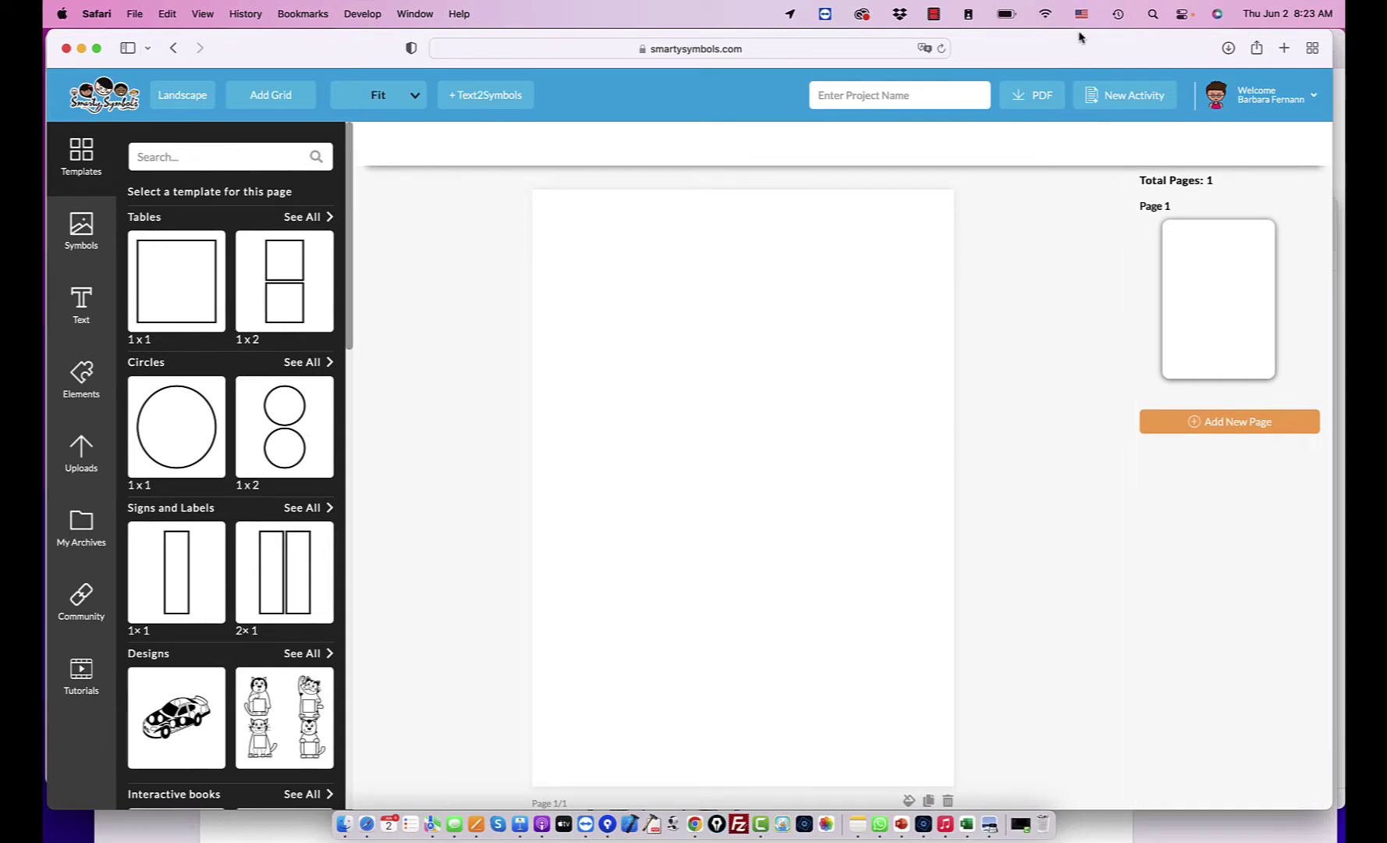
left_click_drag(1331, 37, 1342, 42)
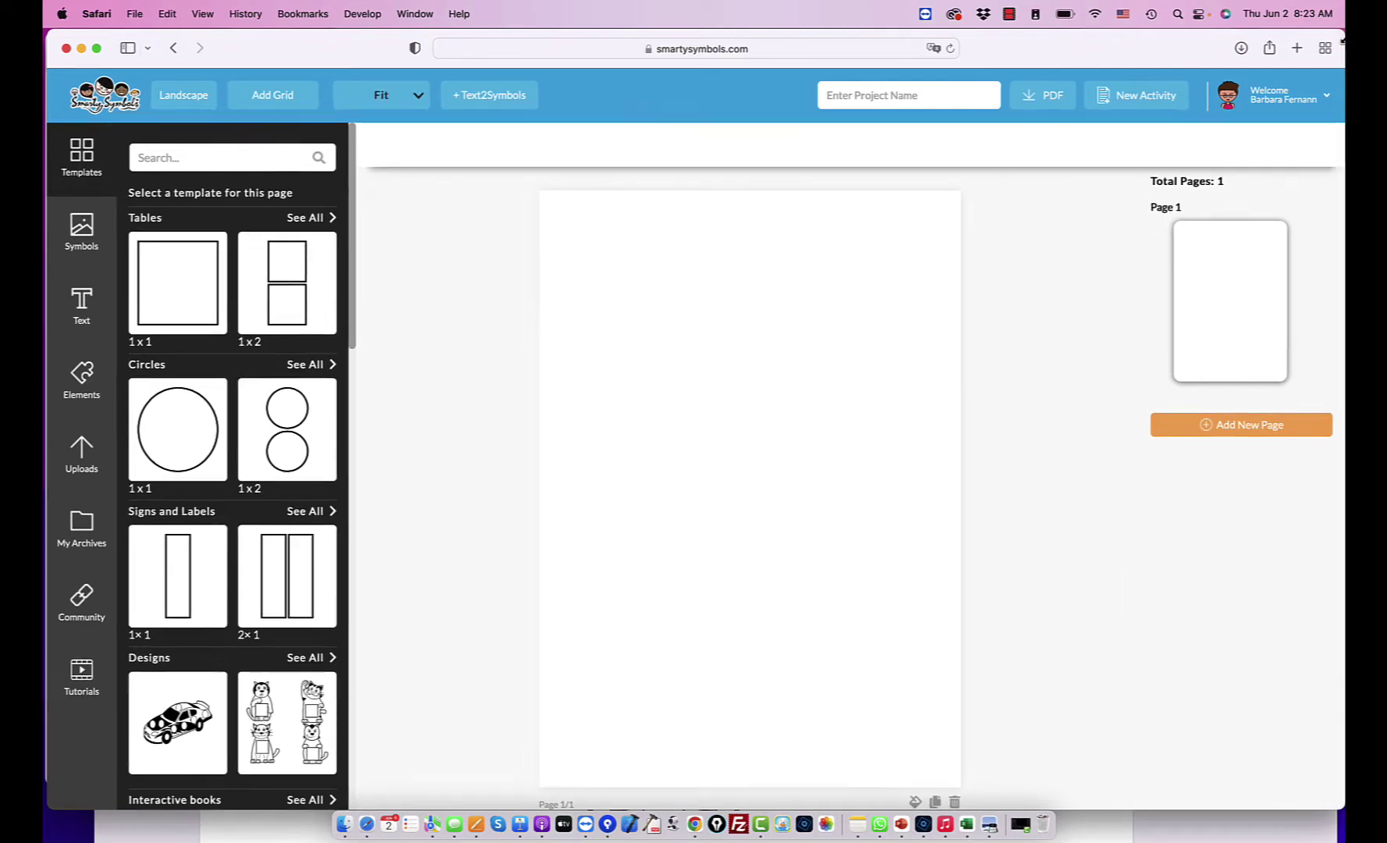
Look through the page templates, expand the full set of Tables and apply the 2 x 3 table to page 1.
scroll(217, 464, "down", 20)
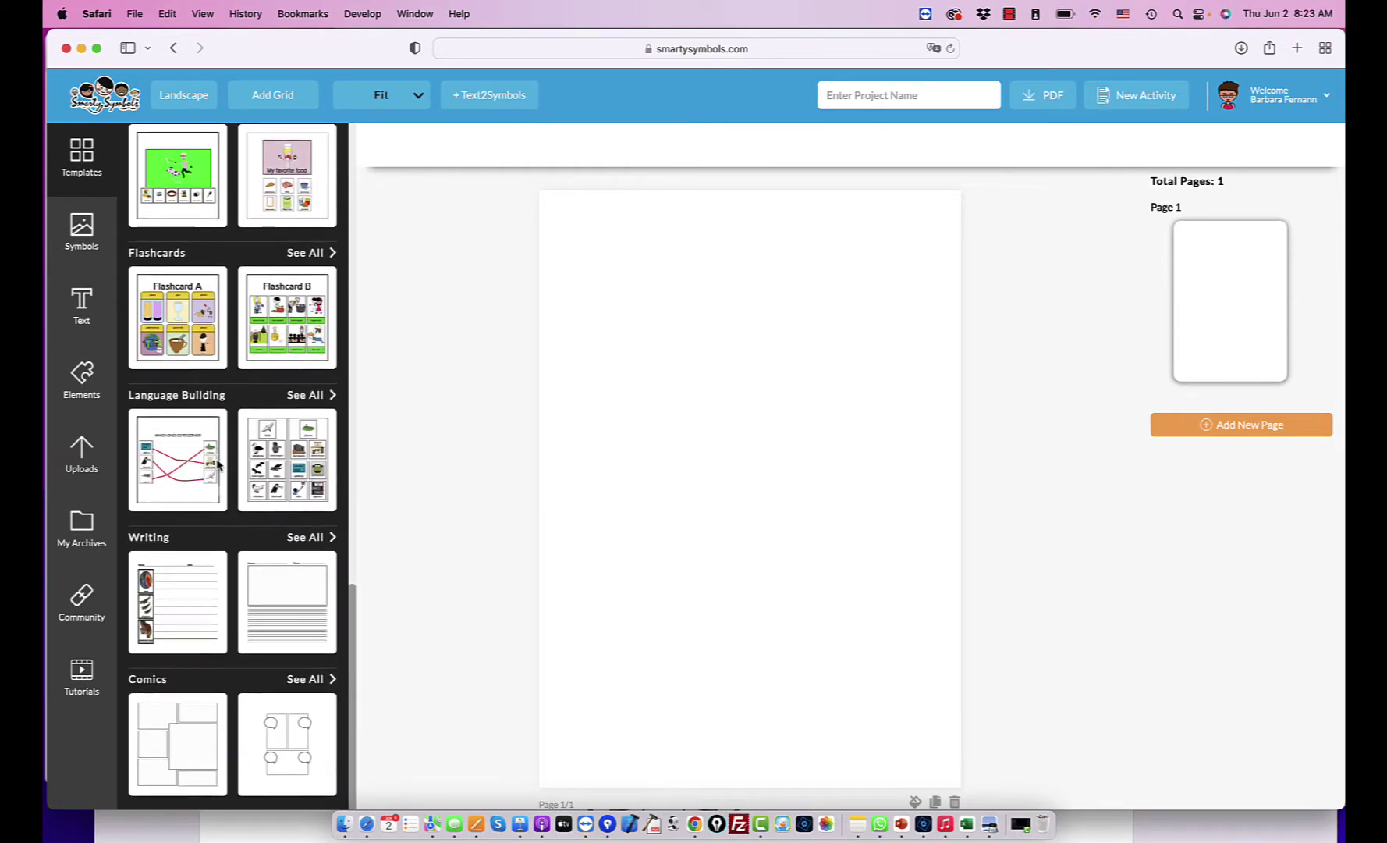
scroll(217, 464, "up", 12)
scroll(217, 463, "up", 6)
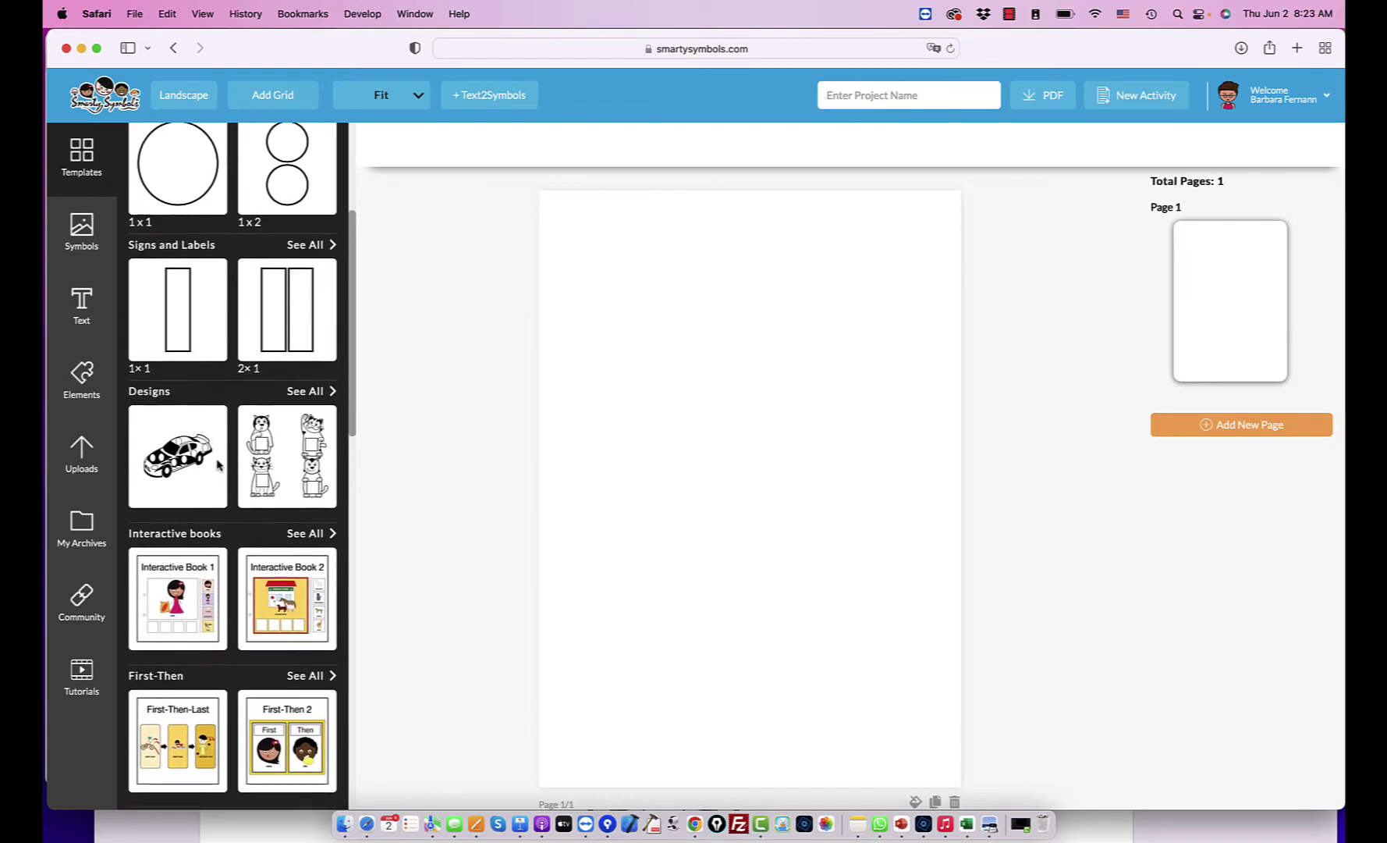
left_click(320, 217)
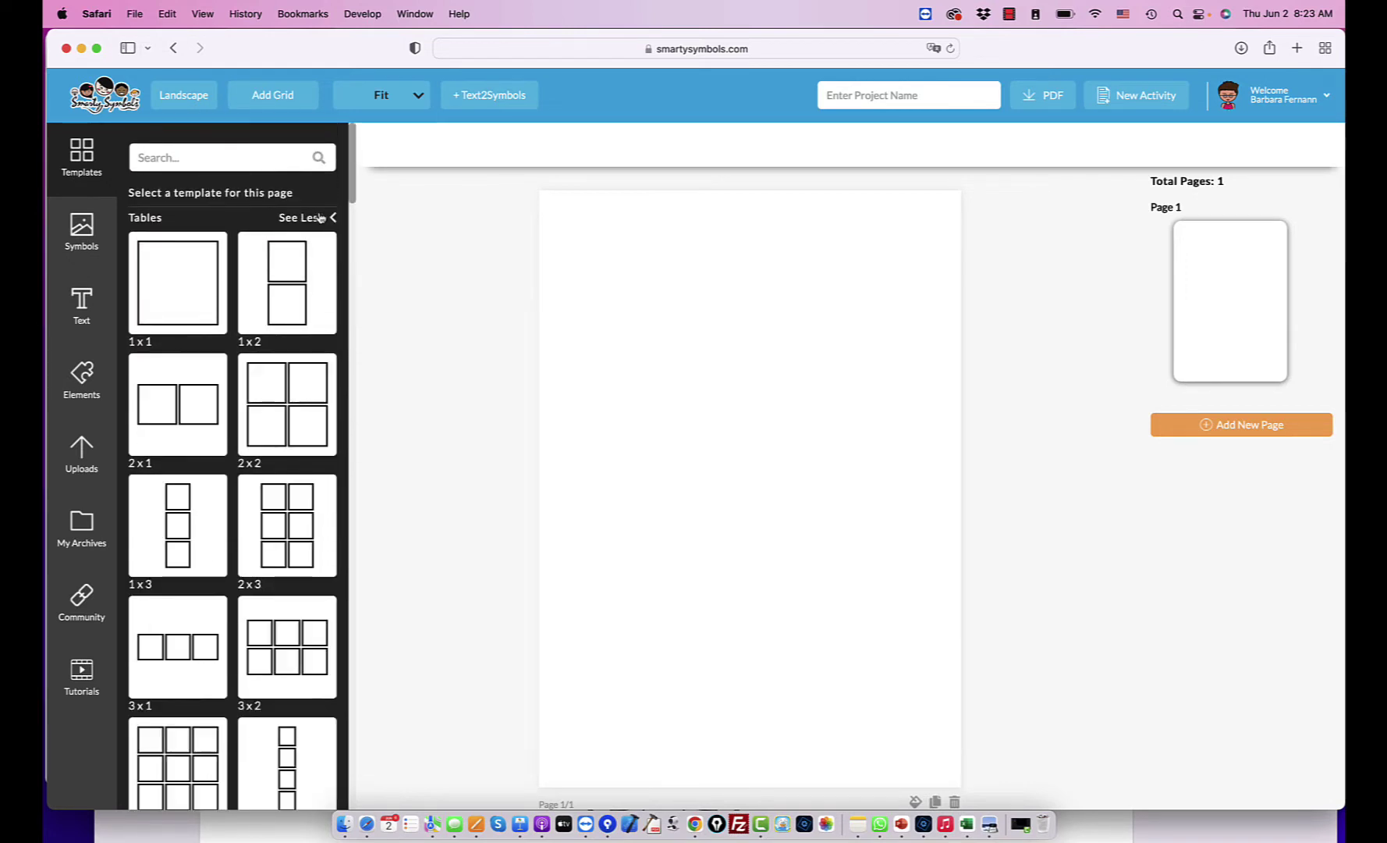
left_click(268, 547)
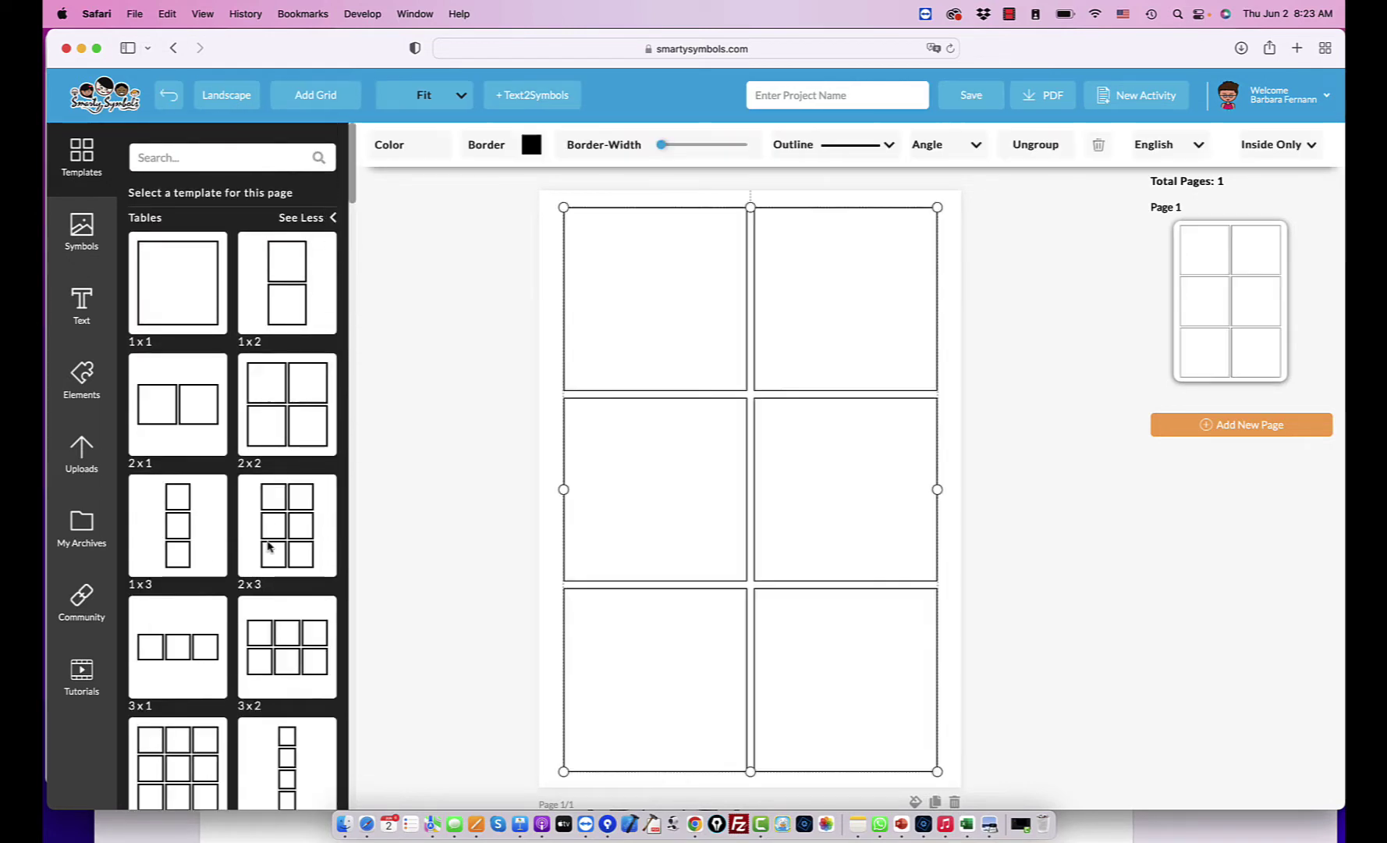
Filter the symbols to the 36 Location category and place the blue-dotted "All" symbol in the first cell of page 1.
left_click(95, 213)
left_click(255, 174)
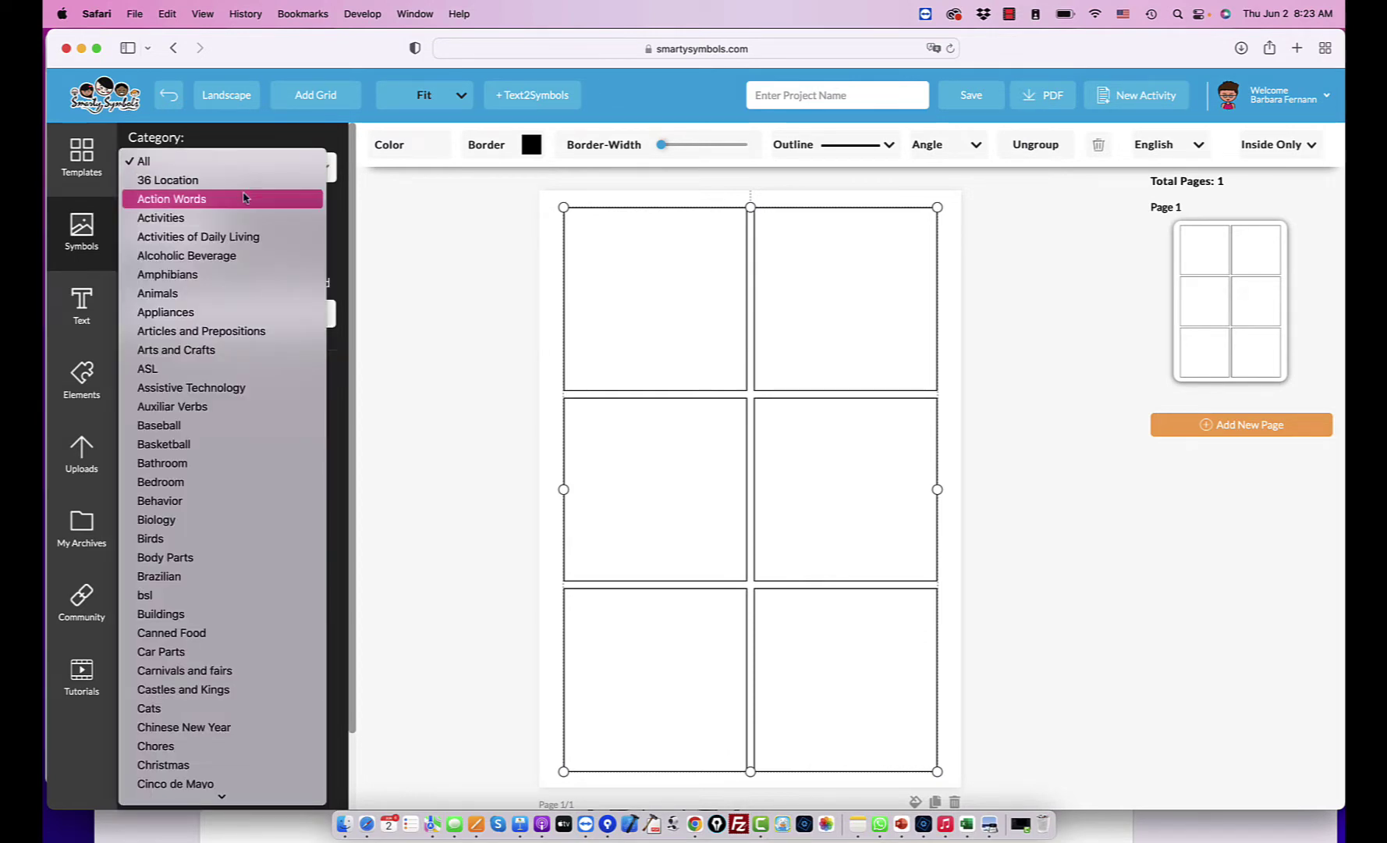
left_click(243, 181)
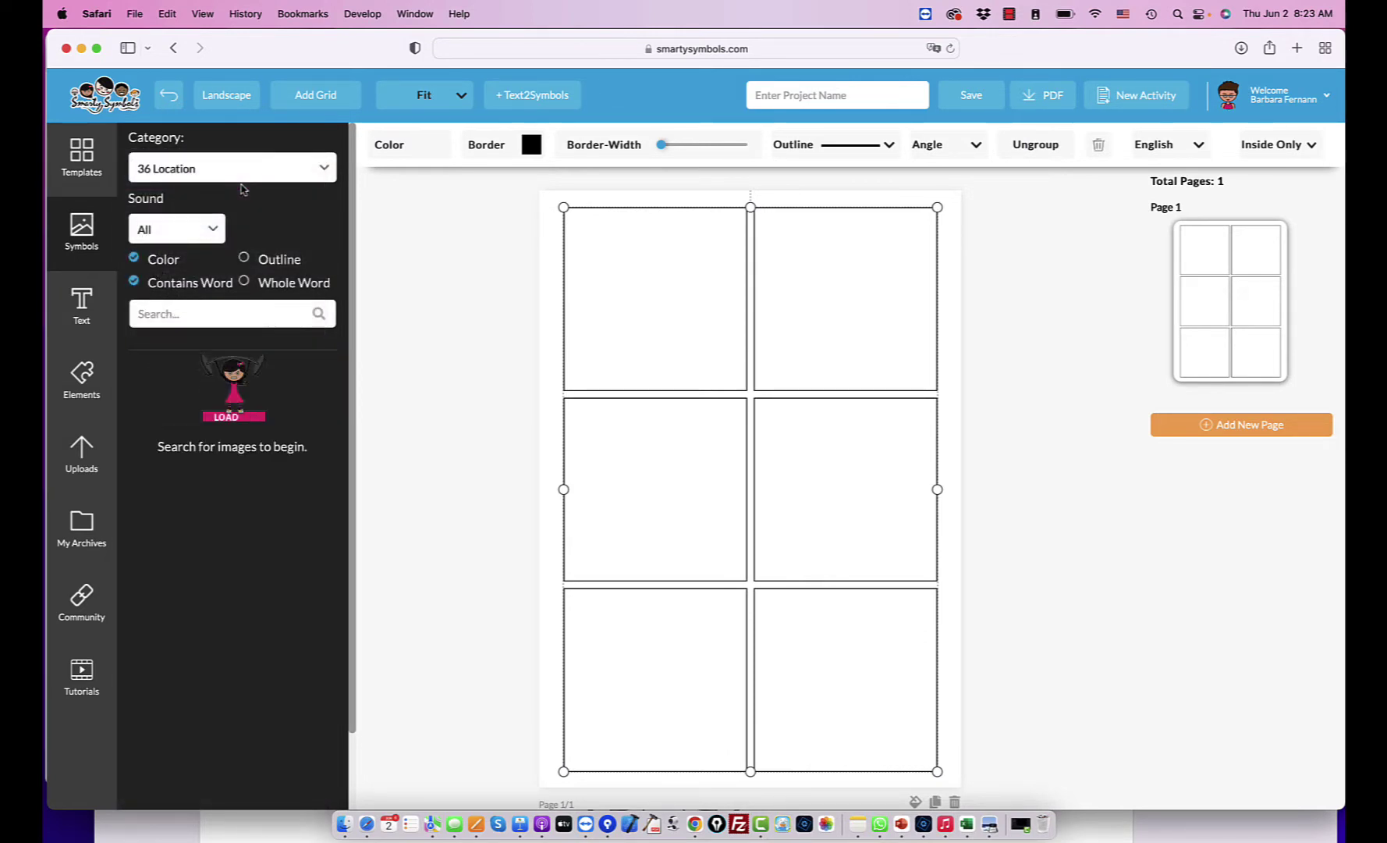
left_click_drag(286, 431, 640, 316)
Place the red-shirted "Can" person in the top-right cell and the red-labelled "Can" tin in the middle-left cell.
scroll(262, 591, "down", 5)
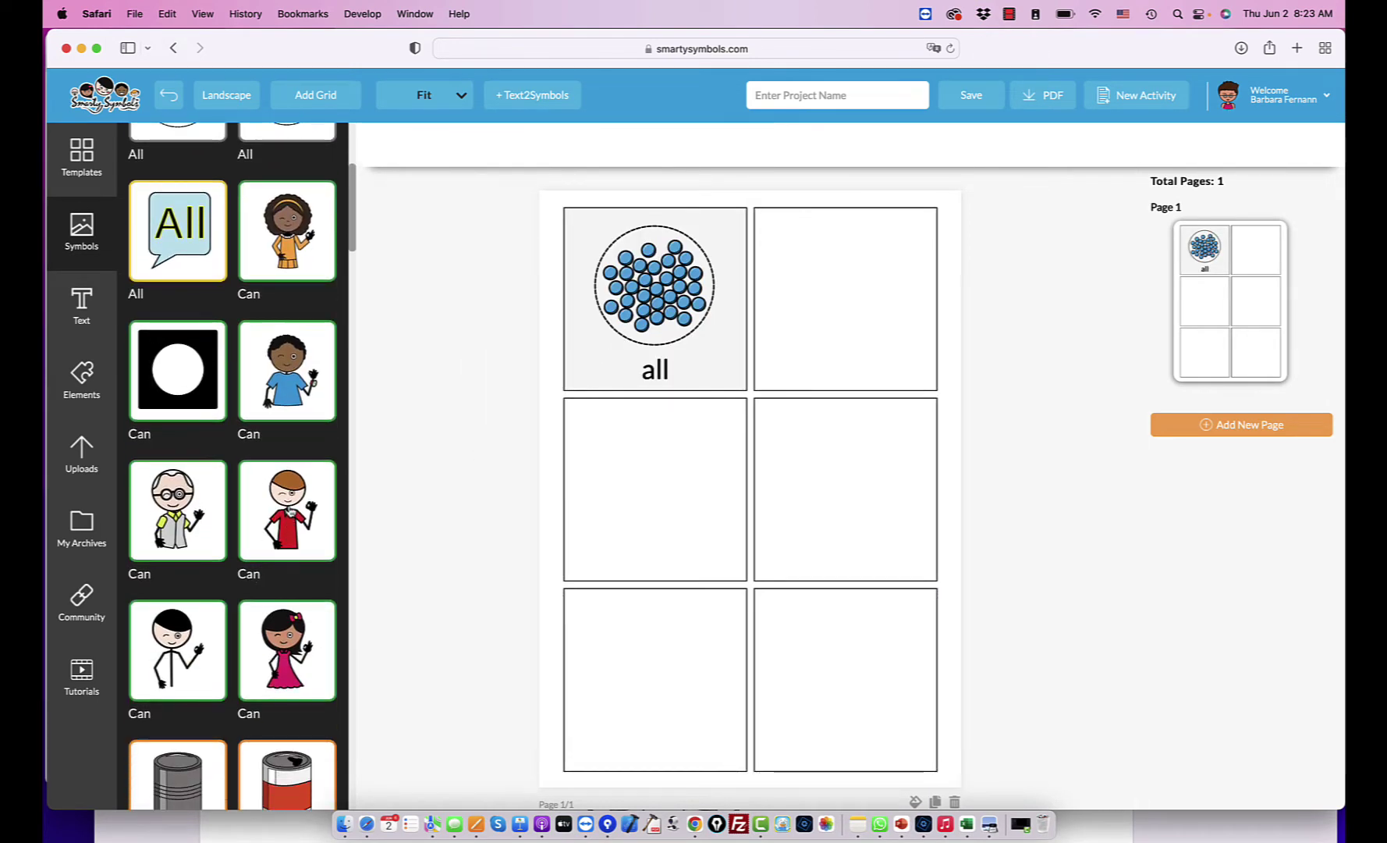
left_click_drag(289, 515, 811, 312)
scroll(201, 509, "down", 8)
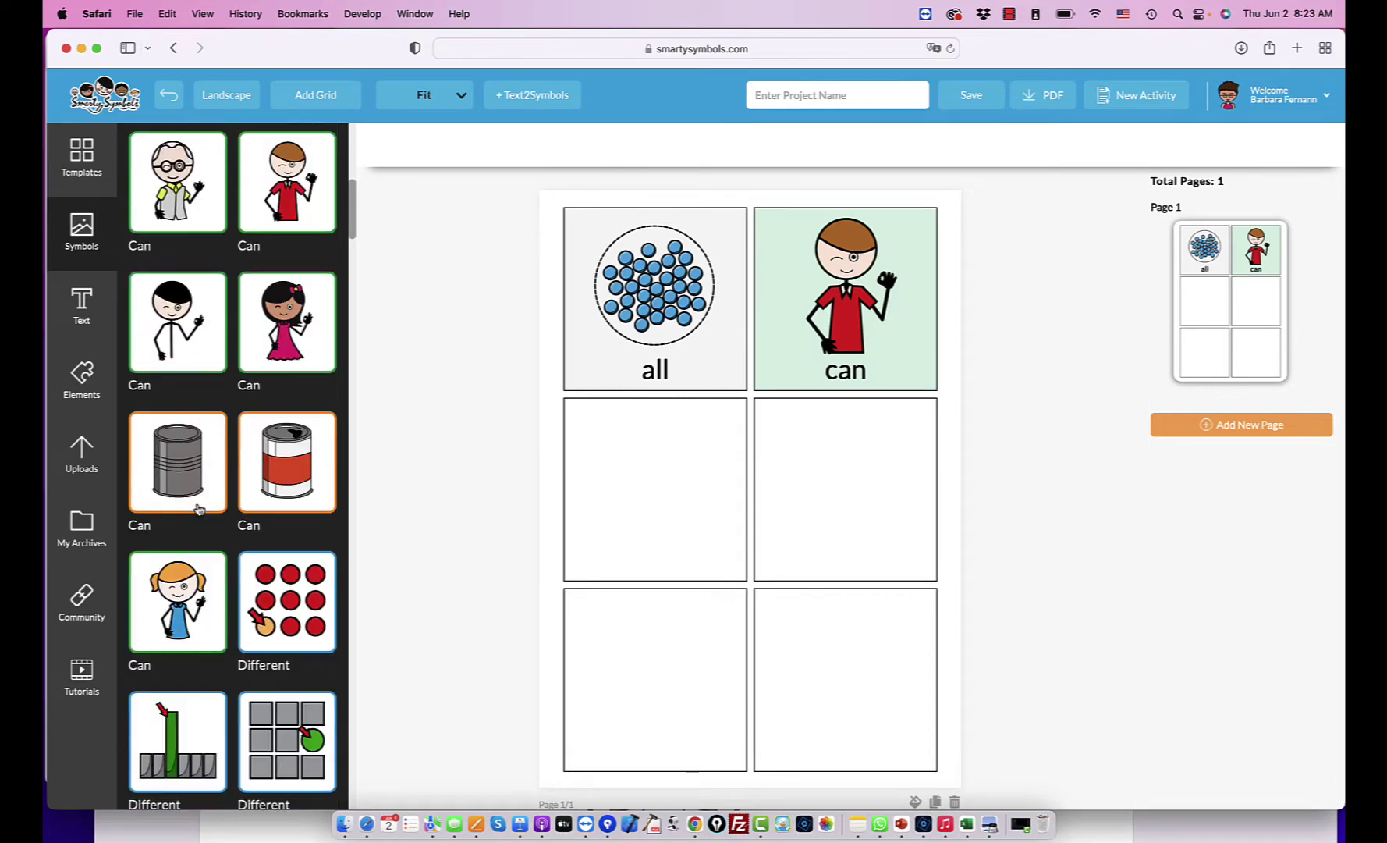
left_click_drag(273, 458, 562, 583)
Place the "Different" symbol with the green circle in the middle-right cell and a "Get" symbol in the bottom-left cell.
scroll(319, 168, "down", 10)
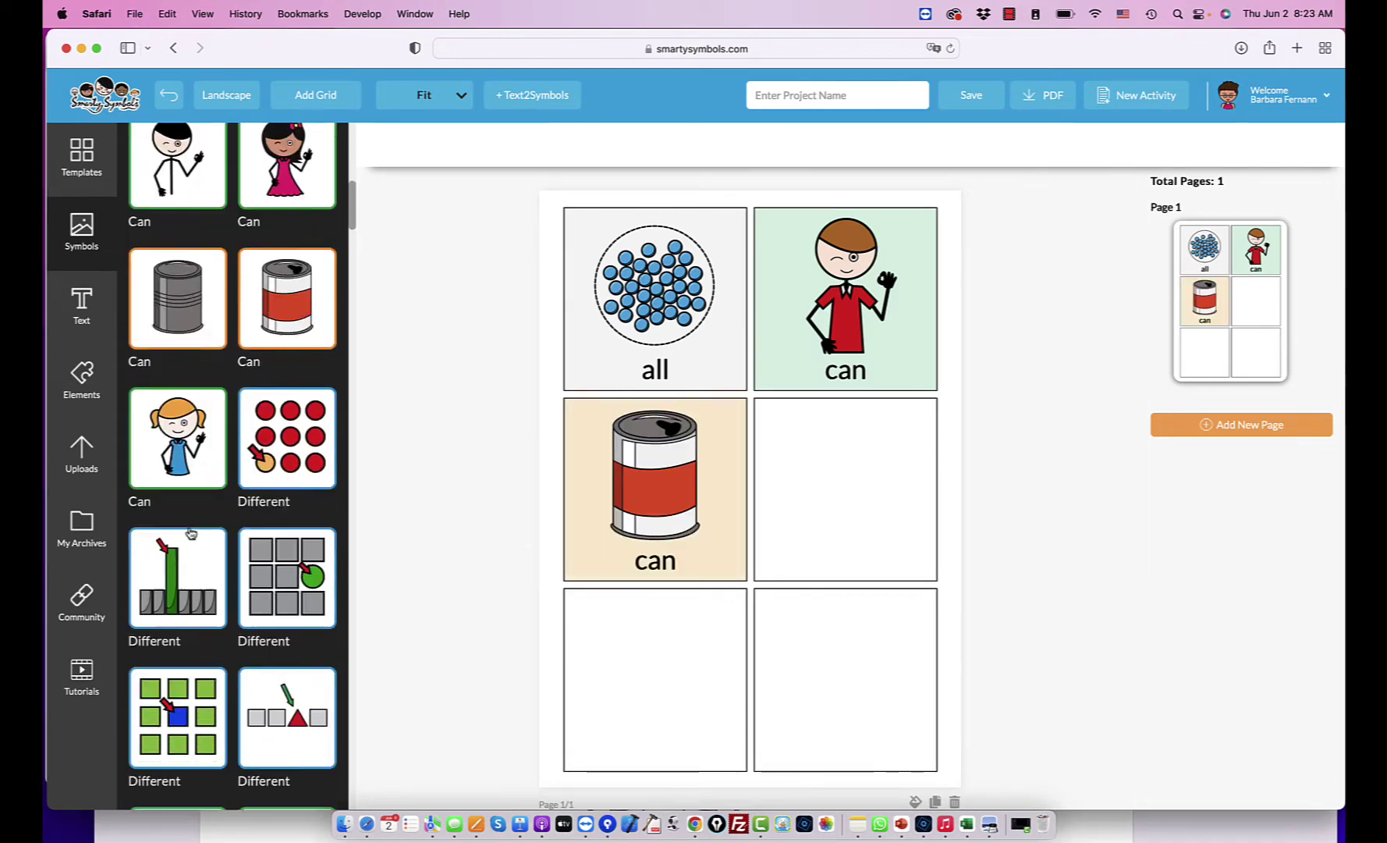
left_click_drag(320, 168, 847, 488)
scroll(281, 447, "down", 5)
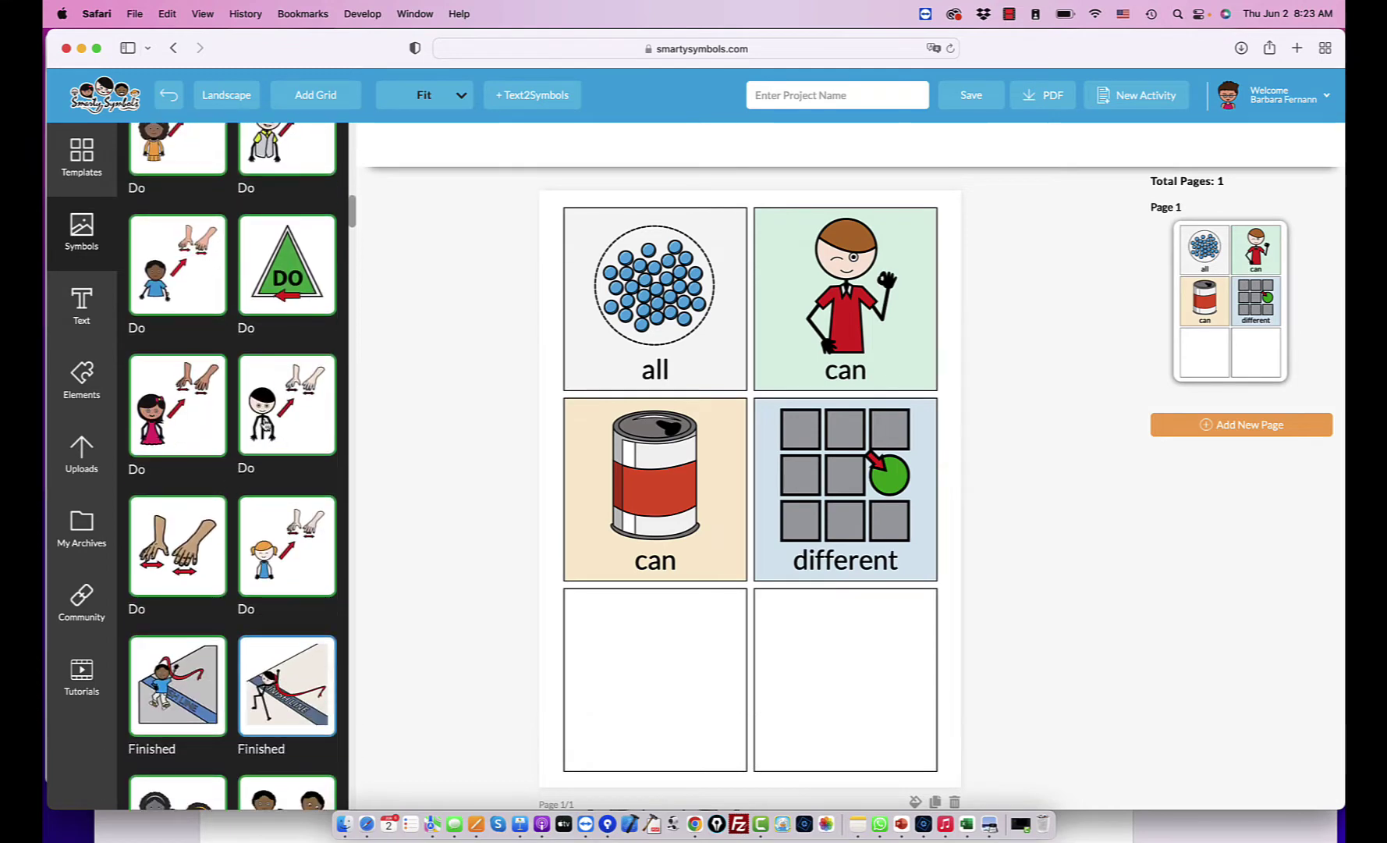
scroll(317, 451, "down", 6)
left_click_drag(312, 342, 577, 706)
Place the "He" symbol showing a stick figure with an arrow in the last empty cell of the table.
scroll(193, 515, "down", 5)
scroll(193, 515, "down", 5)
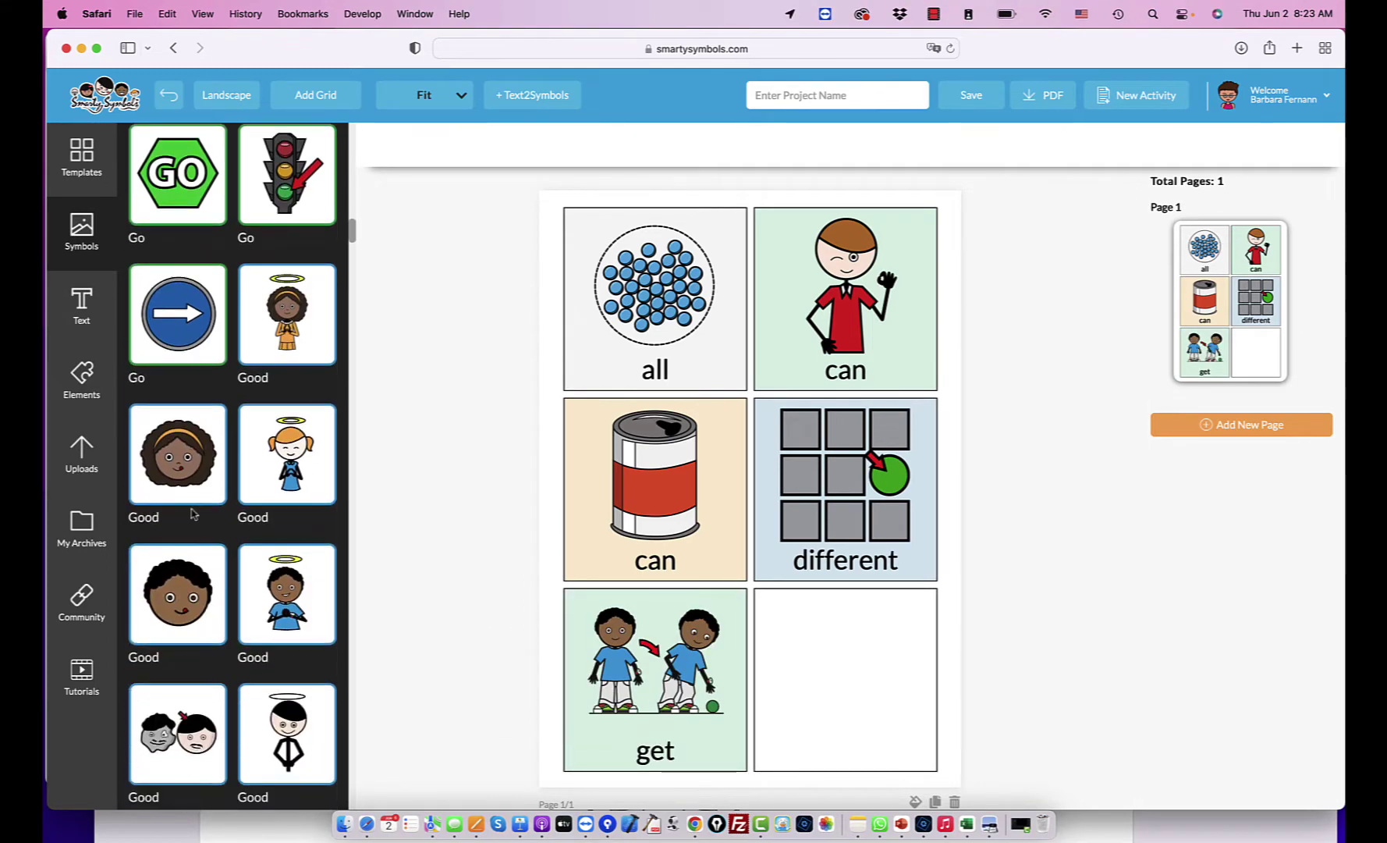
scroll(242, 422, "down", 8)
scroll(242, 421, "down", 8)
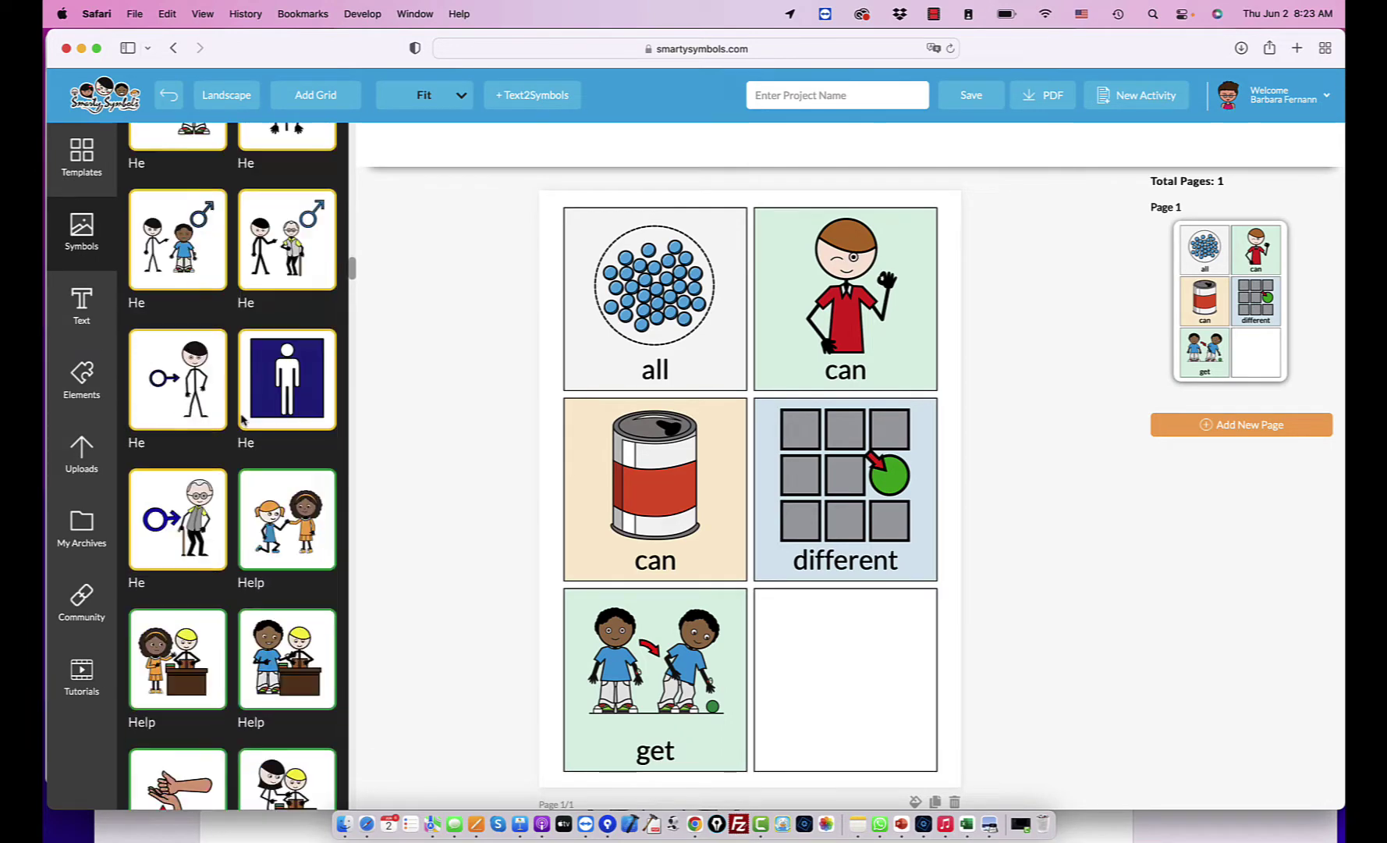
left_click_drag(192, 206, 796, 663)
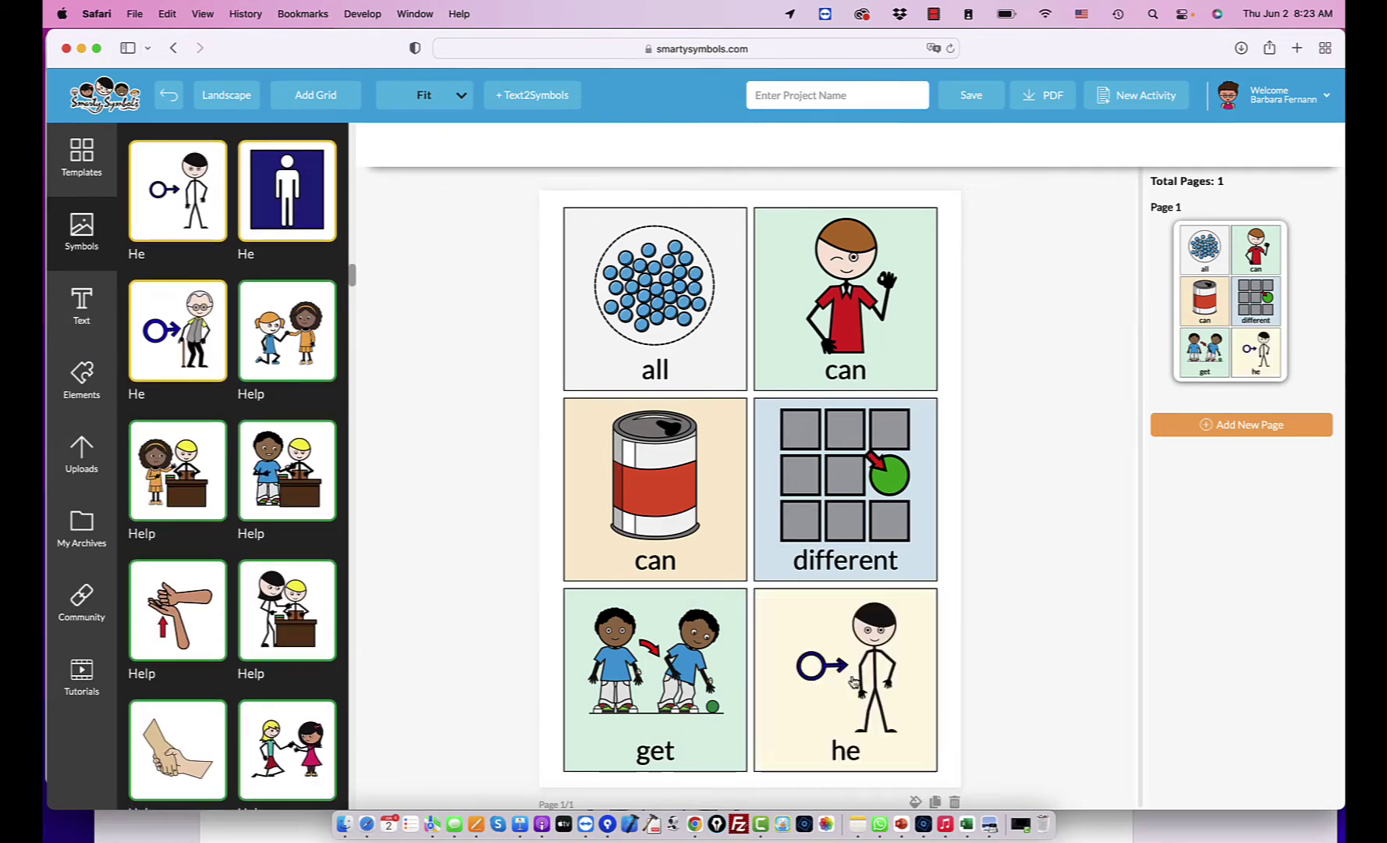
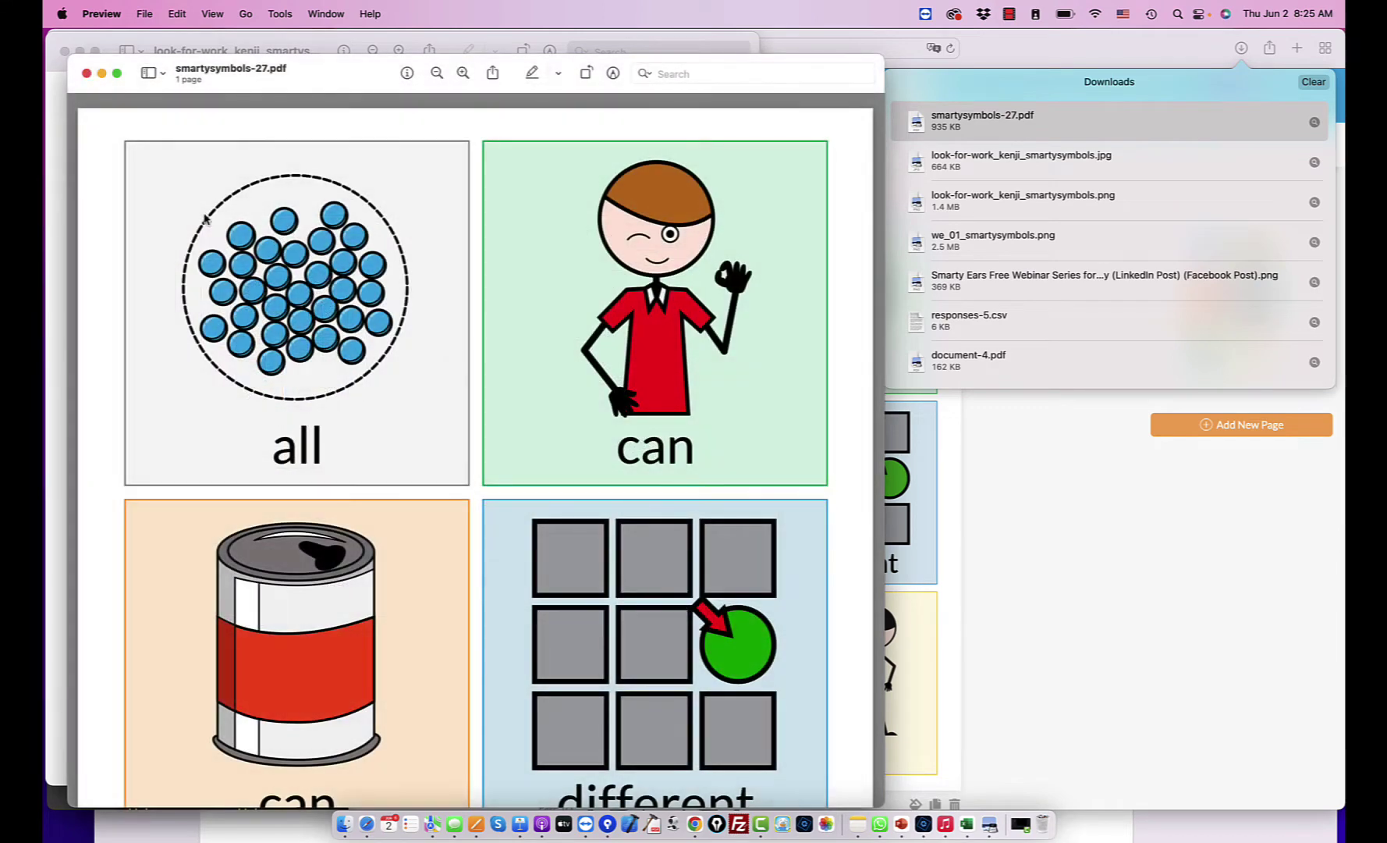
Close the smartysymbols-27.pdf preview, return to Safari and add a second page to the project.
left_click(86, 73)
key("super+q")
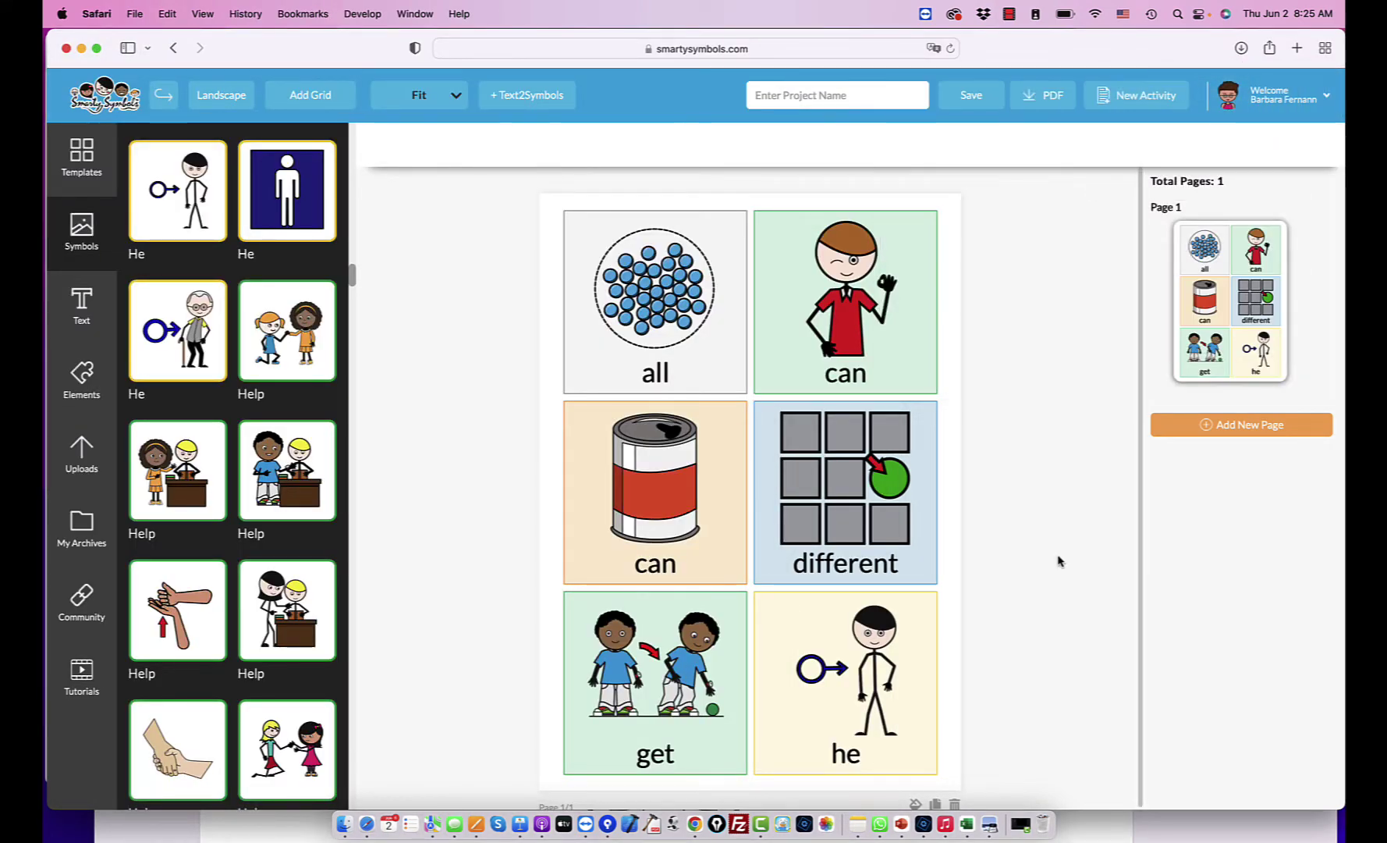
left_click(1240, 427)
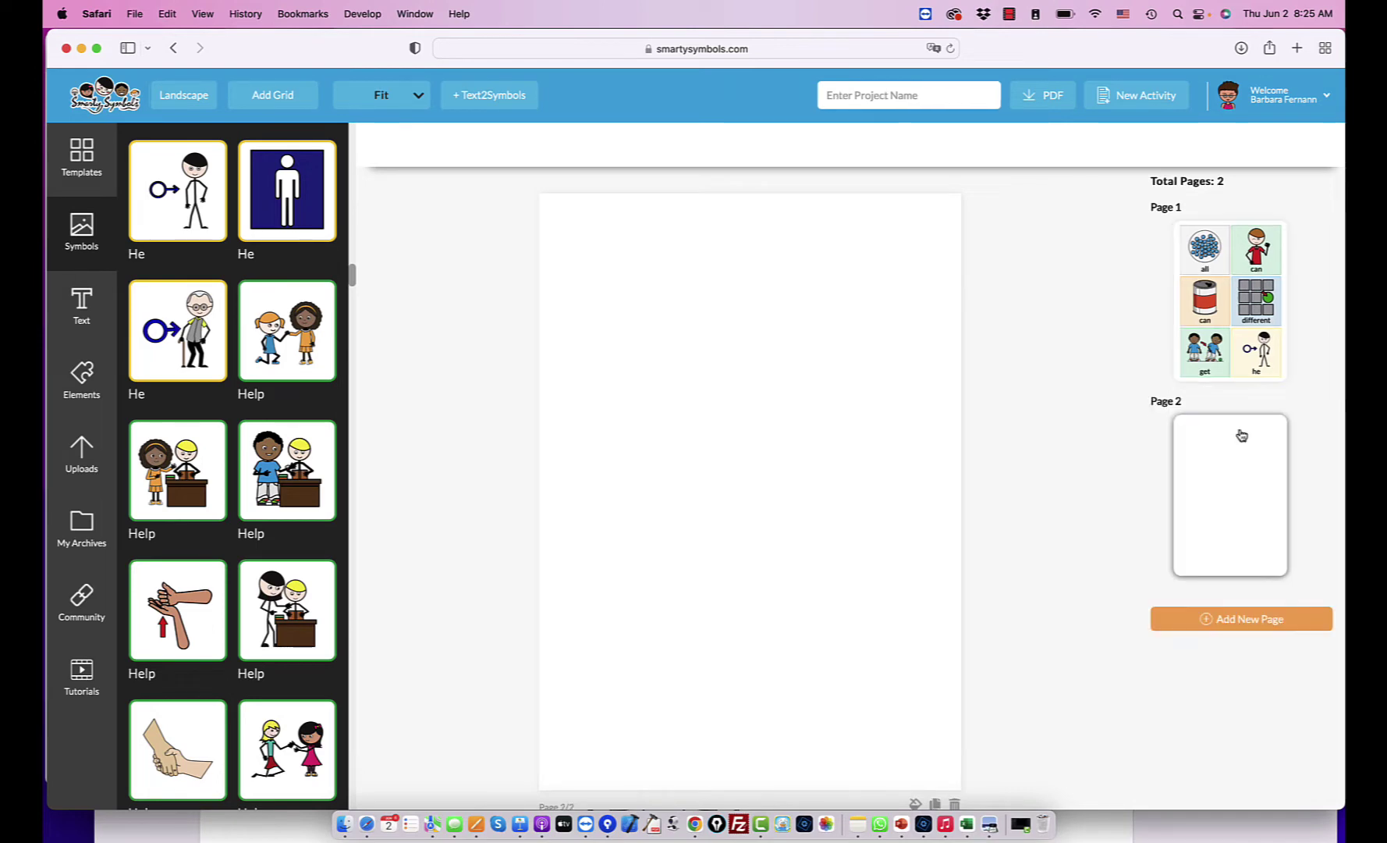
Set page 2 to landscape and apply the Interactive Book 1 template to it.
left_click(72, 174)
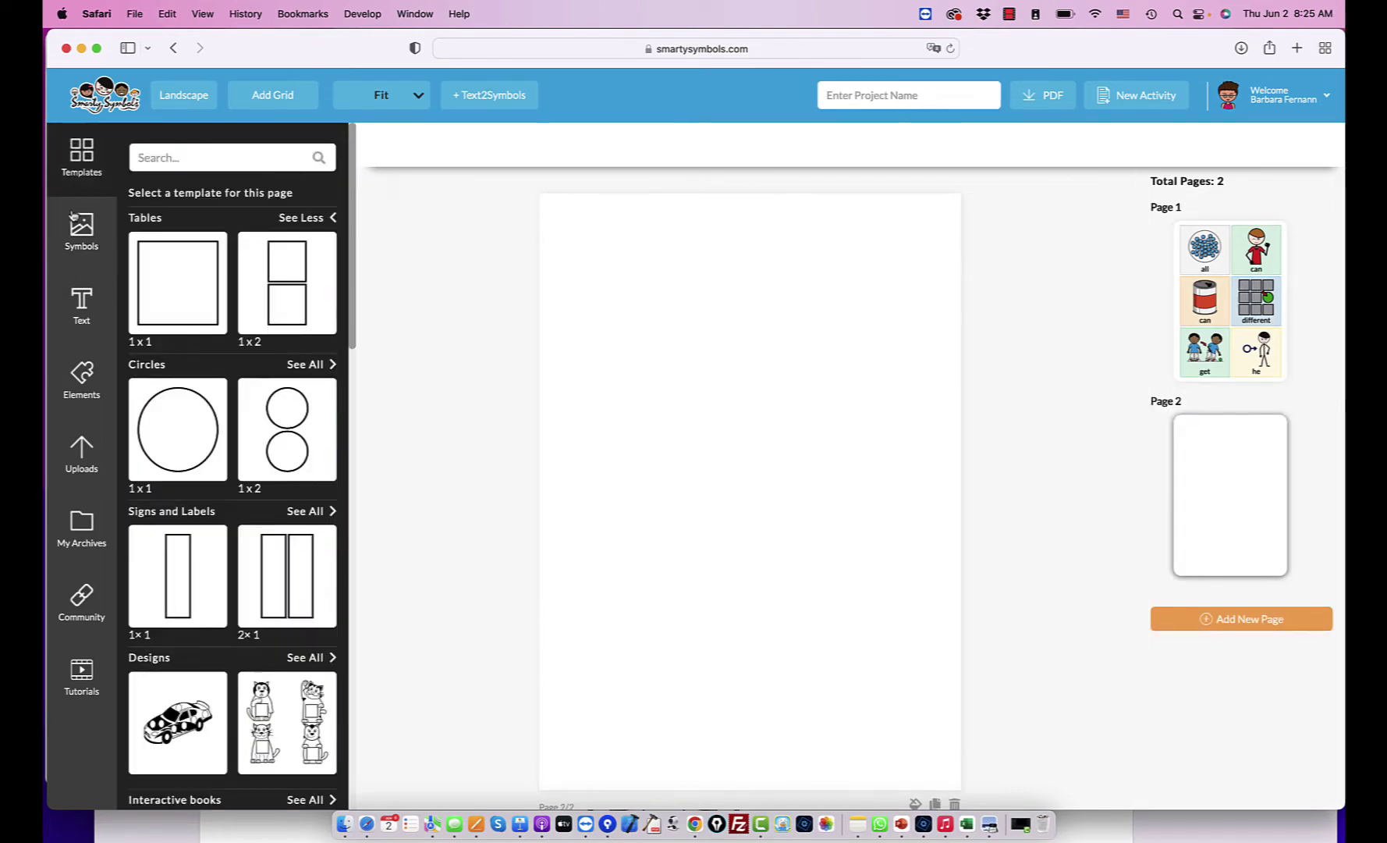
scroll(185, 576, "down", 5)
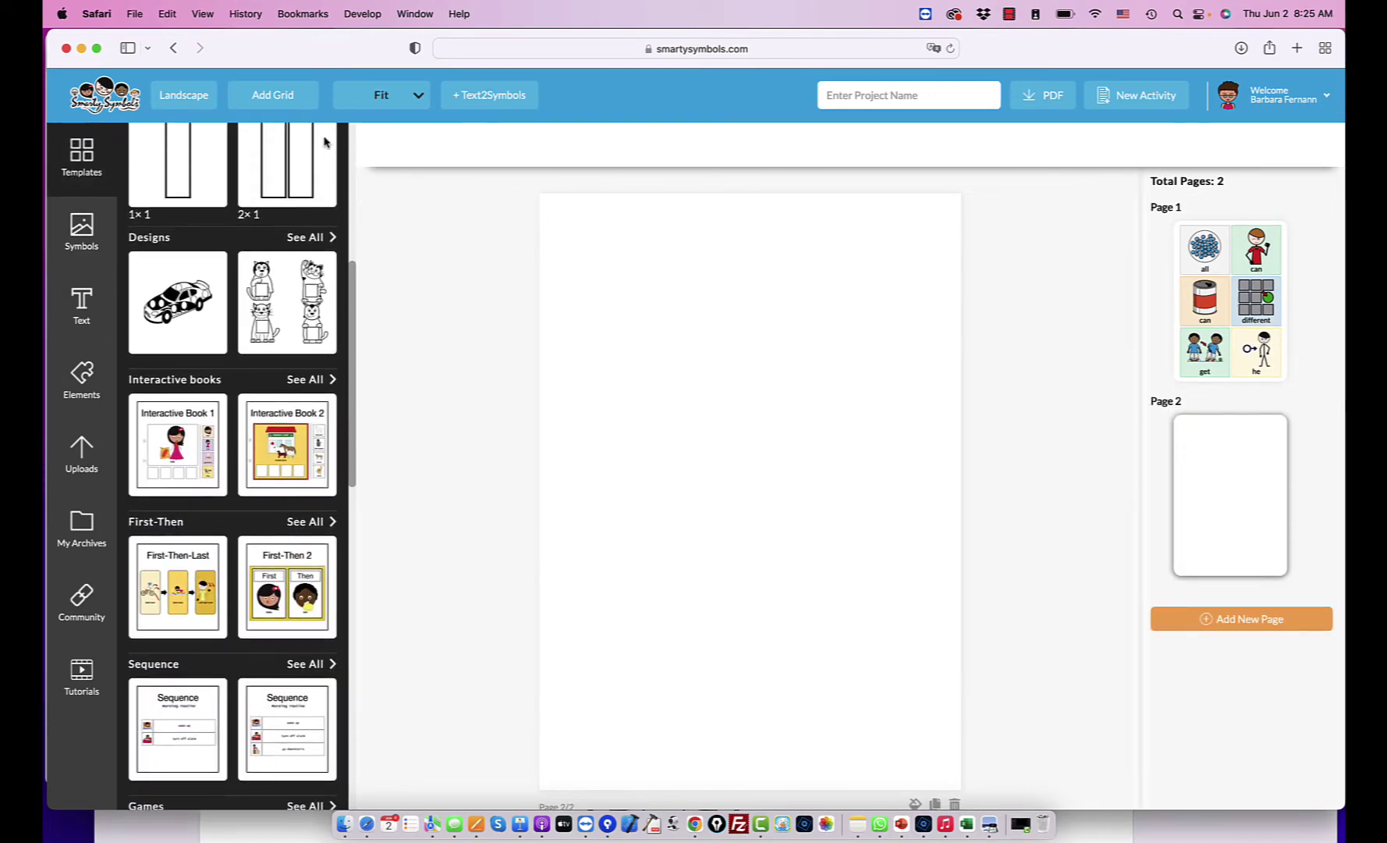
left_click(198, 99)
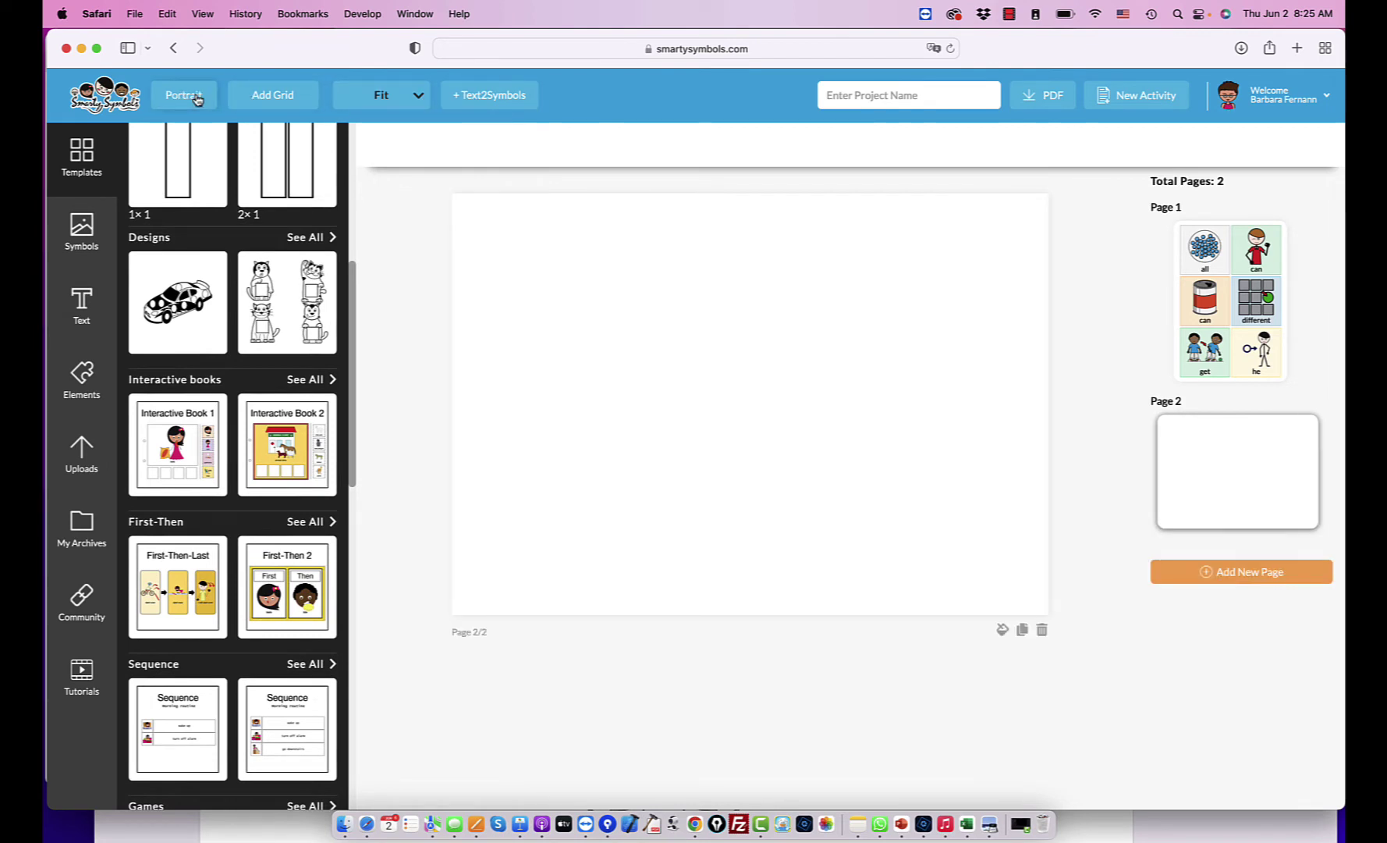
left_click(201, 450)
Place the "Help" symbol of the two girls in the large picture frame on page 2.
left_click(88, 224)
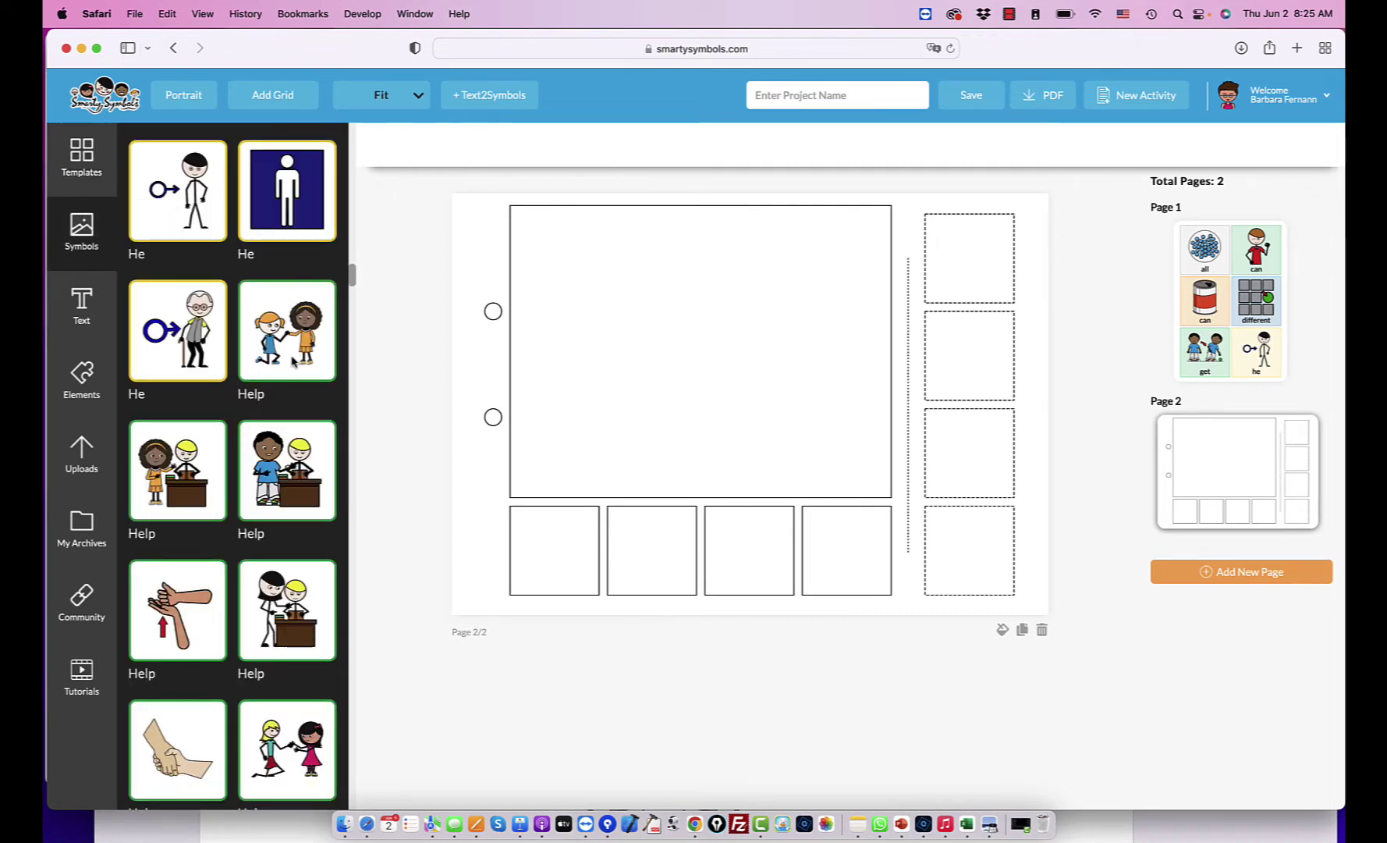
left_click_drag(294, 361, 796, 390)
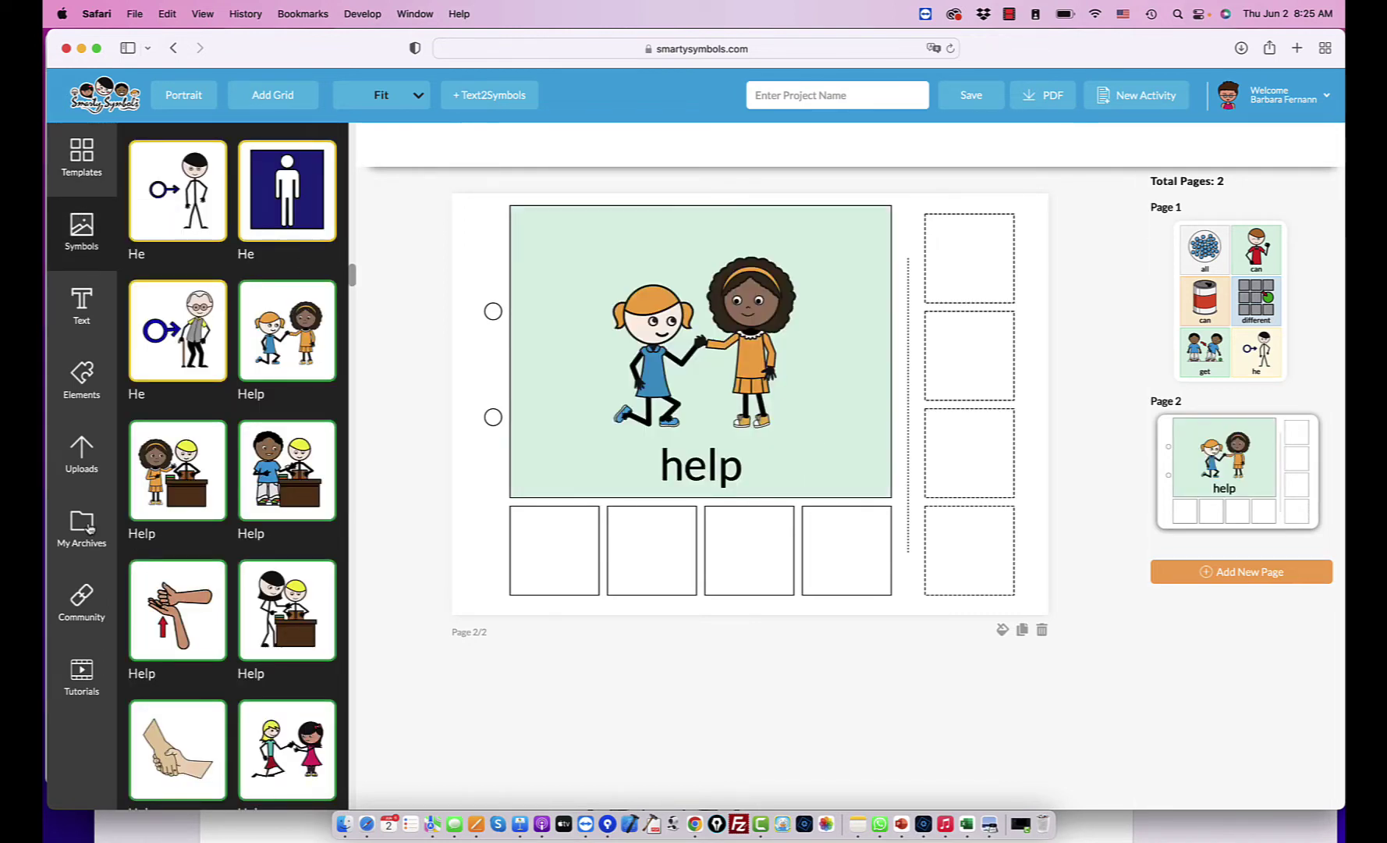
Search all categories for the whole word "she" and place the pink-dress "She" symbol in the top dashed box.
scroll(250, 336, "up", 5)
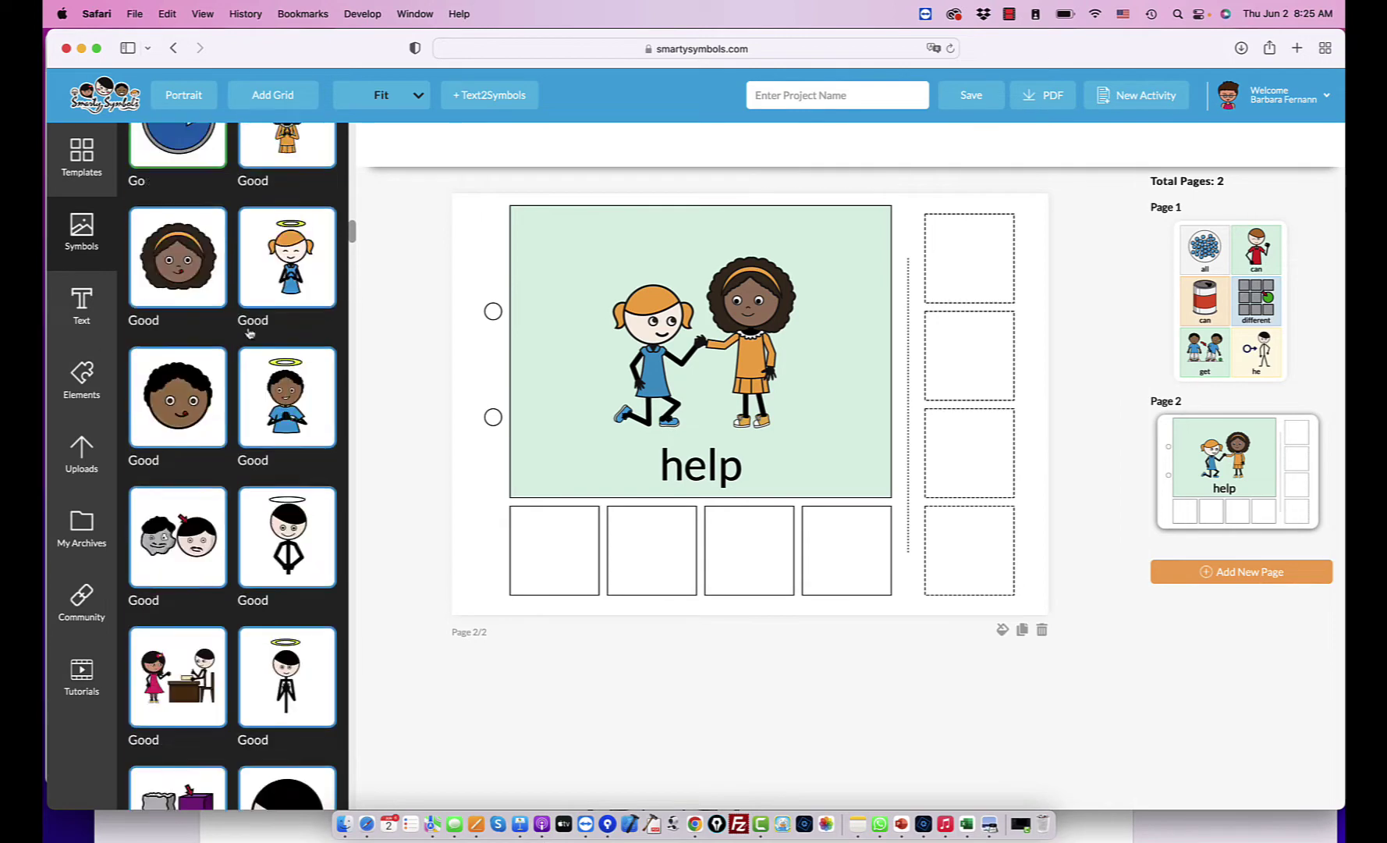
scroll(250, 334, "up", 10)
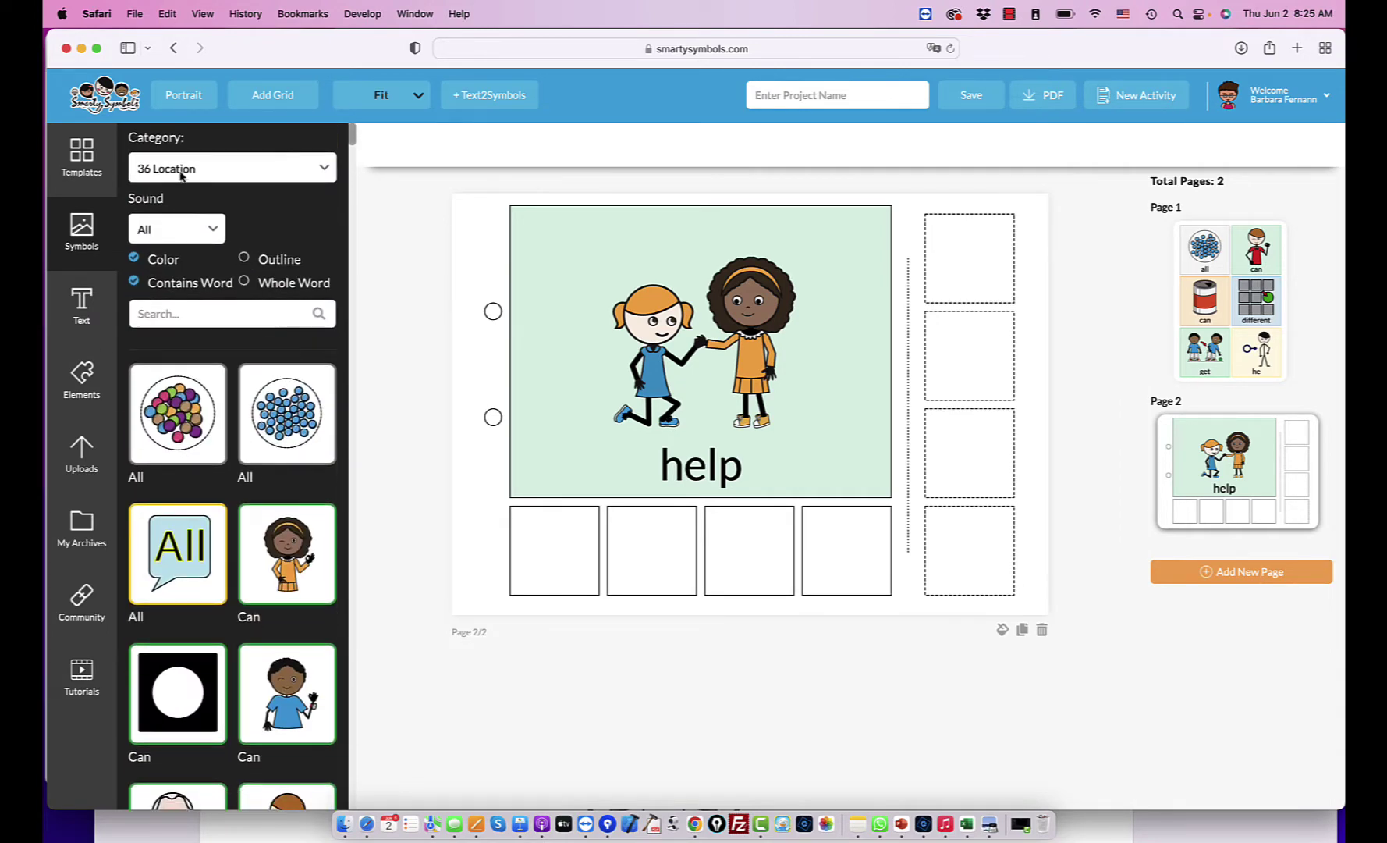
left_click(181, 169)
left_click(148, 140)
left_click(217, 320)
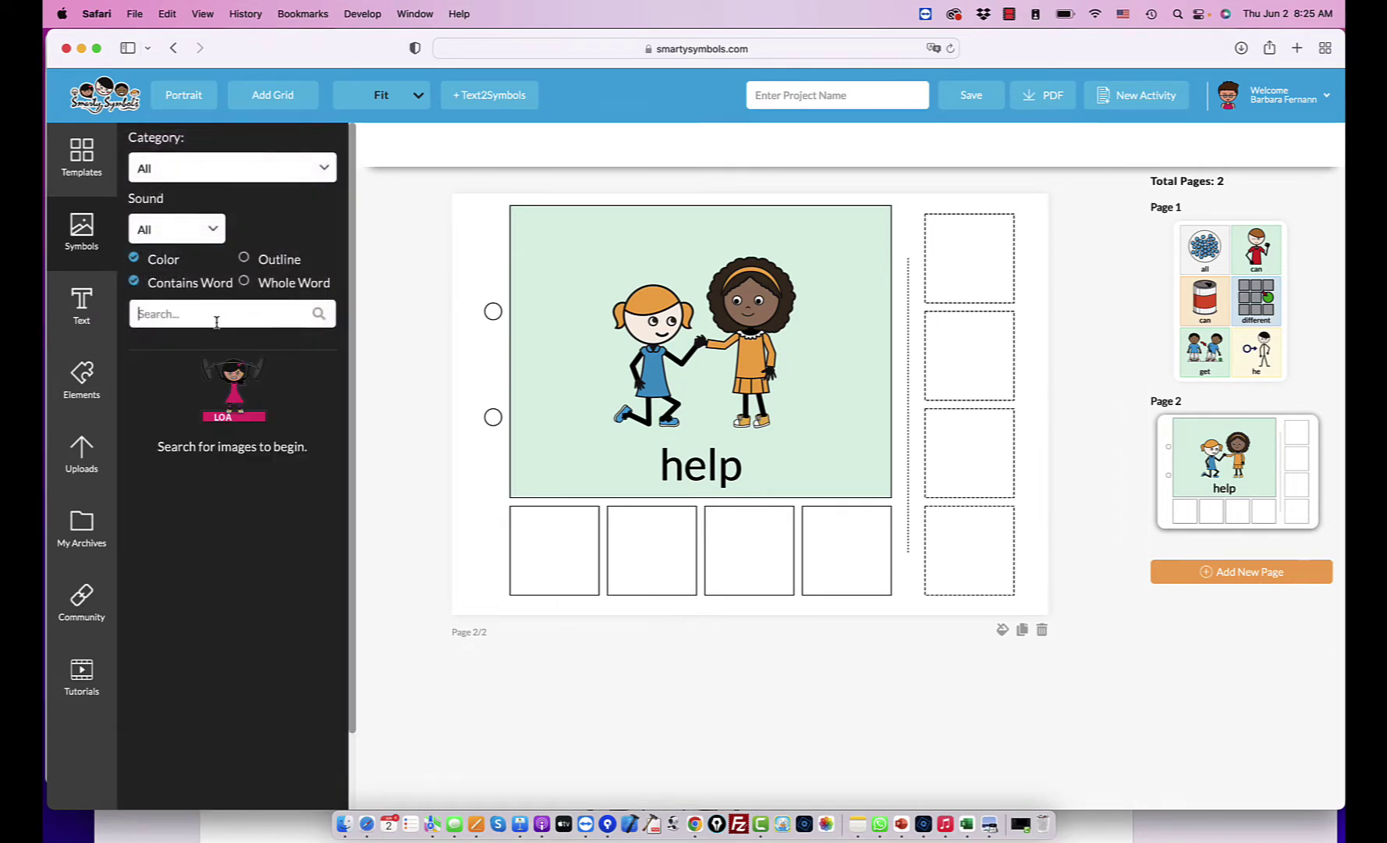
type("she")
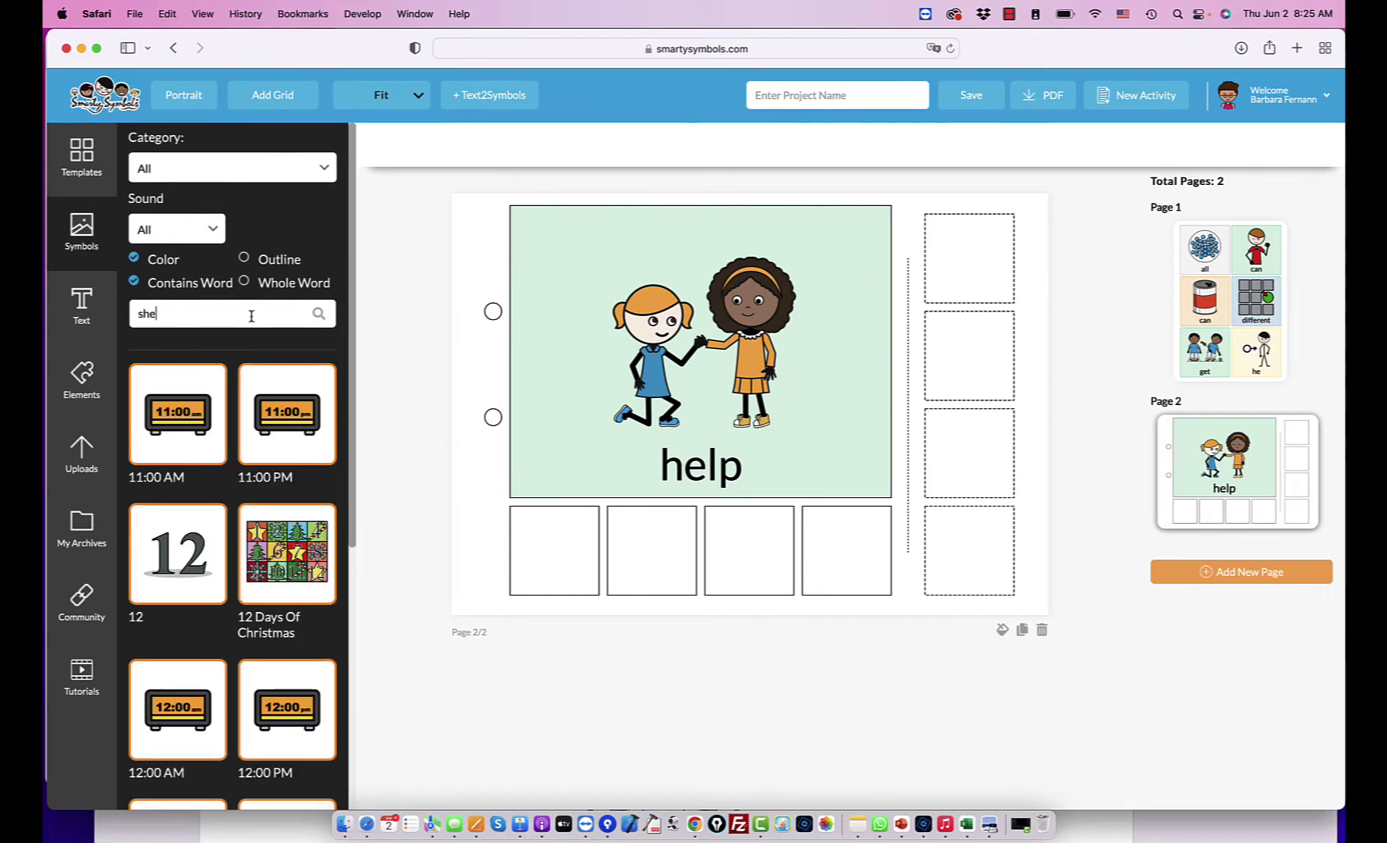
left_click(245, 284)
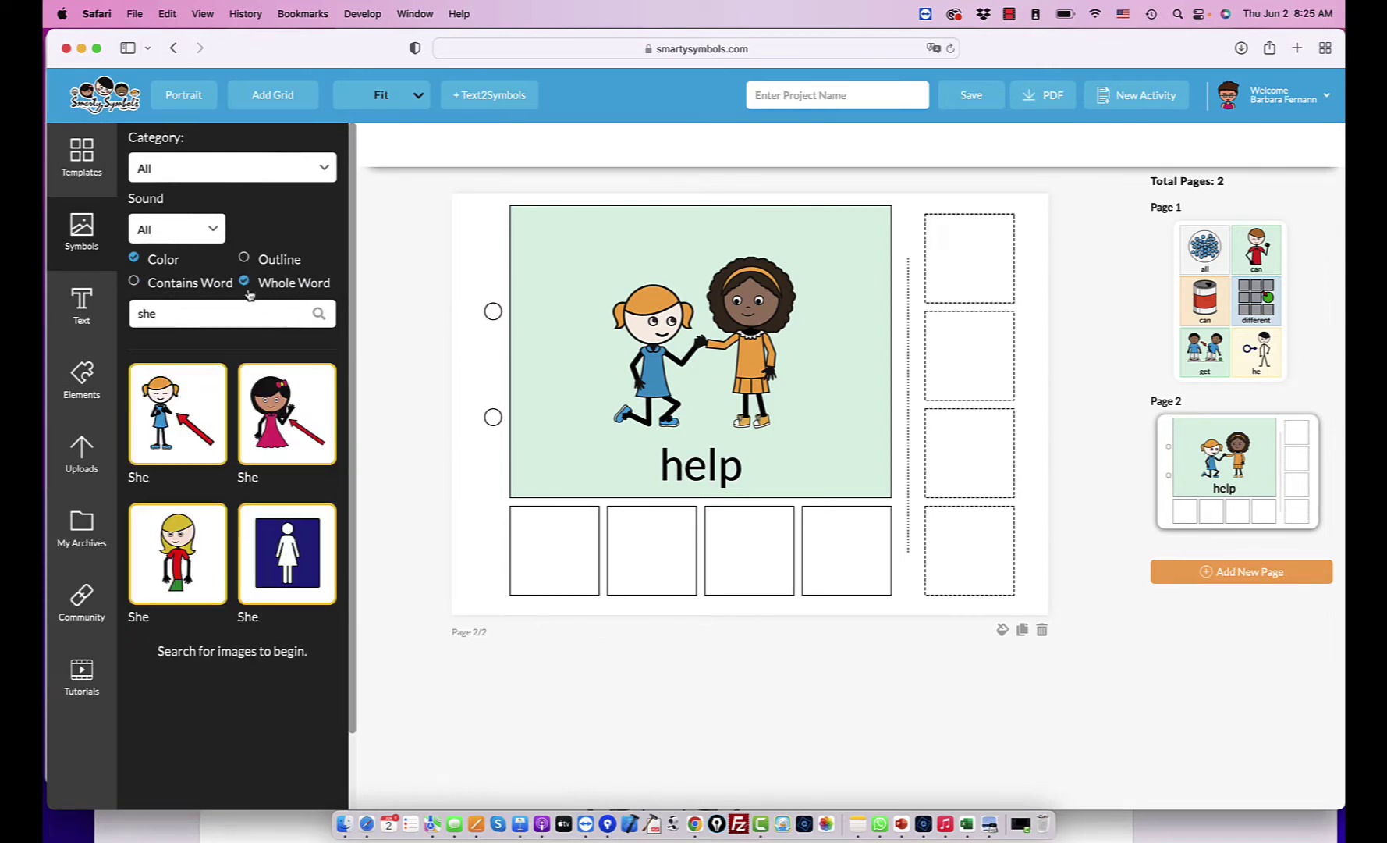
left_click_drag(275, 428, 957, 269)
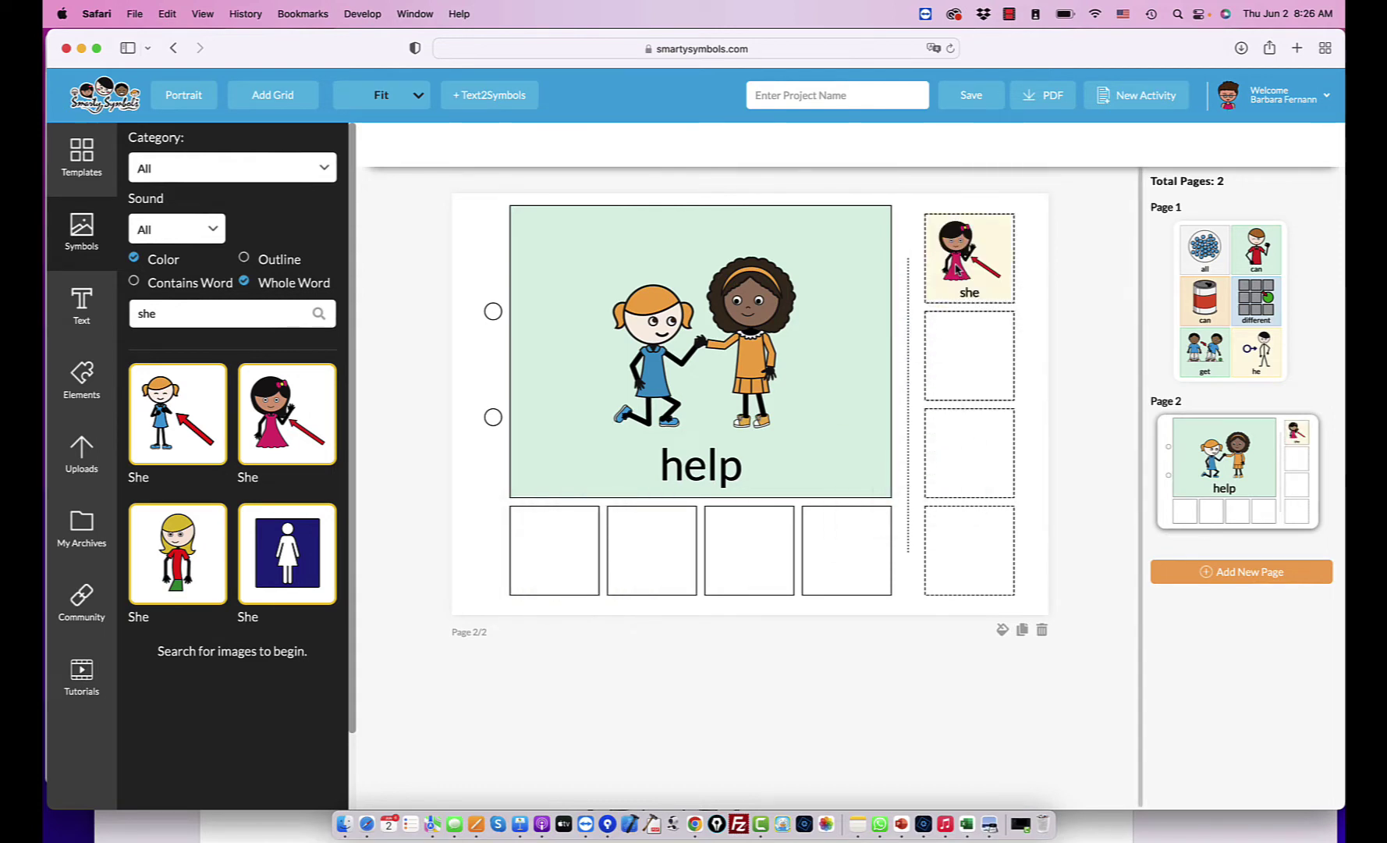
Search the symbols for "is" and place the black round "Is" symbol in the second dashed box.
double_click(200, 312)
type("is")
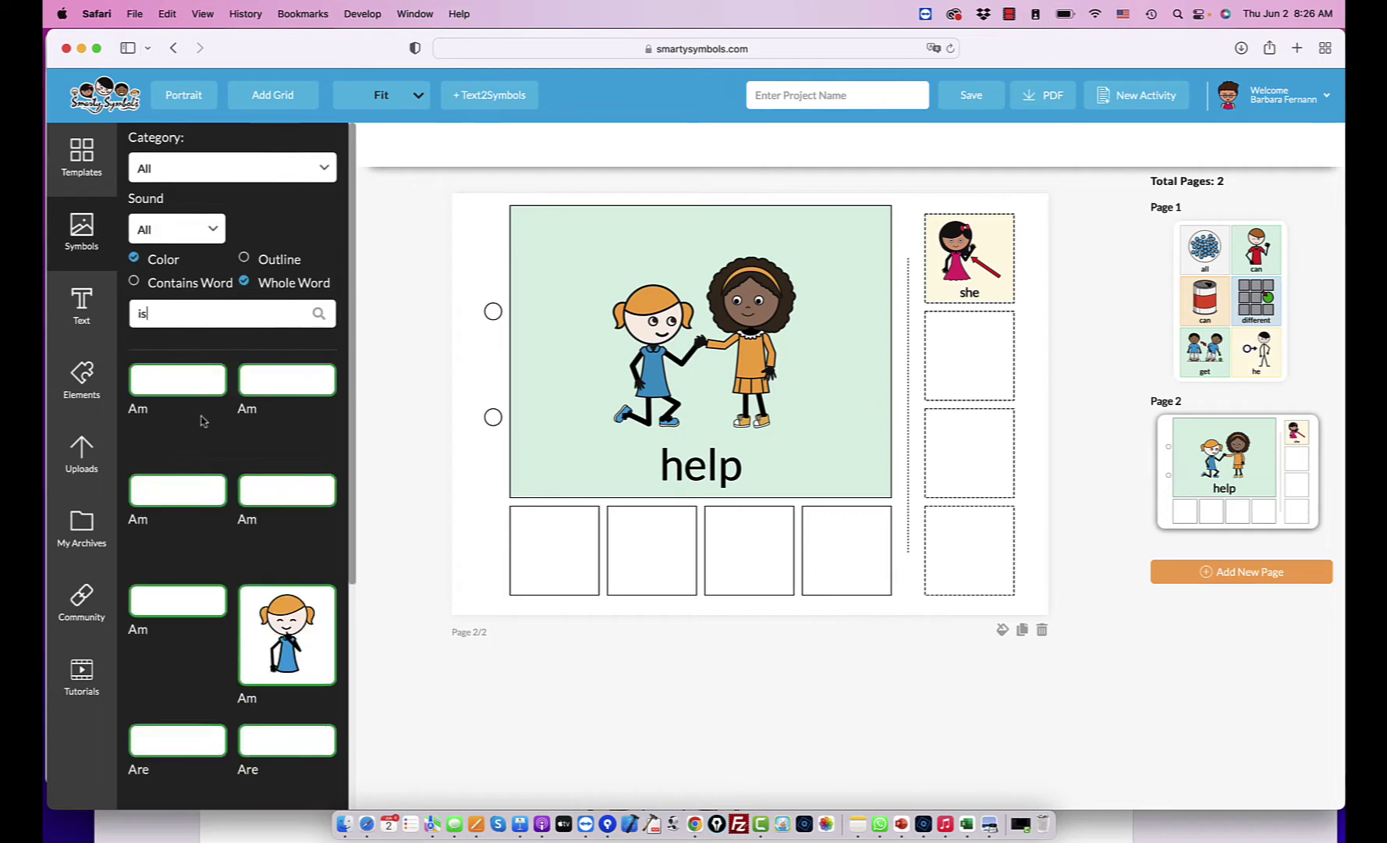
scroll(248, 615, "down", 8)
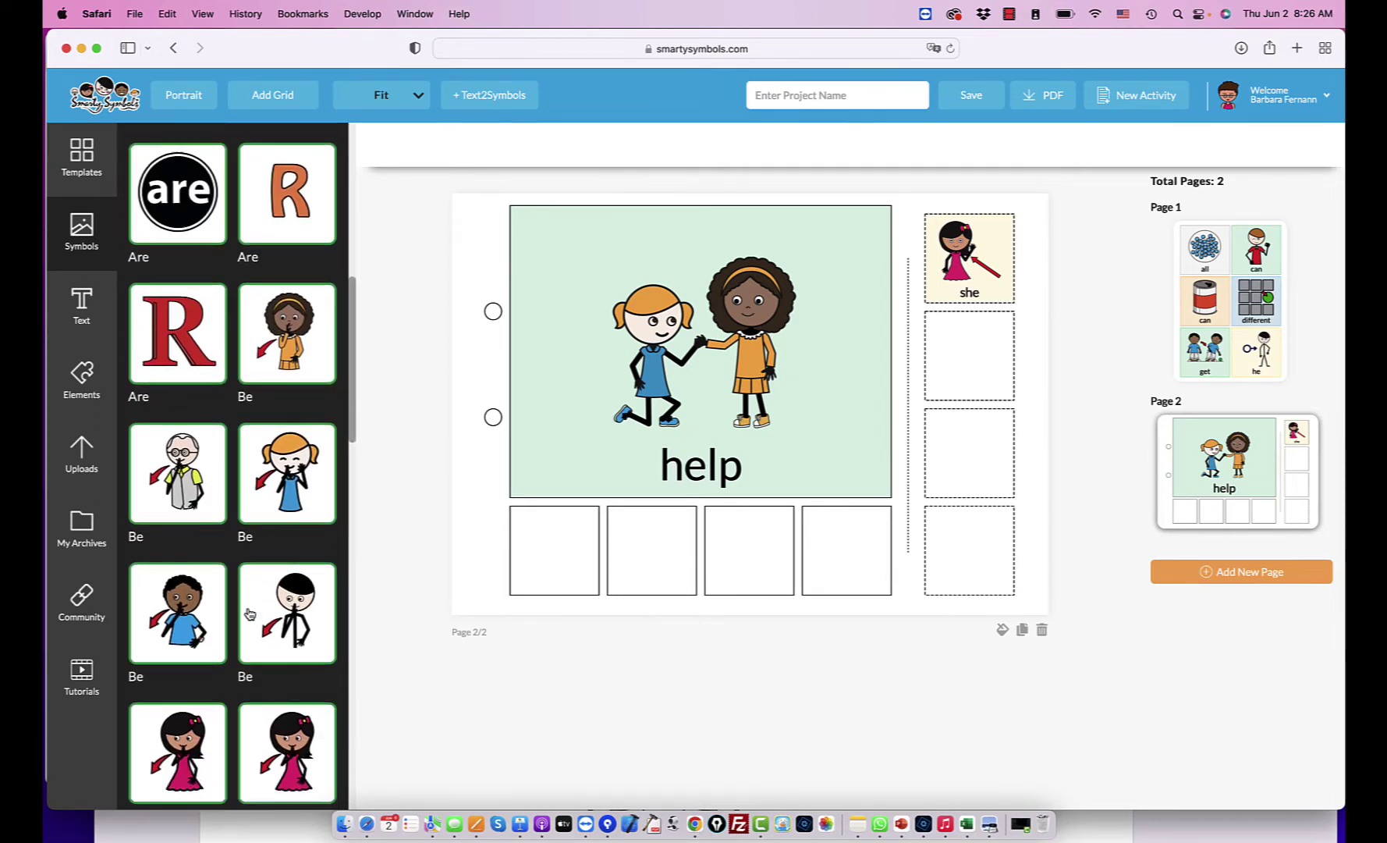
scroll(248, 614, "down", 10)
left_click_drag(275, 562, 1002, 359)
Search the symbols for "help" and place the "Help" symbol of the two girls in the third dashed box.
scroll(262, 277, "up", 15)
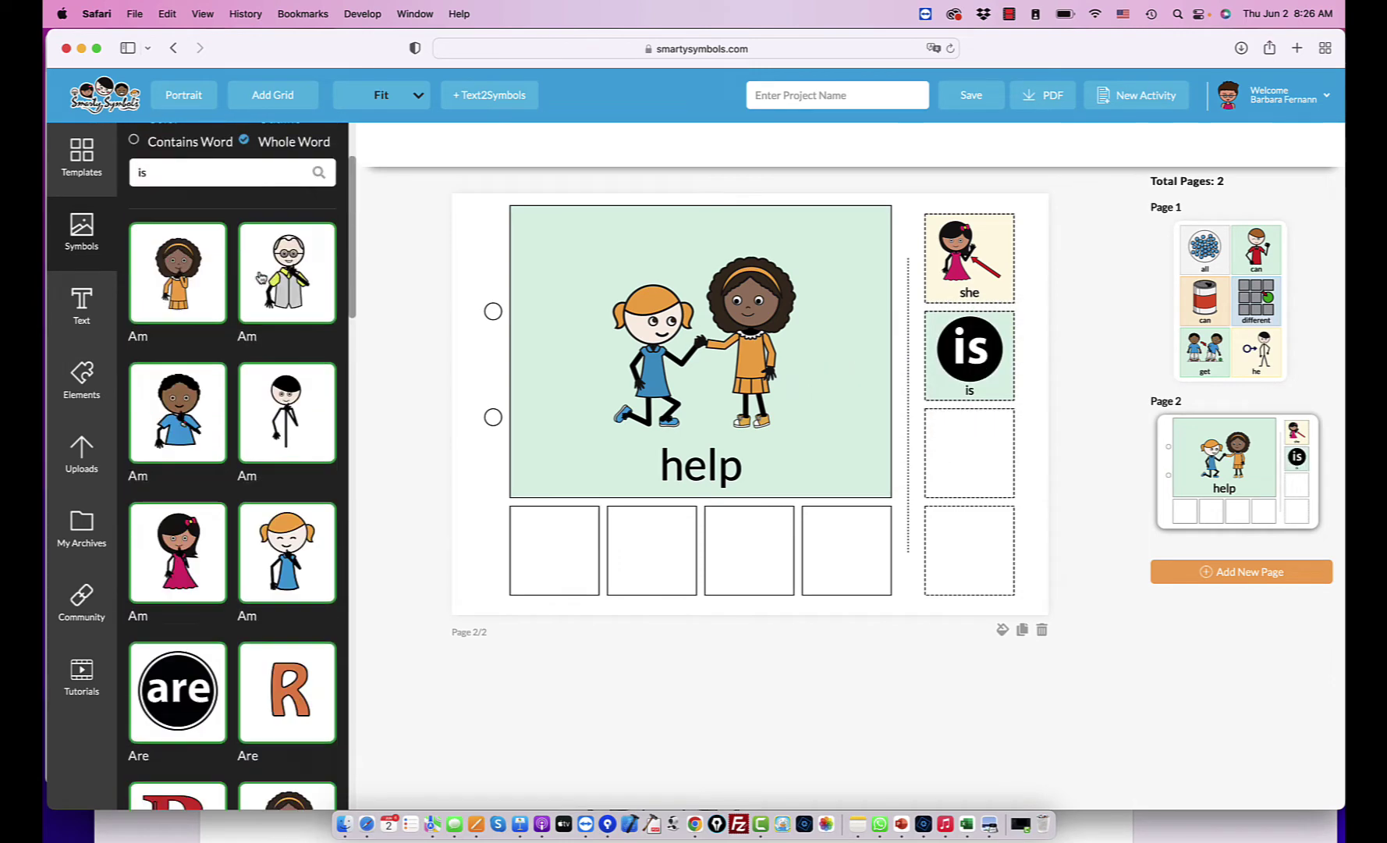
scroll(262, 277, "up", 4)
type("help")
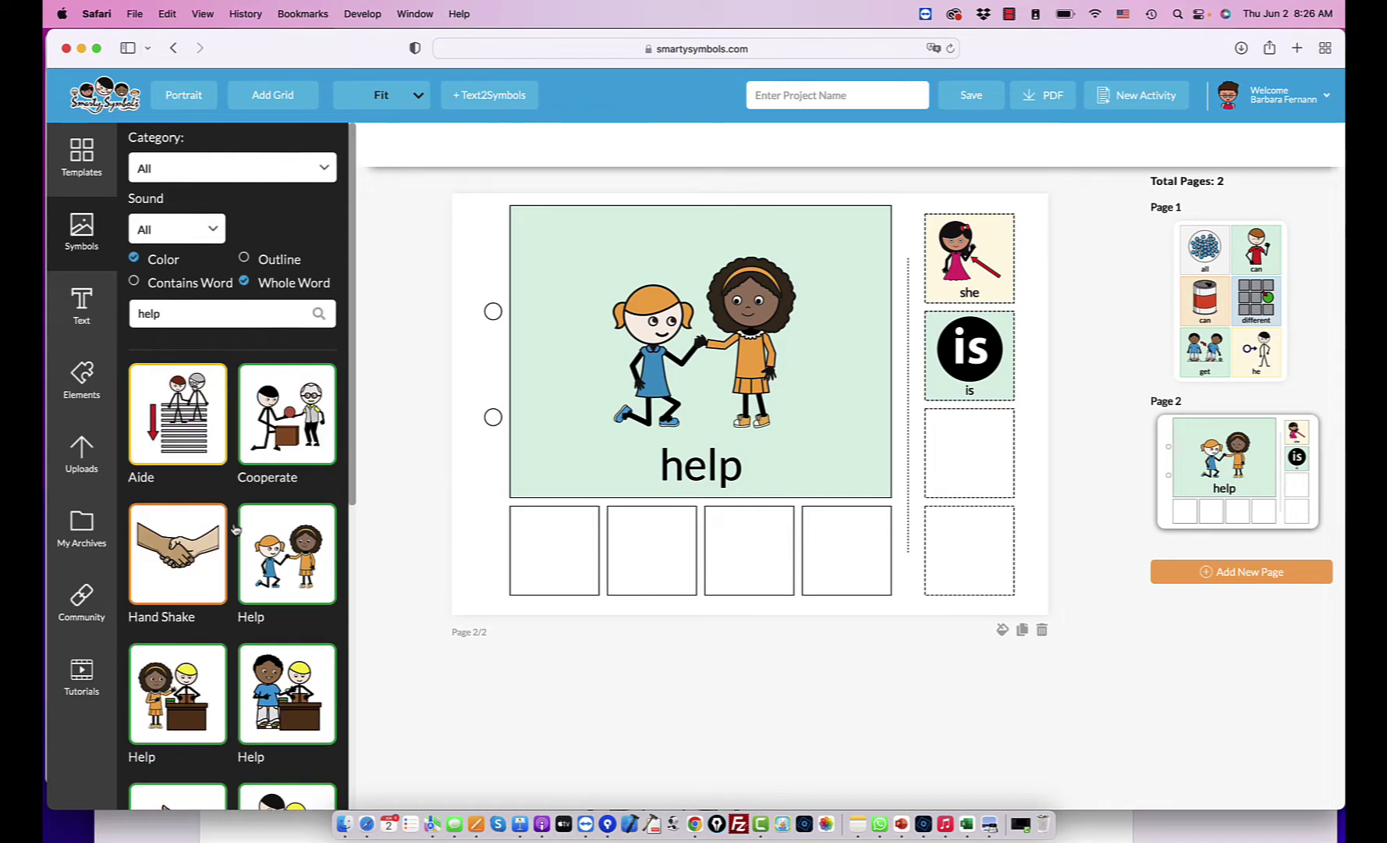
left_click_drag(271, 568, 972, 456)
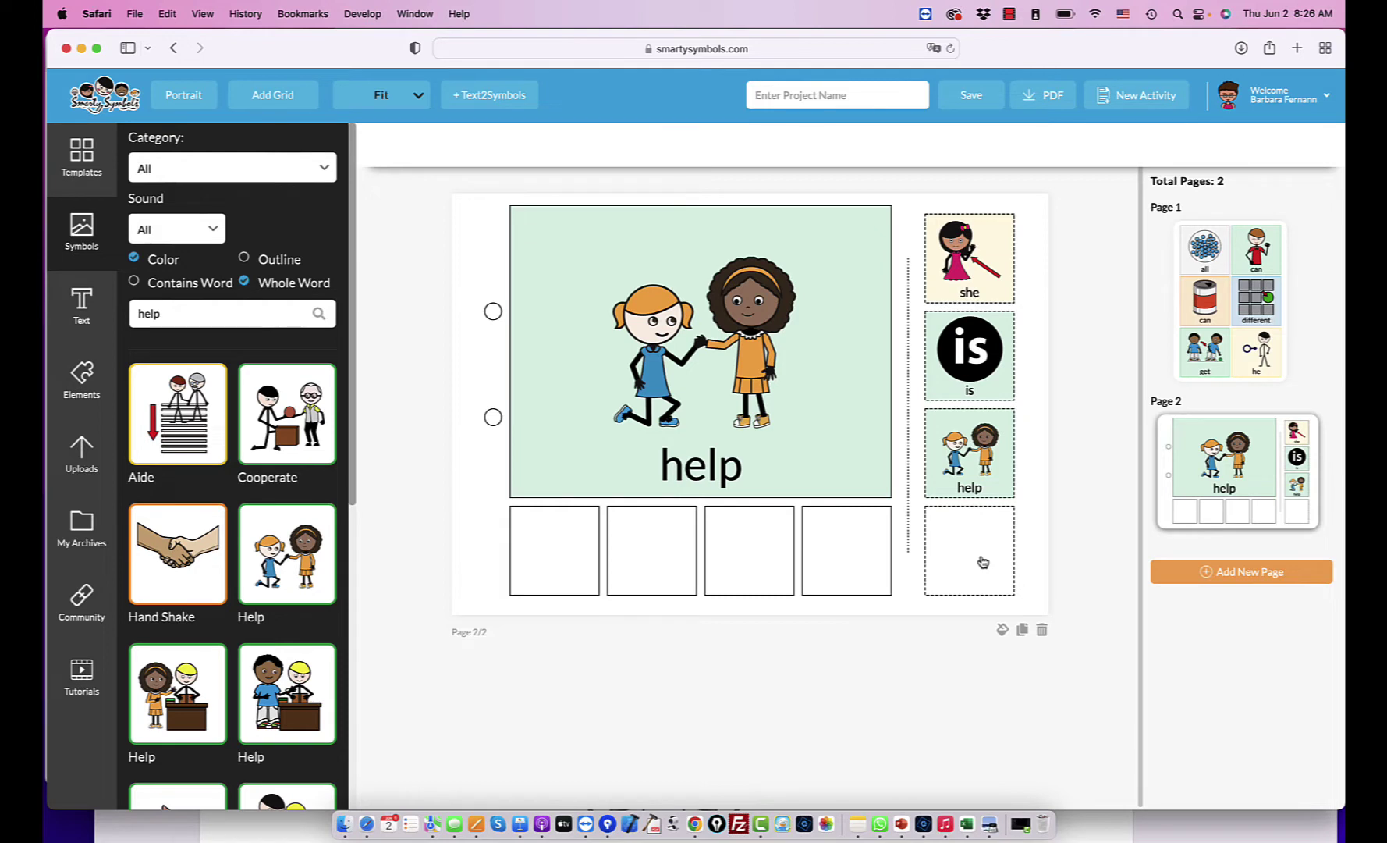
Delete the empty fourth dashed box on page 2.
left_click(962, 542)
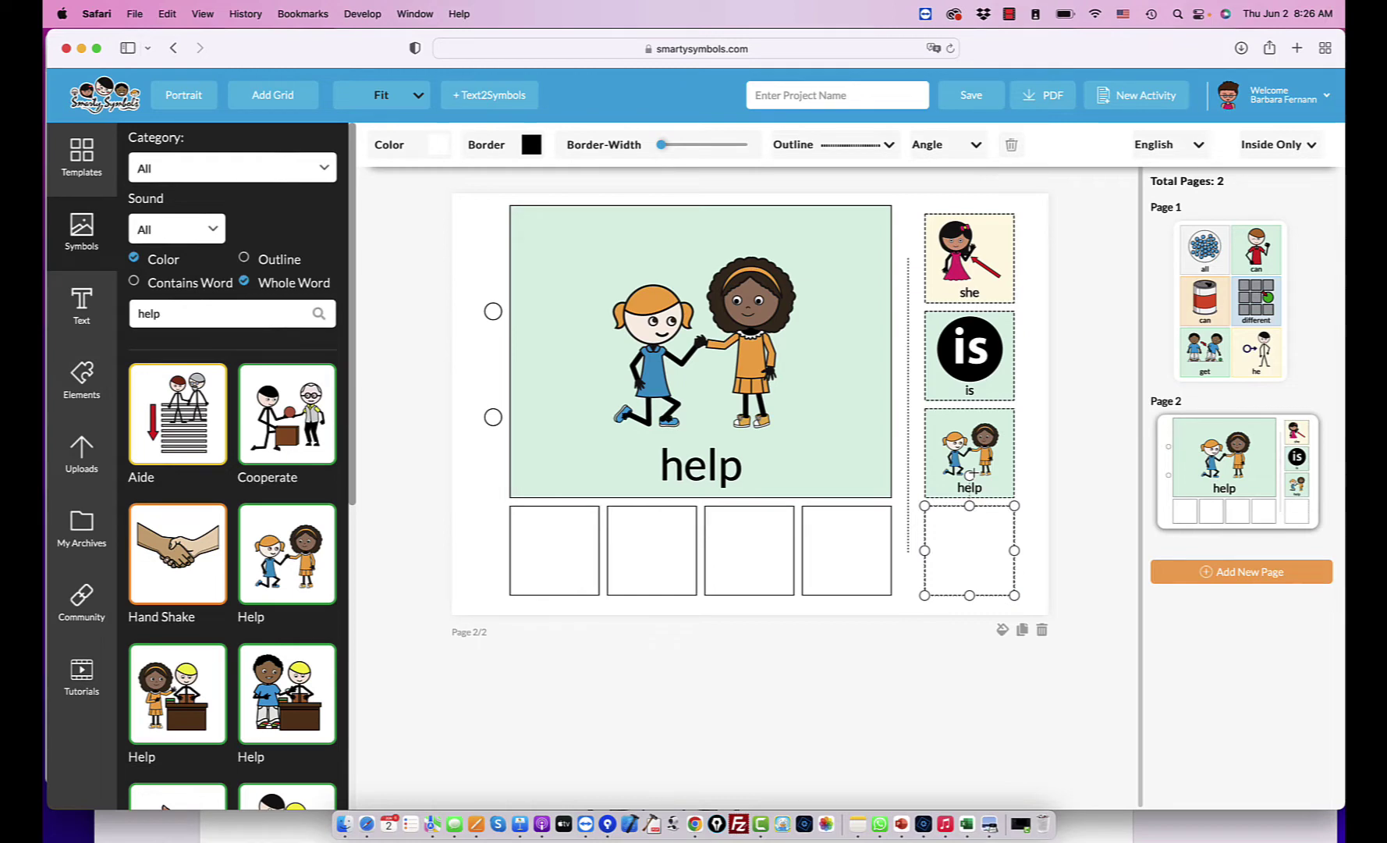
left_click(1011, 144)
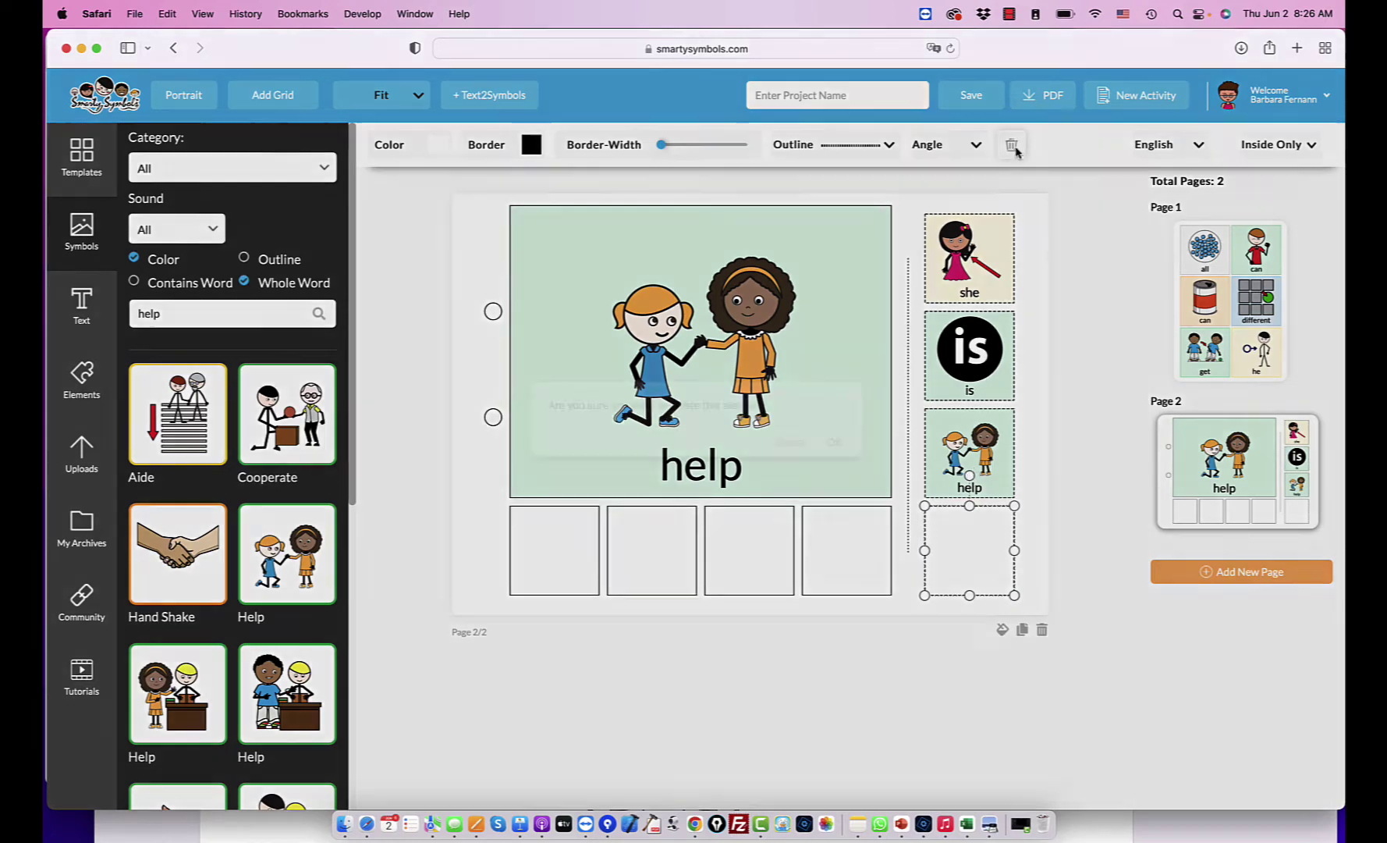
left_click(841, 448)
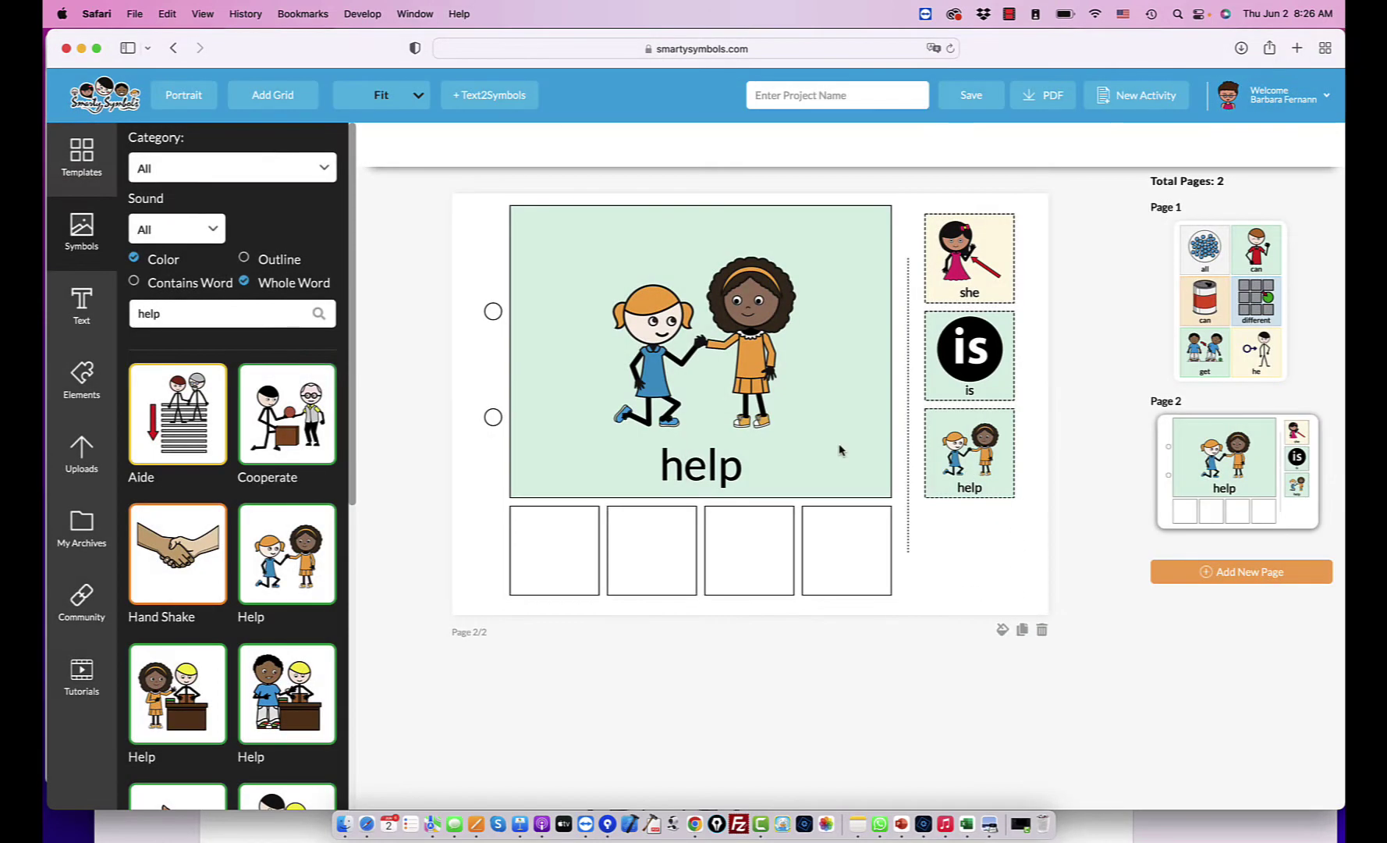
Move the she, is and help cards down together so they sit vertically centred beside the dotted line.
left_click_drag(1036, 212, 952, 533)
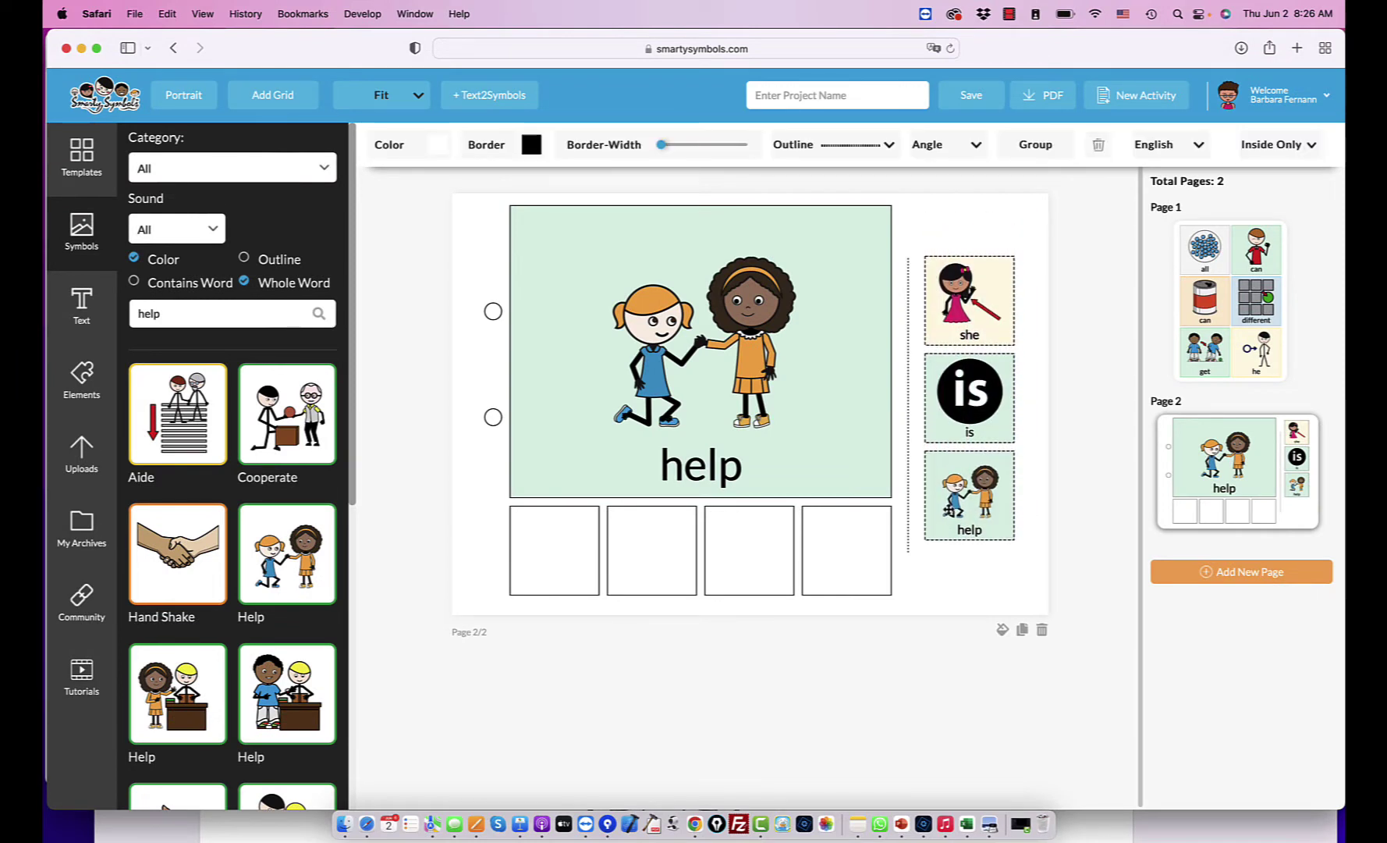
left_click(948, 517)
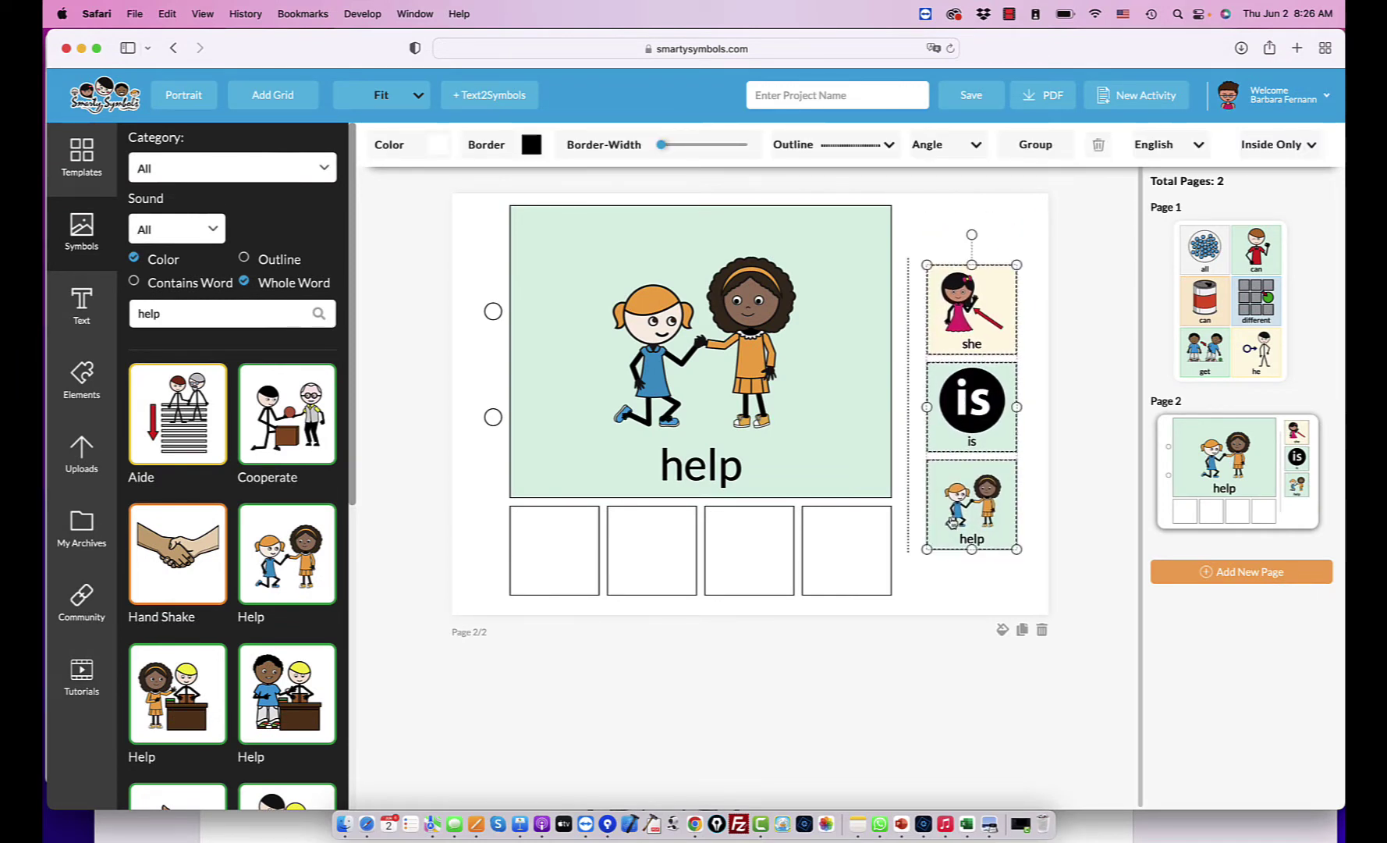
left_click(1039, 462)
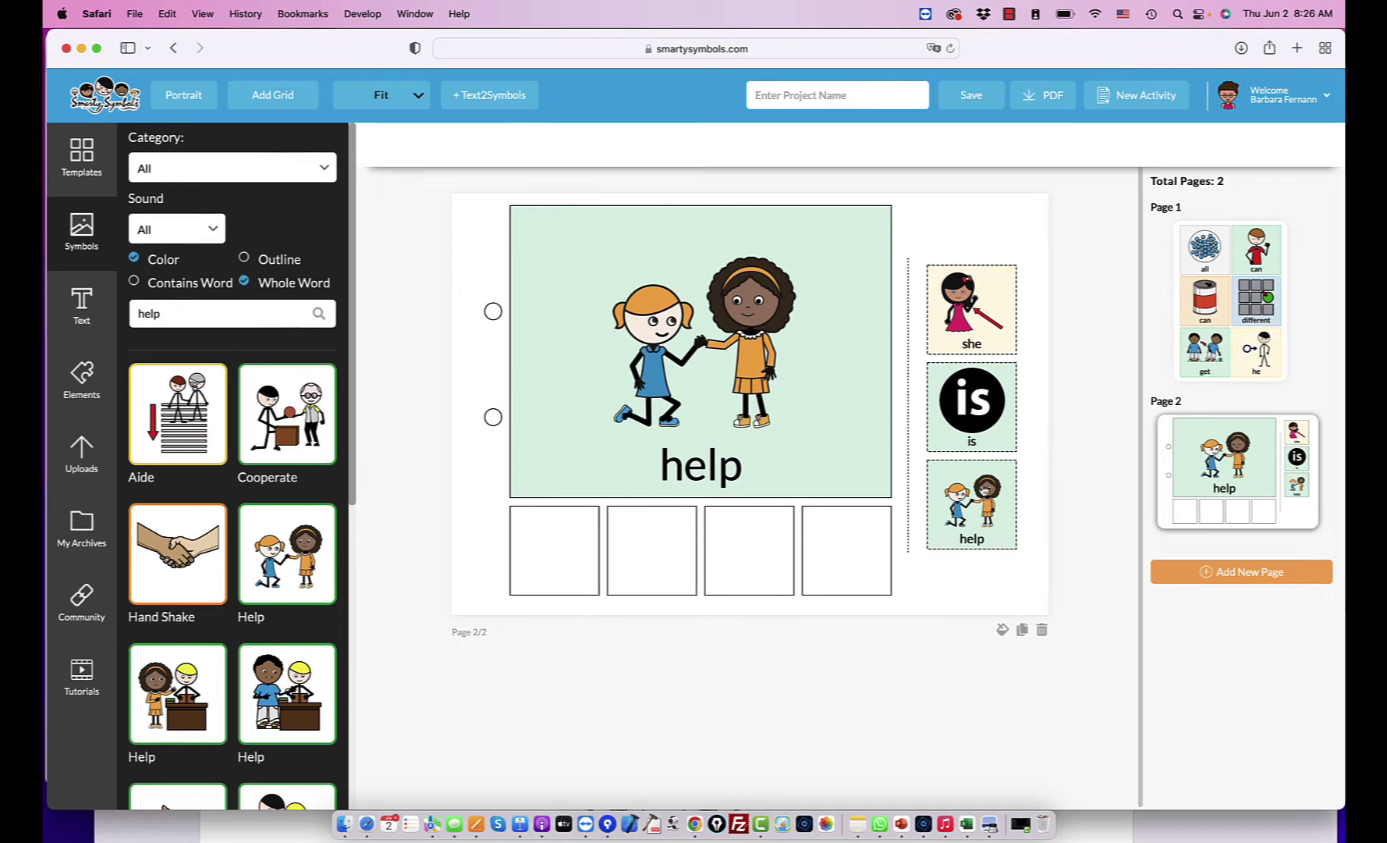
Change the label of the help card beside the dotted line to "helping".
left_click(979, 548)
left_click(979, 547)
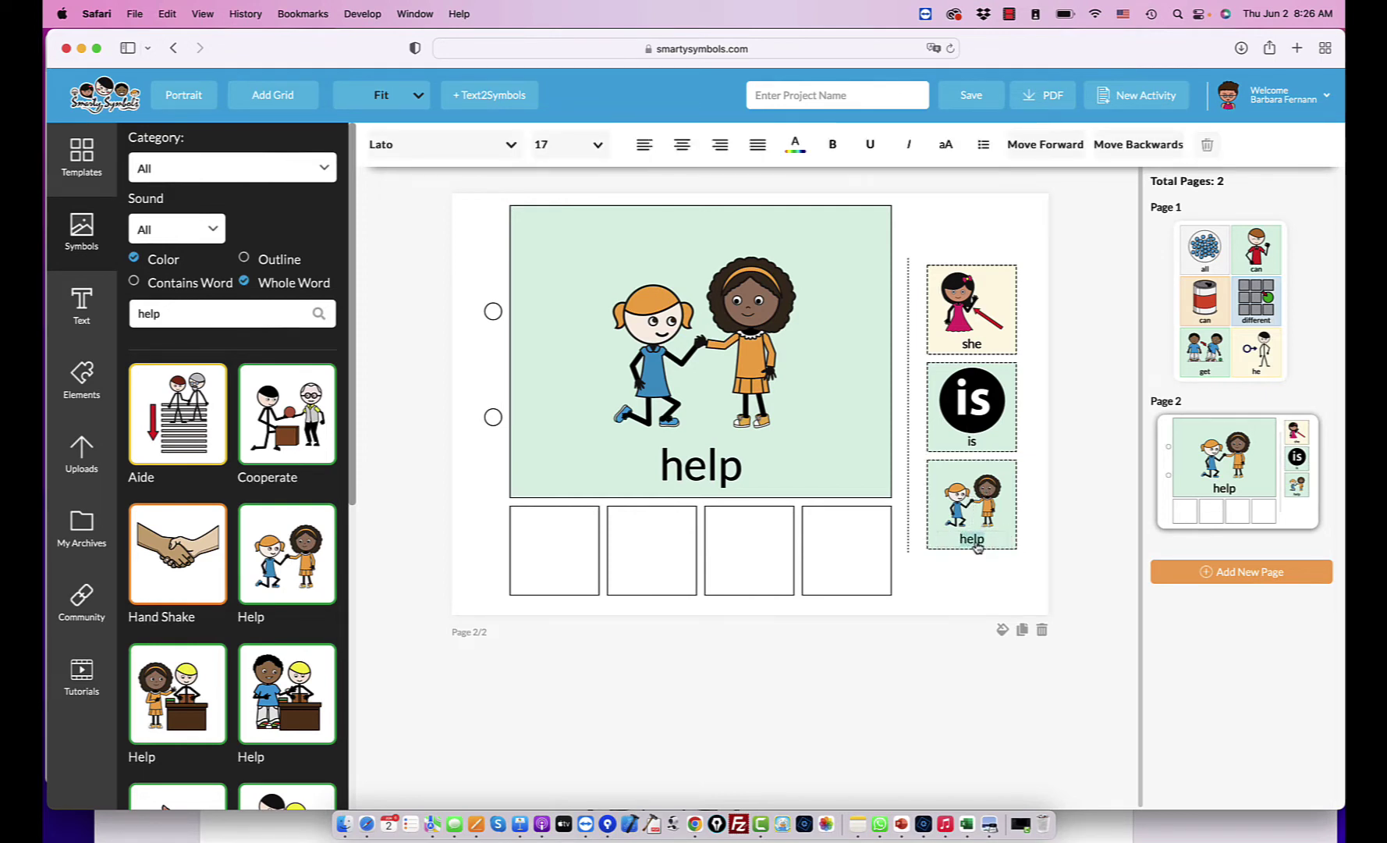
type("ing")
left_click(982, 589)
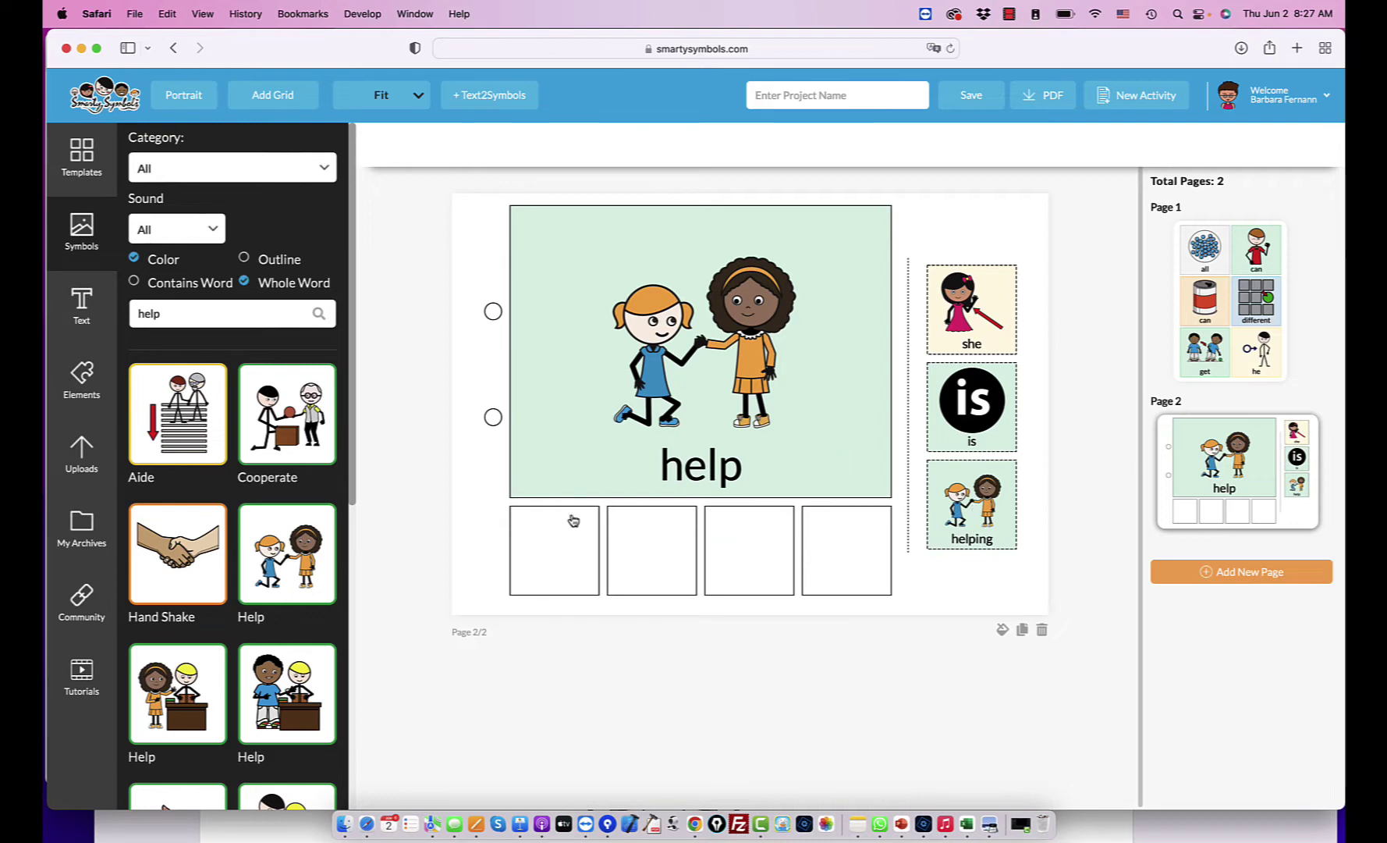
Delete the fourth empty box below the large picture and centre the remaining three boxes under it.
left_click(864, 569)
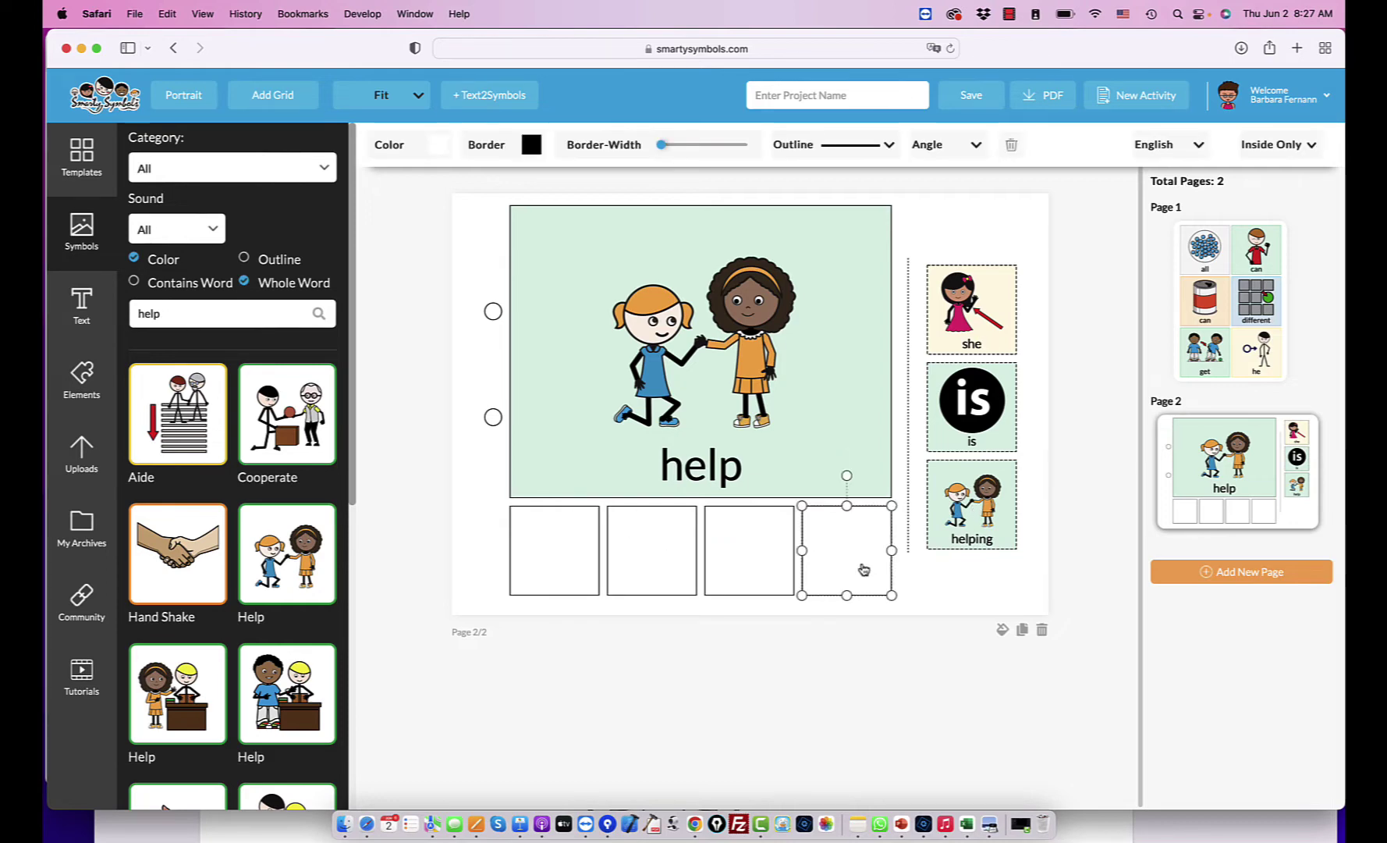
key("Delete")
left_click(834, 442)
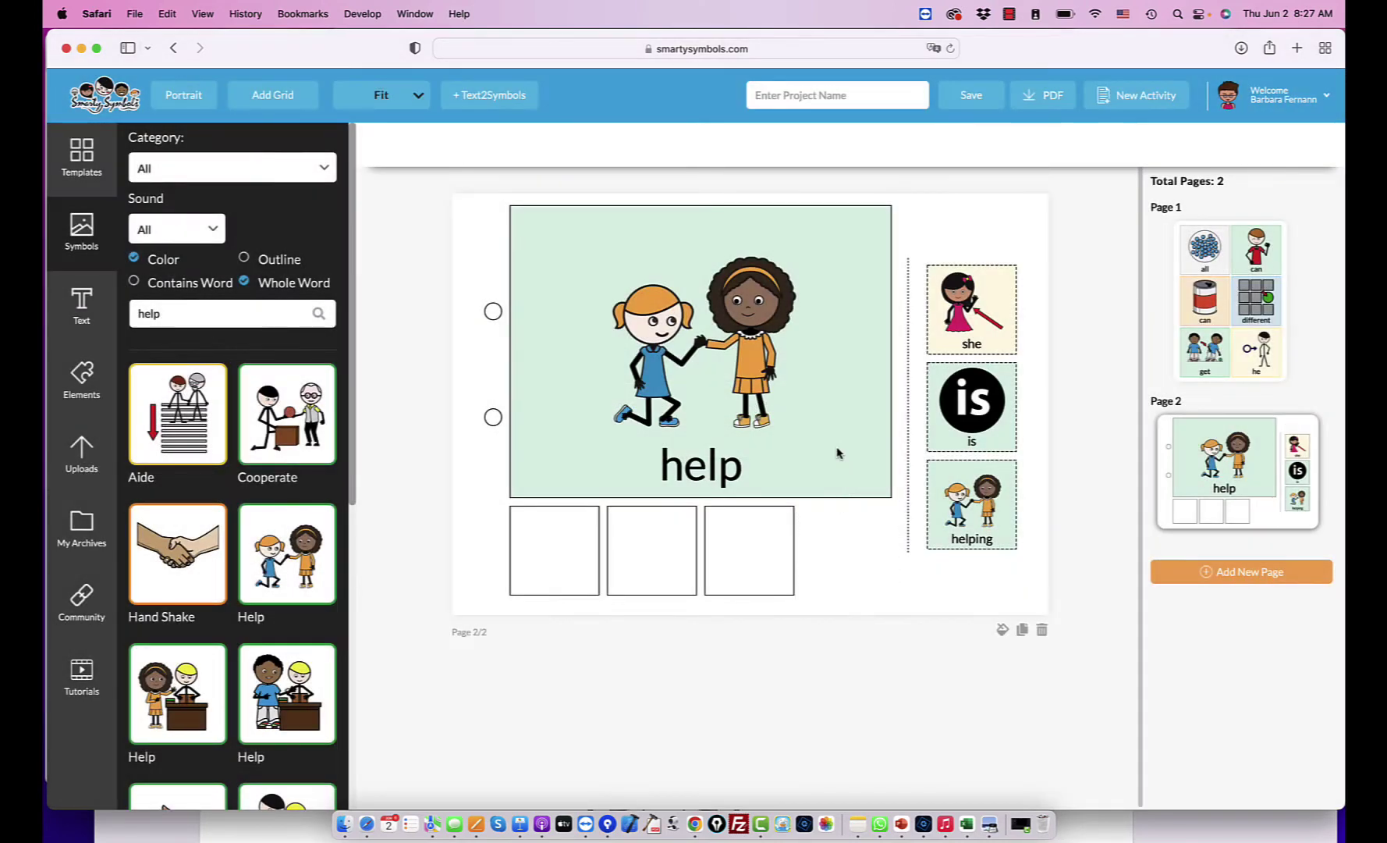
left_click_drag(790, 607, 509, 504)
left_click_drag(552, 560, 601, 561)
left_click(911, 591)
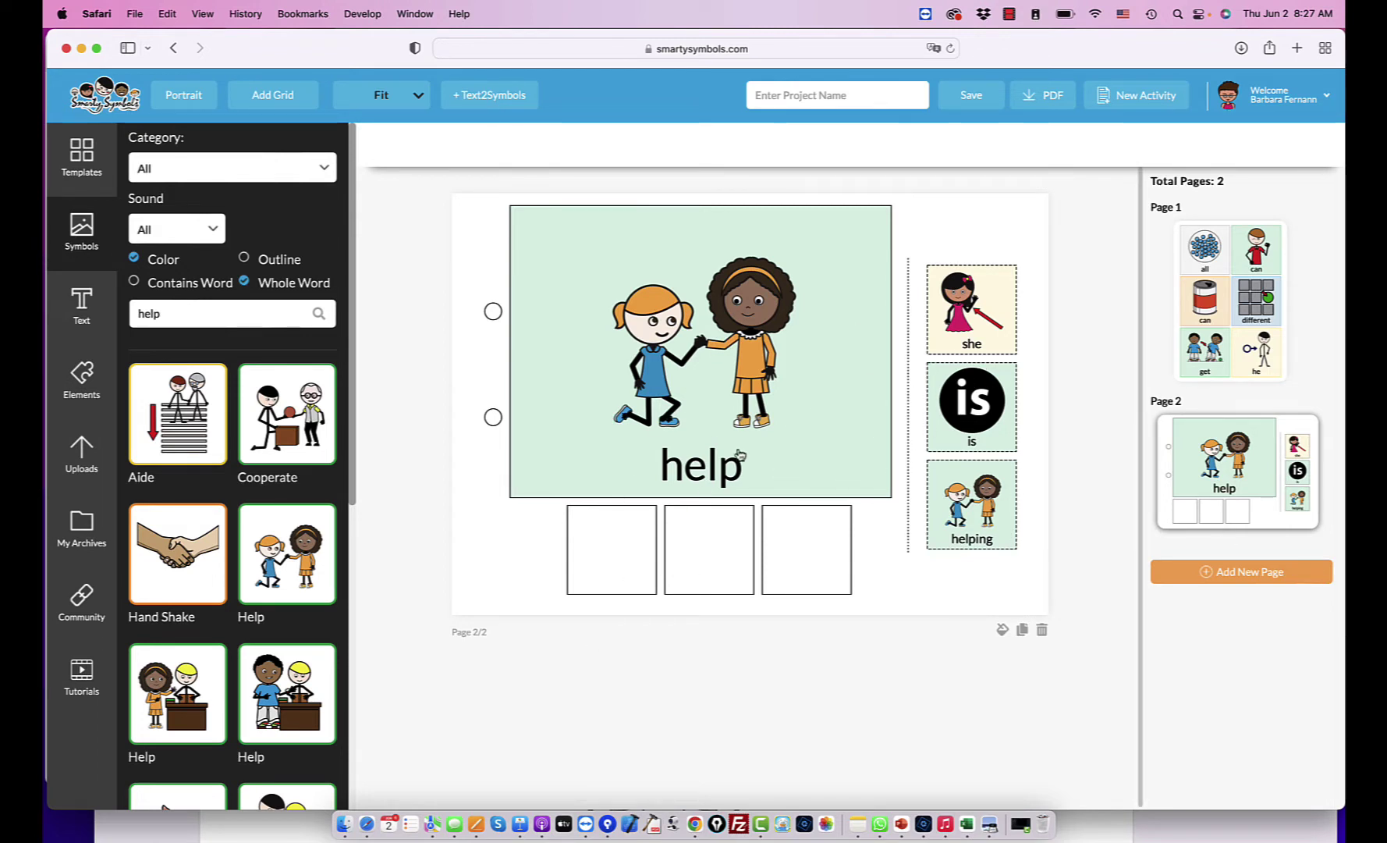
Replace the large picture's "help" caption with "What is doing?".
left_click(695, 471)
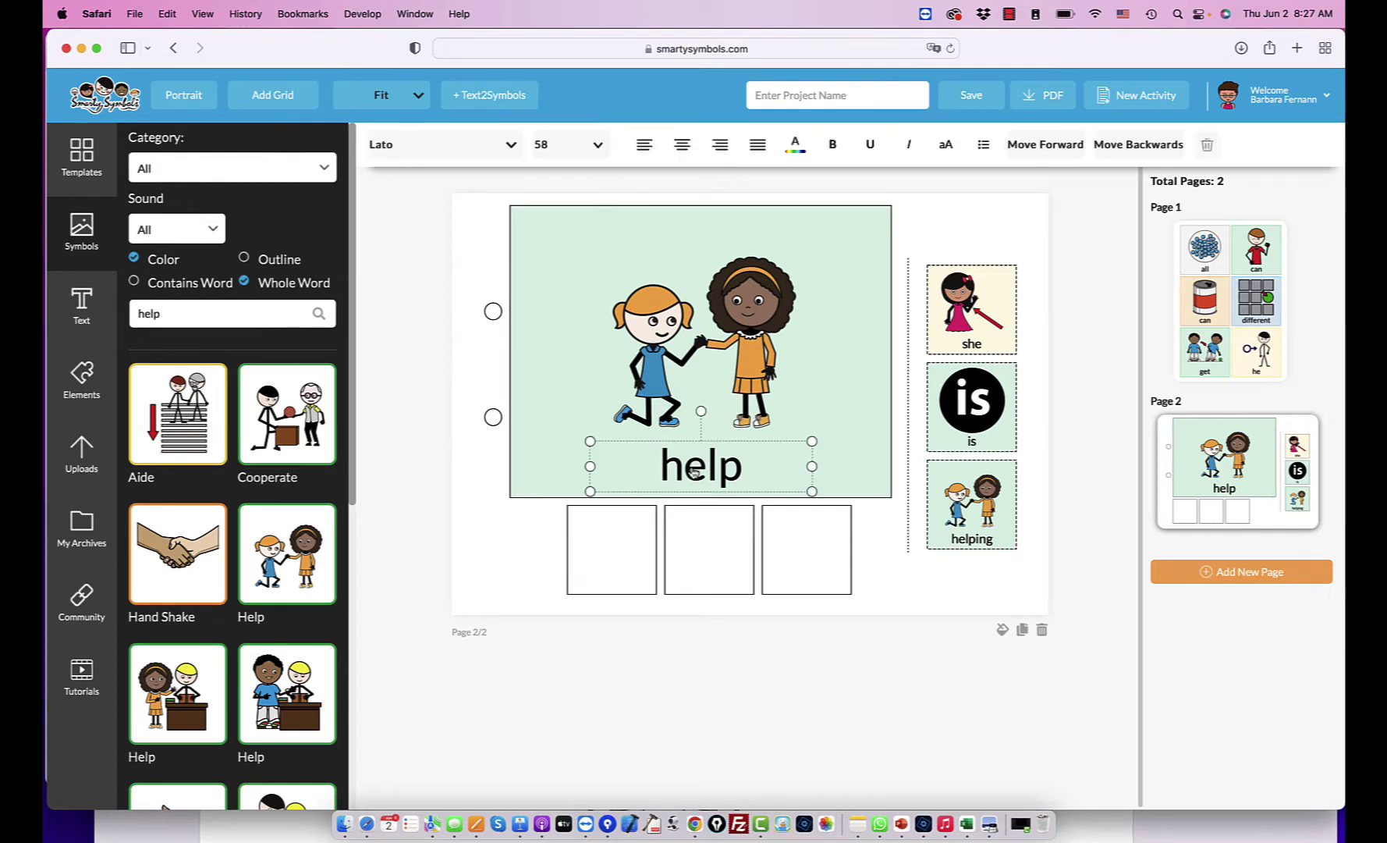
double_click(740, 476)
type("S")
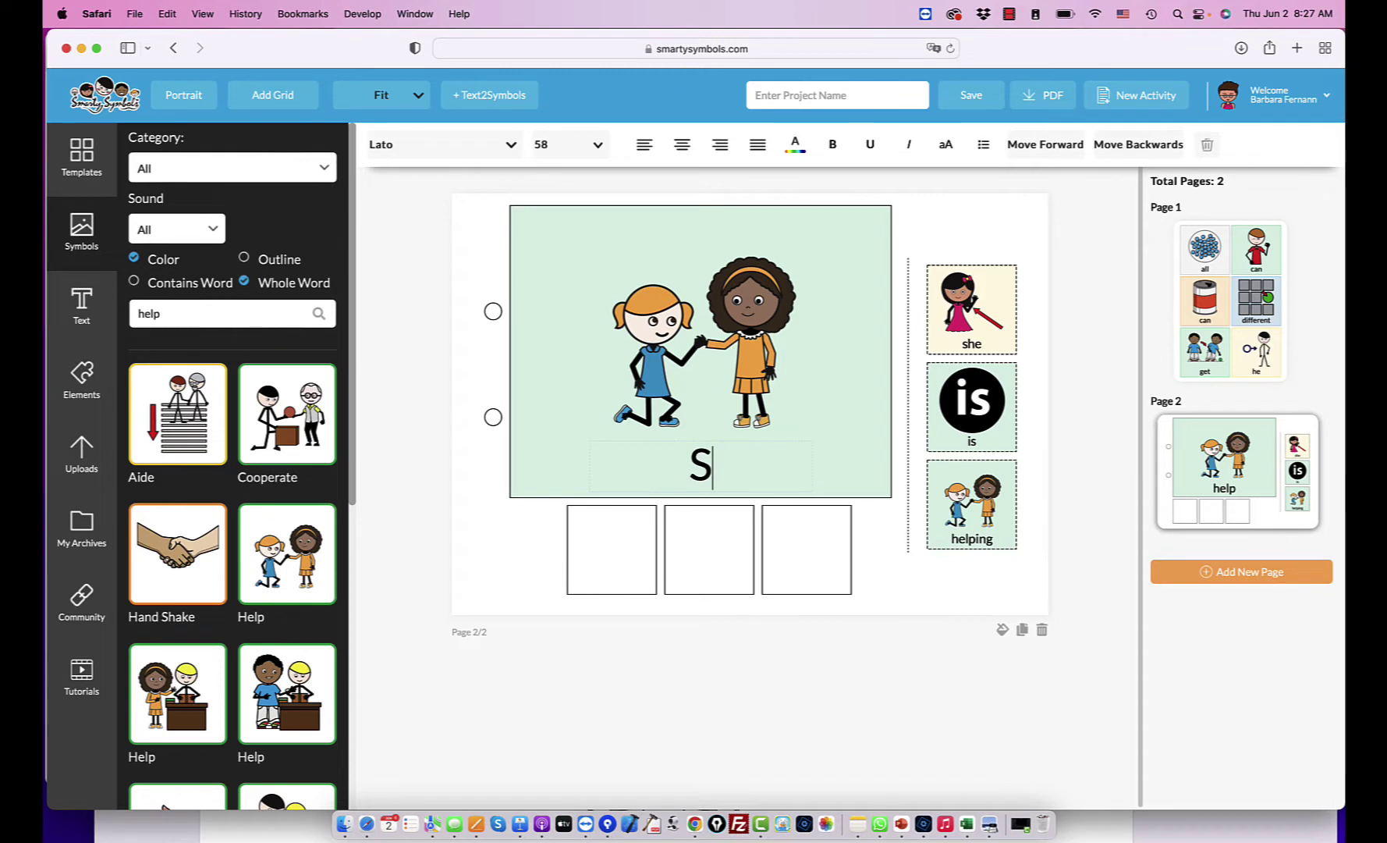
key("BackSpace")
type("What is ")
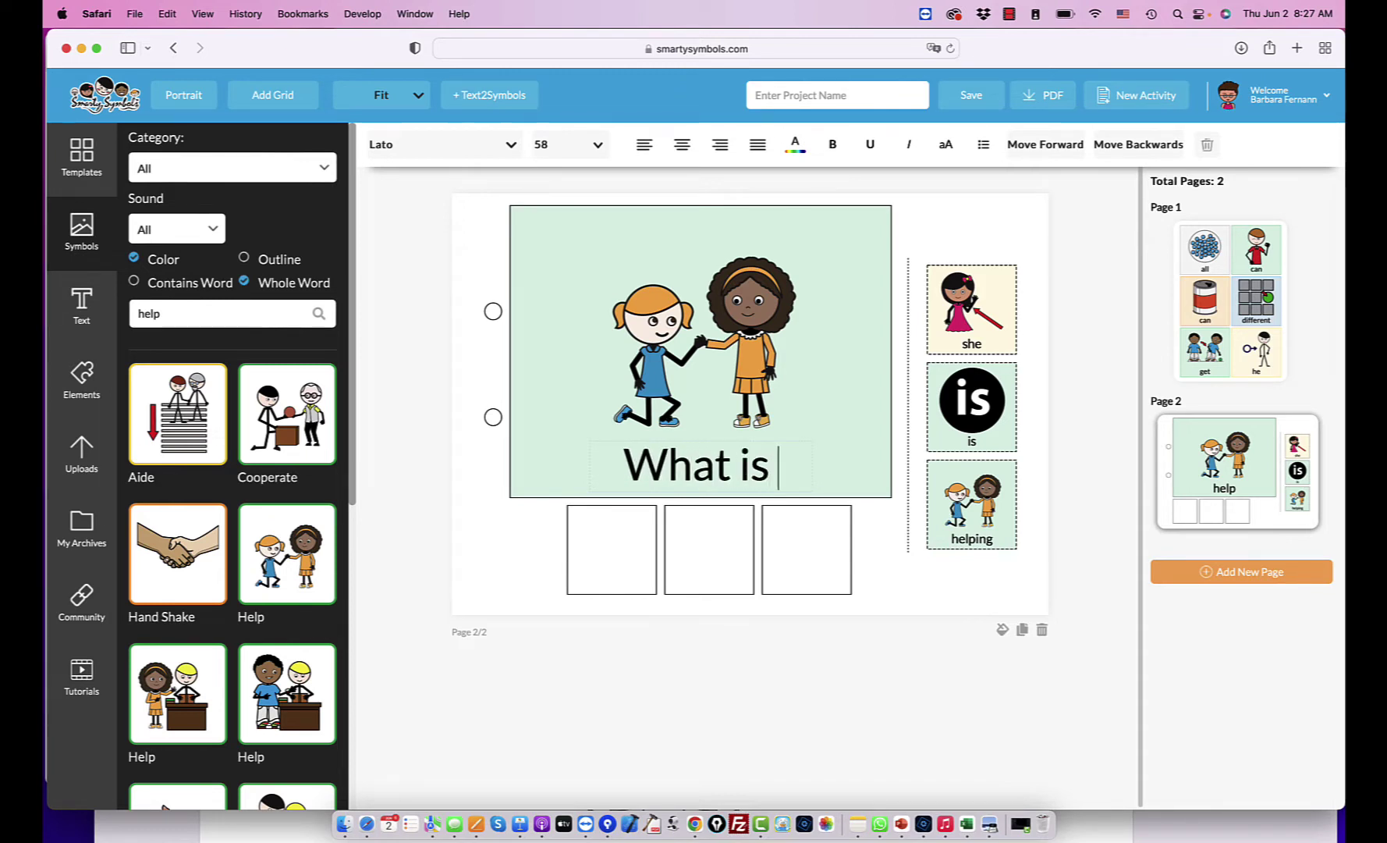
type("doing")
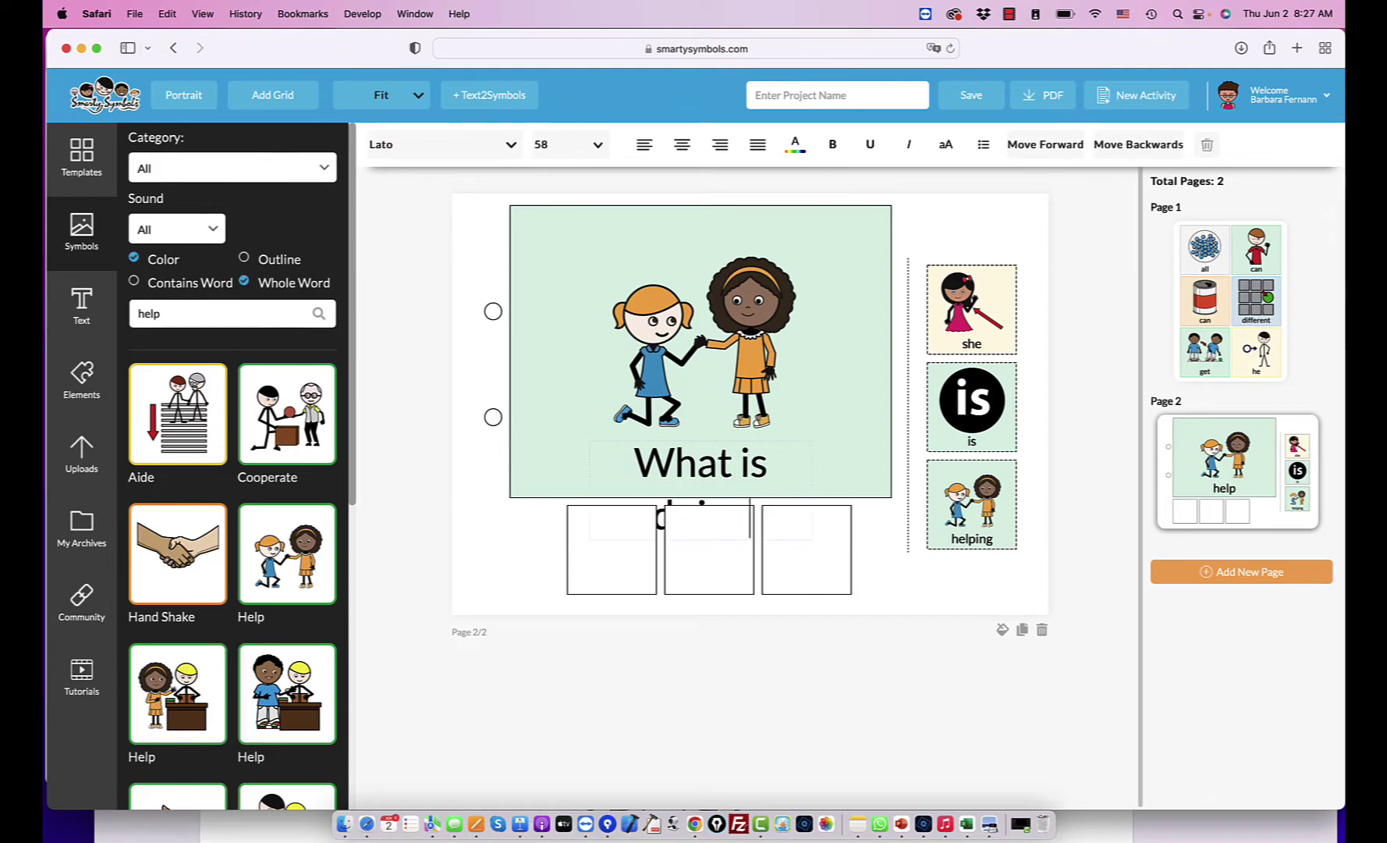
type("?")
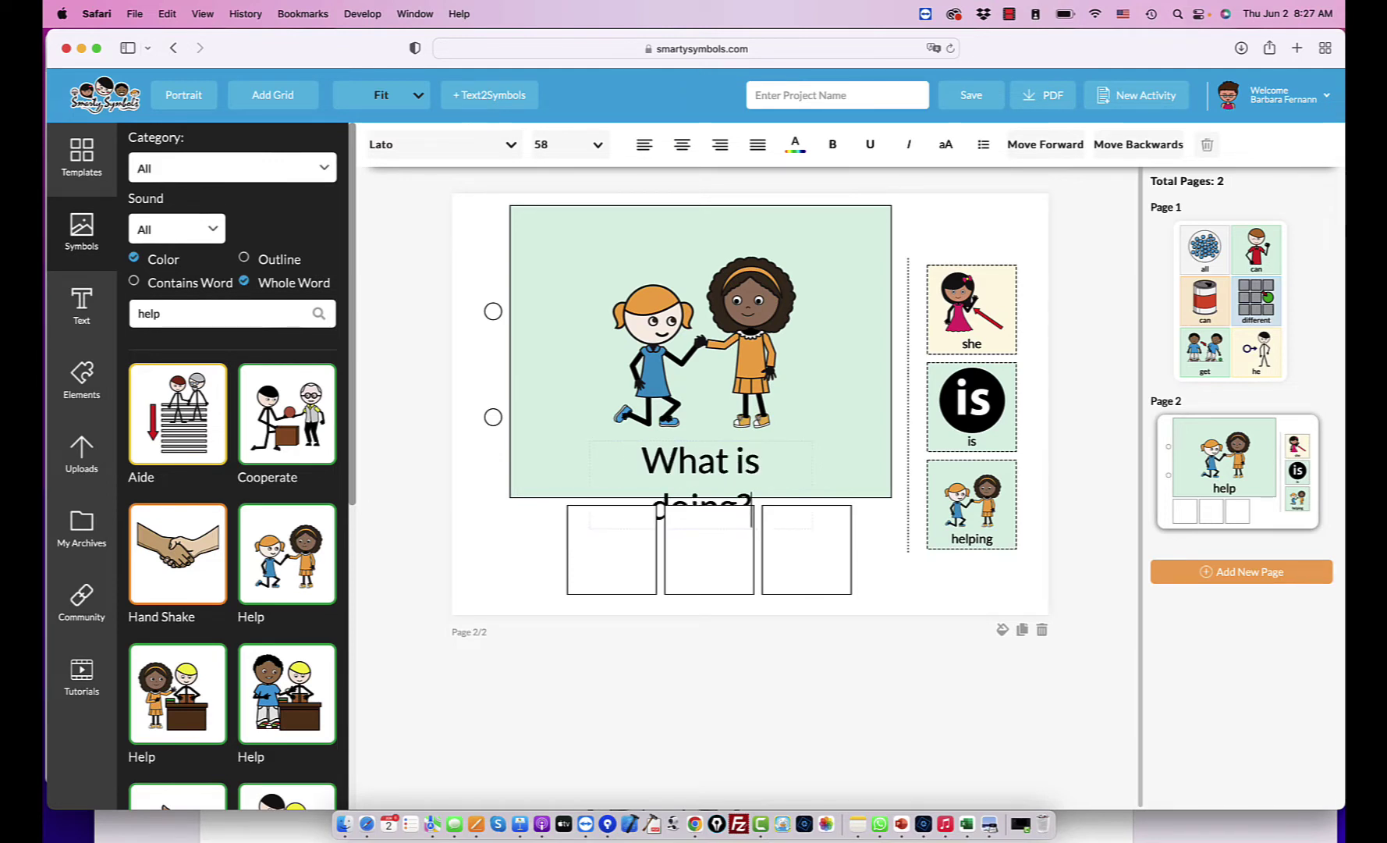
left_click(898, 591)
Widen the question text to one line, centre it along the green panel's upper edge, and place the two girls below it.
left_click(728, 470)
left_click_drag(700, 477, 604, 238)
left_click_drag(722, 257, 786, 243)
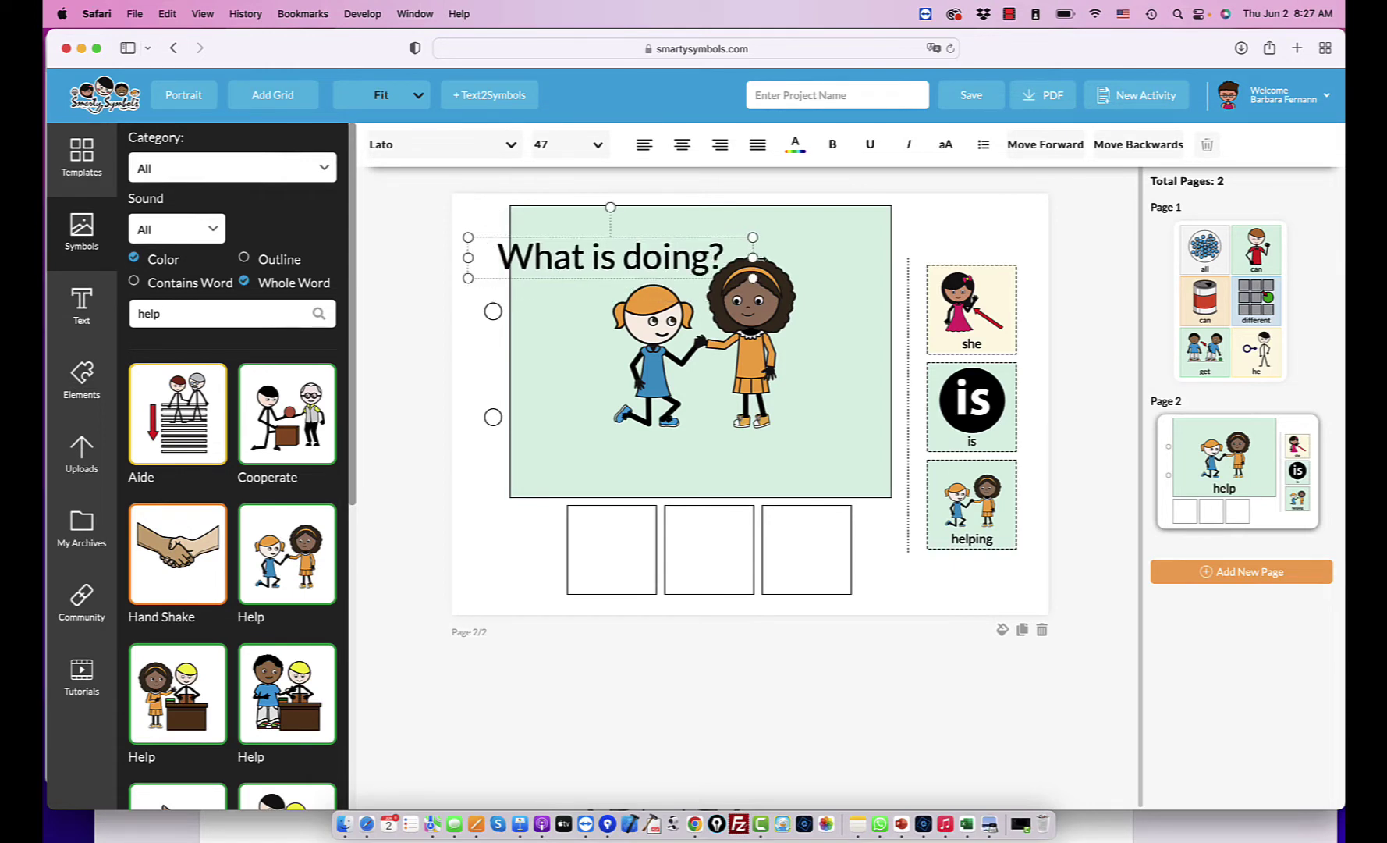
left_click_drag(664, 262, 665, 334)
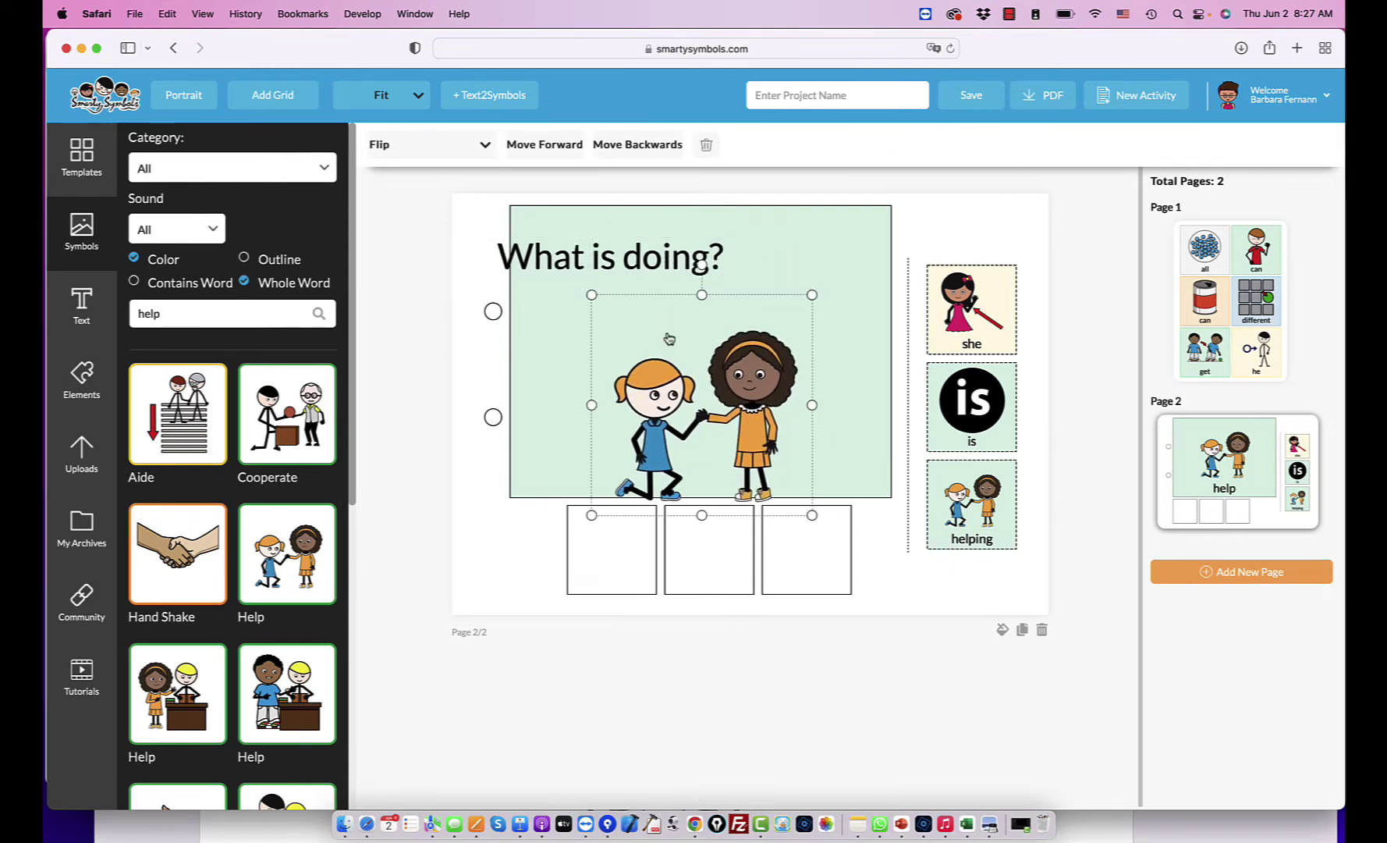
left_click_drag(579, 258, 671, 233)
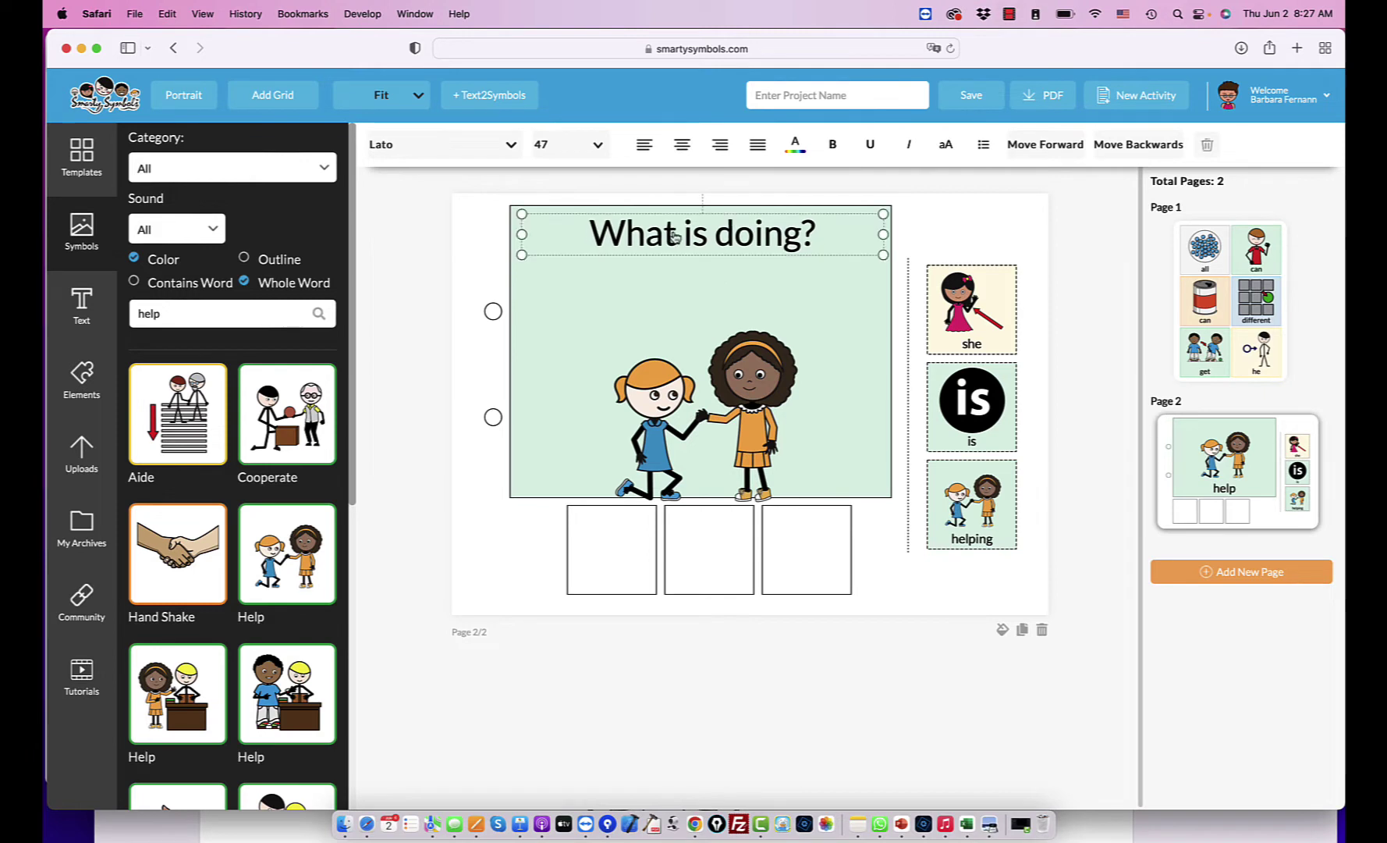
left_click_drag(741, 382, 745, 341)
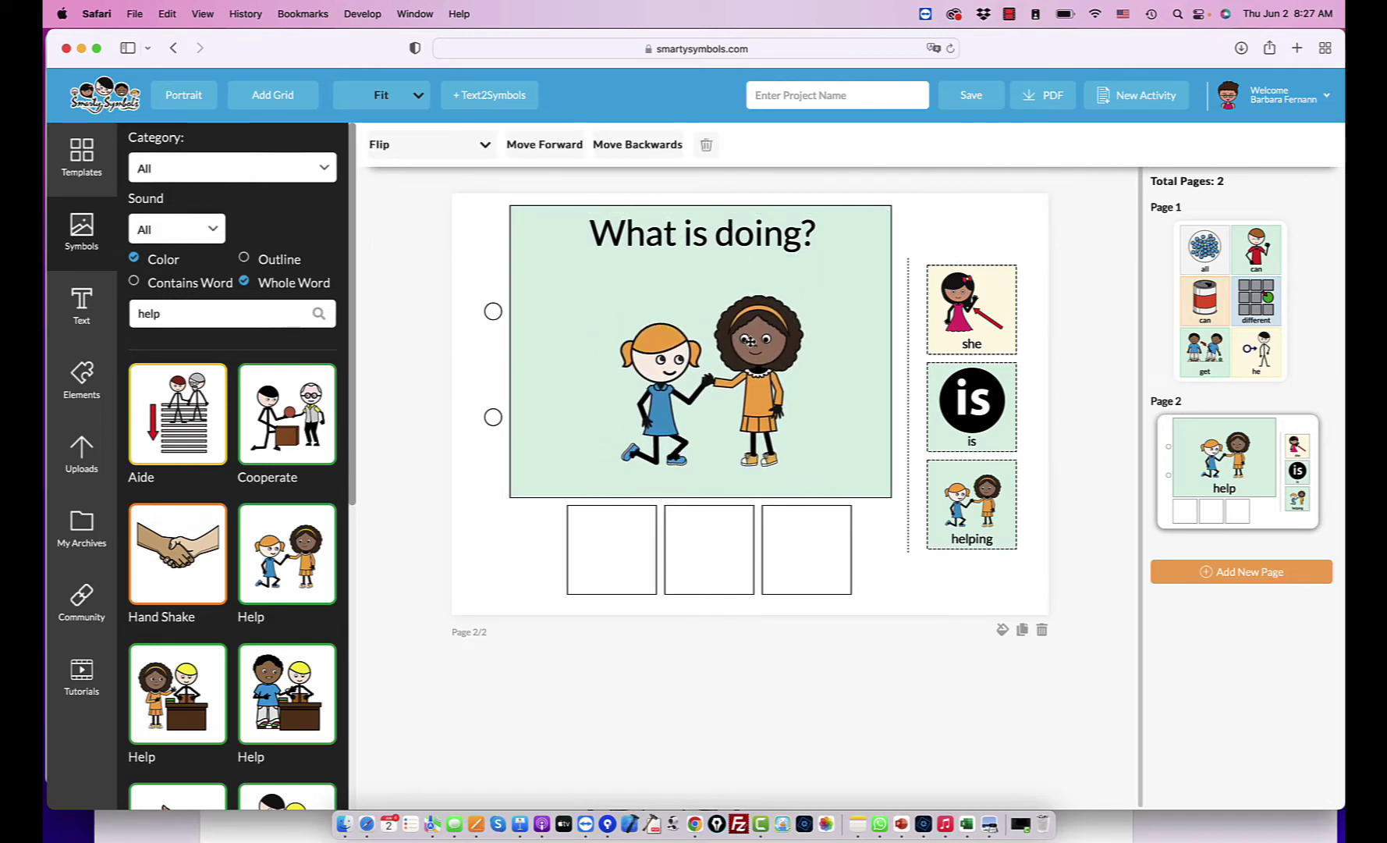
left_click(907, 575)
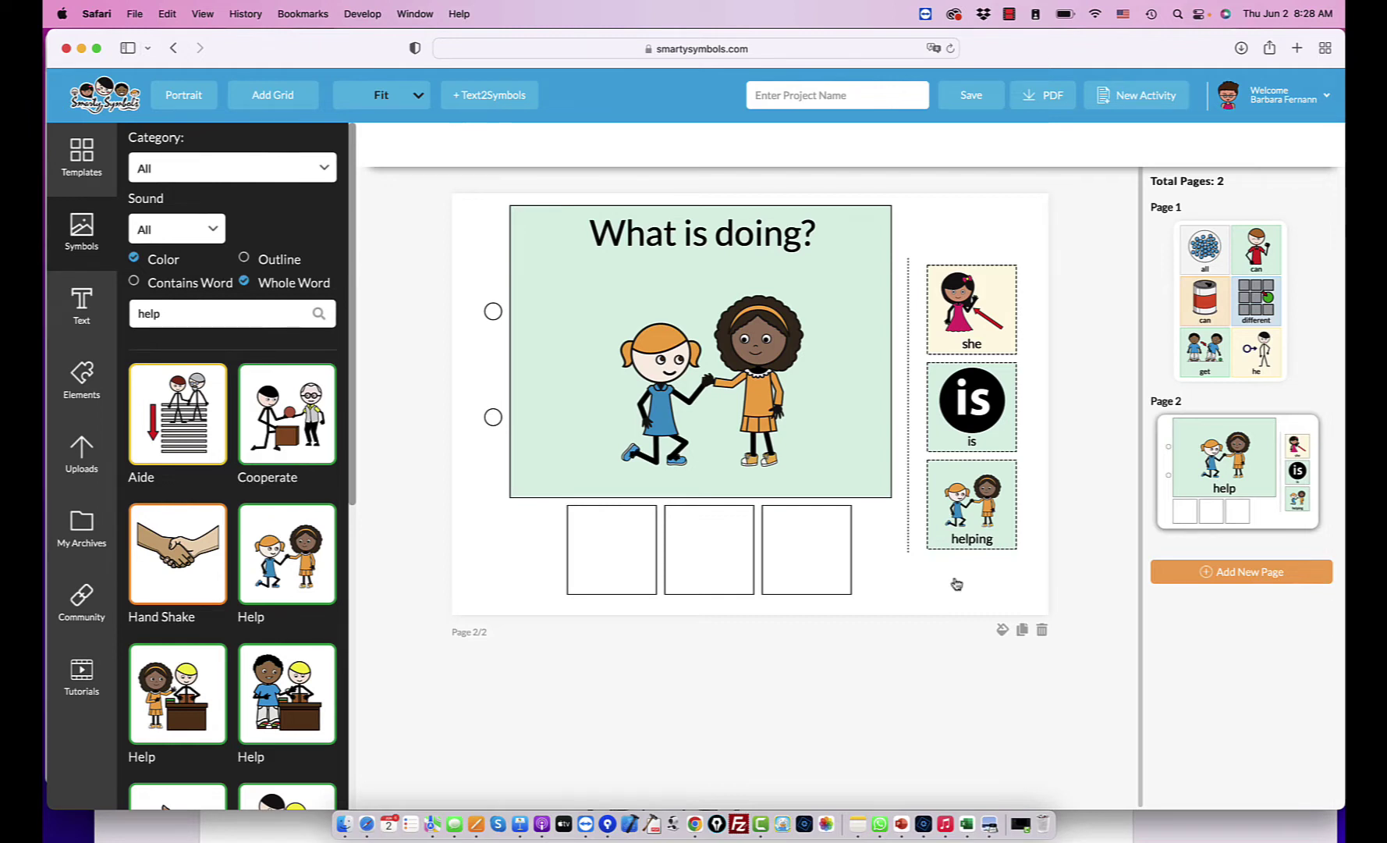
Add a third page and apply the 3 x 3 table template to it.
left_click(1239, 575)
left_click(72, 169)
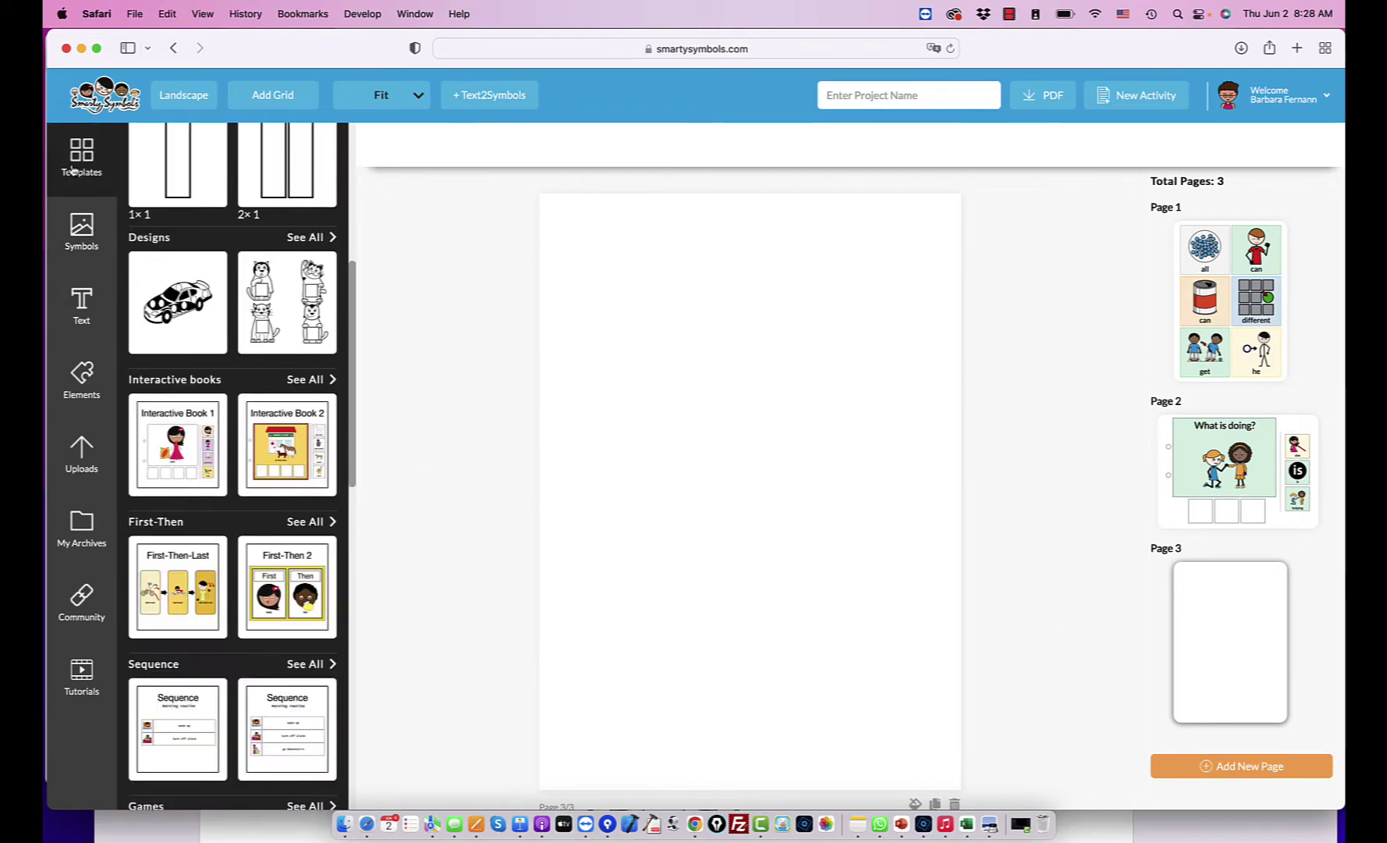
scroll(187, 473, "up", 10)
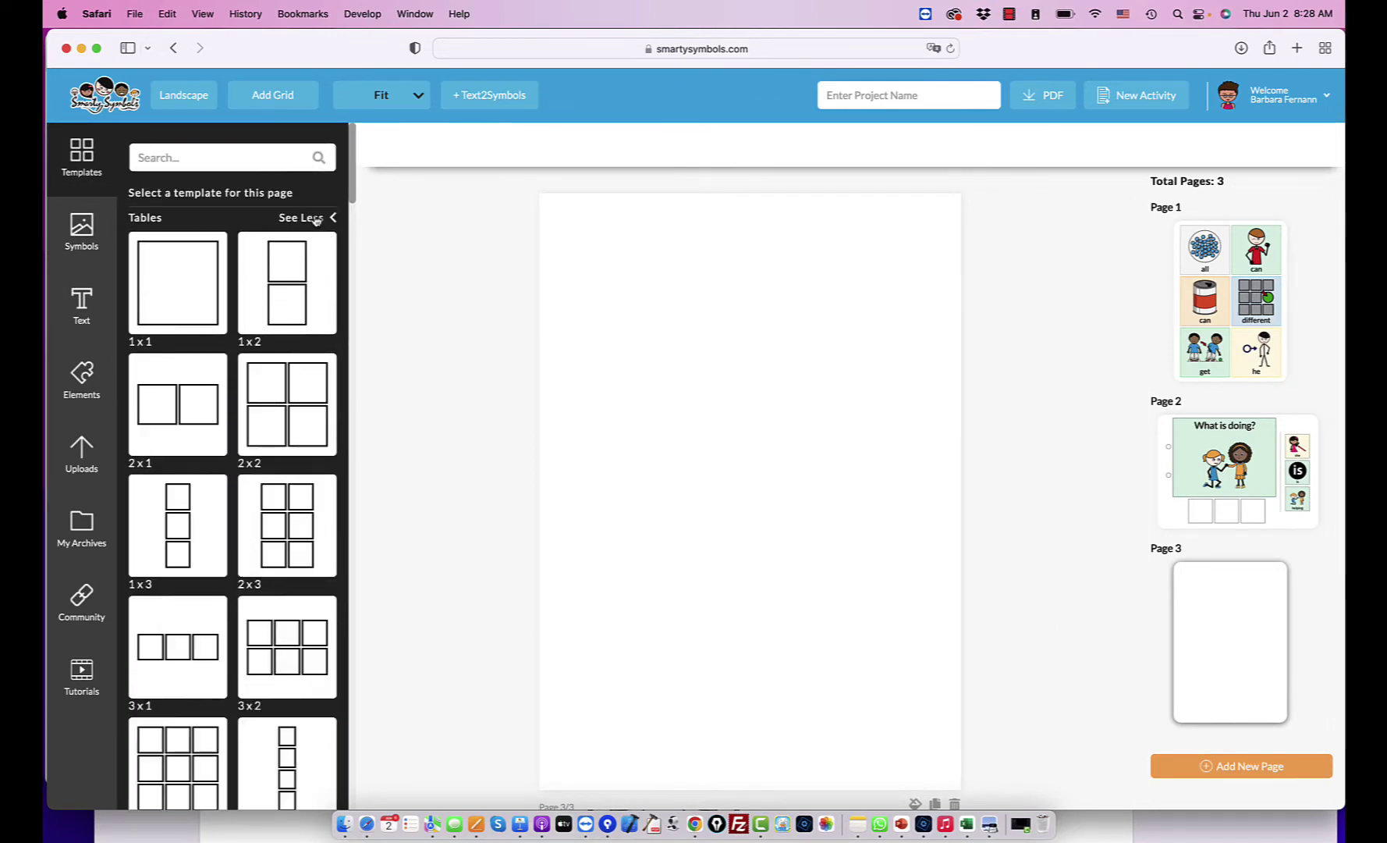
scroll(270, 512, "down", 5)
left_click(178, 433)
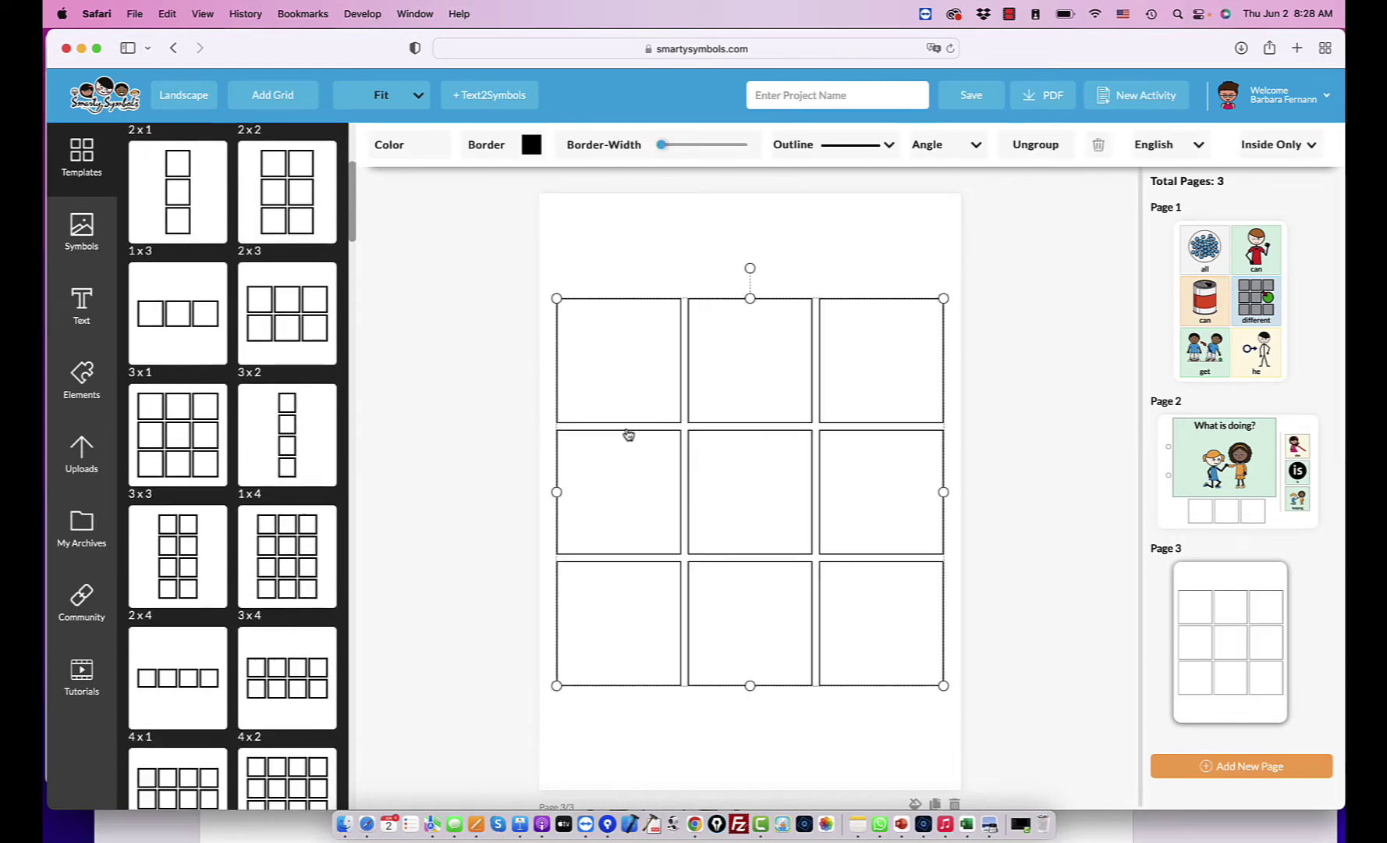
Place the "Help" symbol of the two girls in the first cell of the page 3 table.
left_click(71, 243)
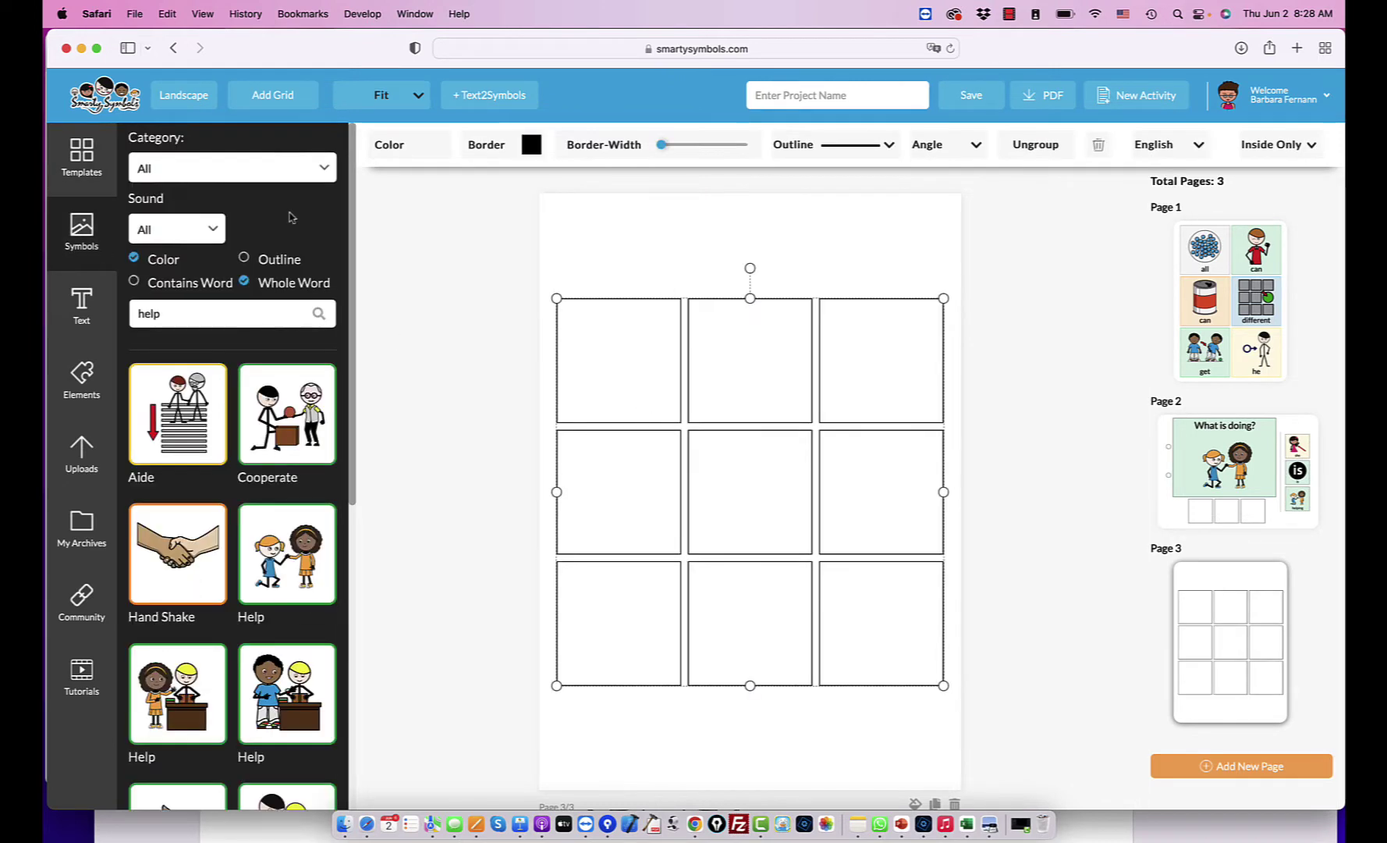
scroll(230, 437, "down", 3)
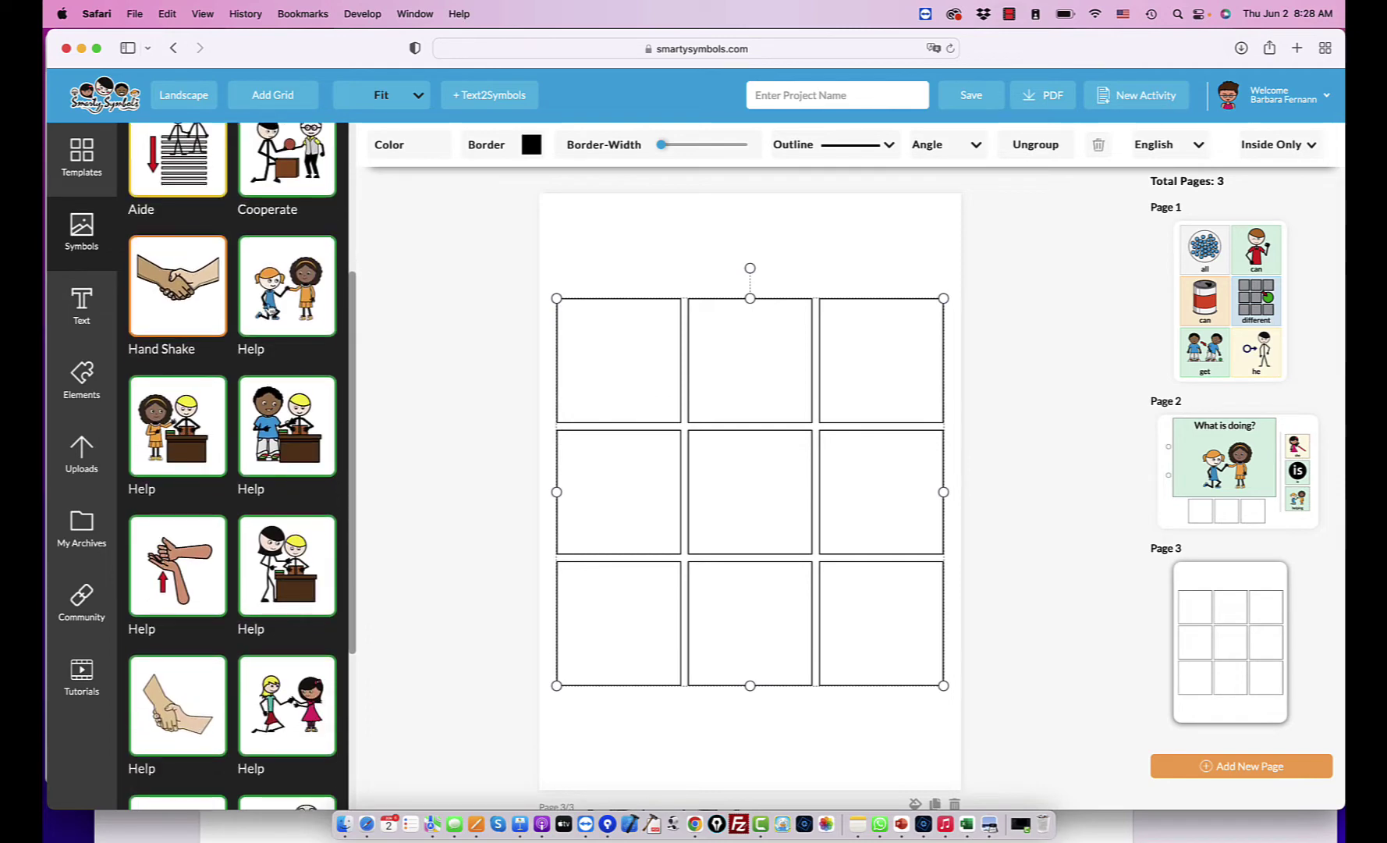
left_click_drag(269, 309, 581, 355)
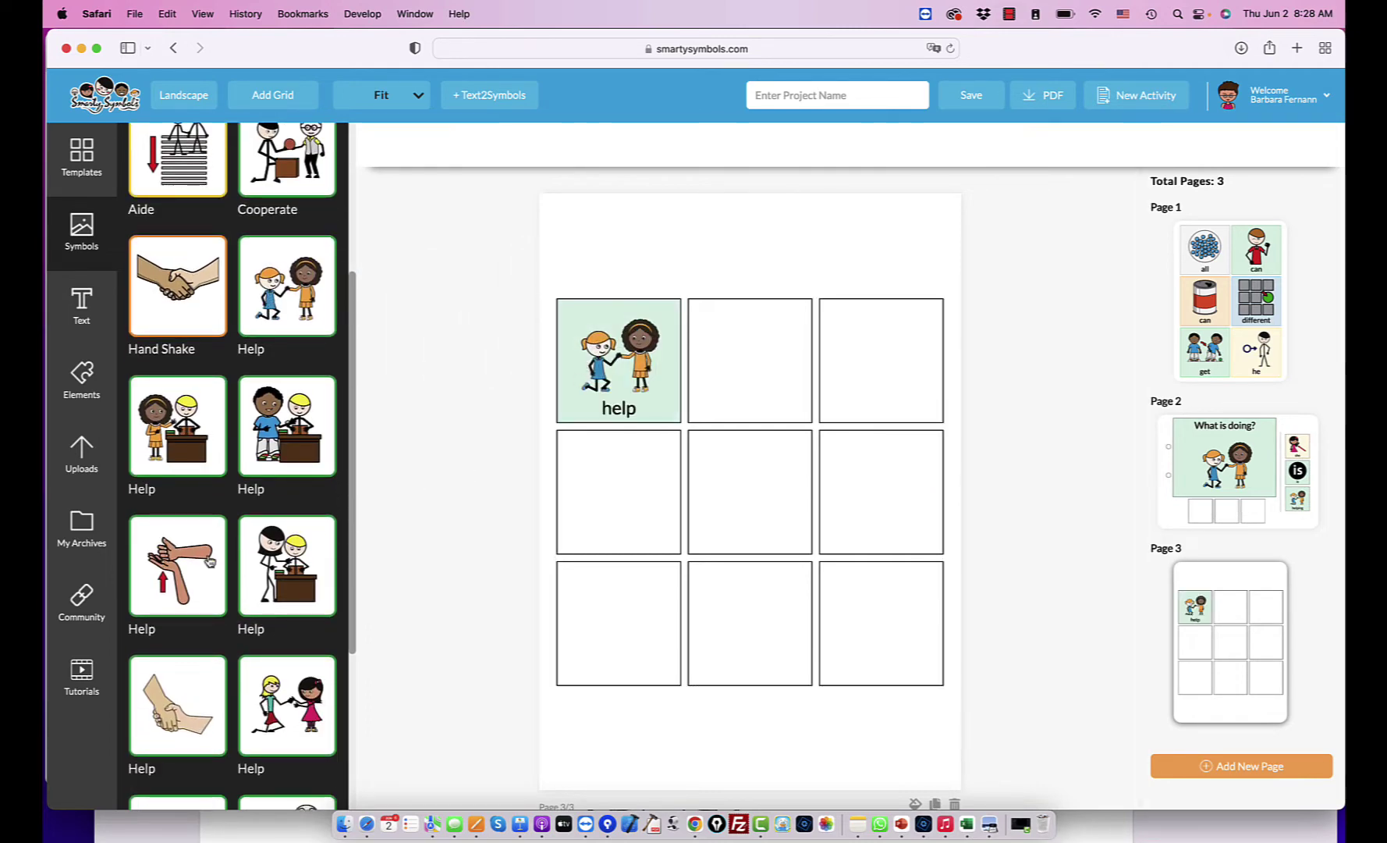
Clear the symbol search and filter the symbols by the Core Vocabulary category.
scroll(231, 468, "down", 5)
scroll(232, 468, "up", 10)
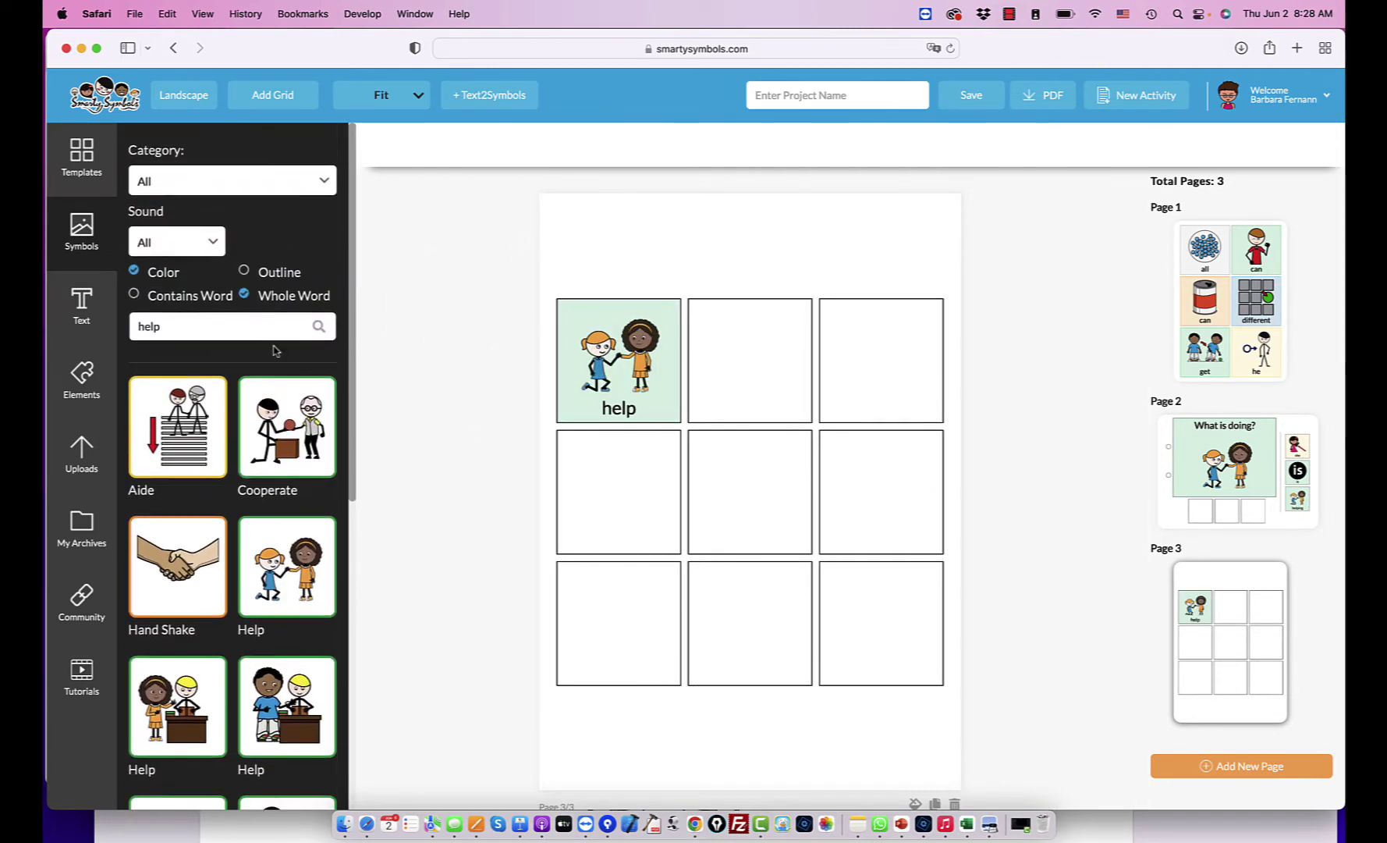
double_click(236, 313)
key("BackSpace")
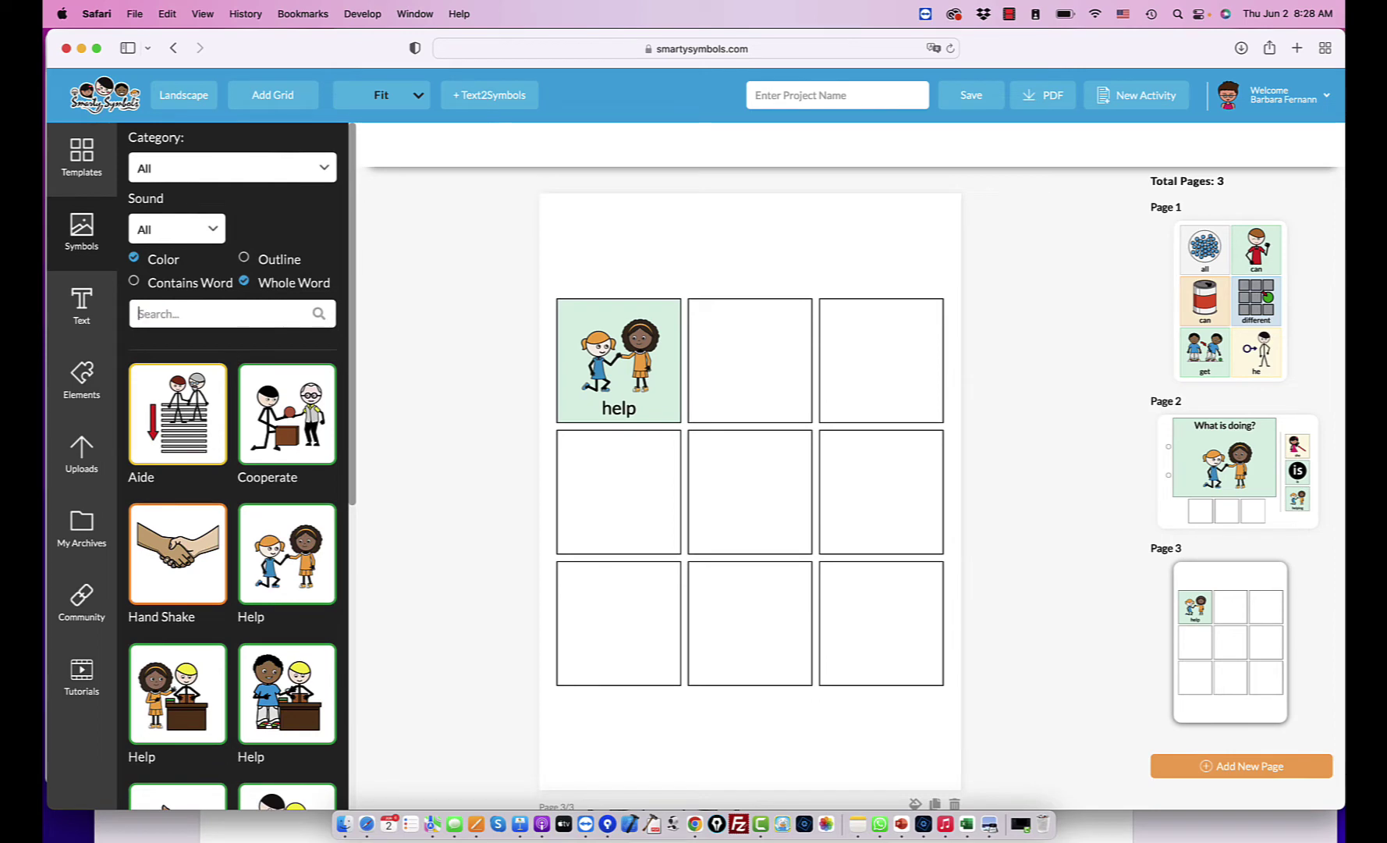
left_click(242, 171)
scroll(218, 691, "down", 4)
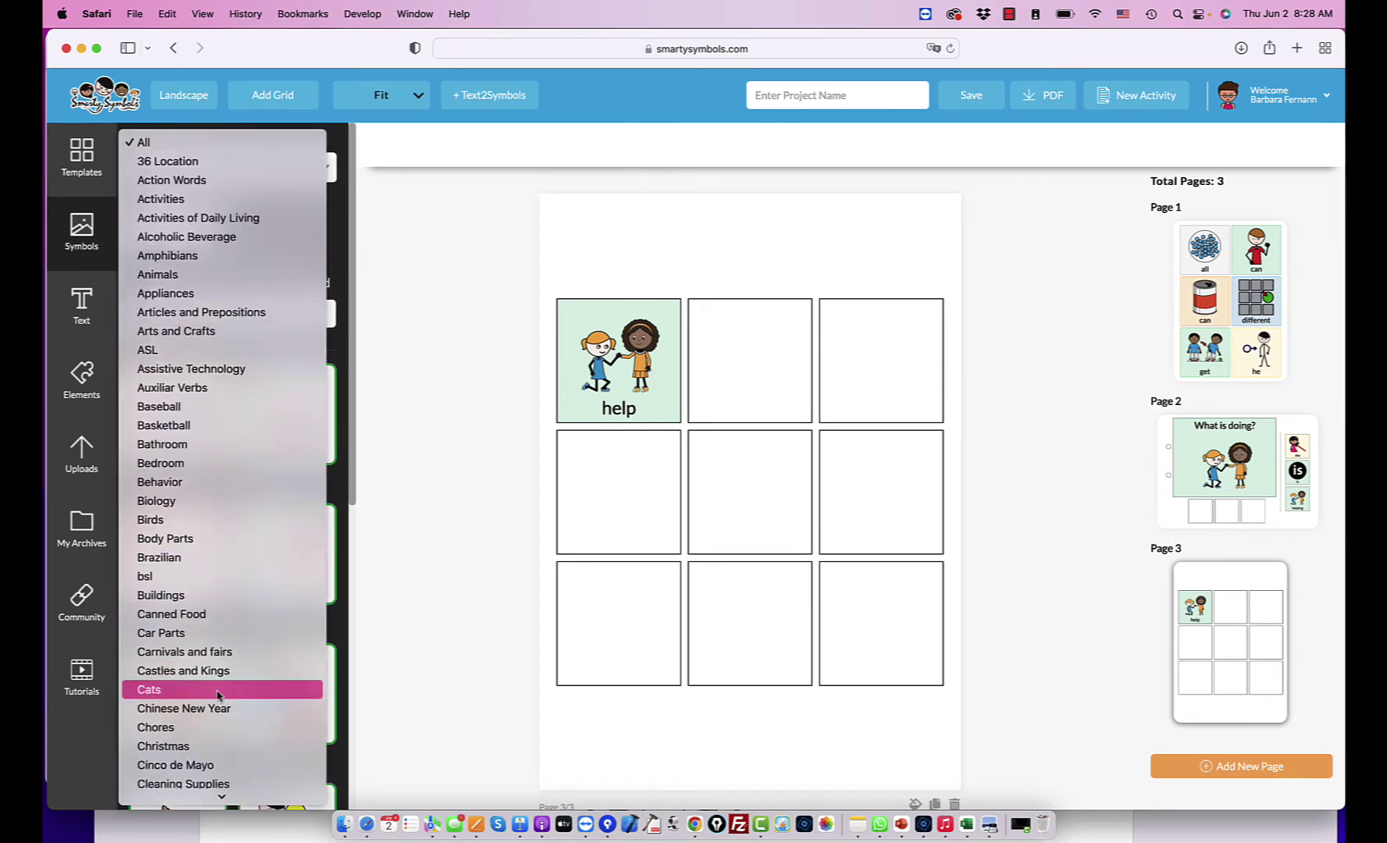
left_click(224, 707)
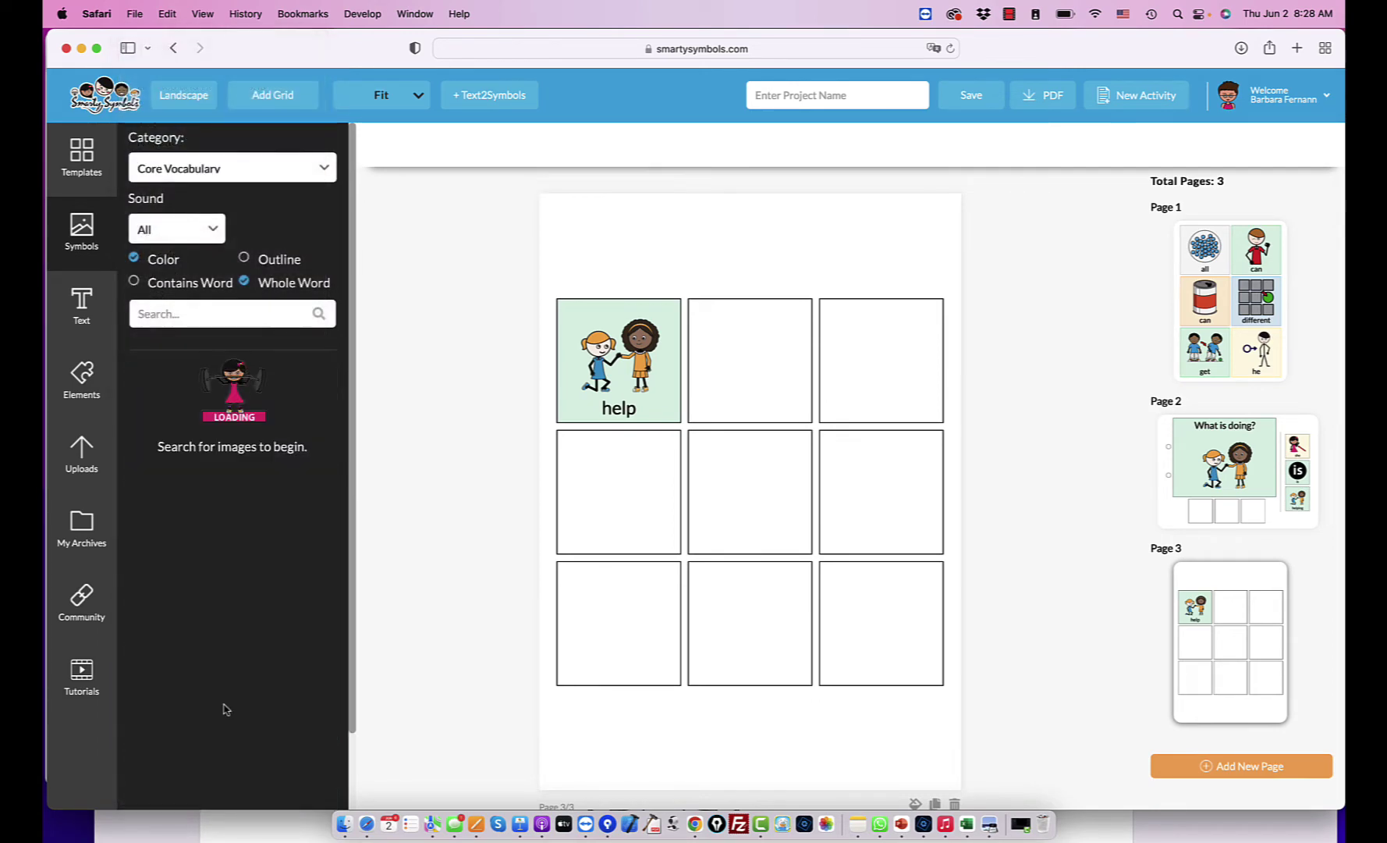
Place the "Apple" symbol in the first row's middle cell and "Bacon" in the second row's first cell.
scroll(265, 468, "down", 8)
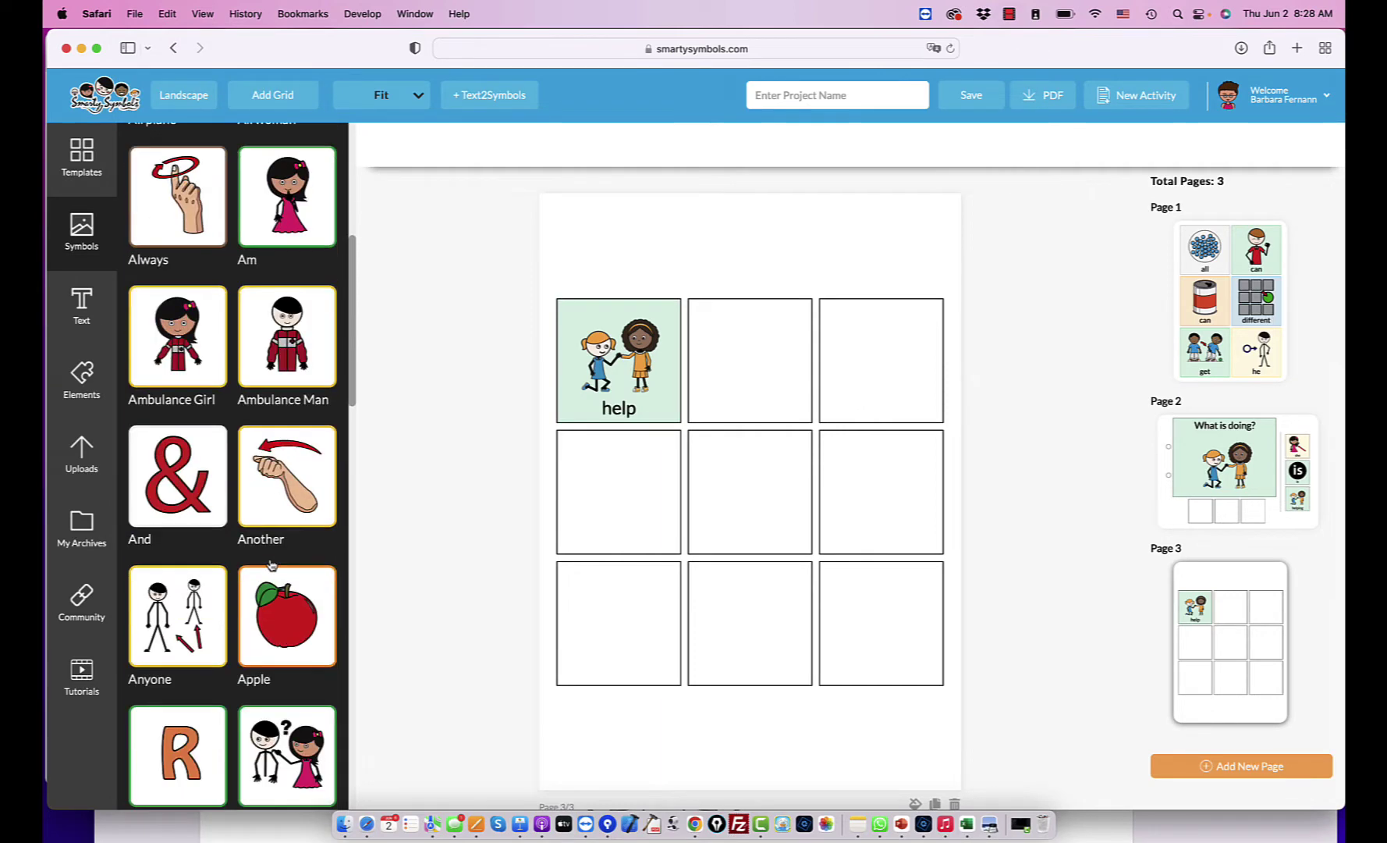
left_click_drag(279, 441, 748, 365)
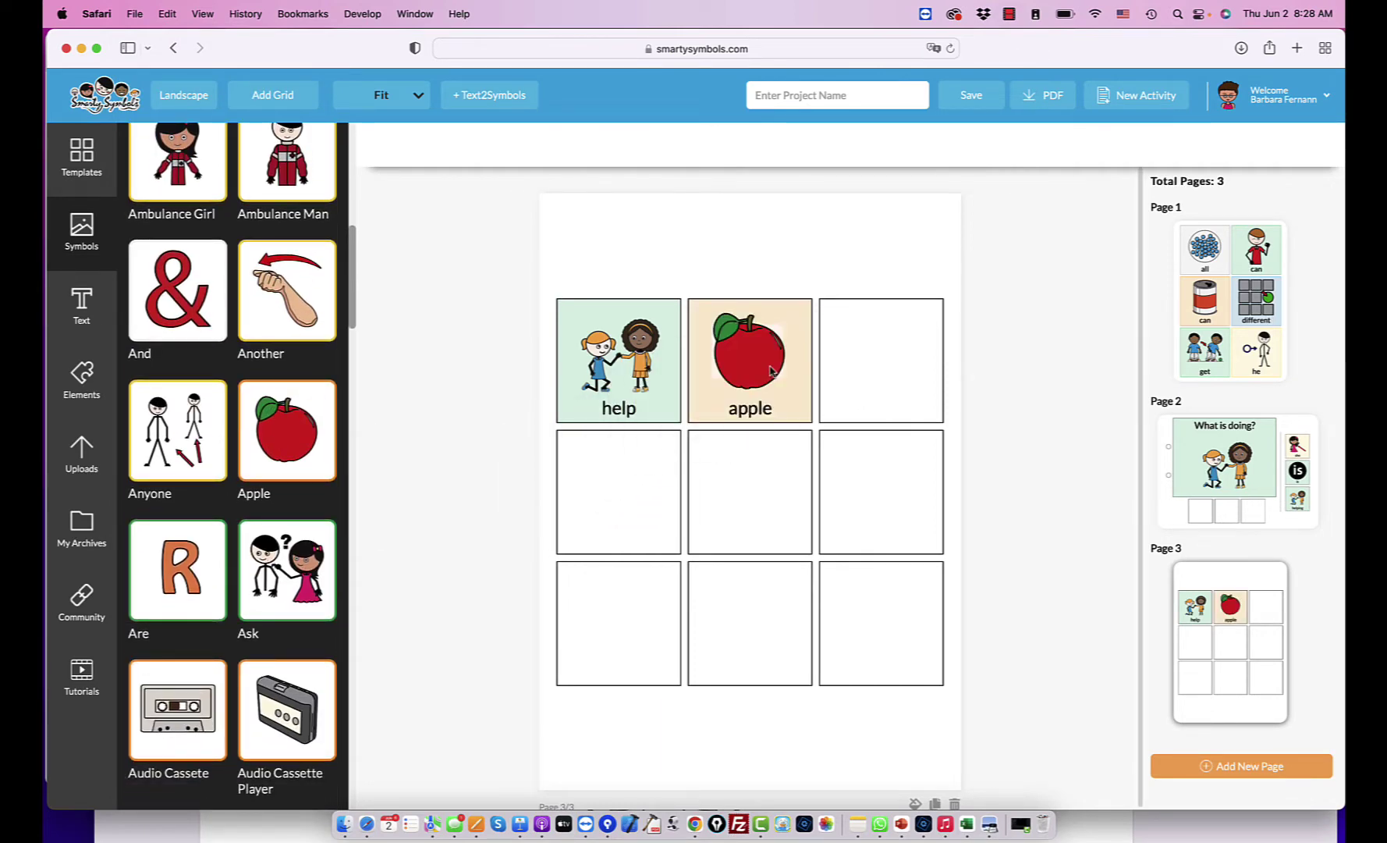
scroll(272, 550, "down", 3)
scroll(272, 550, "down", 4)
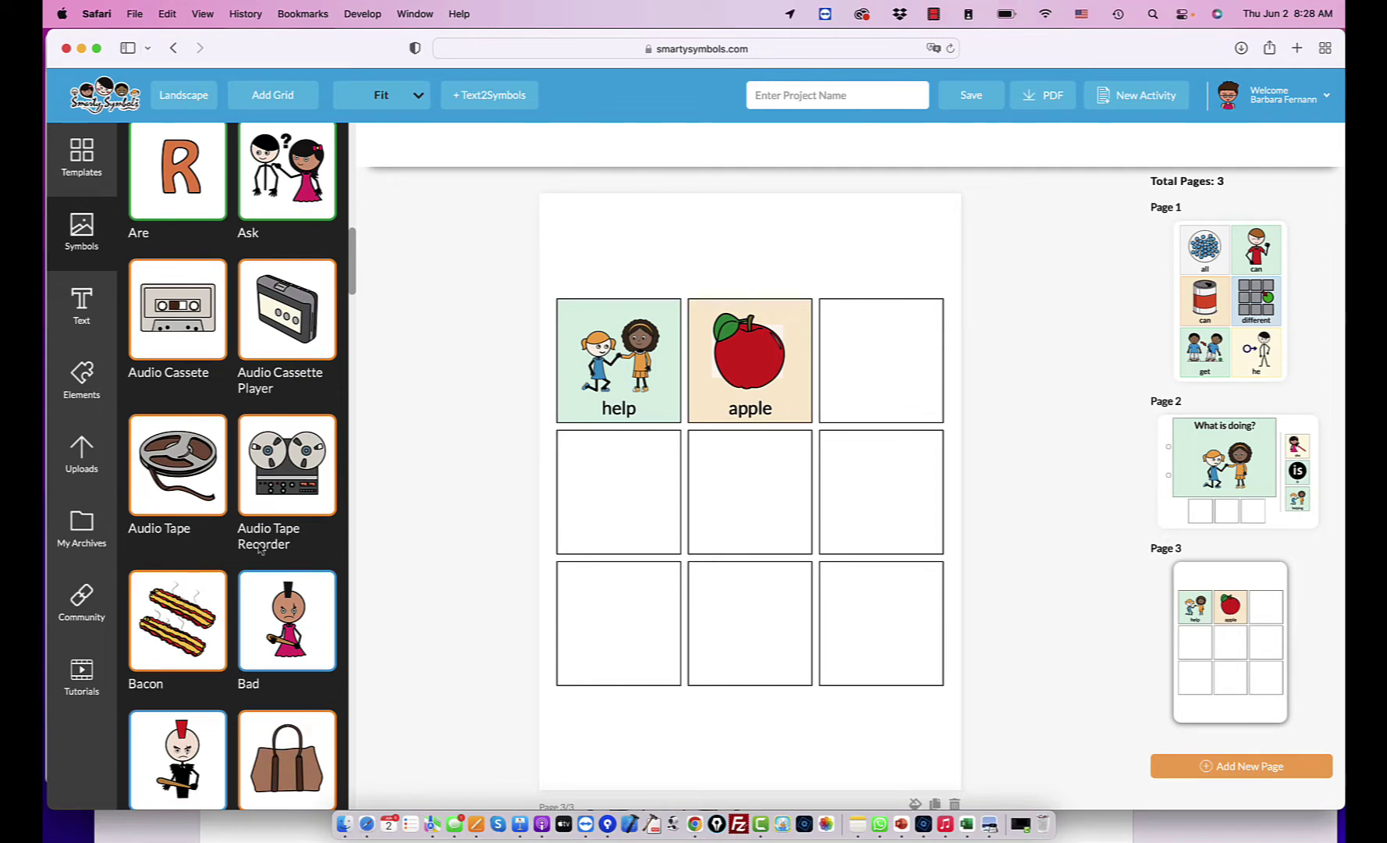
scroll(264, 460, "down", 2)
left_click_drag(180, 427, 616, 491)
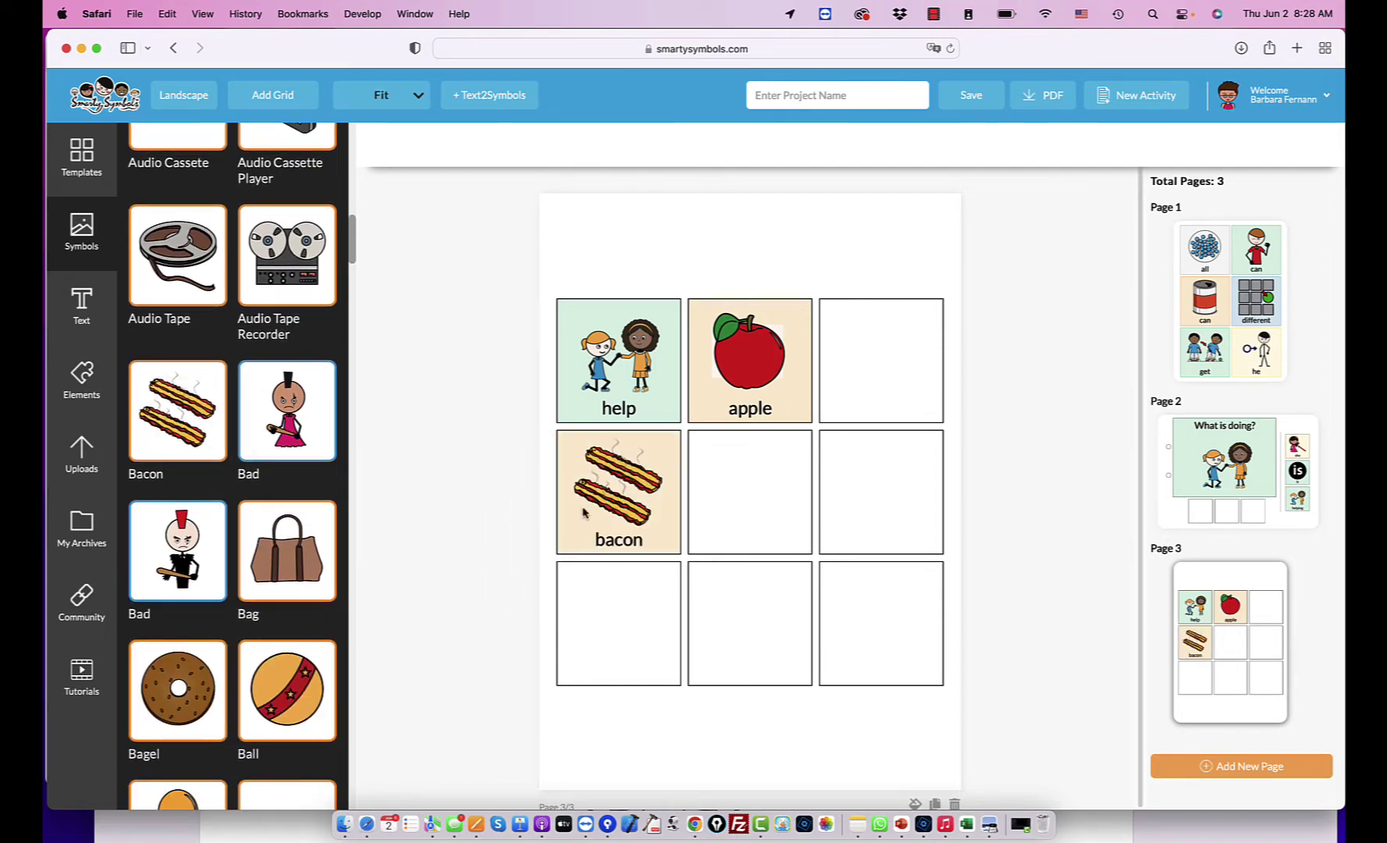
Place the "Ball" symbol in the table's centre cell and the pink-dress "Beautiful" symbol in the first row's last cell.
scroll(196, 613, "down", 5)
scroll(196, 612, "down", 2)
scroll(234, 468, "up", 4)
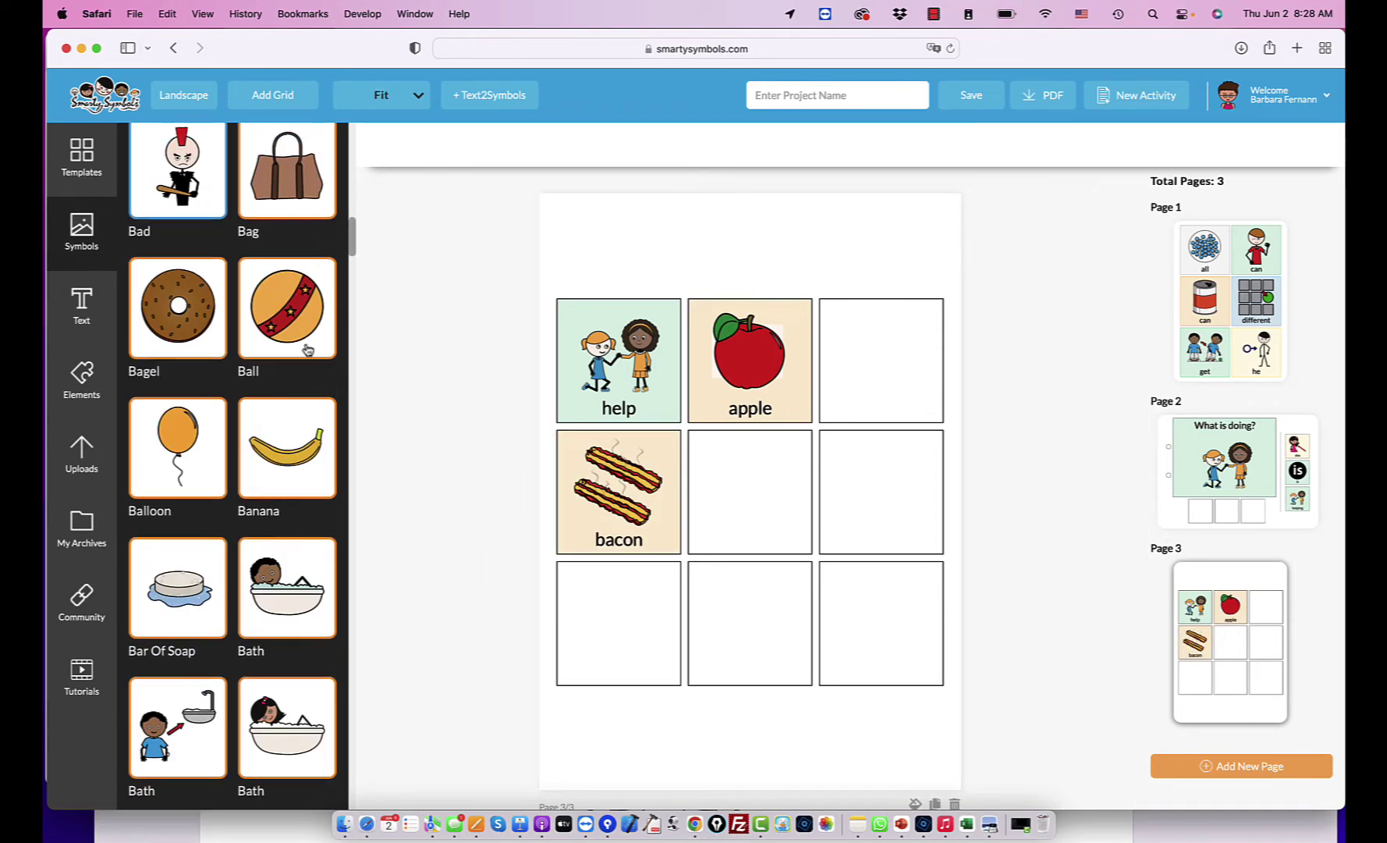
left_click_drag(303, 318, 768, 493)
scroll(233, 529, "down", 8)
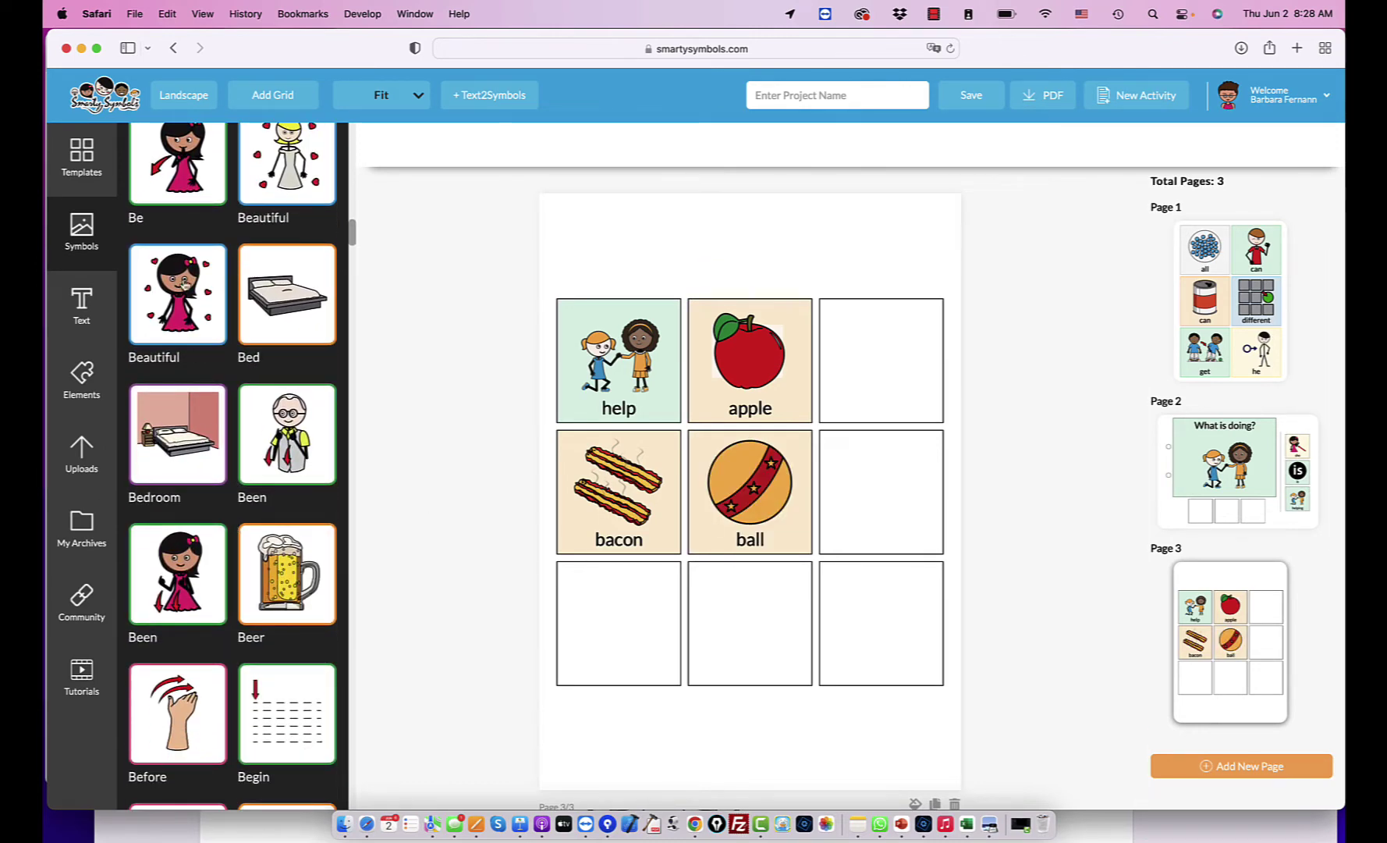
left_click_drag(184, 284, 880, 366)
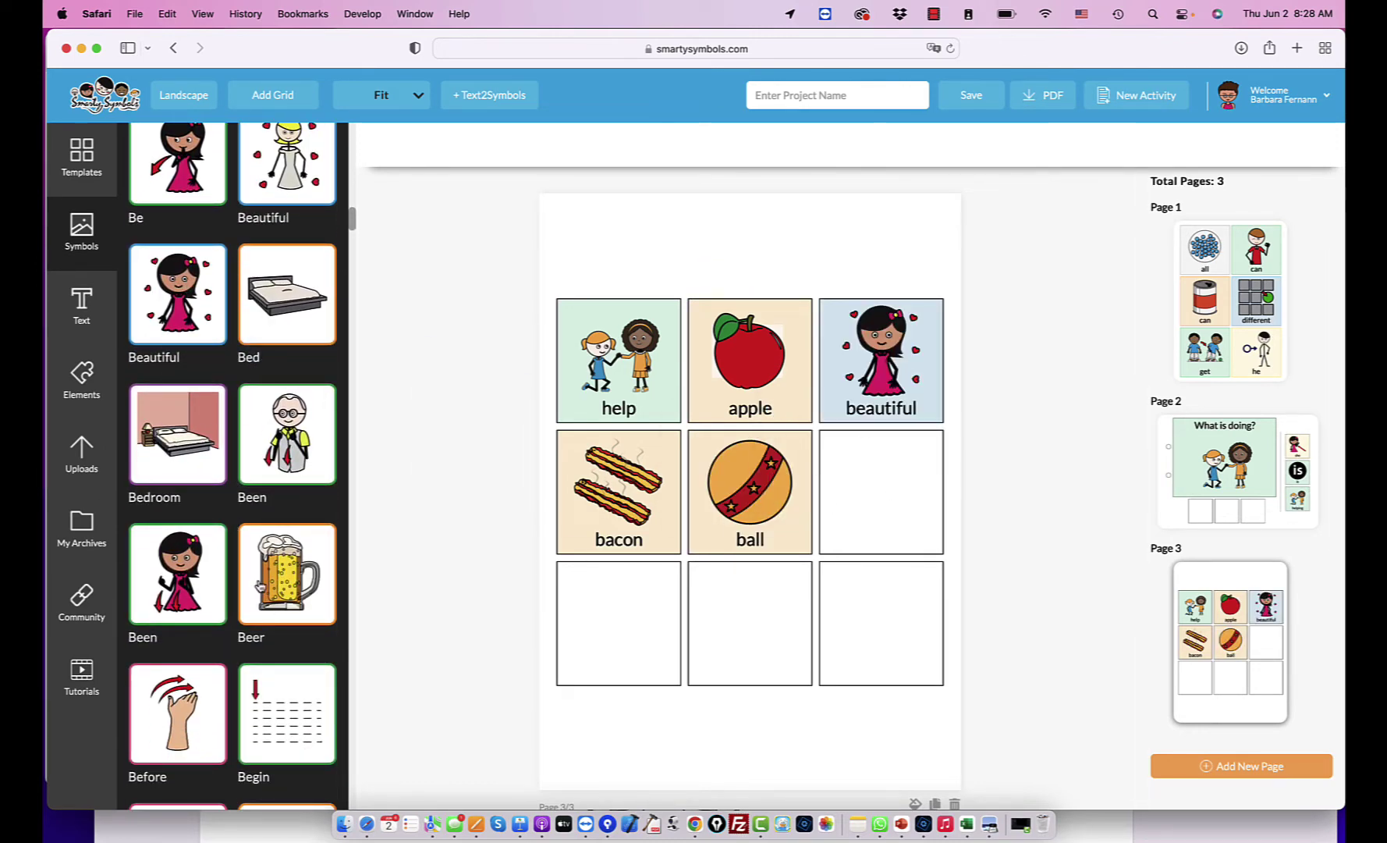
Place the "Between" symbol in the second row's last cell and "Birthday" in the third row's first cell.
scroll(260, 585, "down", 7)
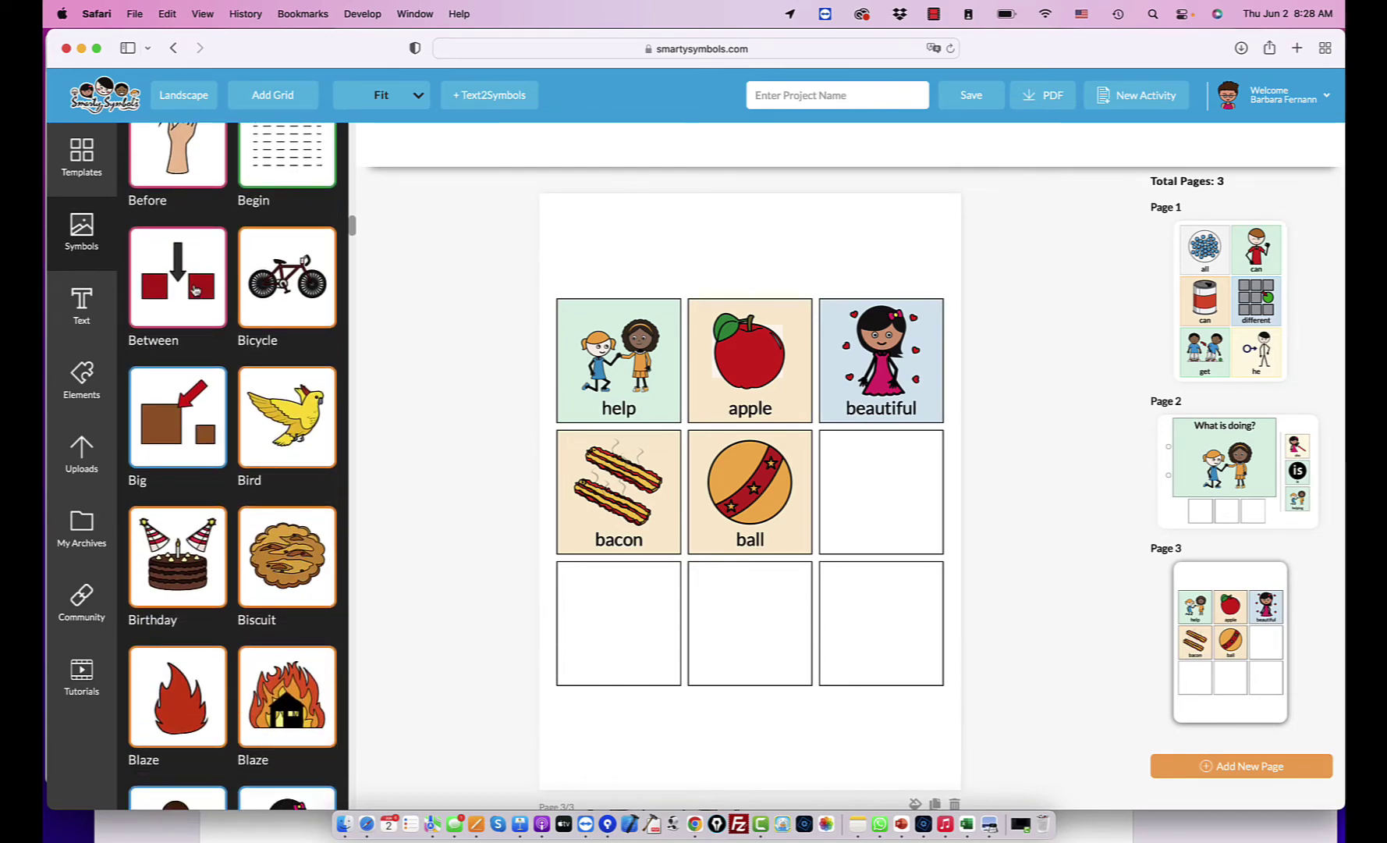
left_click_drag(195, 289, 866, 491)
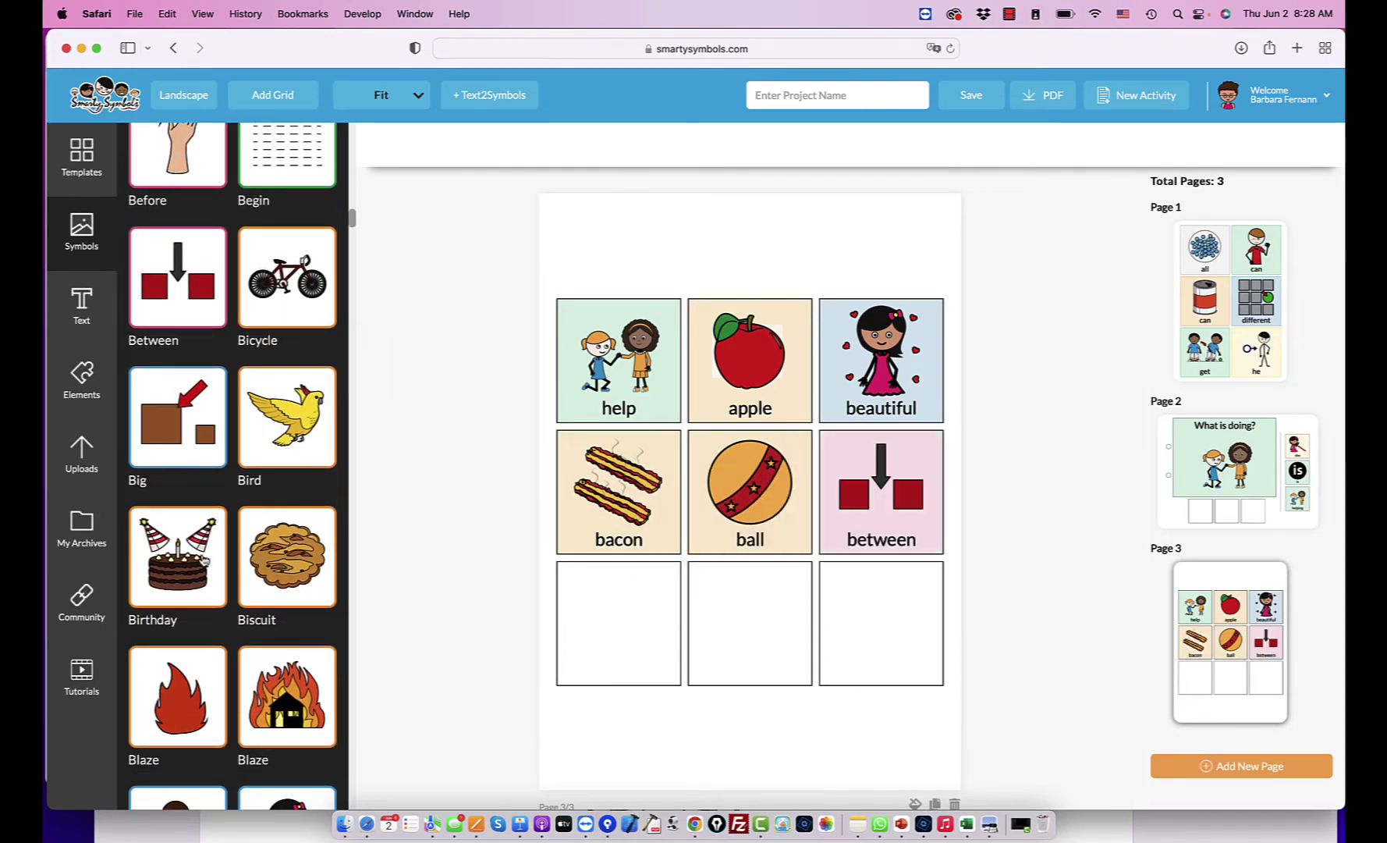
left_click_drag(205, 559, 618, 628)
scroll(301, 581, "down", 5)
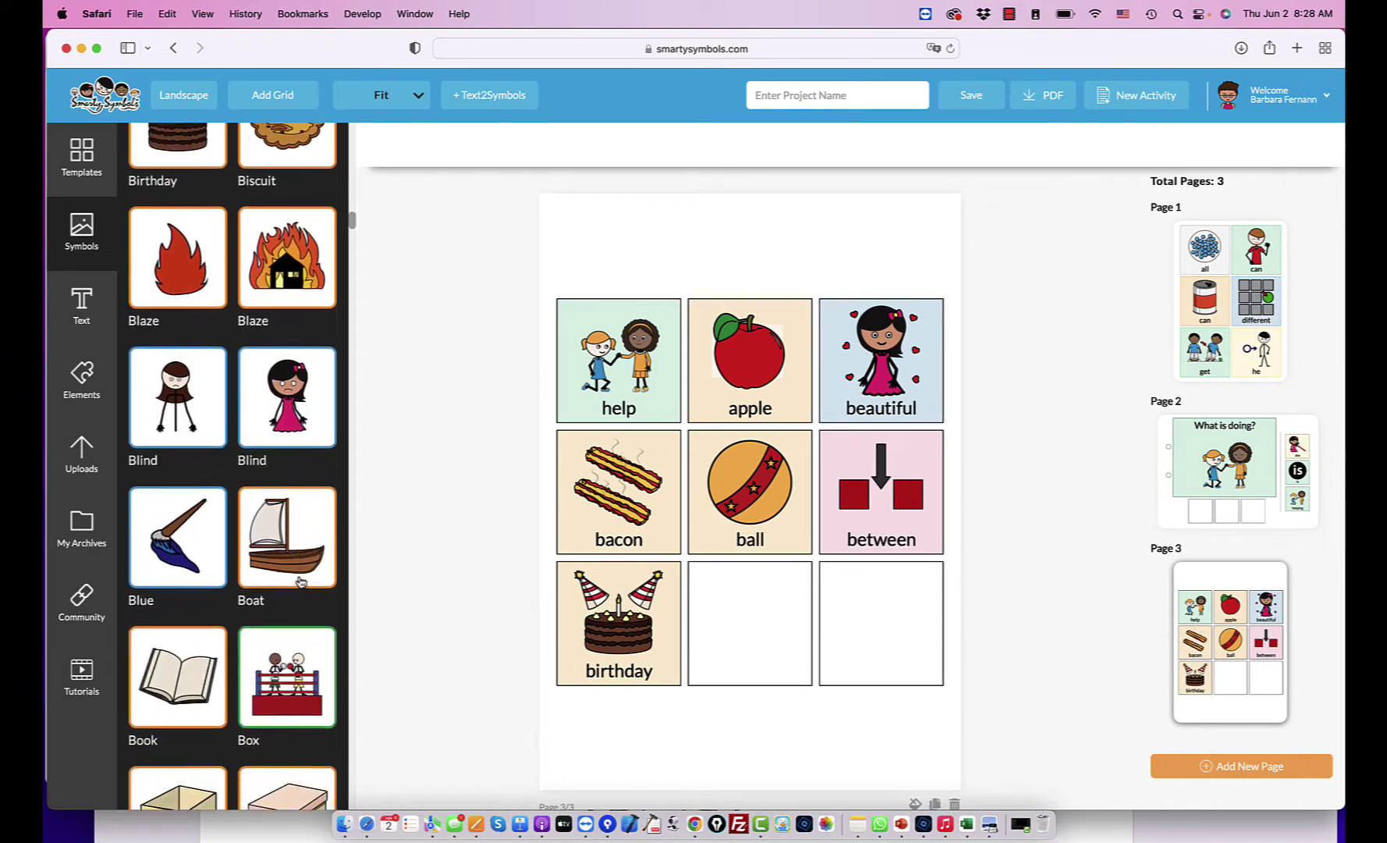
Place the "Brother" symbol with the two dark-skinned figures in the third row's middle cell and "Brush" in its last cell.
scroll(281, 578, "down", 5)
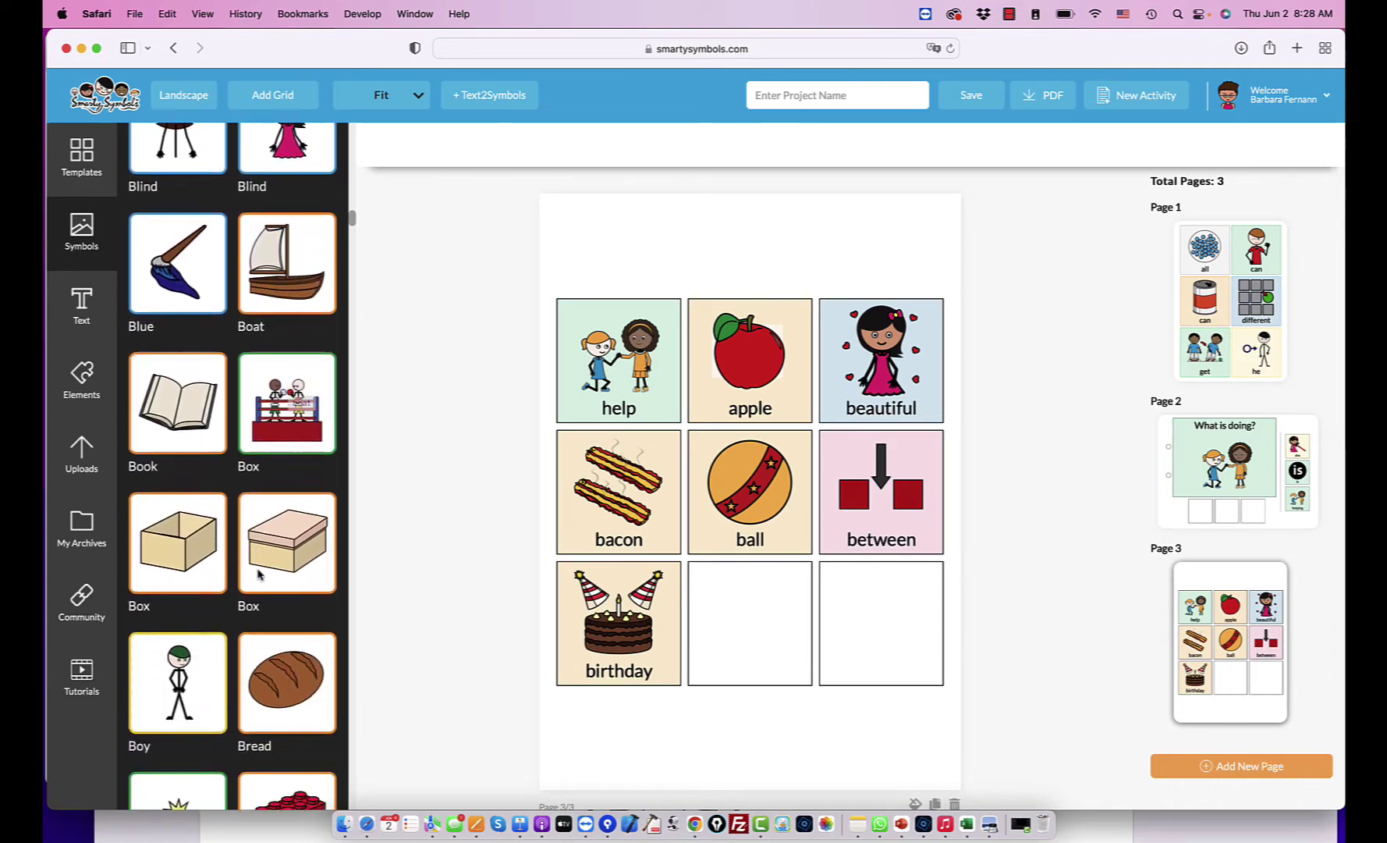
scroll(260, 575, "down", 7)
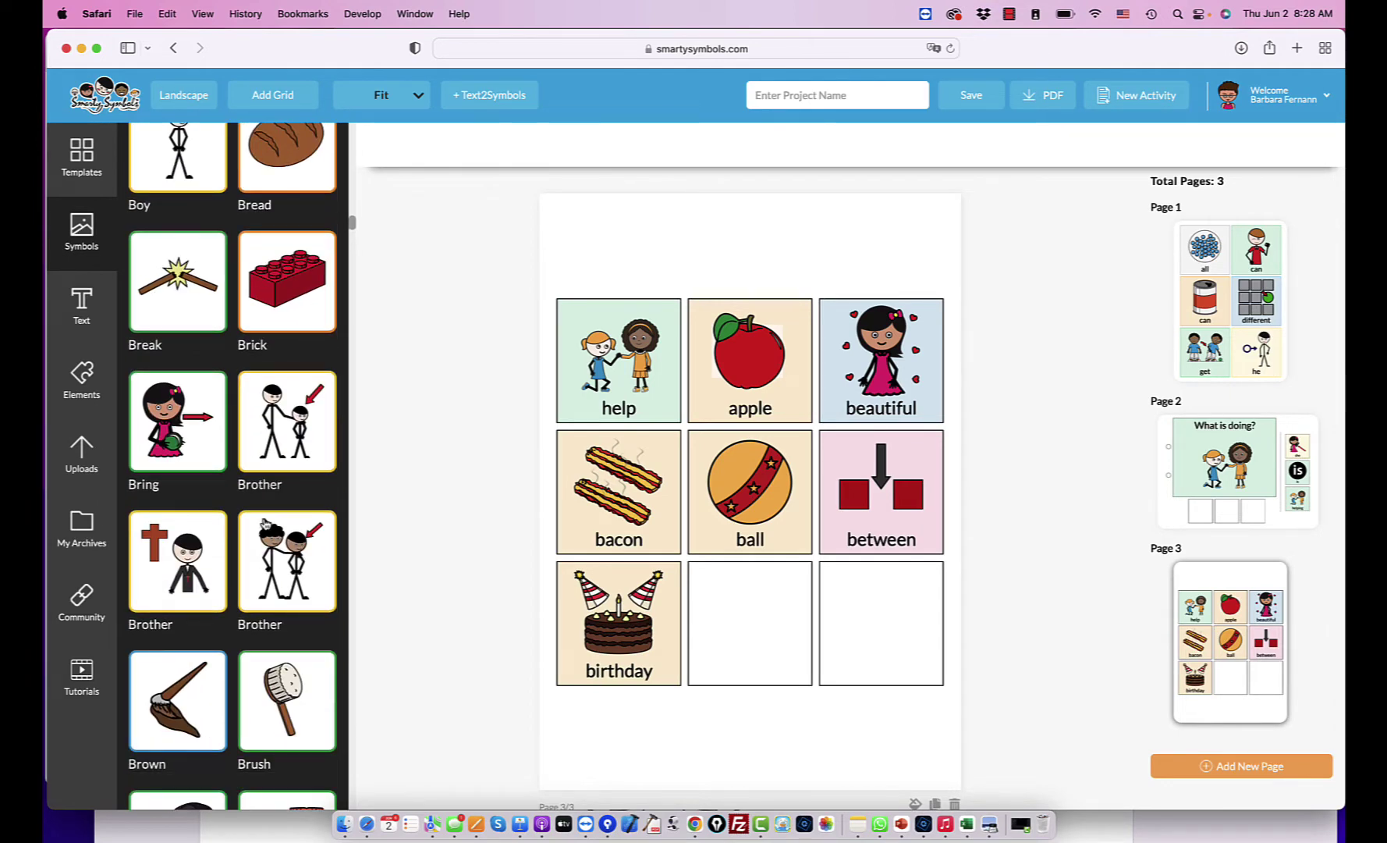
left_click_drag(286, 586, 763, 665)
scroll(304, 508, "down", 5)
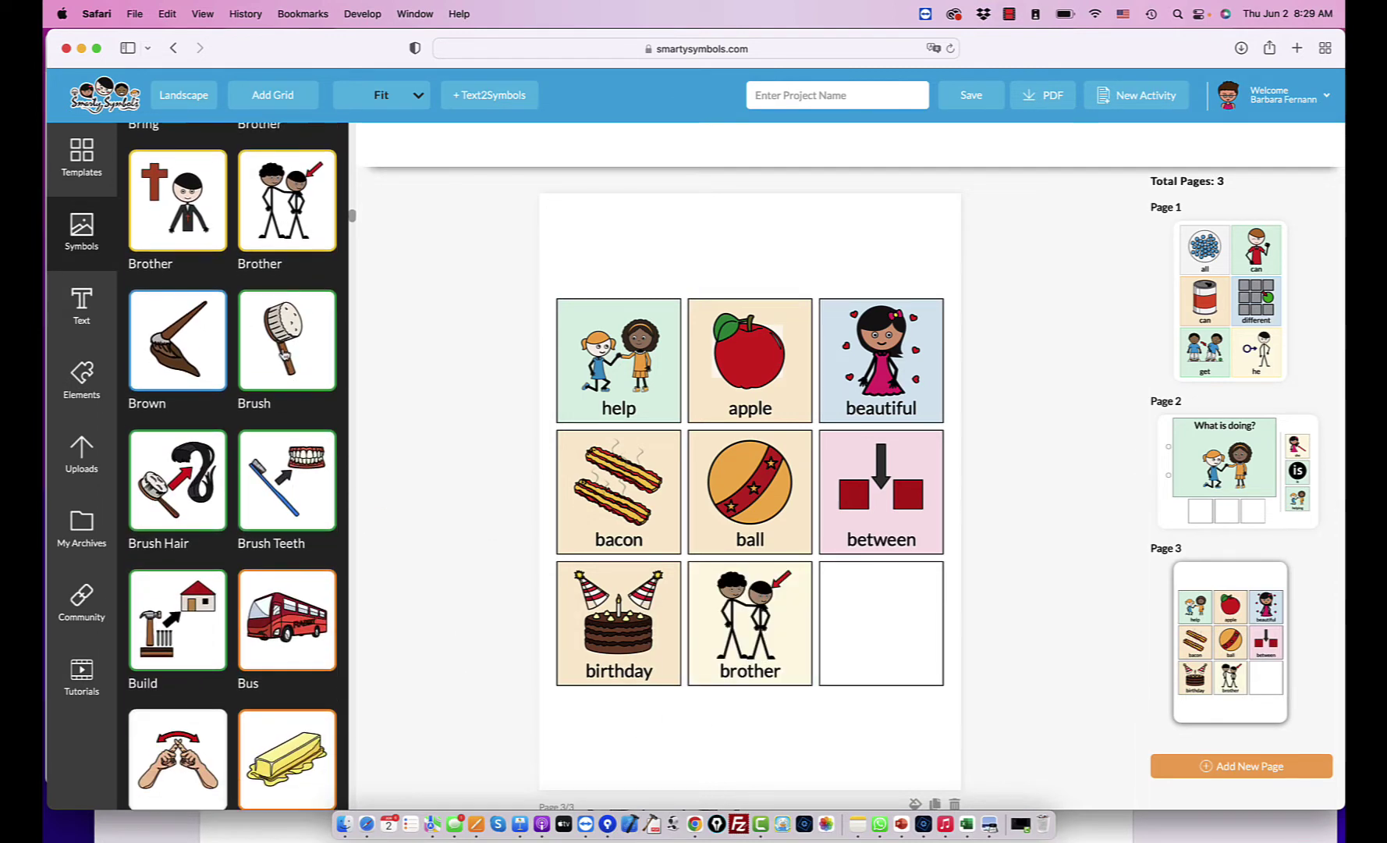
mouse_move(285, 355)
left_mouse_down()
mouse_move(517, 480)
mouse_move(909, 621)
left_mouse_up()
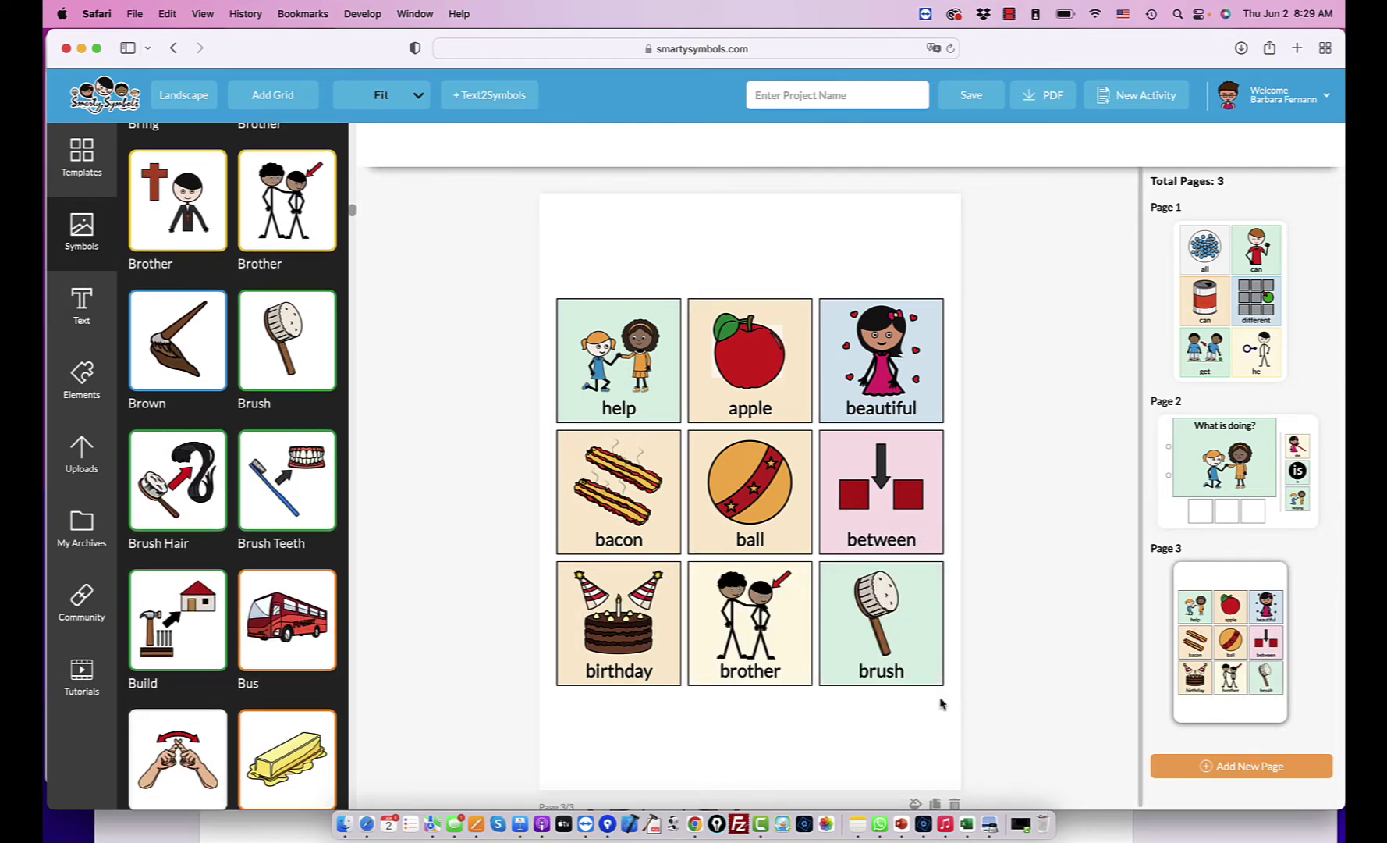
Translate the labels of all nine symbols in the page 3 table to Spanish.
left_click_drag(951, 705, 540, 278)
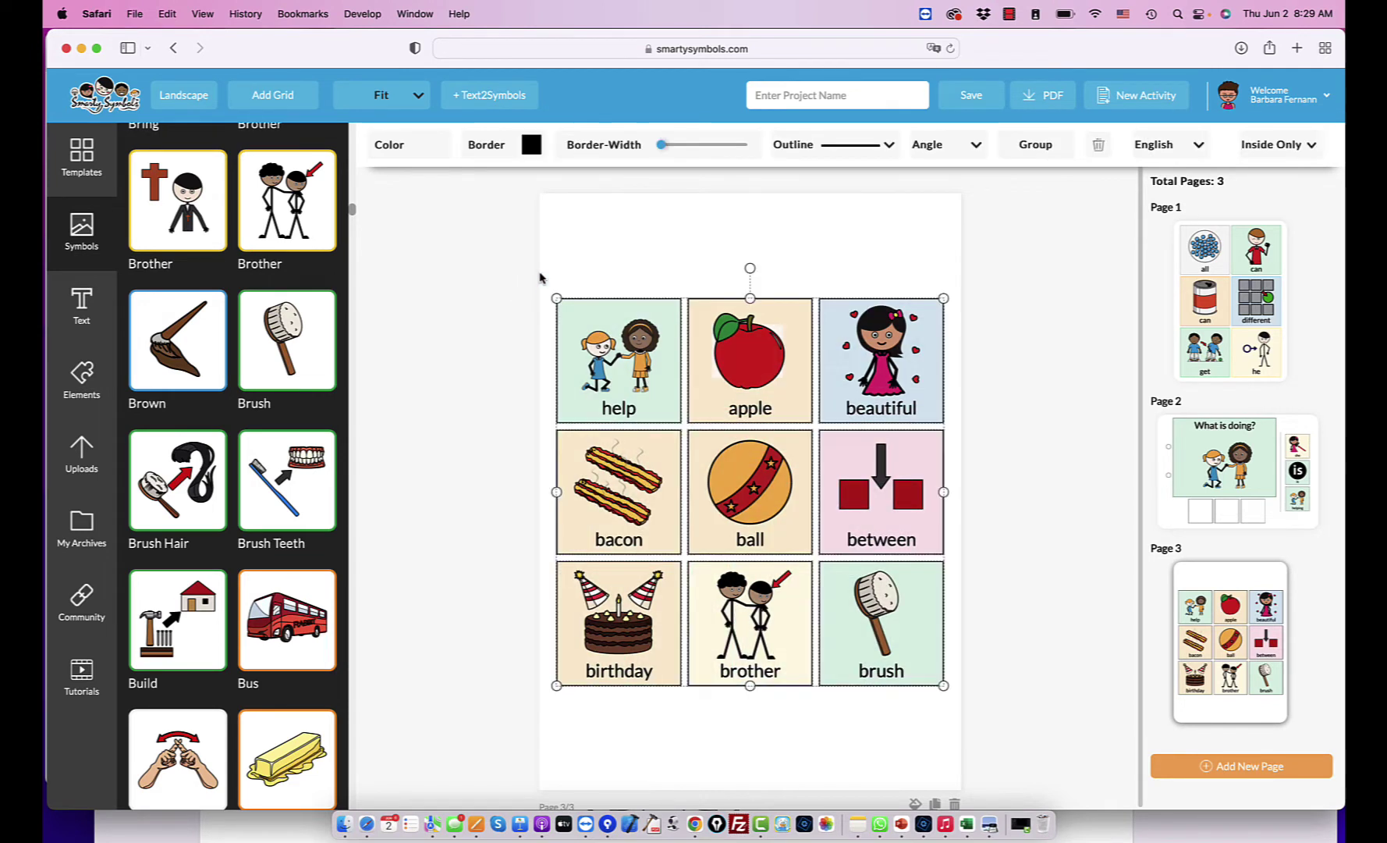
left_click(1177, 145)
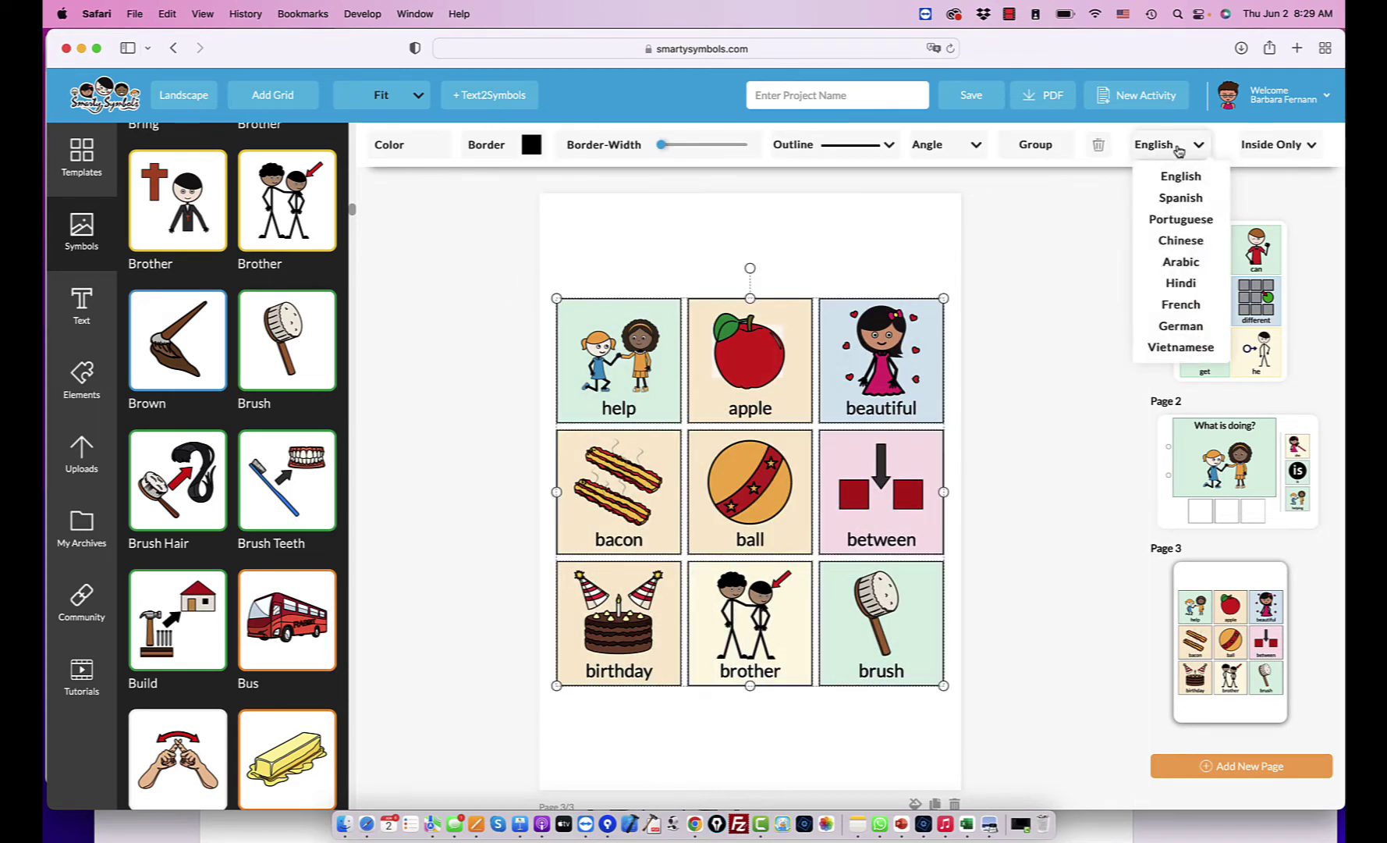
left_click(1193, 200)
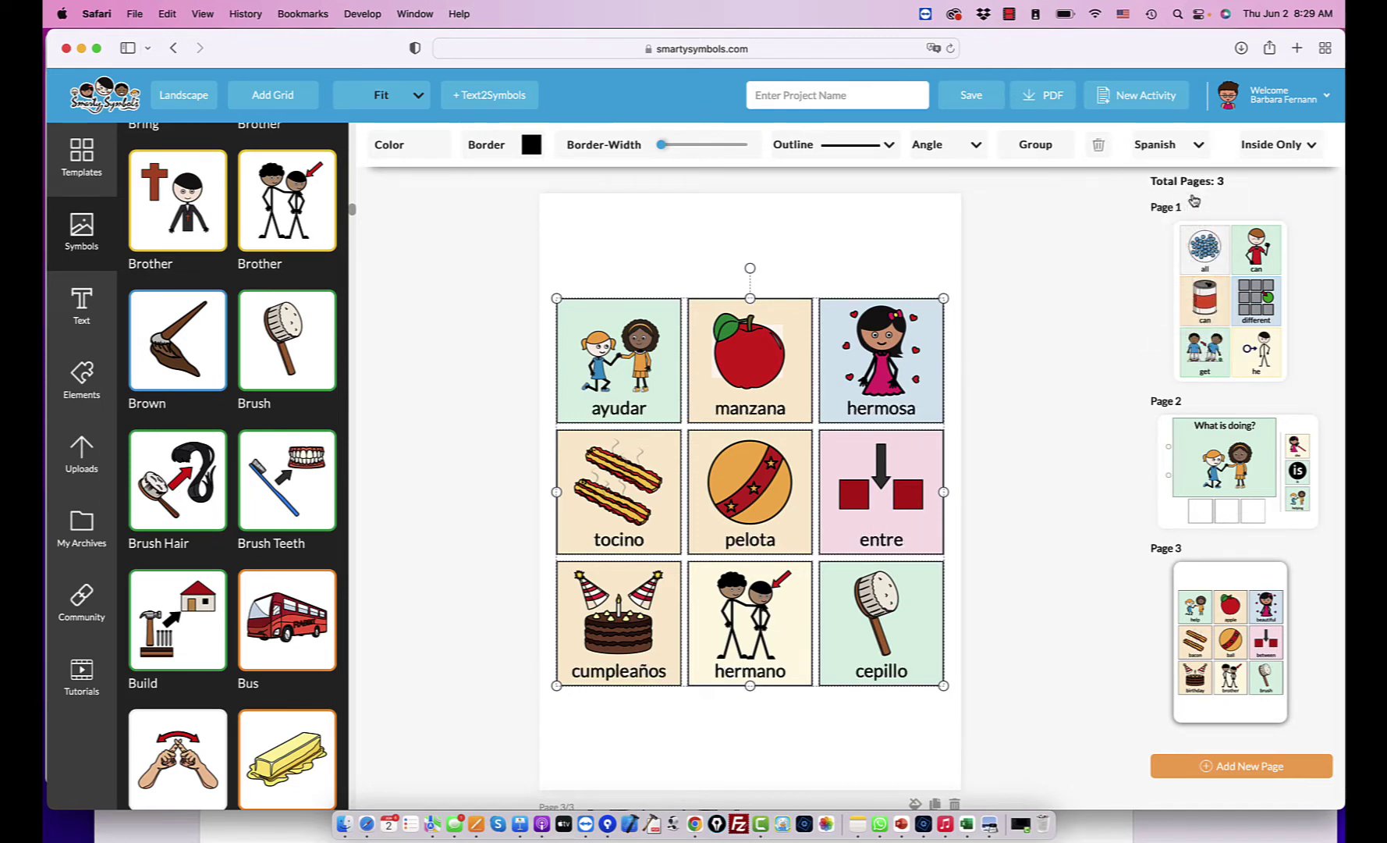
left_click(842, 233)
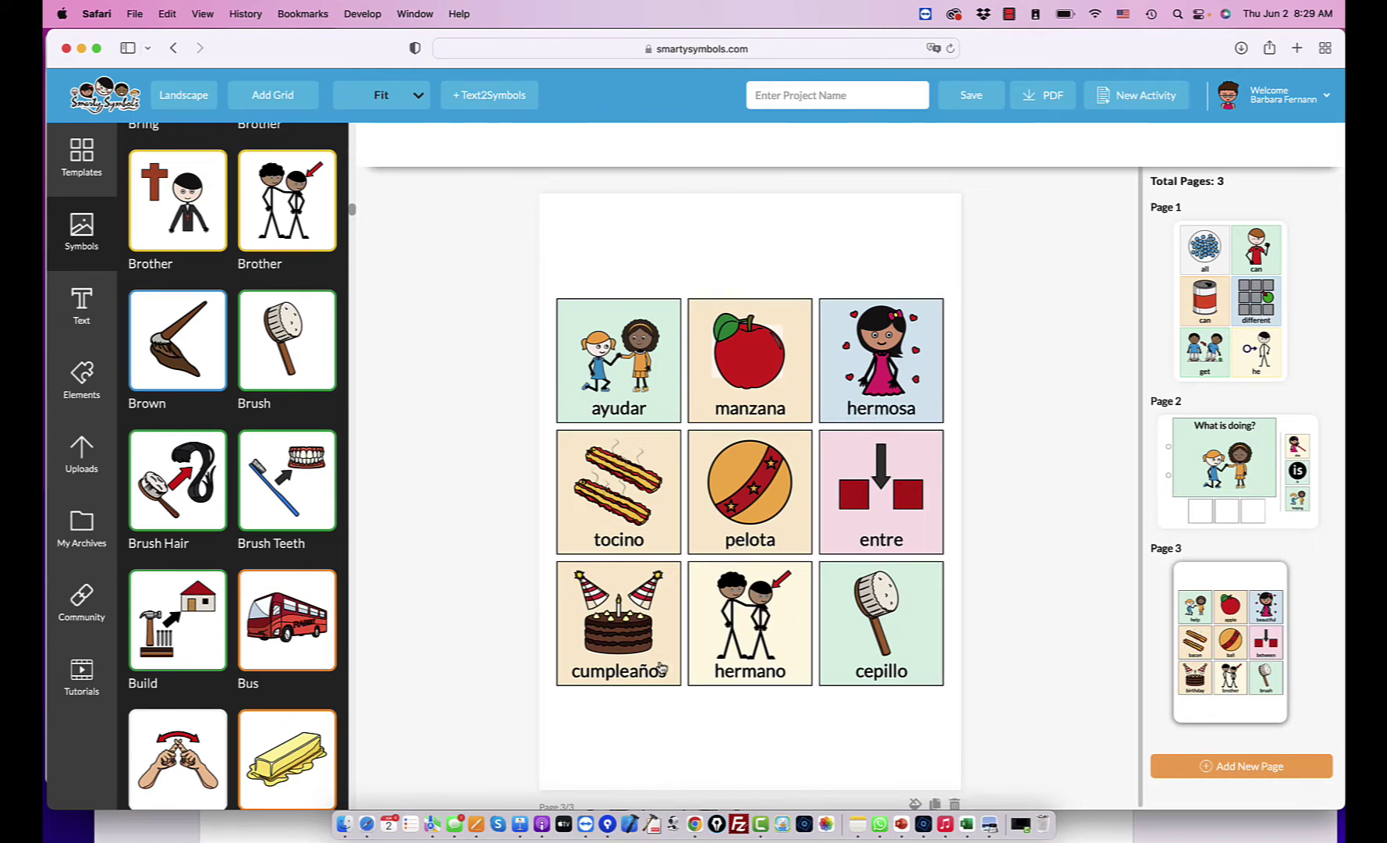
left_click(880, 683)
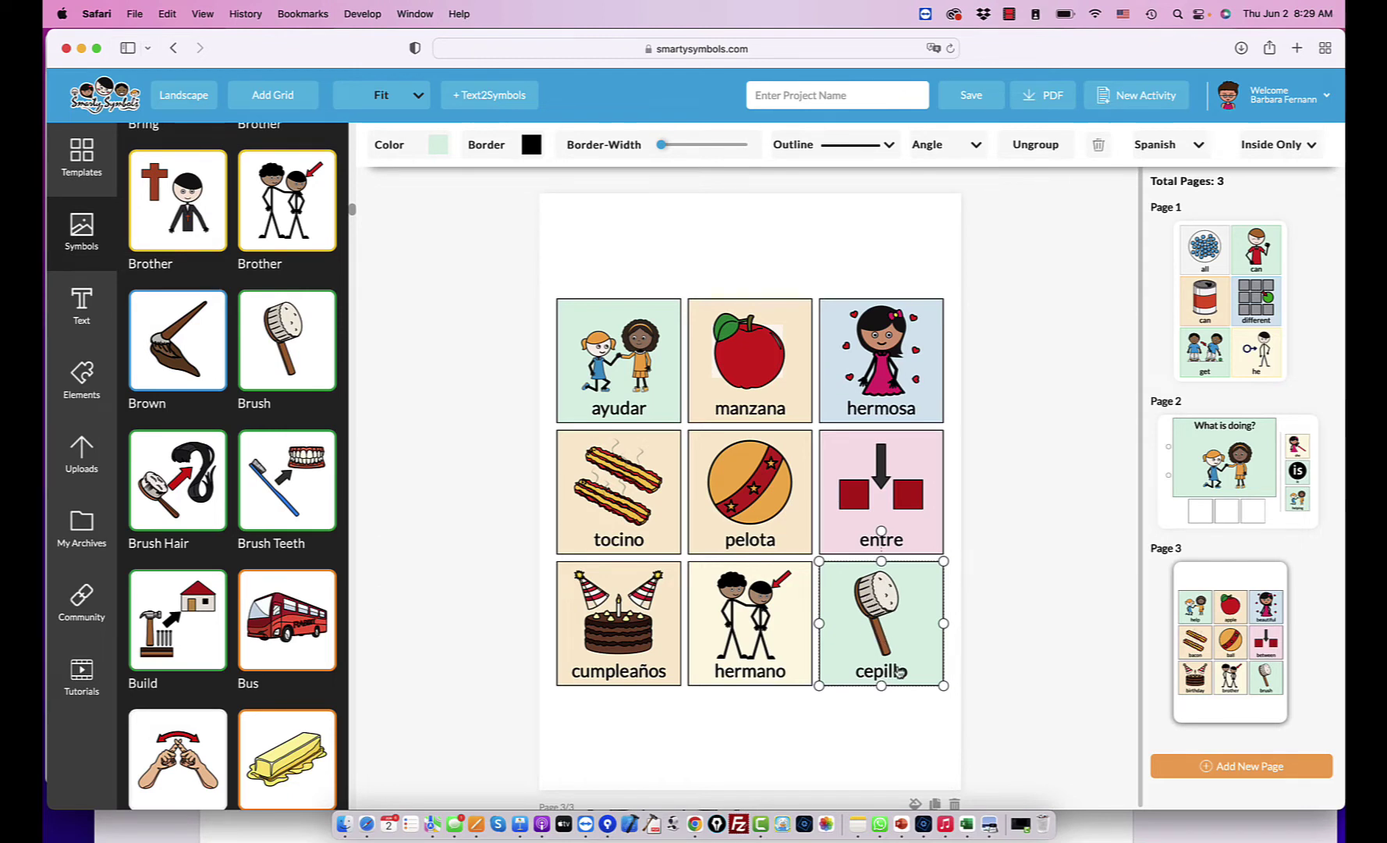
left_click(746, 264)
Look over page 2, return to page 1, and start the project name with "My".
left_click(1240, 488)
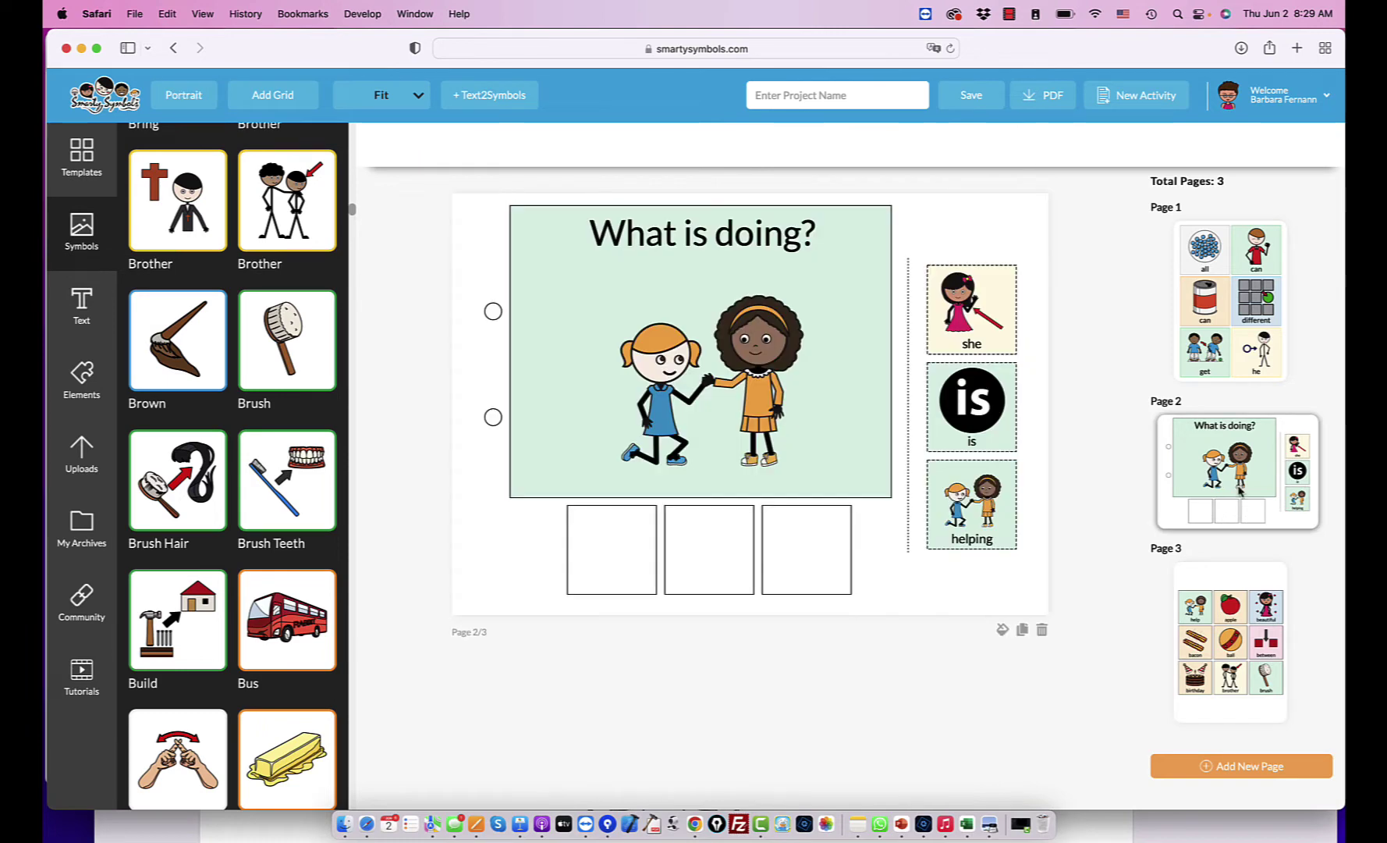
left_click(1239, 570)
left_click(1229, 290)
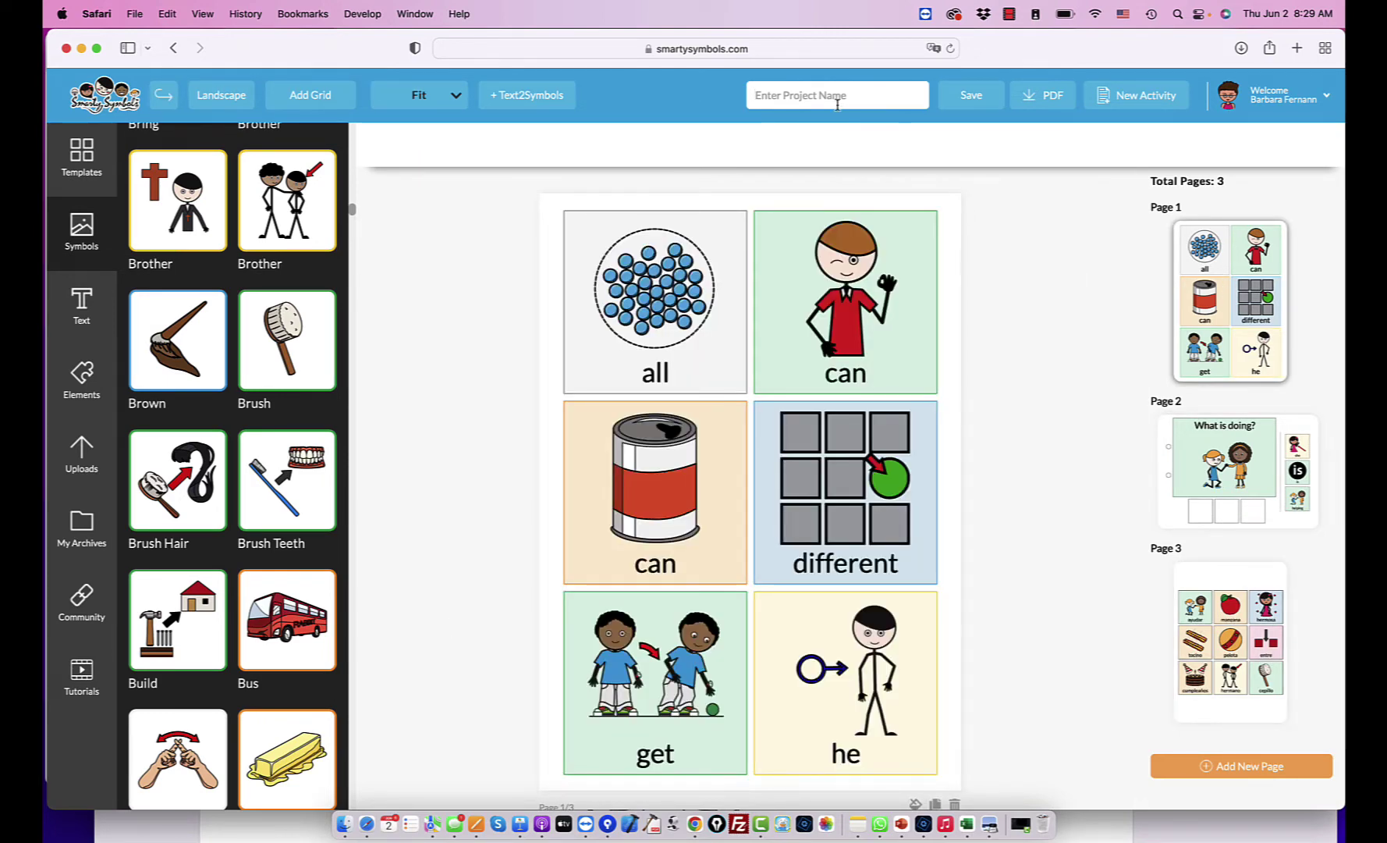
type("My")
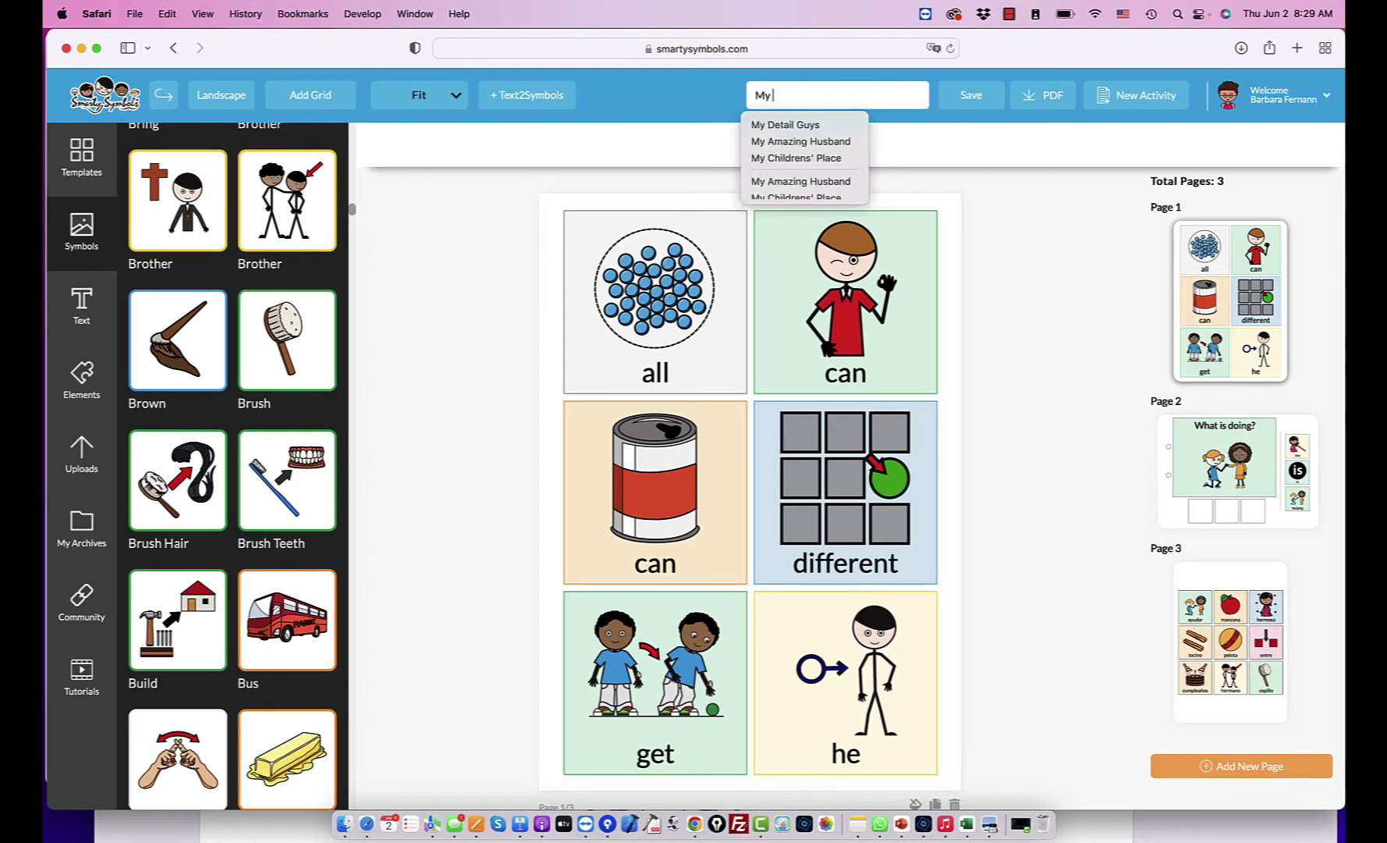
left_click(1009, 13)
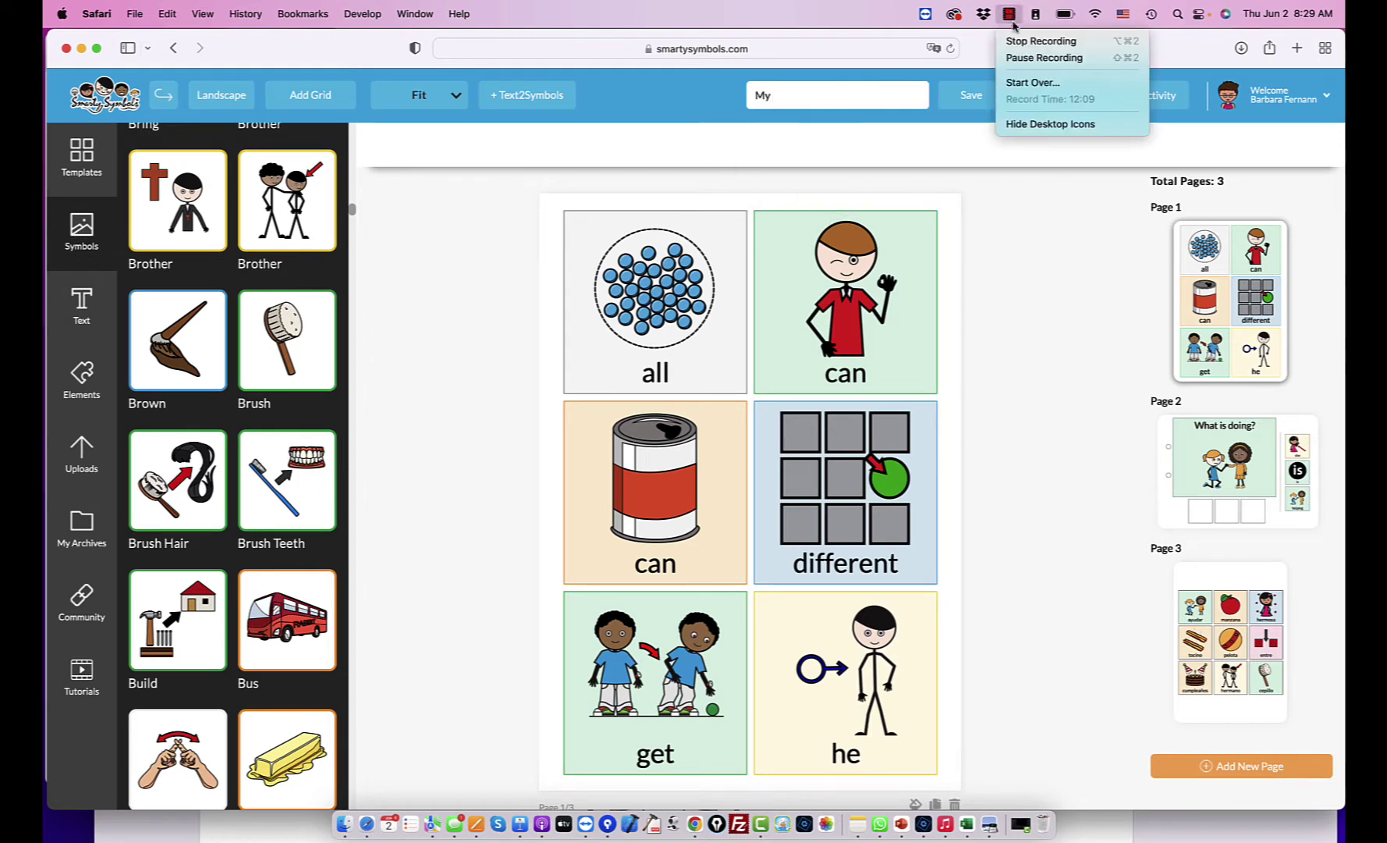
left_click(1029, 59)
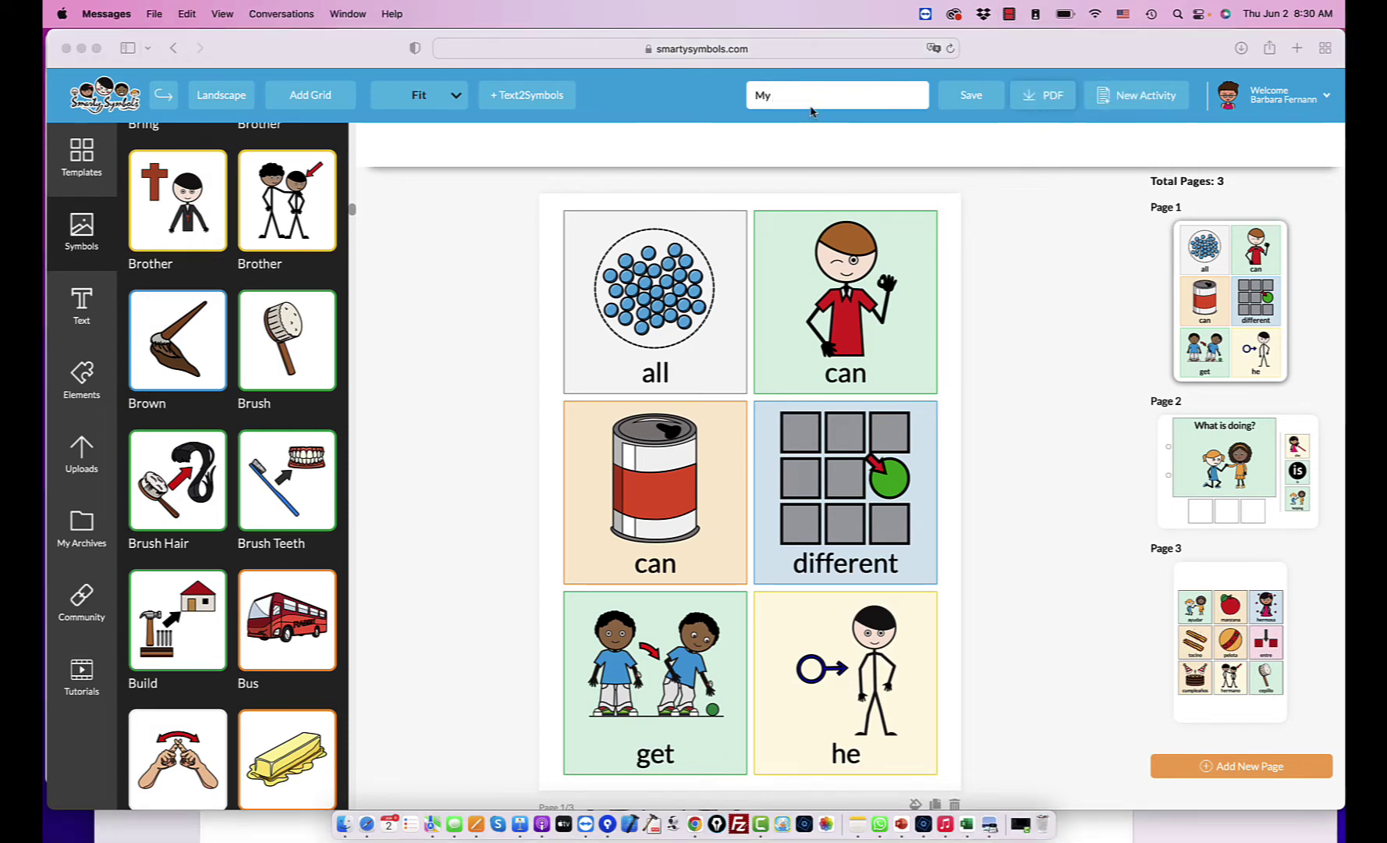
left_click(1012, 18)
left_click(1012, 17)
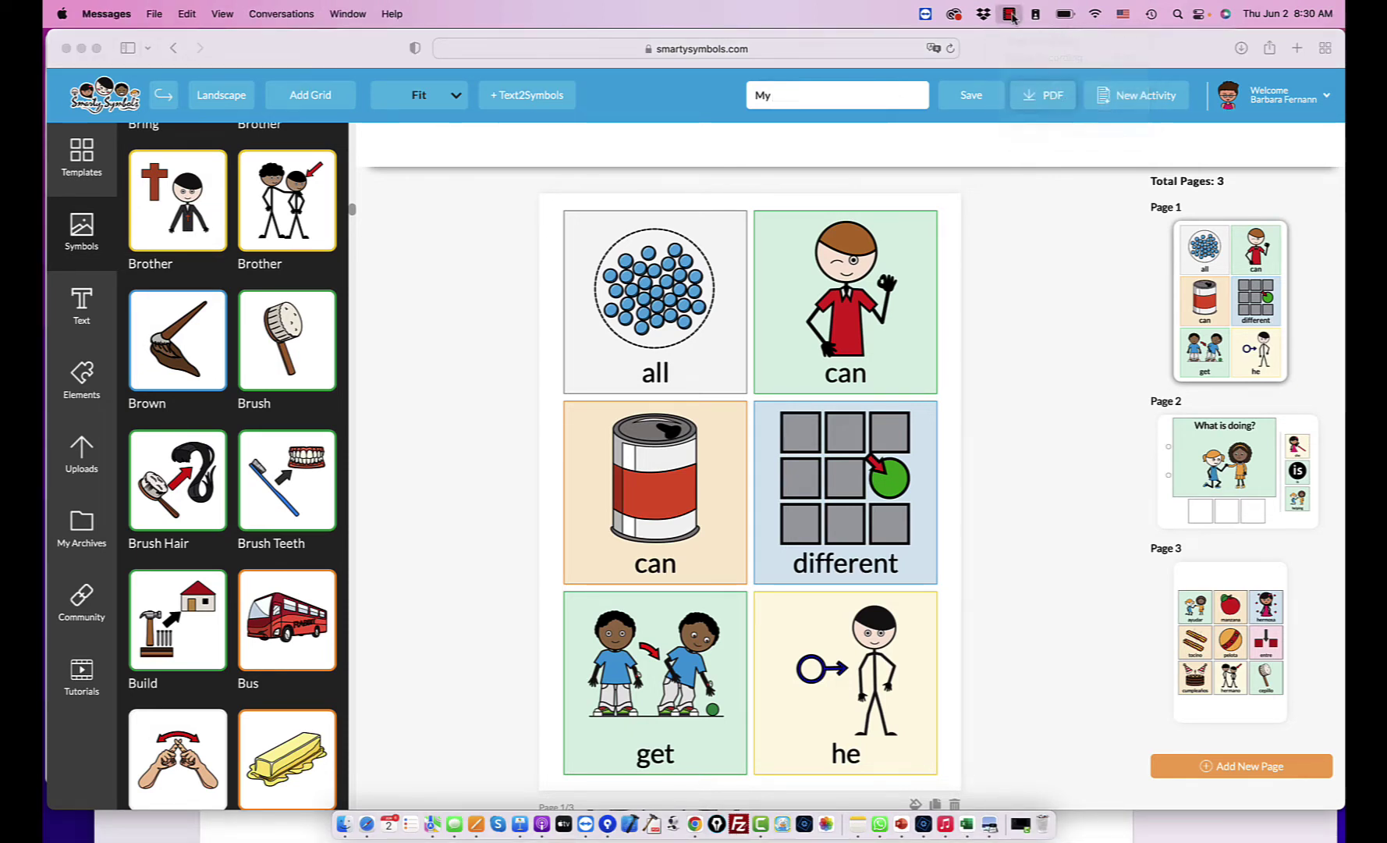
Complete the project name as "My 1st Activity" and enter the same title in the save form.
left_click(804, 97)
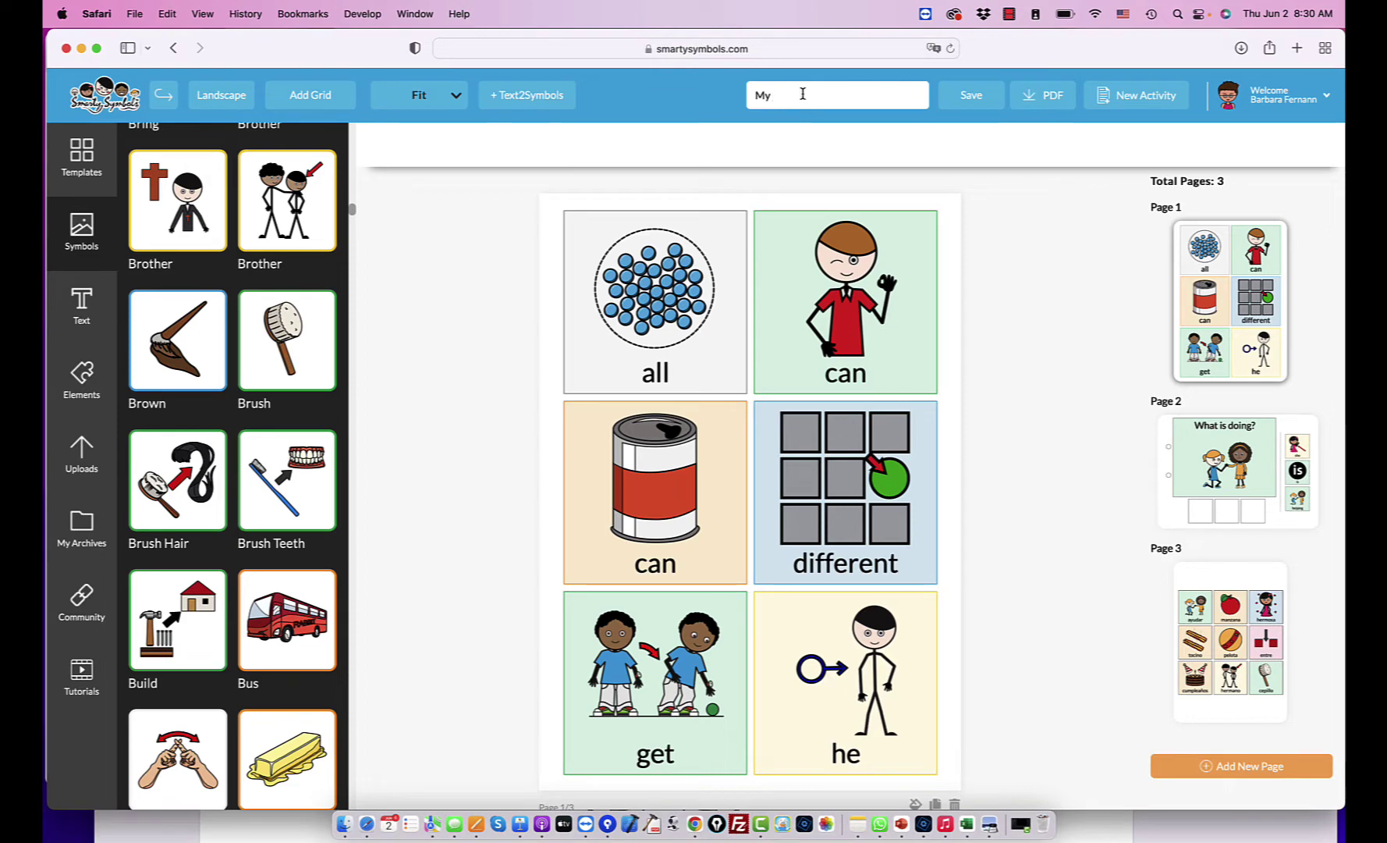
type("1st Activity")
left_click(983, 106)
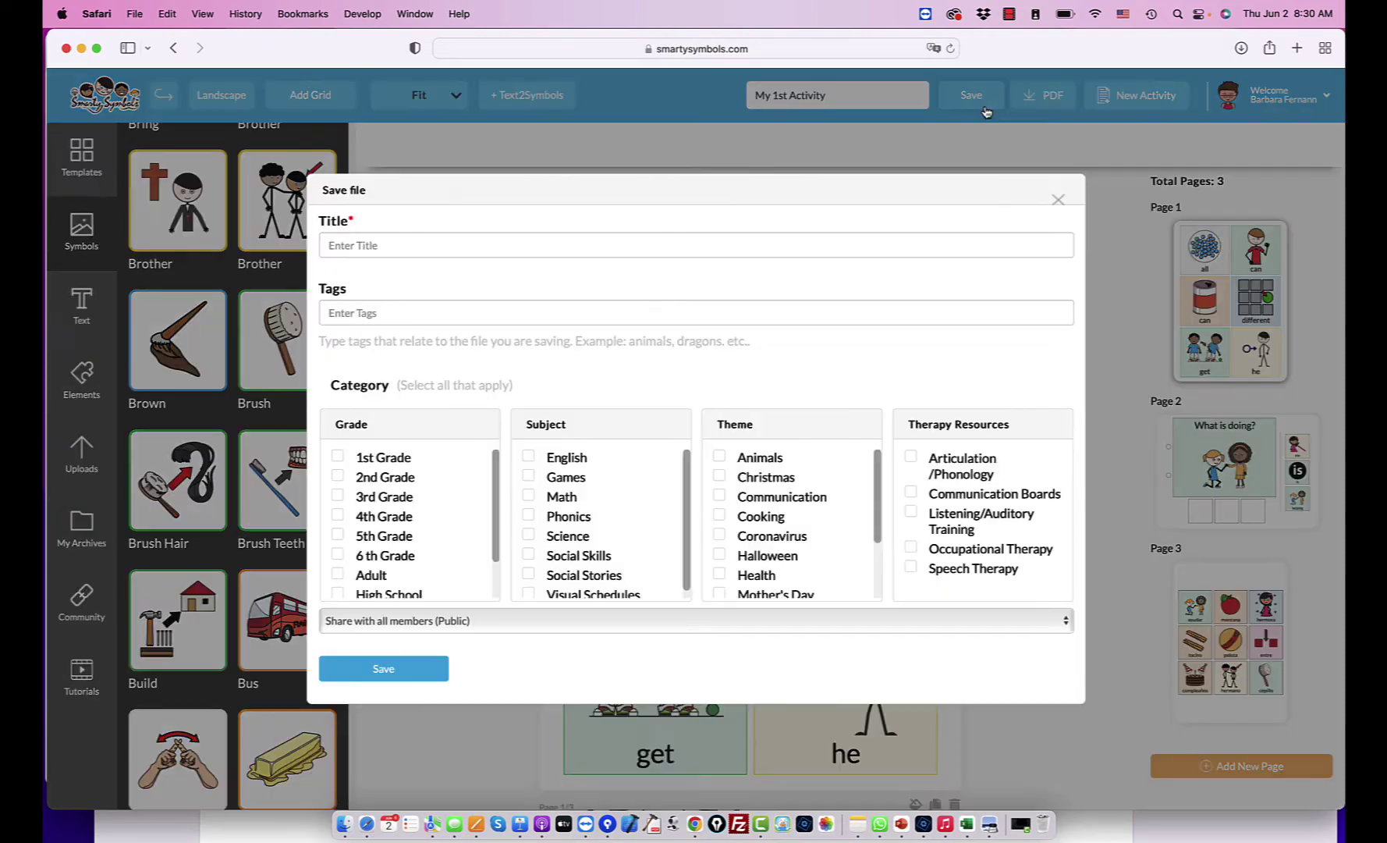
left_click(455, 242)
type("My 1st Atcivity")
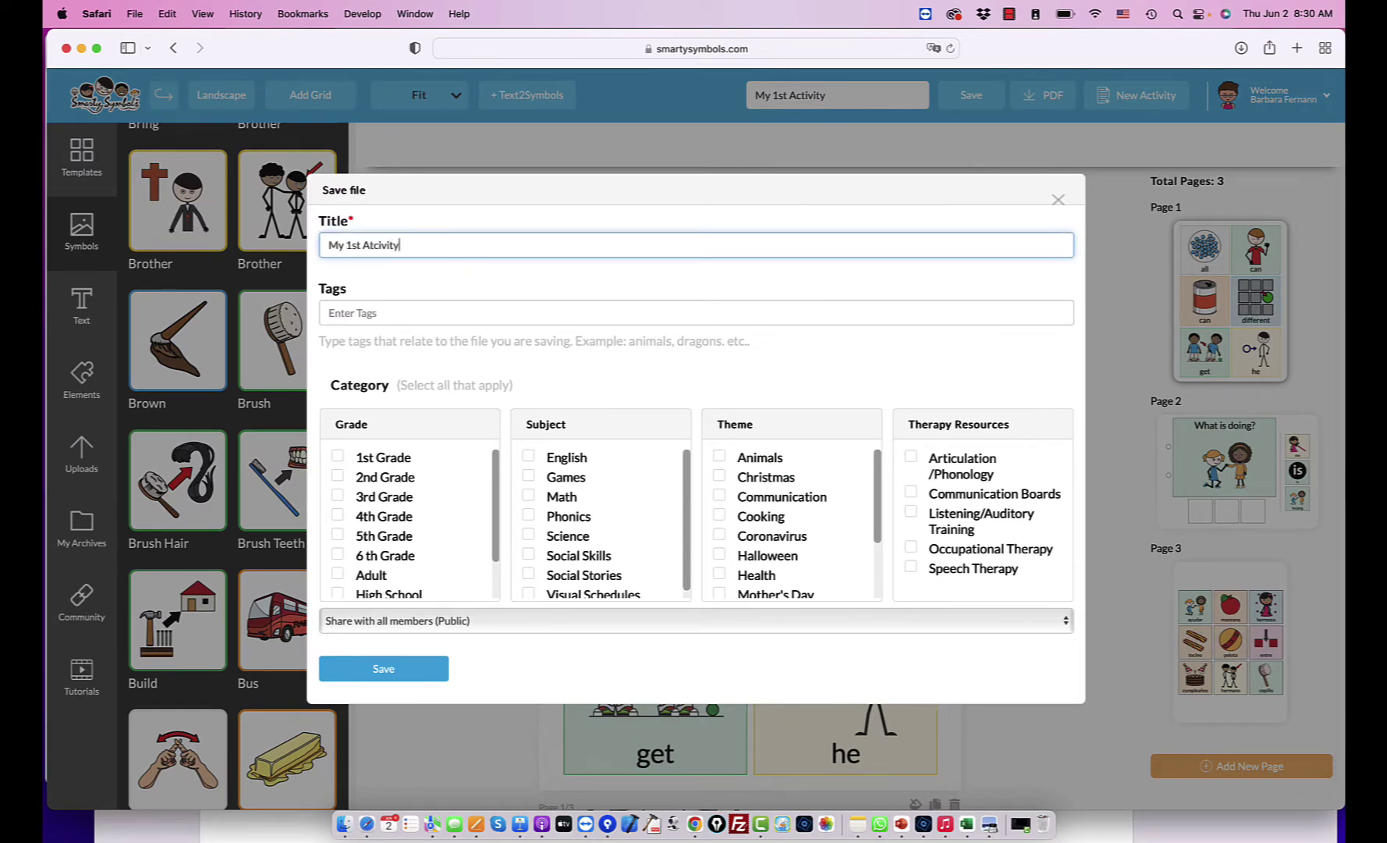
key("Escape")
Save the file under the 2nd Grade and Phonics categories, shared with all members (Public).
scroll(384, 516, "down", 3)
scroll(384, 517, "up", 3)
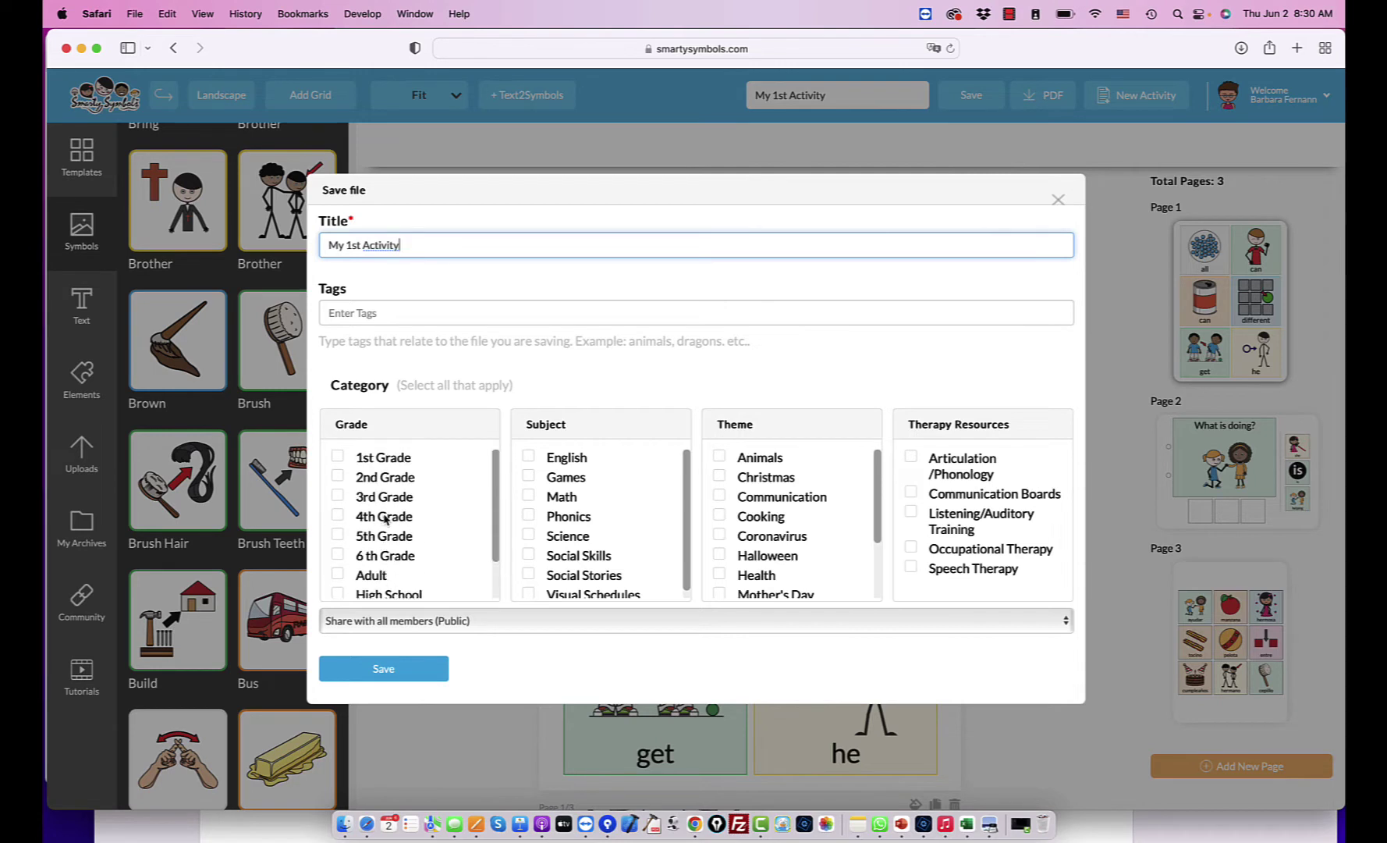
left_click(337, 476)
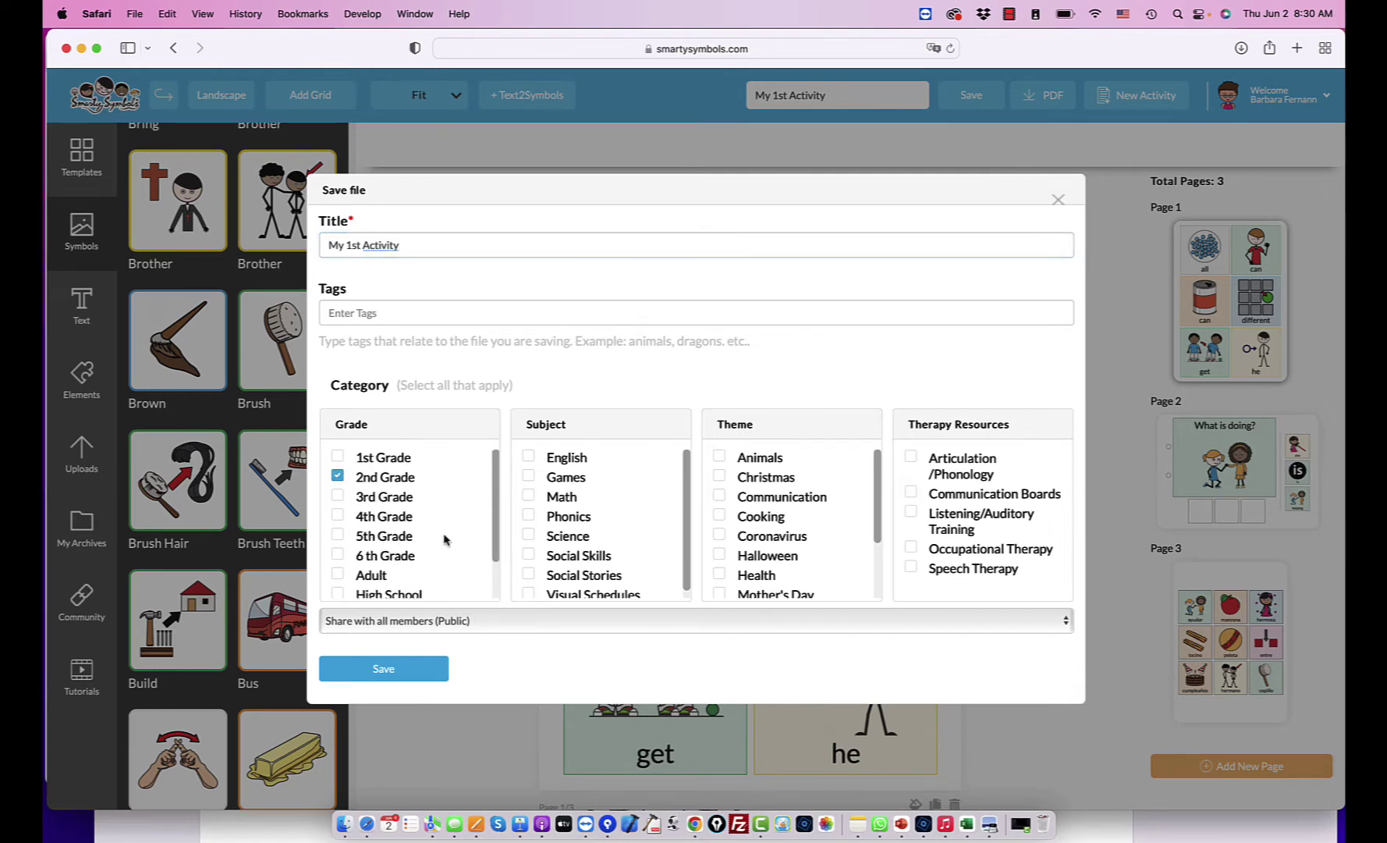
left_click(528, 518)
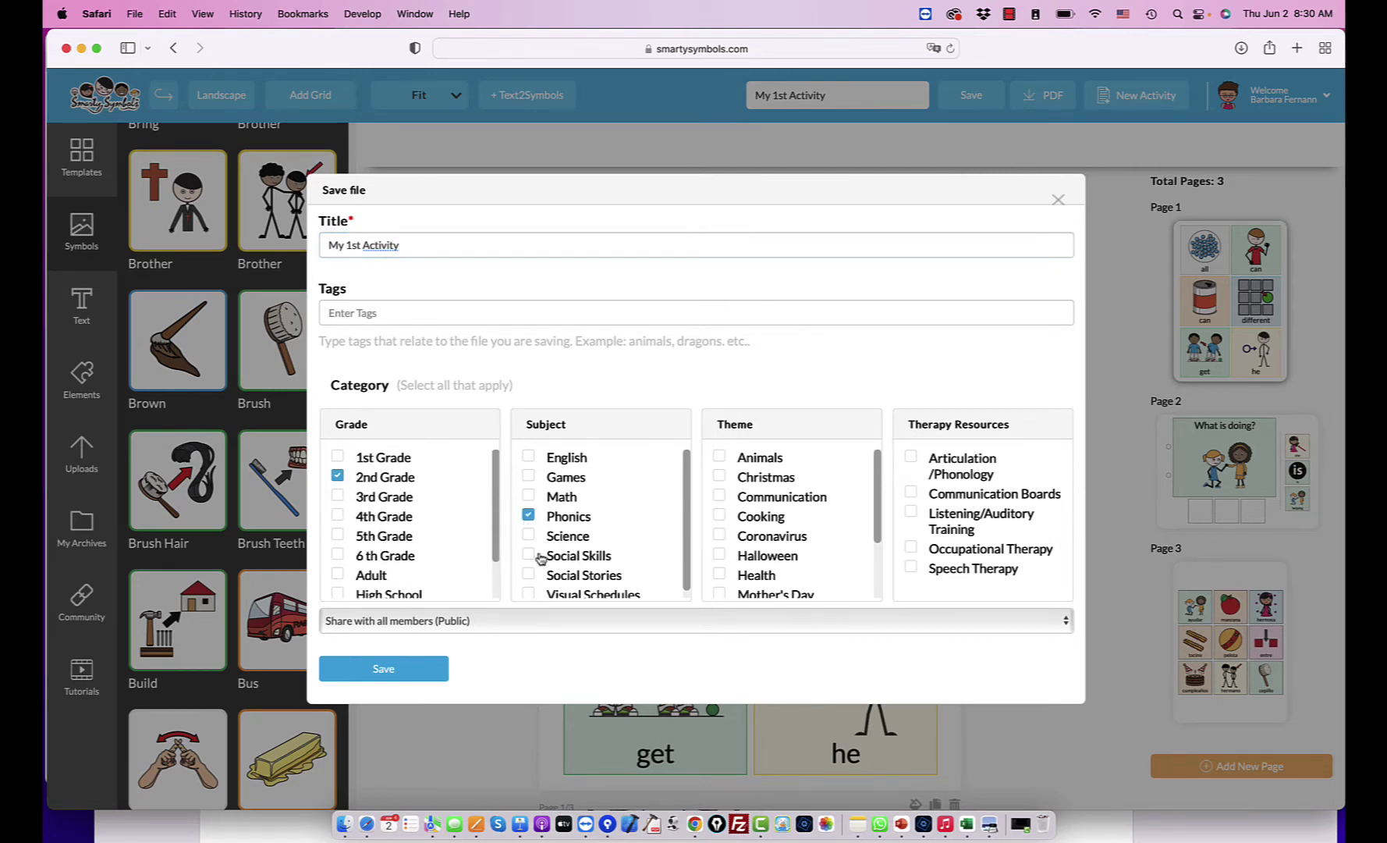
left_click(764, 619)
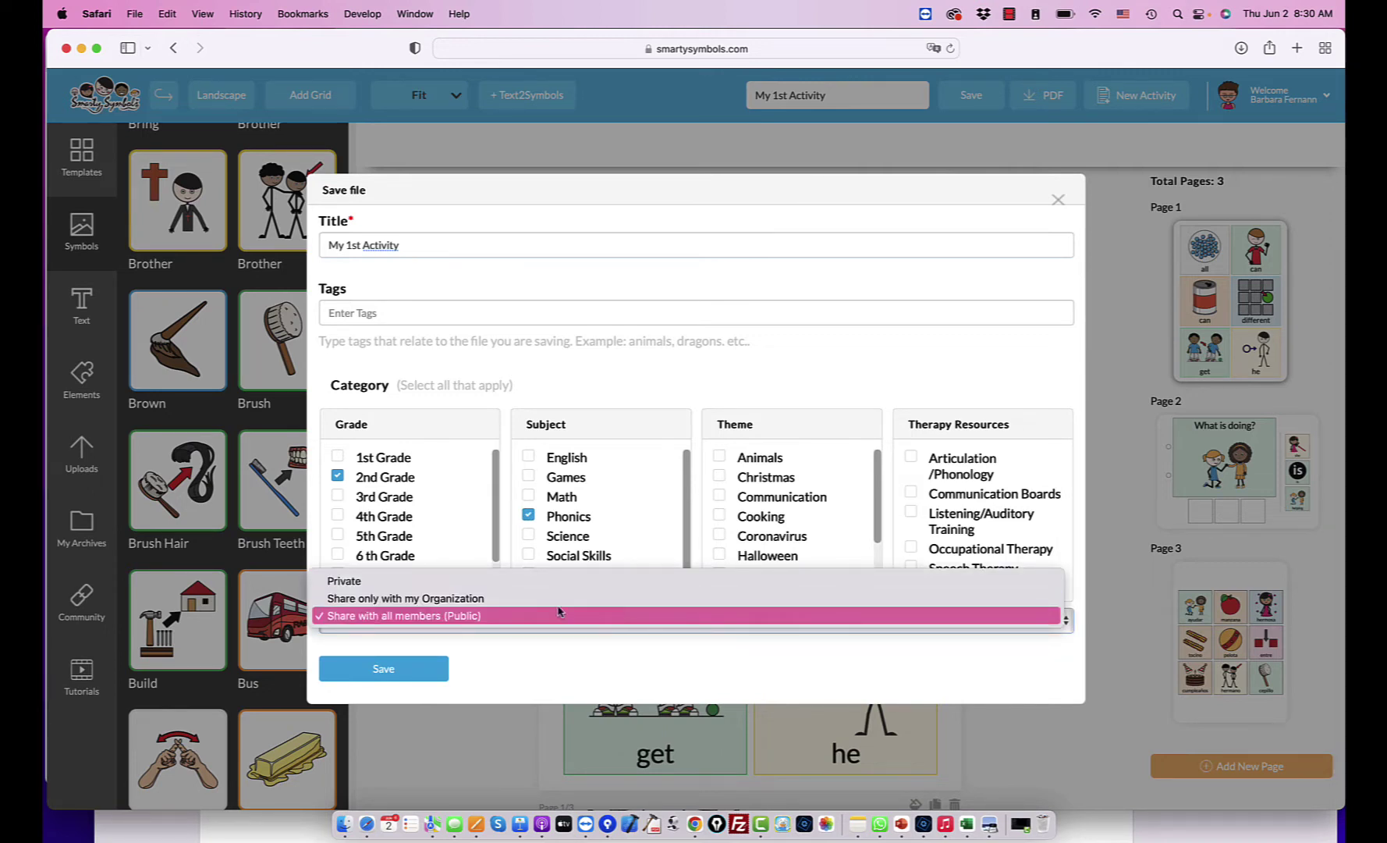
left_click(419, 618)
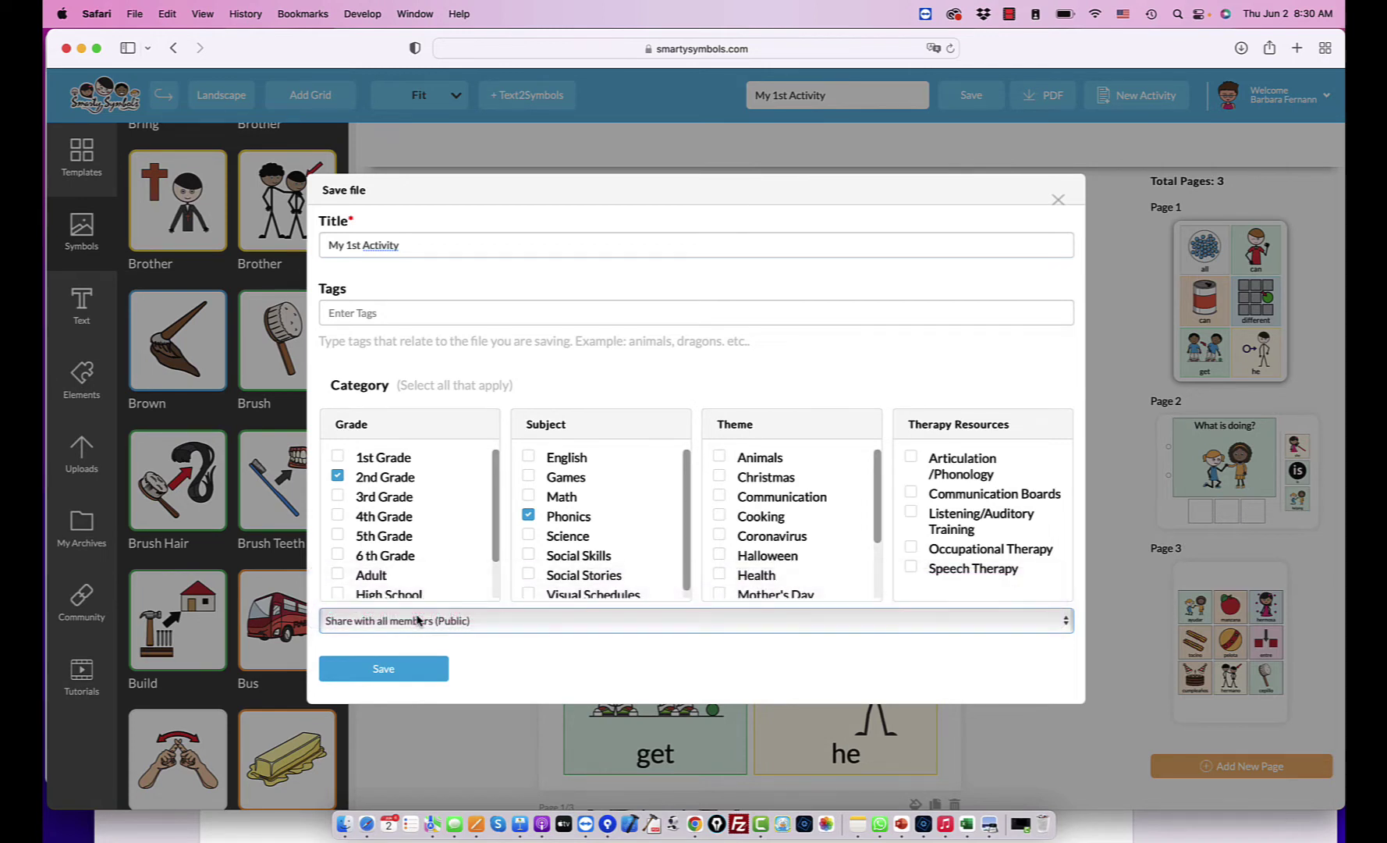
left_click(415, 673)
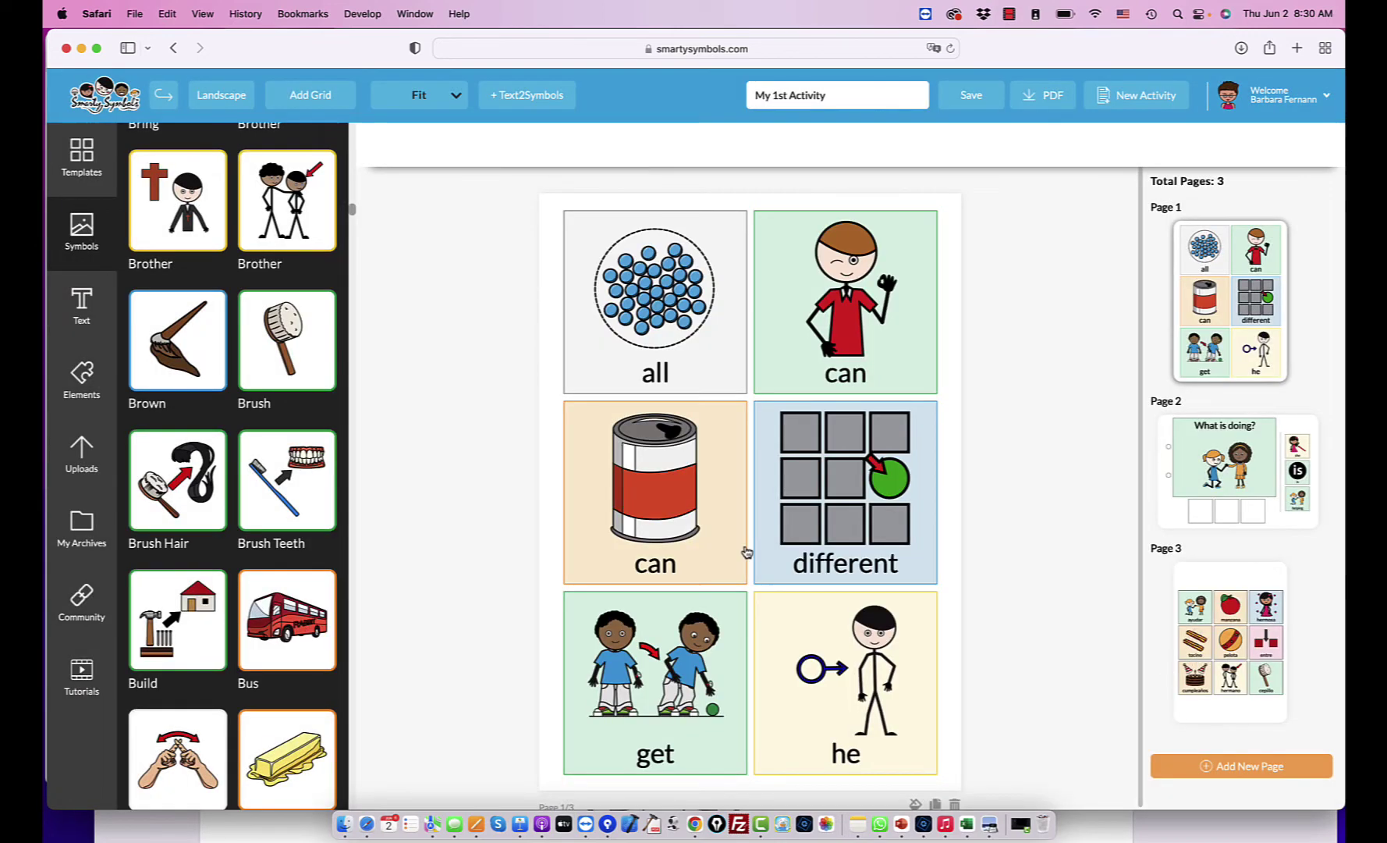
Open My Archives and look through the saved activities.
left_click(83, 539)
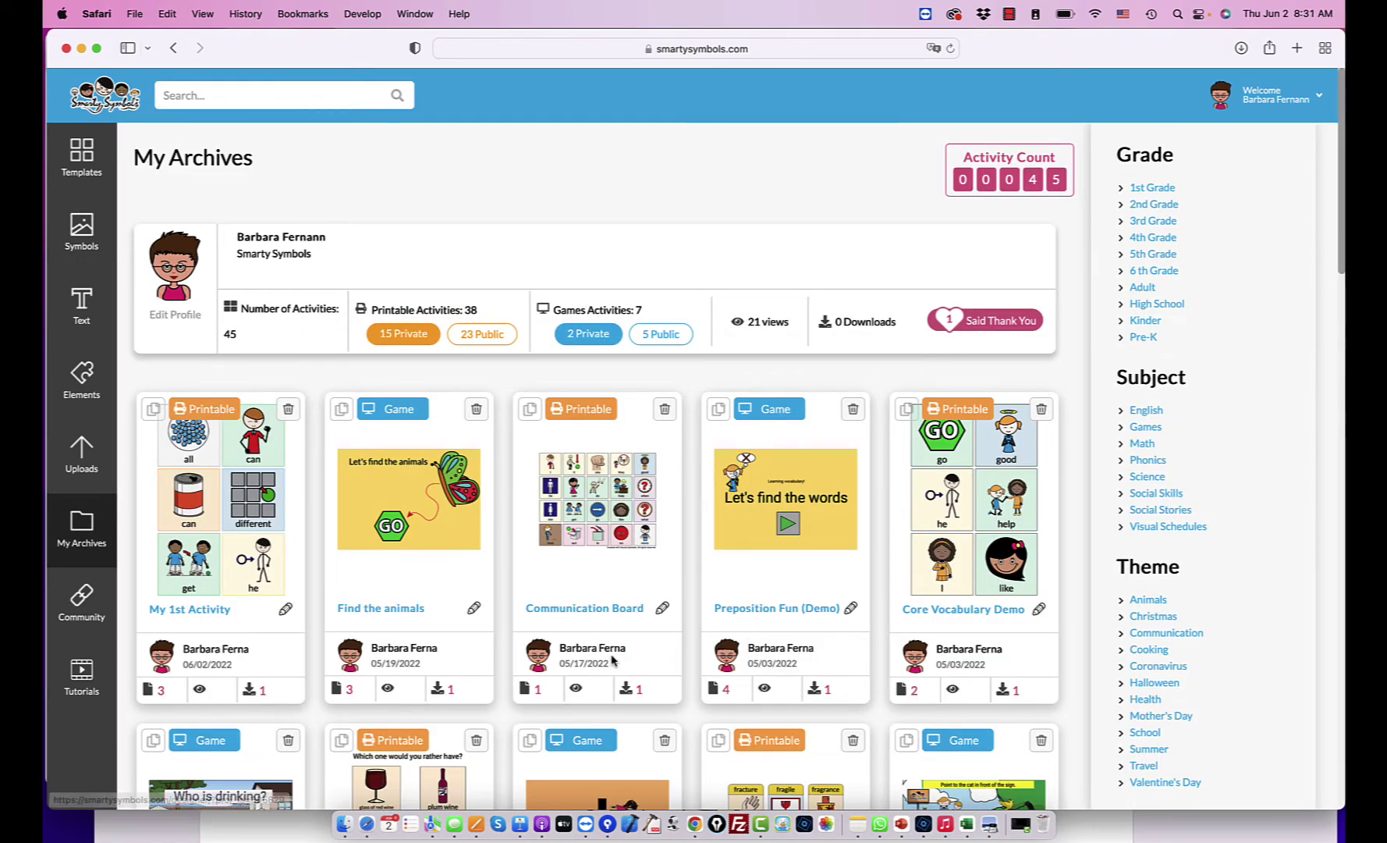
scroll(613, 660, "down", 5)
scroll(613, 660, "down", 5)
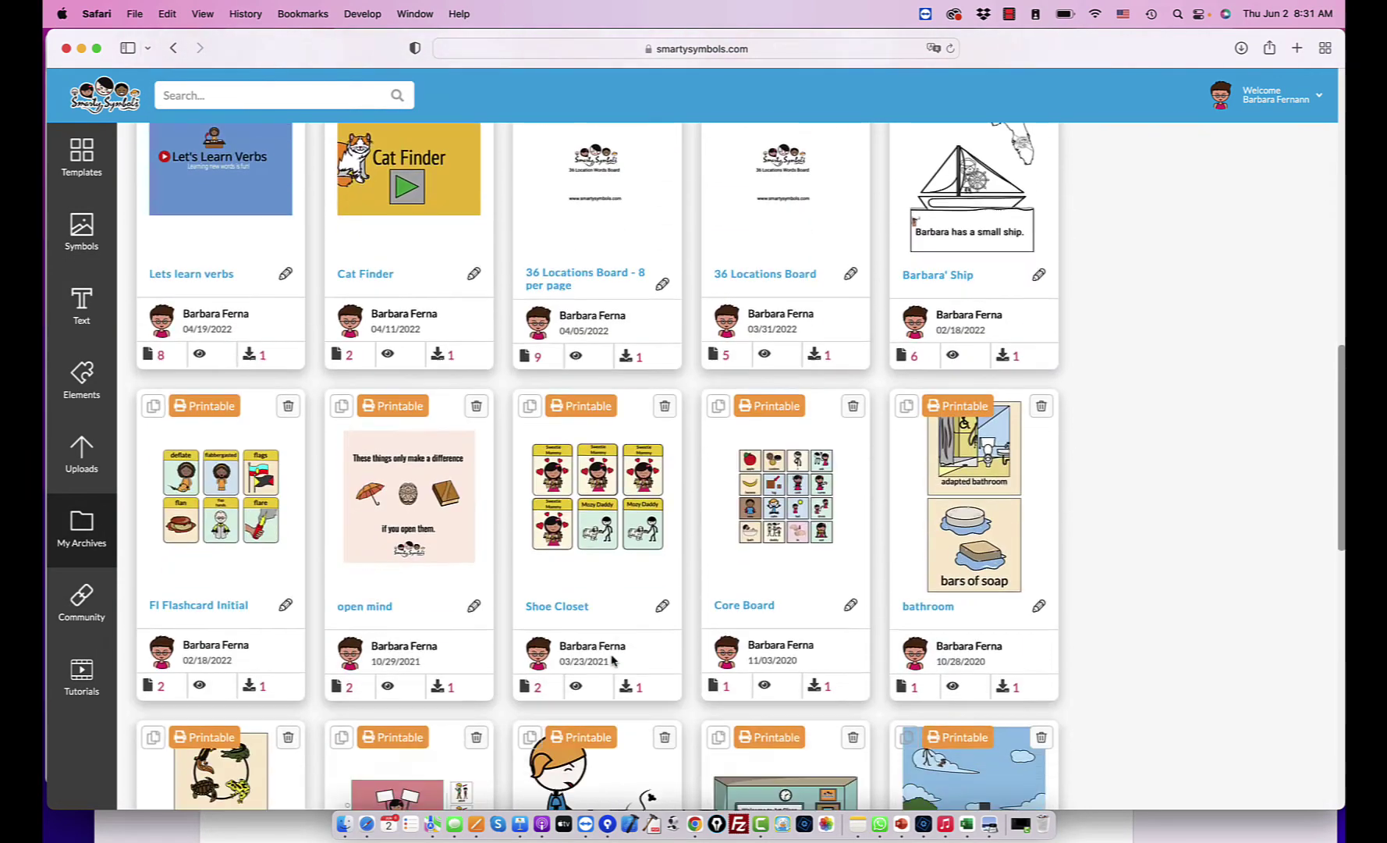
scroll(613, 660, "up", 5)
scroll(612, 660, "up", 5)
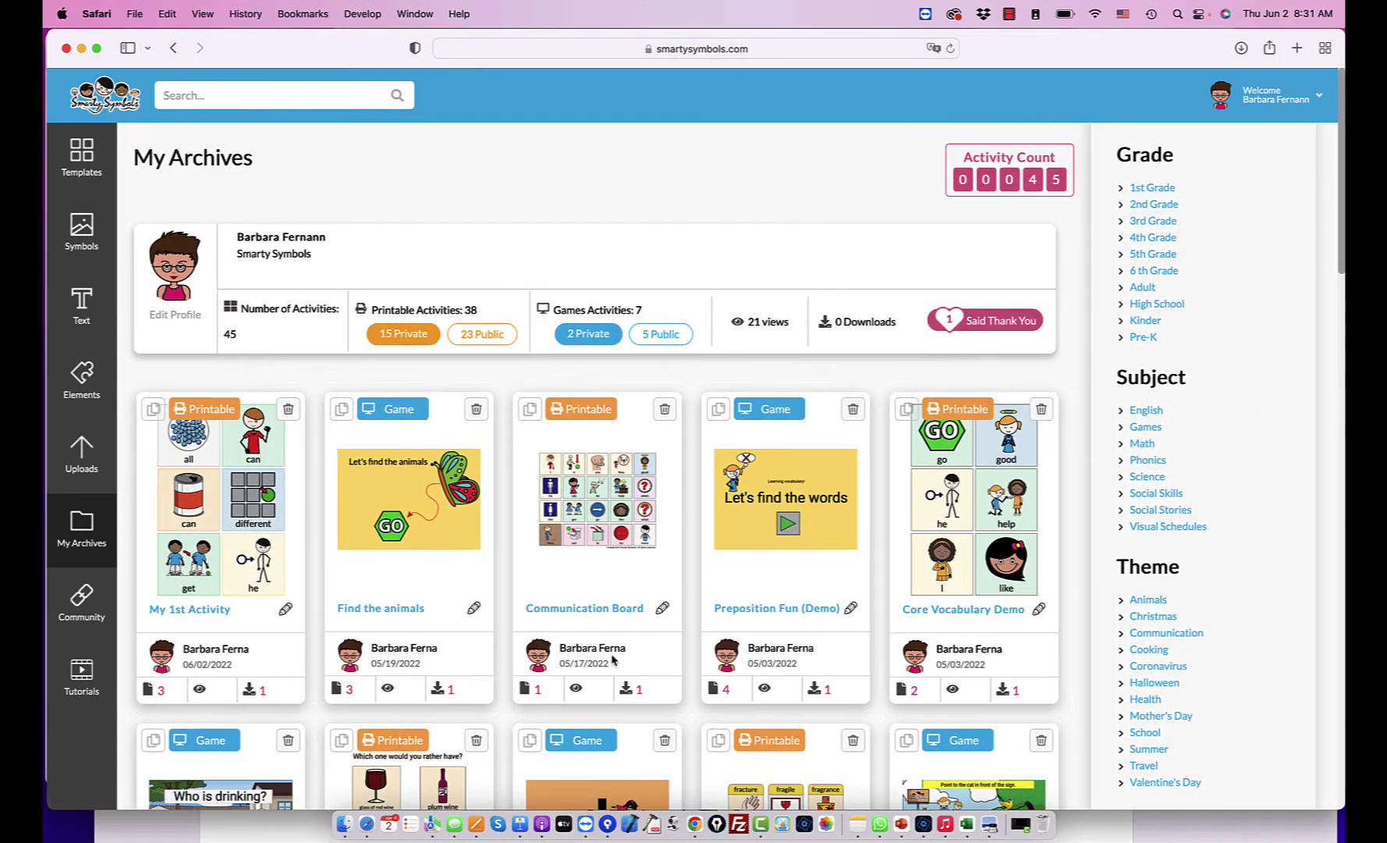
Examine the private and public counts of printables and games, the views and downloads, and the Printable and Game labels on the activities.
left_click_drag(251, 336, 220, 337)
left_click(473, 313)
double_click(469, 311)
left_click_drag(646, 313, 635, 310)
left_click(989, 352)
left_click_drag(749, 323, 799, 324)
left_click_drag(903, 335, 825, 322)
left_click(889, 368)
scroll(490, 550, "down", 2)
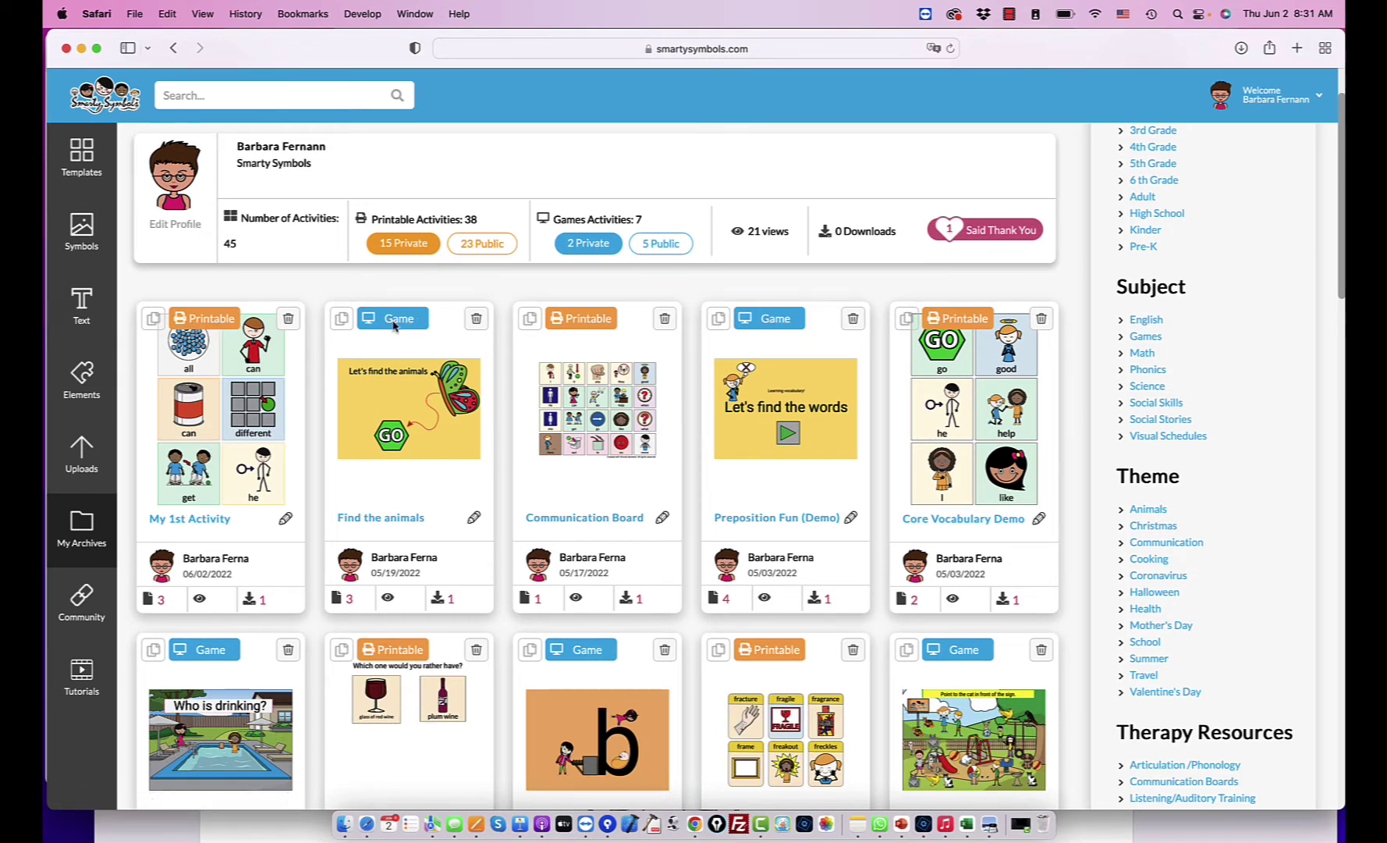
scroll(394, 326, "down", 10)
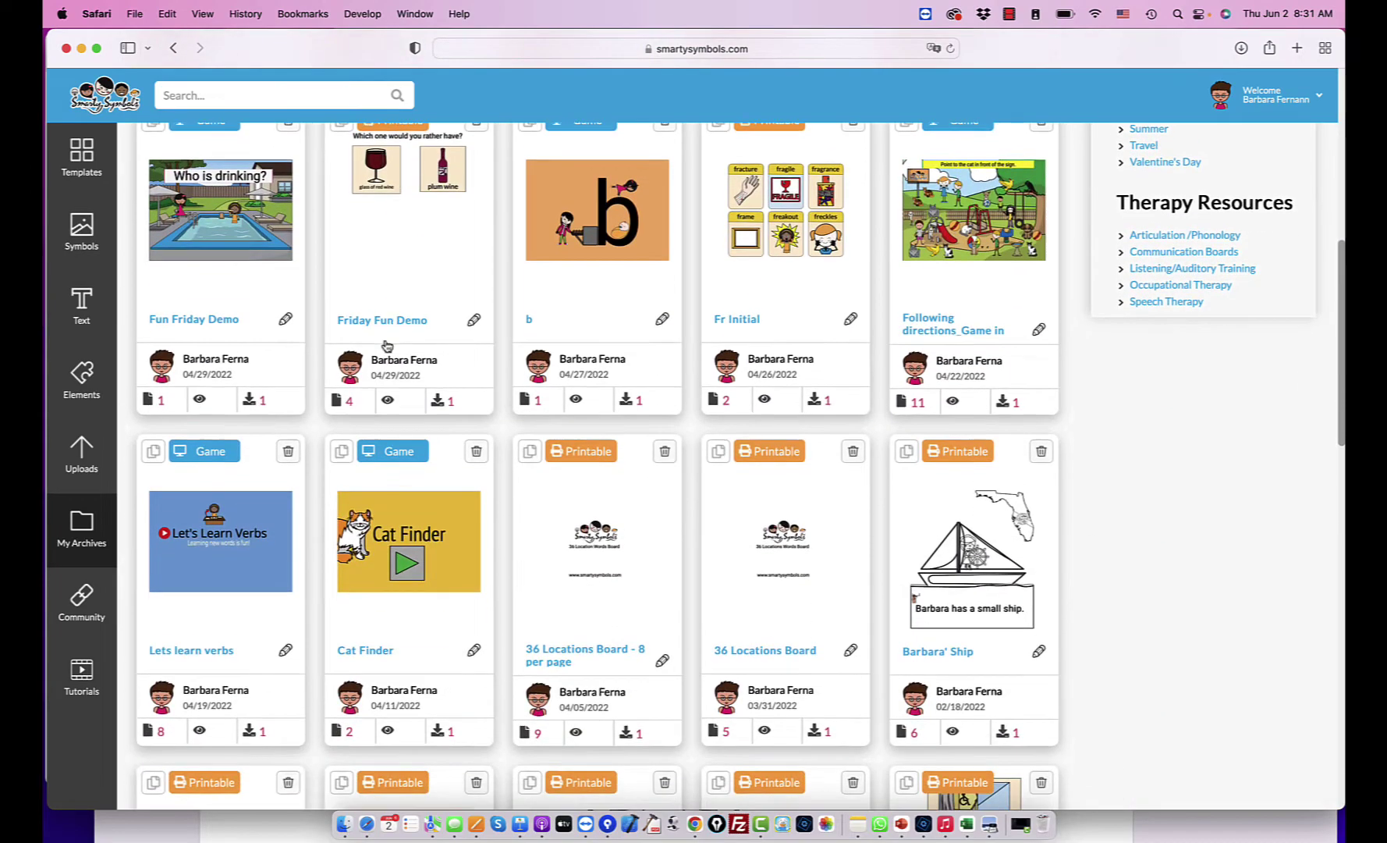
Open the Community Archives and browse the activities shared by other members down to the end of the first page.
left_click(82, 600)
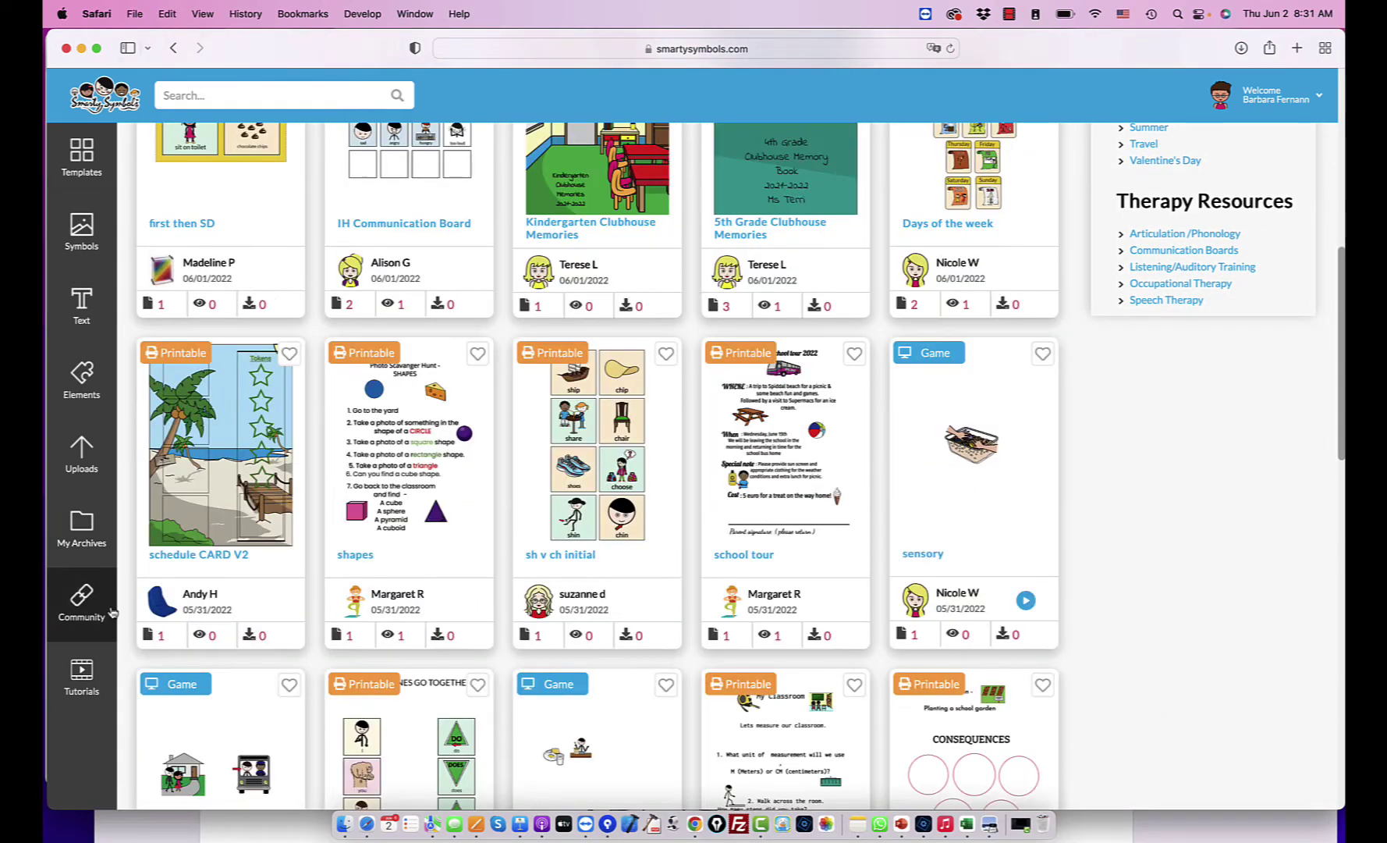
scroll(640, 696, "down", 1)
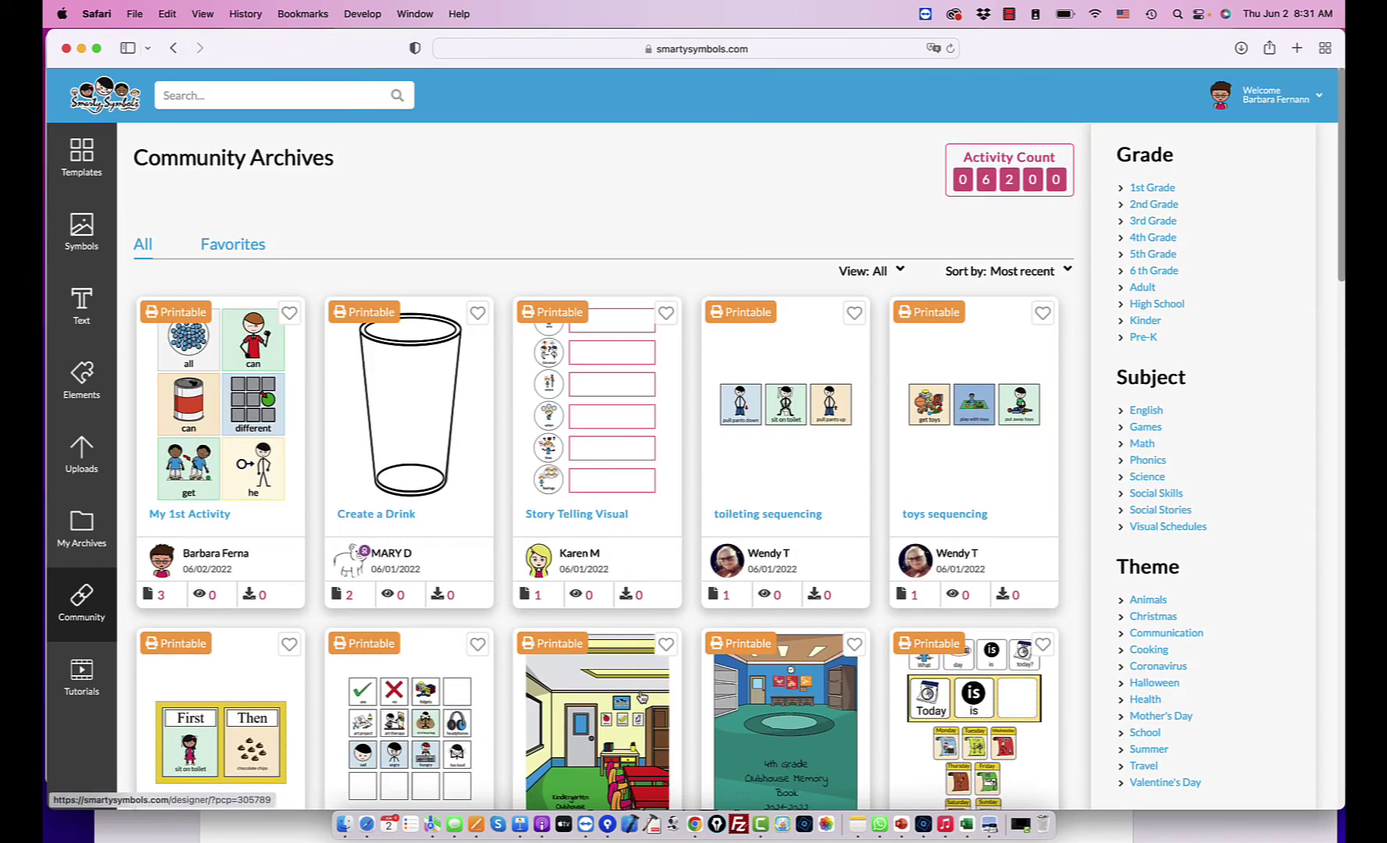
scroll(640, 696, "down", 4)
scroll(641, 696, "up", 4)
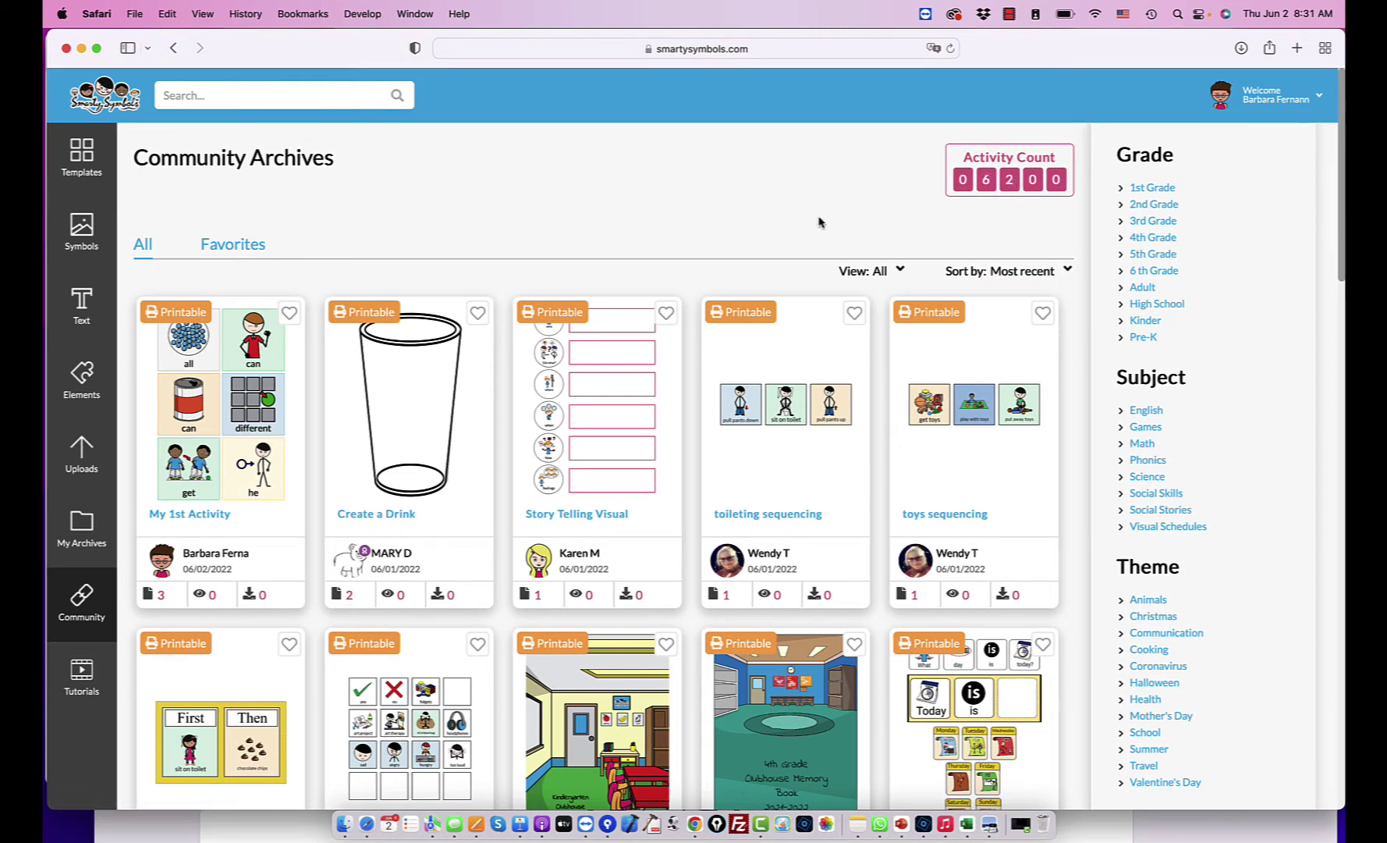
scroll(818, 223, "down", 7)
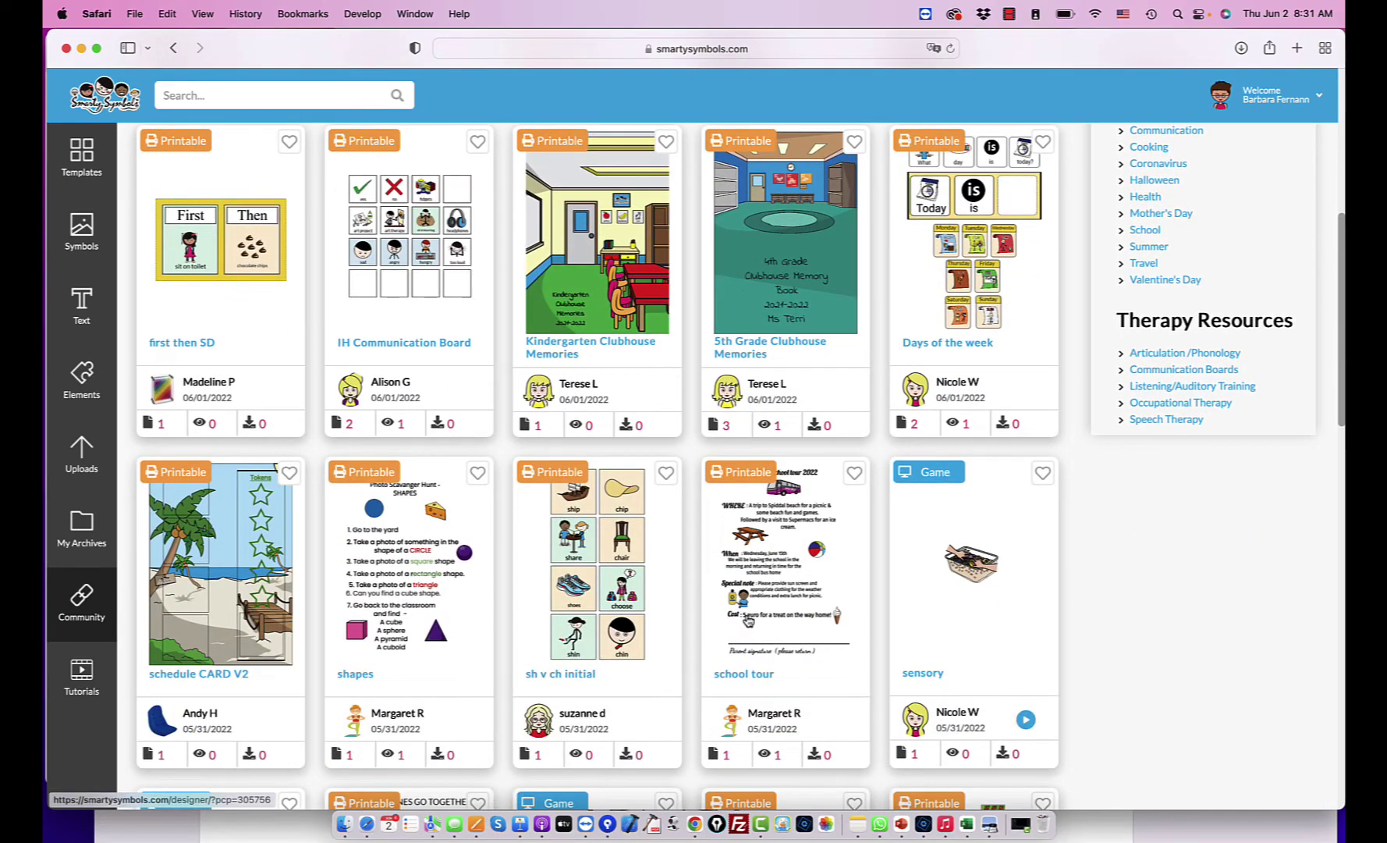
scroll(748, 621, "down", 10)
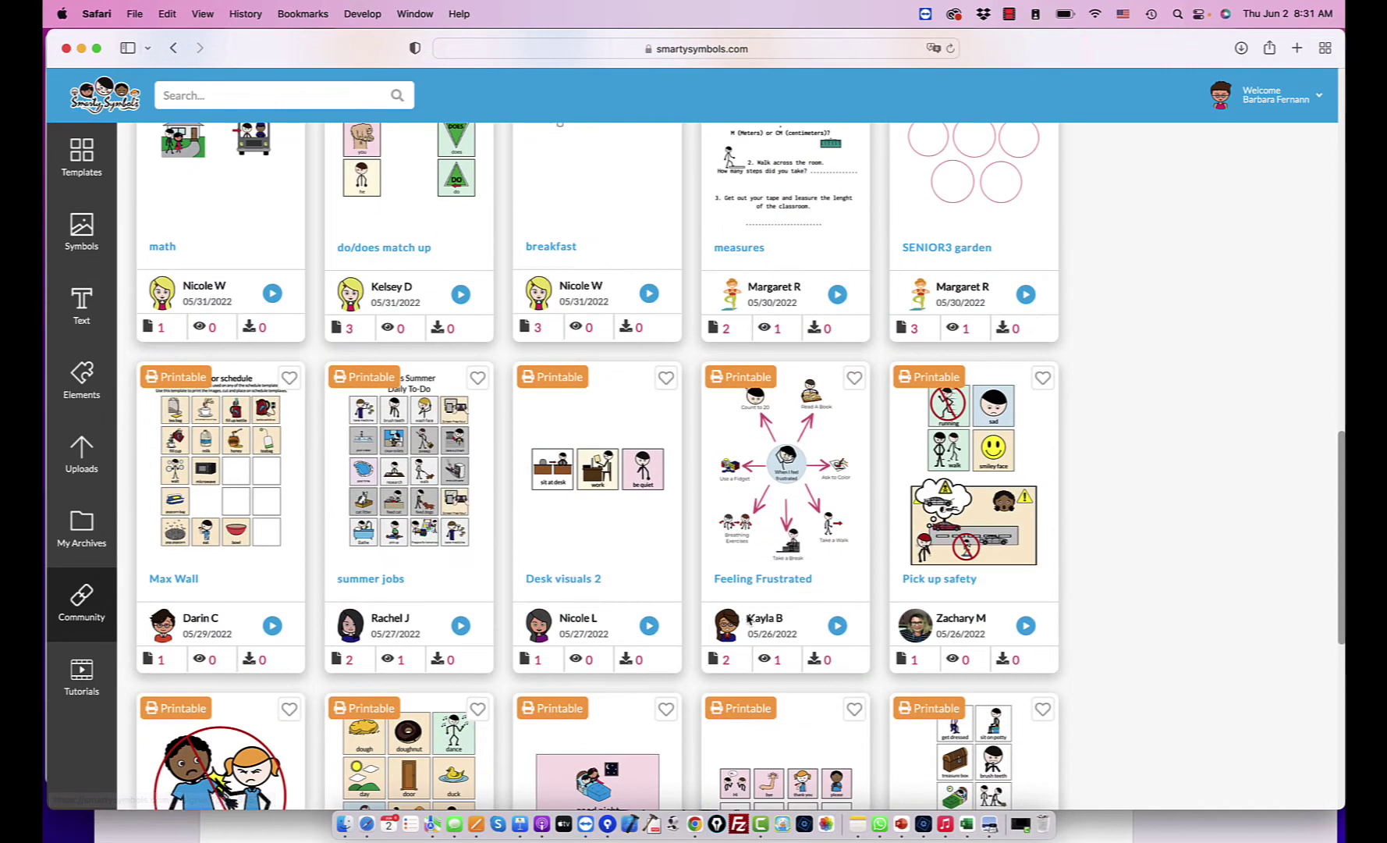
scroll(748, 620, "down", 7)
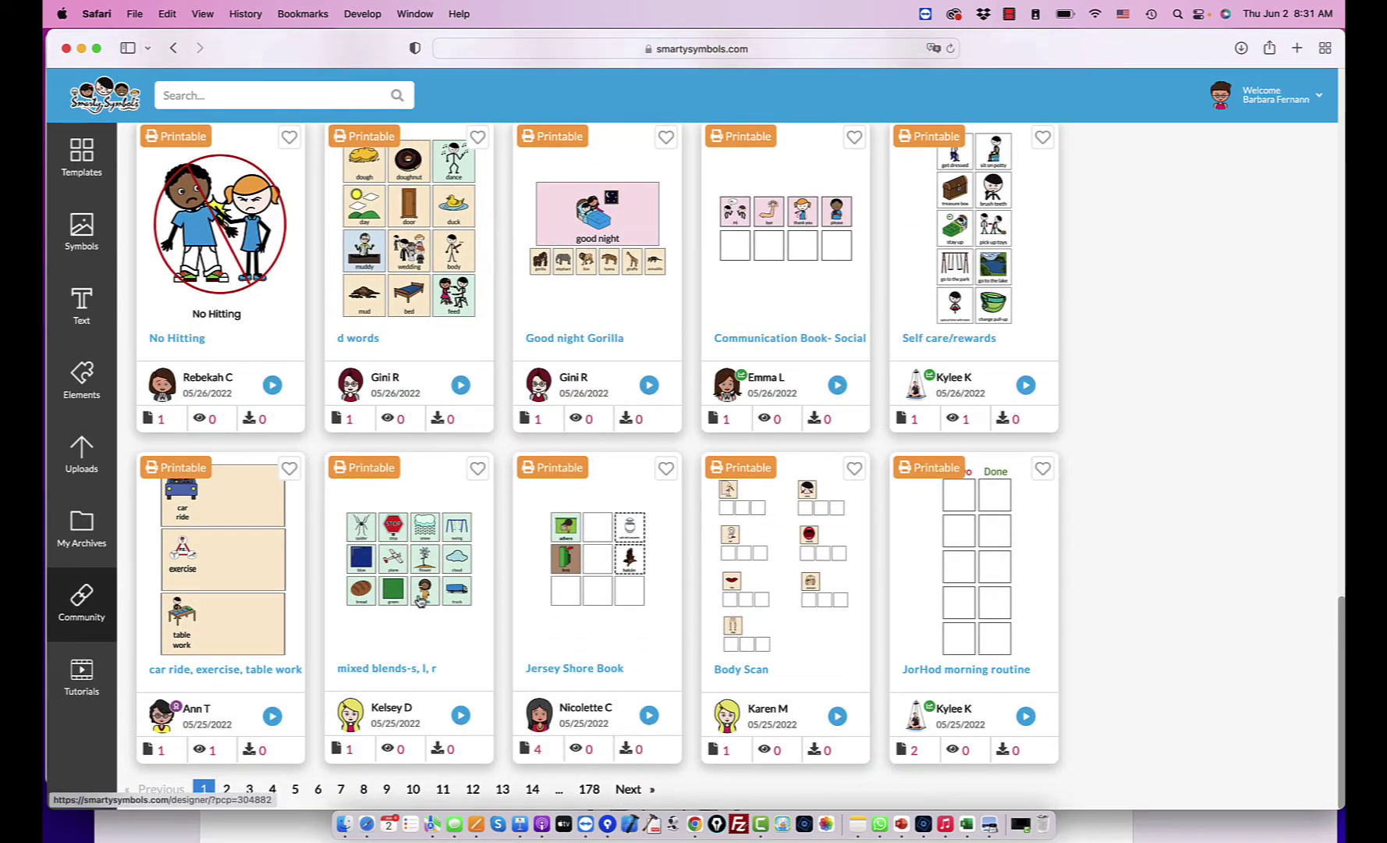
Open the Days of the week printable from the Community Archives, leaving the current page, and set its zoom to 175%.
scroll(430, 567, "up", 18)
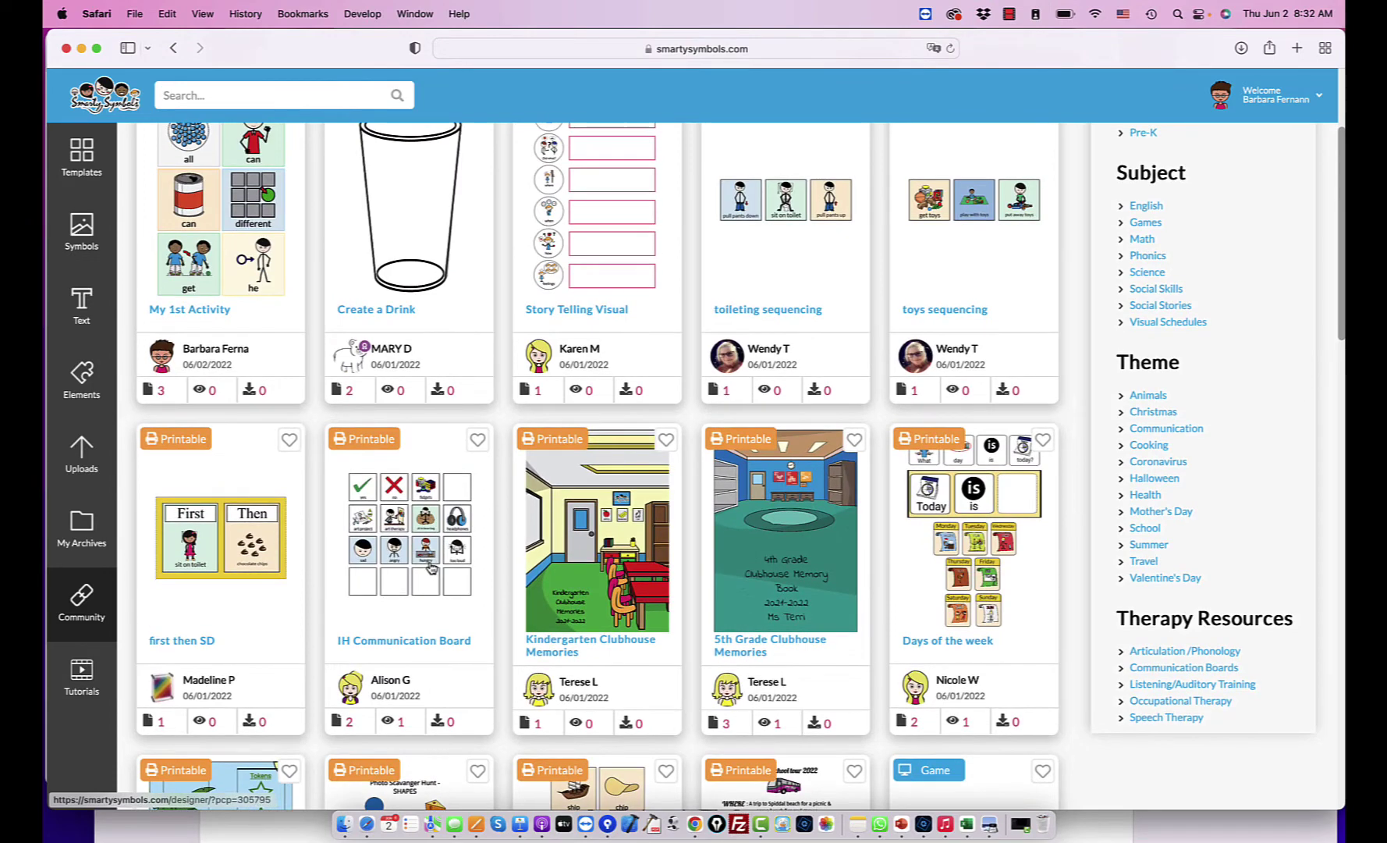
scroll(430, 567, "up", 5)
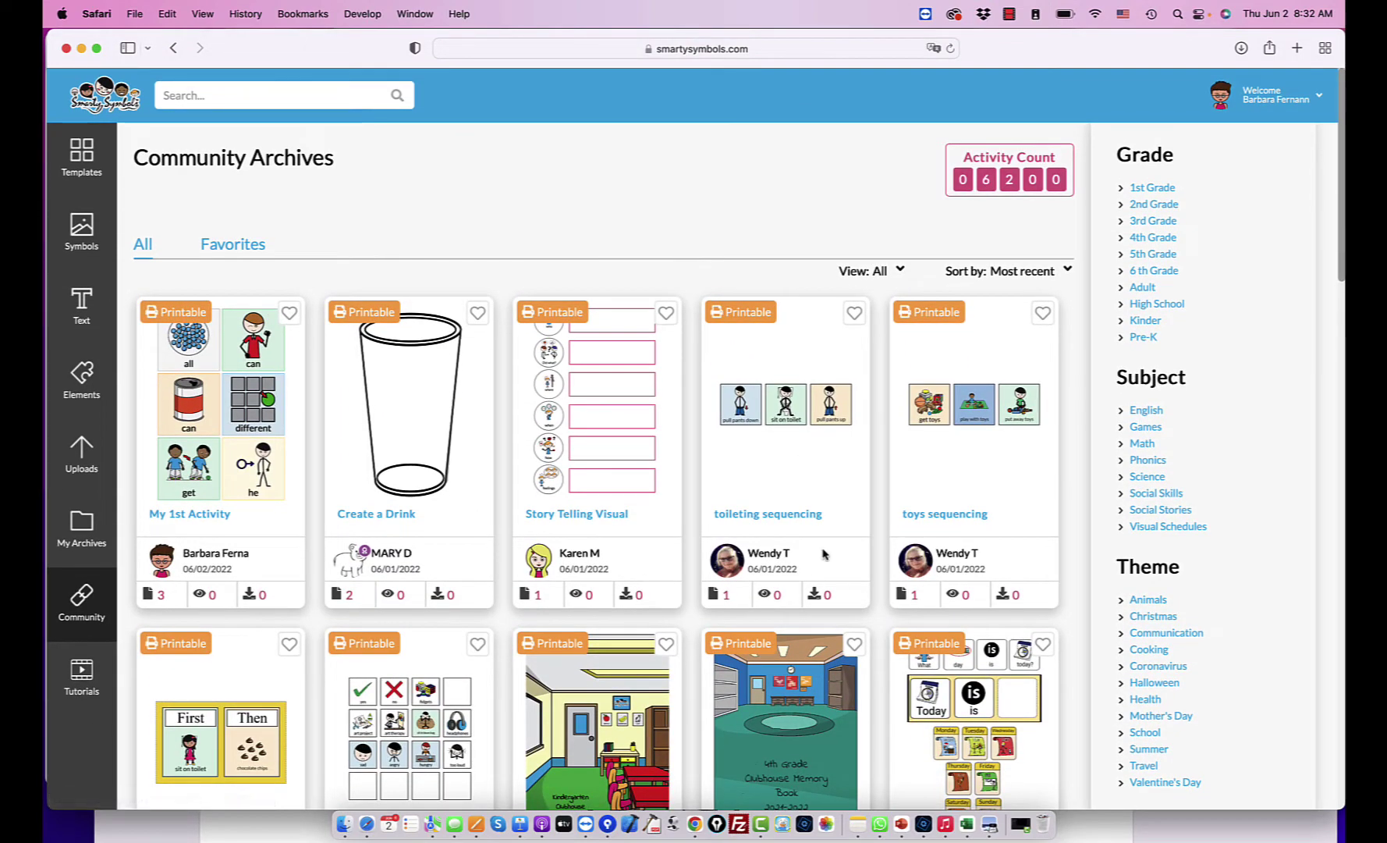
scroll(825, 554, "down", 4)
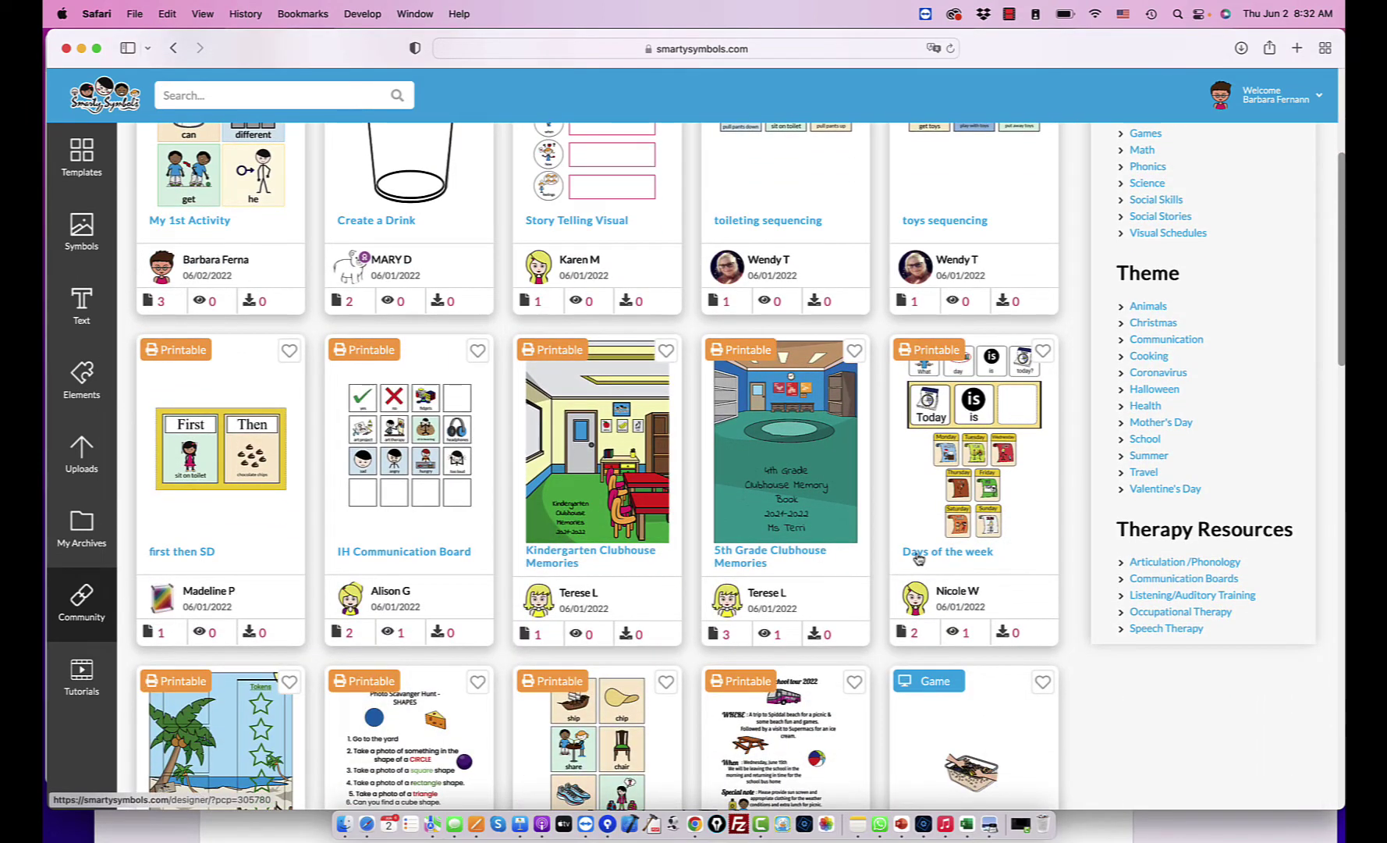
left_click(962, 554)
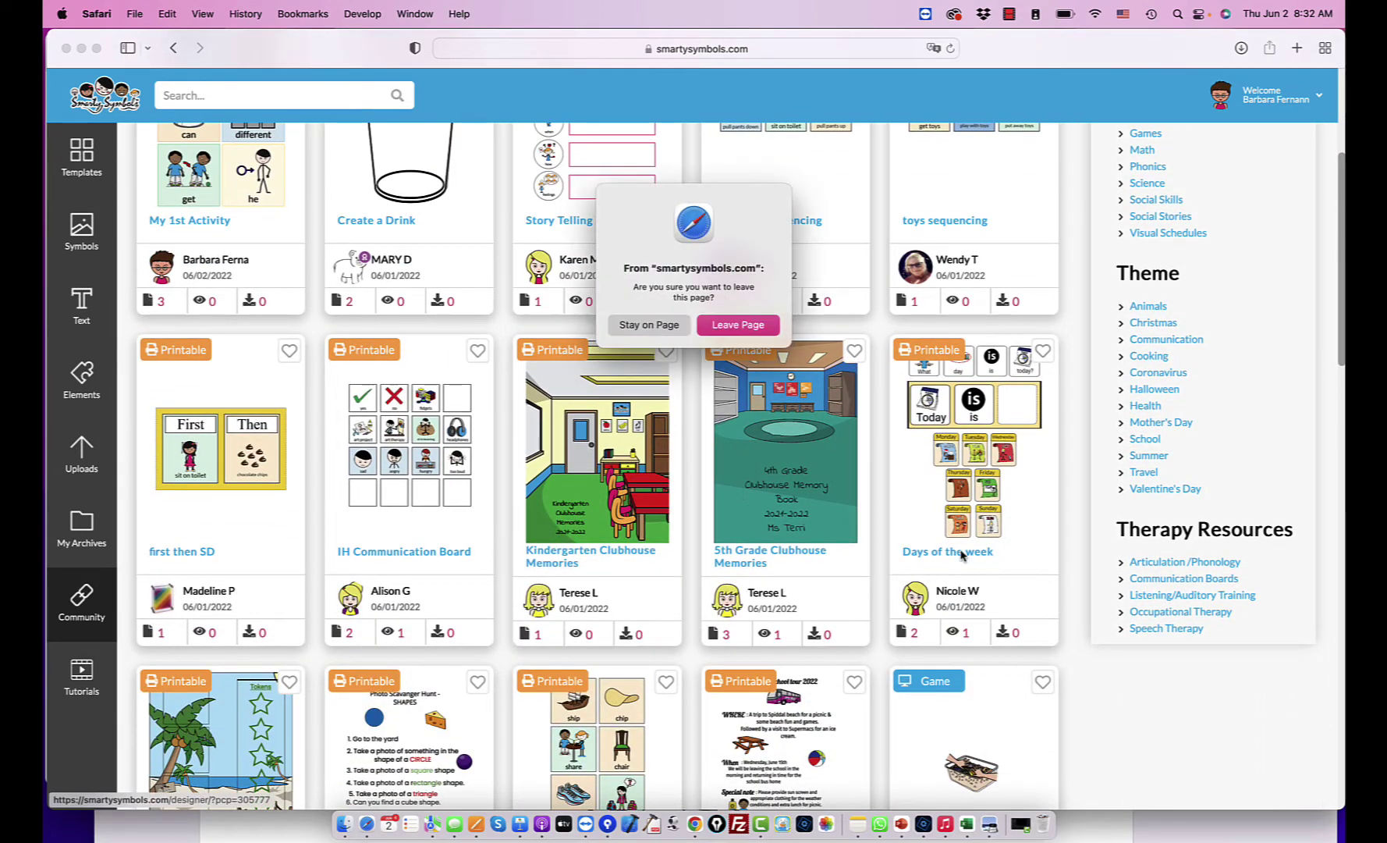
left_click(745, 324)
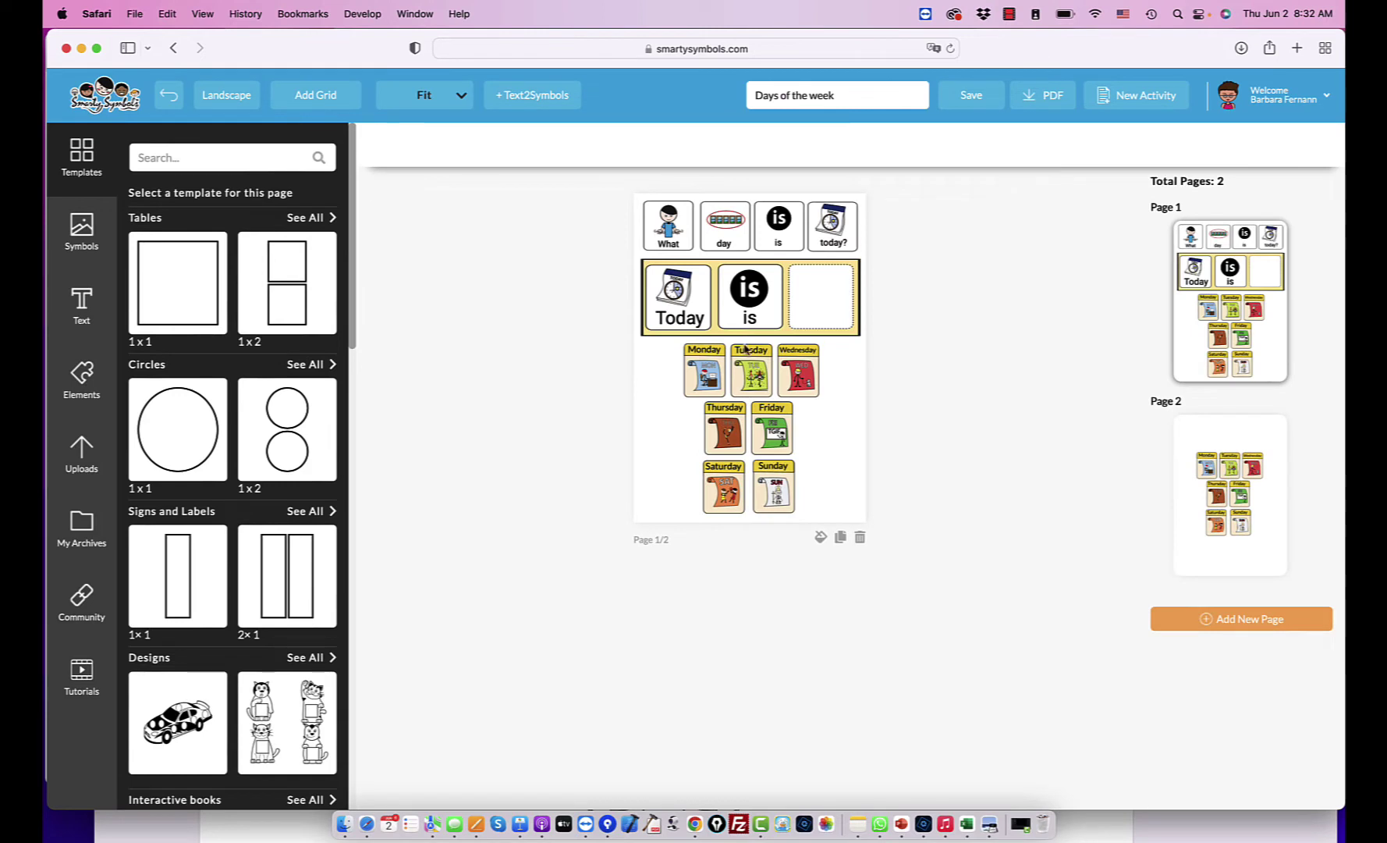
left_click(451, 96)
left_click(437, 220)
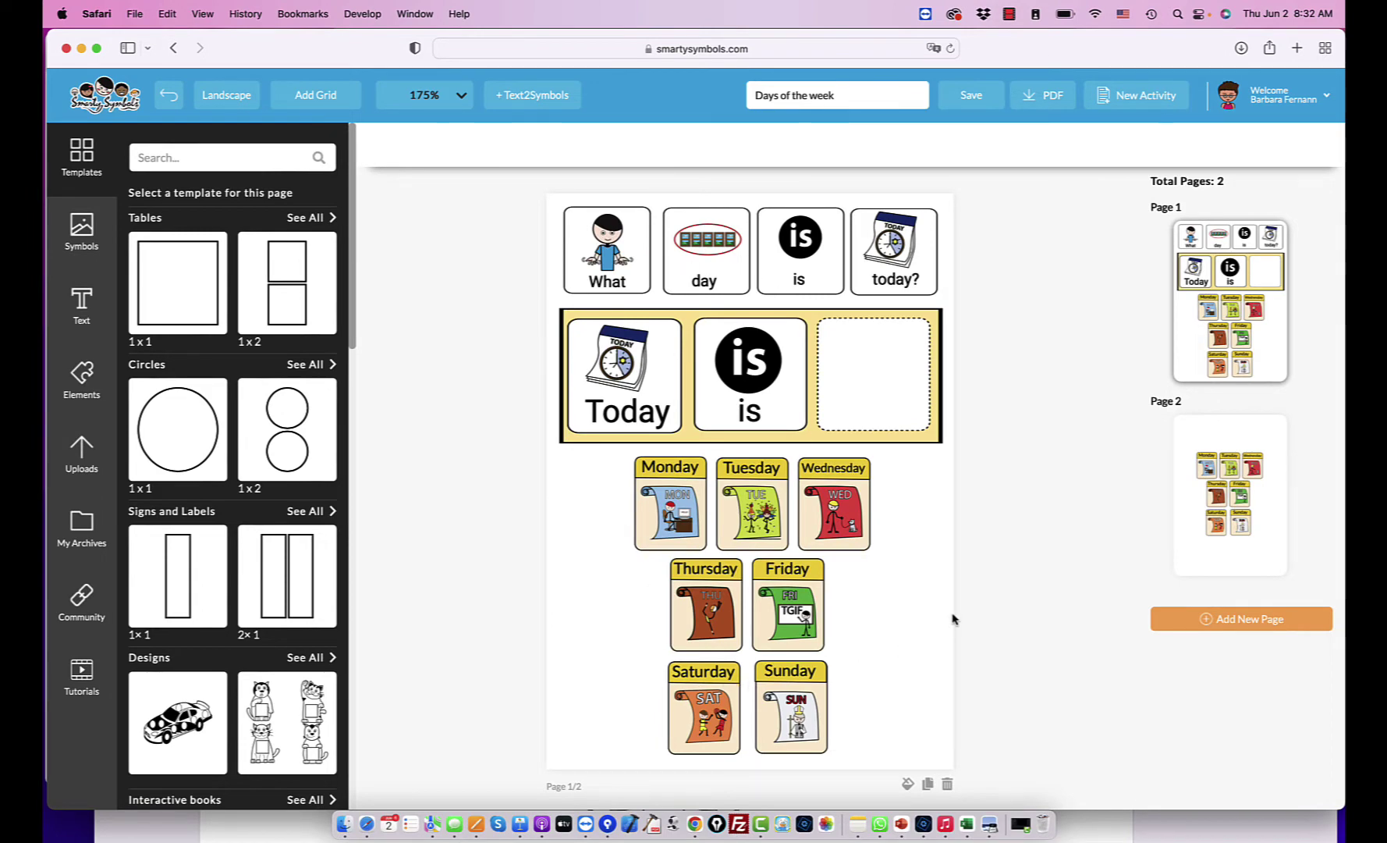
Download Days of the week as a PDF, look through both pages in Preview, and return to the activity in Safari.
left_click(1047, 97)
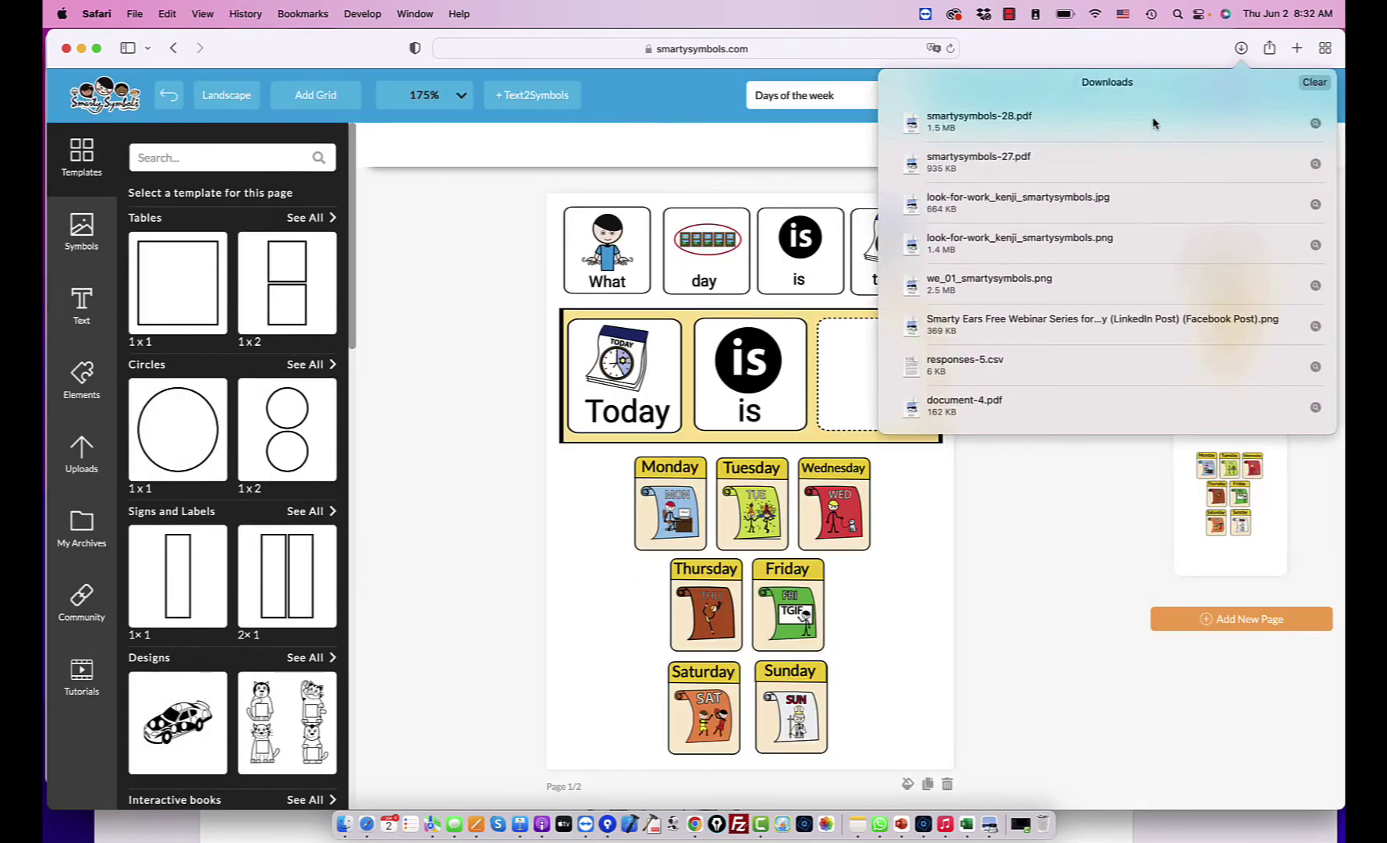
double_click(1154, 124)
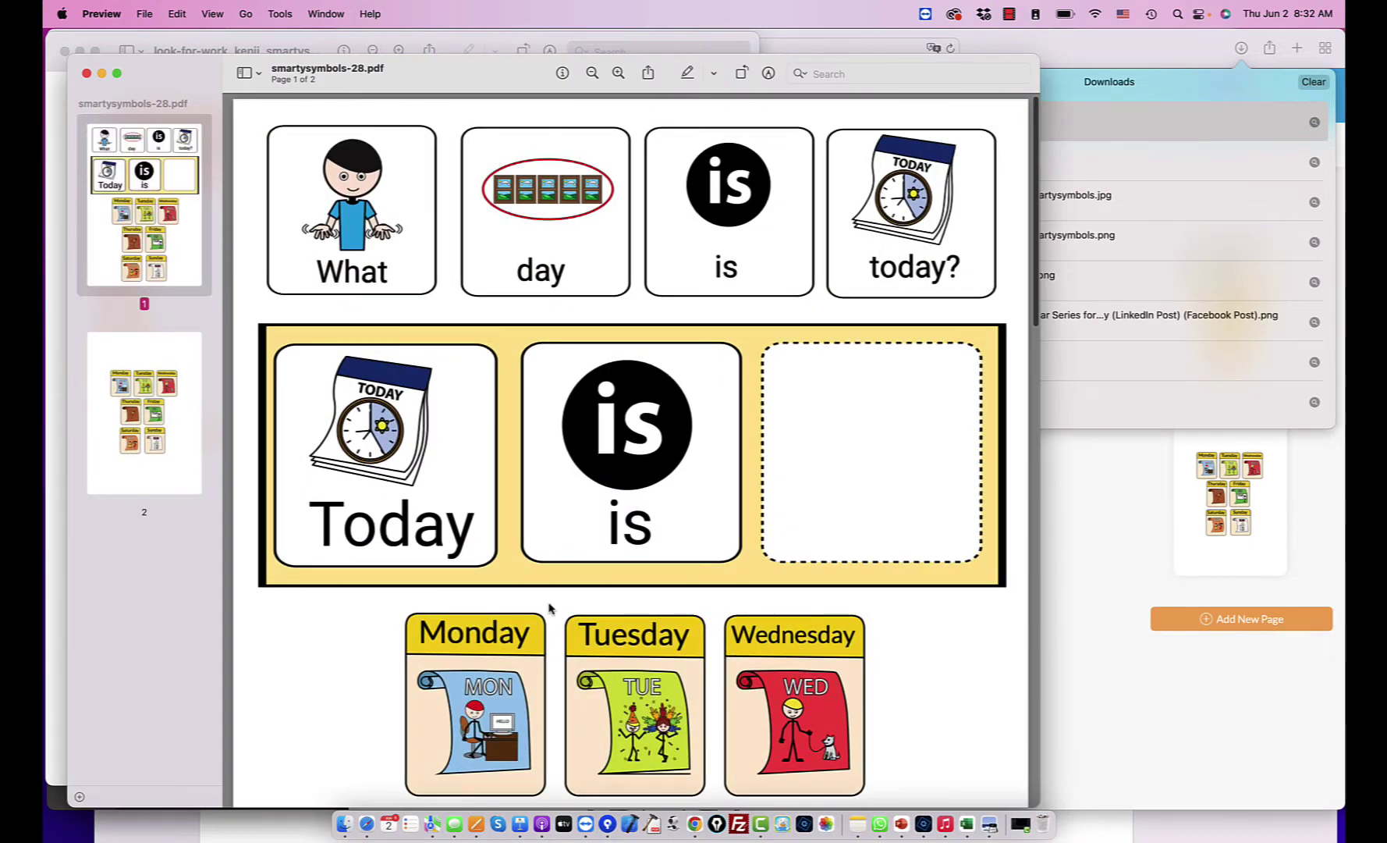
scroll(548, 607, "down", 15)
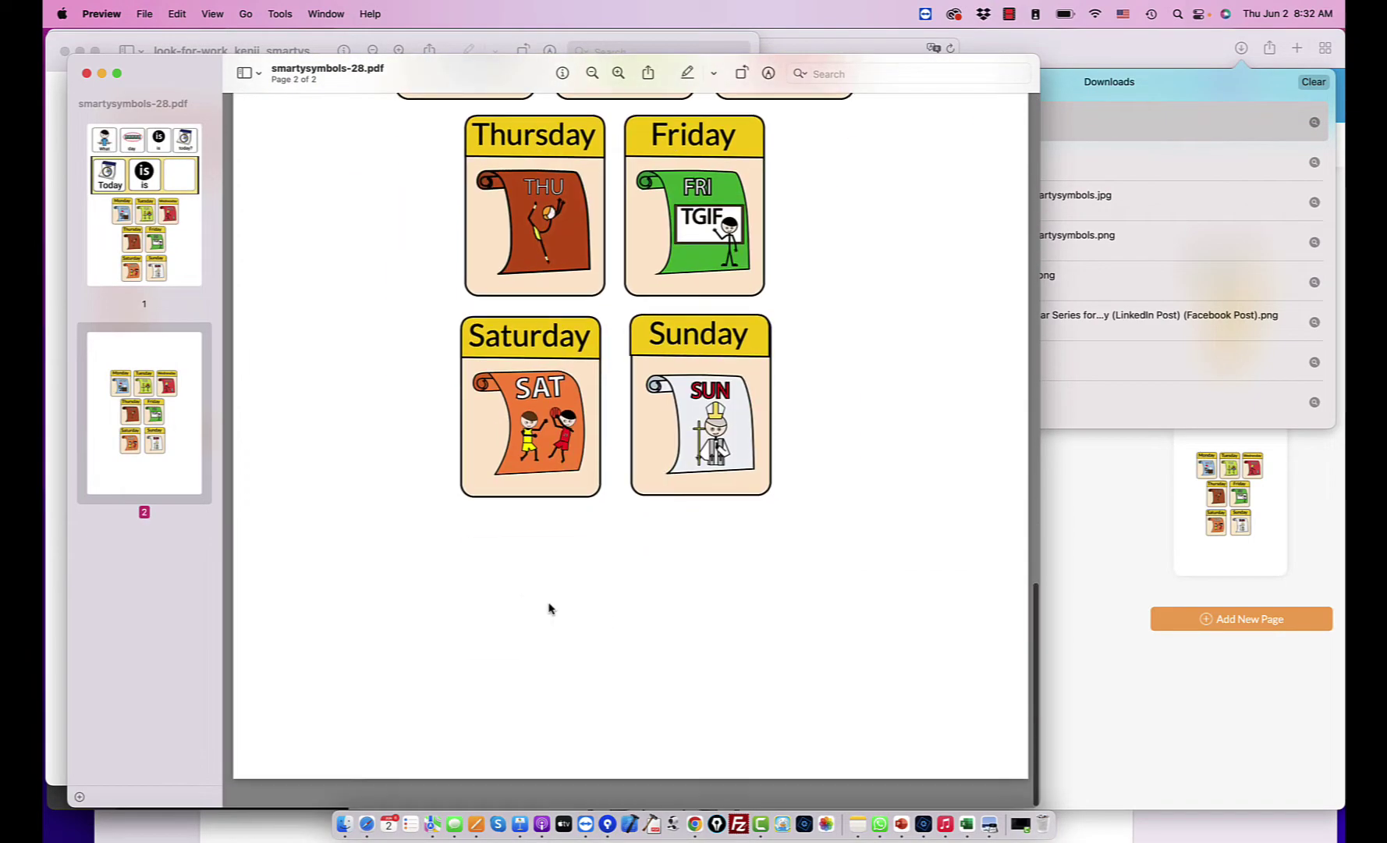
scroll(923, 666, "up", 10)
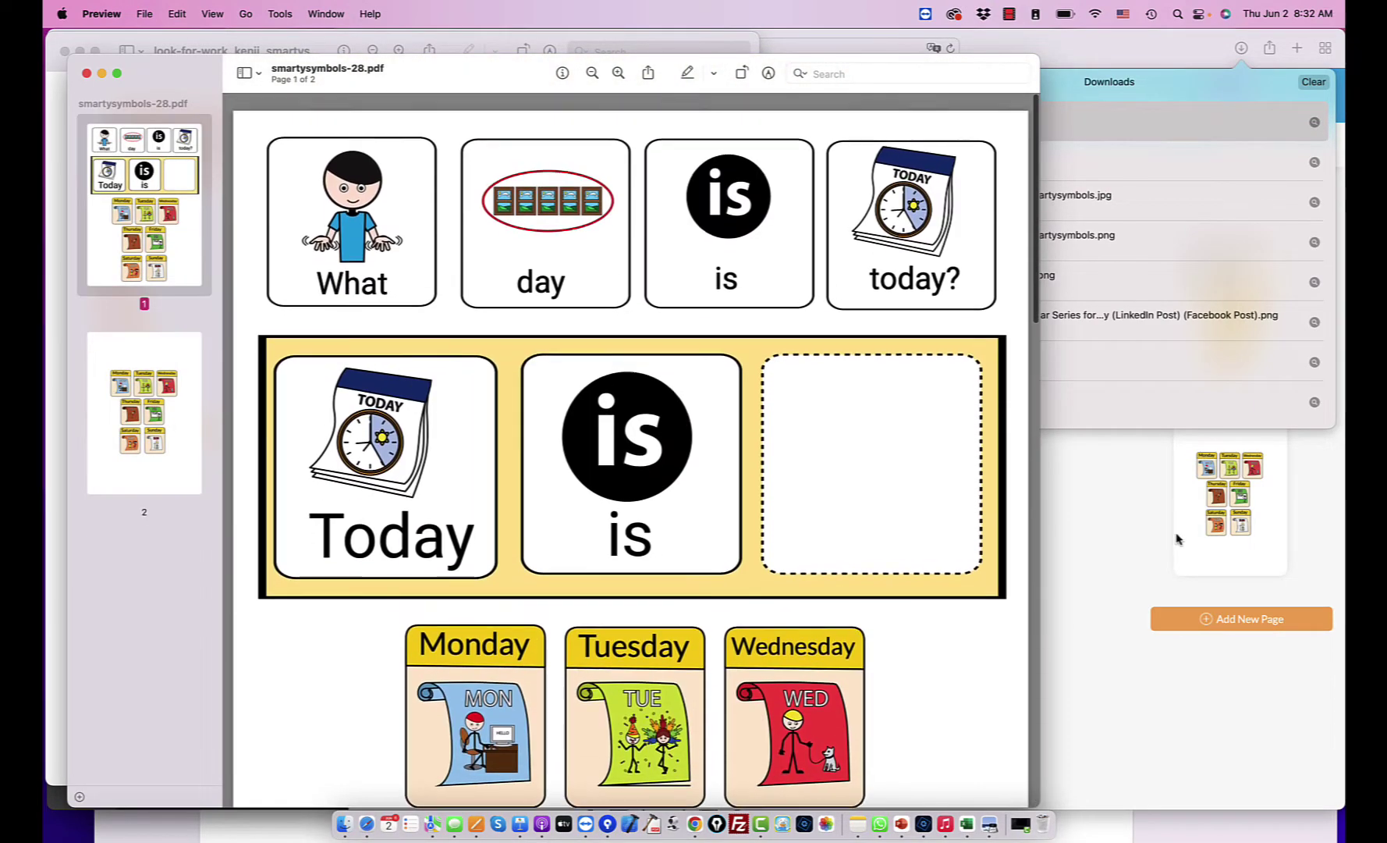
left_click(1146, 497)
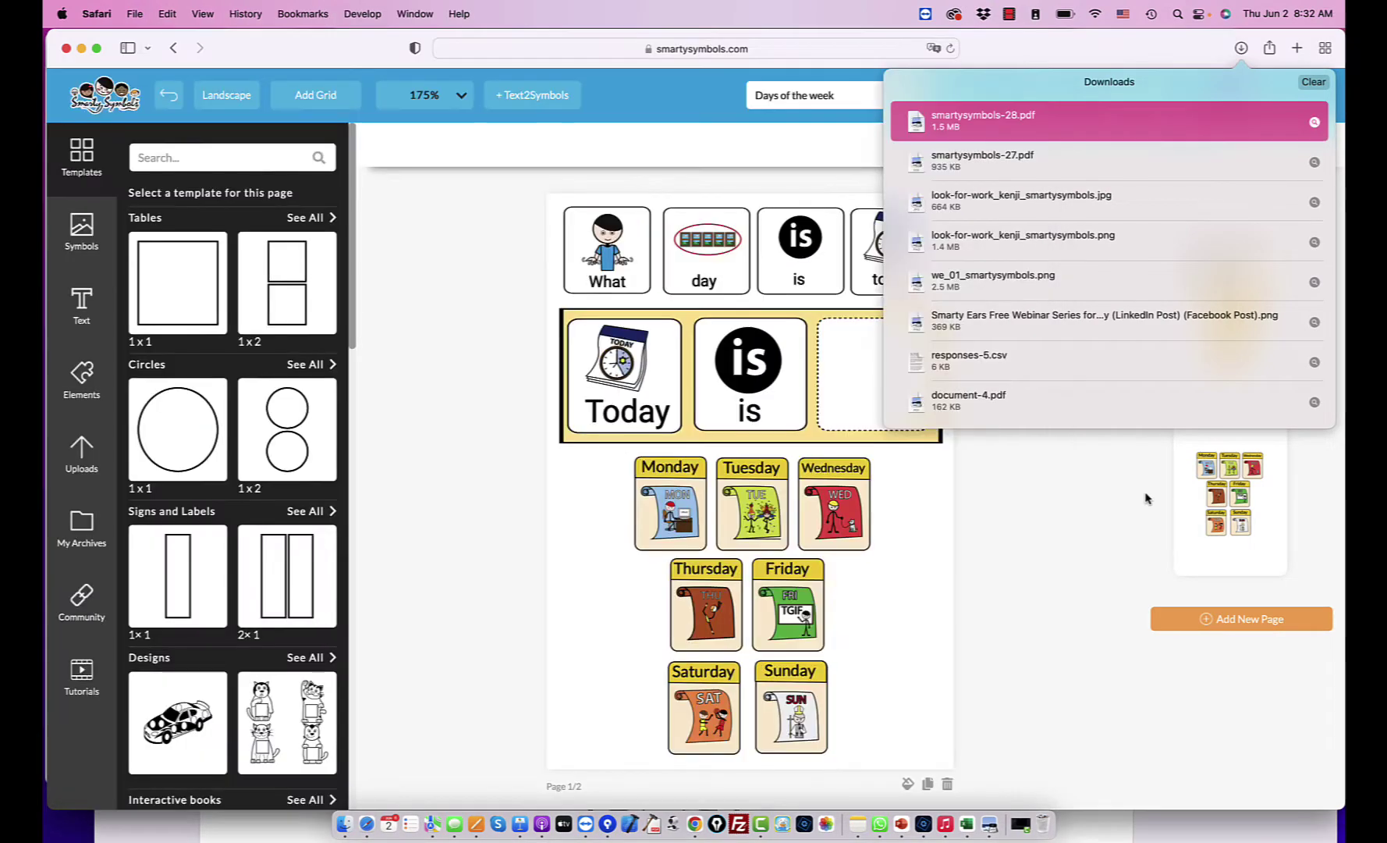
left_click(1145, 497)
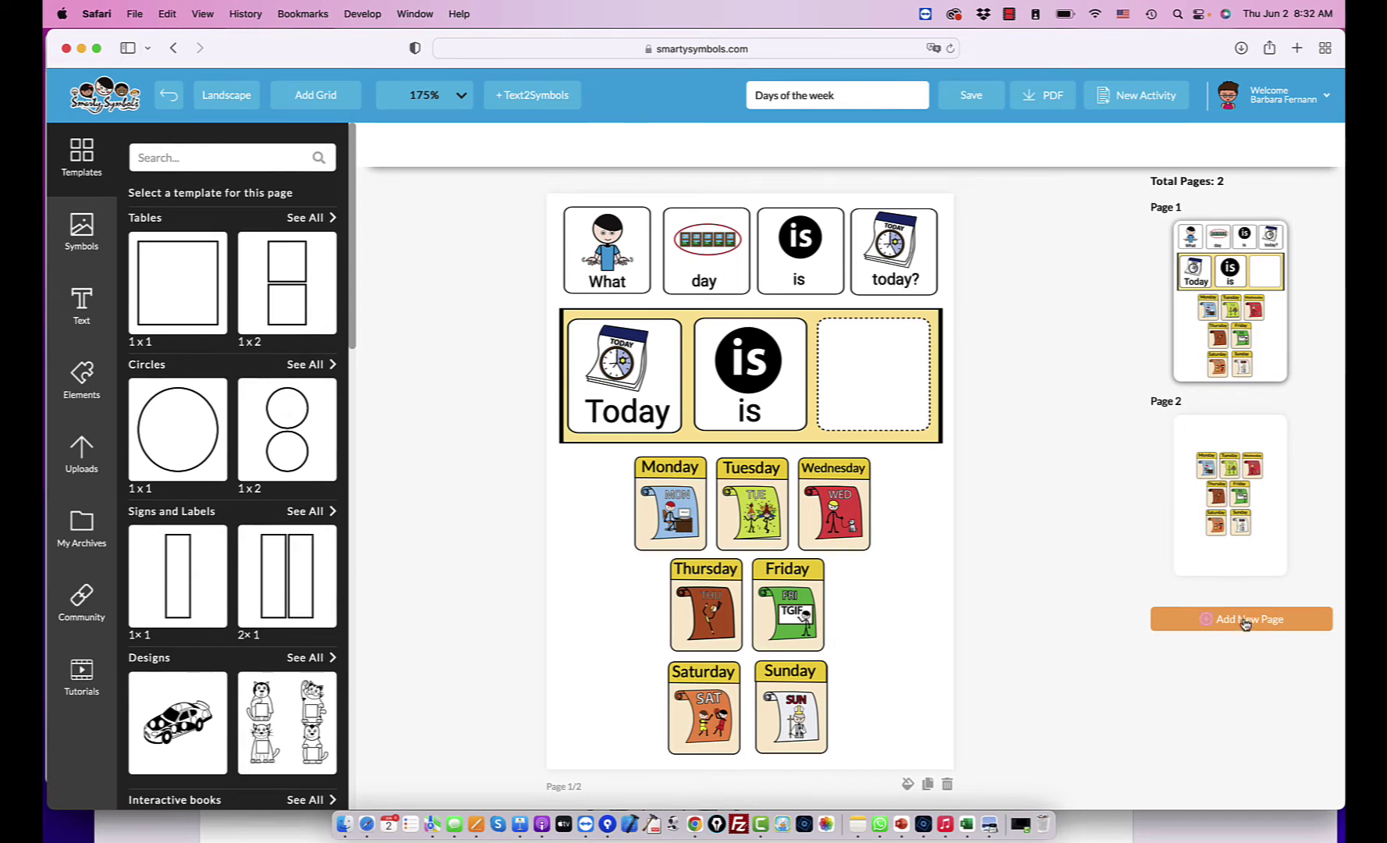
Add a blank third page to the activity and duplicate page 2 with the day cards.
left_click(1246, 619)
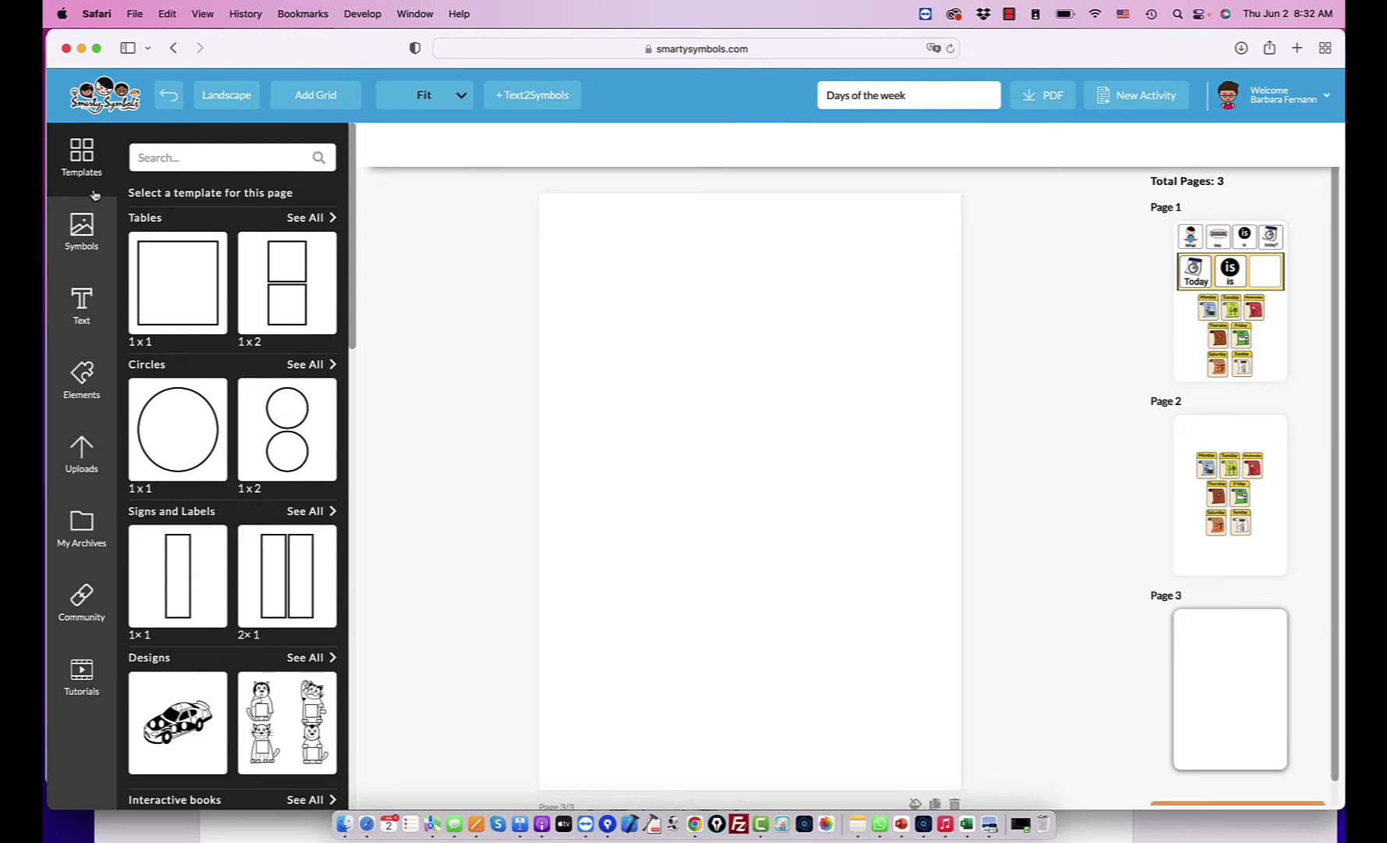
left_click(1219, 525)
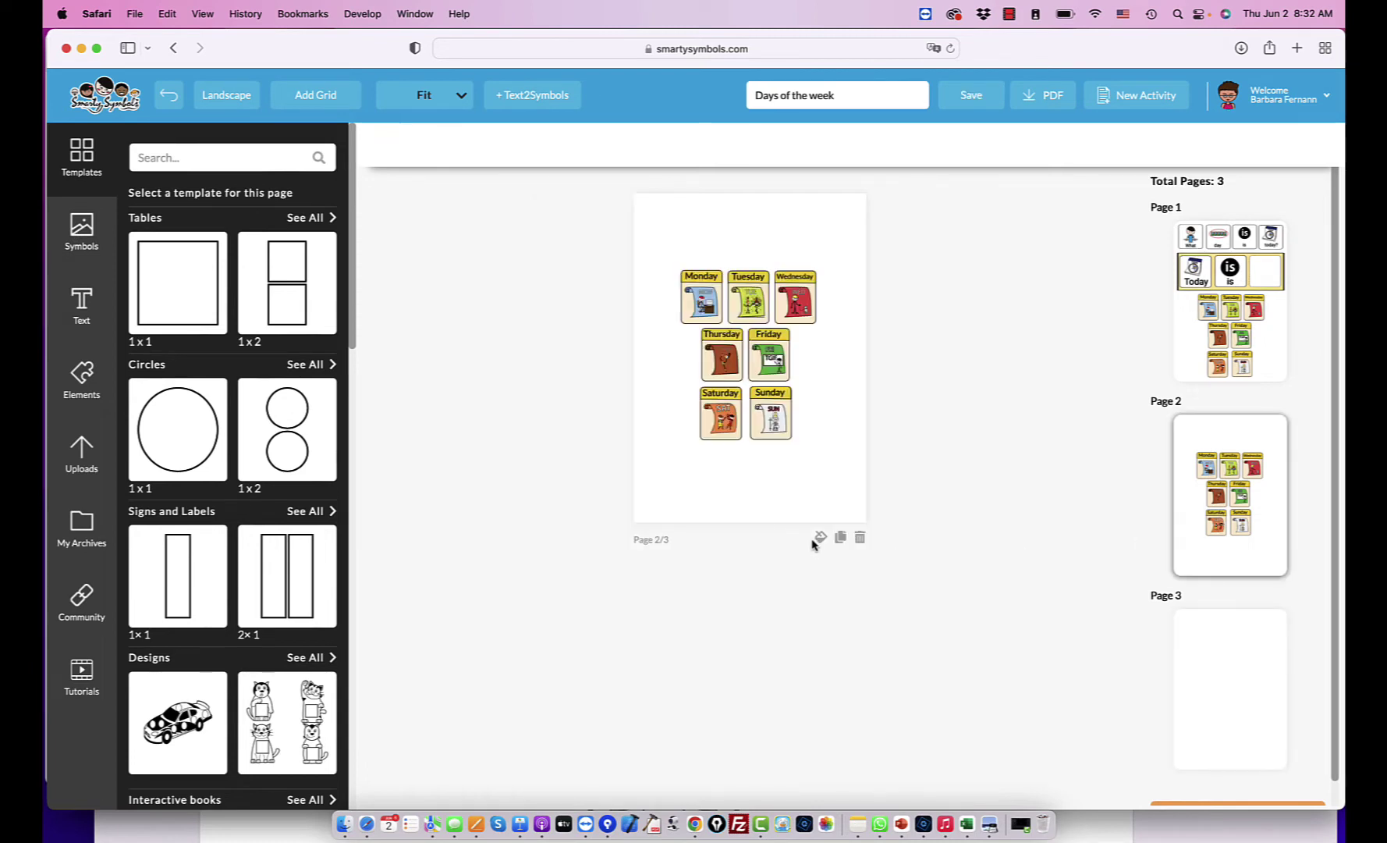
left_click(842, 538)
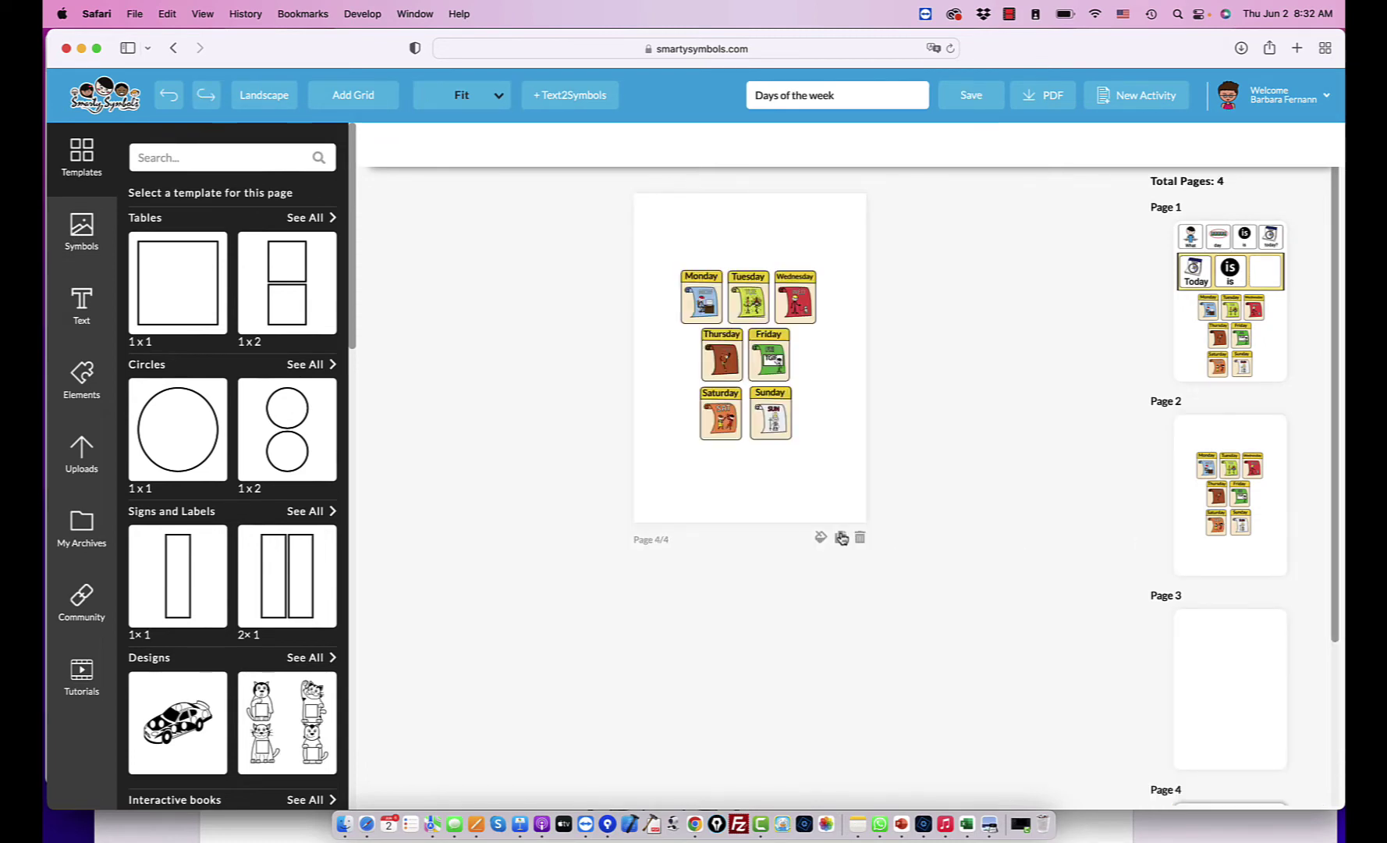
Move the duplicated day cards page ahead of the blank page so that it is page 3.
left_click(1228, 482)
scroll(1227, 481, "down", 3)
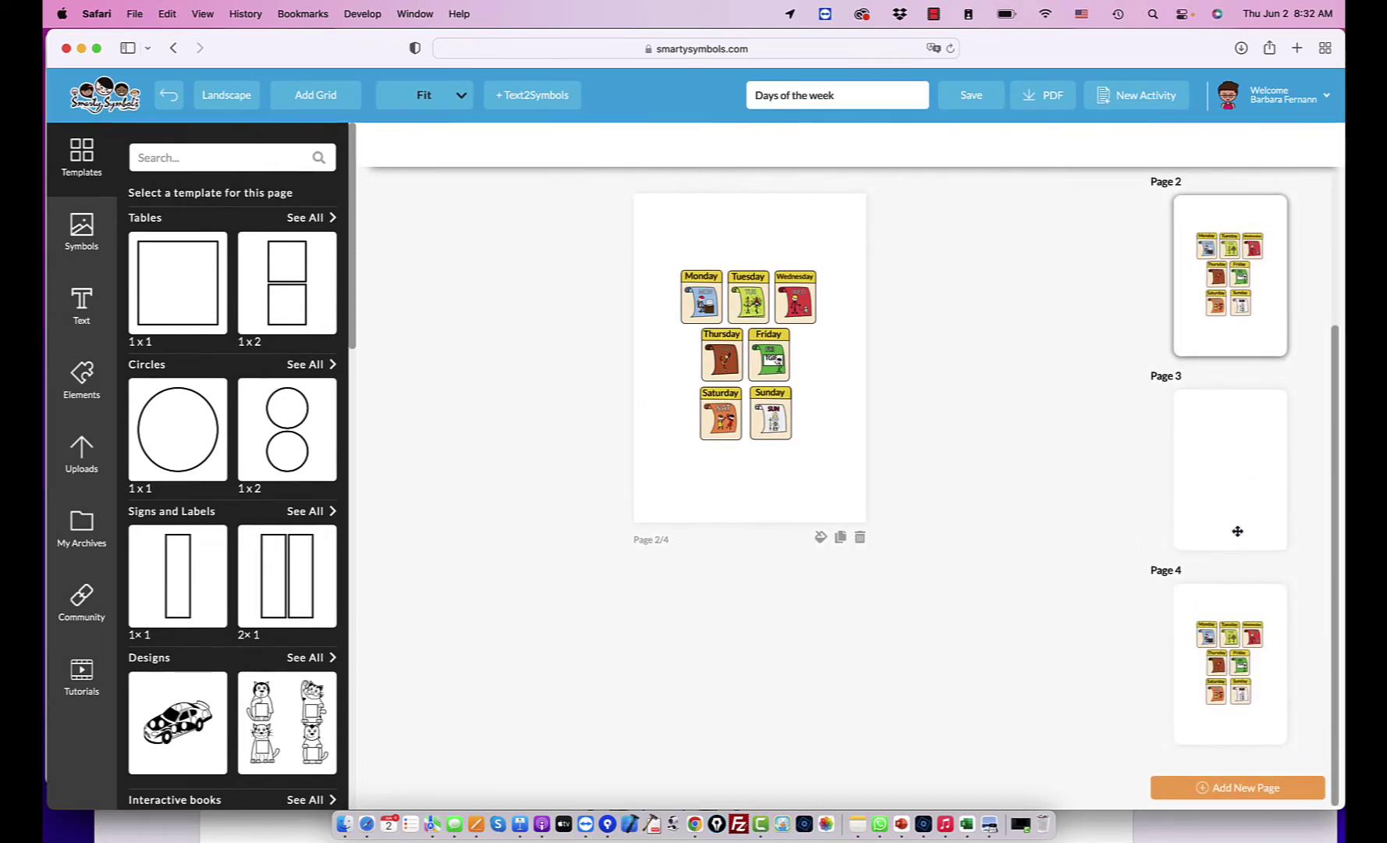
scroll(1236, 530, "down", 3)
scroll(1255, 617, "down", 5)
left_click_drag(1217, 658, 1198, 437)
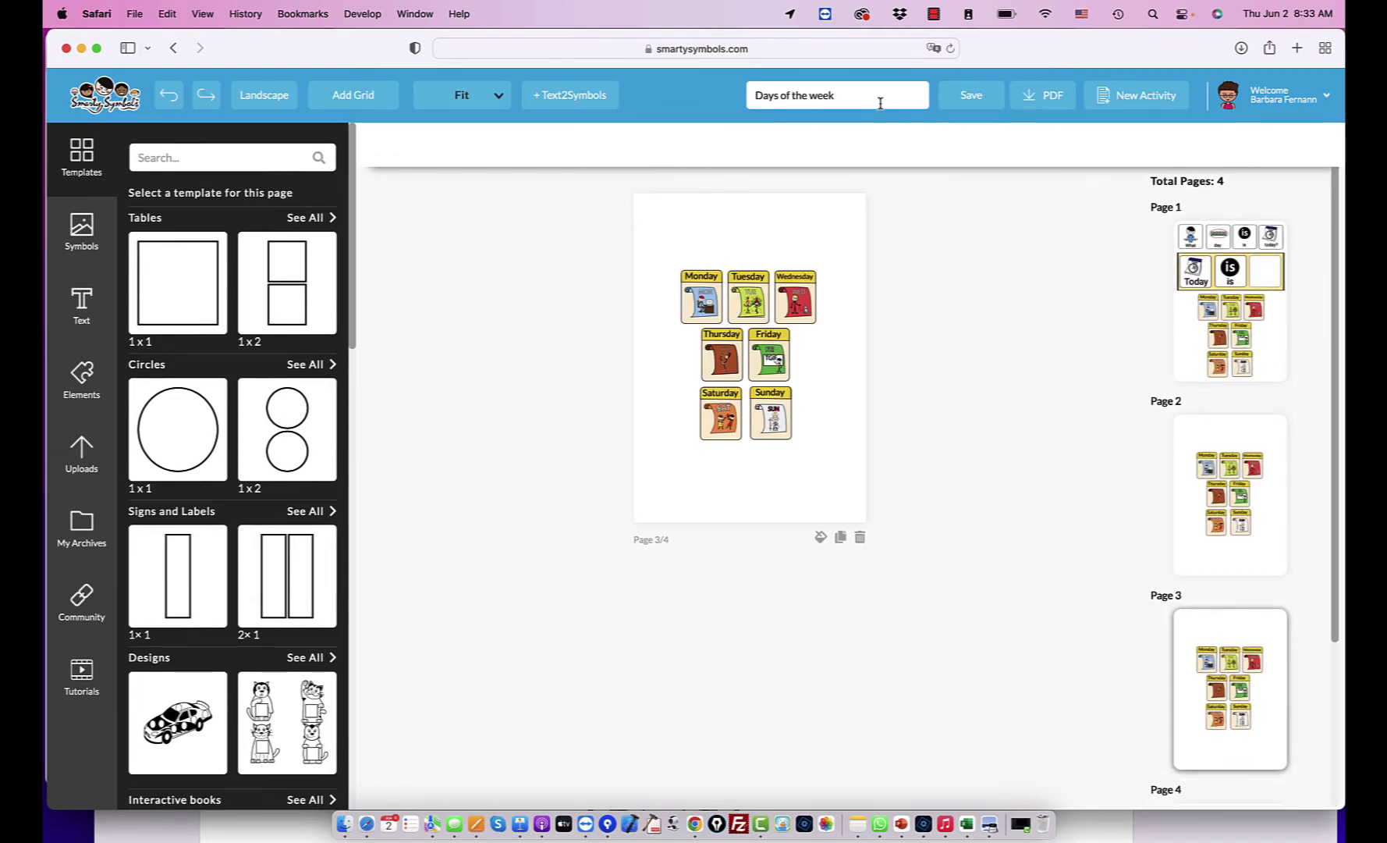
Try the Private sharing option in the save settings for Days of the week and close them without saving.
left_click(976, 108)
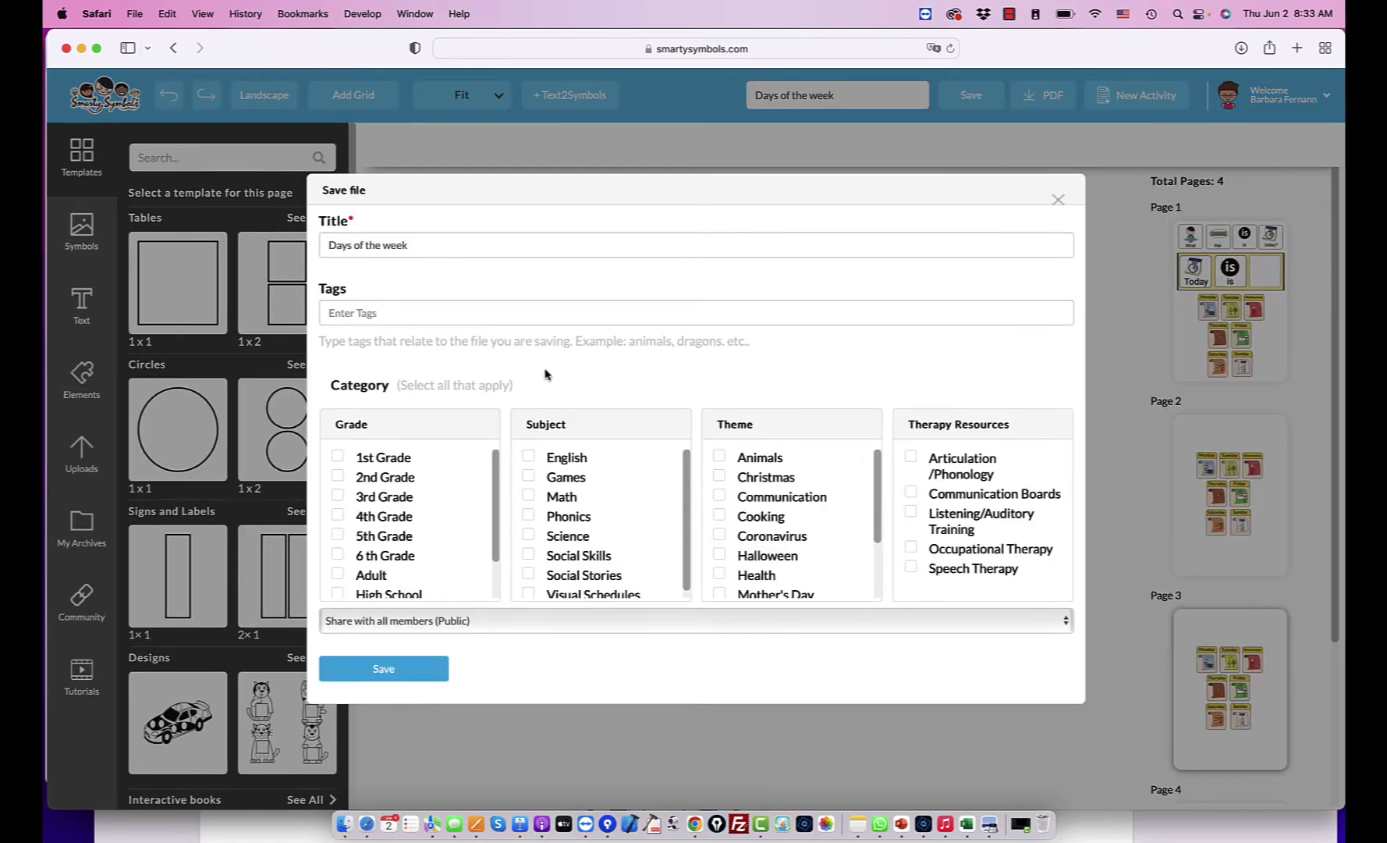
left_click(544, 625)
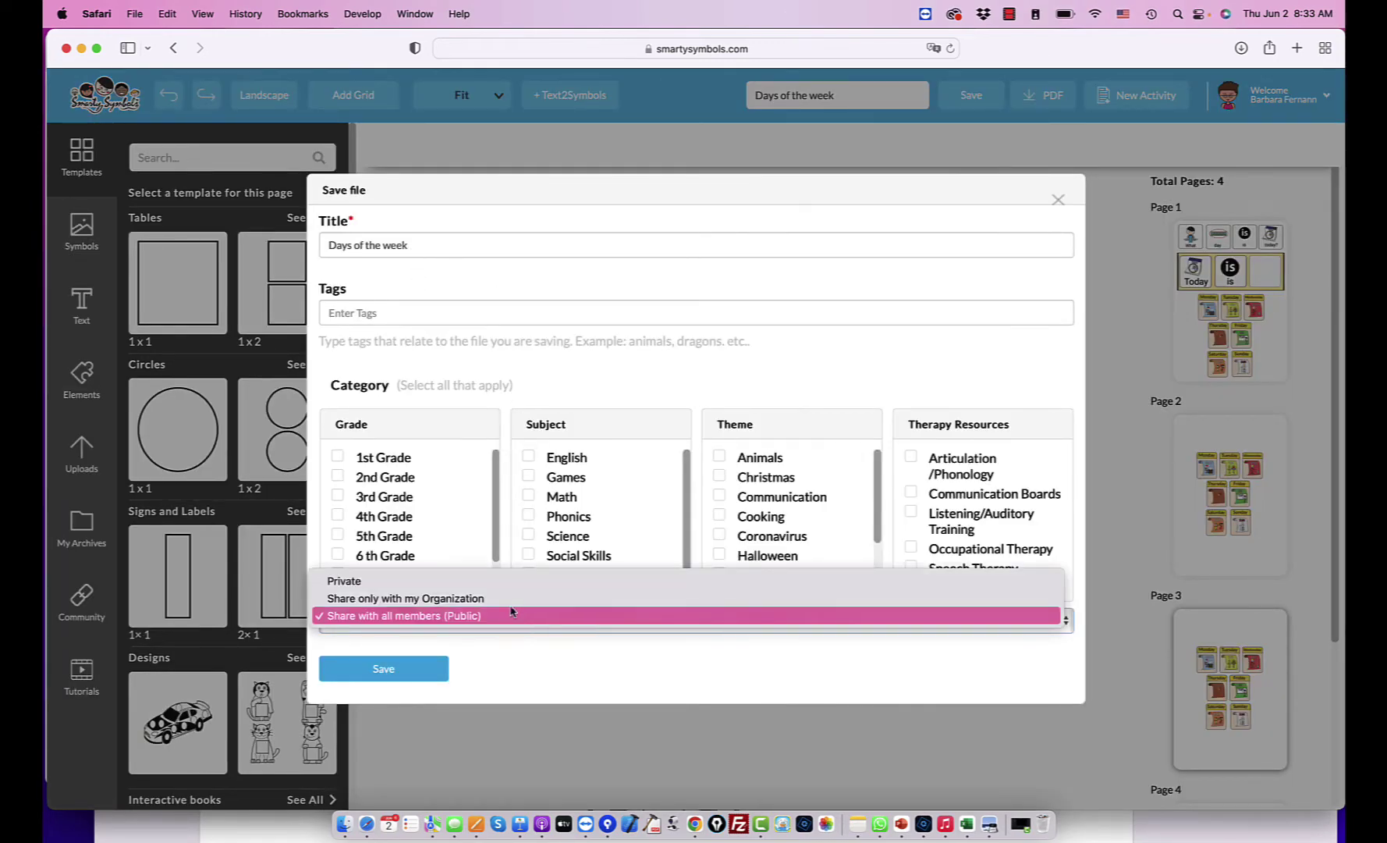
left_click(477, 581)
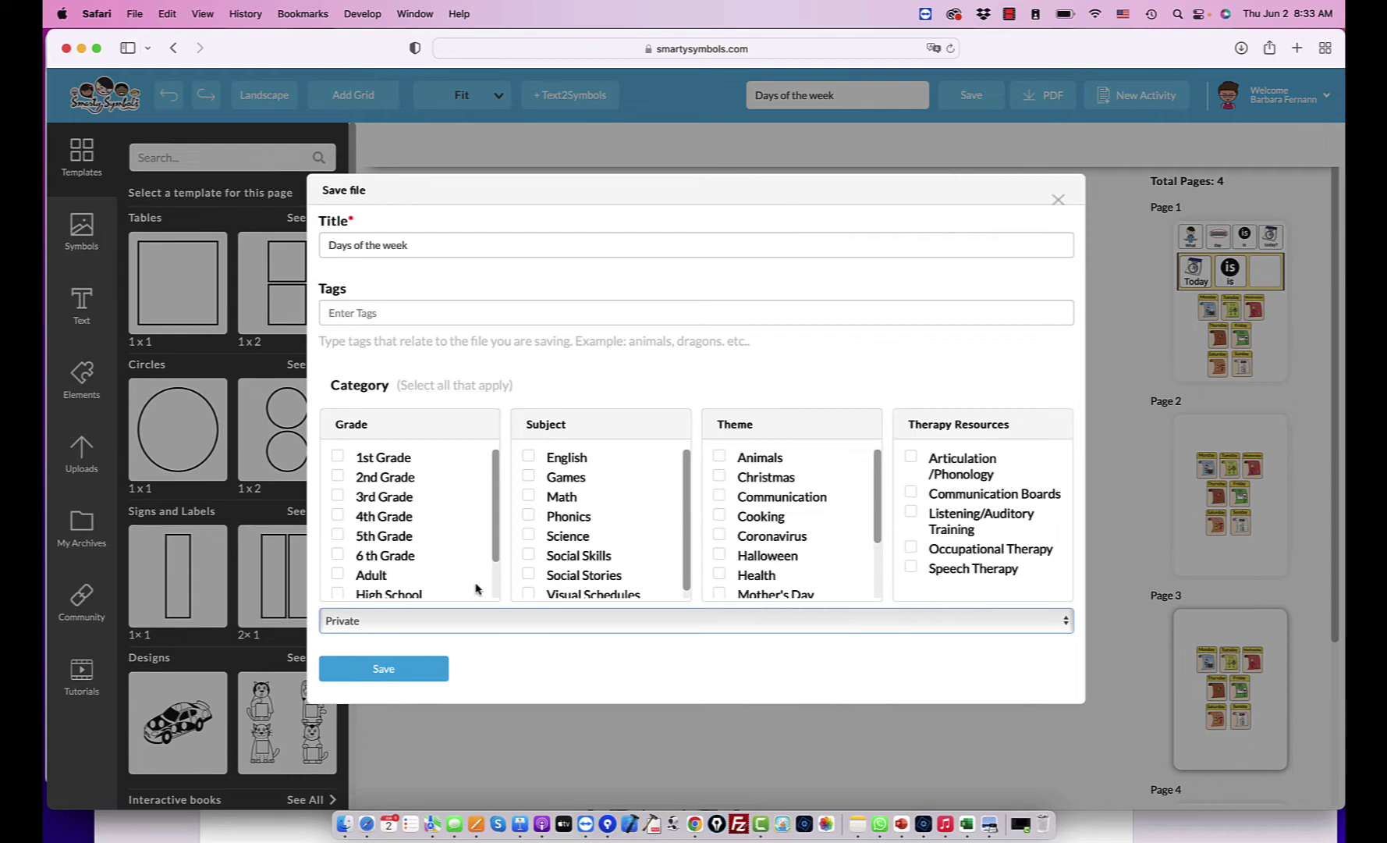
left_click(1058, 202)
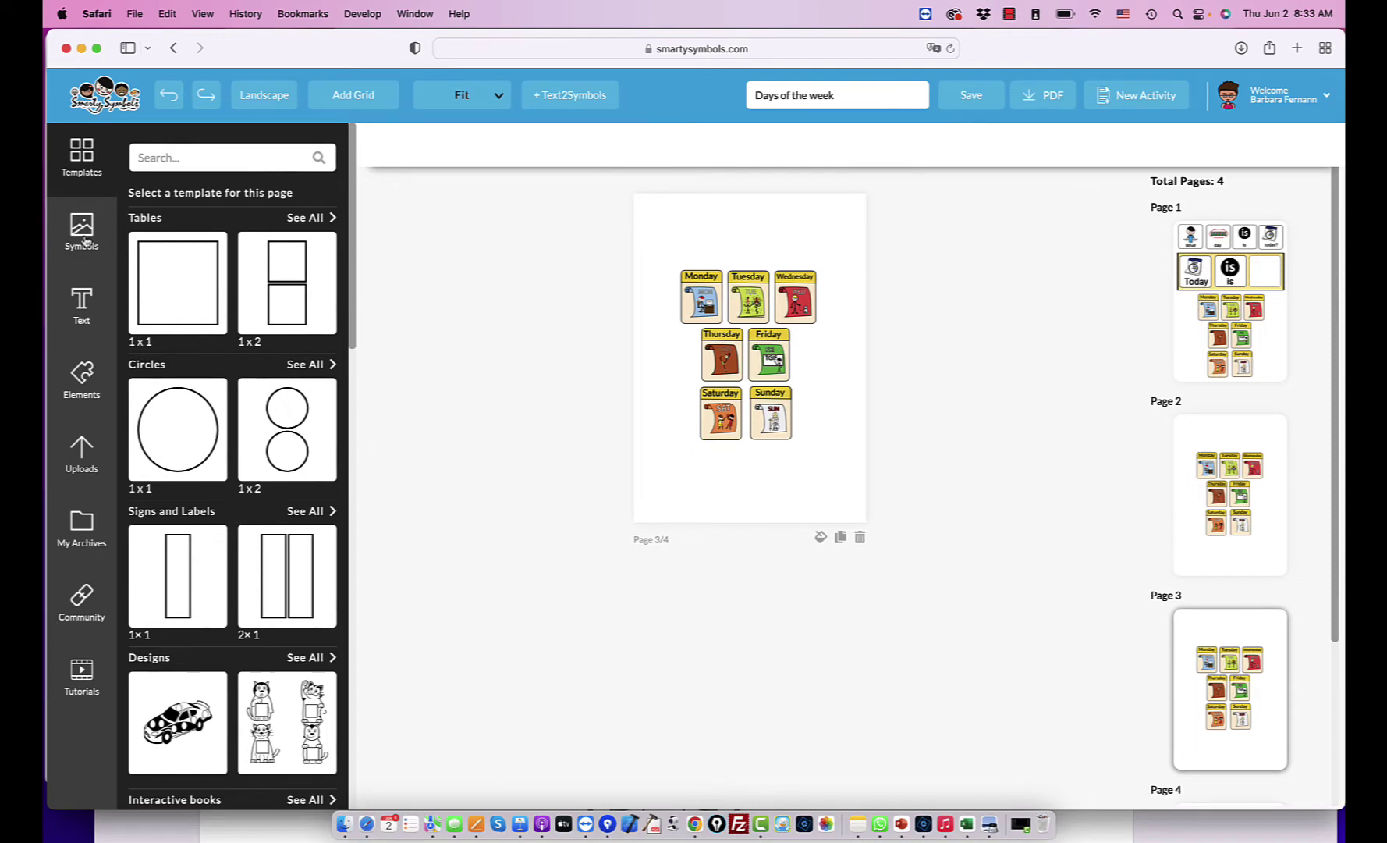
Go to the site's home page, open Game Creation, and look at its text and symbol choices.
left_click(99, 98)
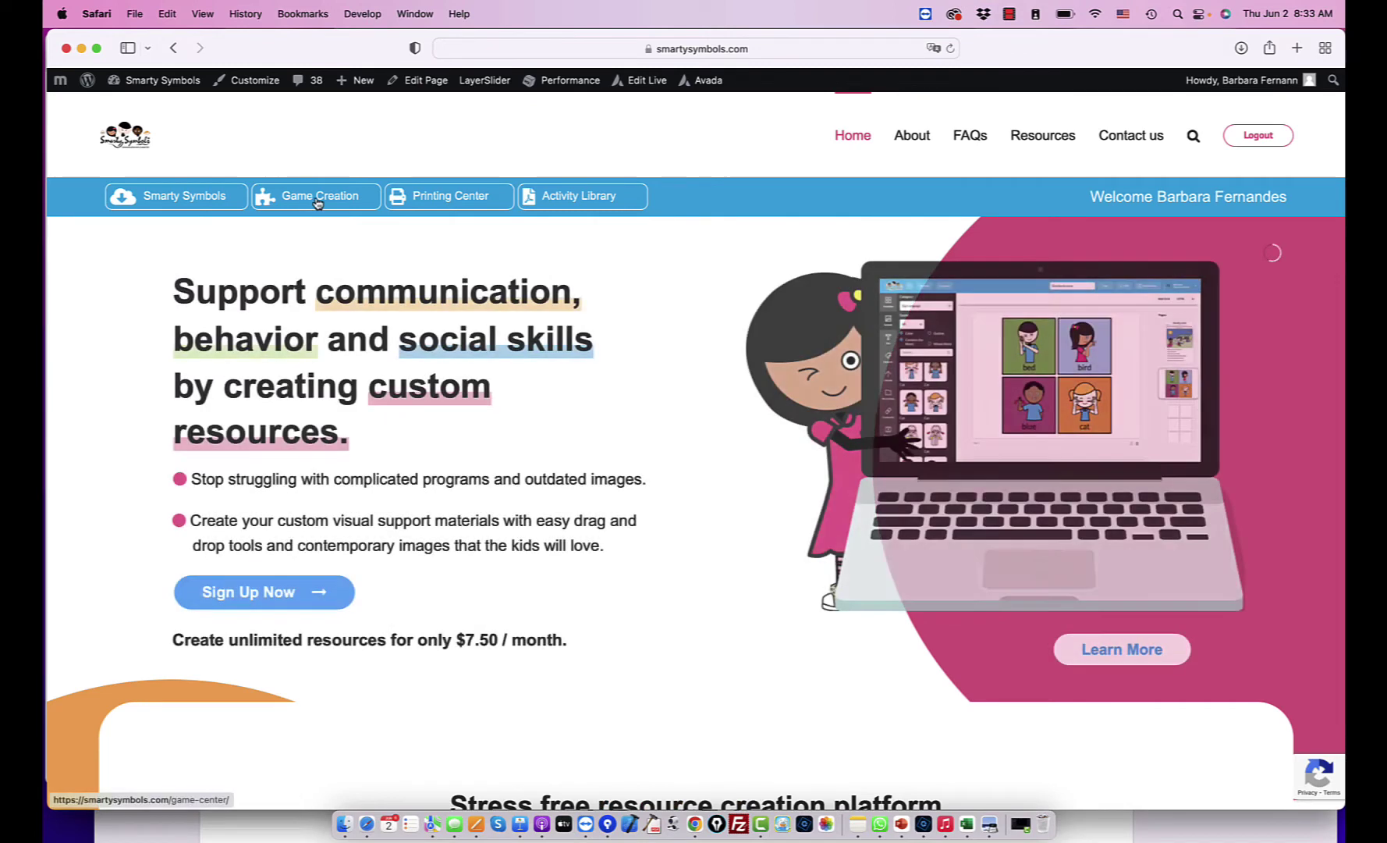
left_click(316, 196)
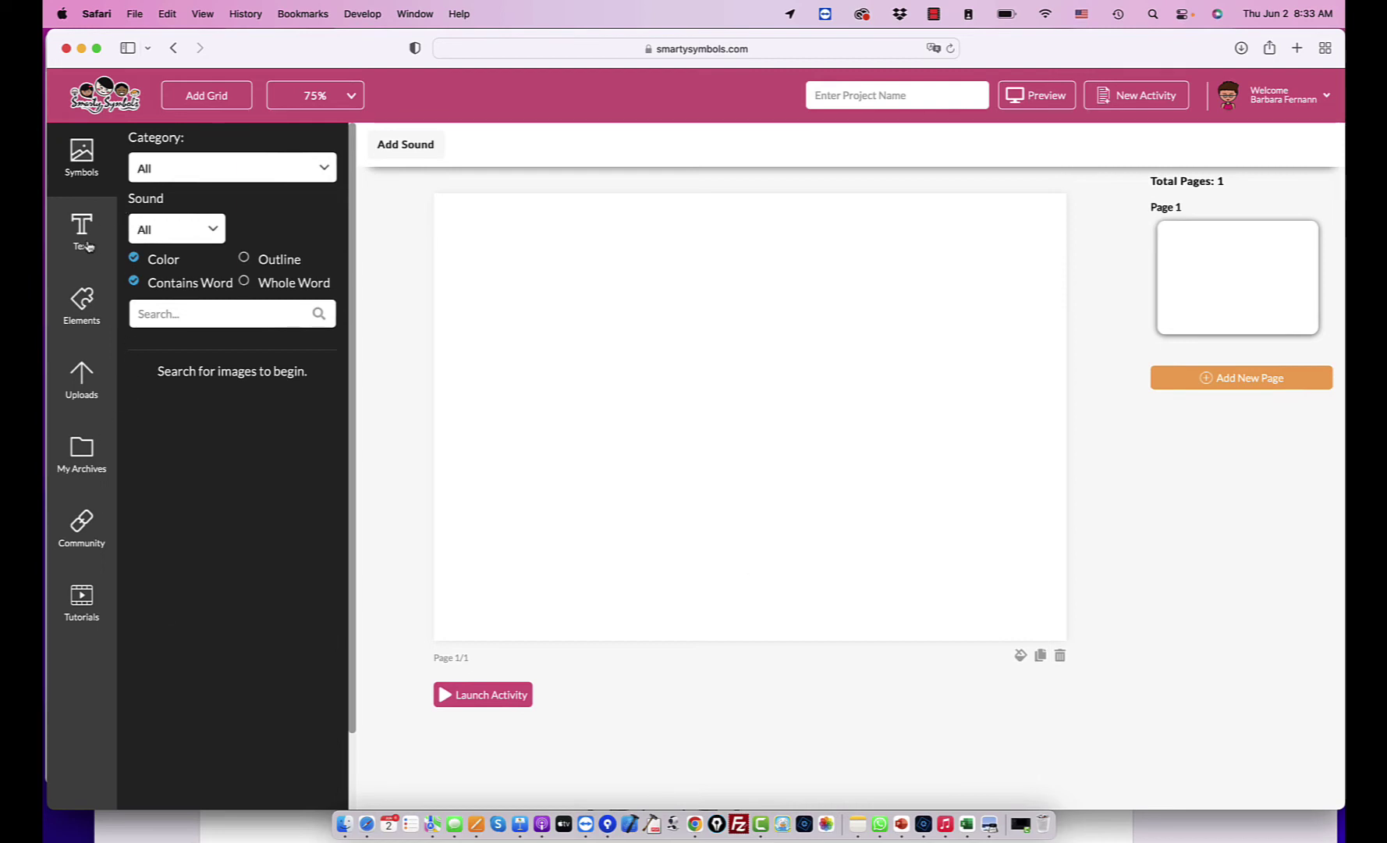
left_click(84, 235)
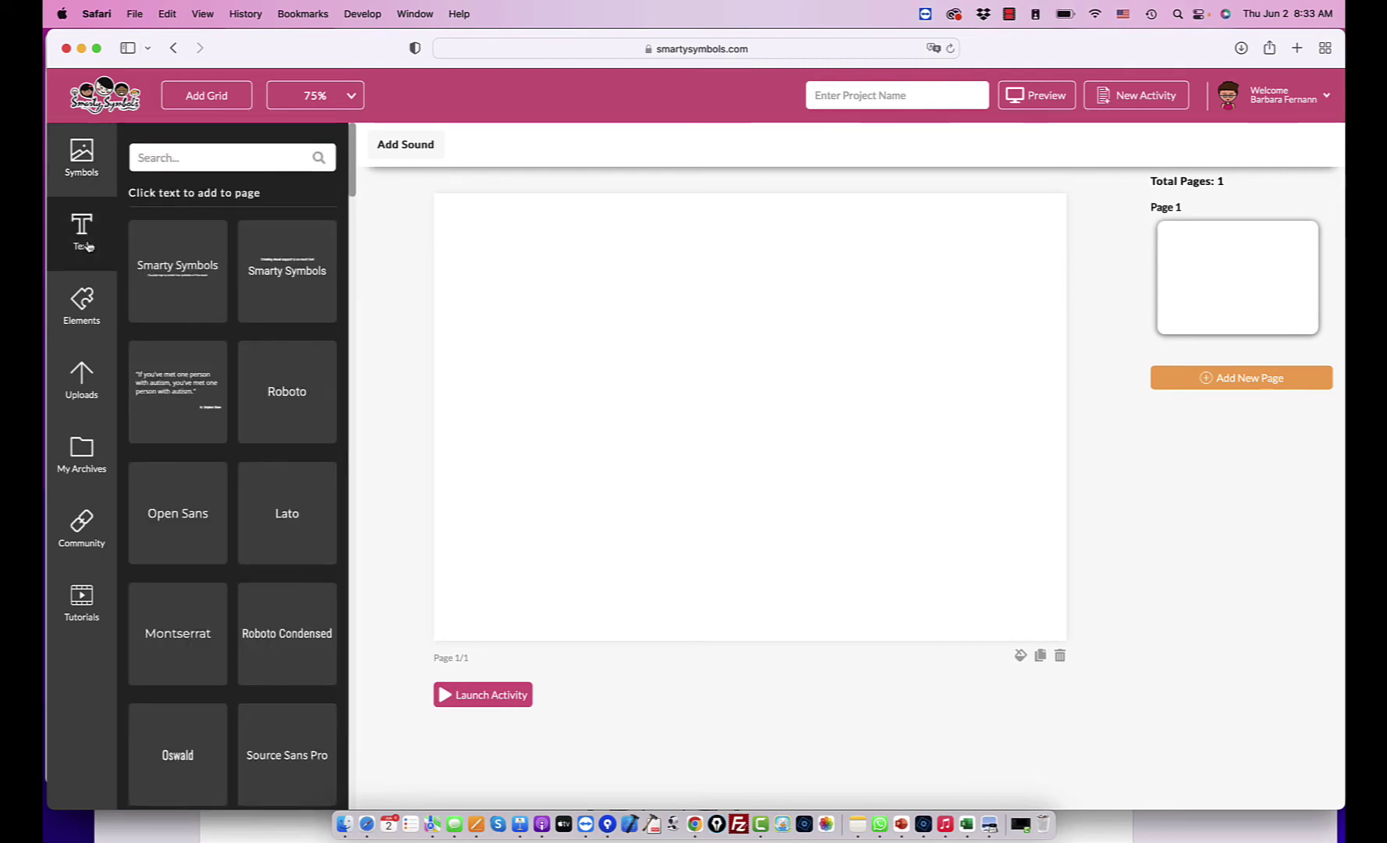
left_click(91, 171)
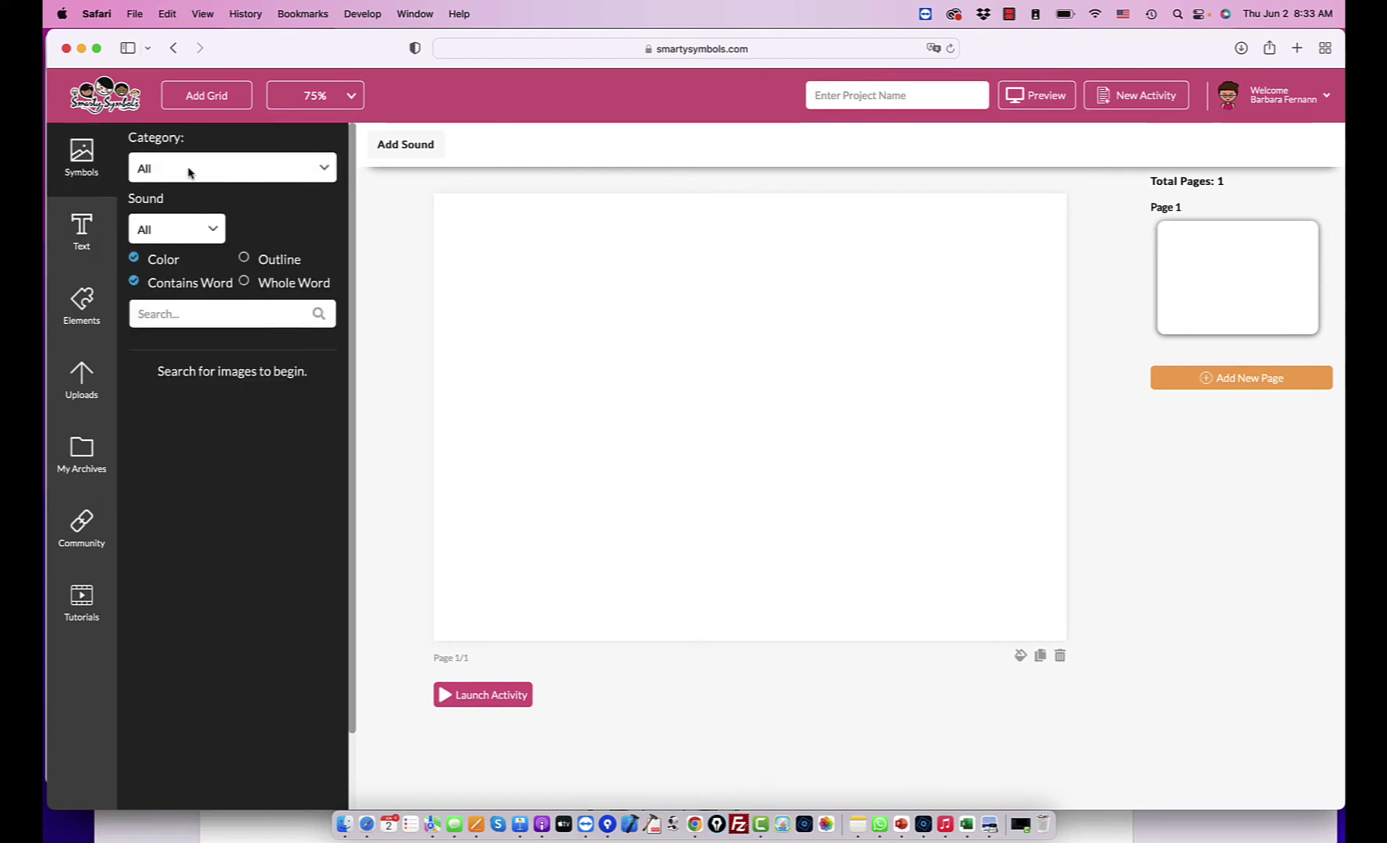
Add a Roboto text near the upper middle of the game's first page and select its wording for editing.
left_click(79, 224)
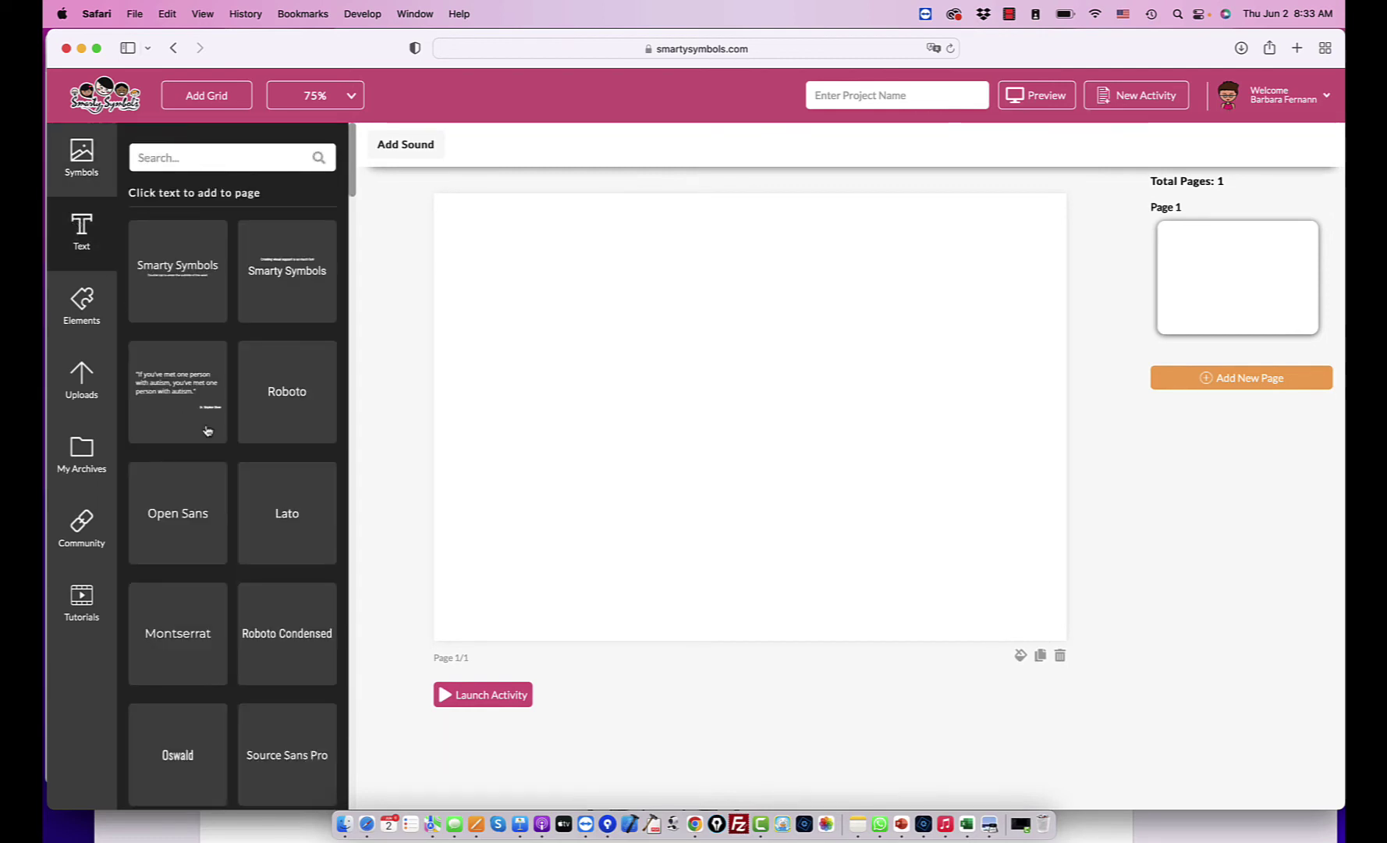
left_click(288, 390)
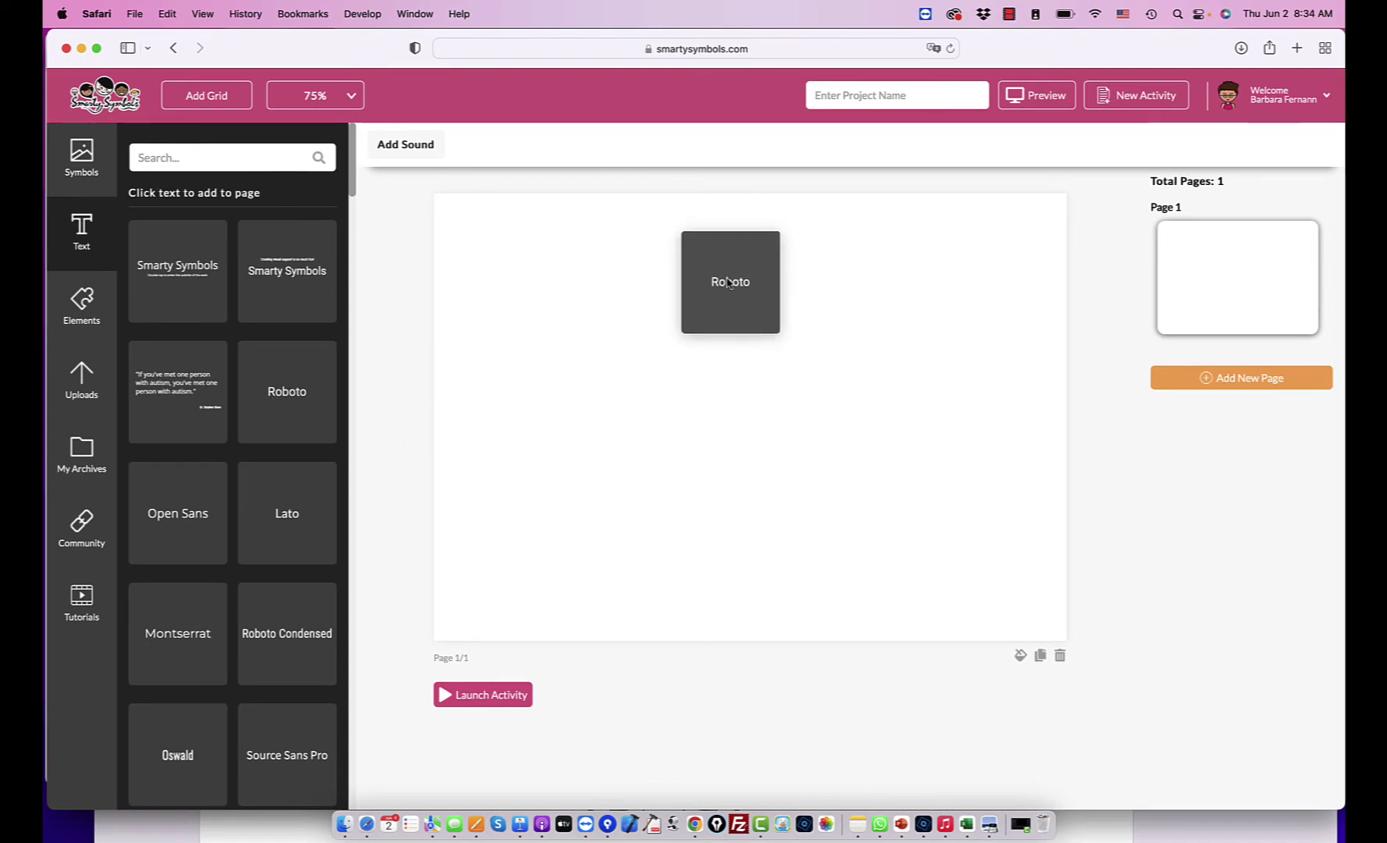
left_click_drag(684, 267, 744, 267)
double_click(743, 268)
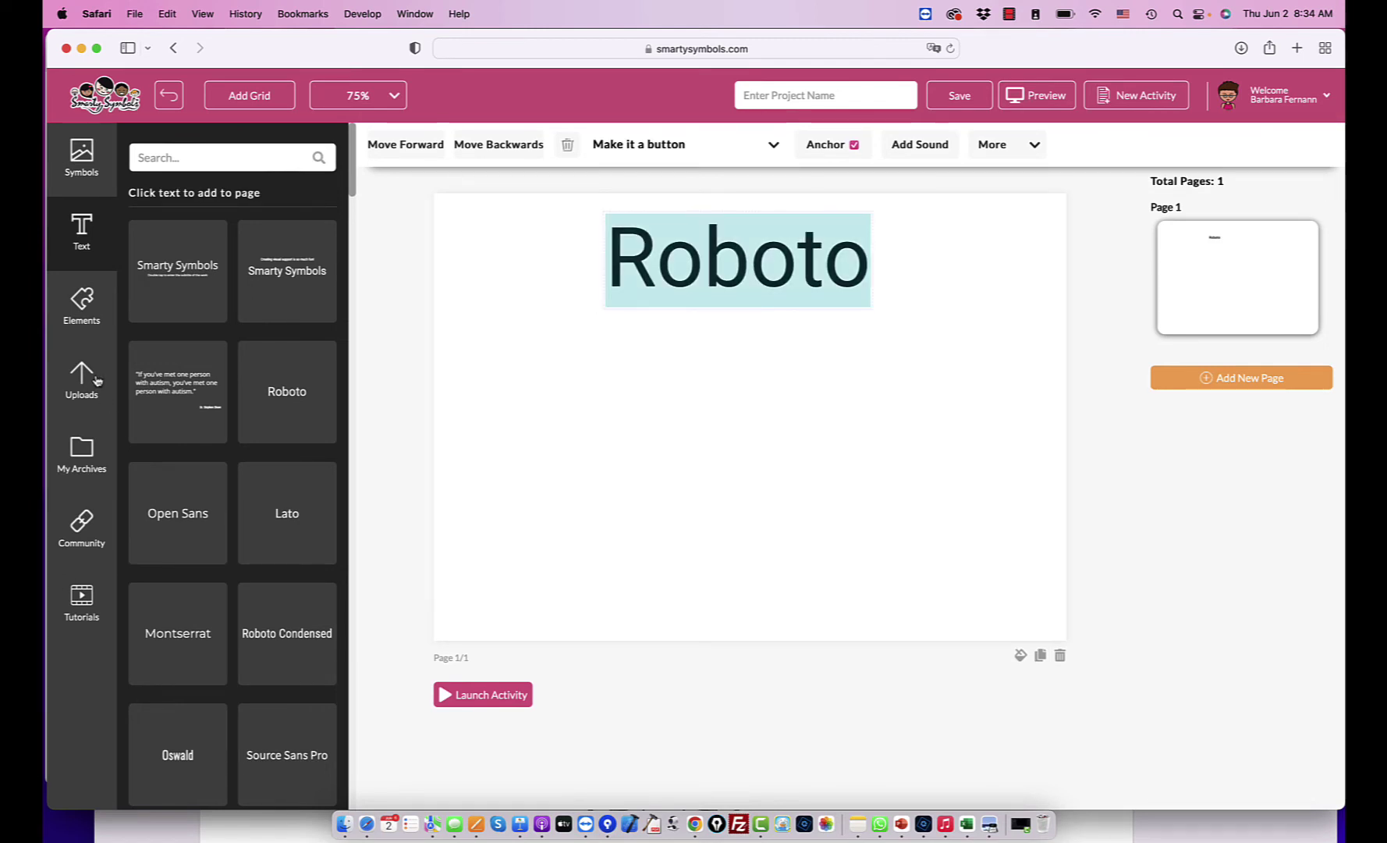
Look over the available elements and set the page background to light yellow, replacing a trial of dark gold #bf9000.
left_click(82, 304)
scroll(233, 469, "down", 2)
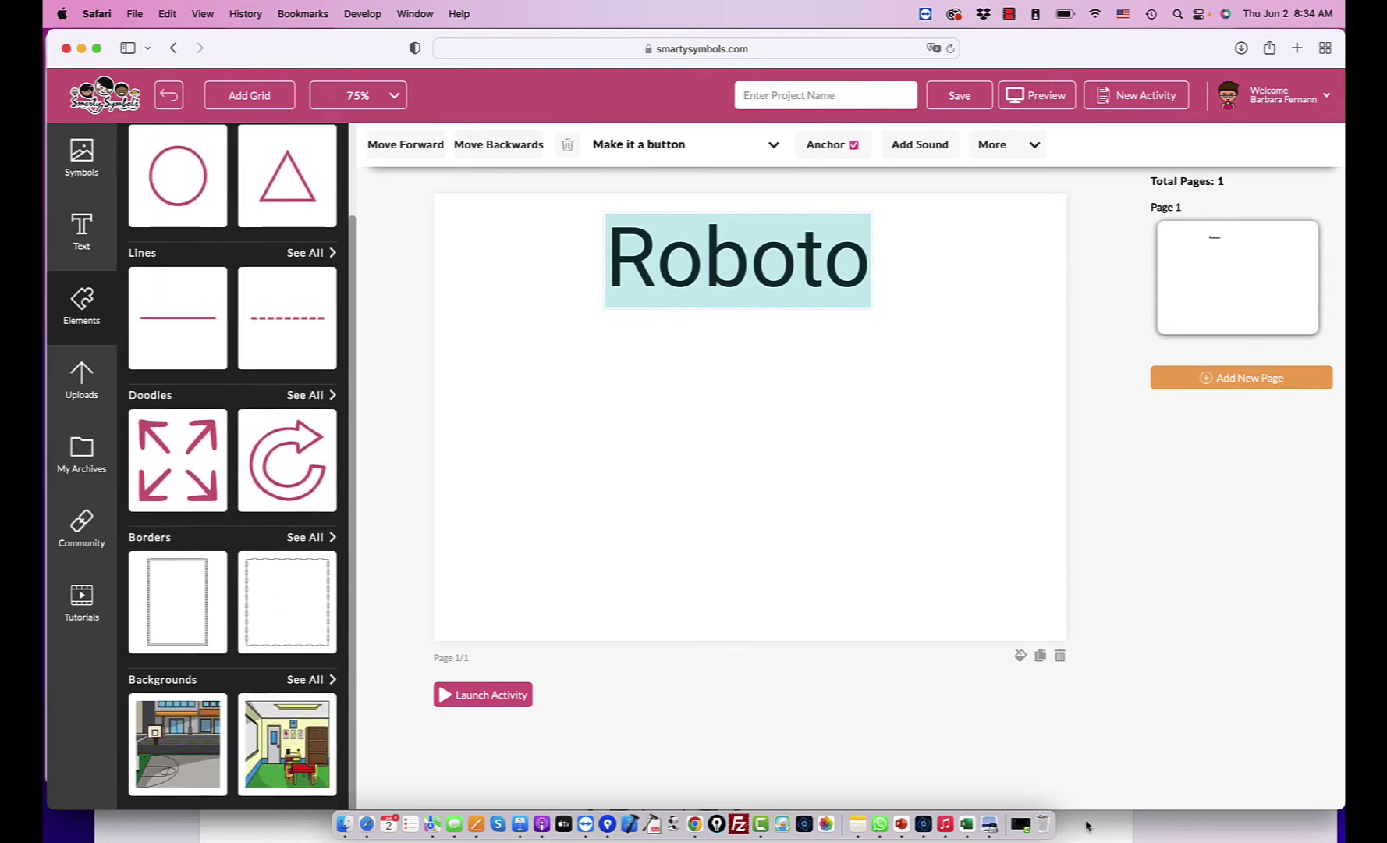
left_click(1020, 654)
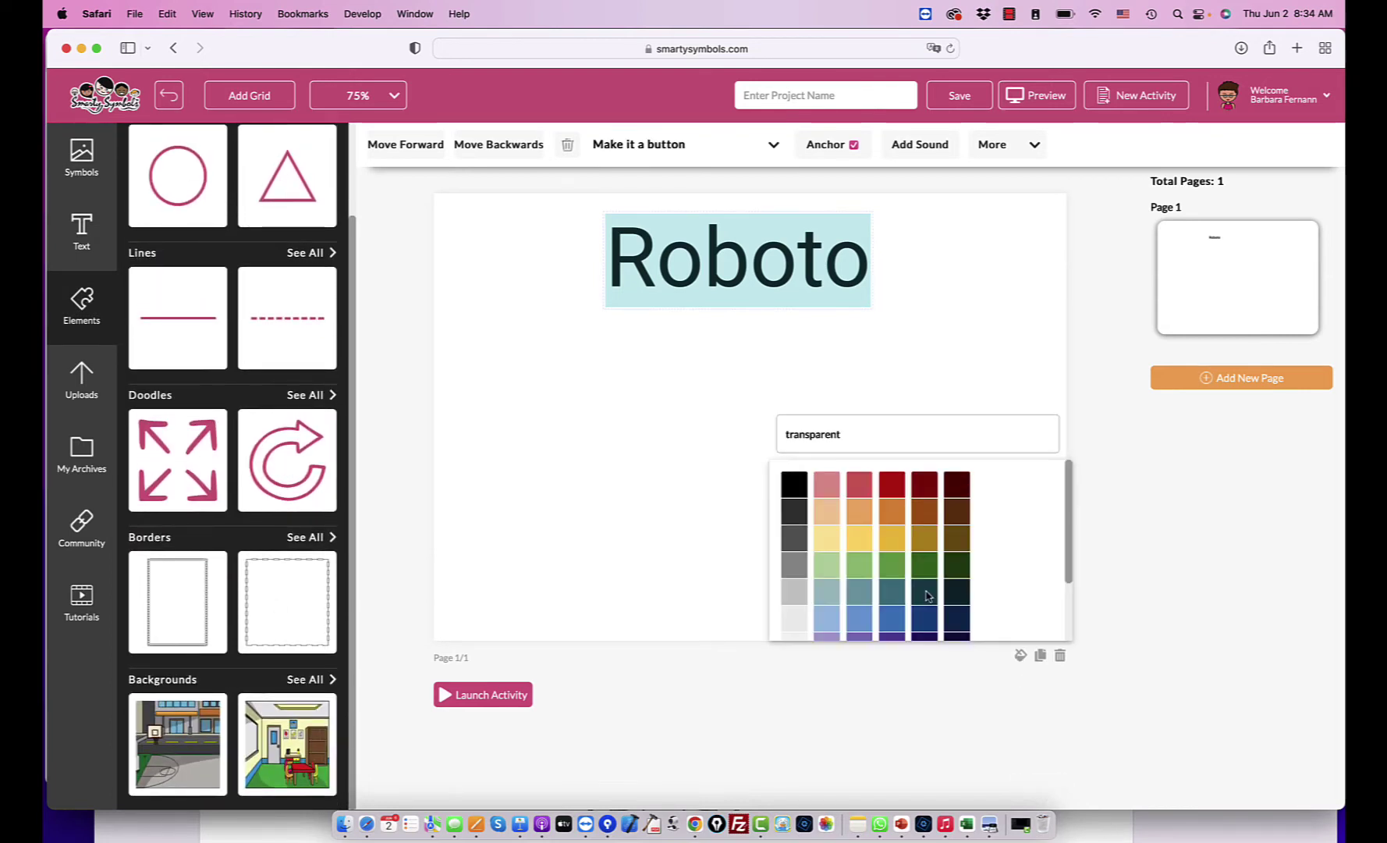
left_click(921, 540)
left_click(1019, 655)
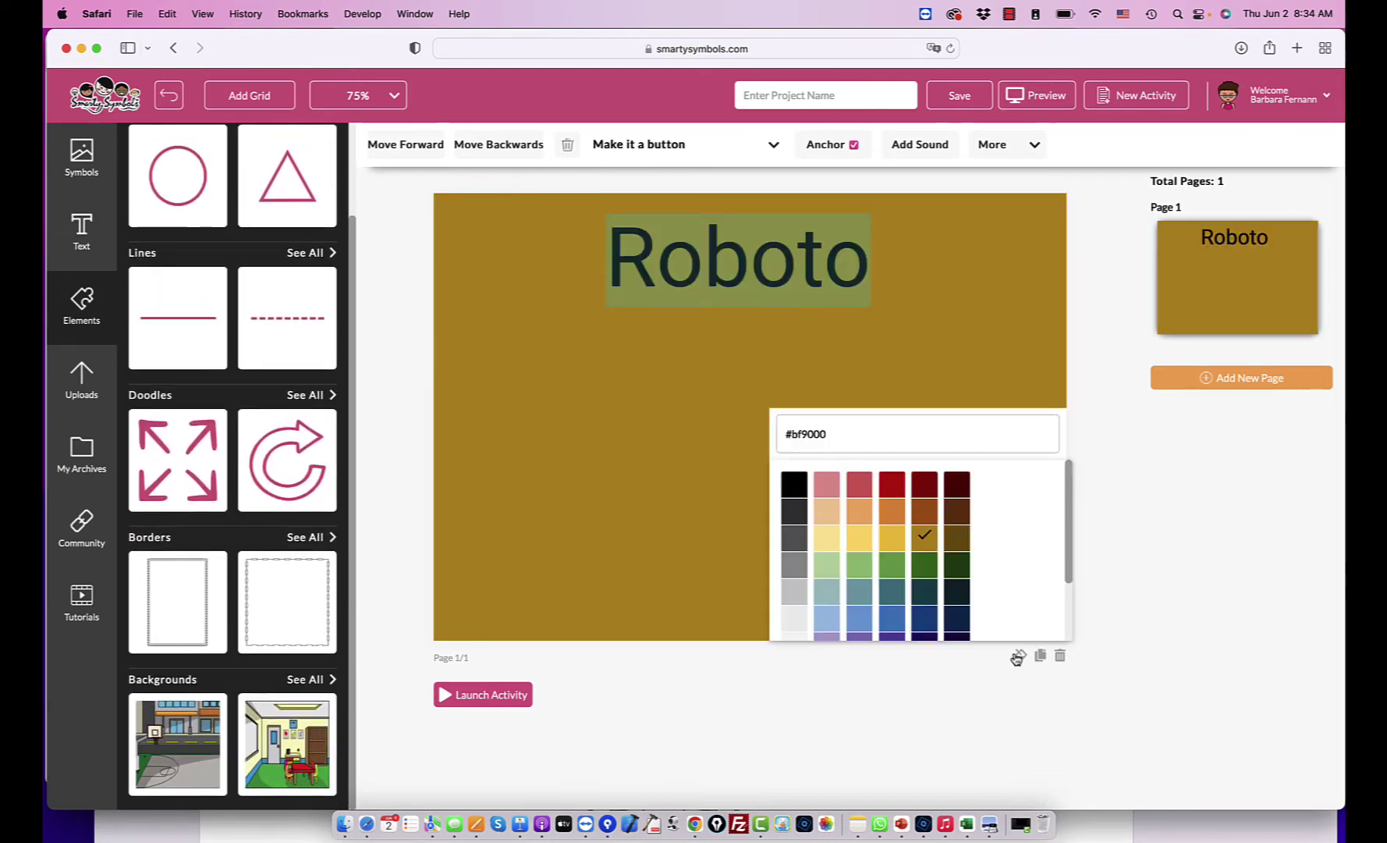
left_click(861, 544)
left_click(765, 505)
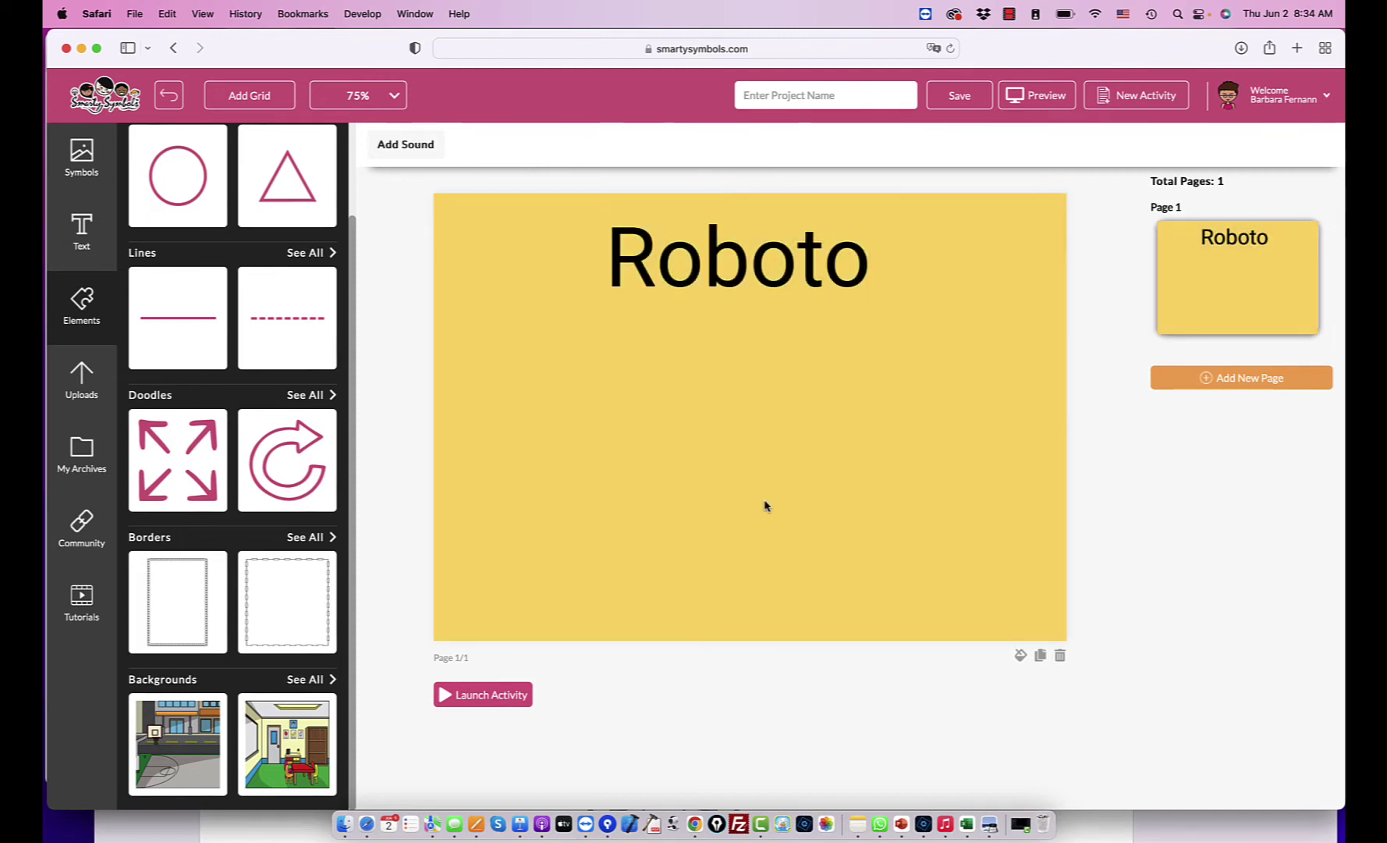
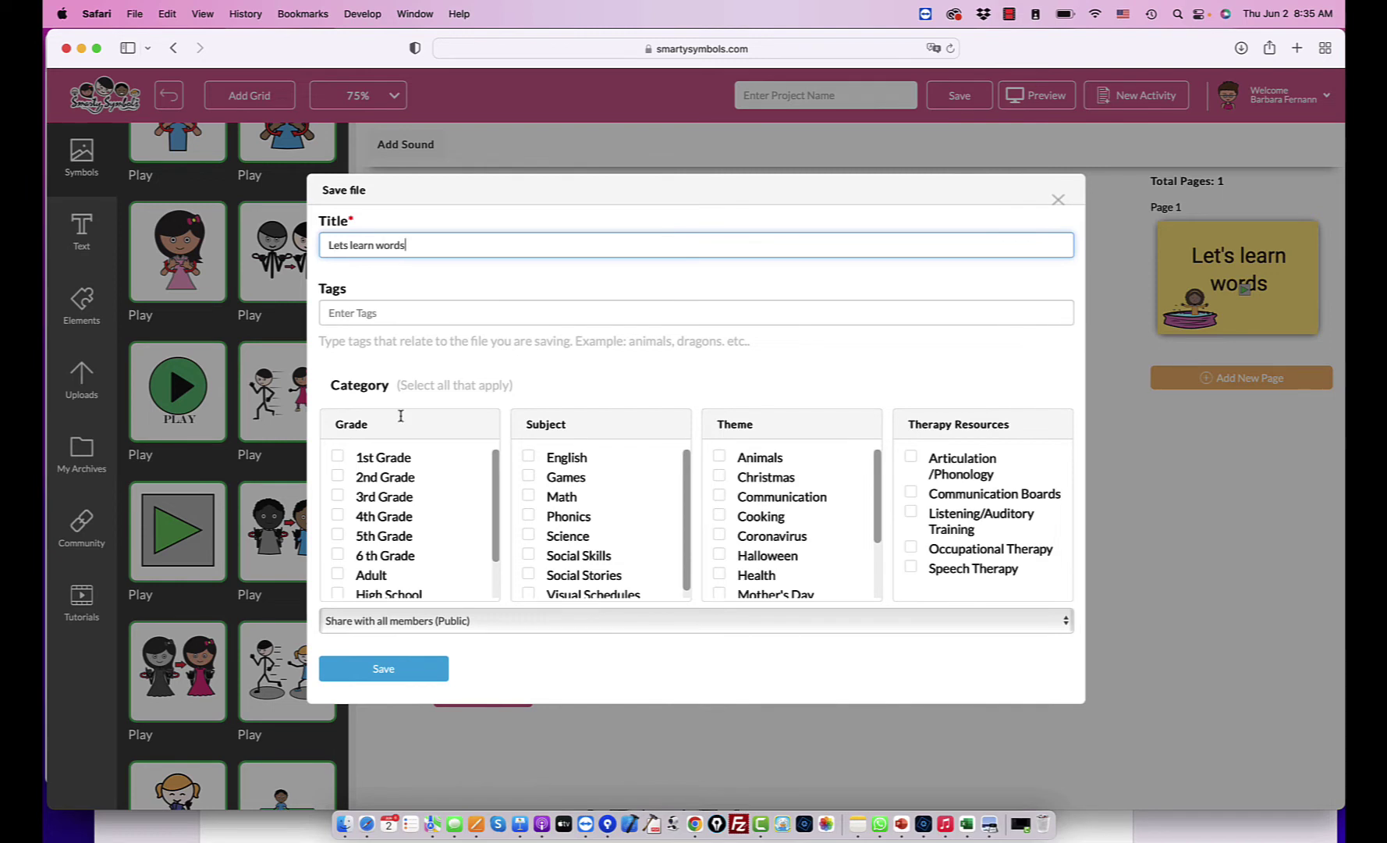
Save the Lets learn words game under the 1st Grade and English categories, shared with all members (Public).
left_click(338, 458)
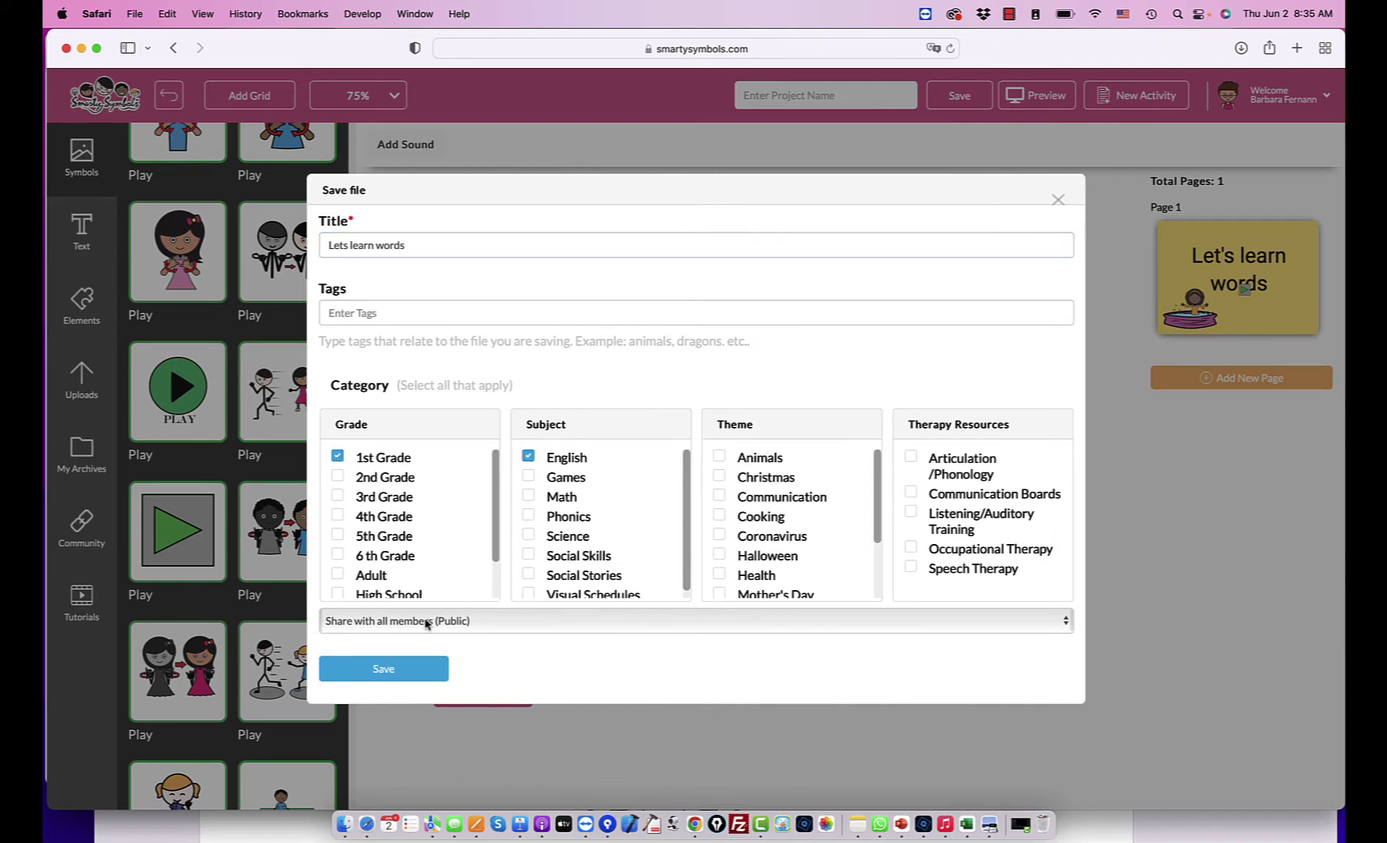
left_click(414, 673)
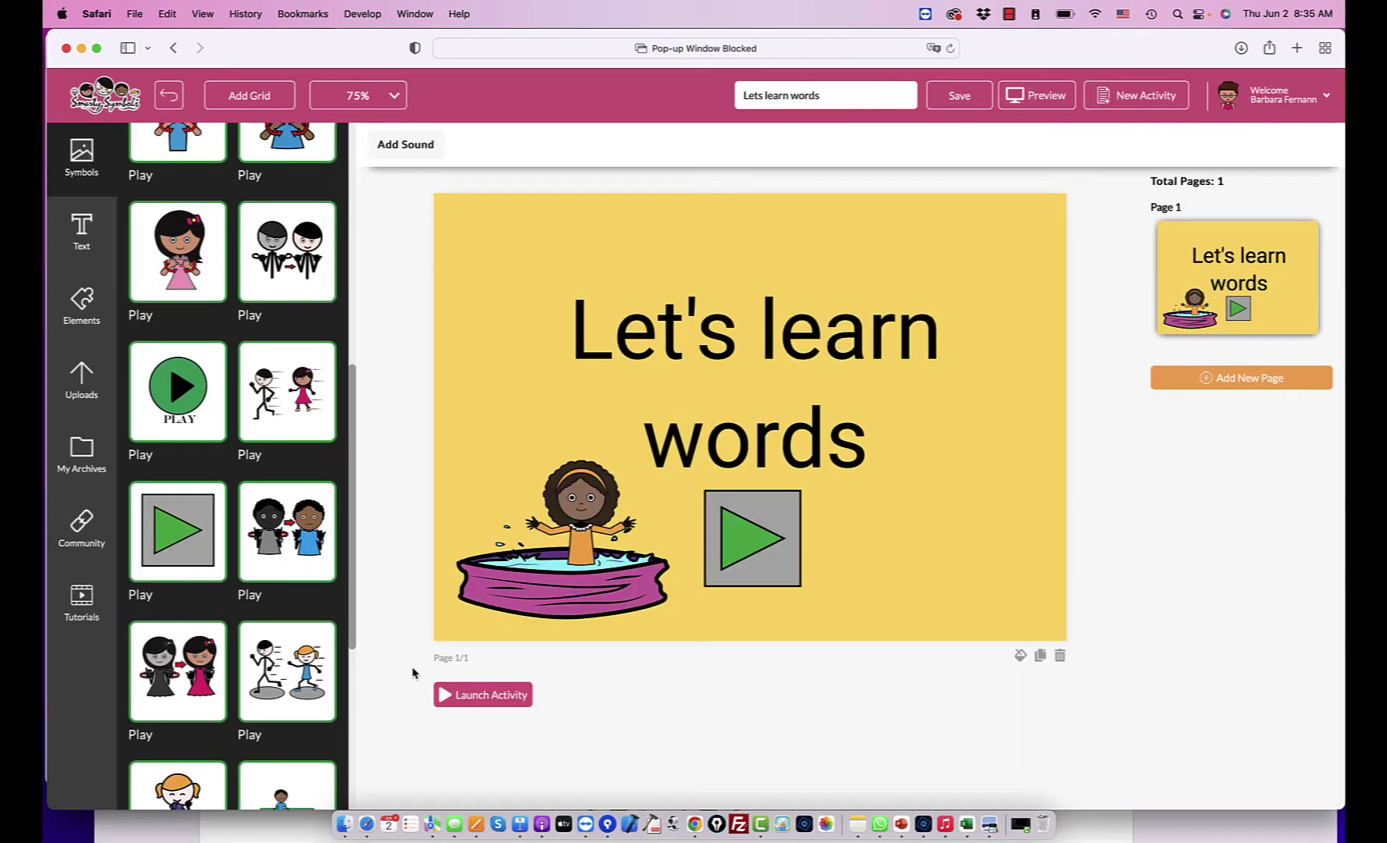
Add a blank second page to the game.
left_click(1201, 378)
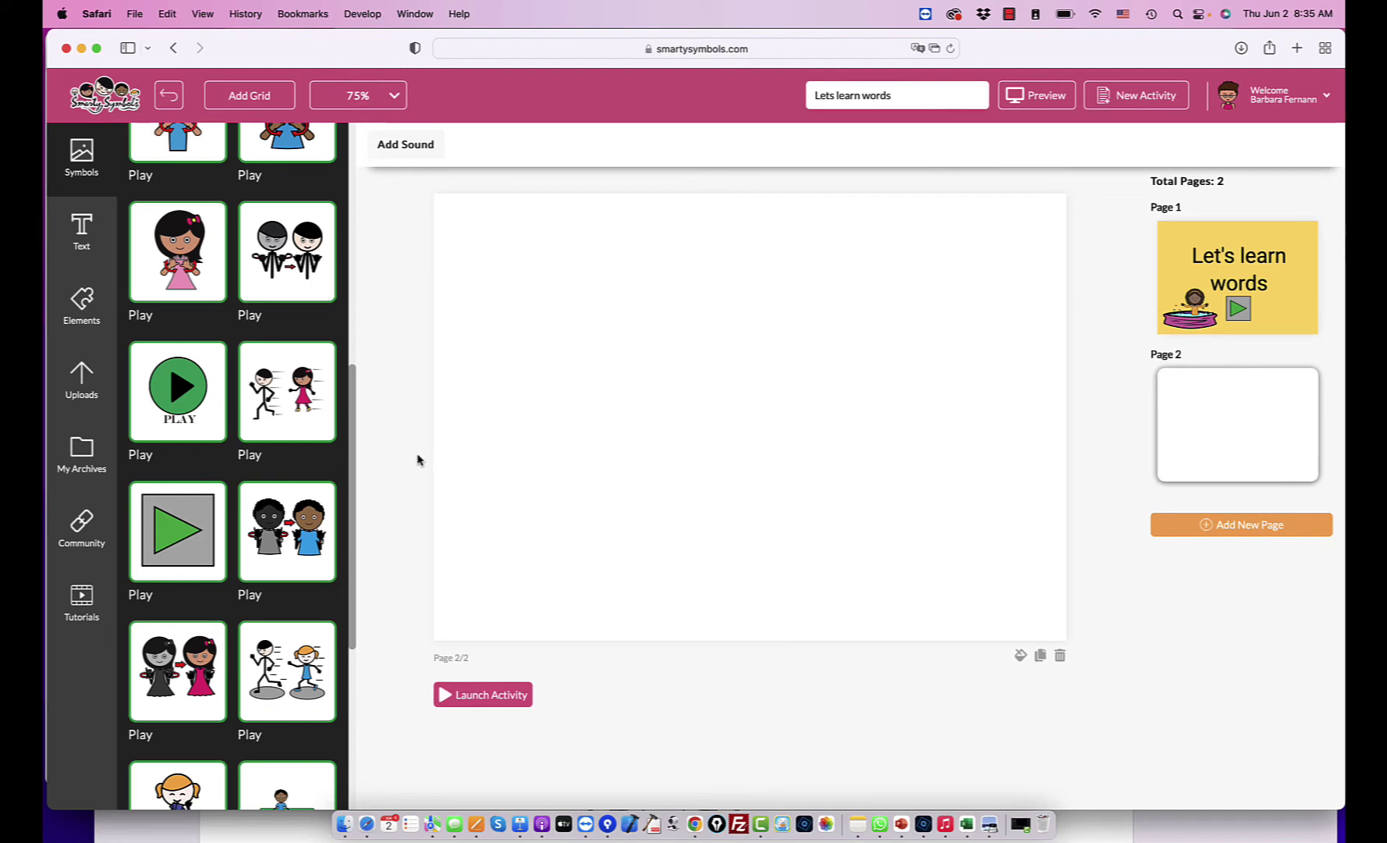
scroll(234, 468, "down", 2)
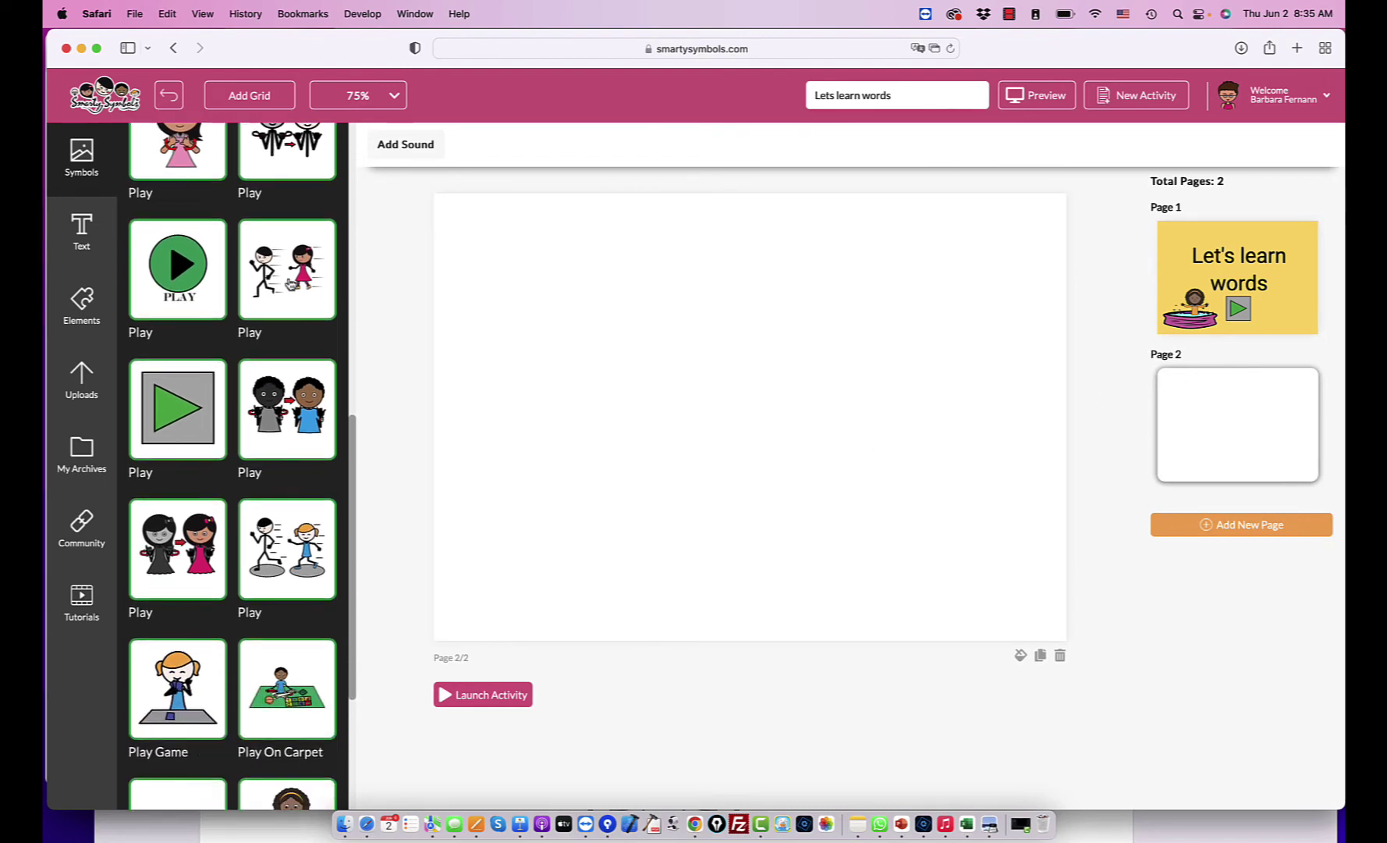
Reword the first page's title as "Let's learn Sign Language", widen its text box to fit two lines and move it up above the symbols.
left_click(1180, 307)
left_click(737, 538)
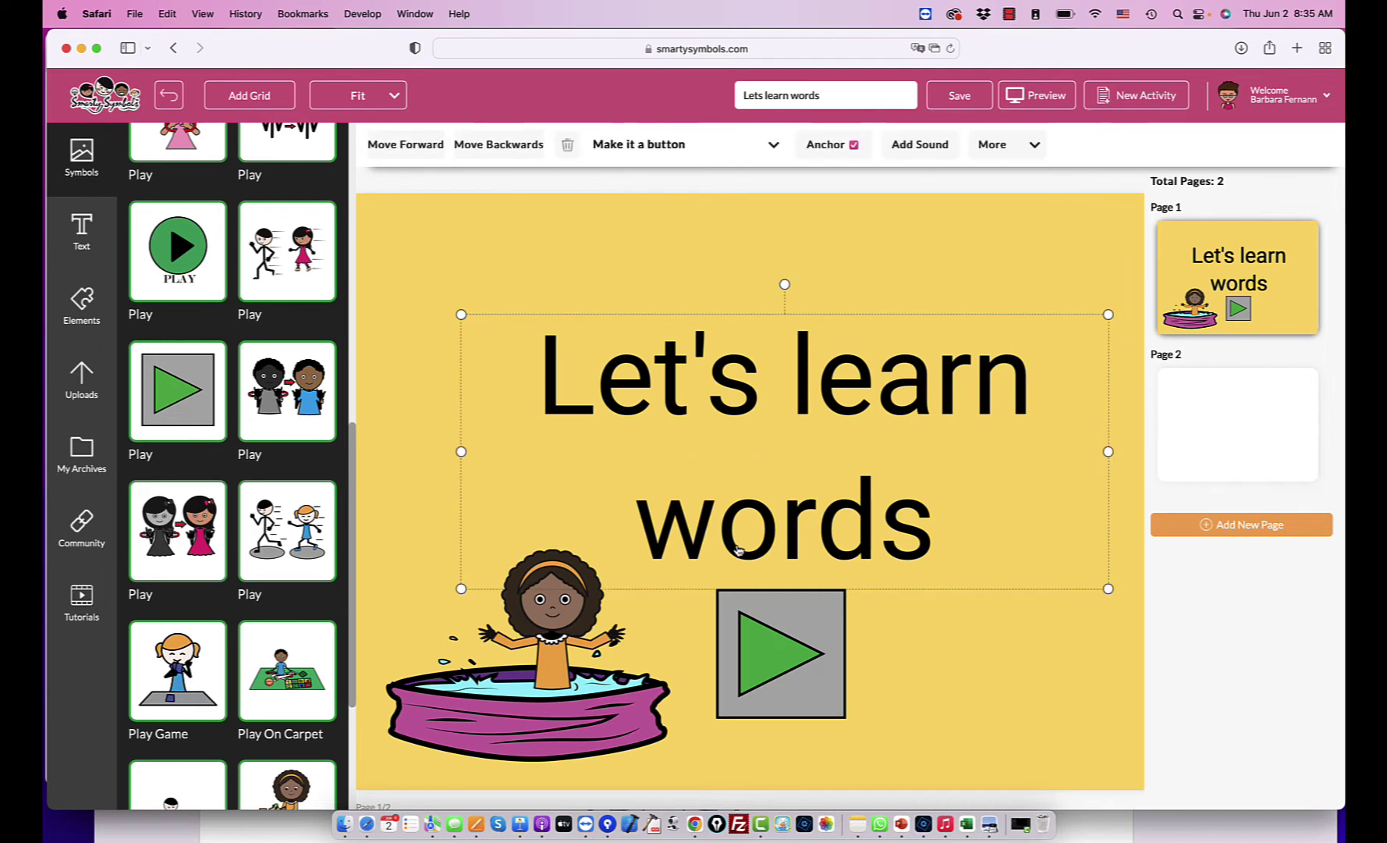
left_click(737, 539)
double_click(737, 544)
type("Sign Language")
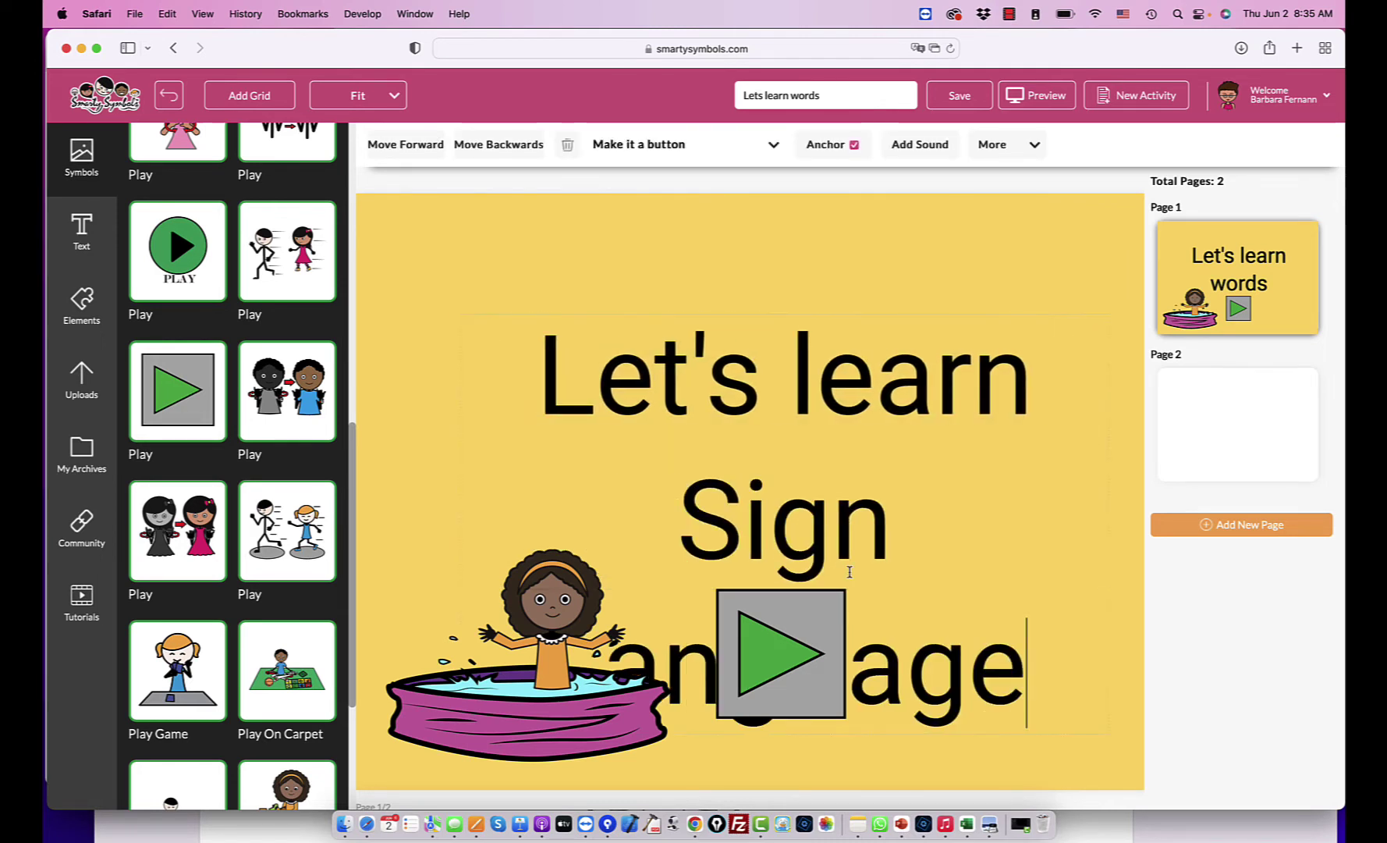
left_click(976, 279)
left_click(836, 421)
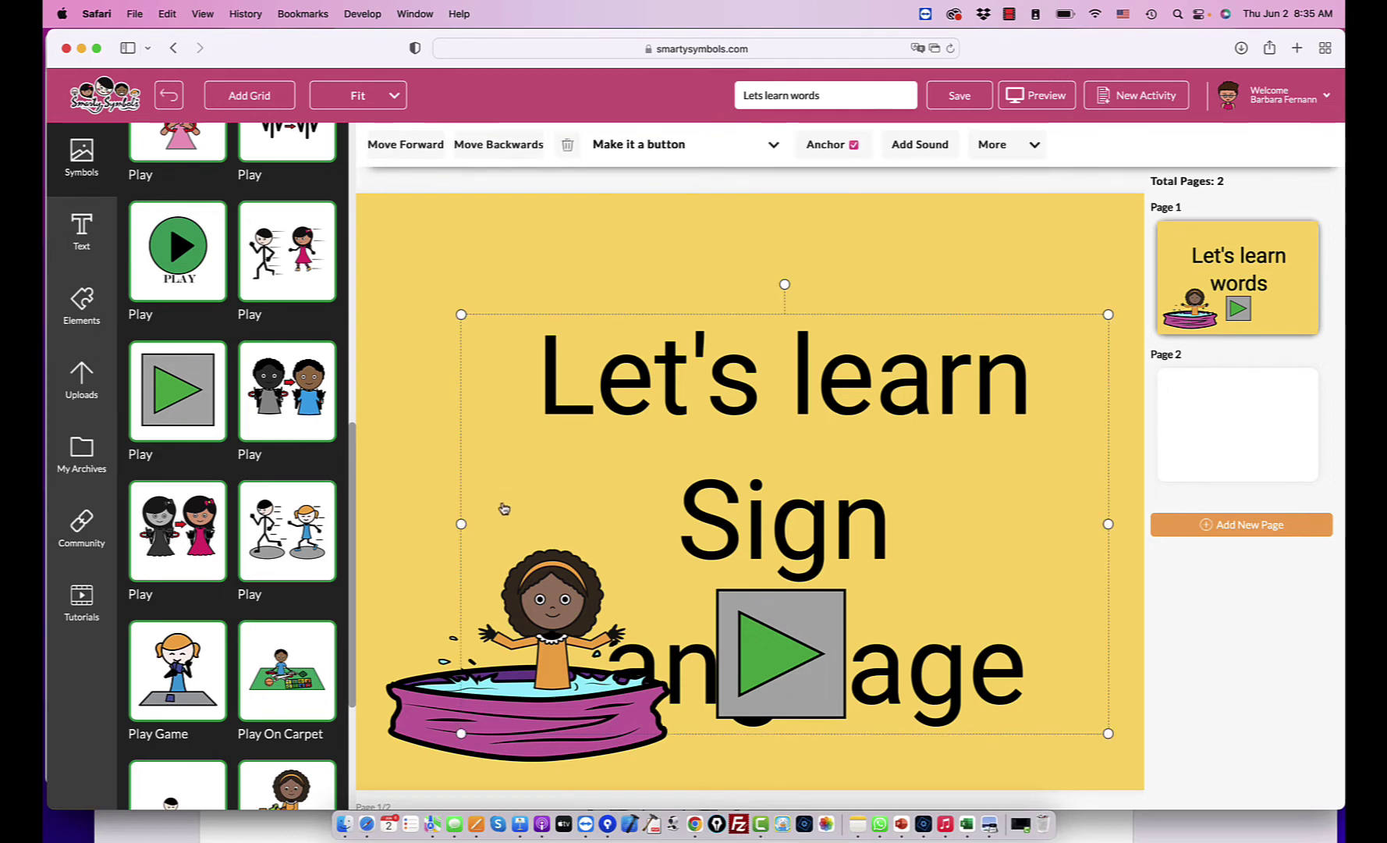
left_click_drag(461, 524, 362, 519)
left_click_drag(754, 388, 766, 348)
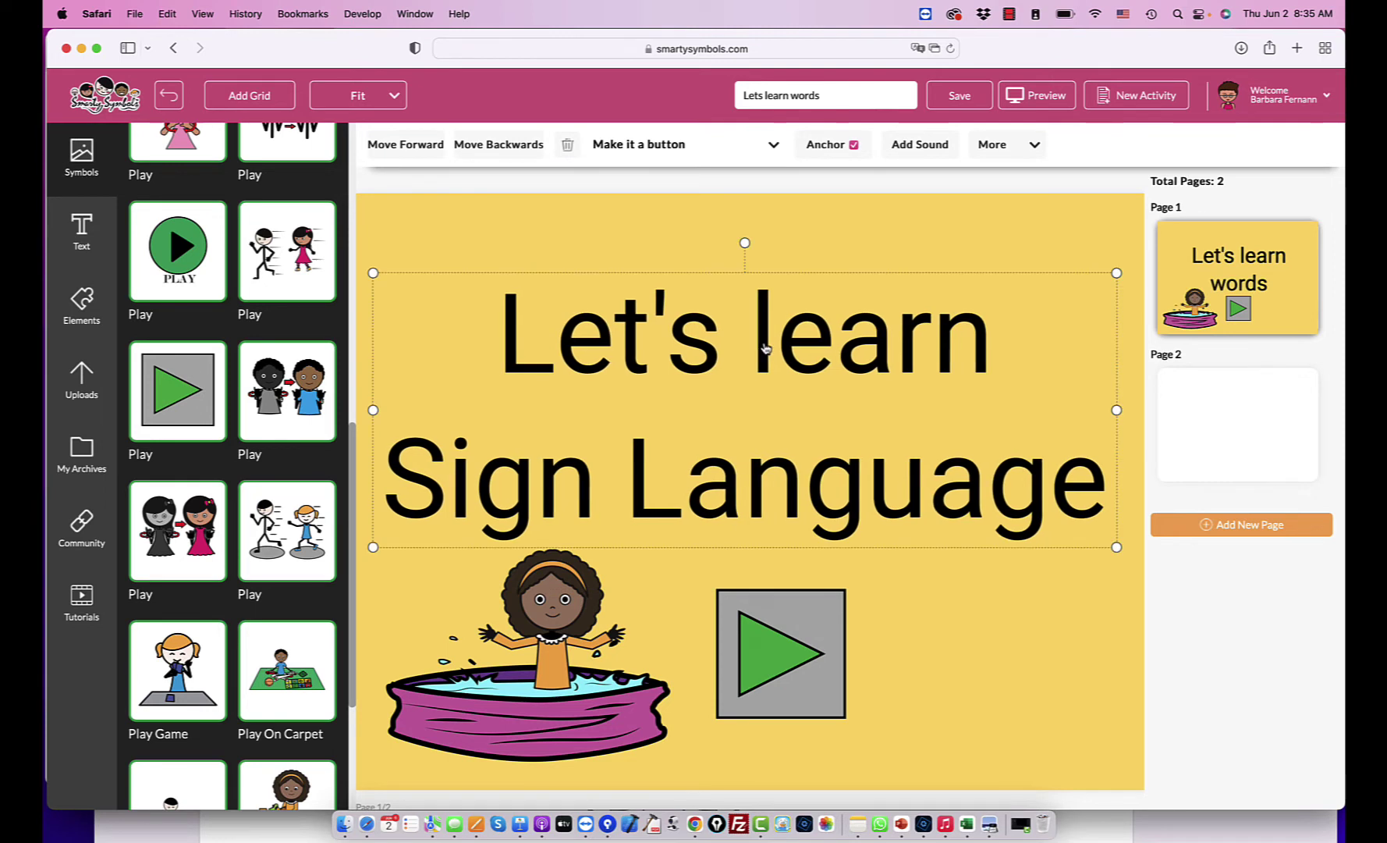
Set the blank second page's background to a muted red.
left_click(1268, 425)
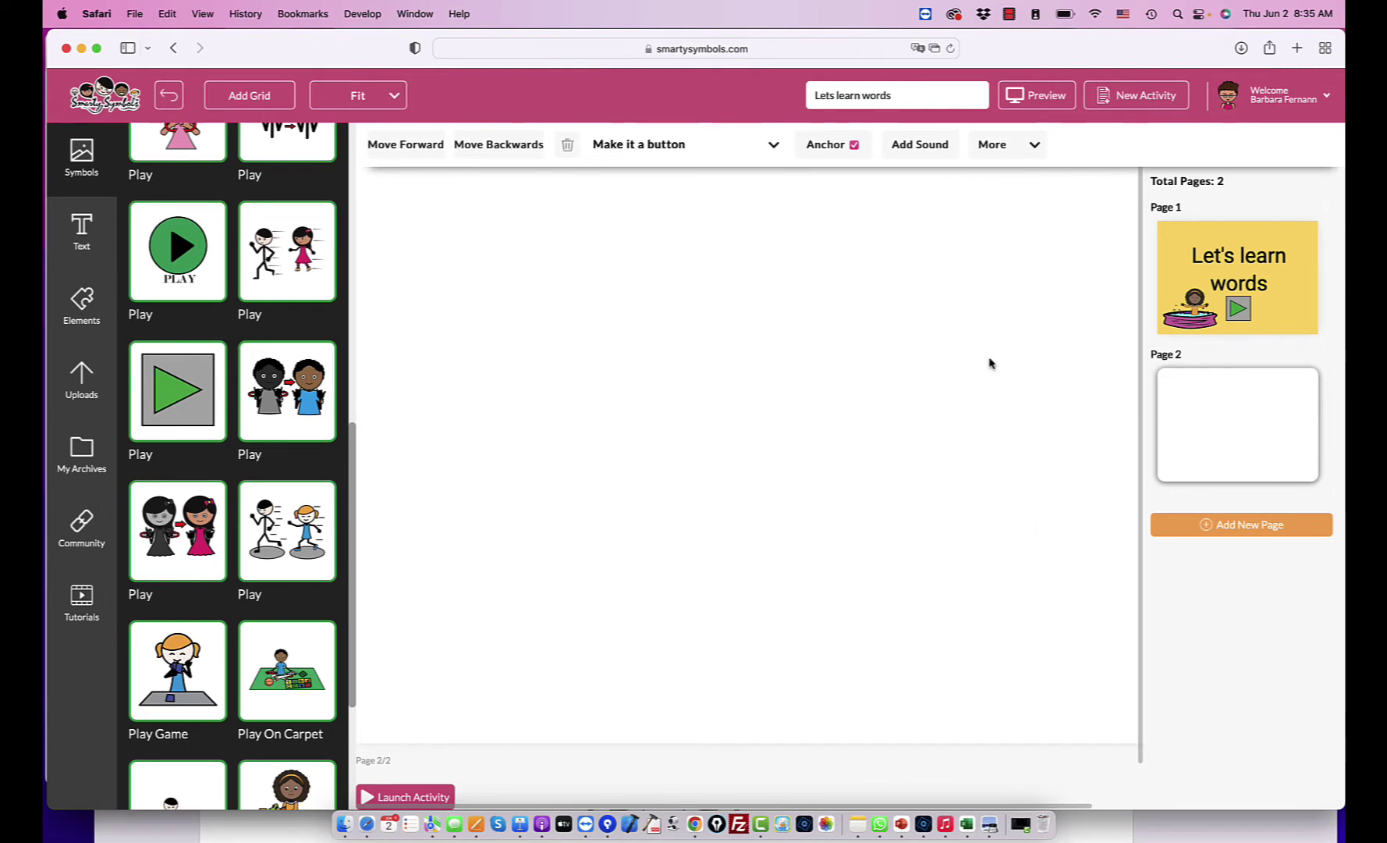
left_click(382, 104)
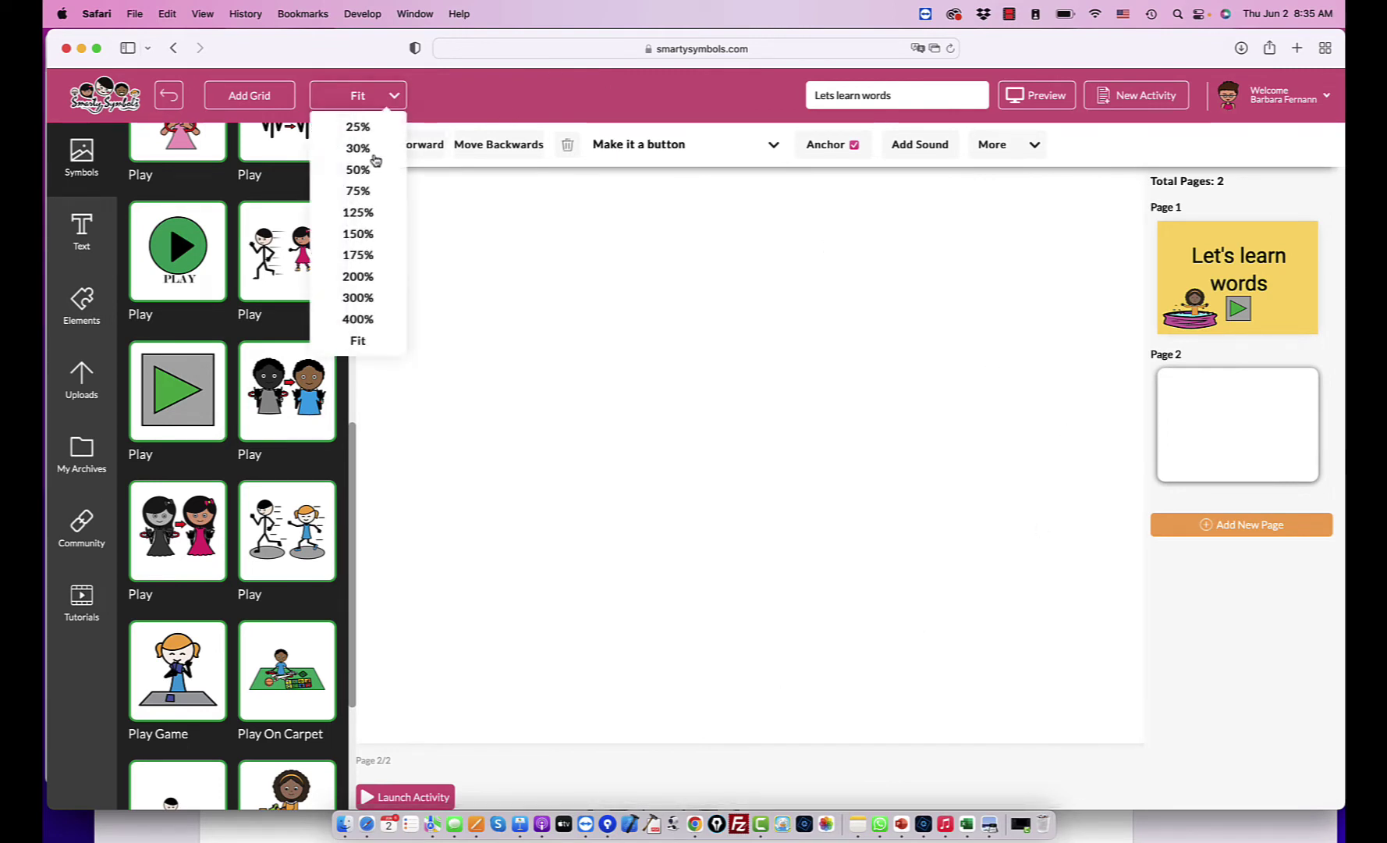
left_click(373, 236)
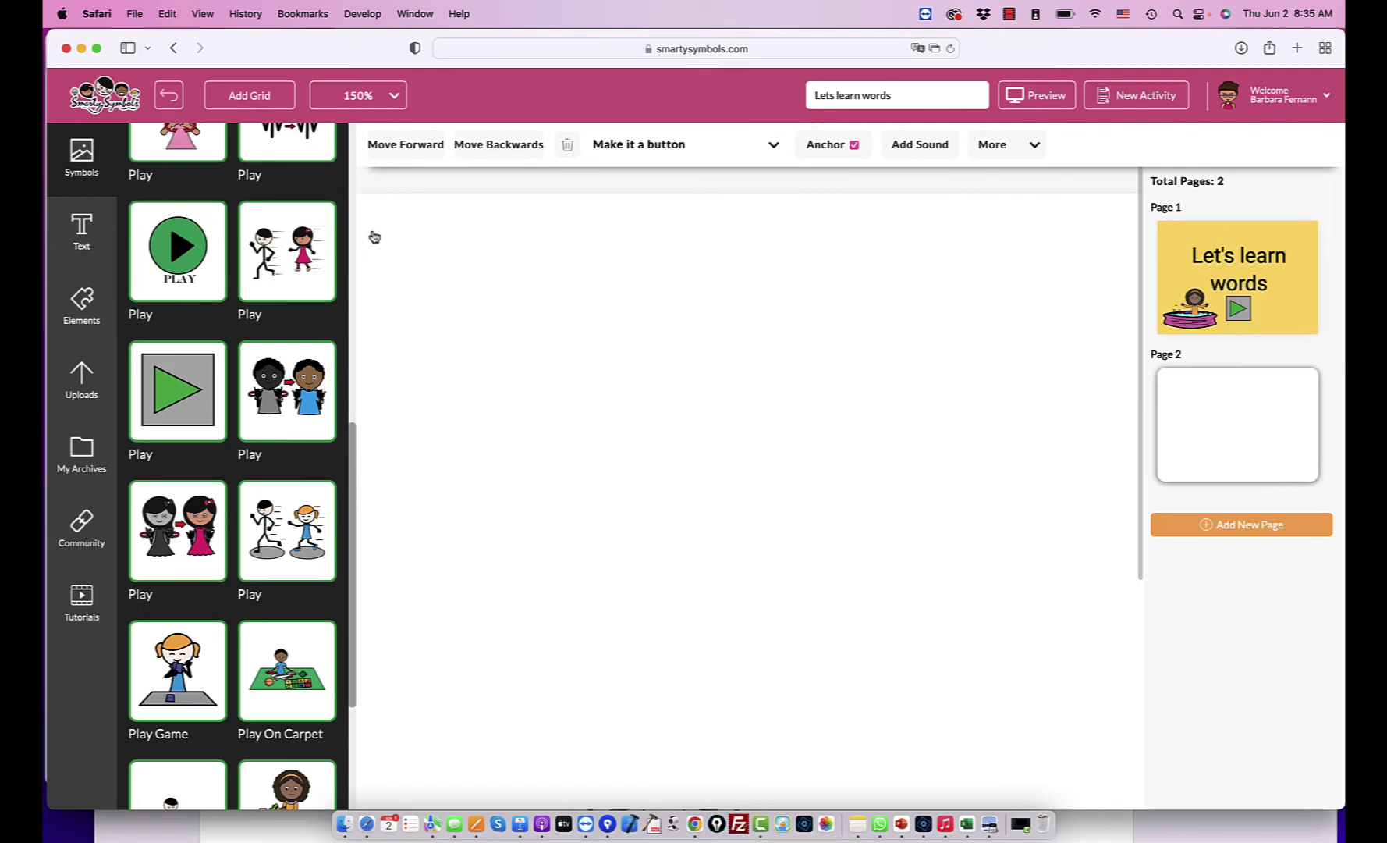
left_click(373, 99)
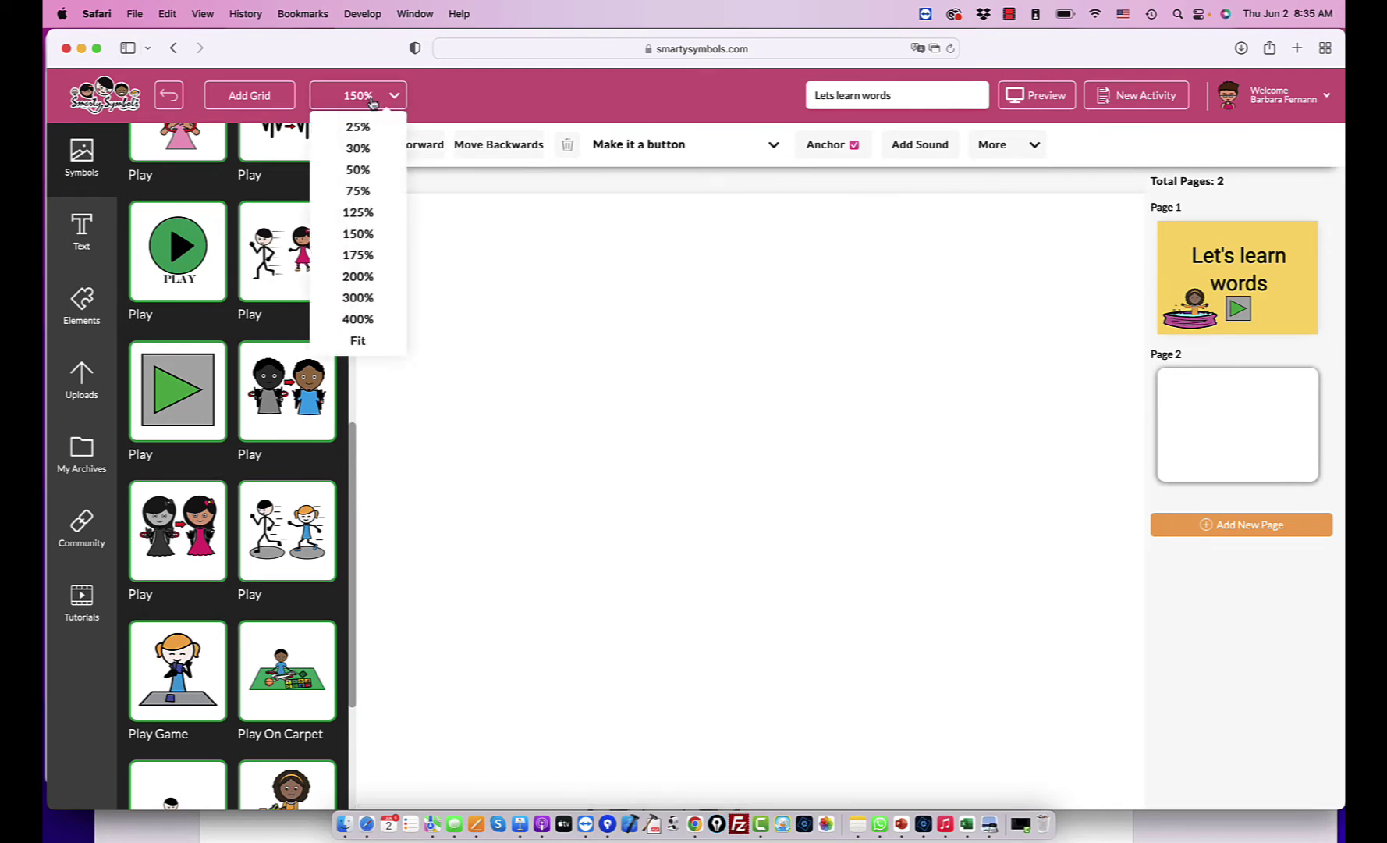
left_click(363, 196)
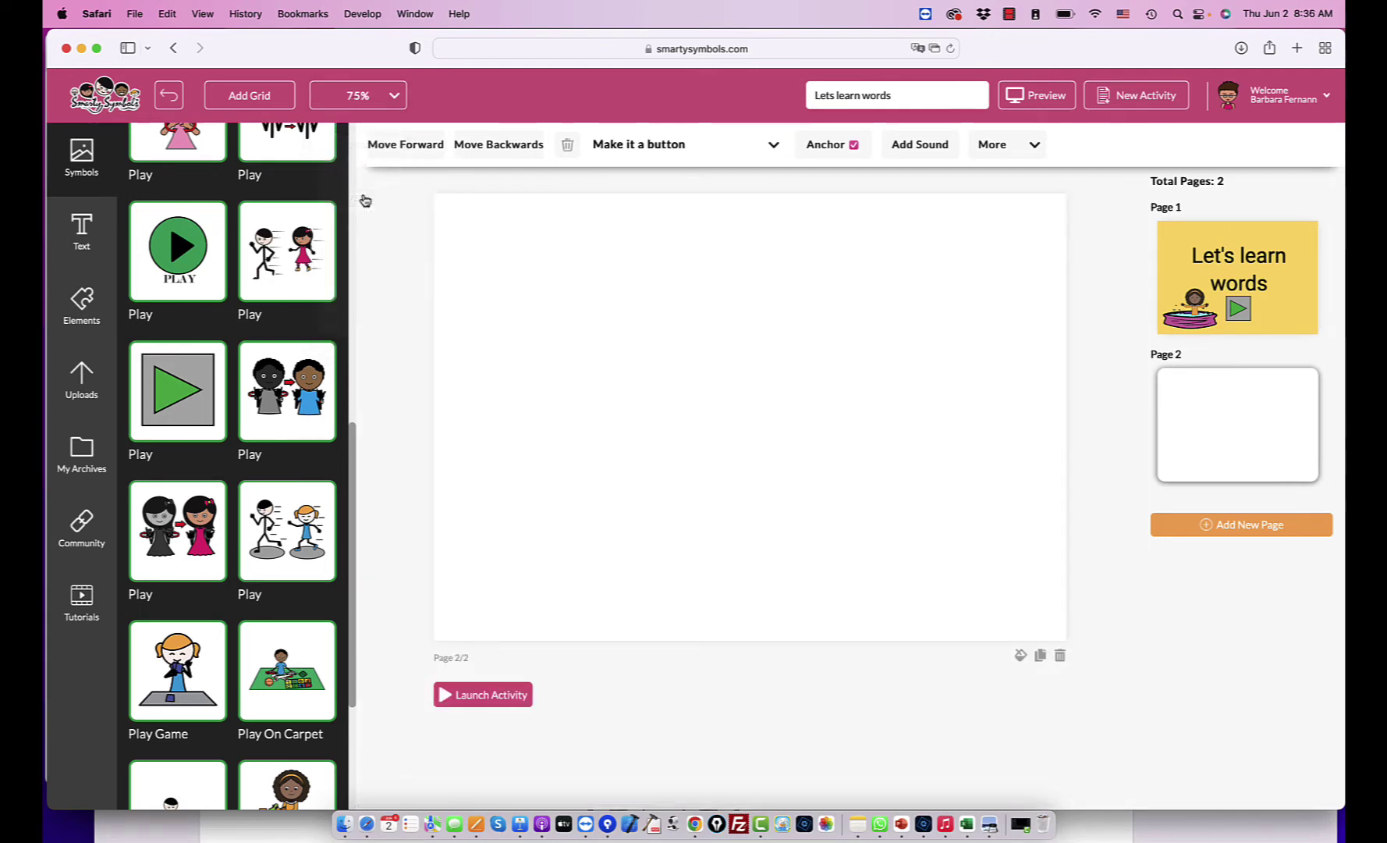
left_click(1020, 656)
left_click(859, 485)
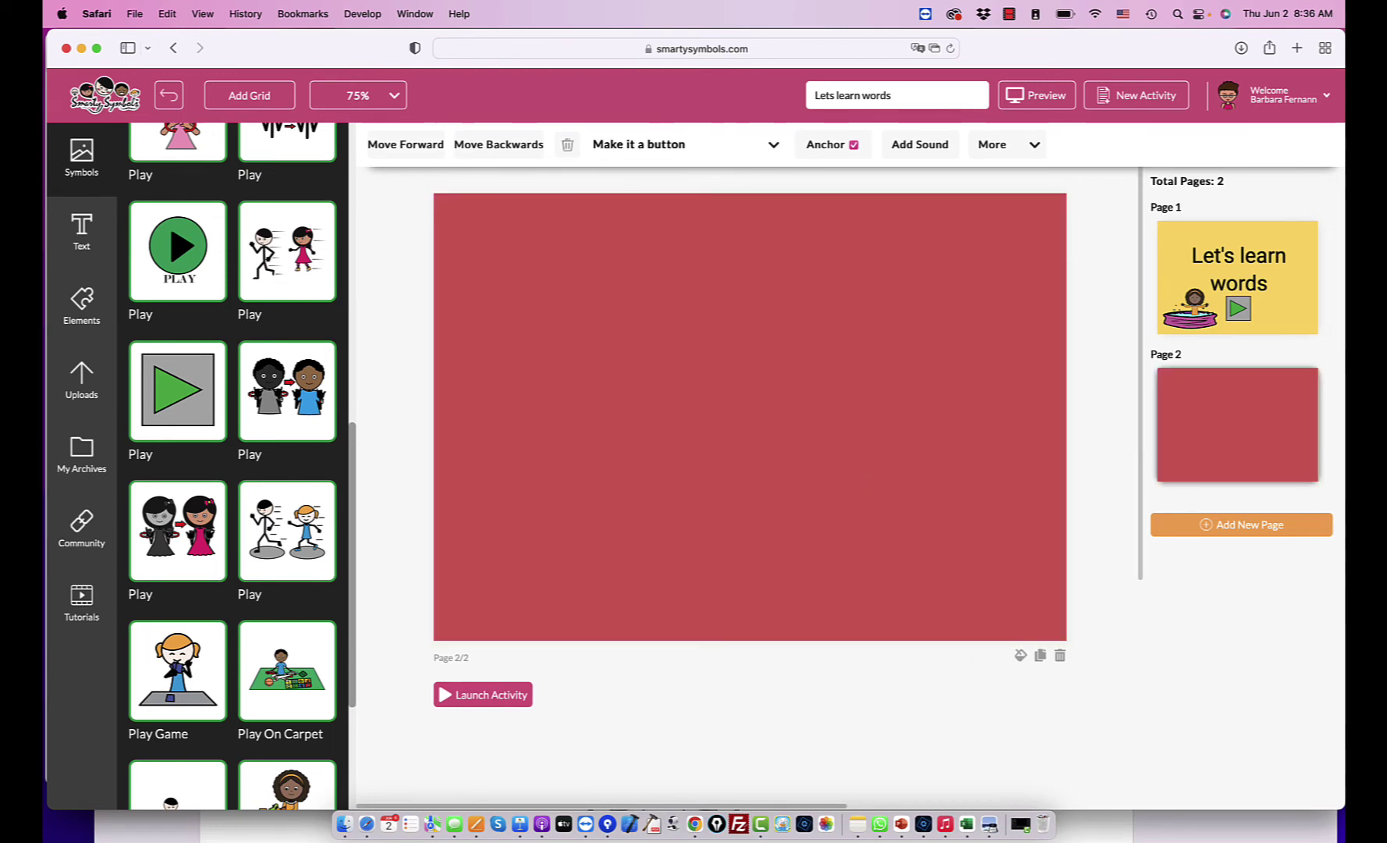
Place the Play sign-language symbol with the boy in a blue shirt on page 2, enlarge it and move it to the upper middle.
left_click_drag(279, 405, 597, 437)
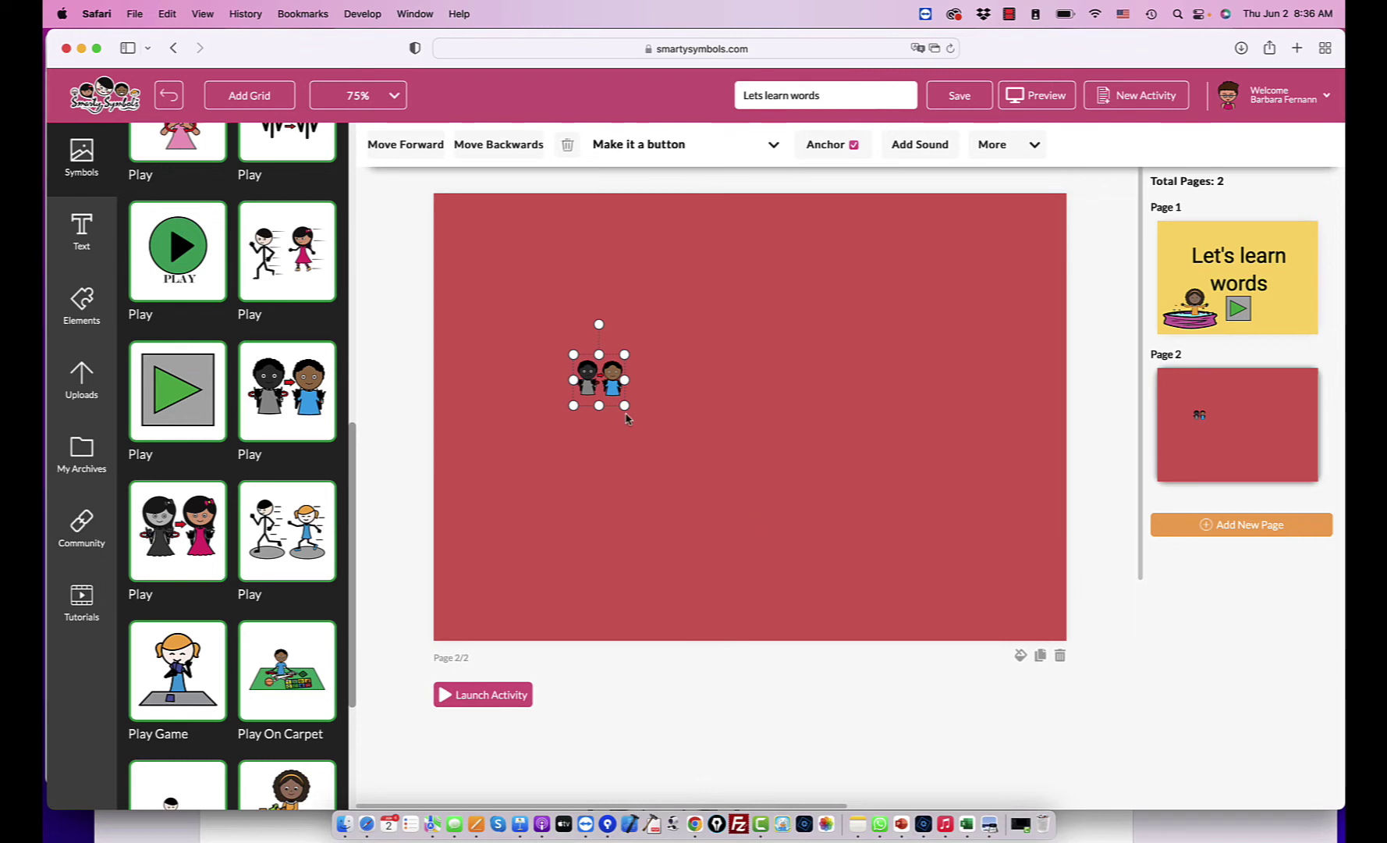
left_click_drag(624, 406, 858, 618)
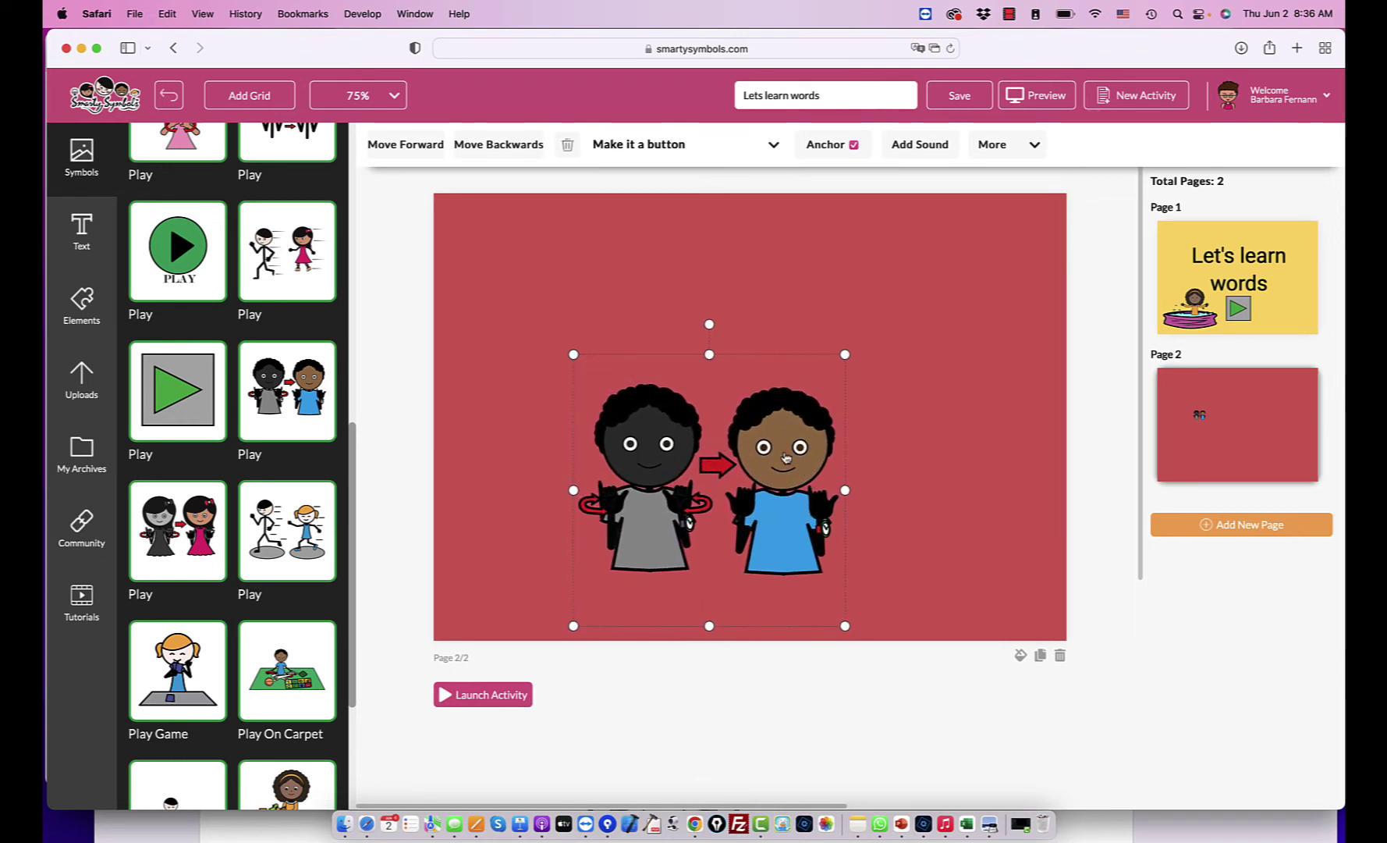
left_click_drag(785, 458, 807, 325)
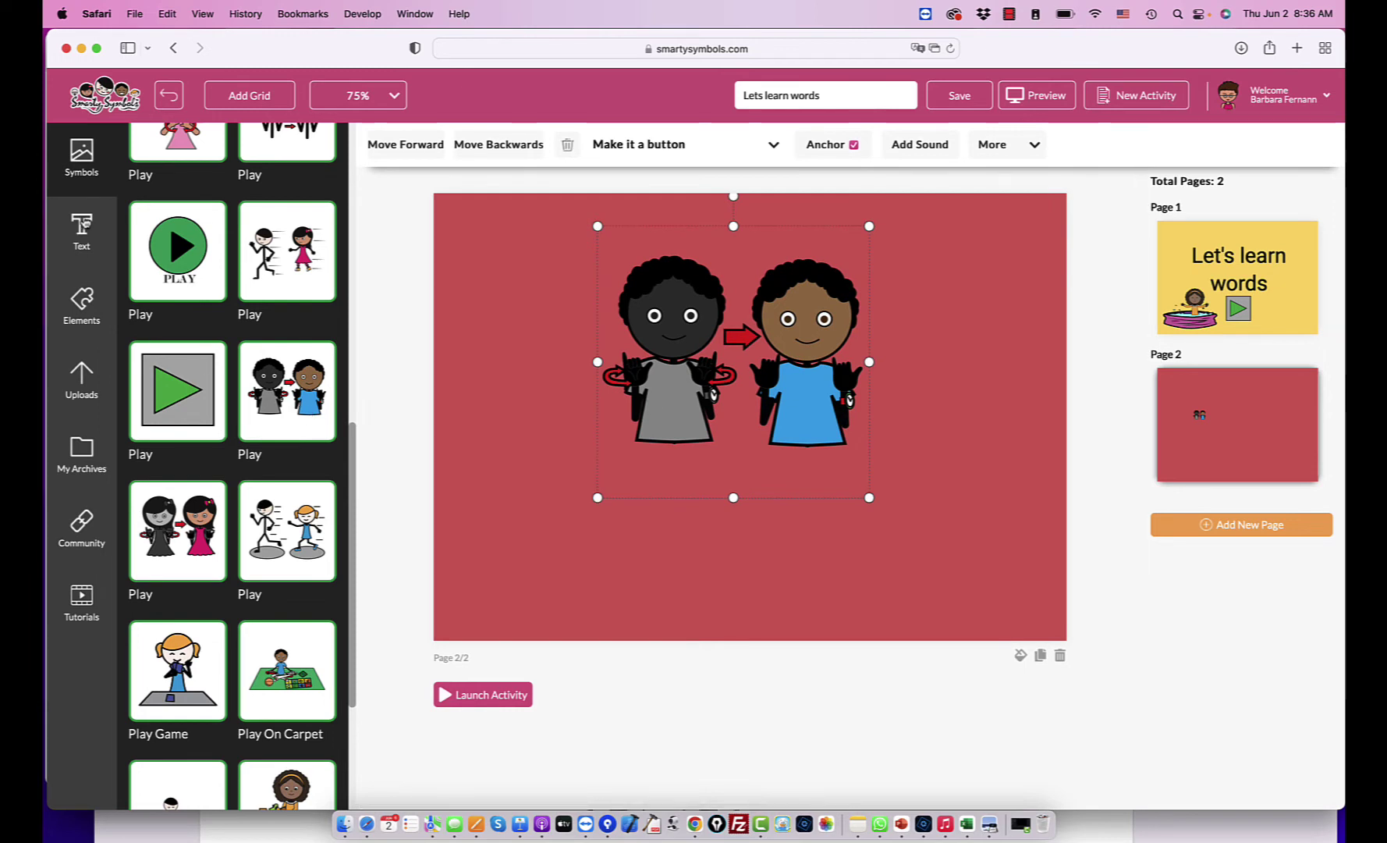
Add an enlarged Roboto text reading "Play" beneath the sign-language symbol on page 2.
left_click(87, 223)
left_click_drag(273, 382, 715, 514)
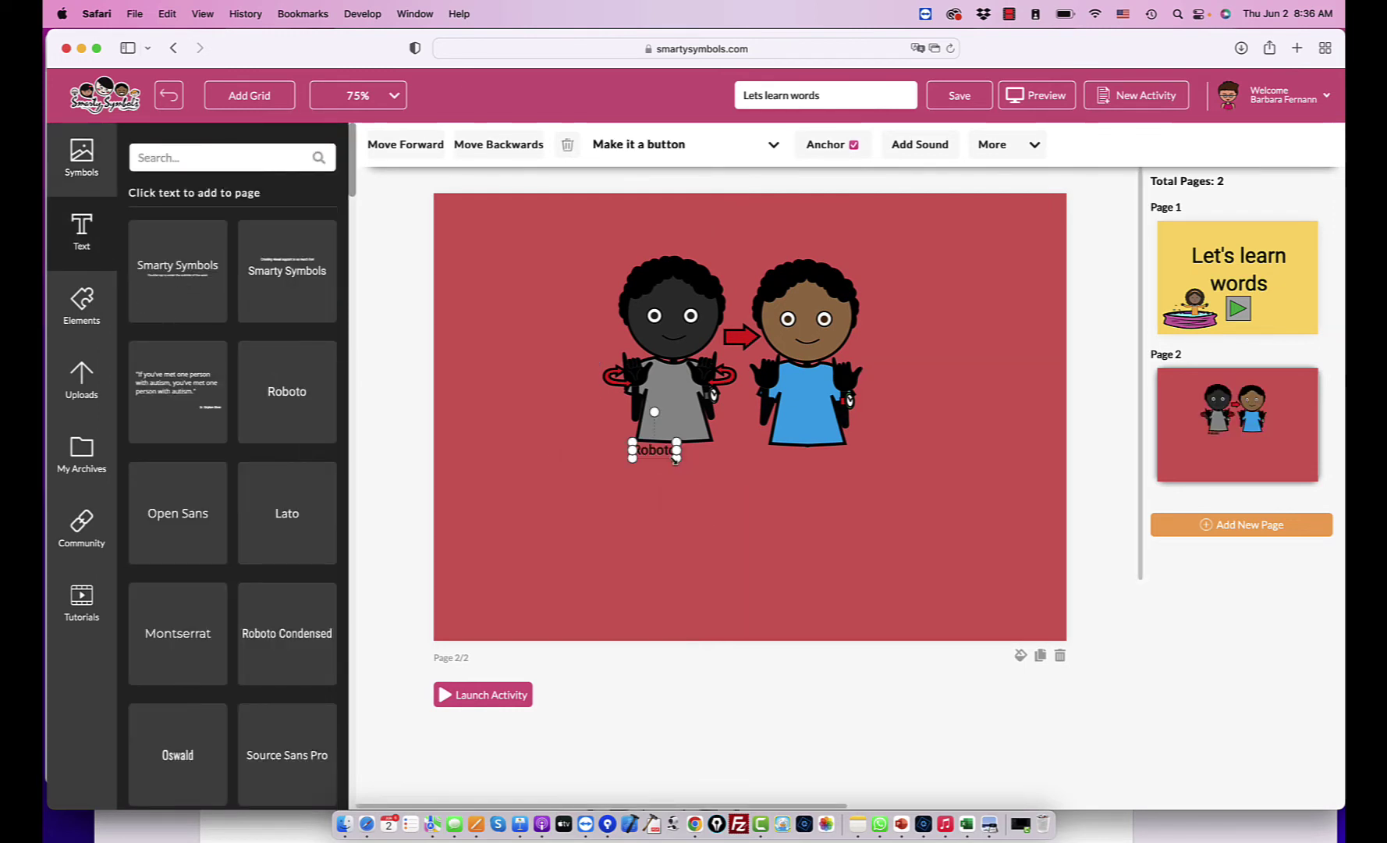
left_click_drag(677, 458, 743, 518)
left_click_drag(702, 458, 780, 499)
double_click(780, 500)
type("Play")
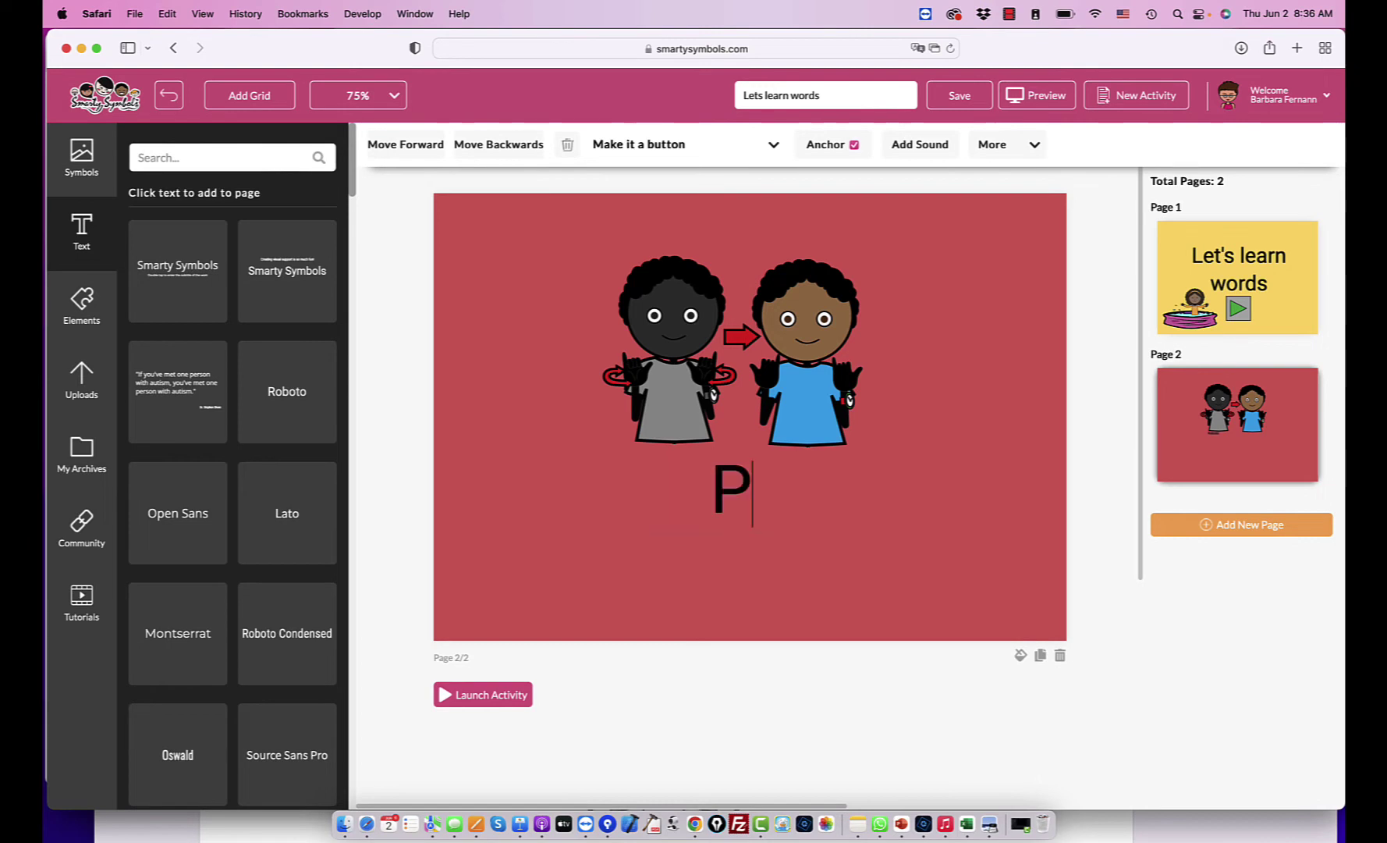
left_click(844, 578)
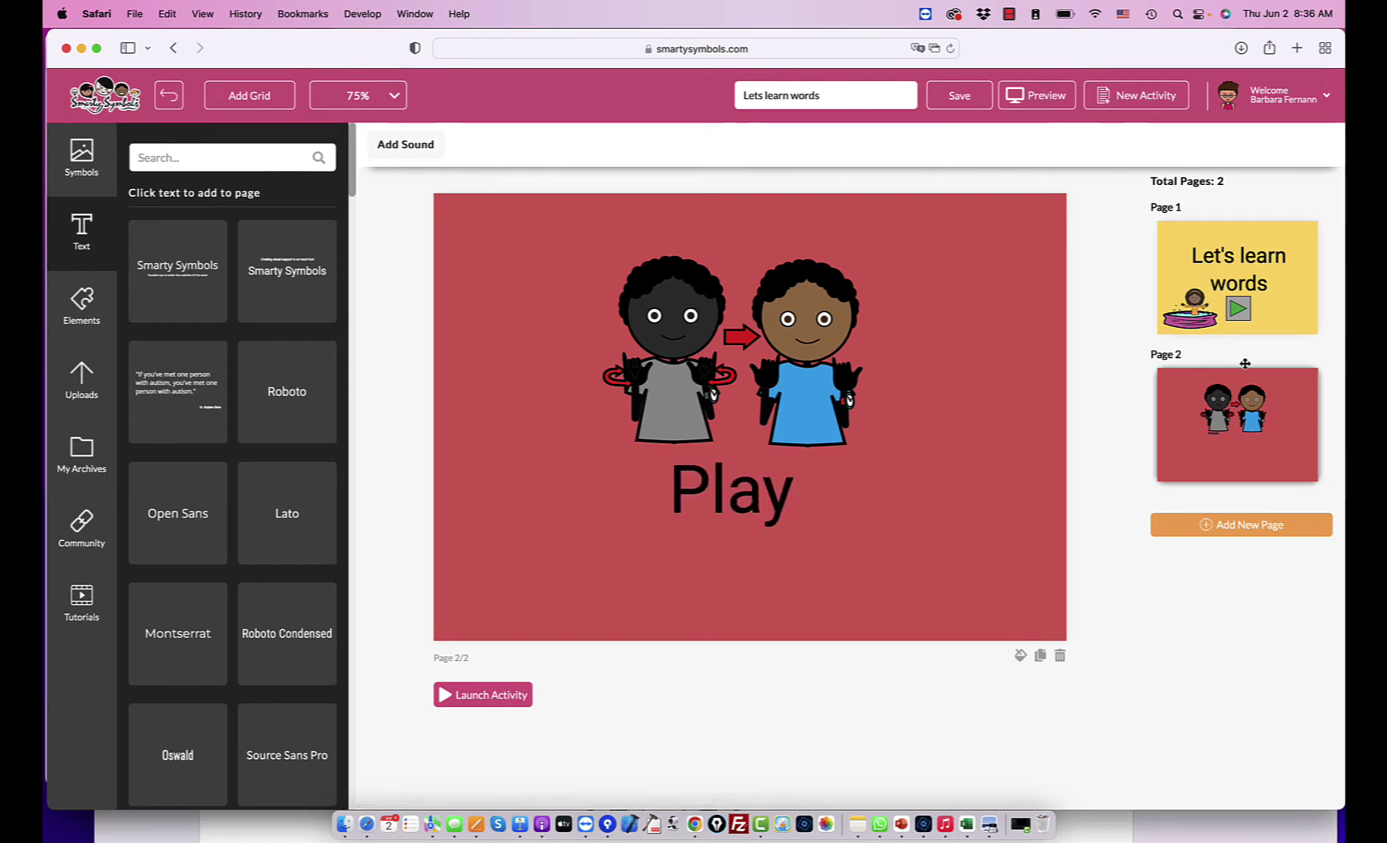
Record a voice clip of about 6 seconds for the title on page 1 and accept it.
left_click(1221, 295)
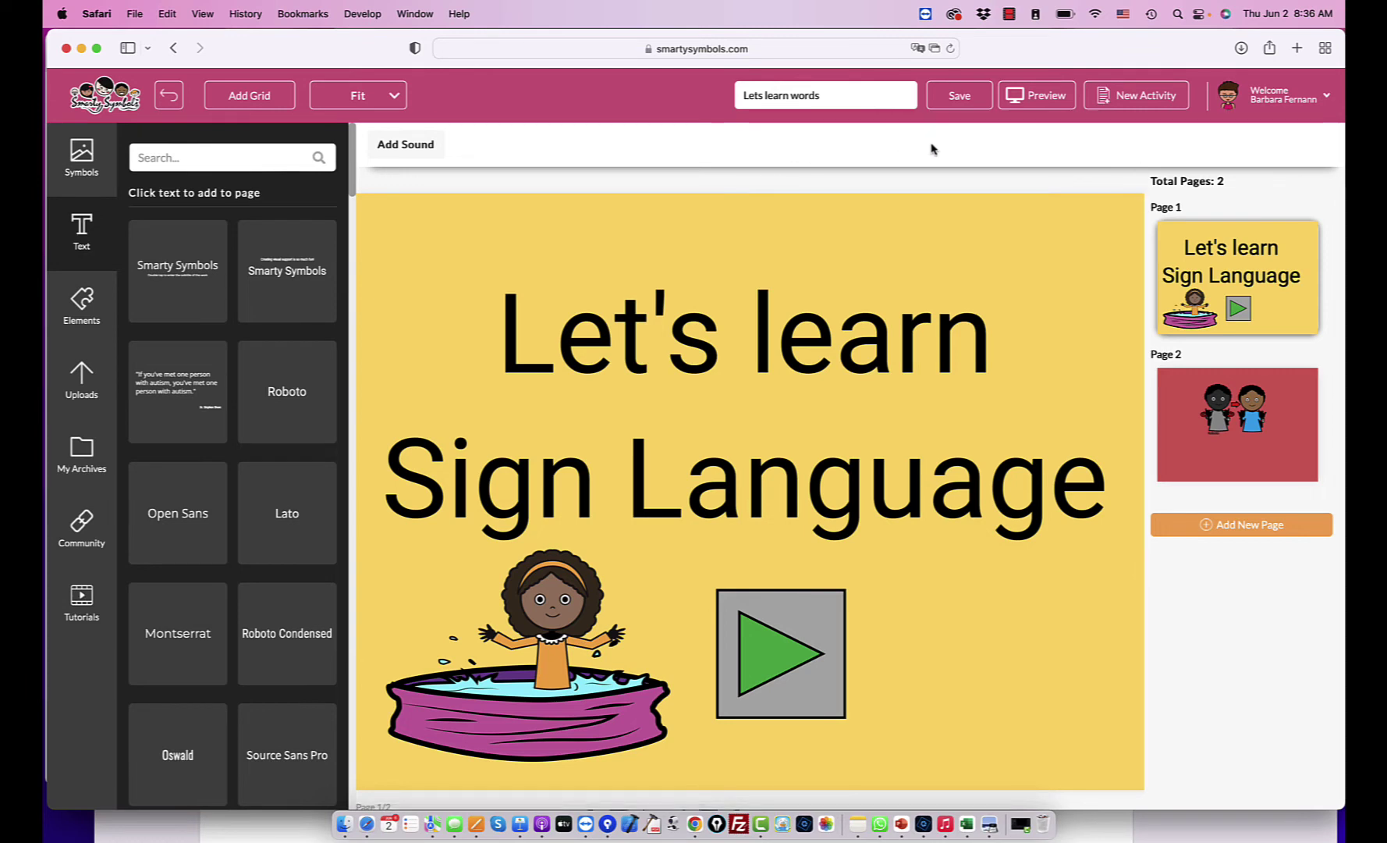
left_click(874, 304)
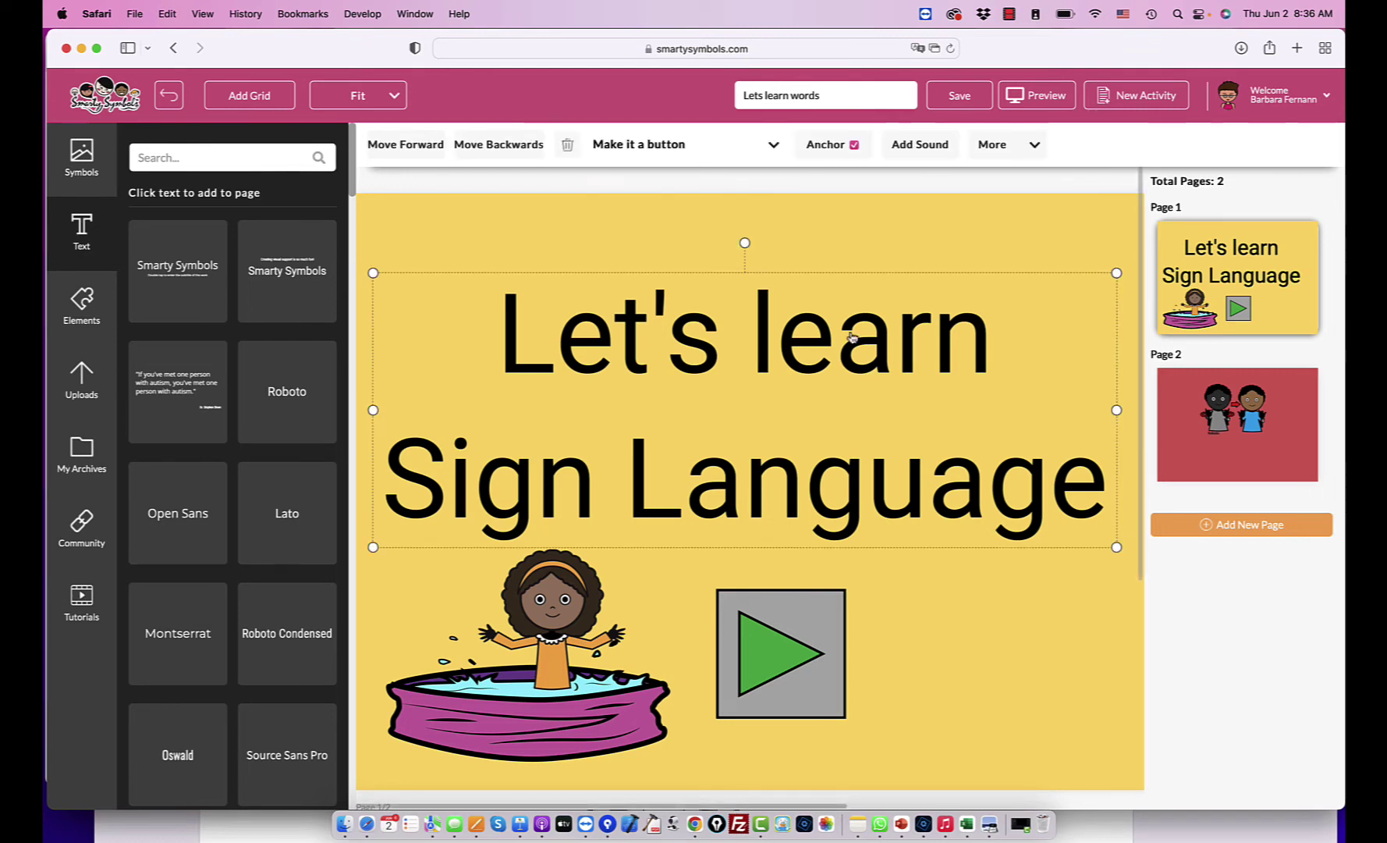
left_click(922, 145)
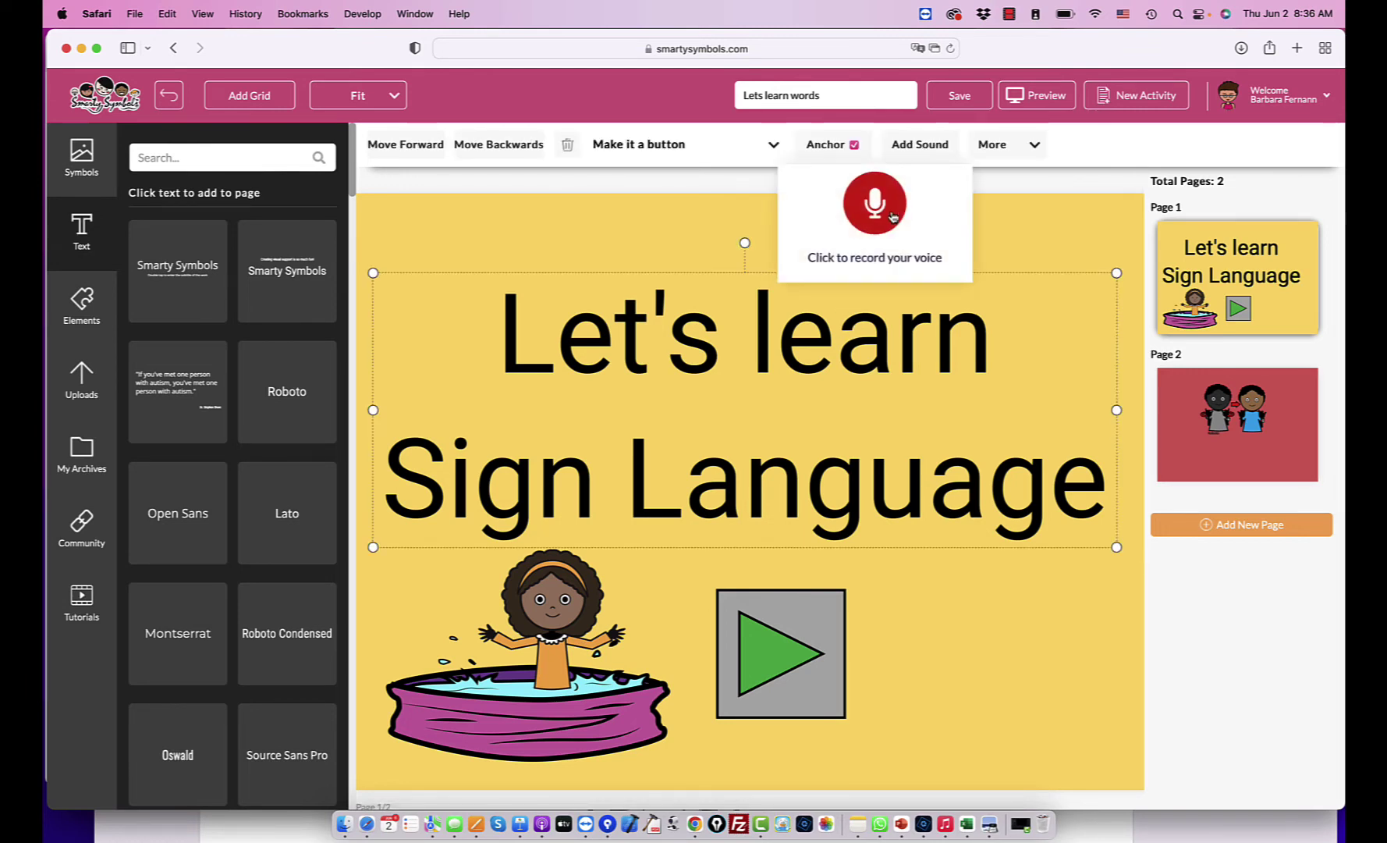
left_click(874, 204)
left_click(689, 457)
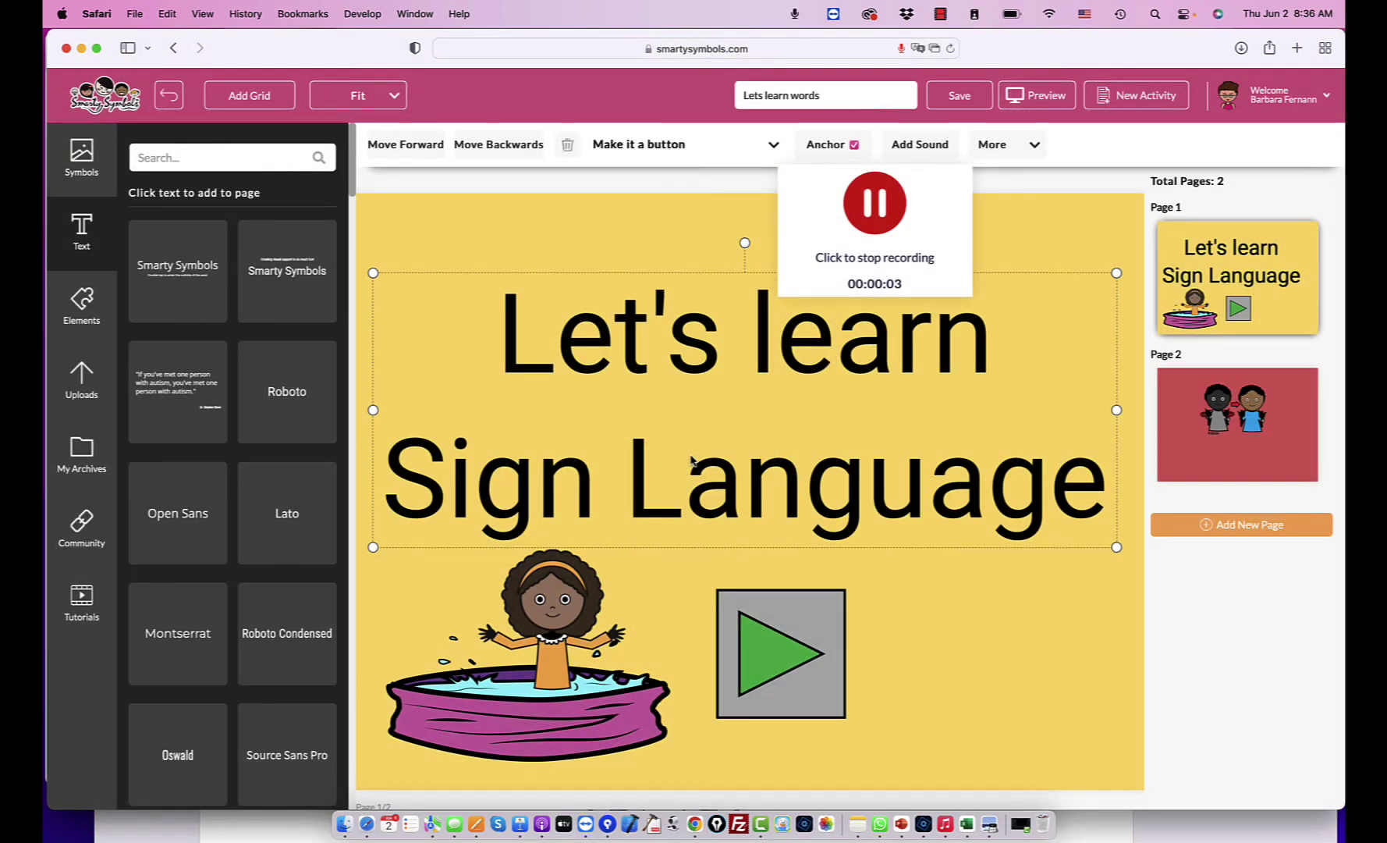
left_click(873, 217)
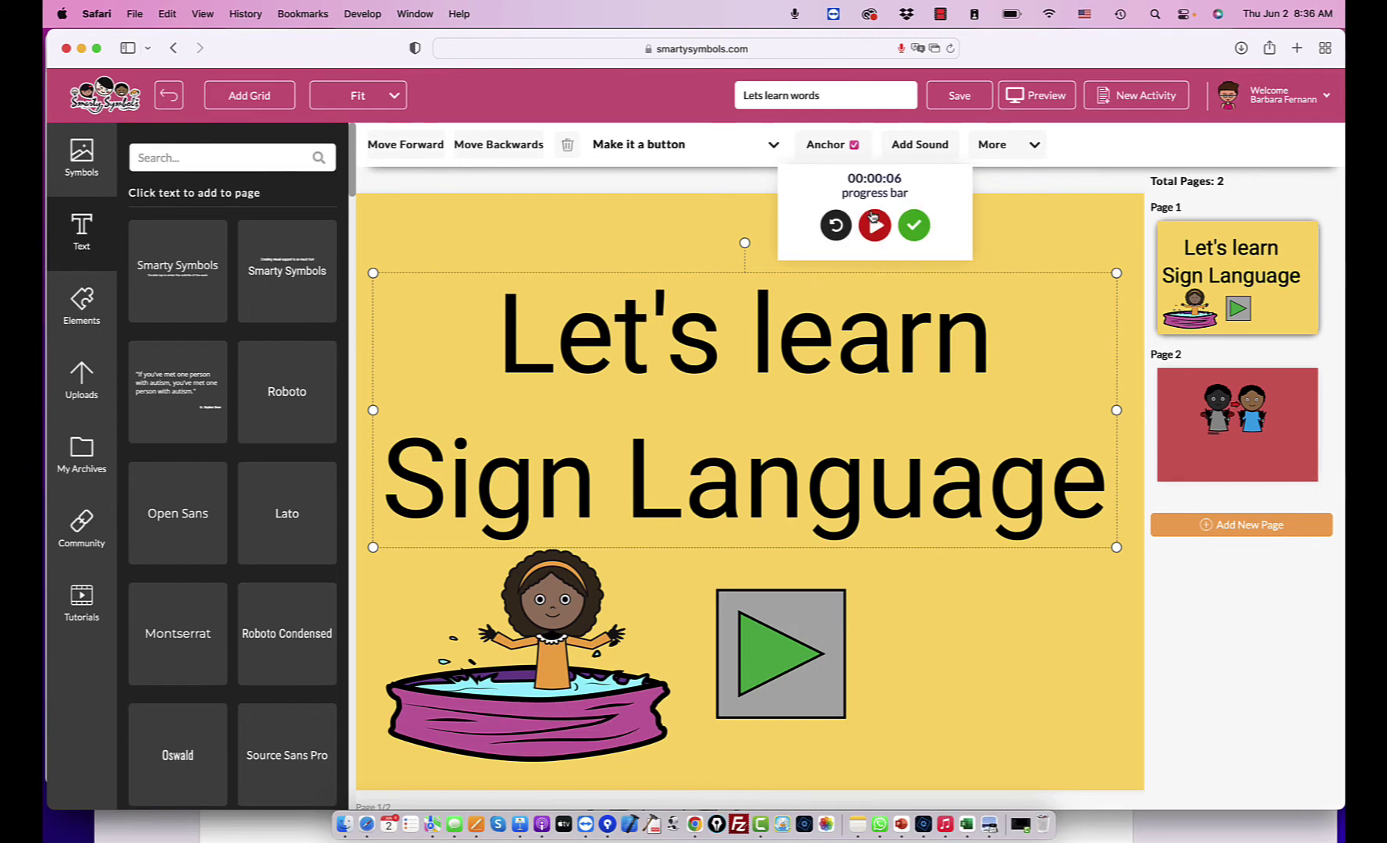
left_click(909, 227)
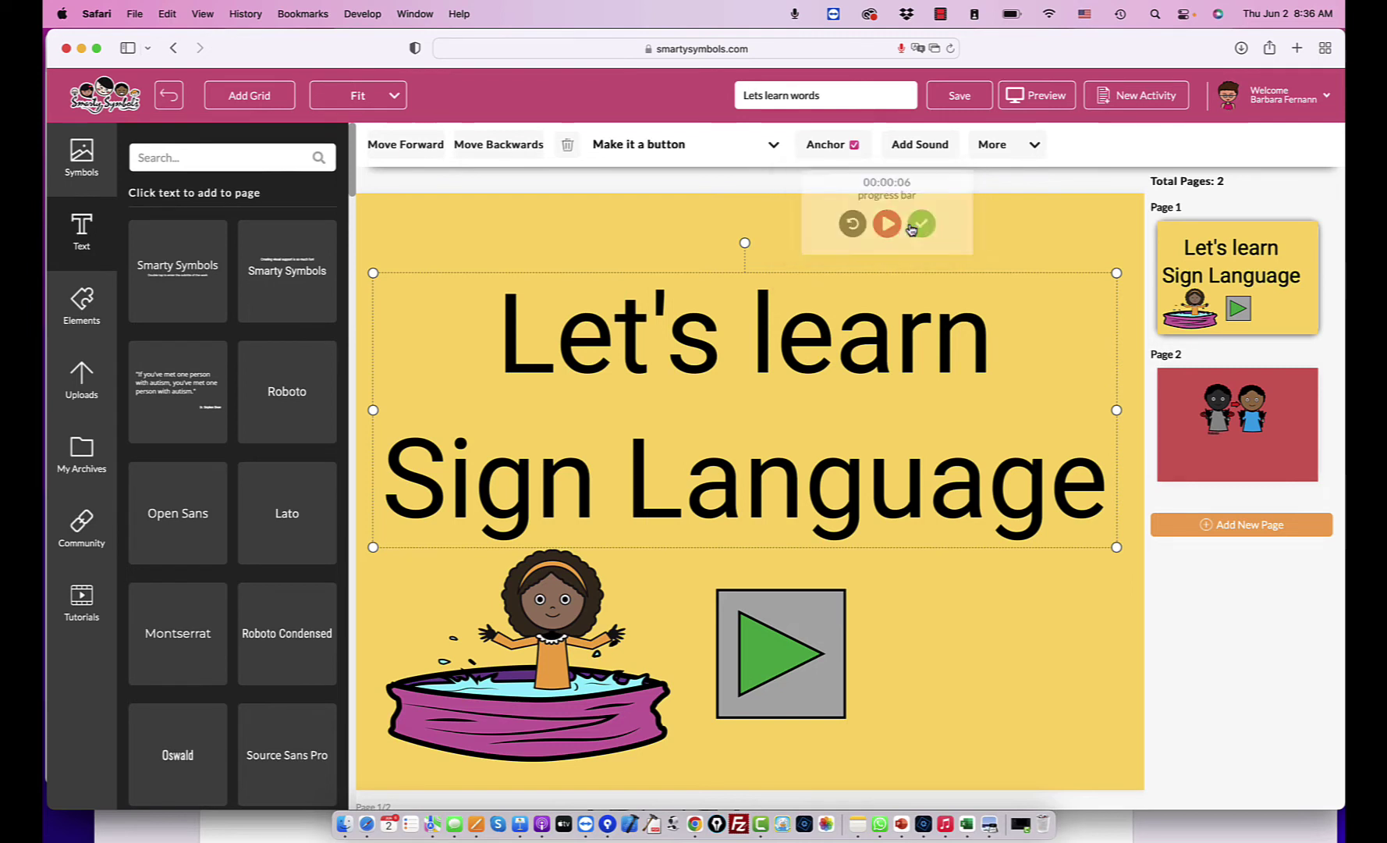
Make the green play arrow on page 1 a navigation button that goes to the Next page.
left_click(752, 697)
left_click(754, 150)
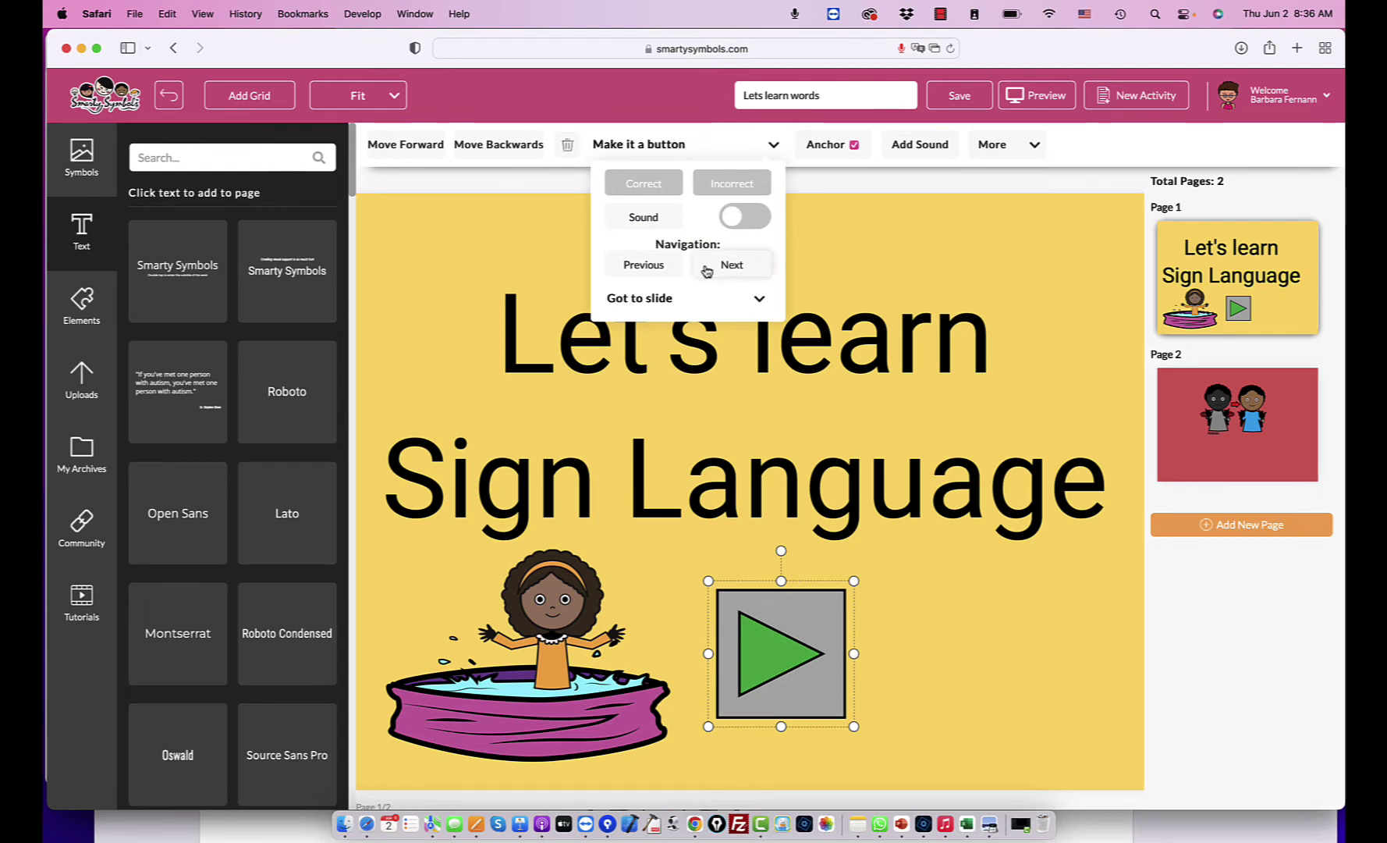
left_click(728, 279)
left_click(975, 248)
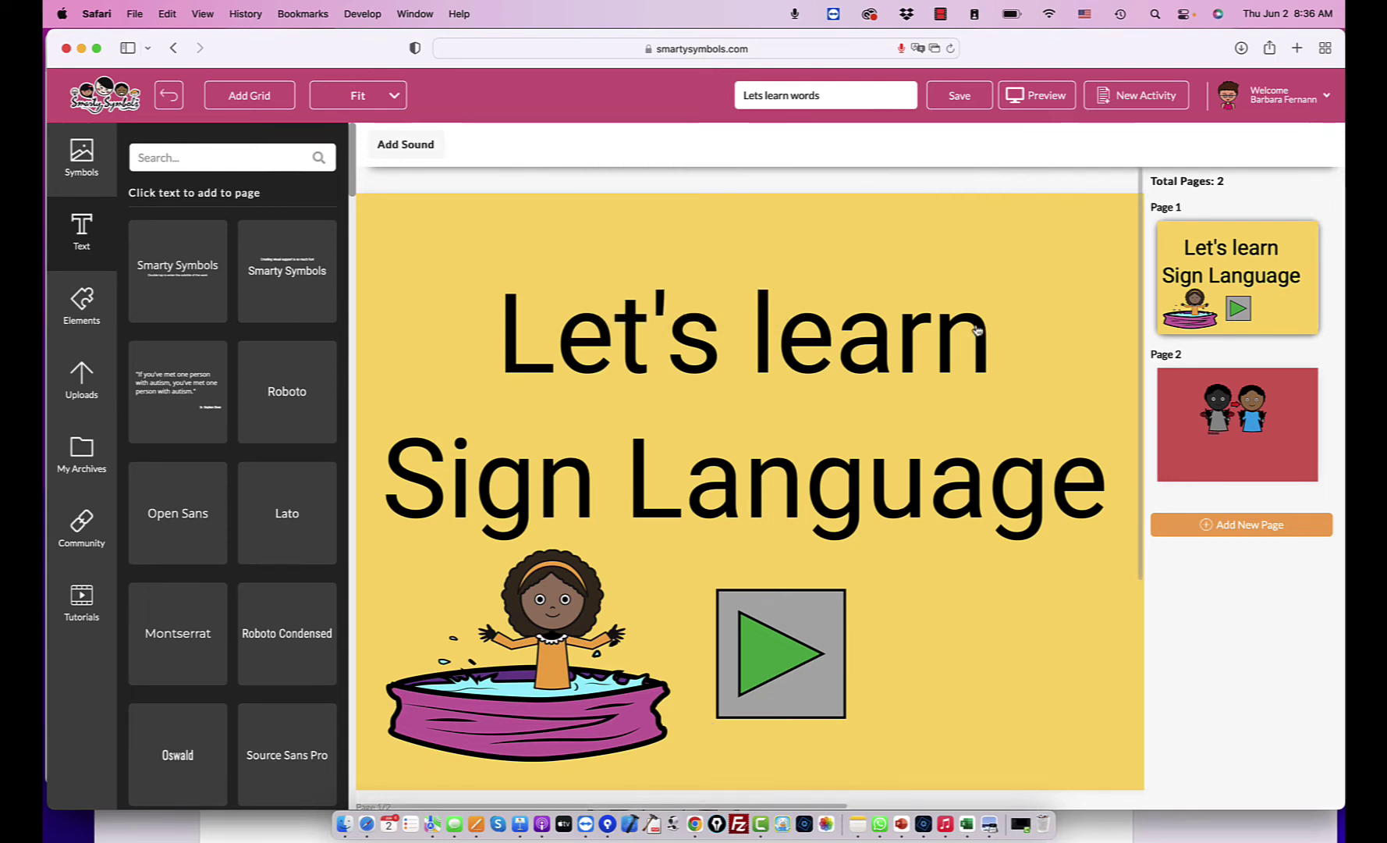
Record a voice clip of about 2 seconds for the sign-language symbol on page 2 and accept it.
left_click(1266, 456)
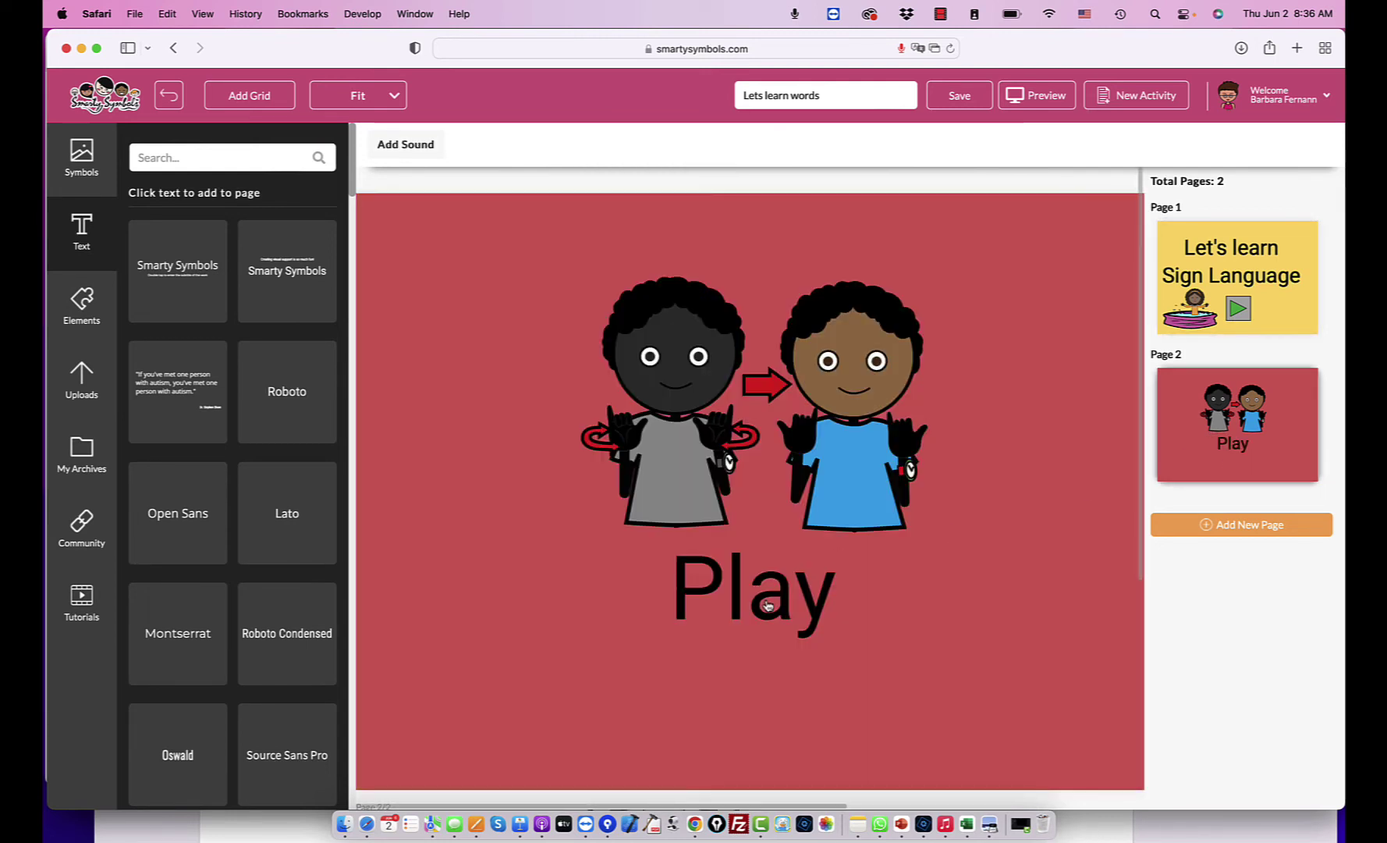
left_click(769, 602)
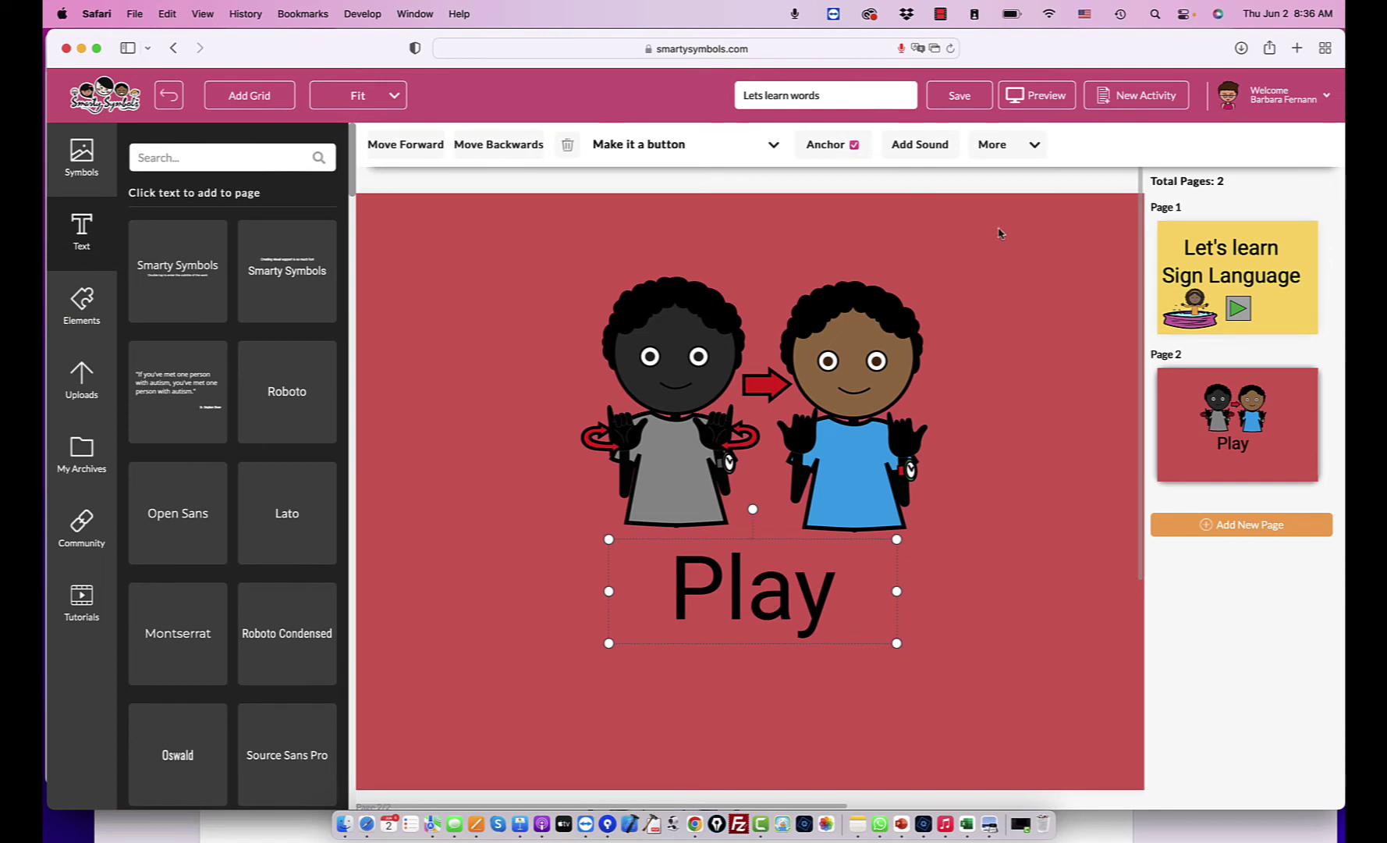
left_click(939, 148)
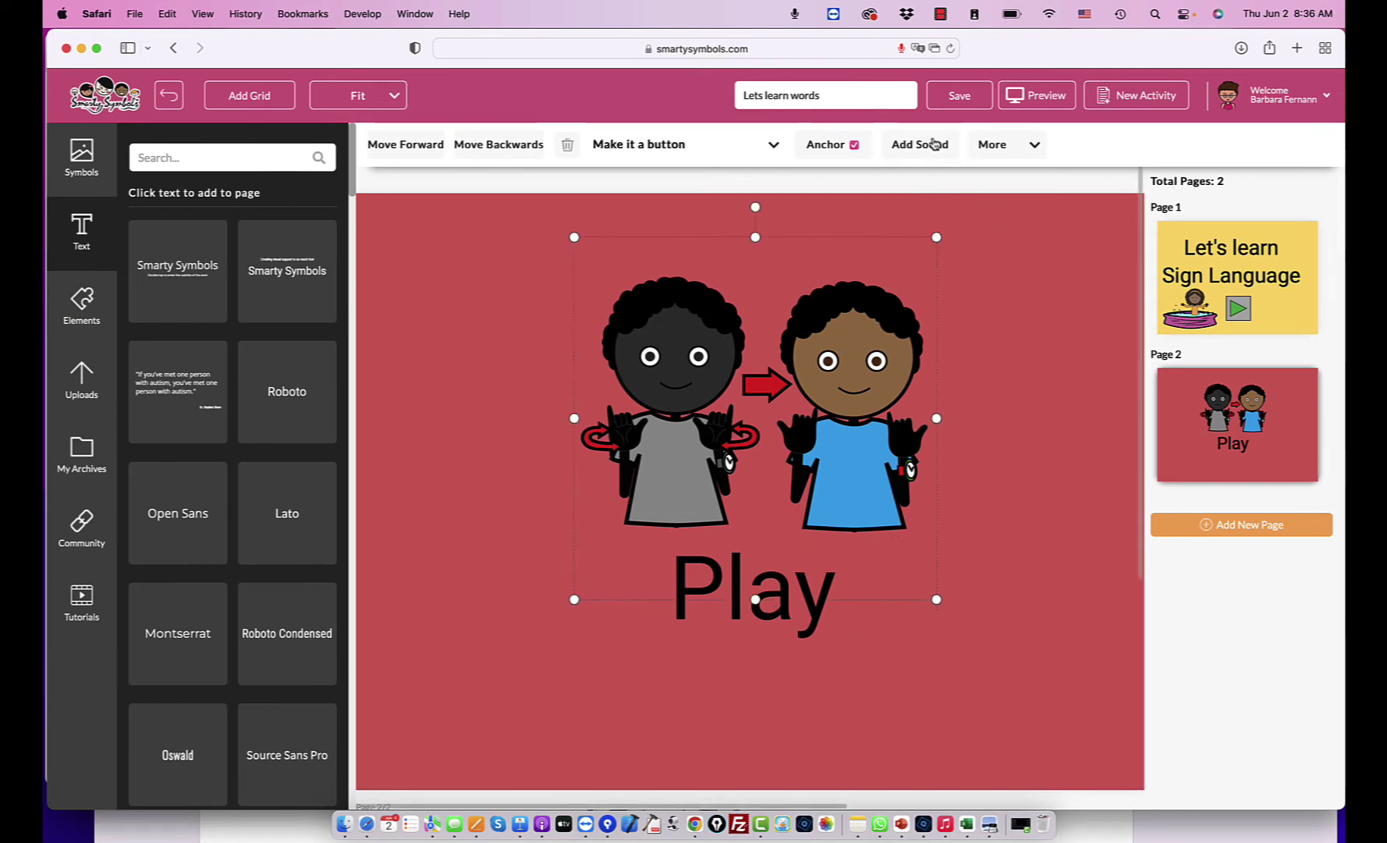
left_click(935, 150)
left_click(867, 220)
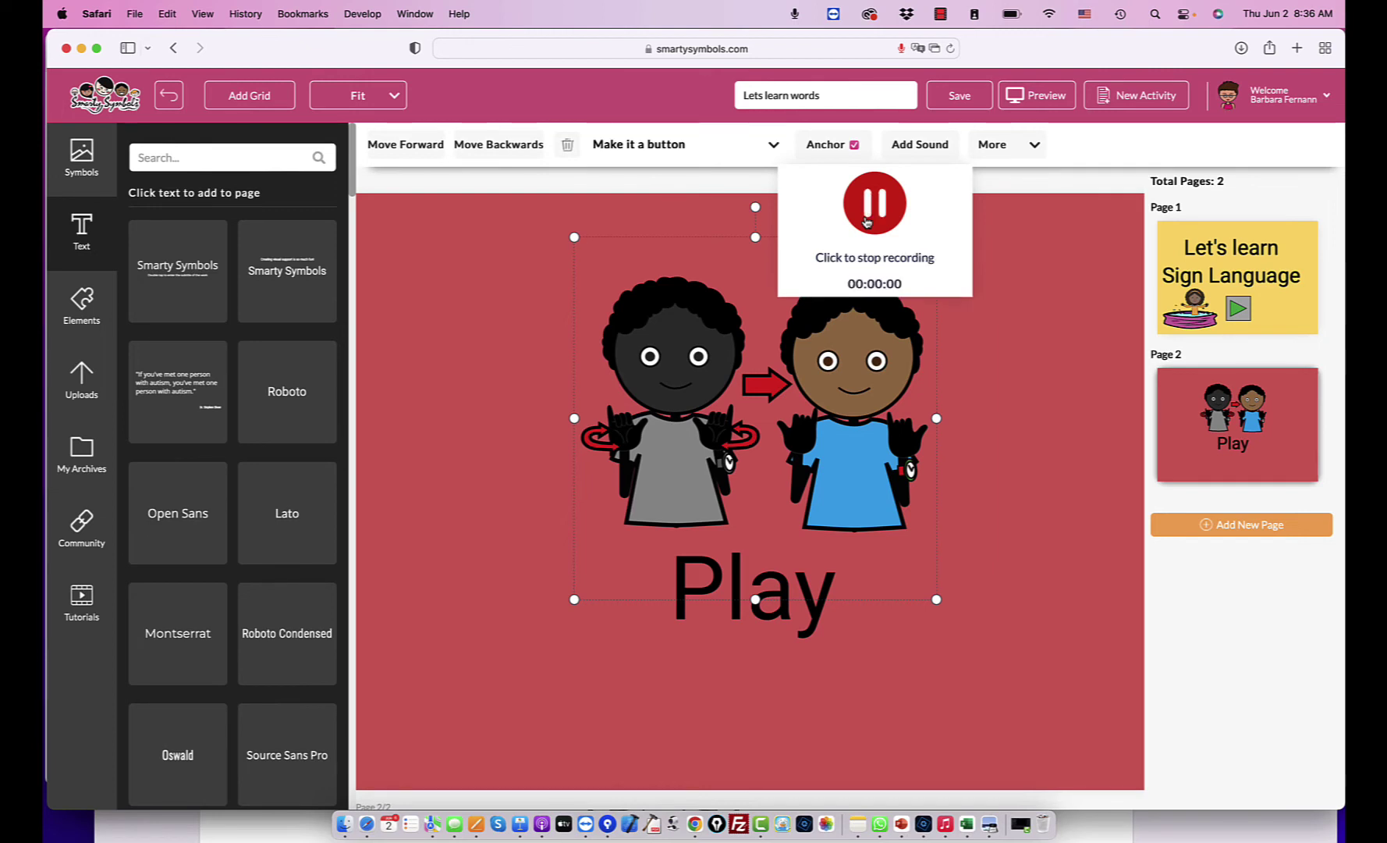
left_click(867, 222)
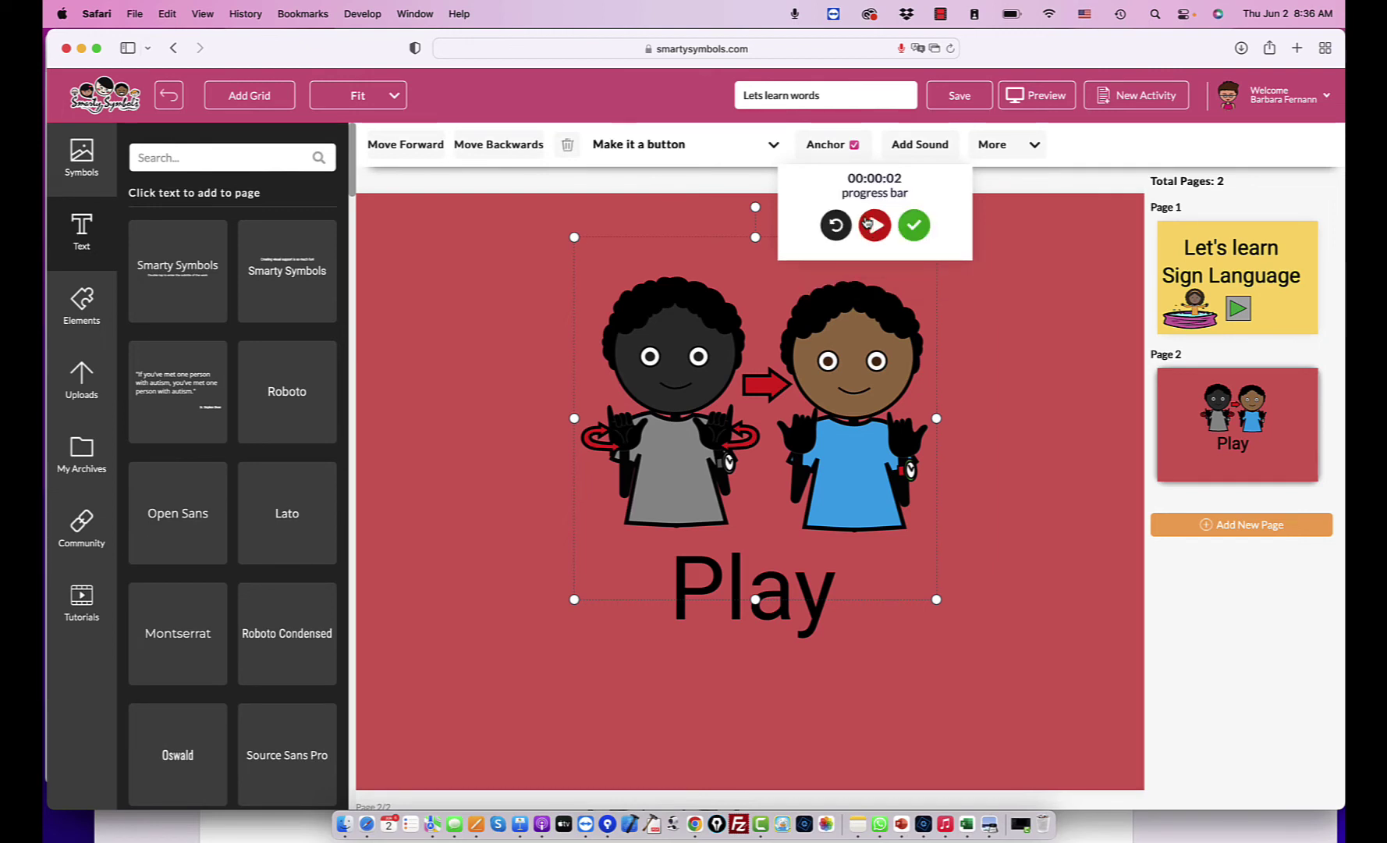
left_click(915, 225)
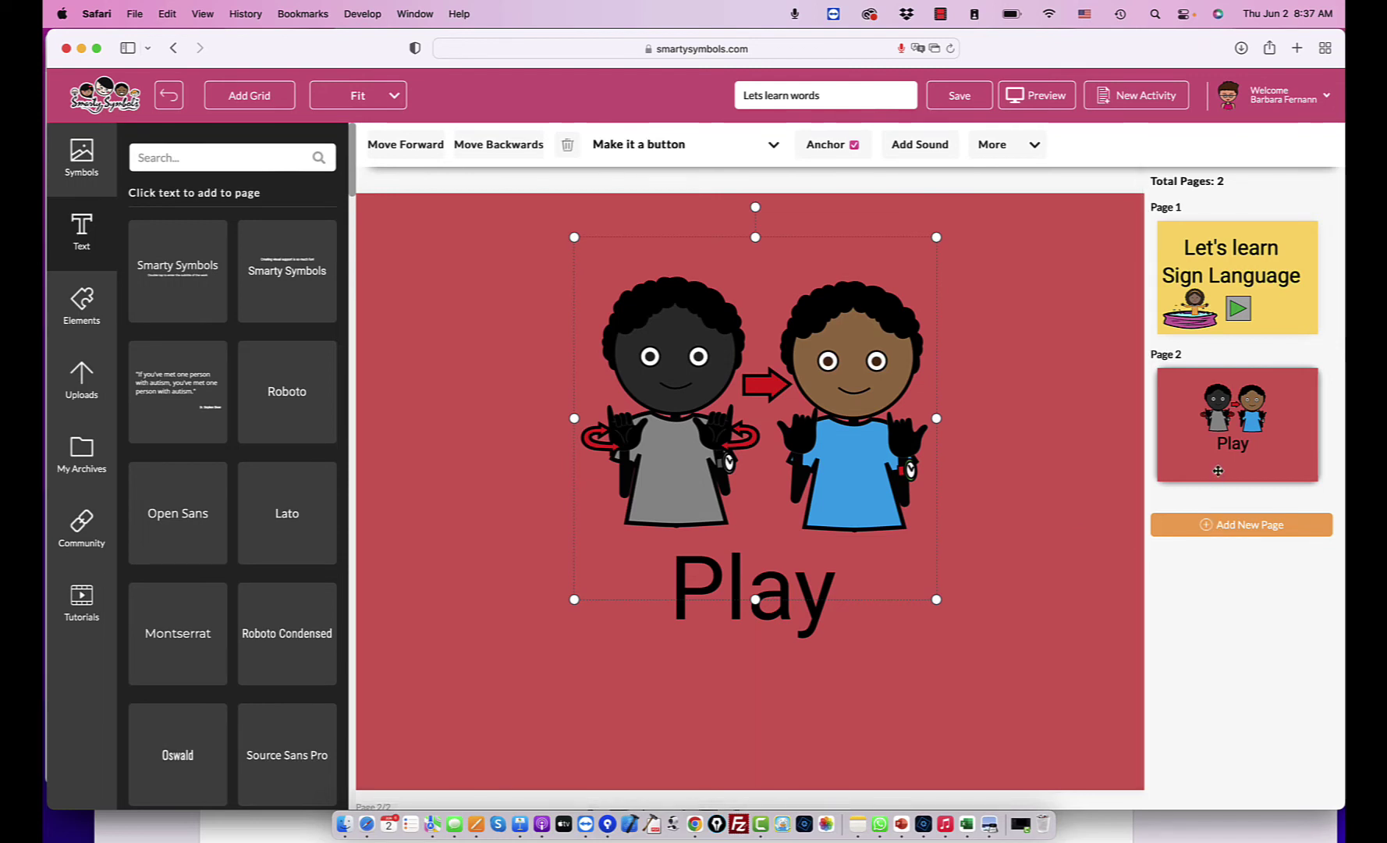
Duplicate the Play page as the game's third page.
left_click(388, 96)
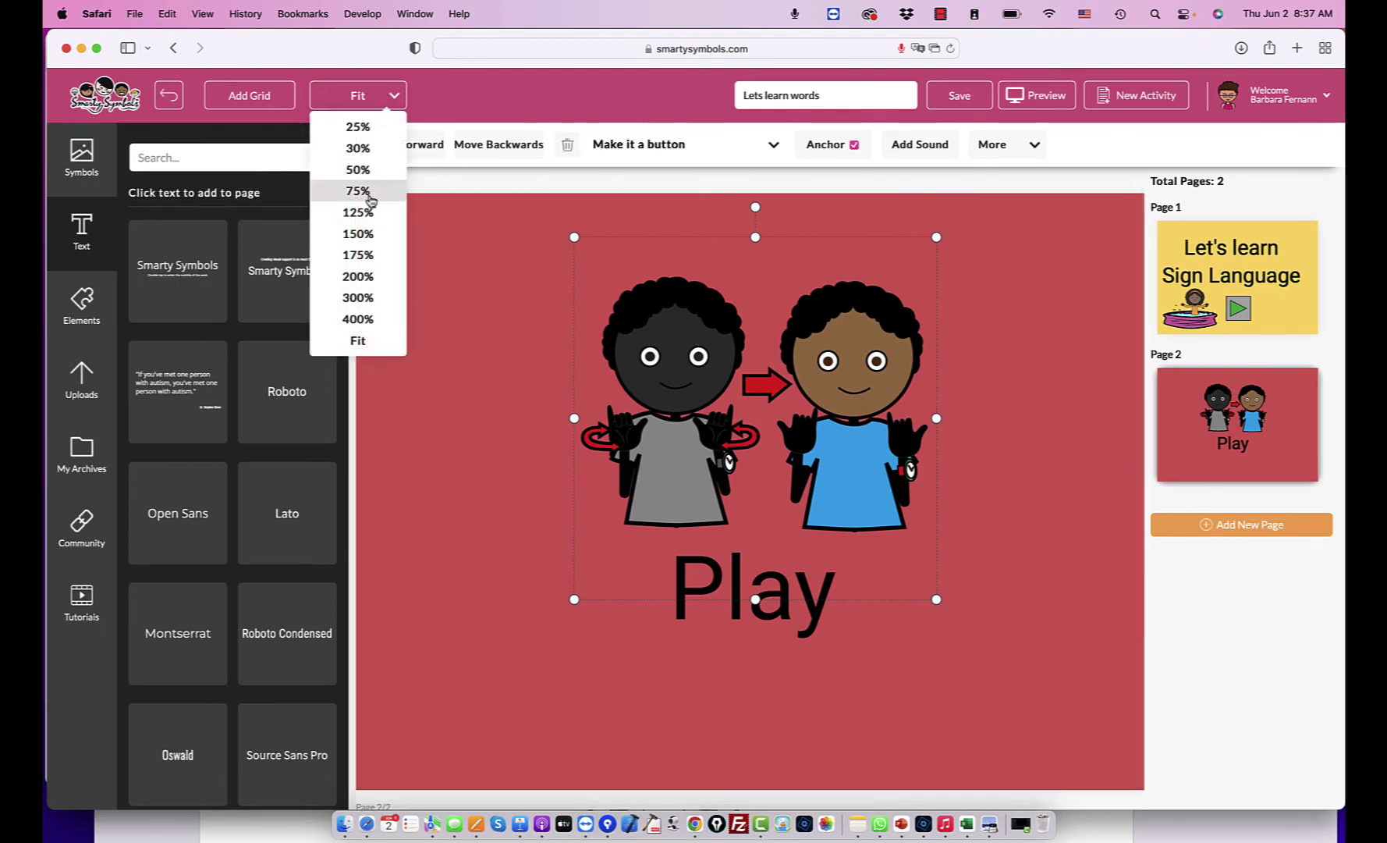
left_click(359, 191)
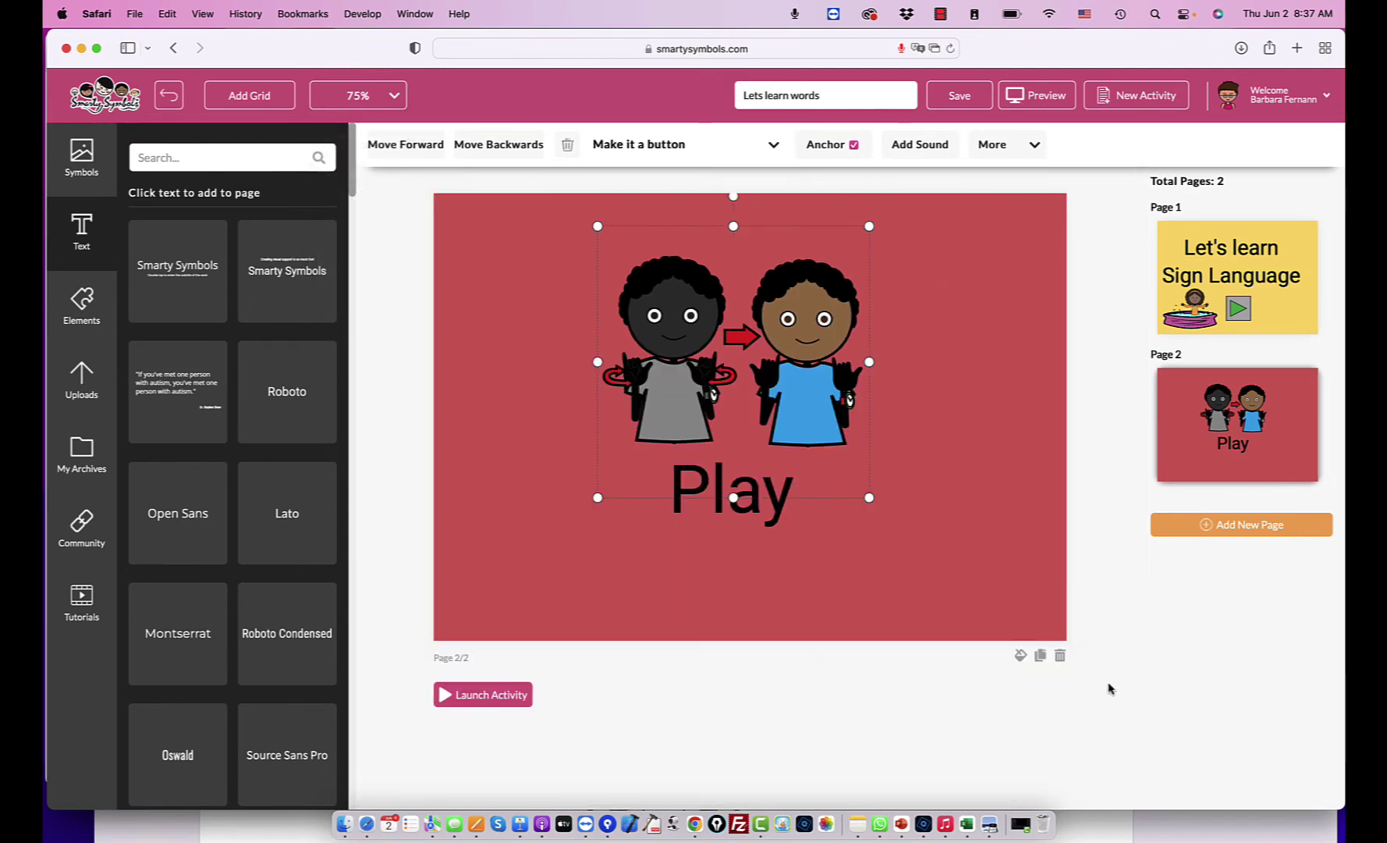
left_click(1041, 658)
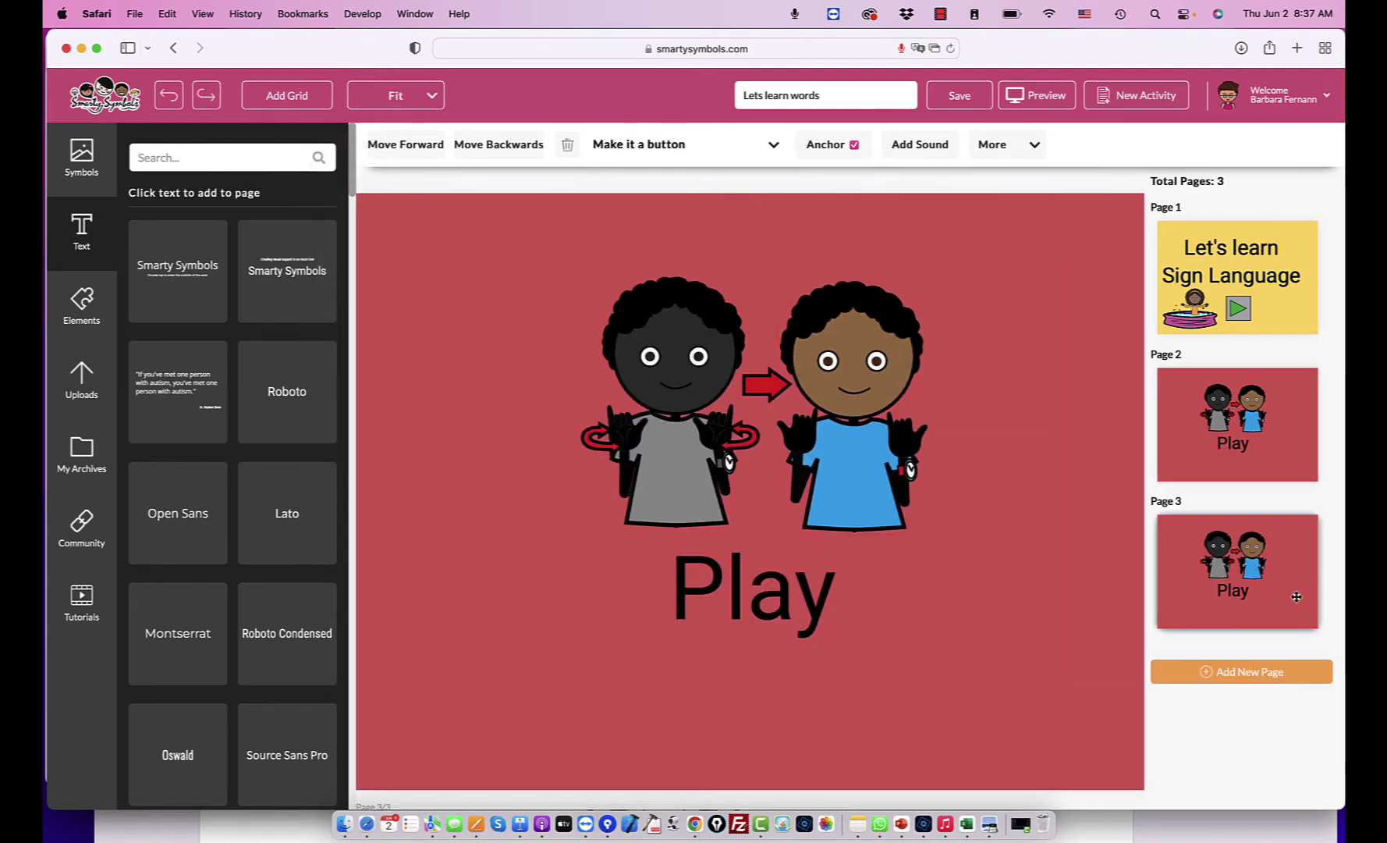
Delete the Play sign-language symbol from page 3.
left_click(827, 467)
key("Delete")
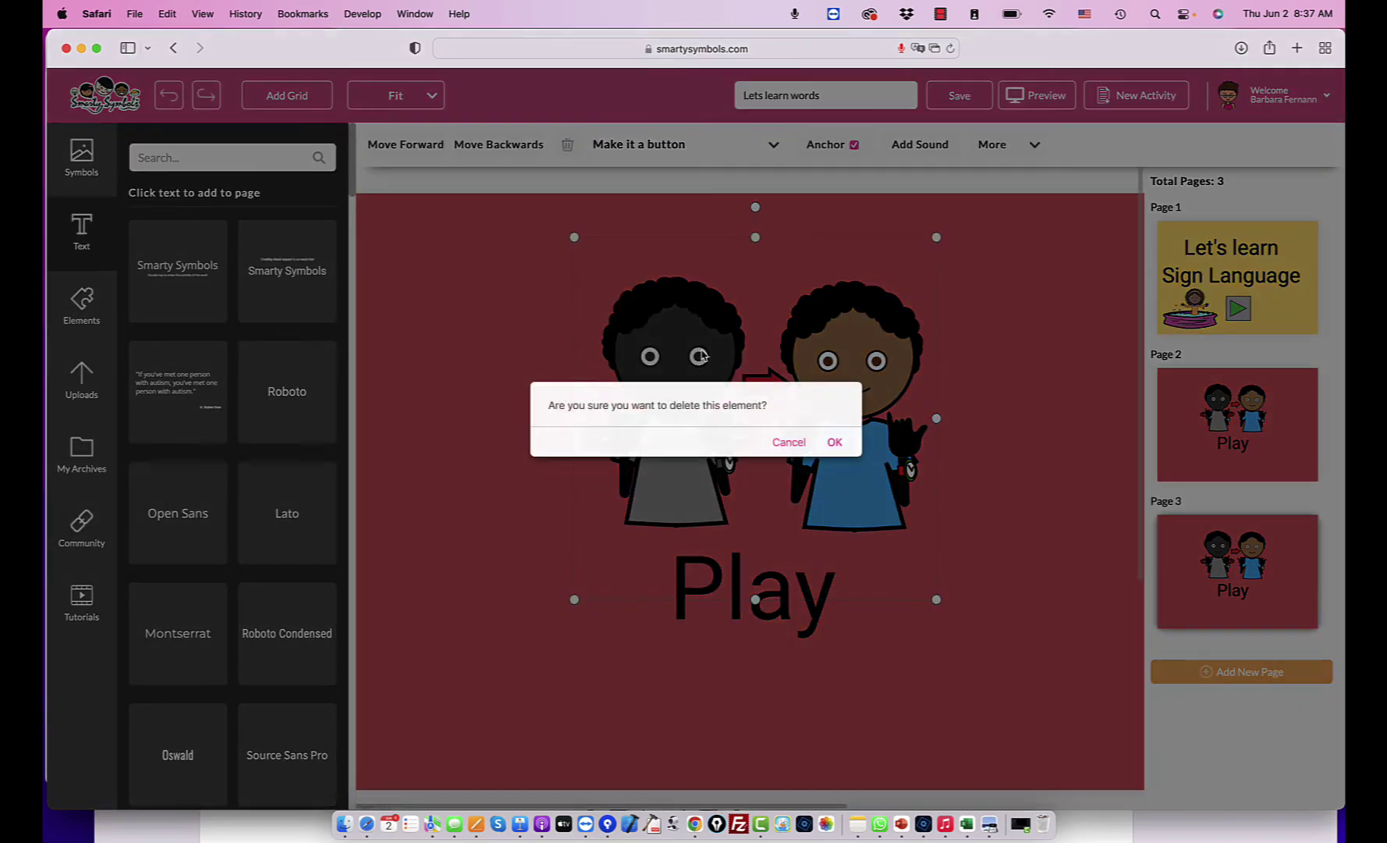
left_click(835, 442)
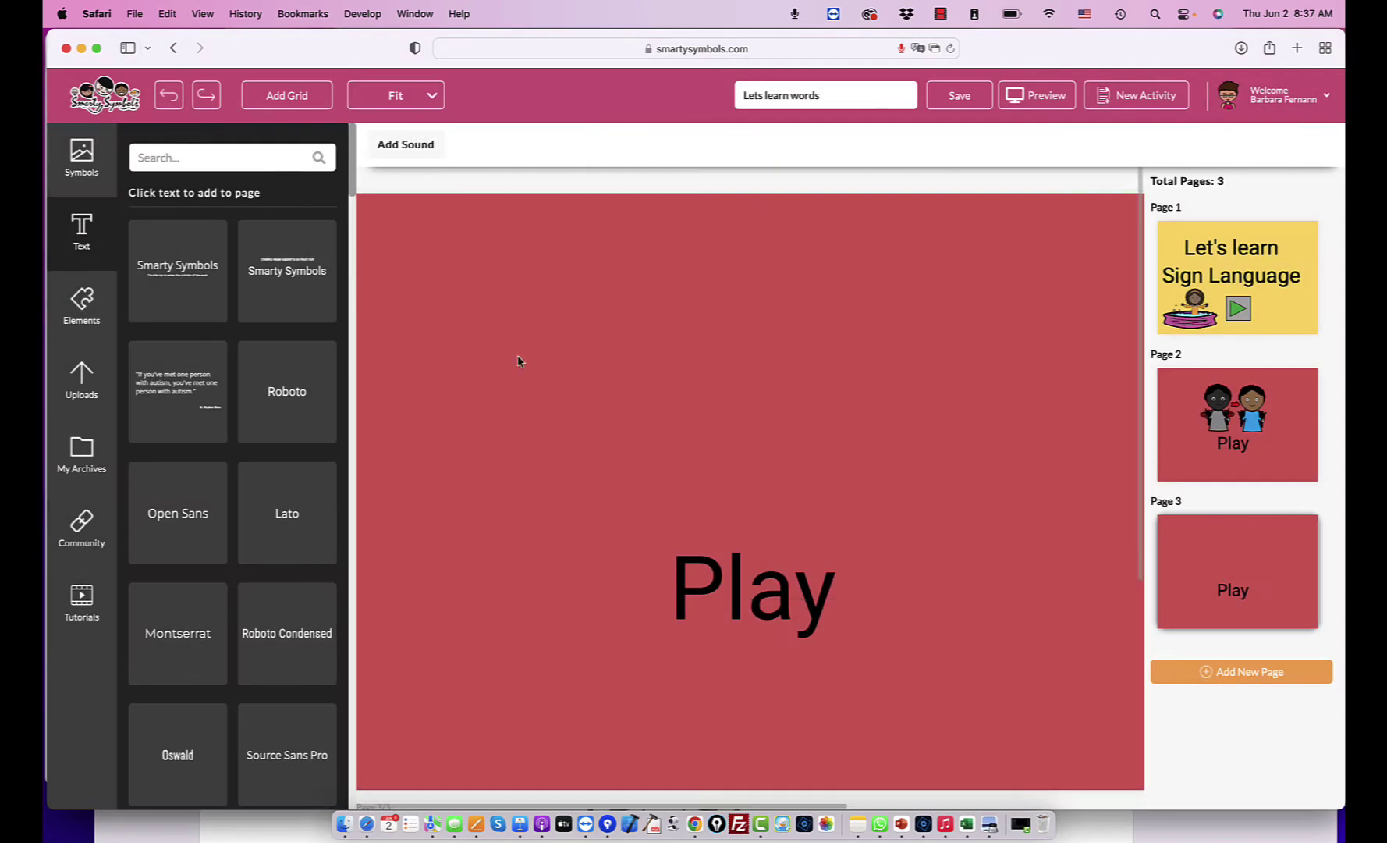
Clear the symbol search word and filter the symbols by the Sign Language category.
left_click(82, 160)
scroll(234, 249, "up", 10)
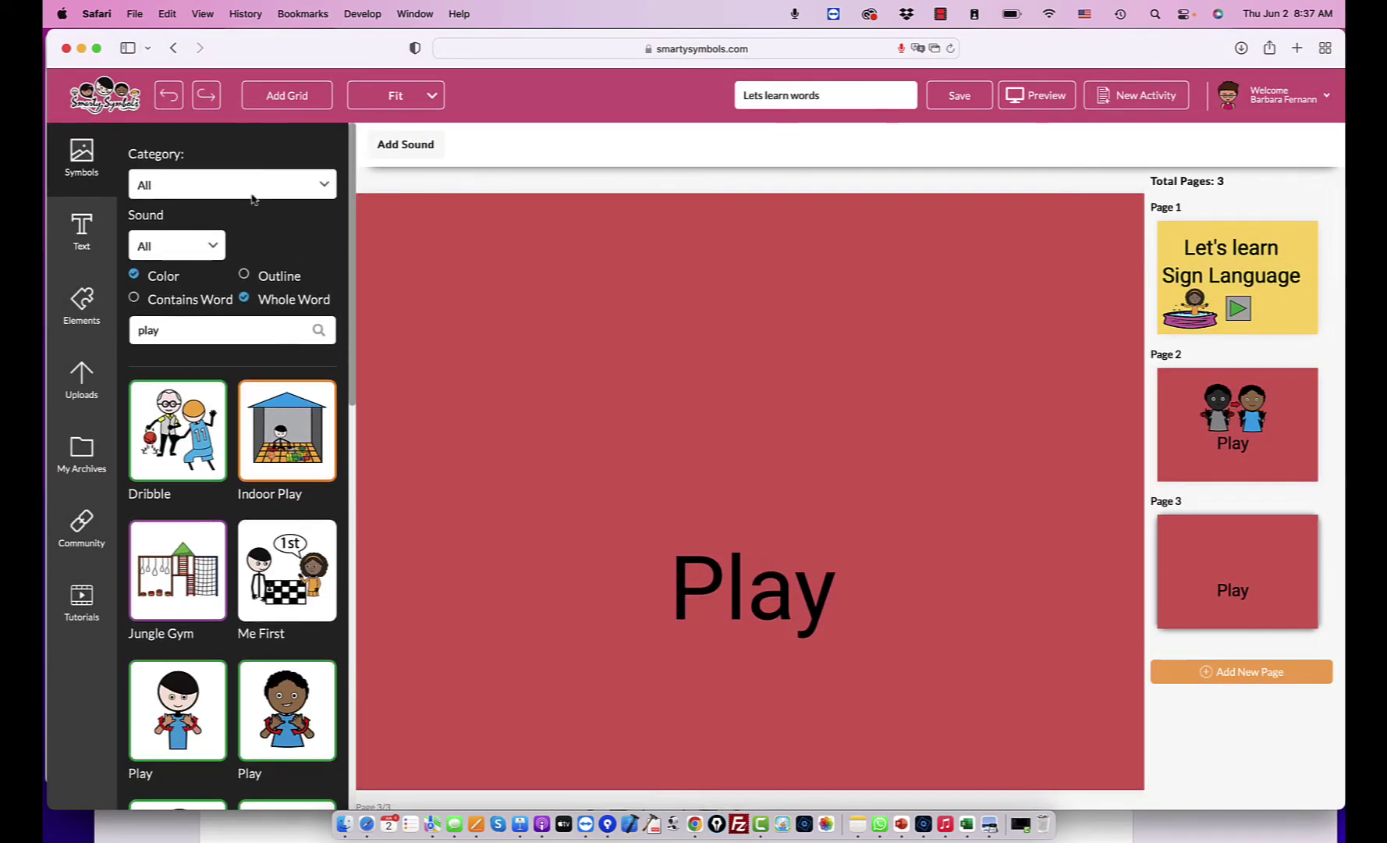
double_click(219, 312)
key("BackSpace")
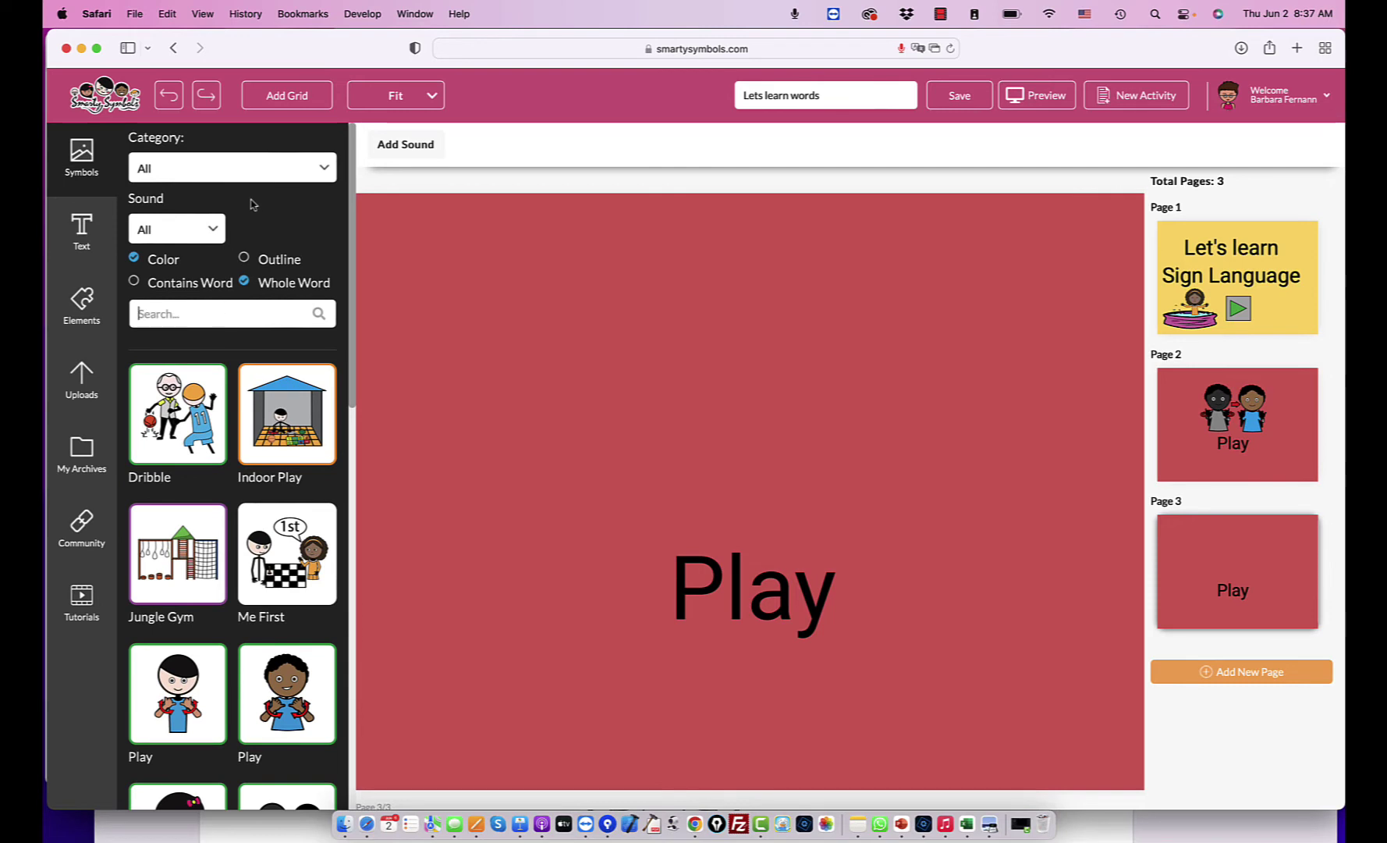
left_click(242, 171)
key("s")
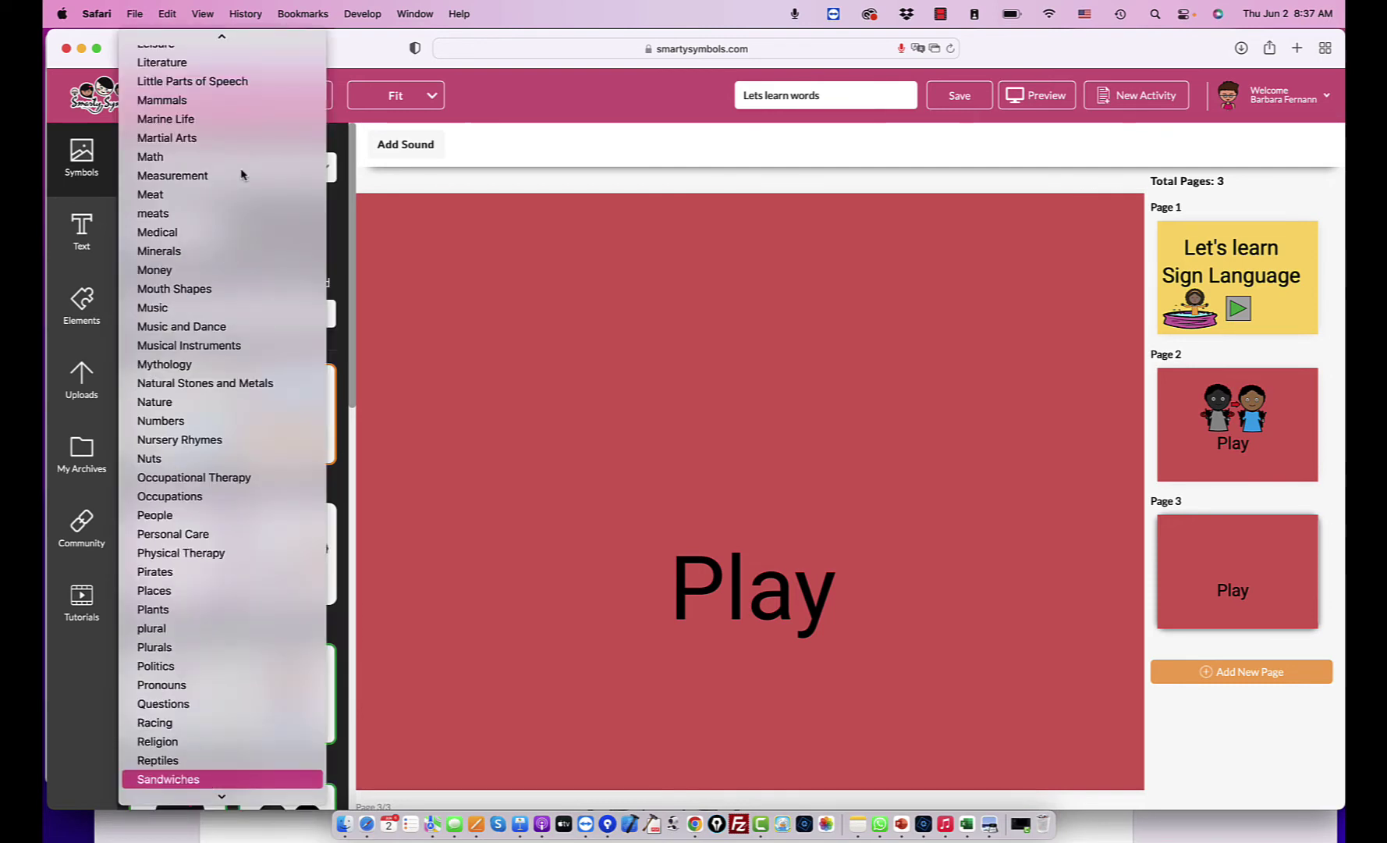
key("Down")
key("Down")
key("Down")
key("Down")
key("Down")
key("Down")
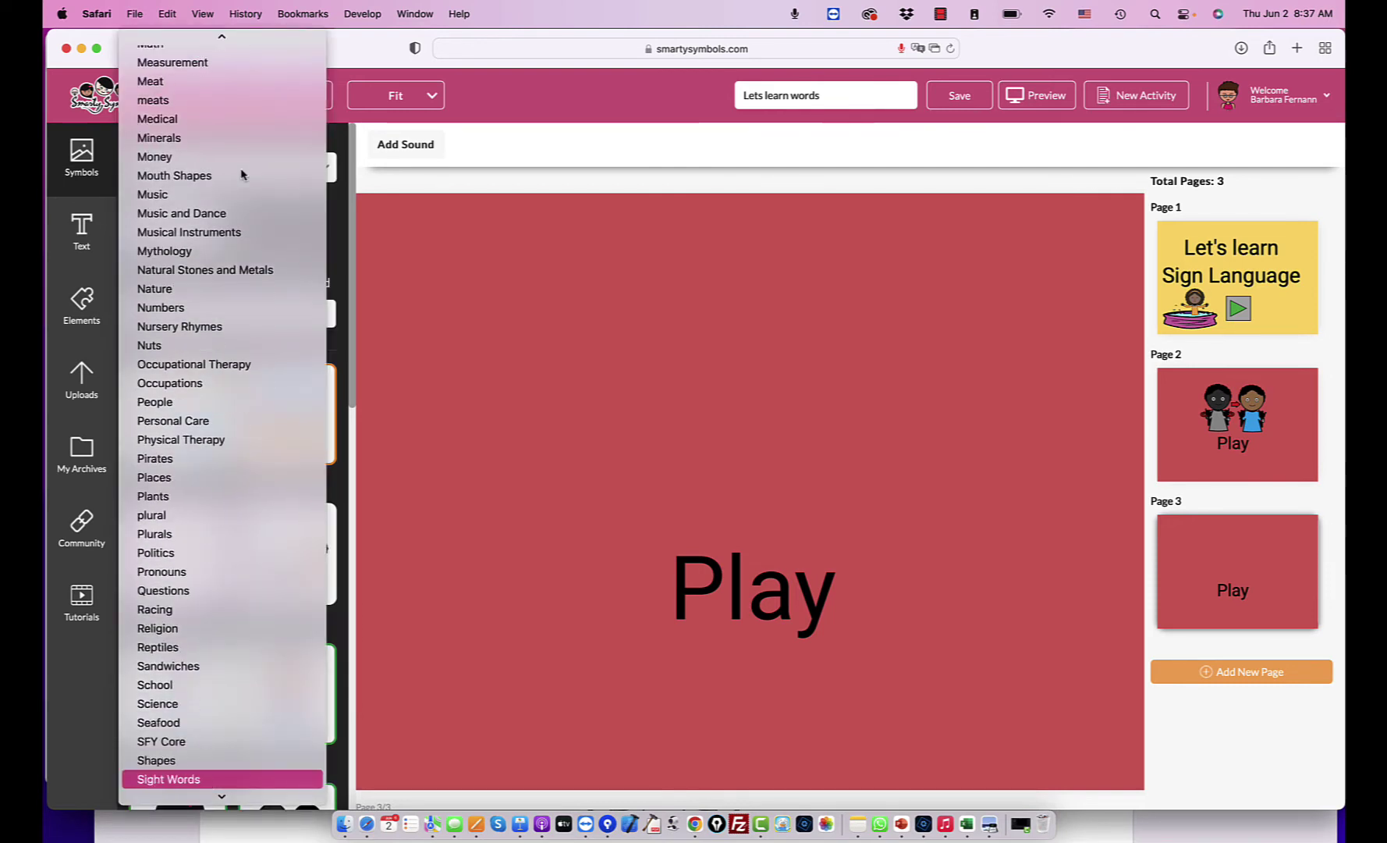
key("Down")
key("Return")
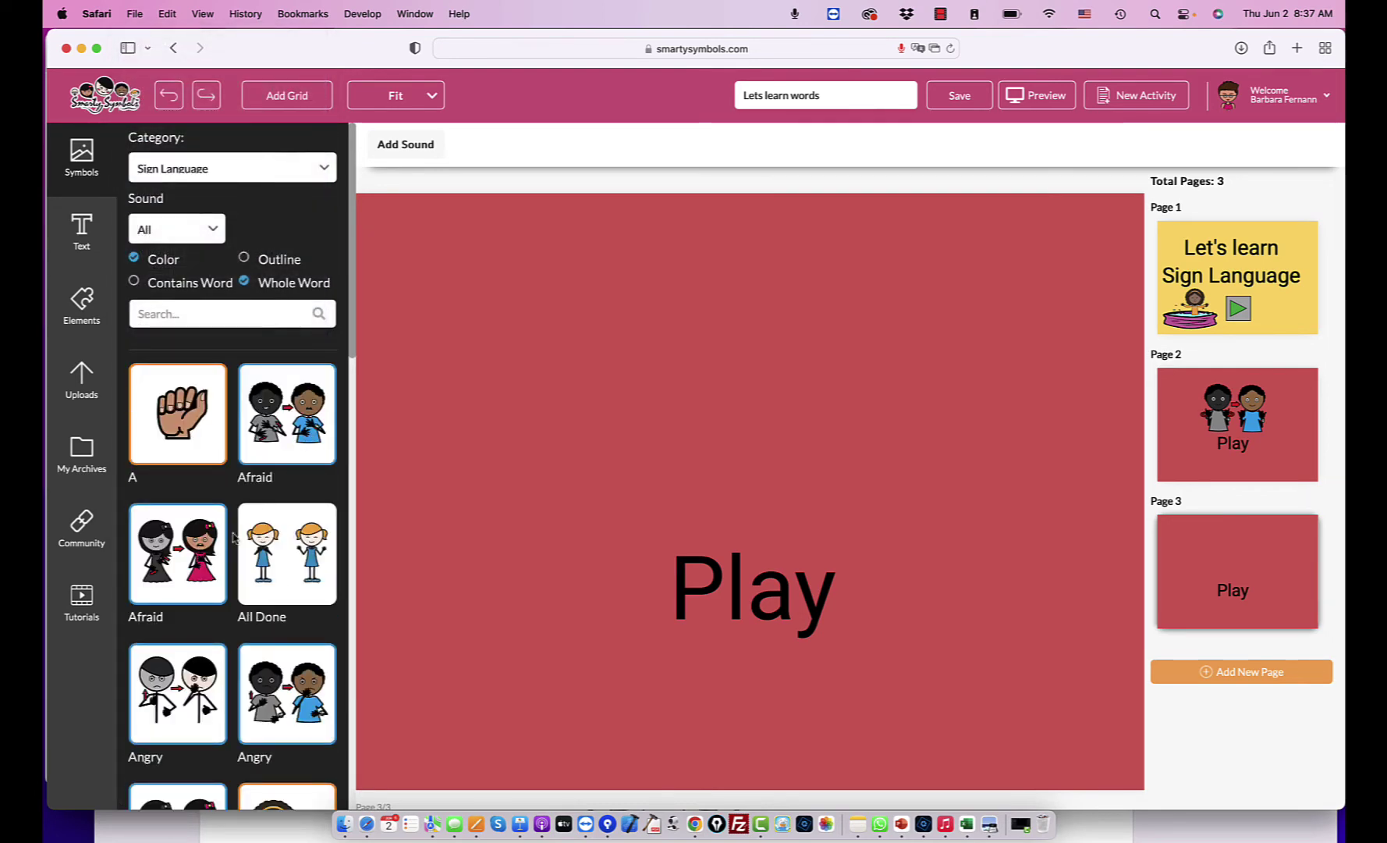
Add the girl's Afraid sign symbol to page 3, enlarge it, and place it above the word.
scroll(234, 537, "down", 4)
left_click_drag(172, 408, 1038, 677)
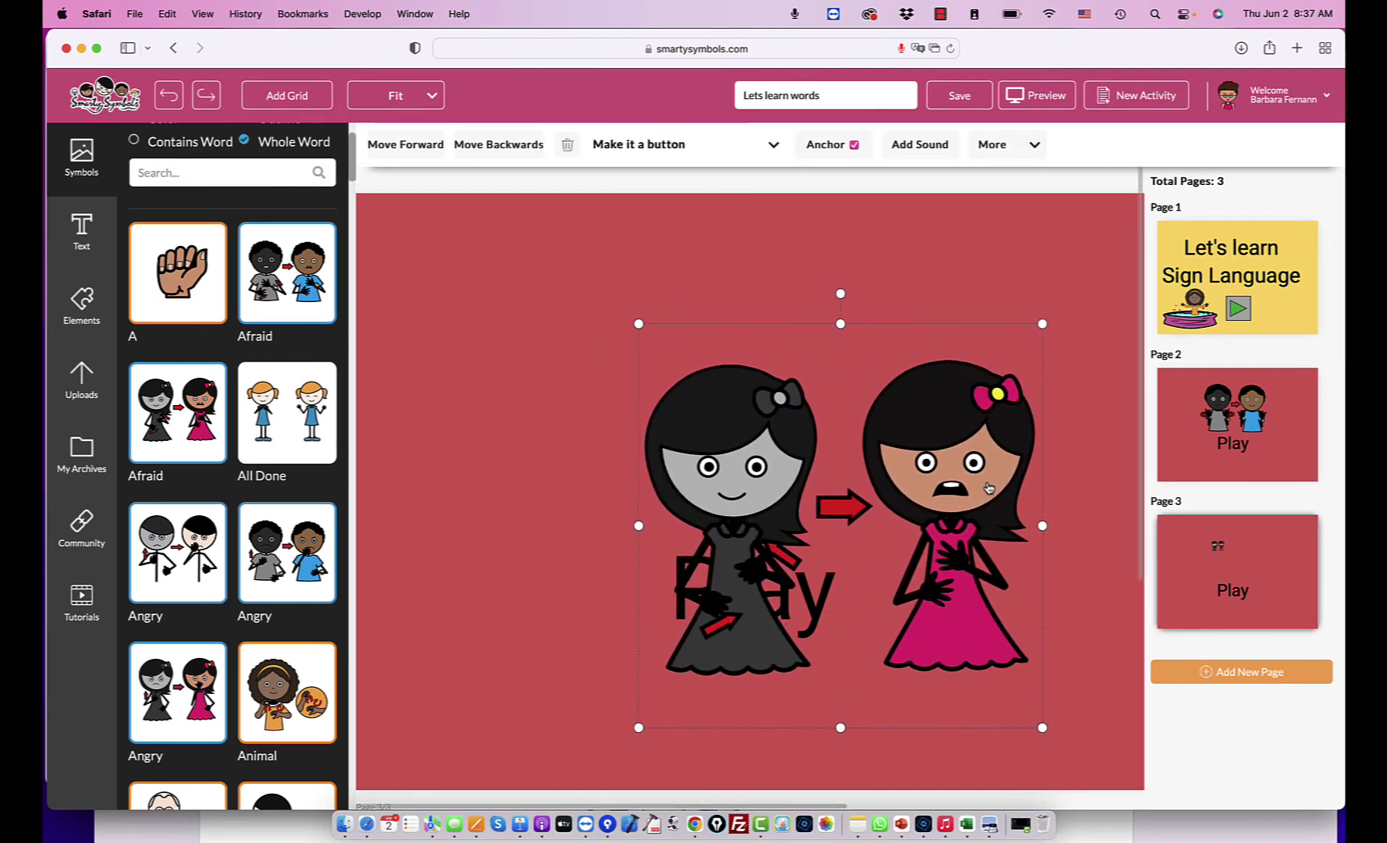
left_click_drag(963, 420, 860, 269)
Shift the caption on page 3 slightly and change its text to "Afraid".
left_click_drag(795, 624, 741, 633)
double_click(742, 624)
type("Afraid")
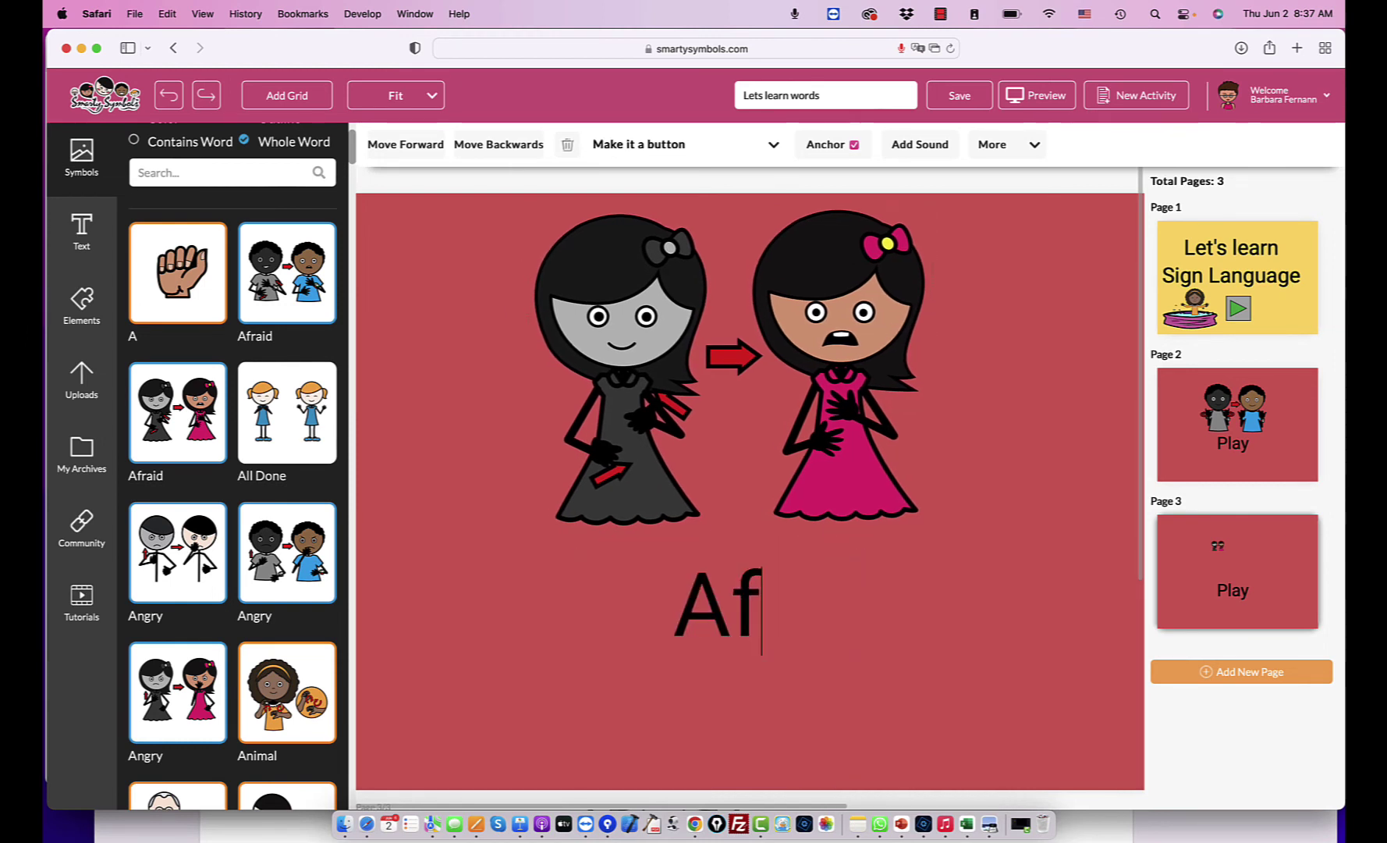
left_click(944, 711)
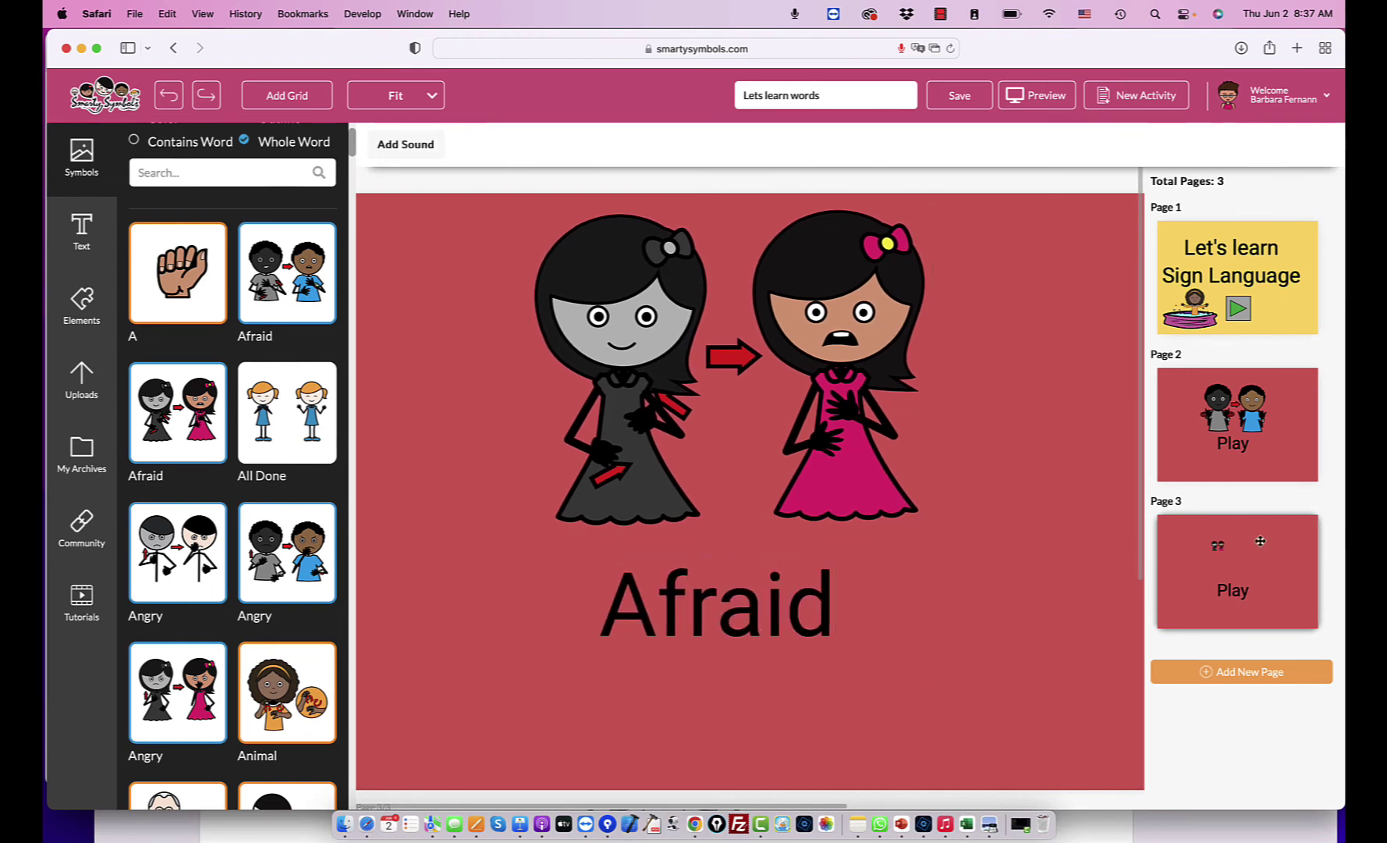
Set the background of the Afraid page to light blue after trying light green #b6d7a8.
left_click(1269, 456)
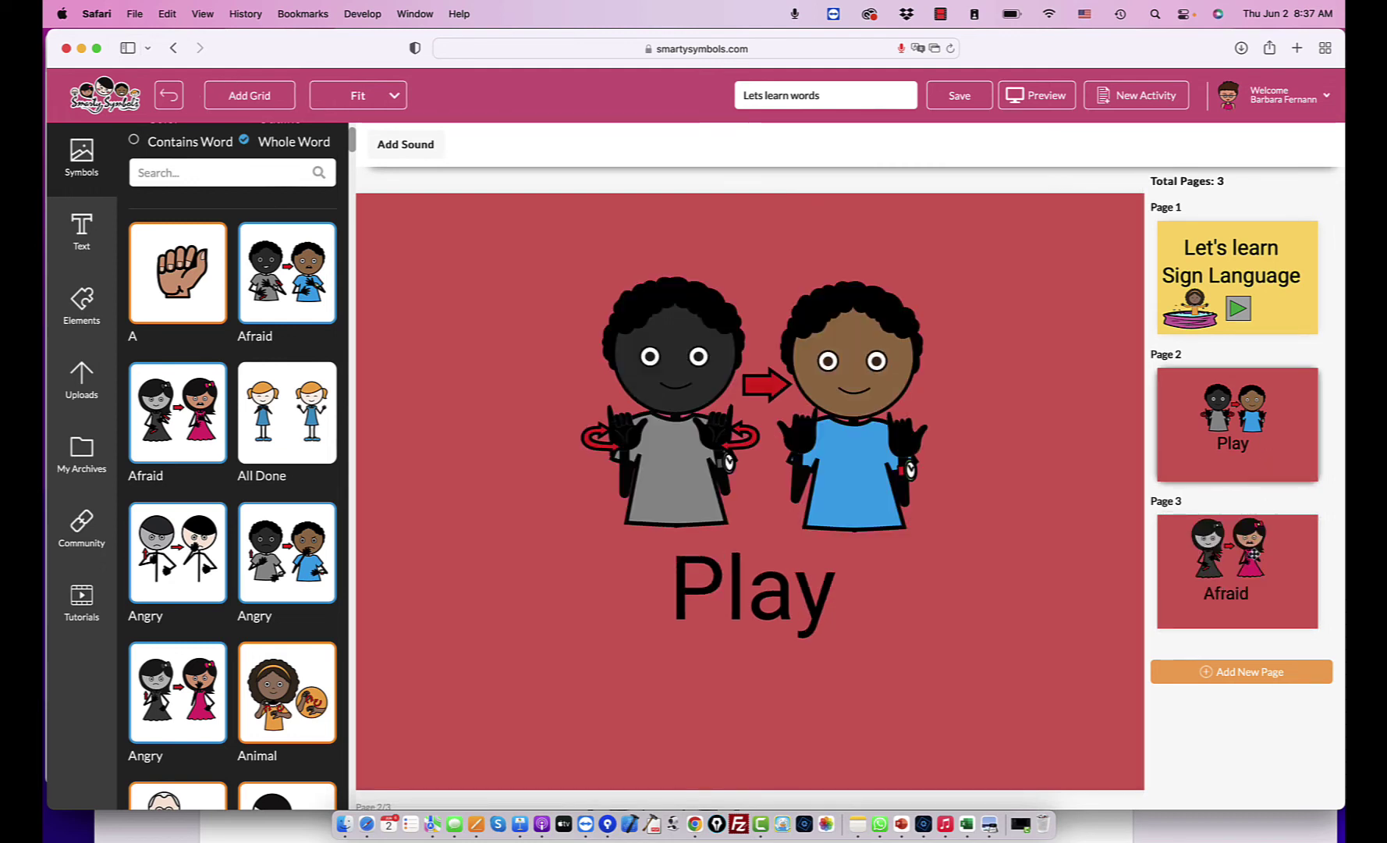
left_click(1251, 558)
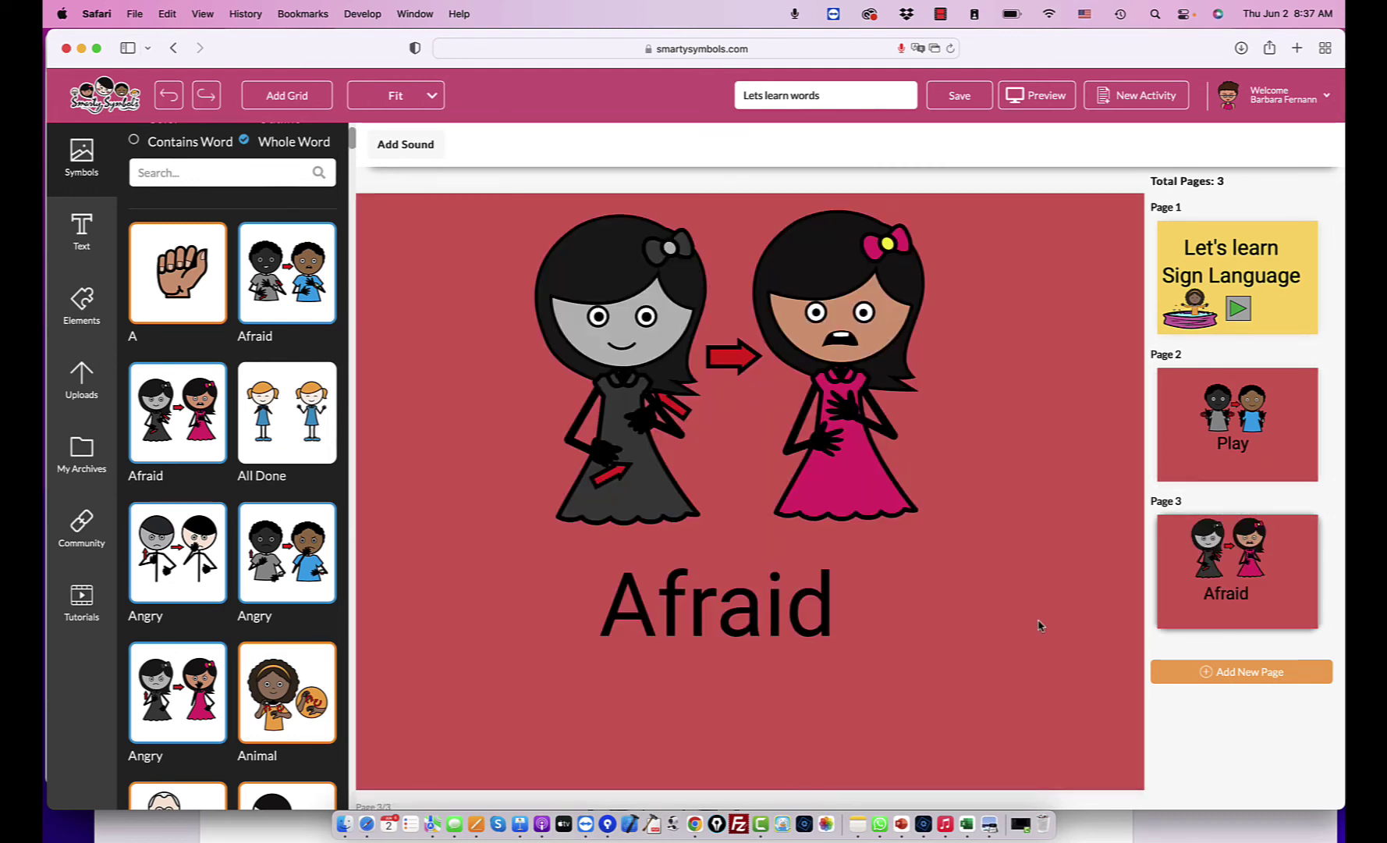
scroll(1038, 620, "down", 3)
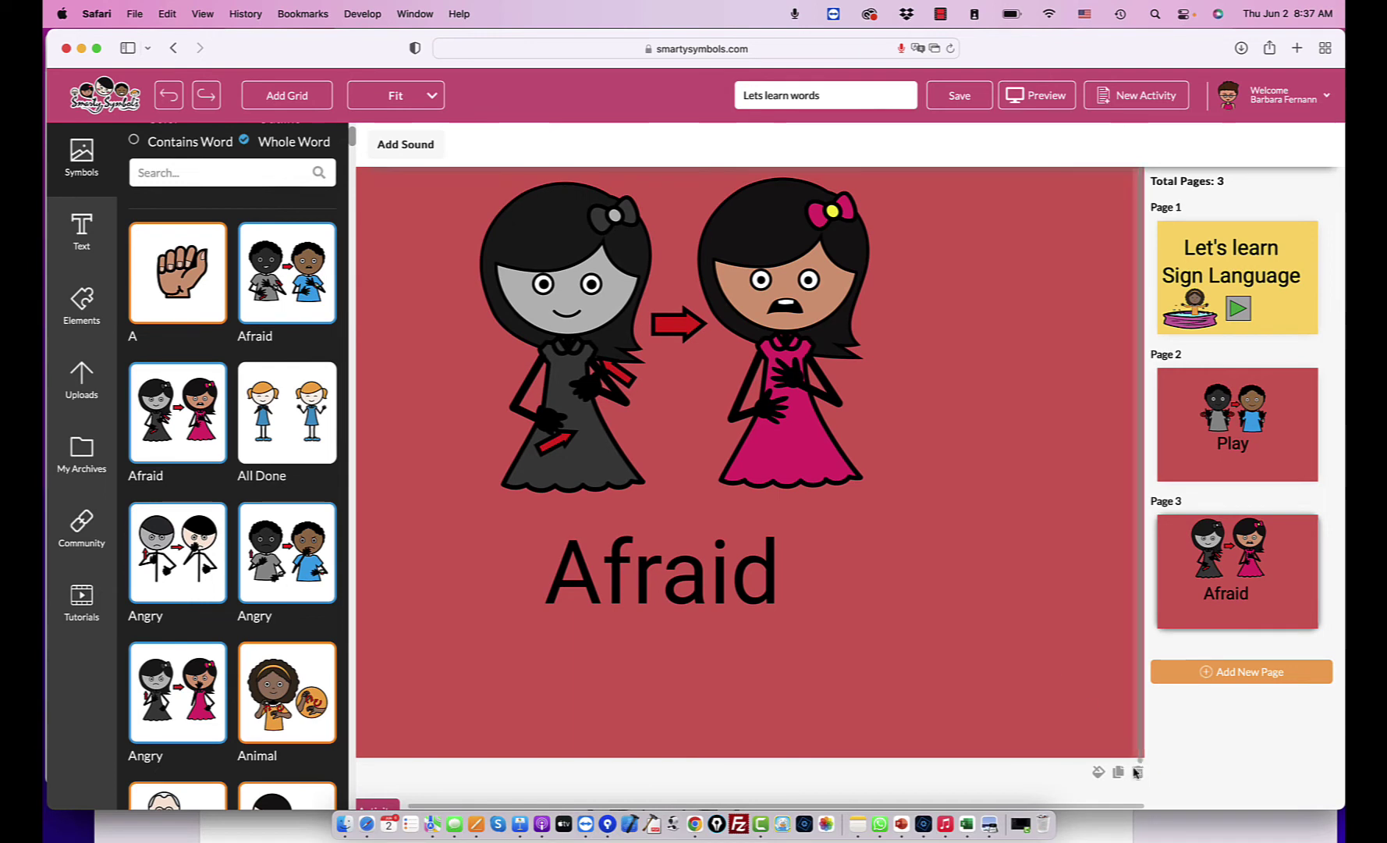
left_click(1099, 772)
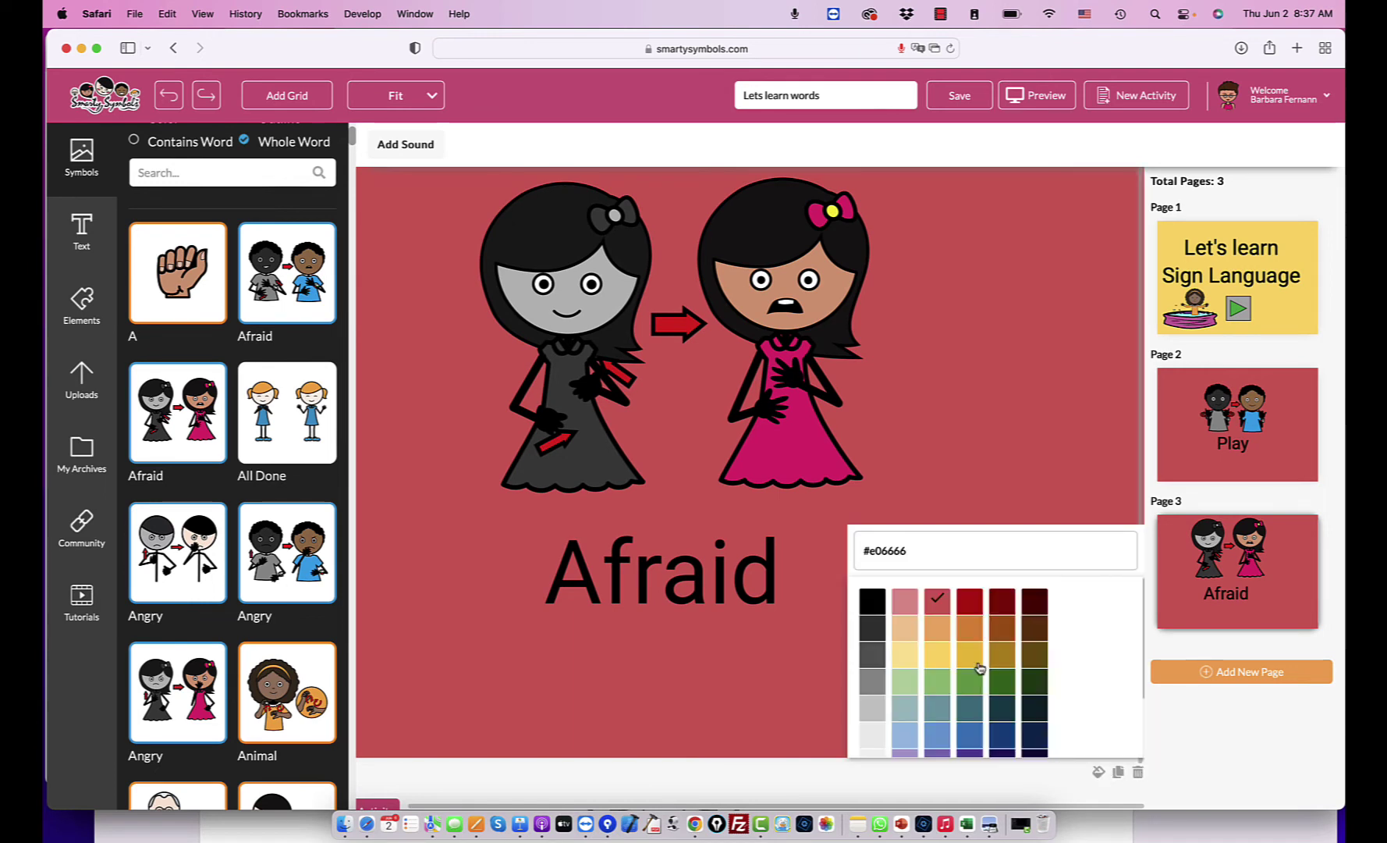
left_click(907, 682)
left_click(1098, 772)
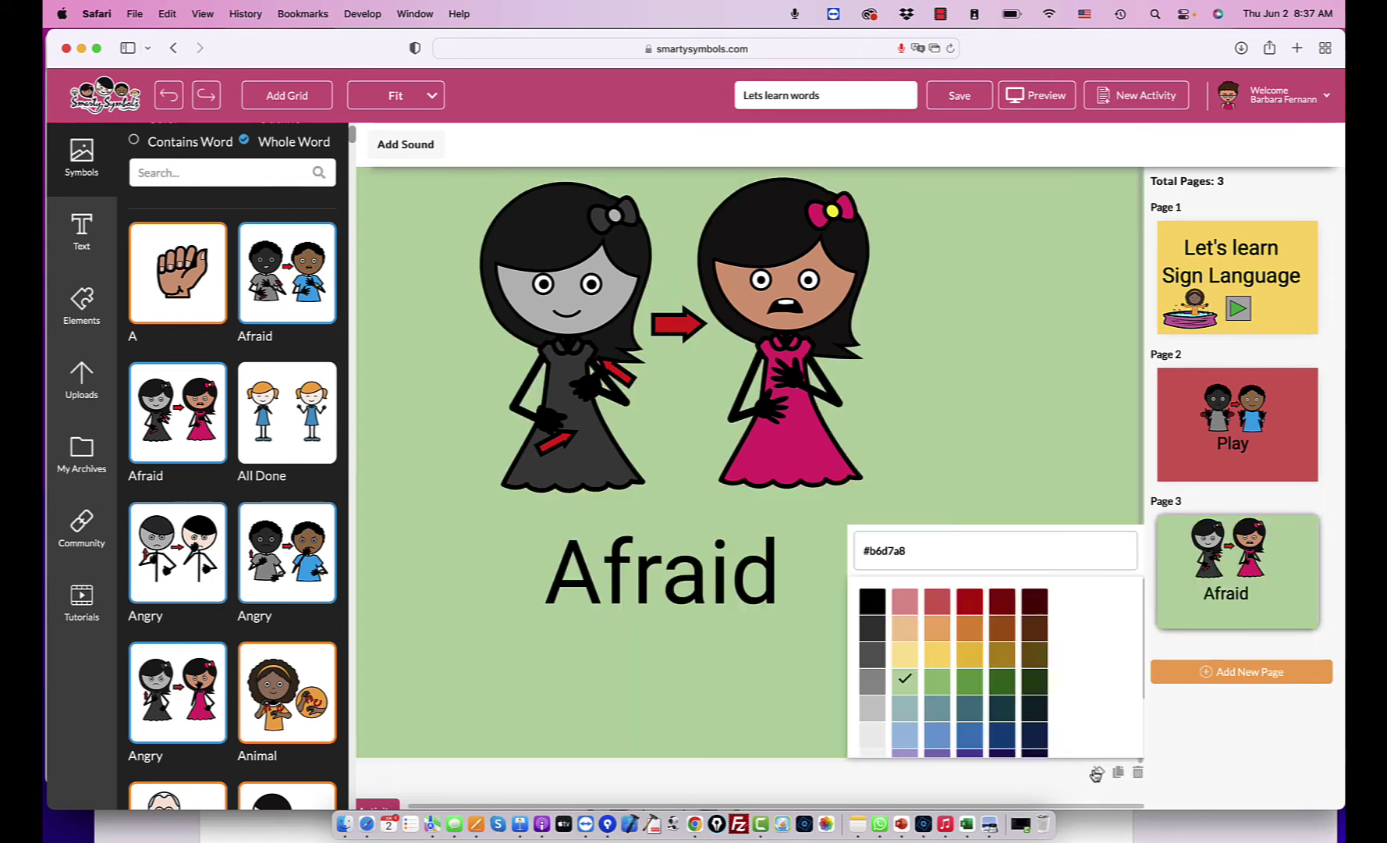
left_click(906, 735)
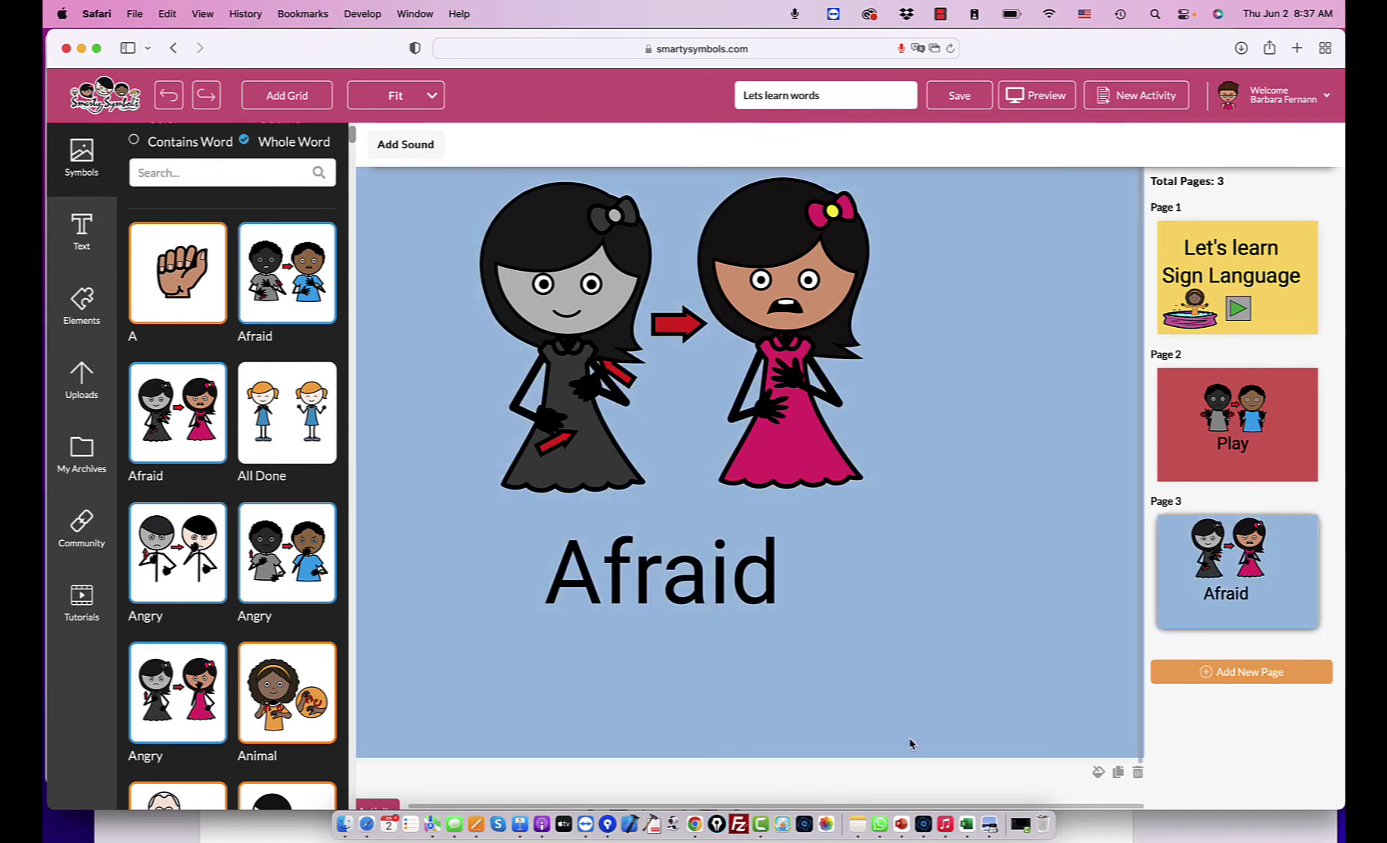
Set the background of the Play page to light green.
left_click(1212, 411)
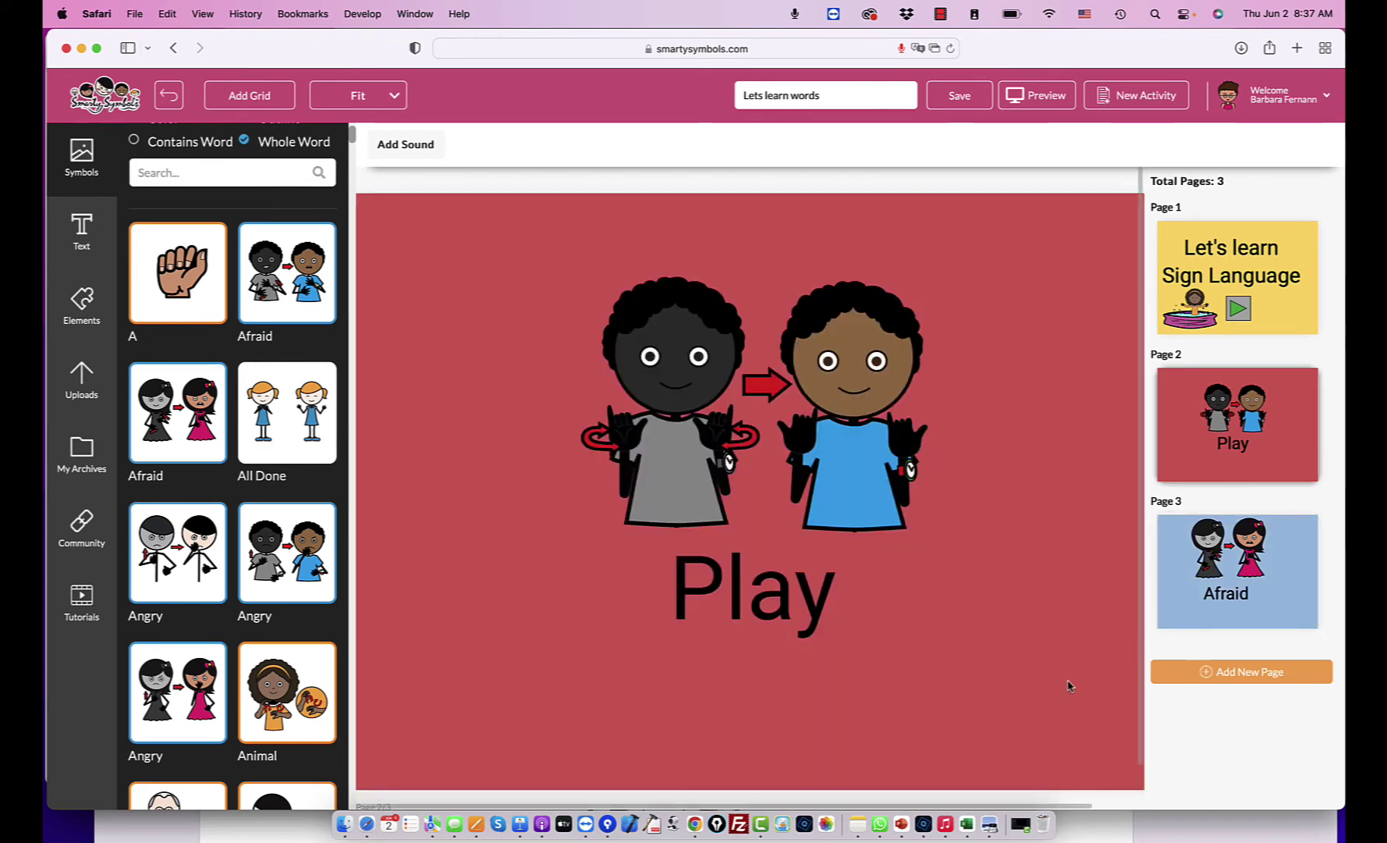
scroll(1070, 685, "down", 2)
scroll(1070, 685, "right", 2)
left_click(1097, 766)
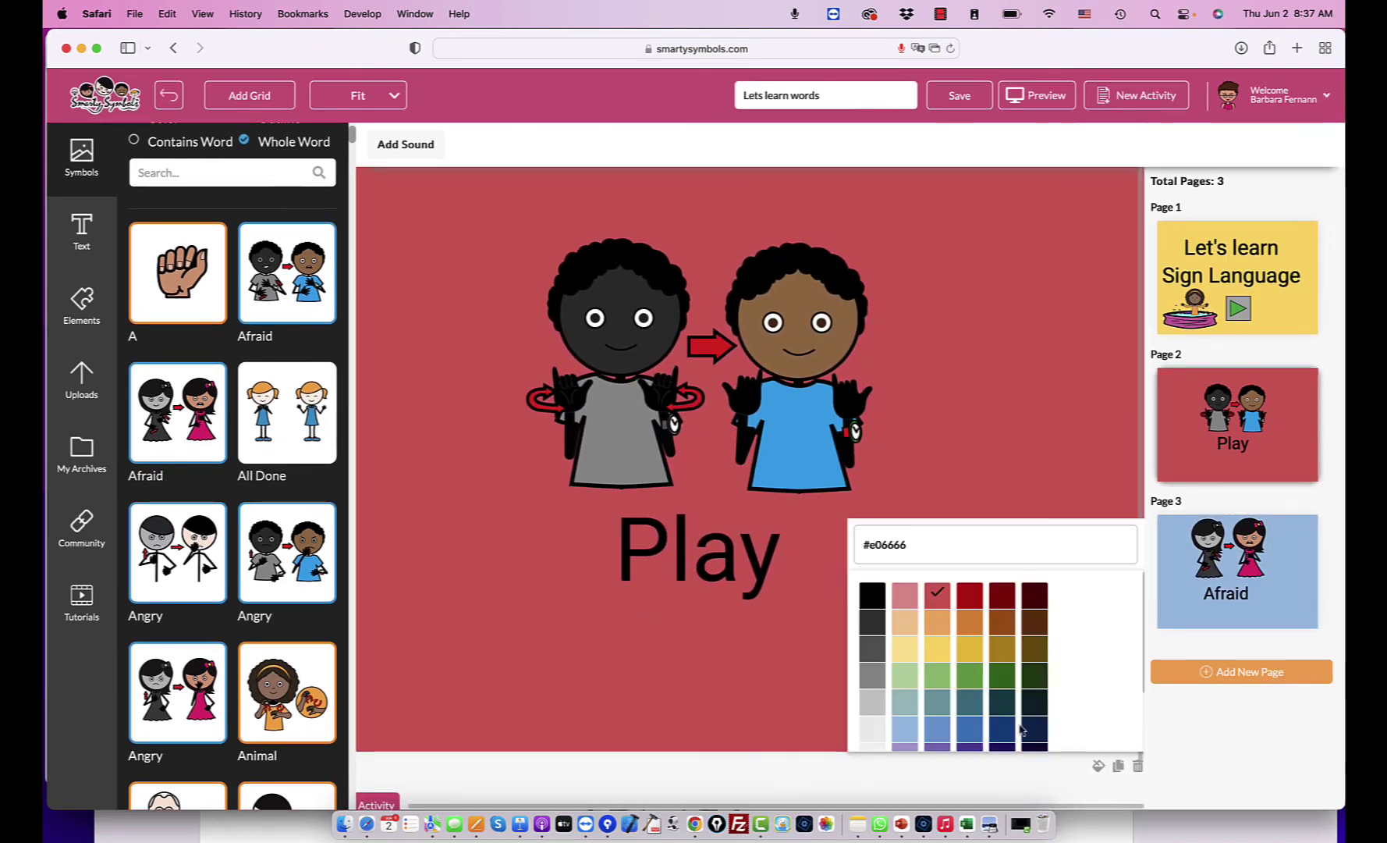
left_click(910, 678)
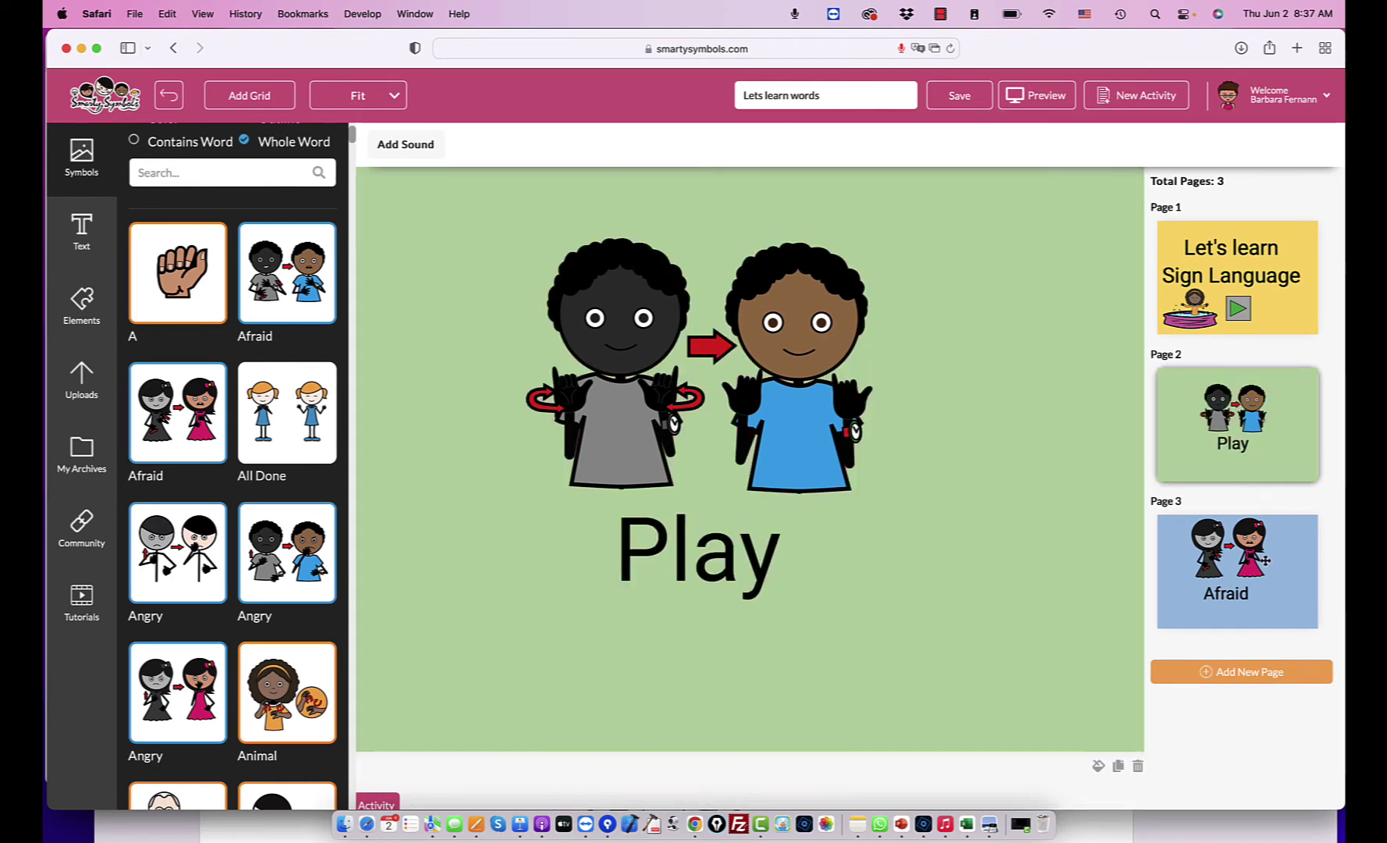
left_click(1238, 570)
left_click(1238, 447)
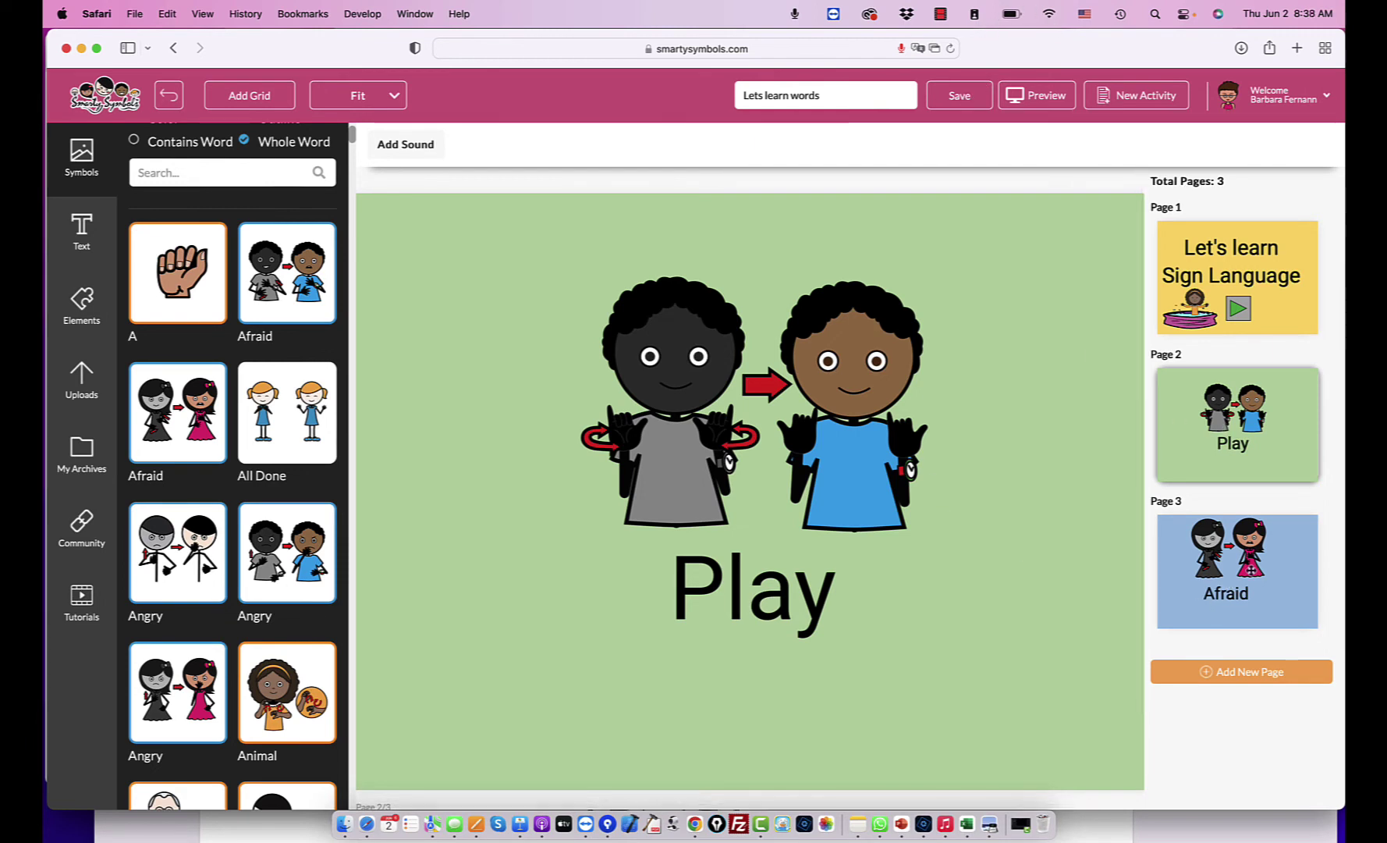
left_click(1248, 570)
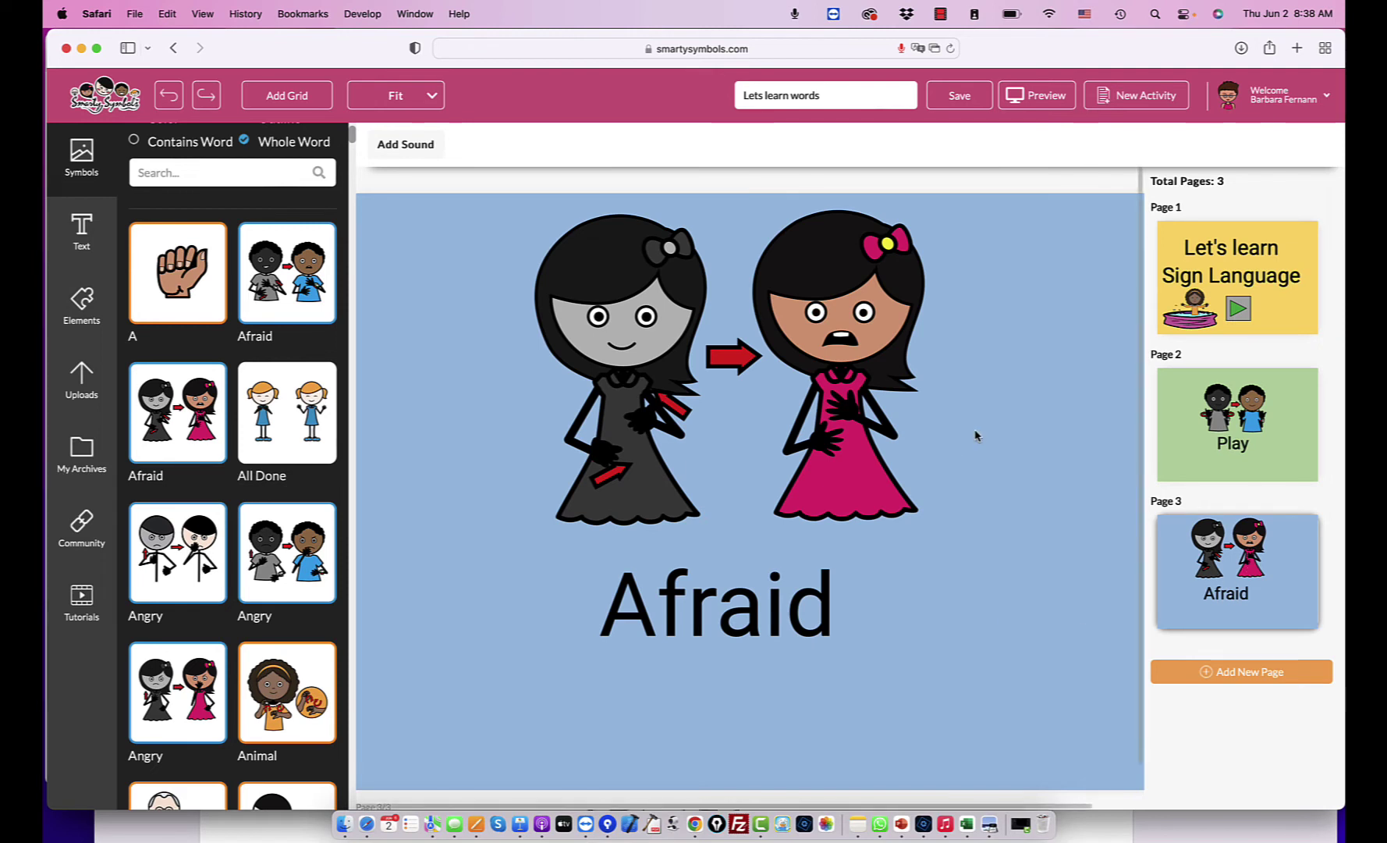
left_click(875, 386)
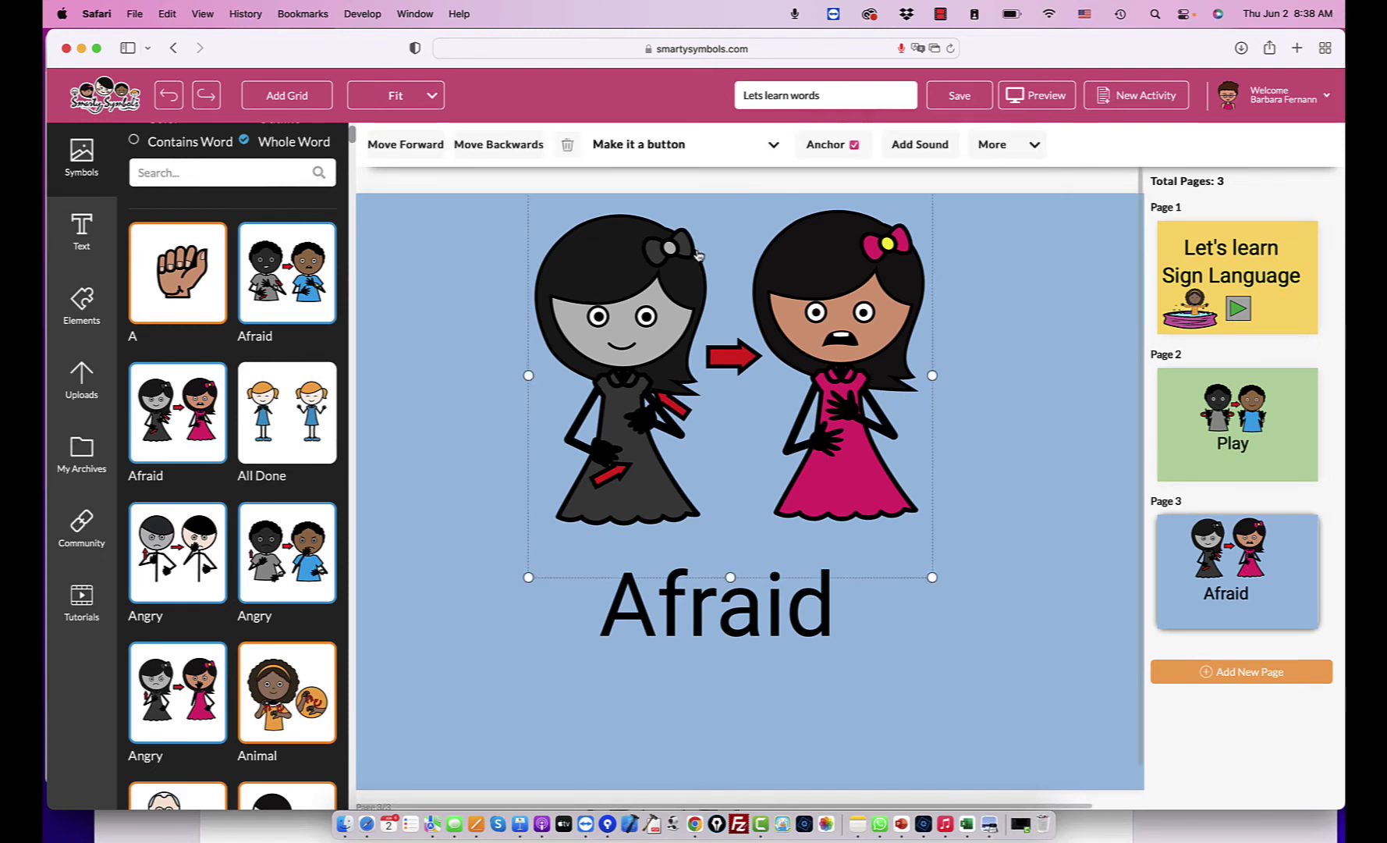
Add a blank fourth page and place the girl's Afraid sign symbol, enlarged, on its right half.
left_click(1238, 673)
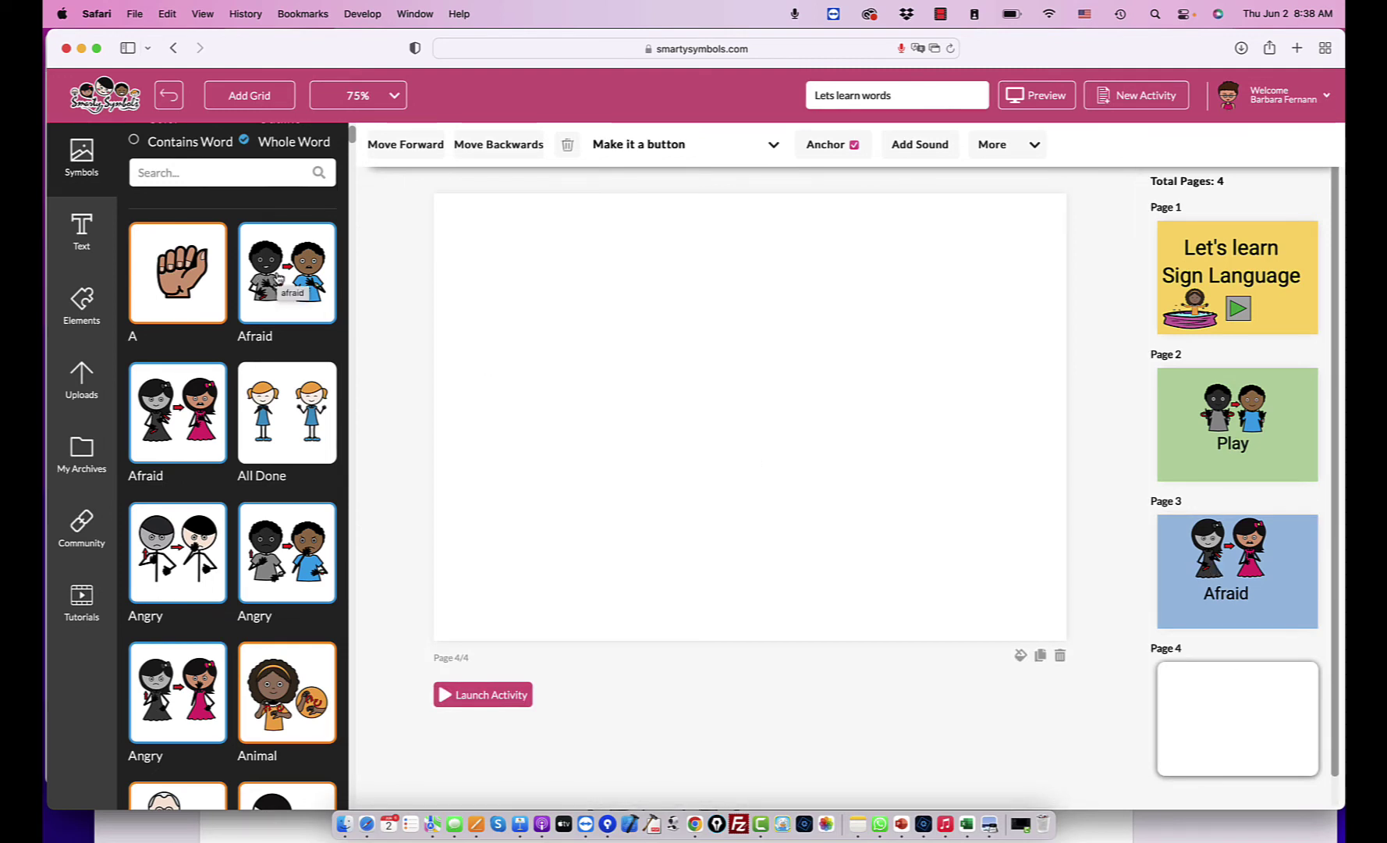
left_click_drag(166, 439, 966, 541)
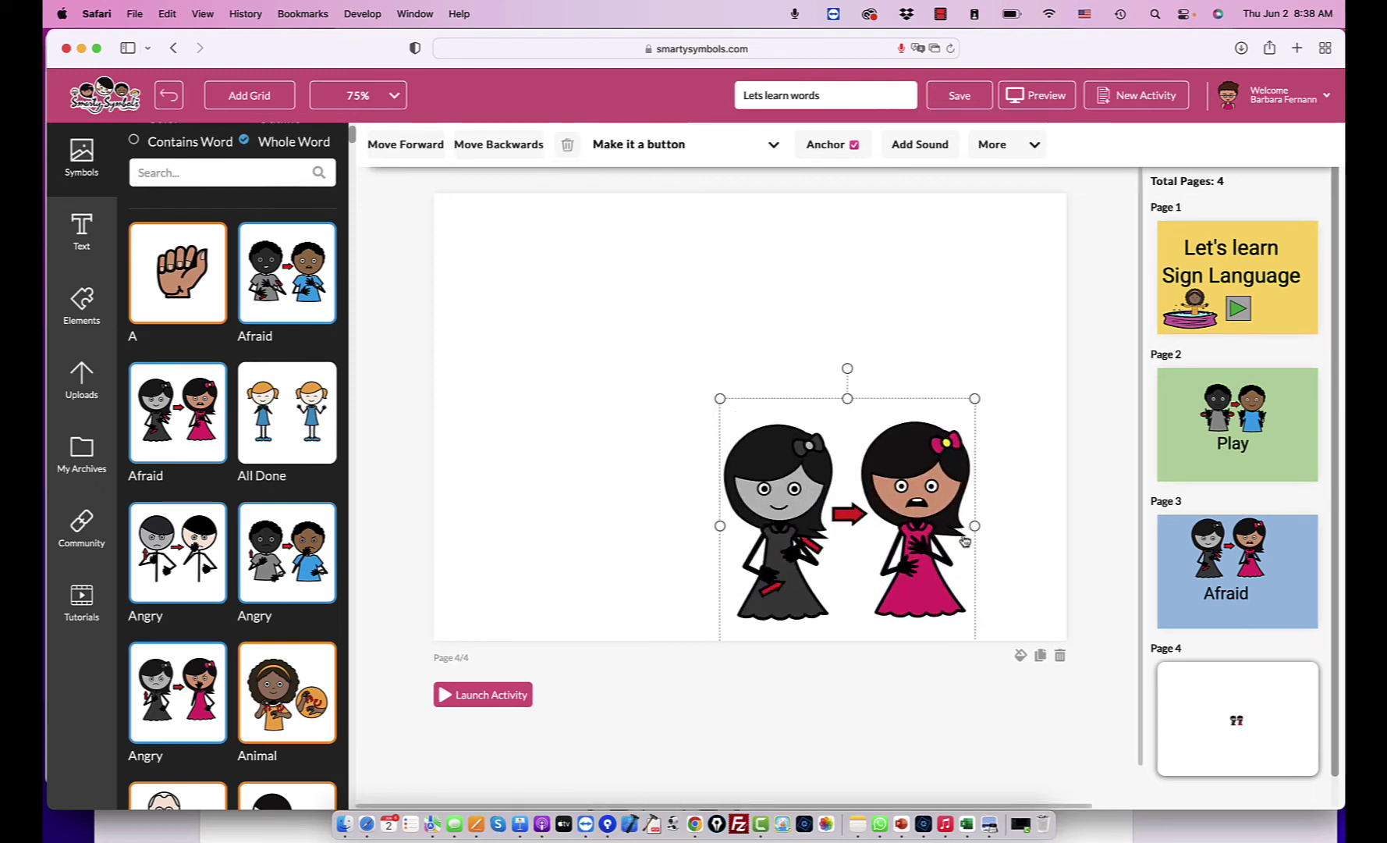
left_click_drag(967, 458, 1021, 346)
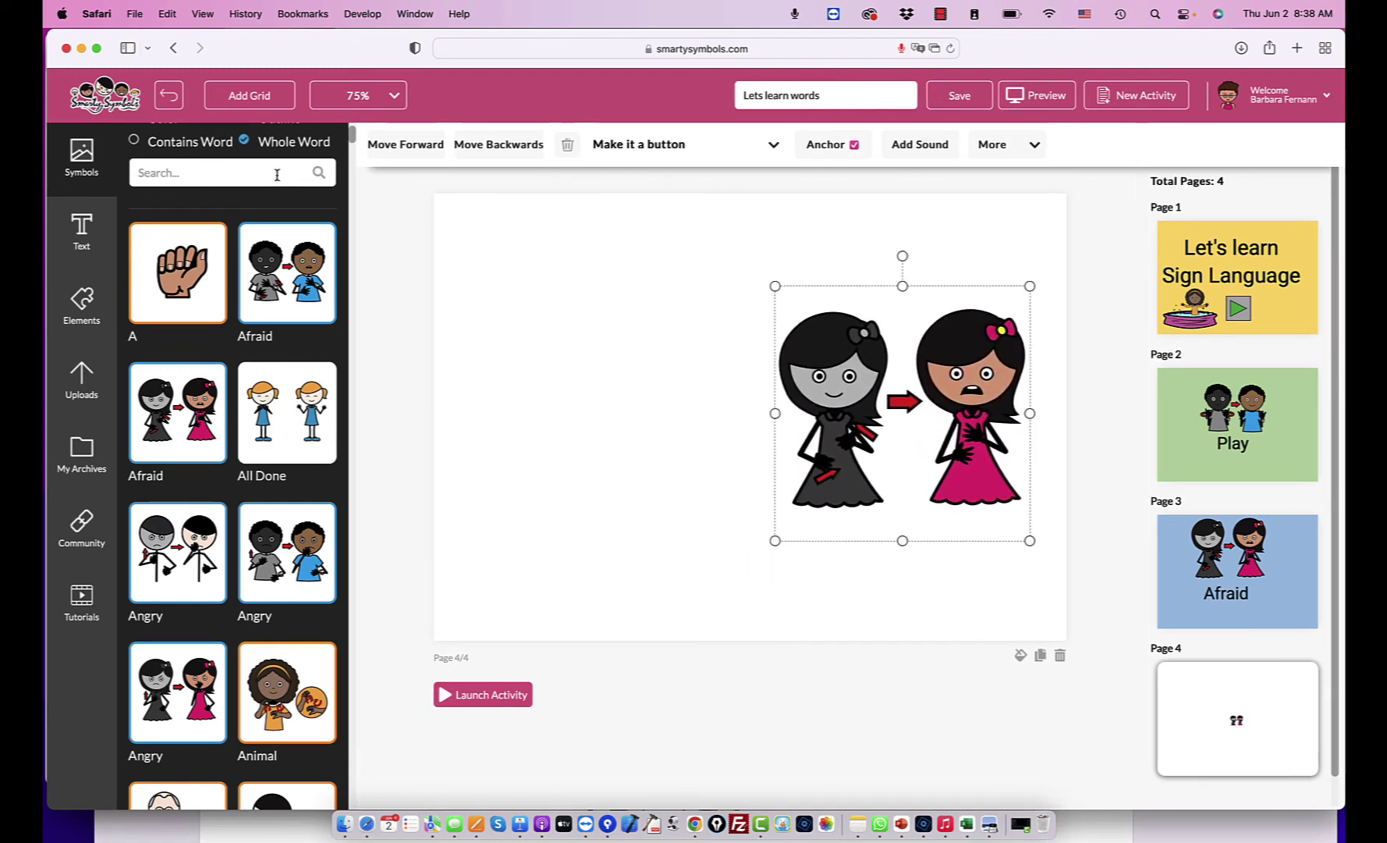
Find the Play sign symbol showing the boy in two poses and add it to page 4.
scroll(265, 462, "down", 20)
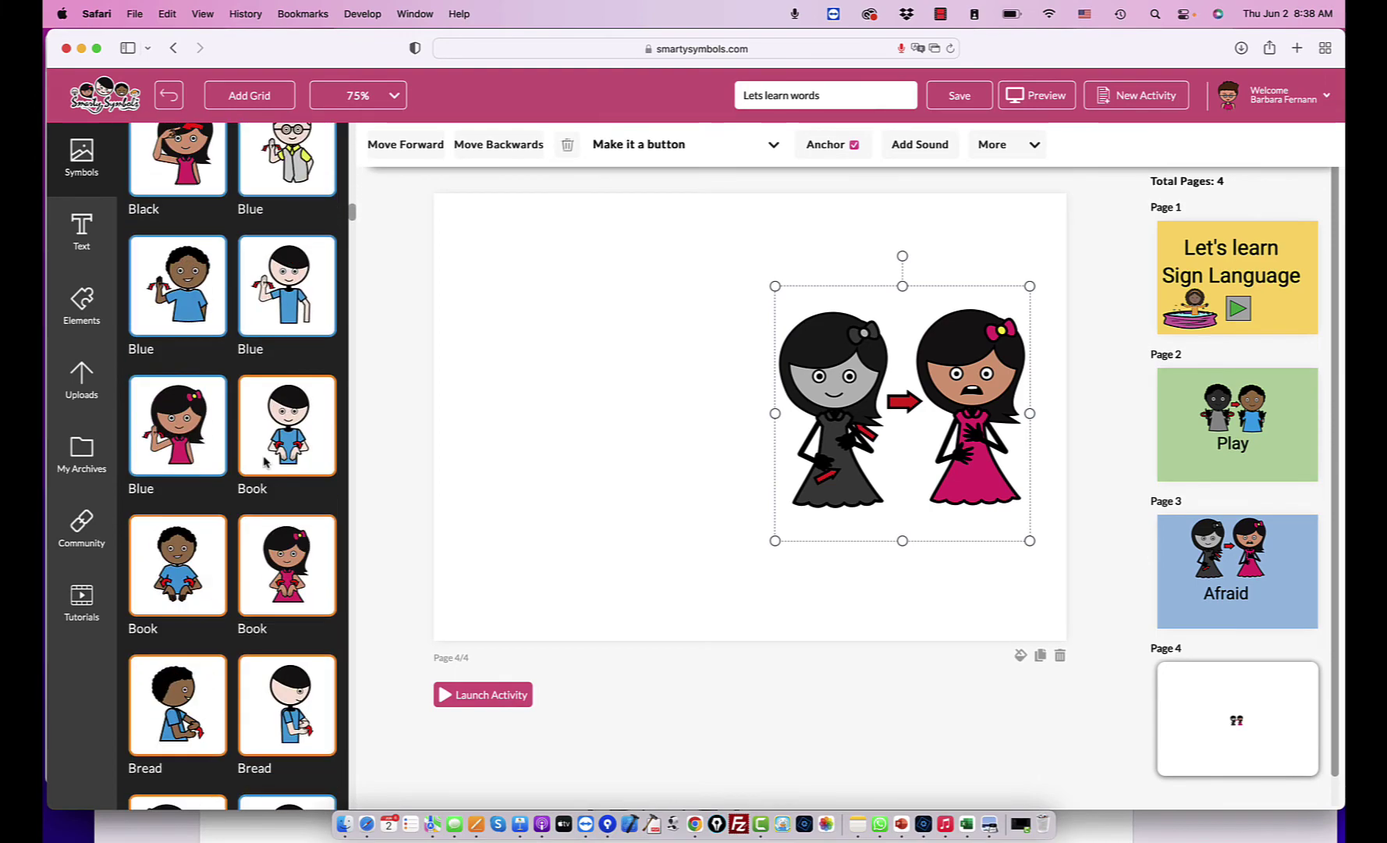
scroll(266, 462, "down", 20)
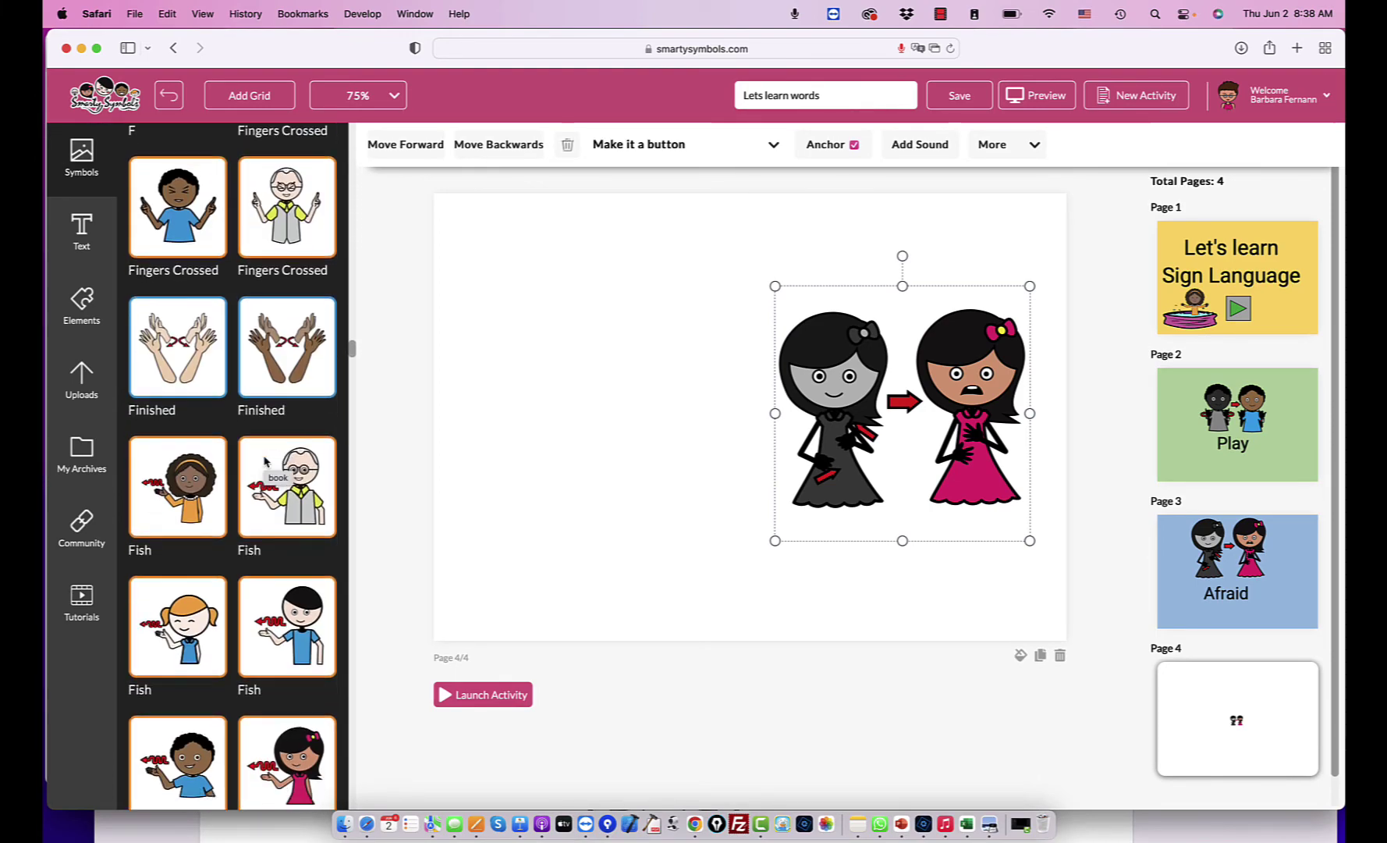
scroll(265, 462, "down", 20)
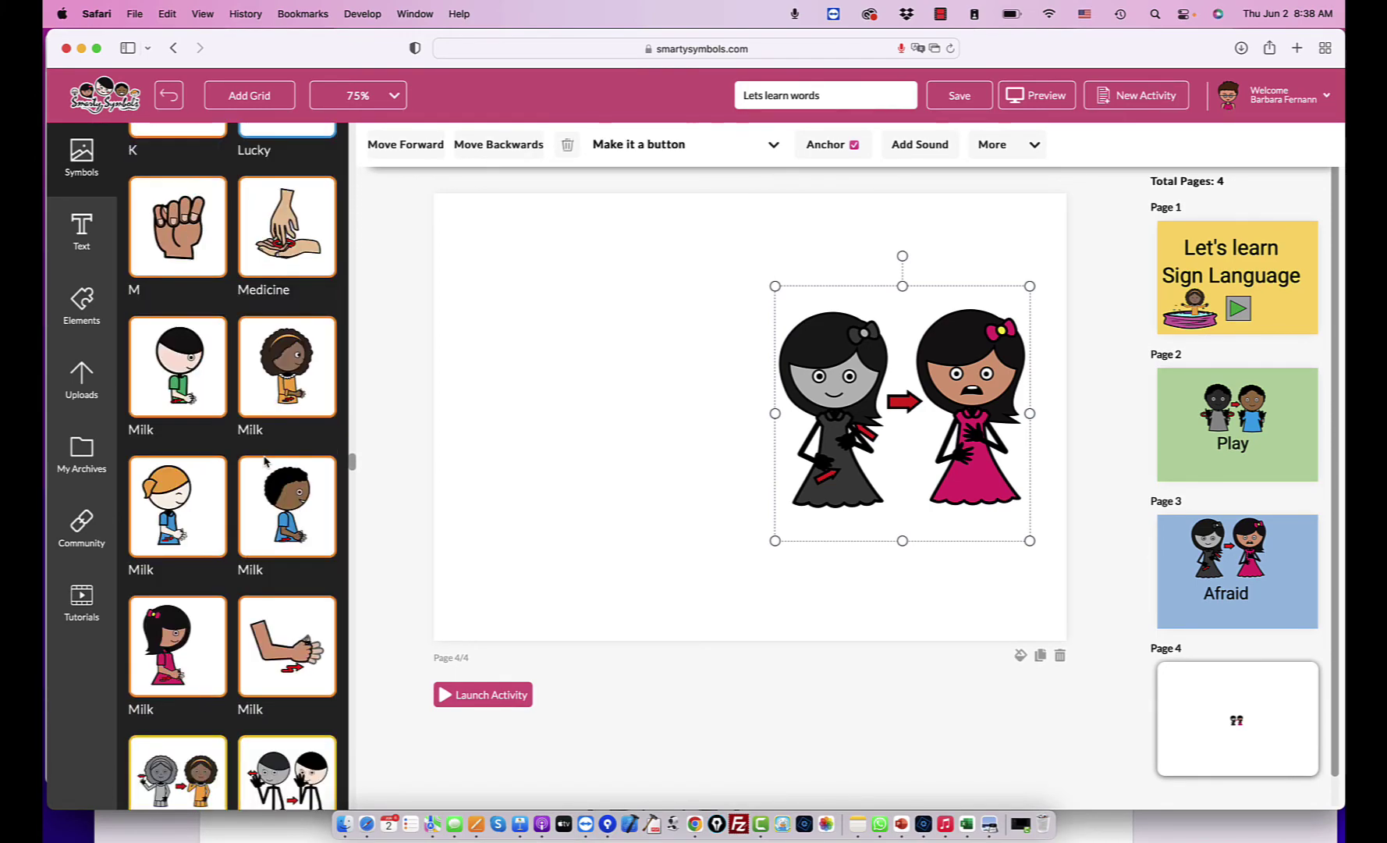
scroll(266, 462, "down", 20)
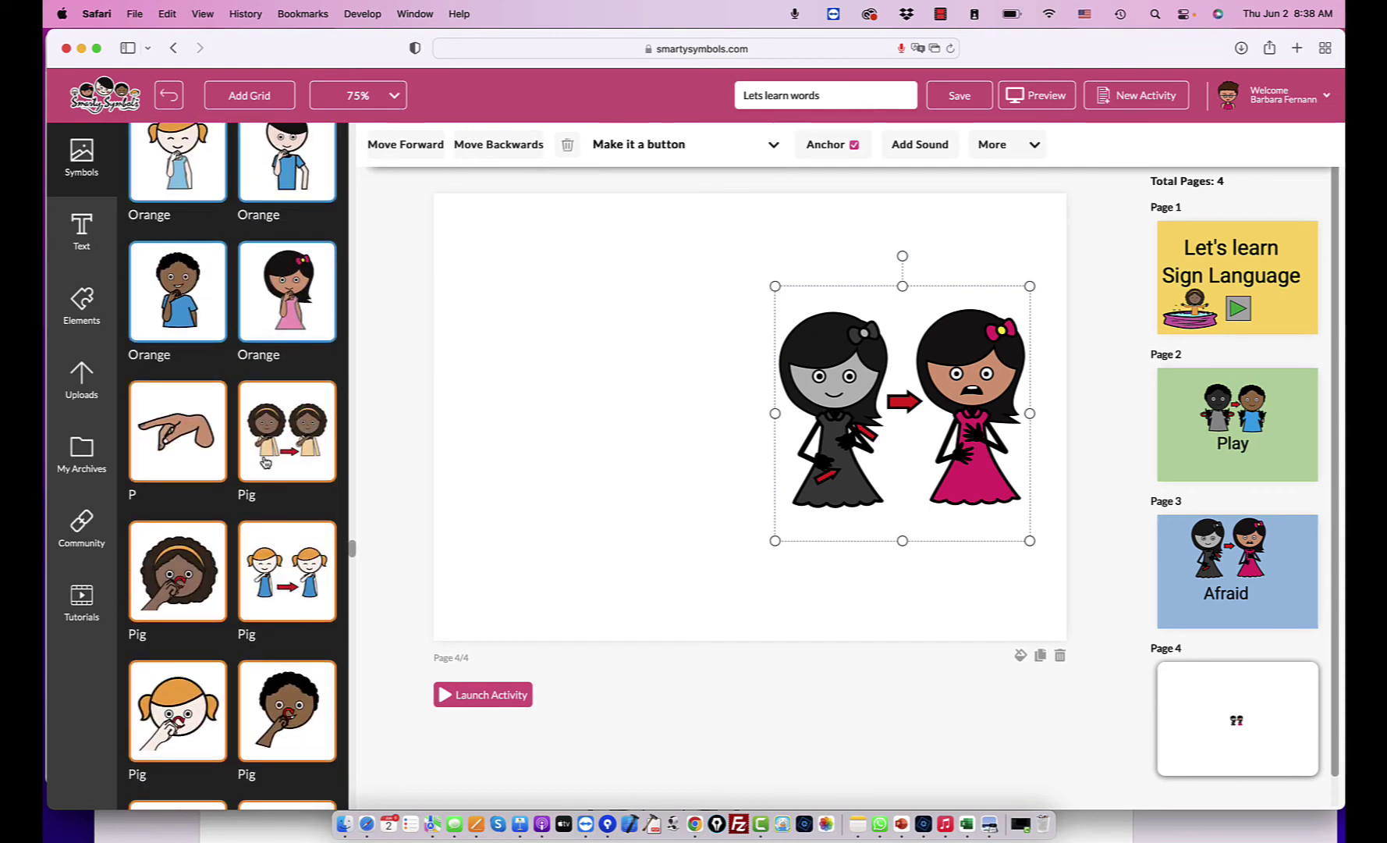
scroll(265, 462, "down", 5)
scroll(264, 445, "up", 5)
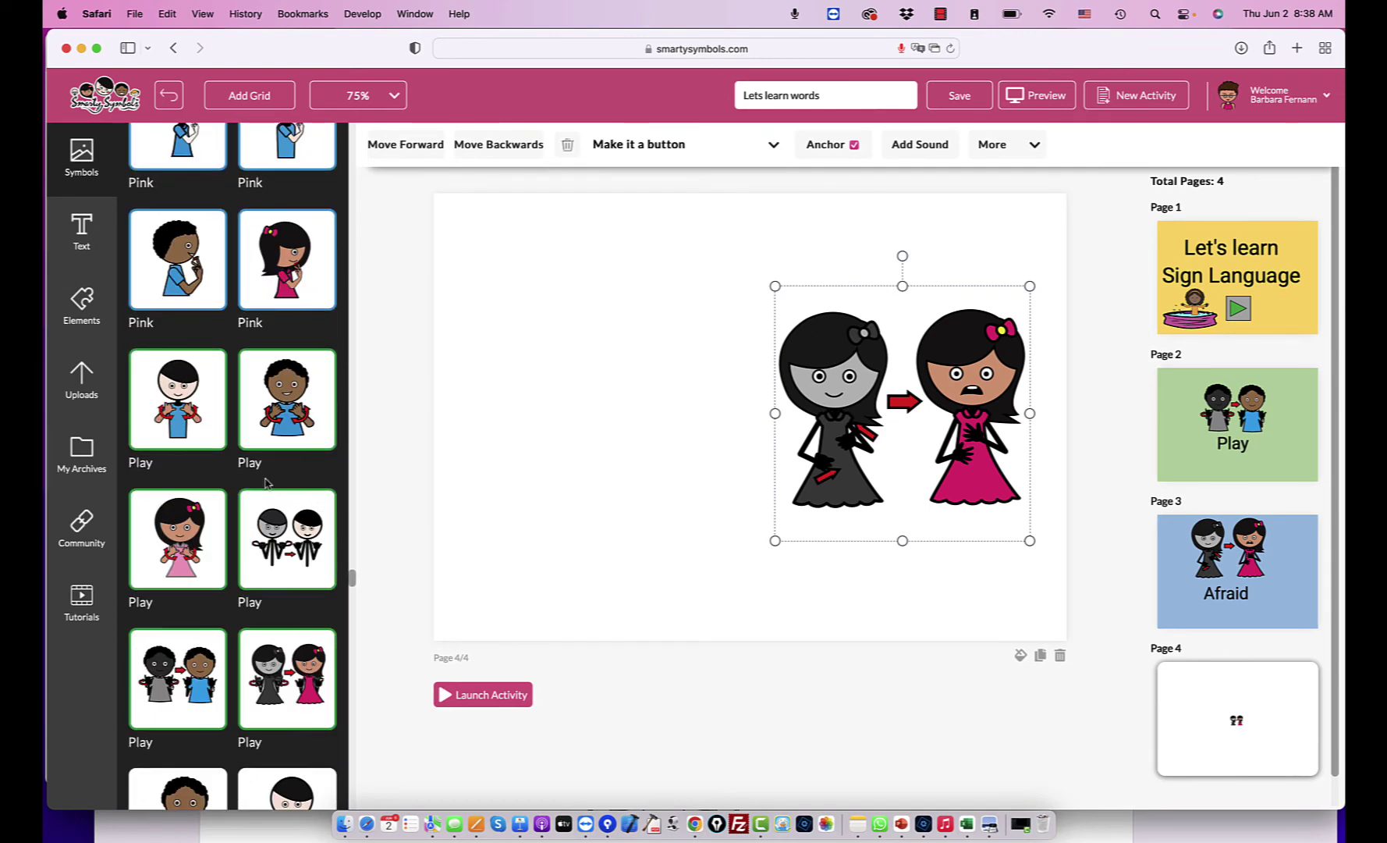
scroll(258, 405, "down", 1)
scroll(258, 405, "down", 10)
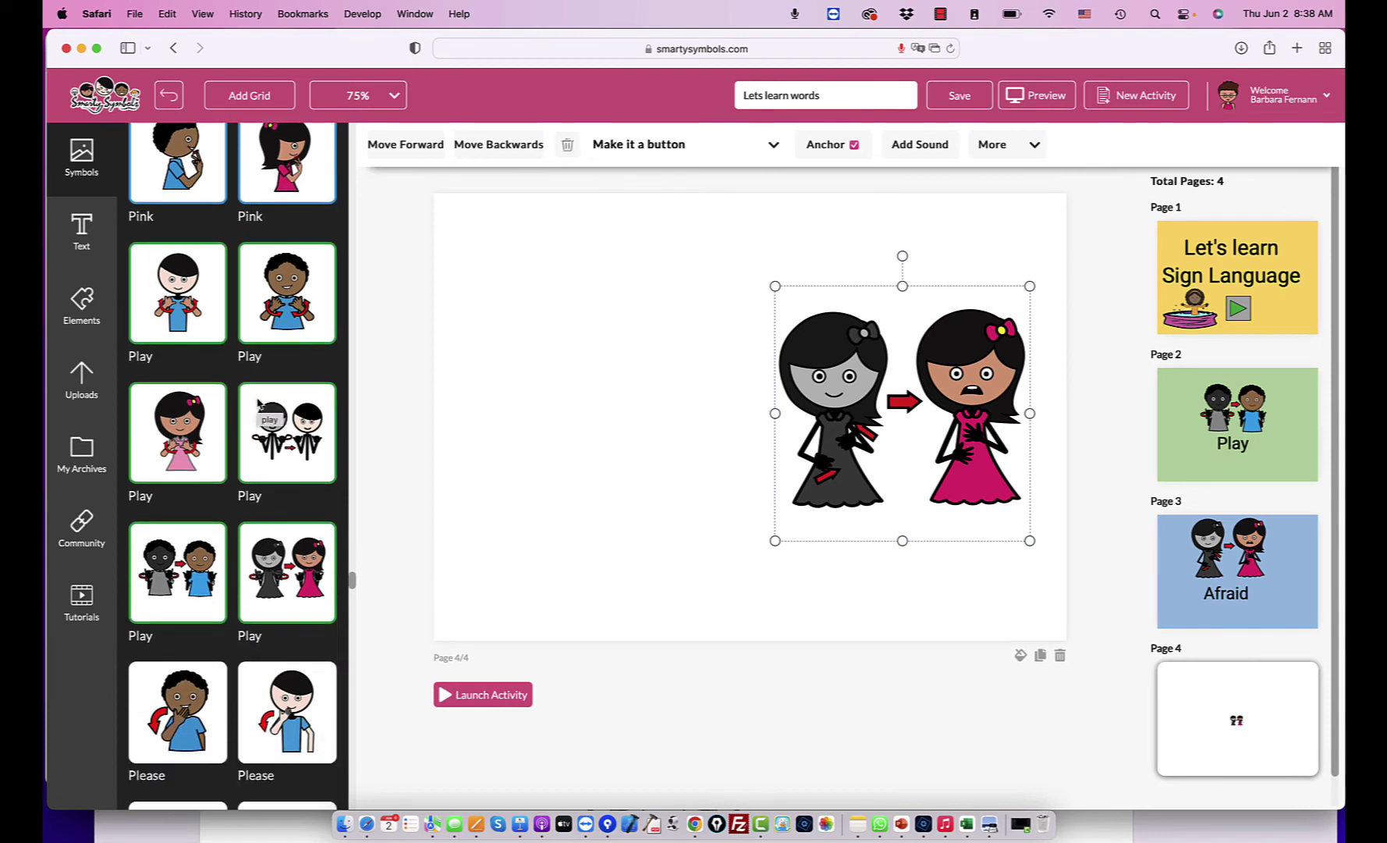
left_click_drag(629, 384, 657, 356)
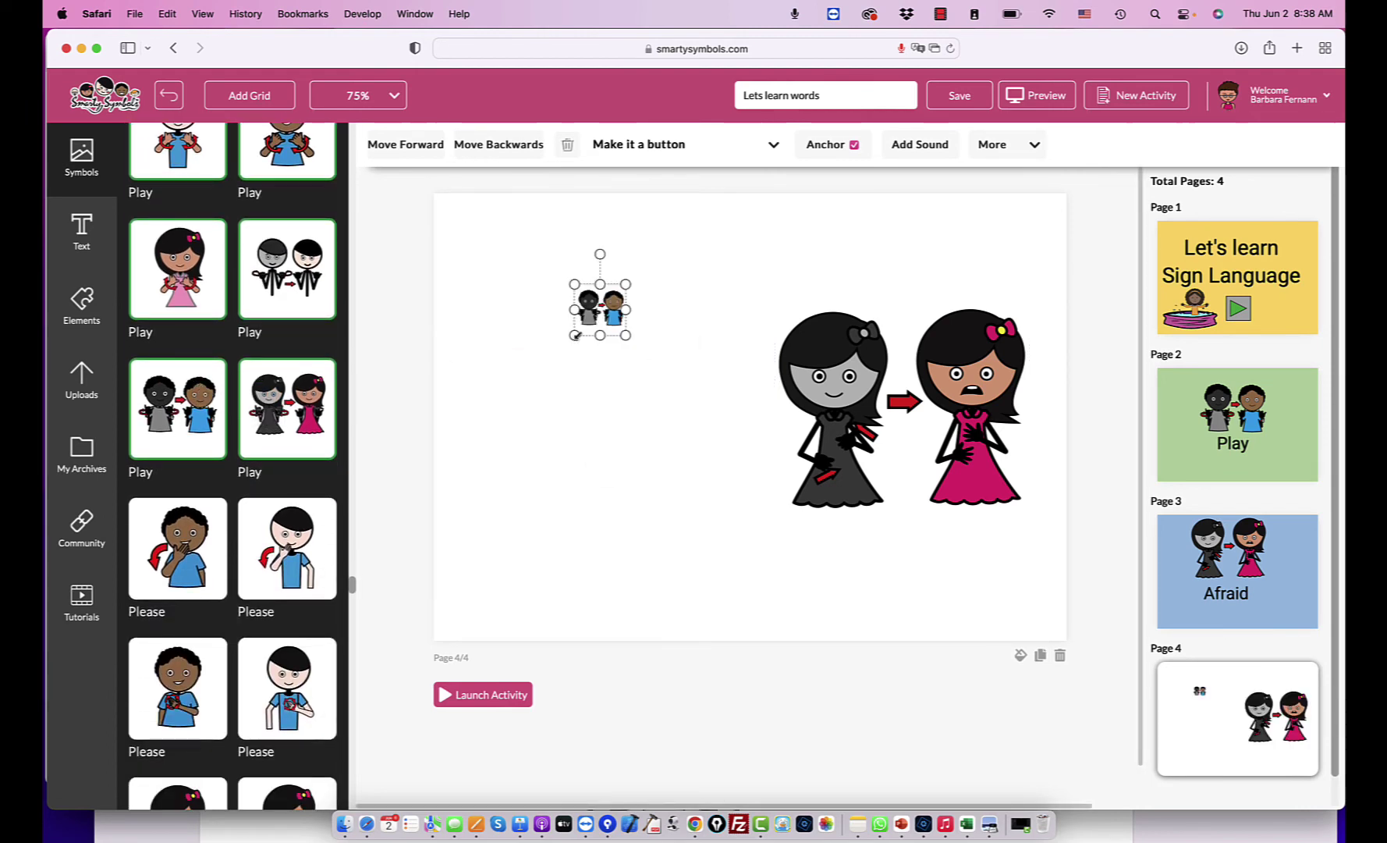
Enlarge the Play symbol on the left half of page 4 and space it apart from the Afraid symbol.
left_click_drag(574, 335, 357, 581)
left_click_drag(554, 375, 661, 370)
left_click(653, 370)
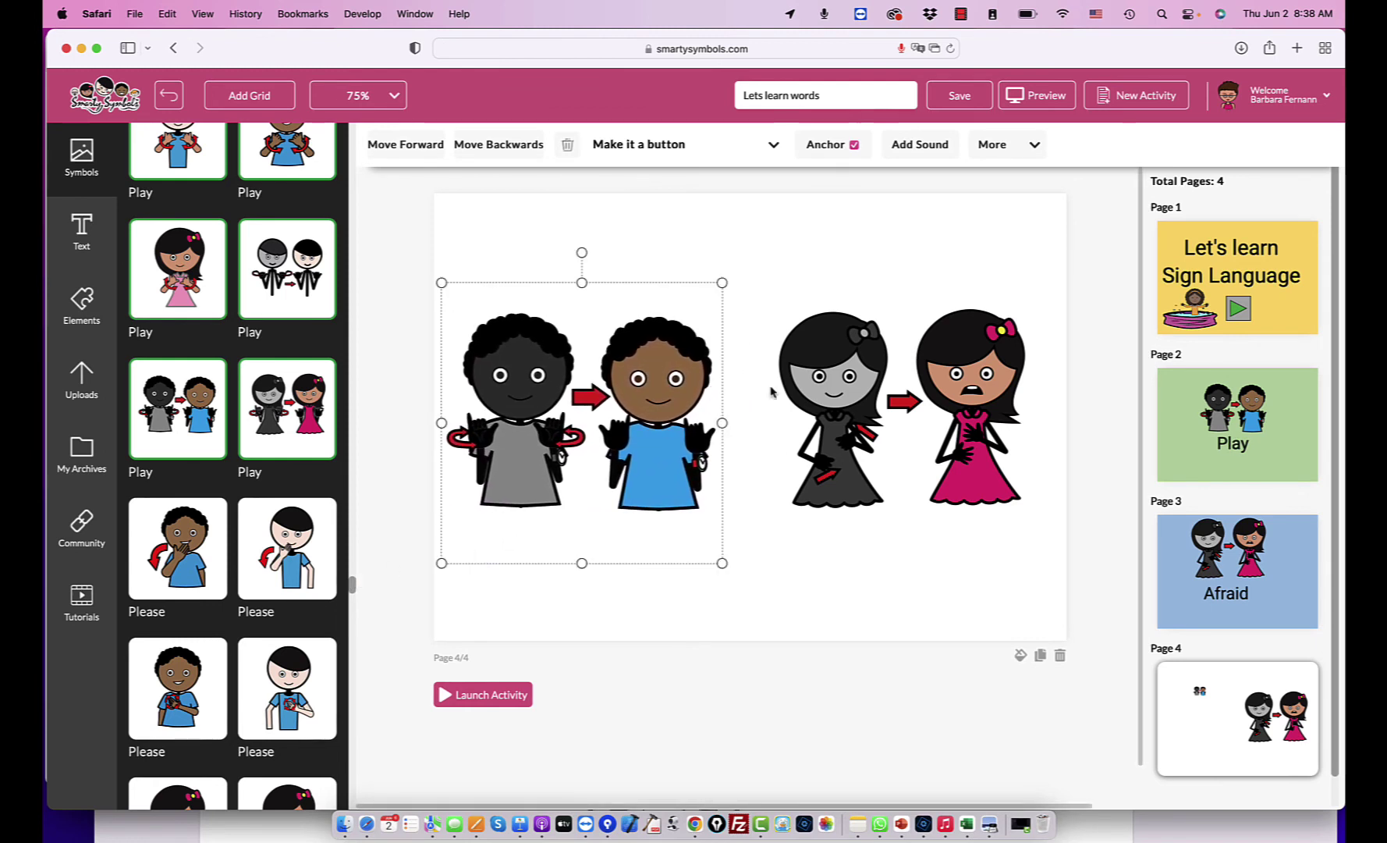
left_click_drag(817, 370, 843, 380)
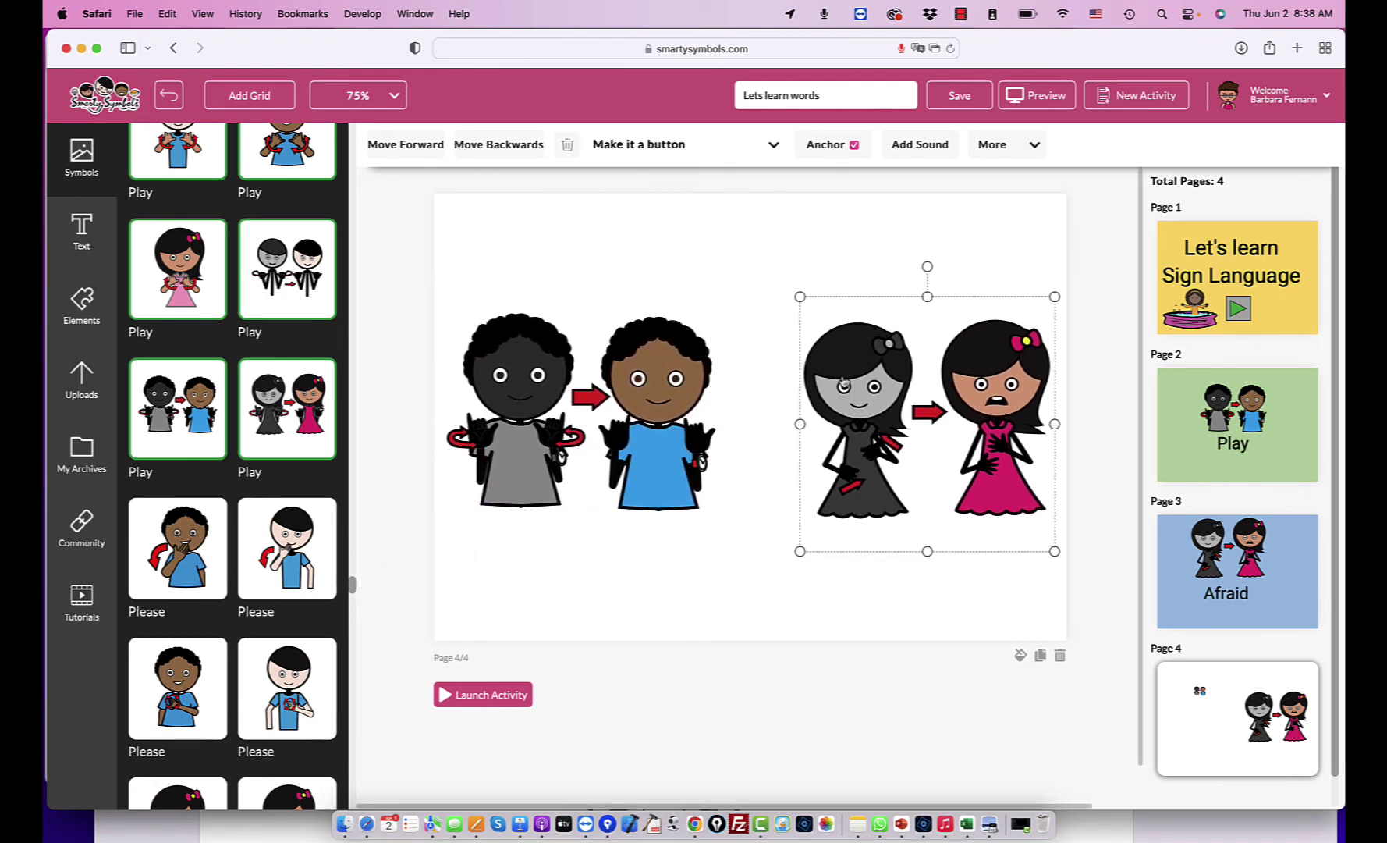
left_click(691, 264)
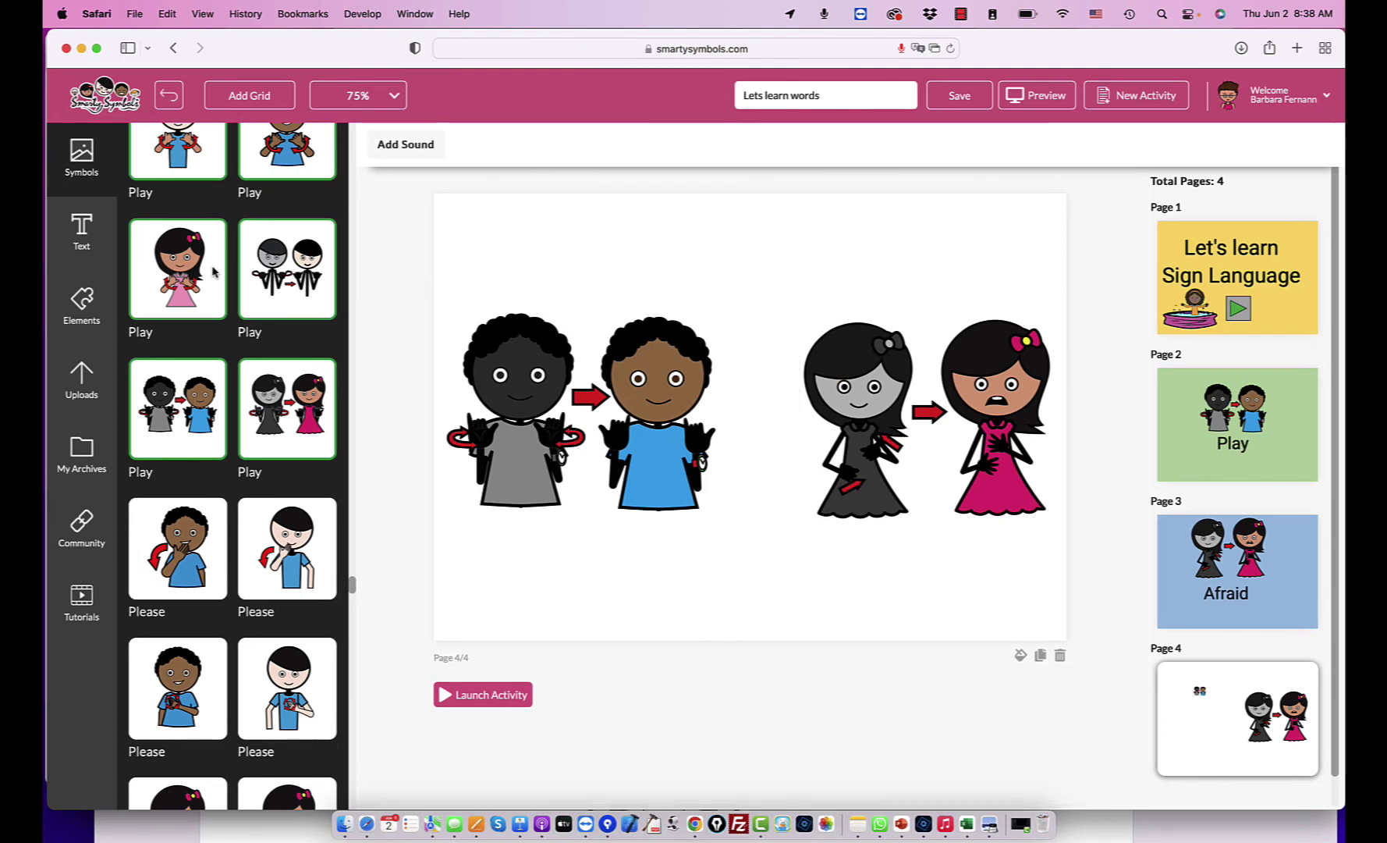
Add a Roboto text to page 4 and change its wording to "Play".
left_click(88, 259)
left_click(324, 396)
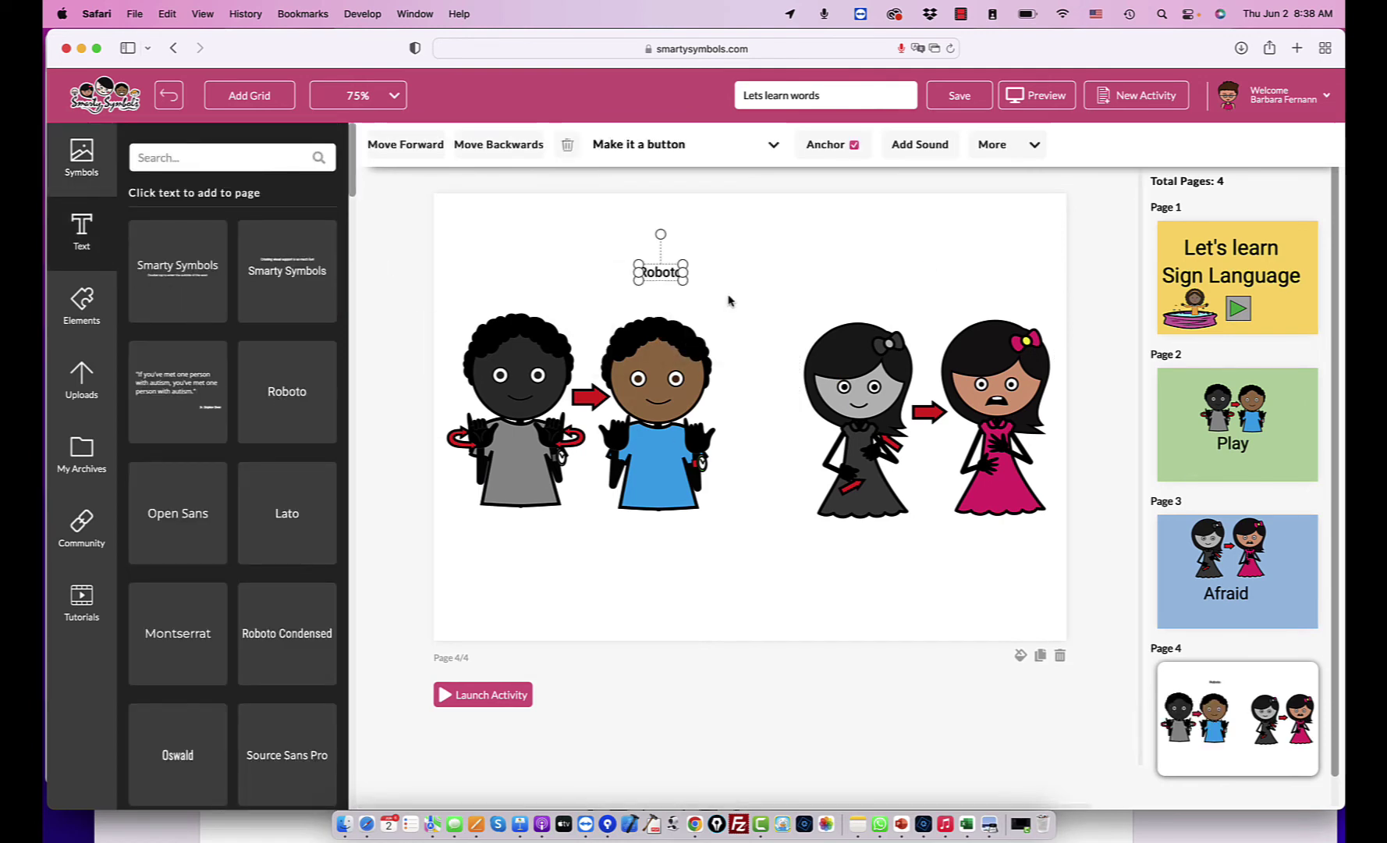
double_click(670, 277)
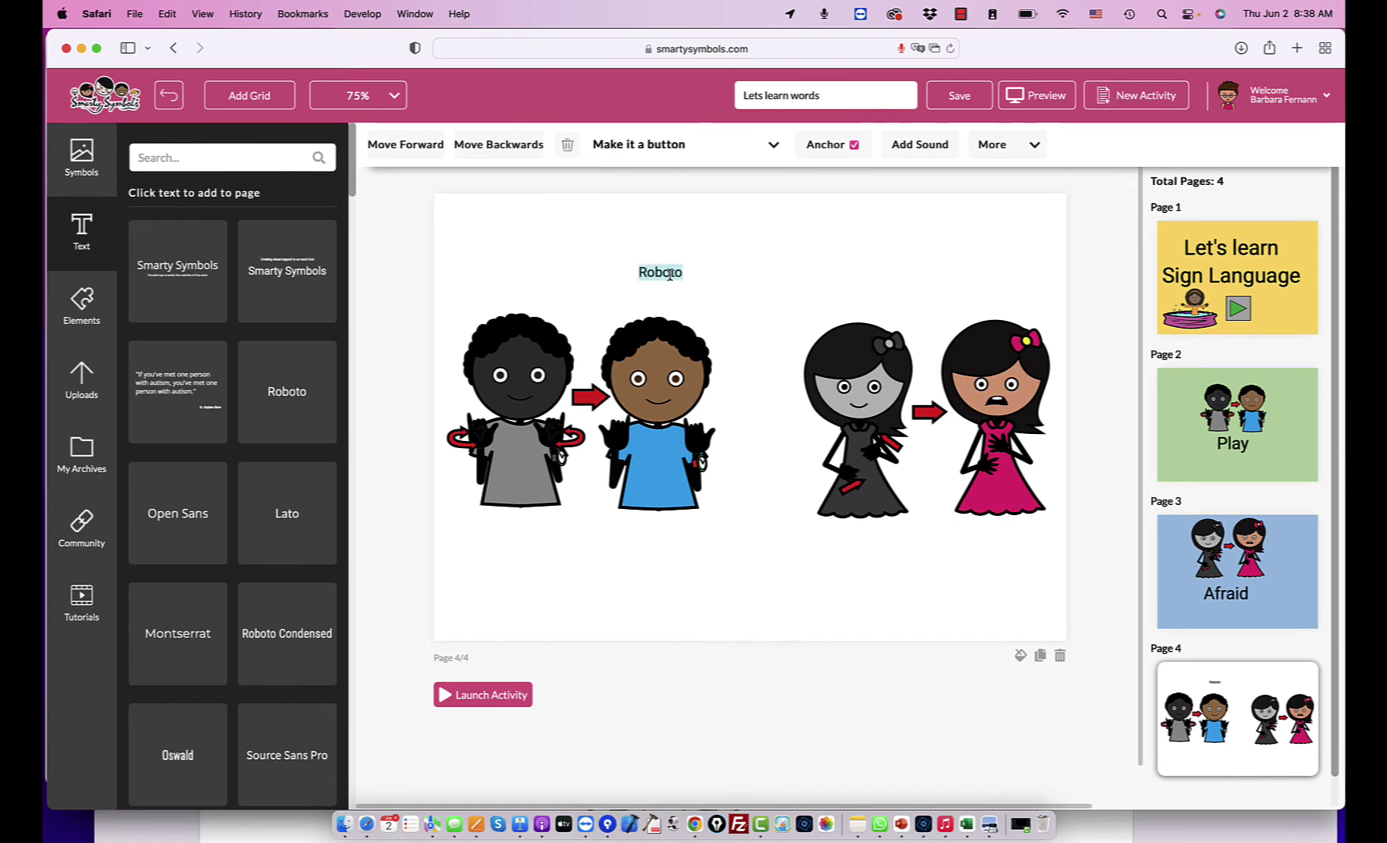
type("Ply")
type("y")
left_click(706, 300)
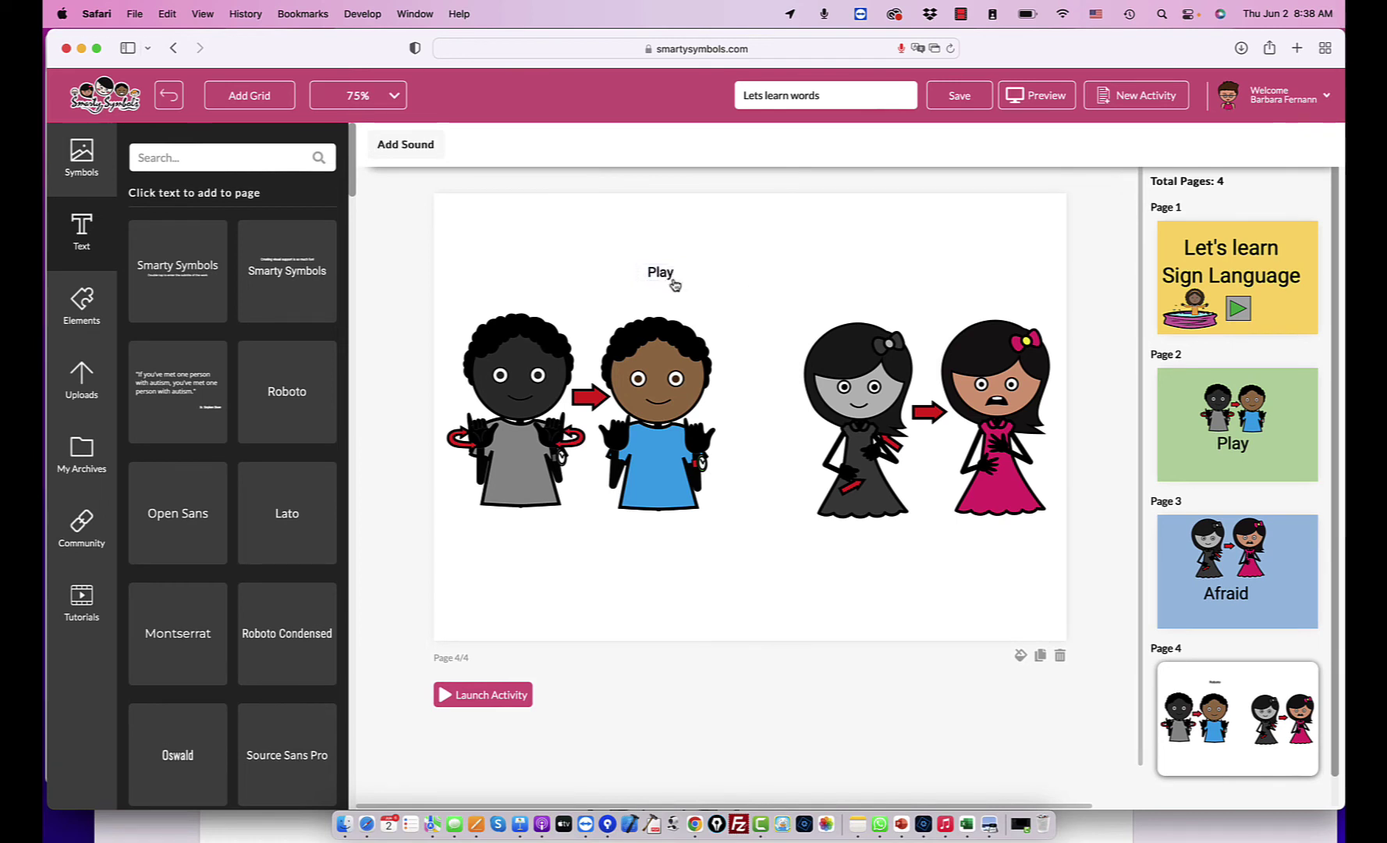
Enlarge the Play text into a heading and centre it above the two symbols on page 4.
left_click(673, 278)
left_click_drag(684, 285, 792, 371)
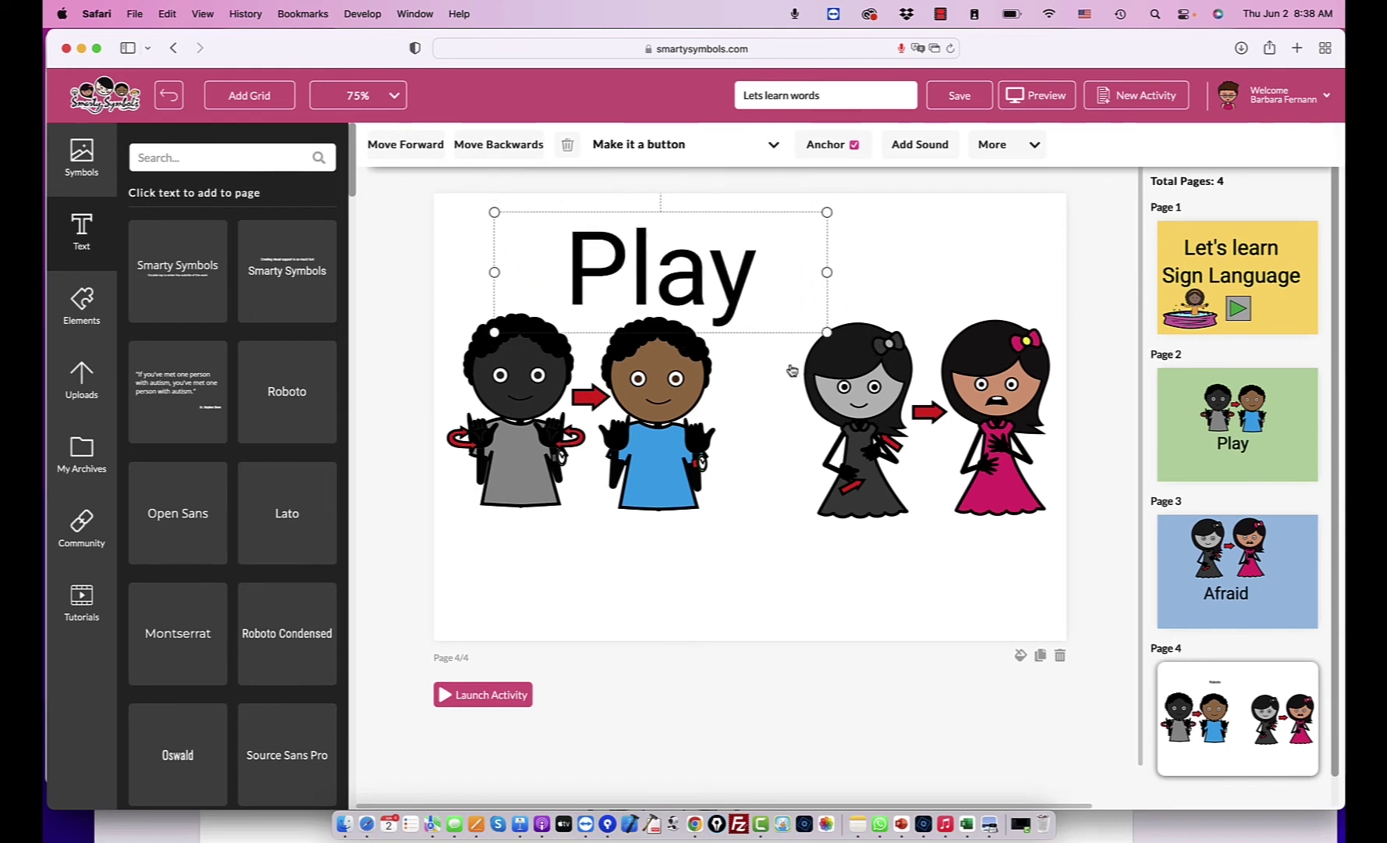
left_click_drag(690, 306, 781, 287)
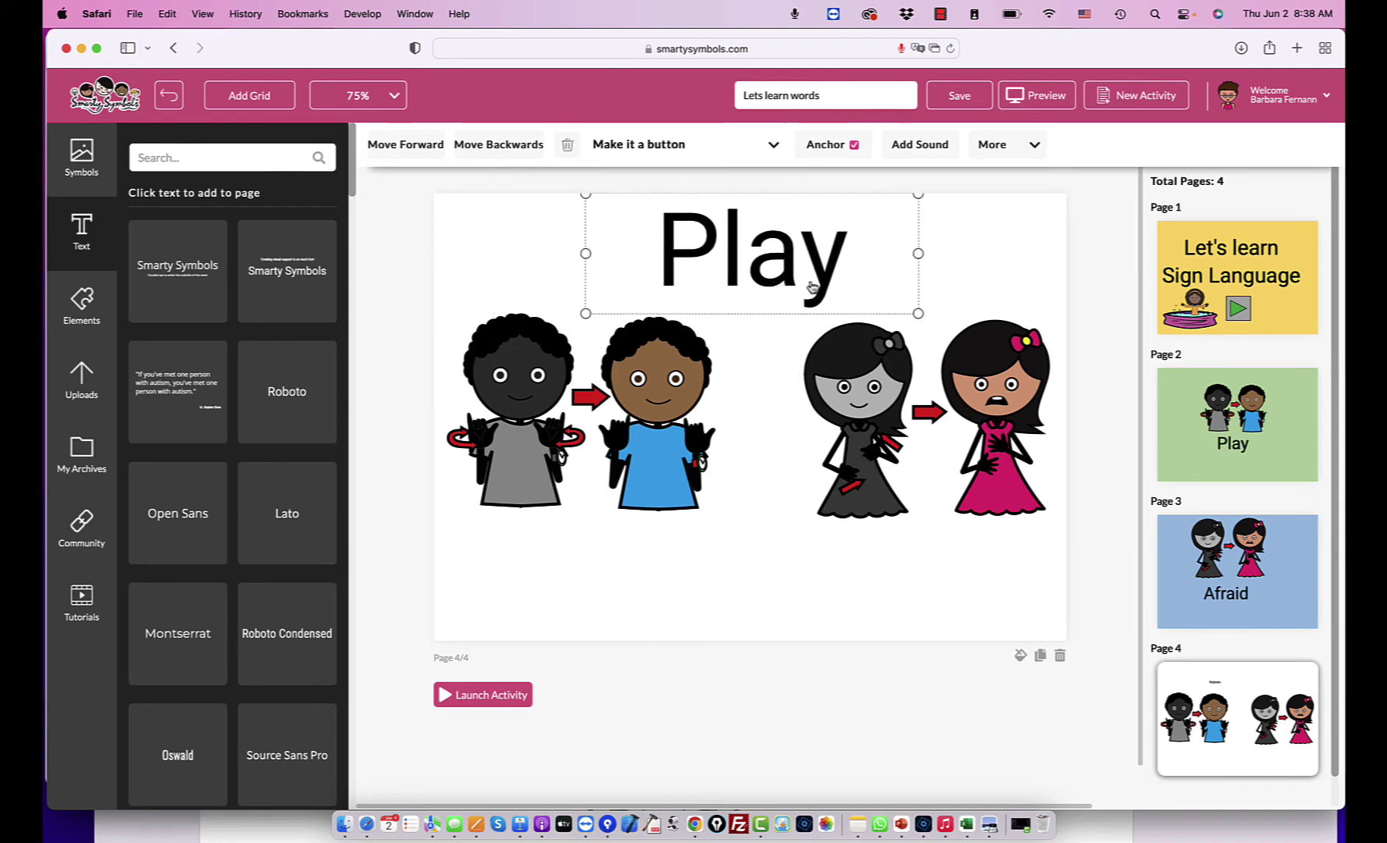
Record a voice sound of about 4 seconds for the Play heading and accept it.
left_click(913, 145)
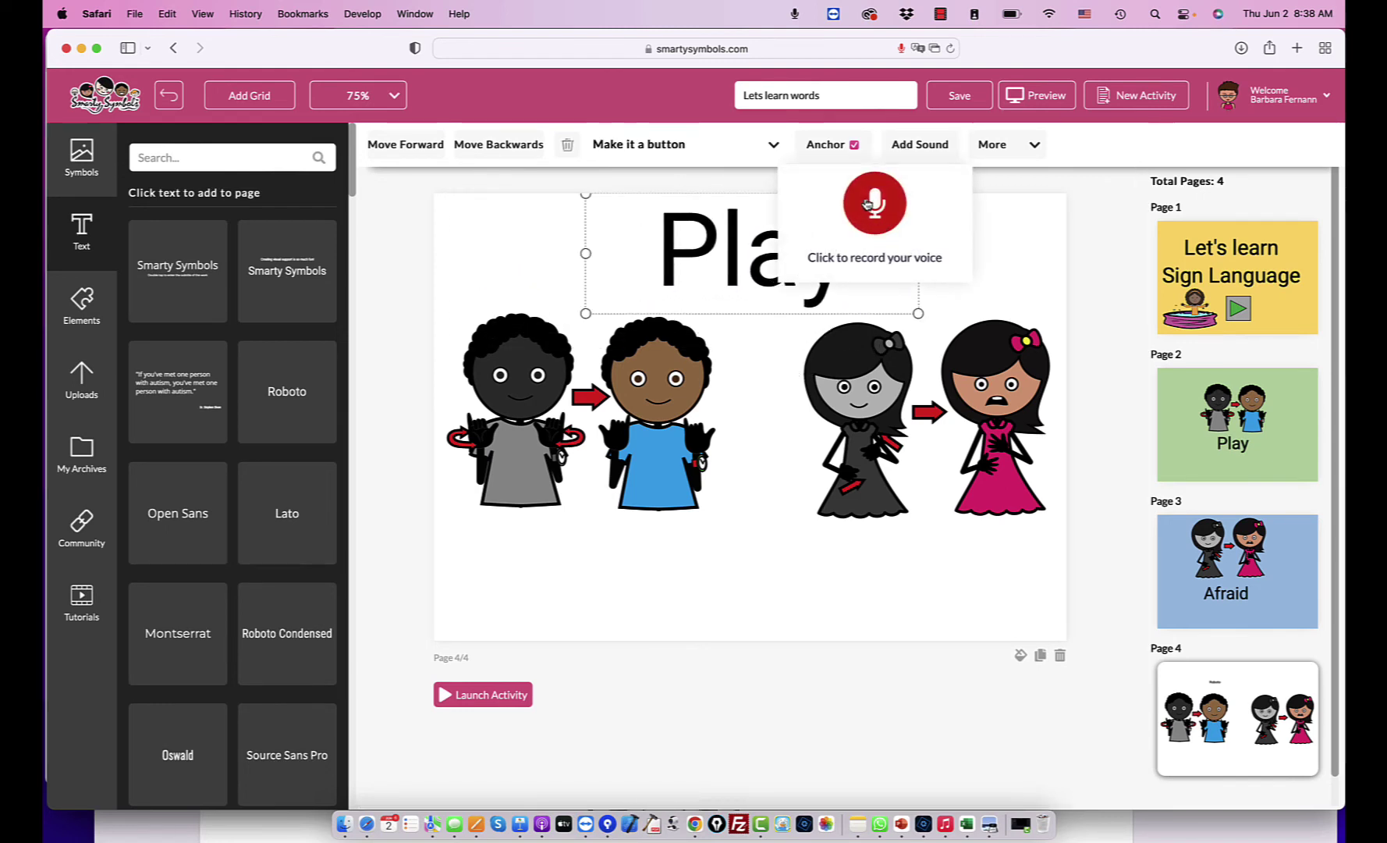
left_click(868, 202)
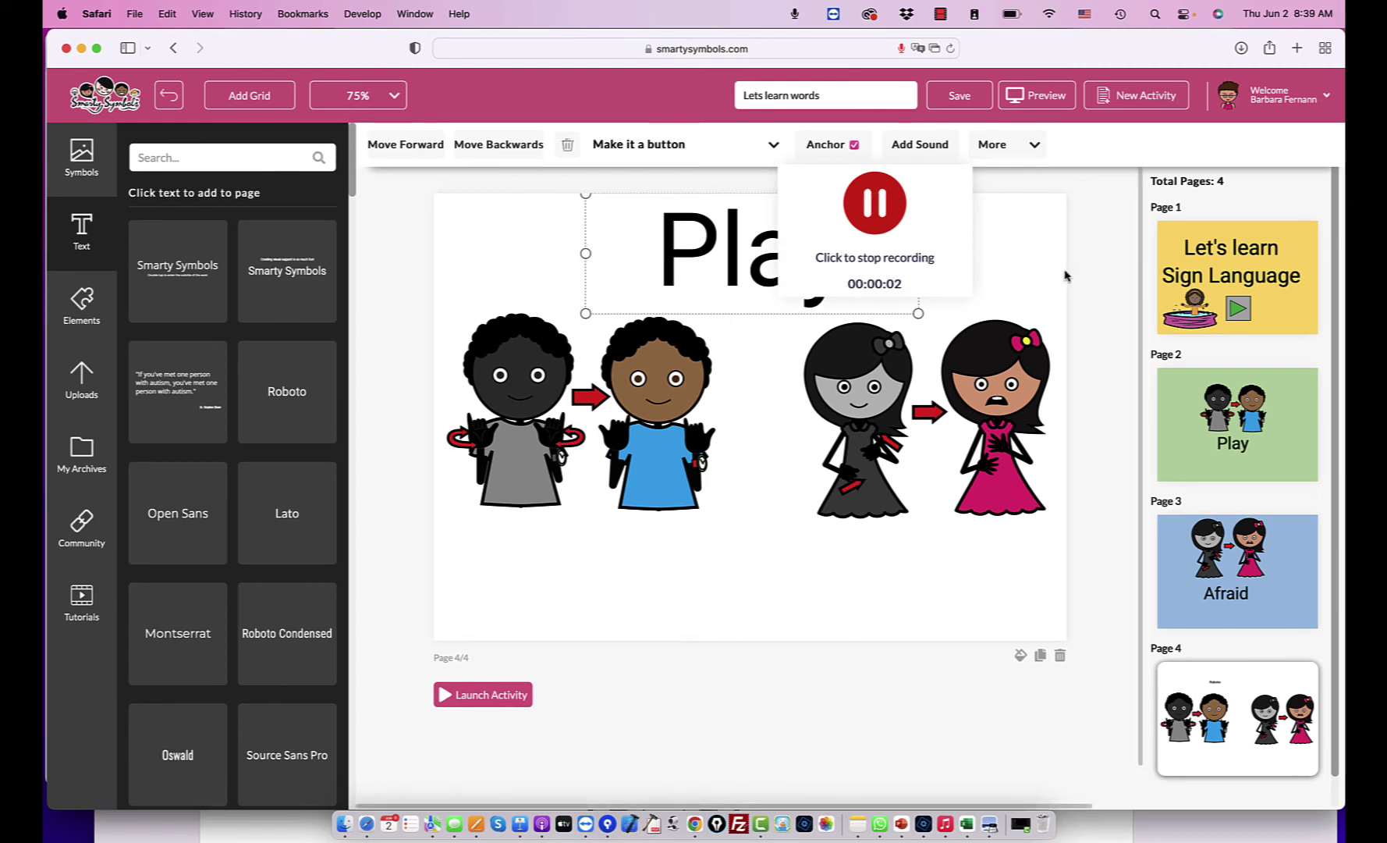
left_click(875, 203)
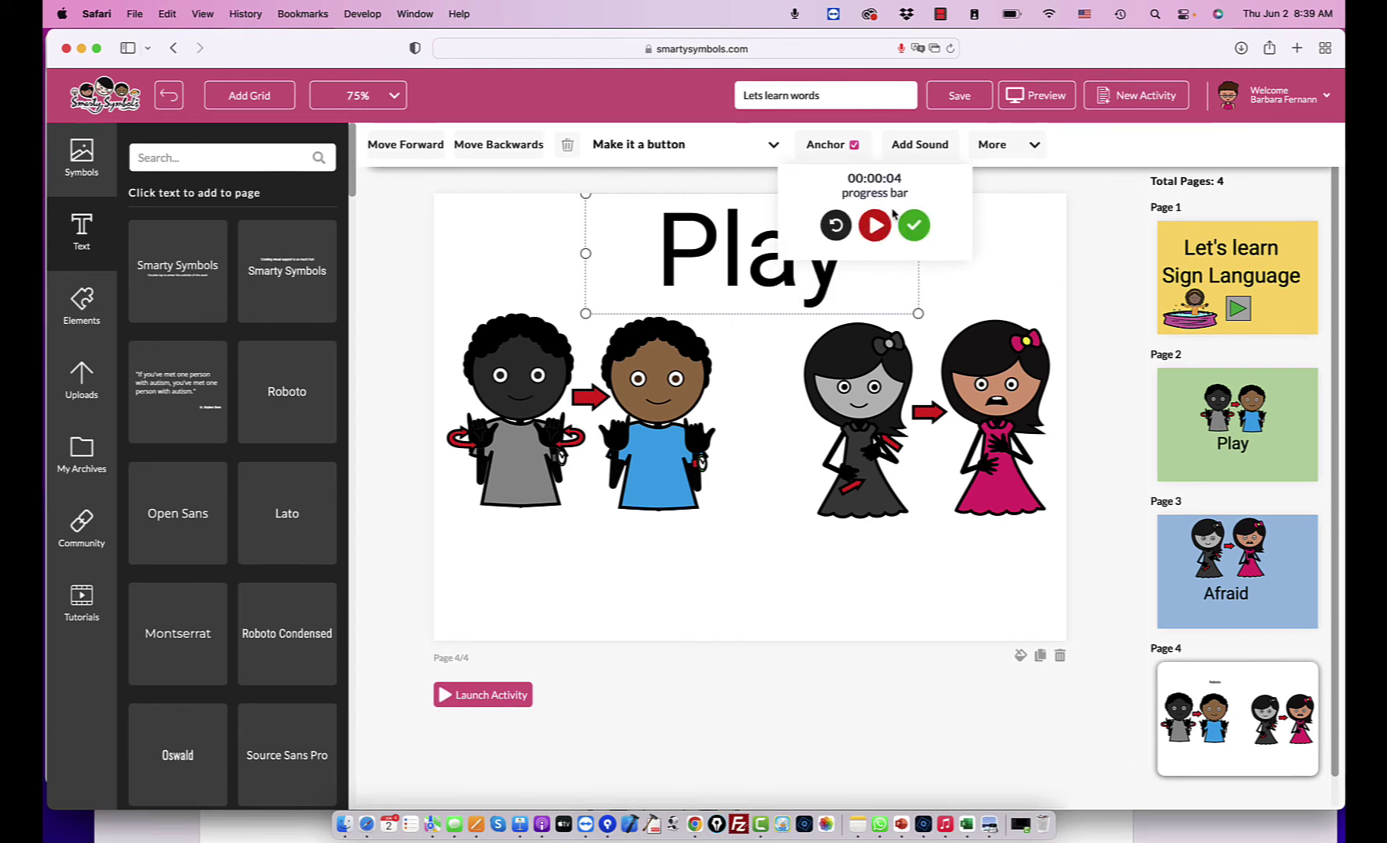
left_click(914, 226)
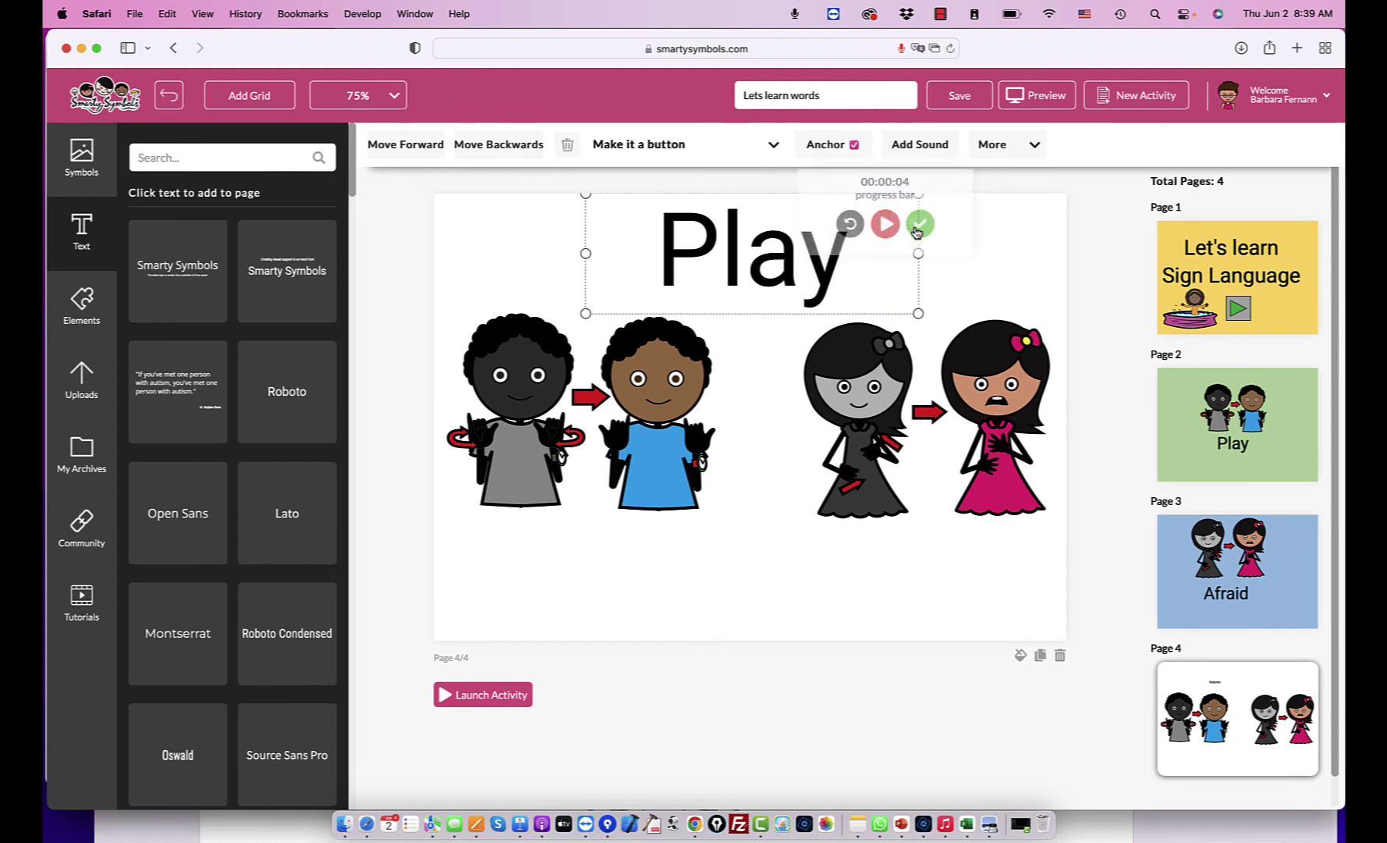
Make the boy's Play symbol a Correct answer button and turn on its sound with sound 2.
left_click(641, 422)
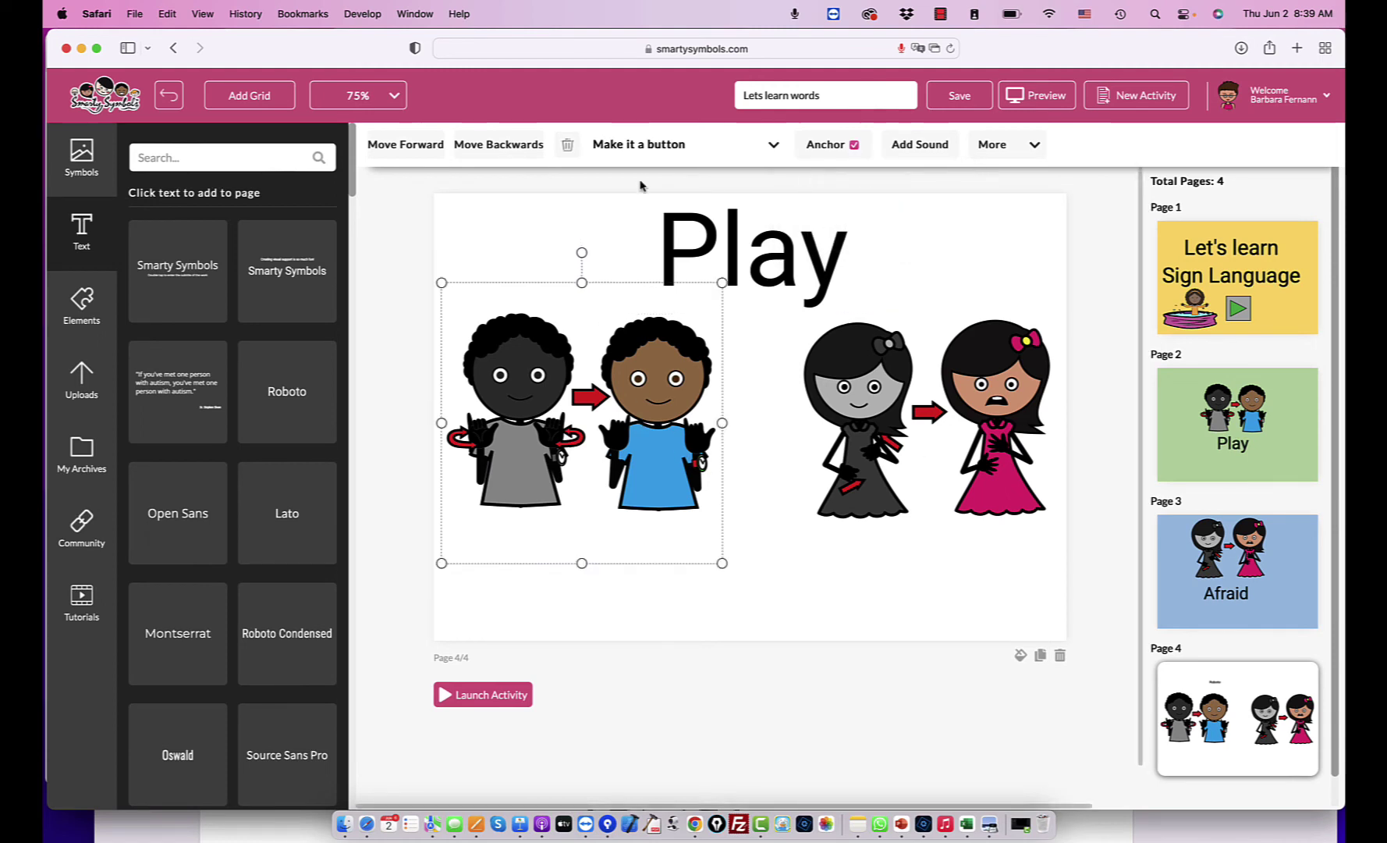
left_click(753, 145)
left_click(660, 187)
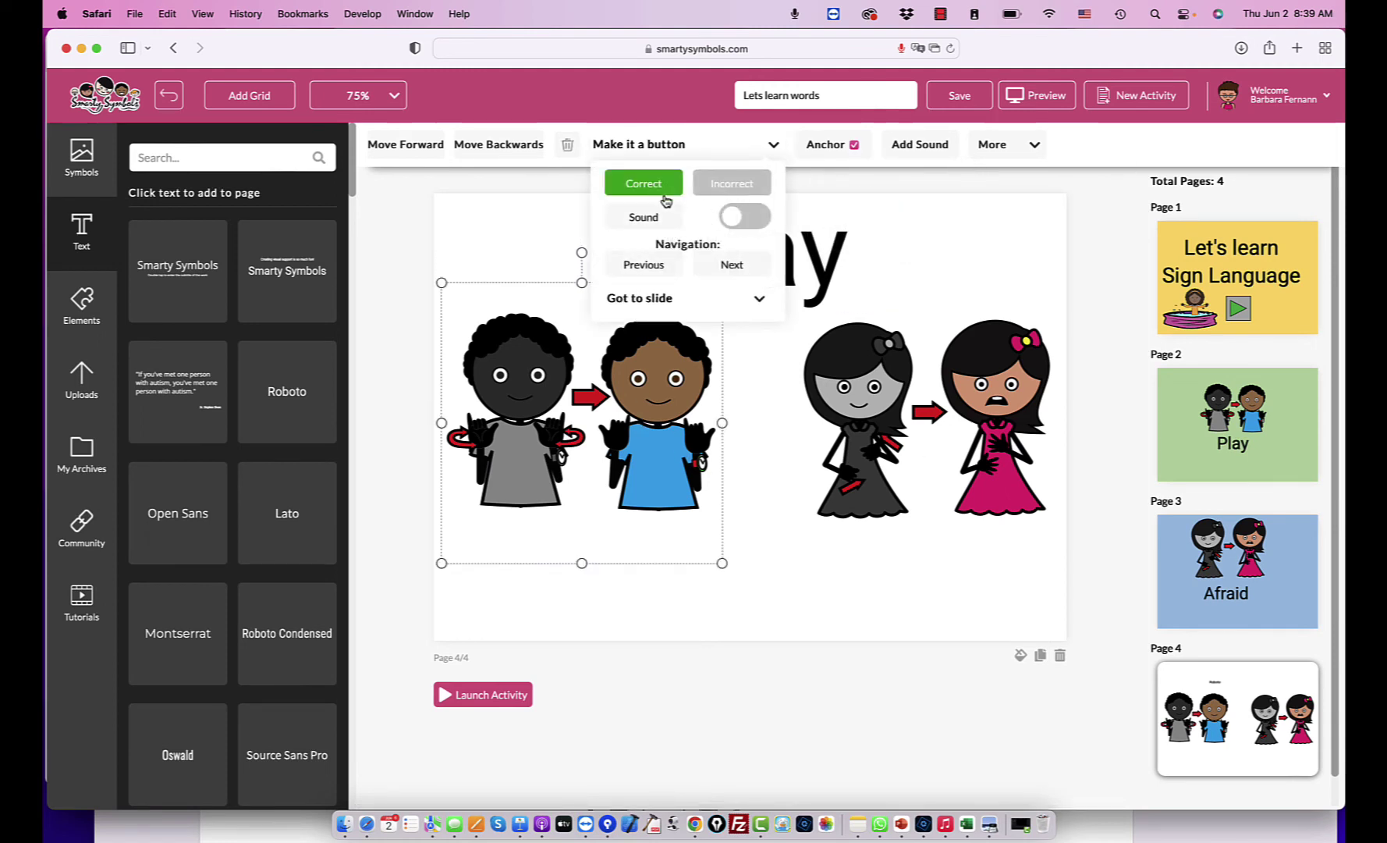
left_click(667, 207)
left_click(663, 268)
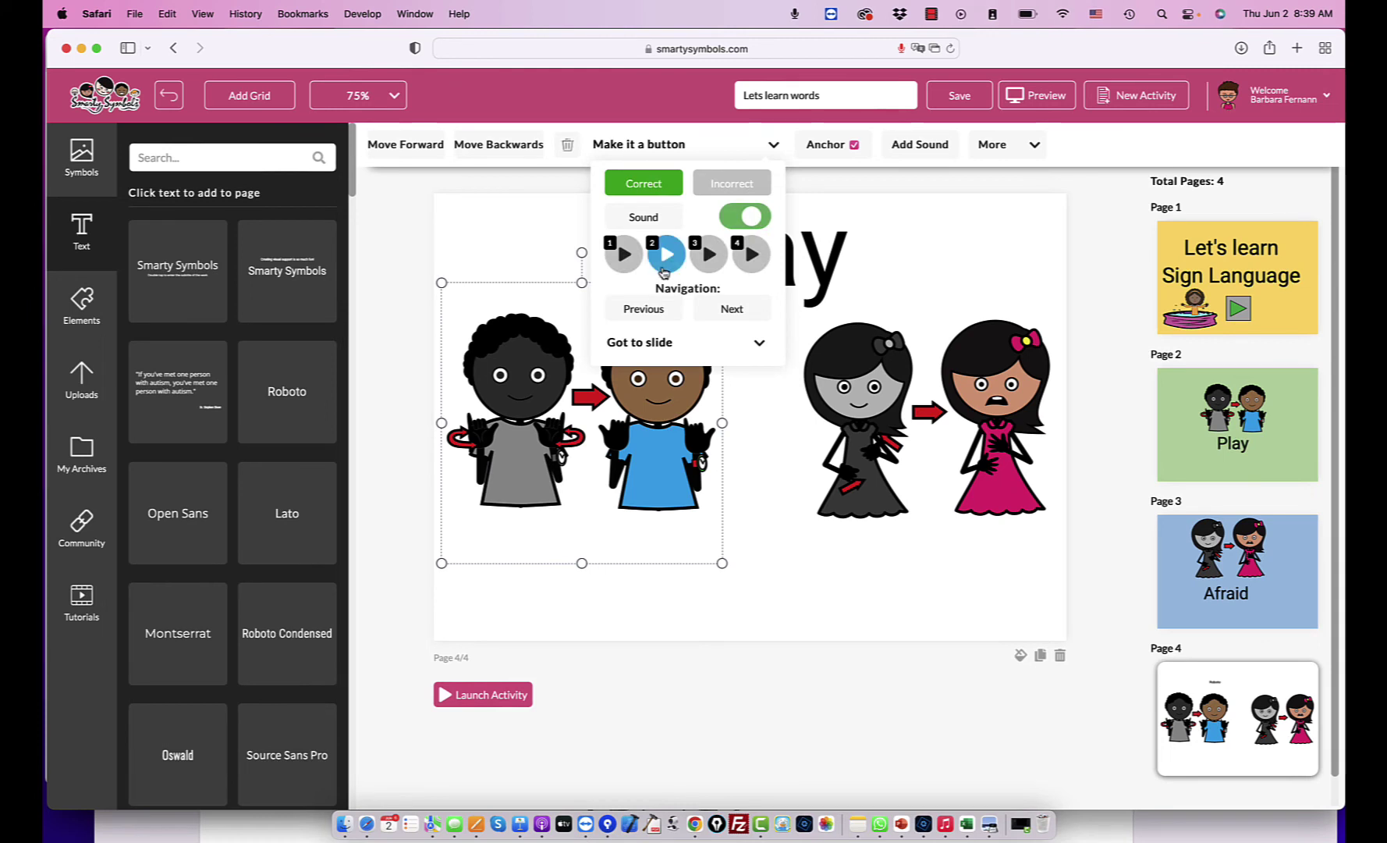
Make the girl's Afraid symbol on page 4 an Incorrect answer button.
left_click(863, 418)
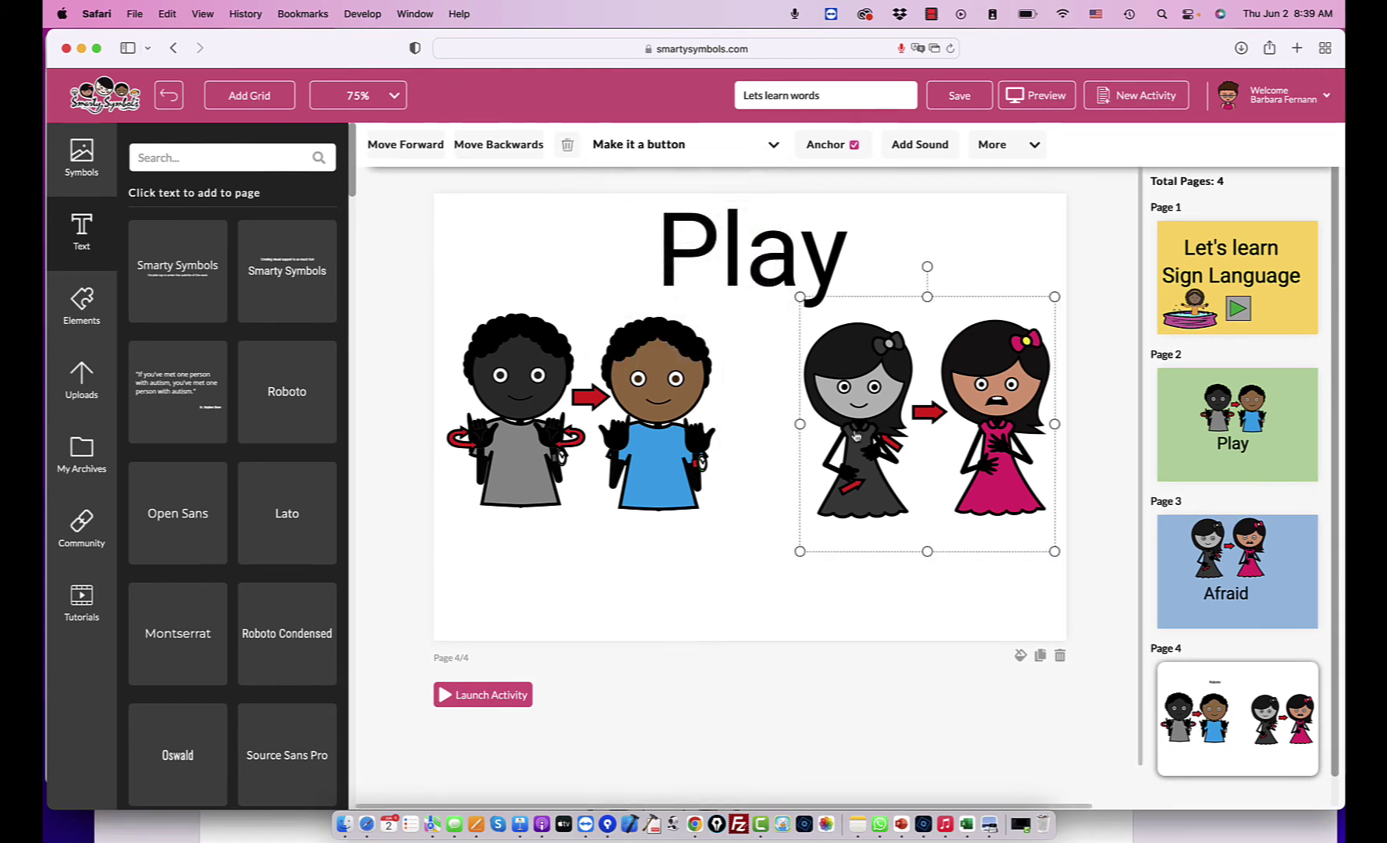
left_click(687, 140)
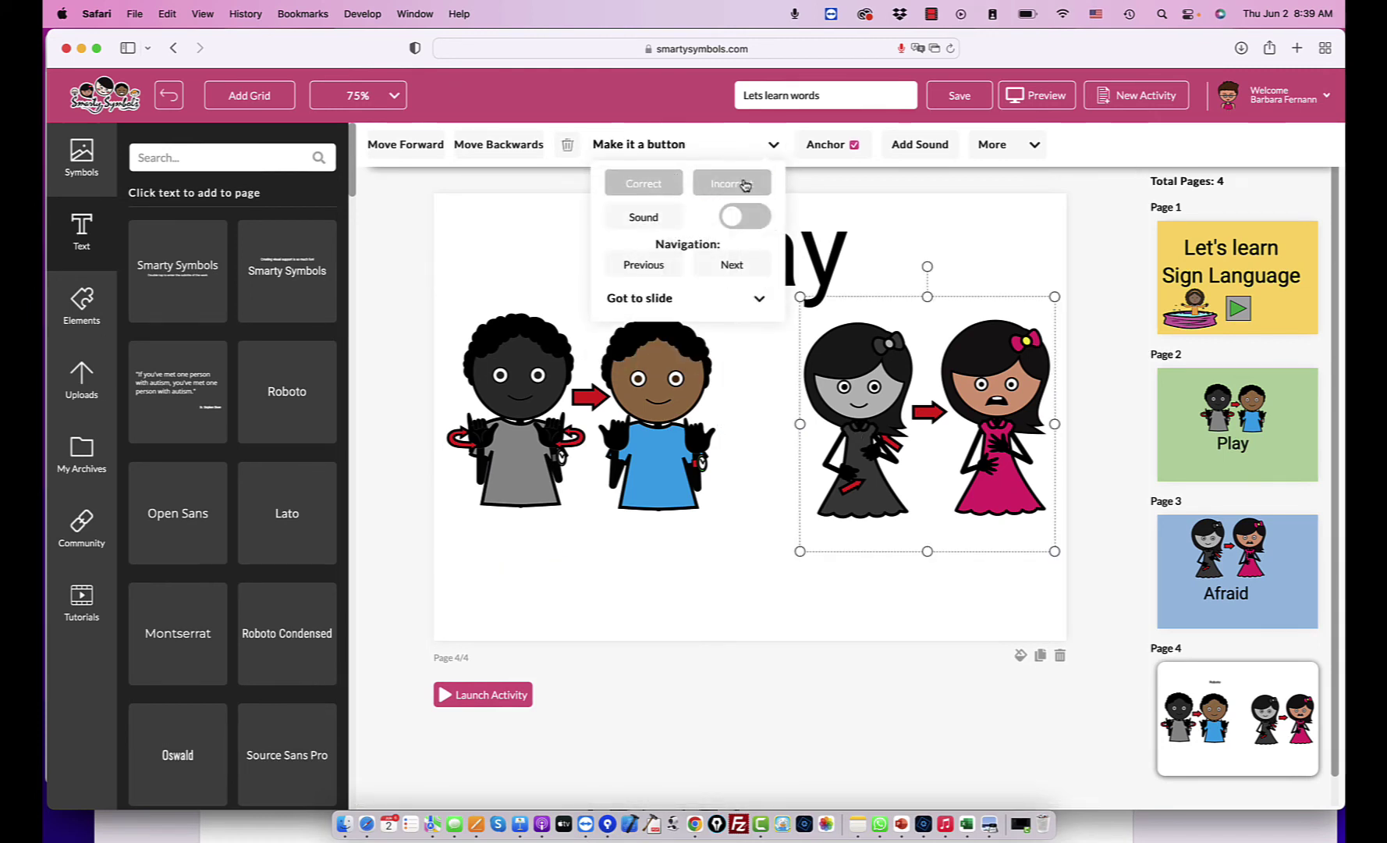
left_click(740, 183)
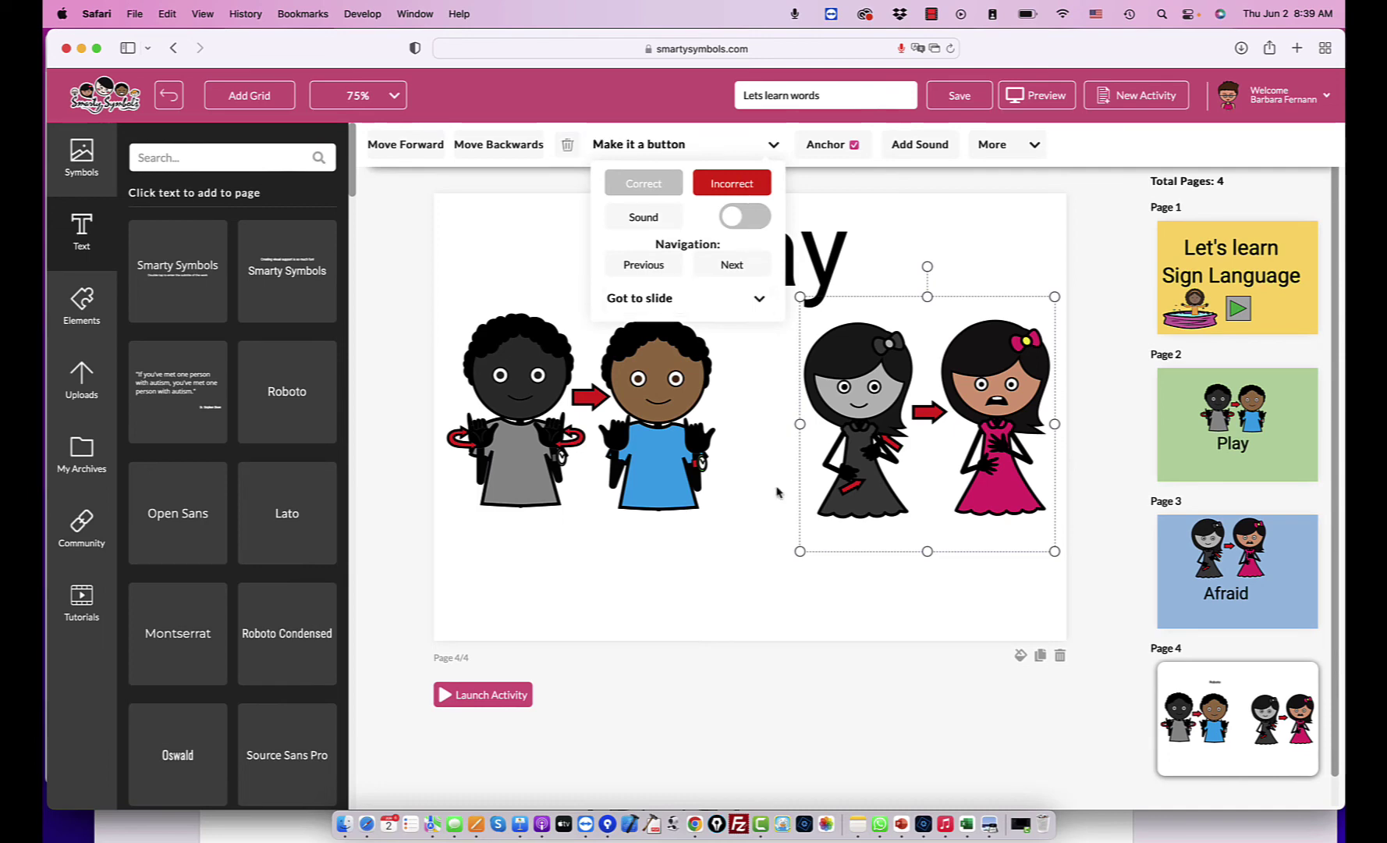
left_click(793, 634)
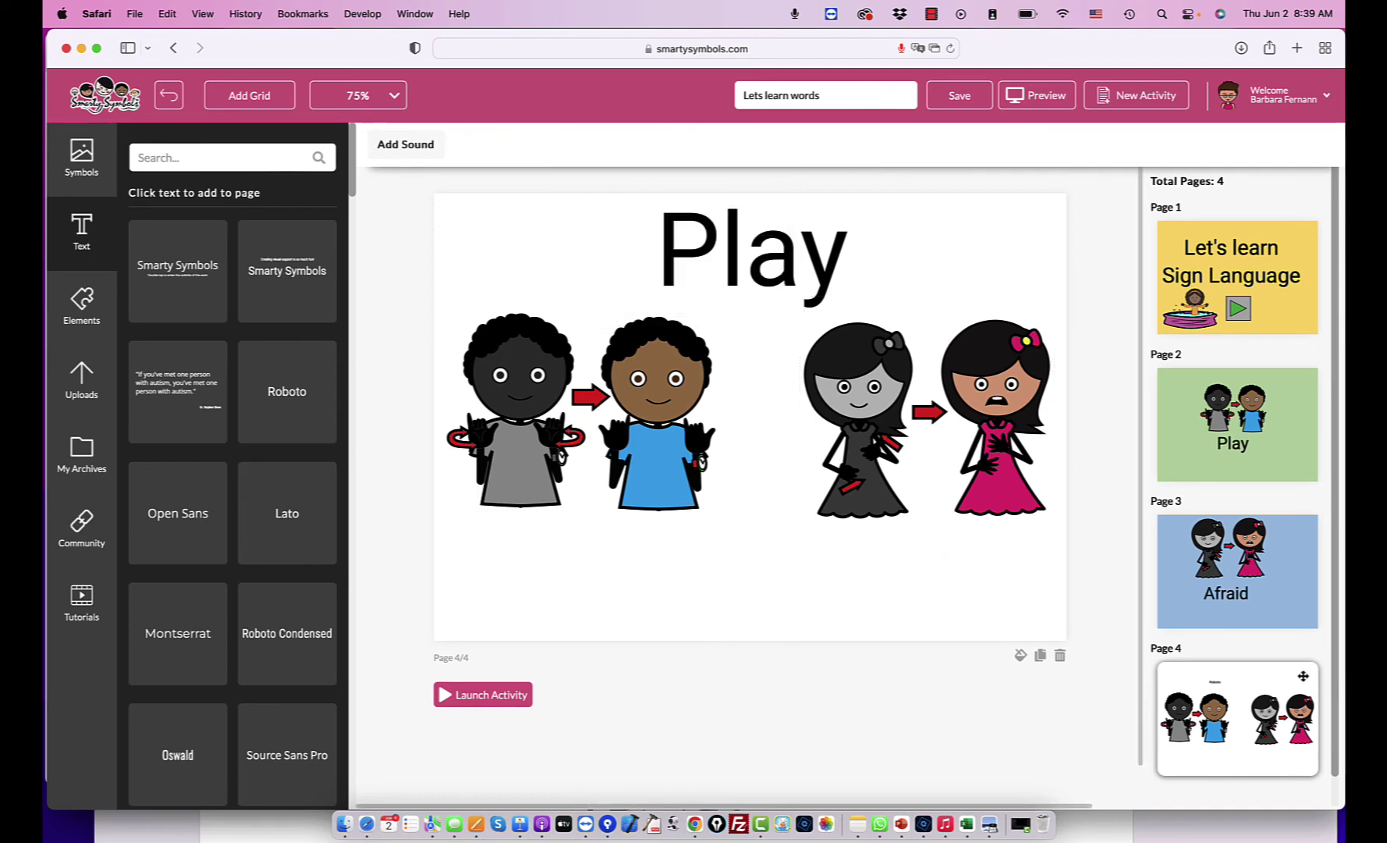
Launch the activity and go through its pages from the title to the Play question page.
left_click(1255, 582)
left_click_drag(1255, 563, 1273, 525)
left_click(1273, 525)
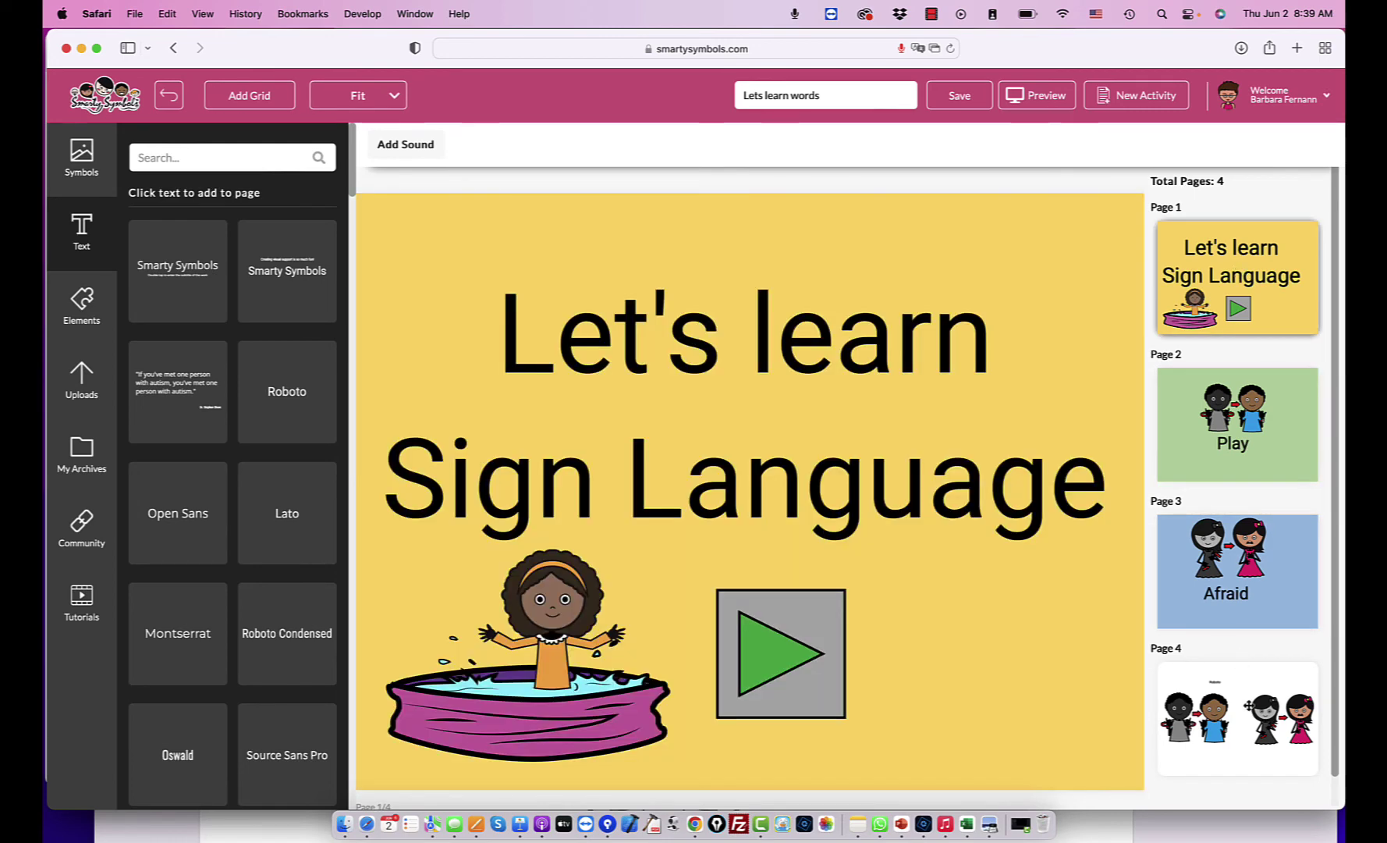
left_click(1242, 669)
scroll(966, 687, "down", 2)
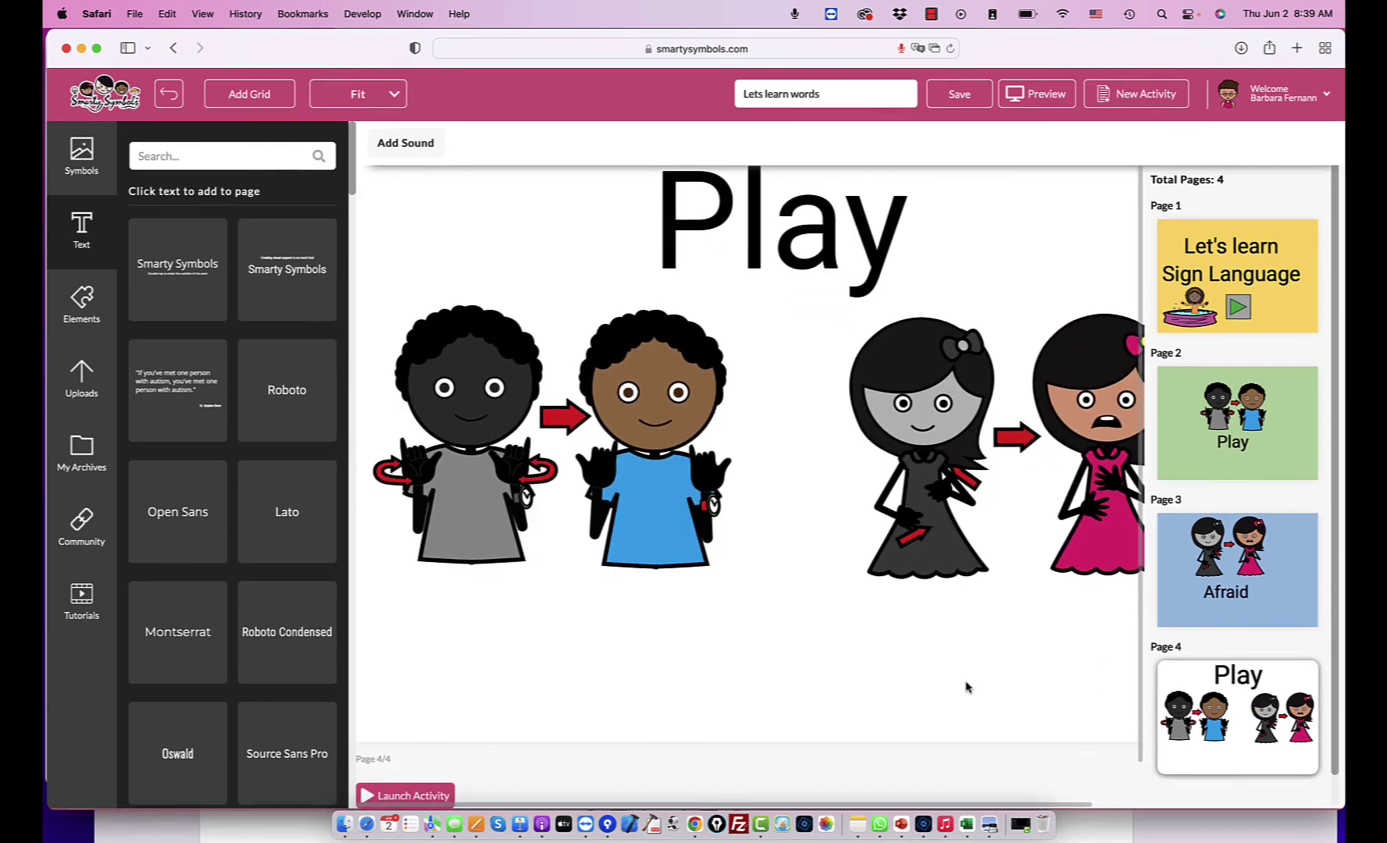
left_click(394, 797)
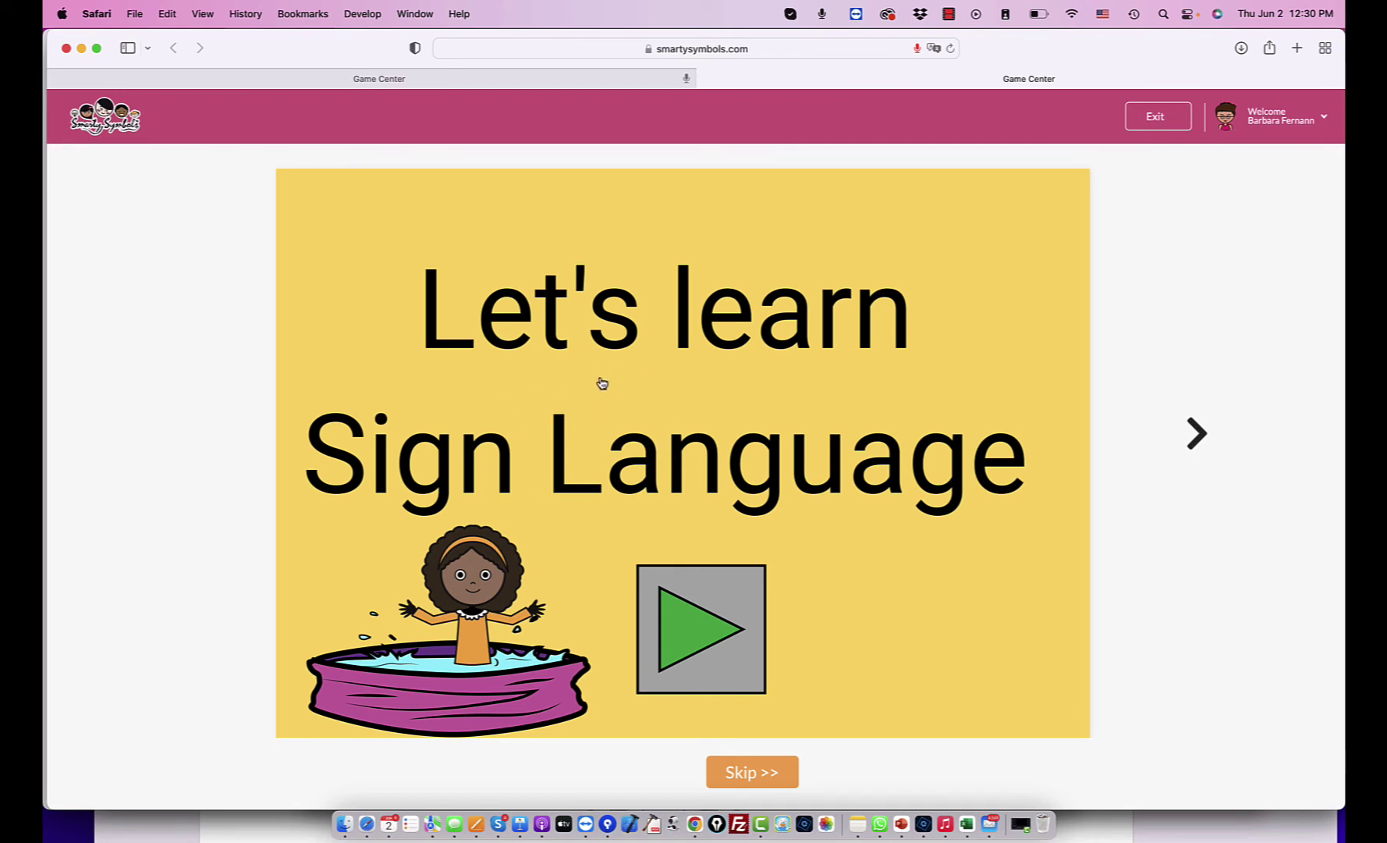
left_click(703, 641)
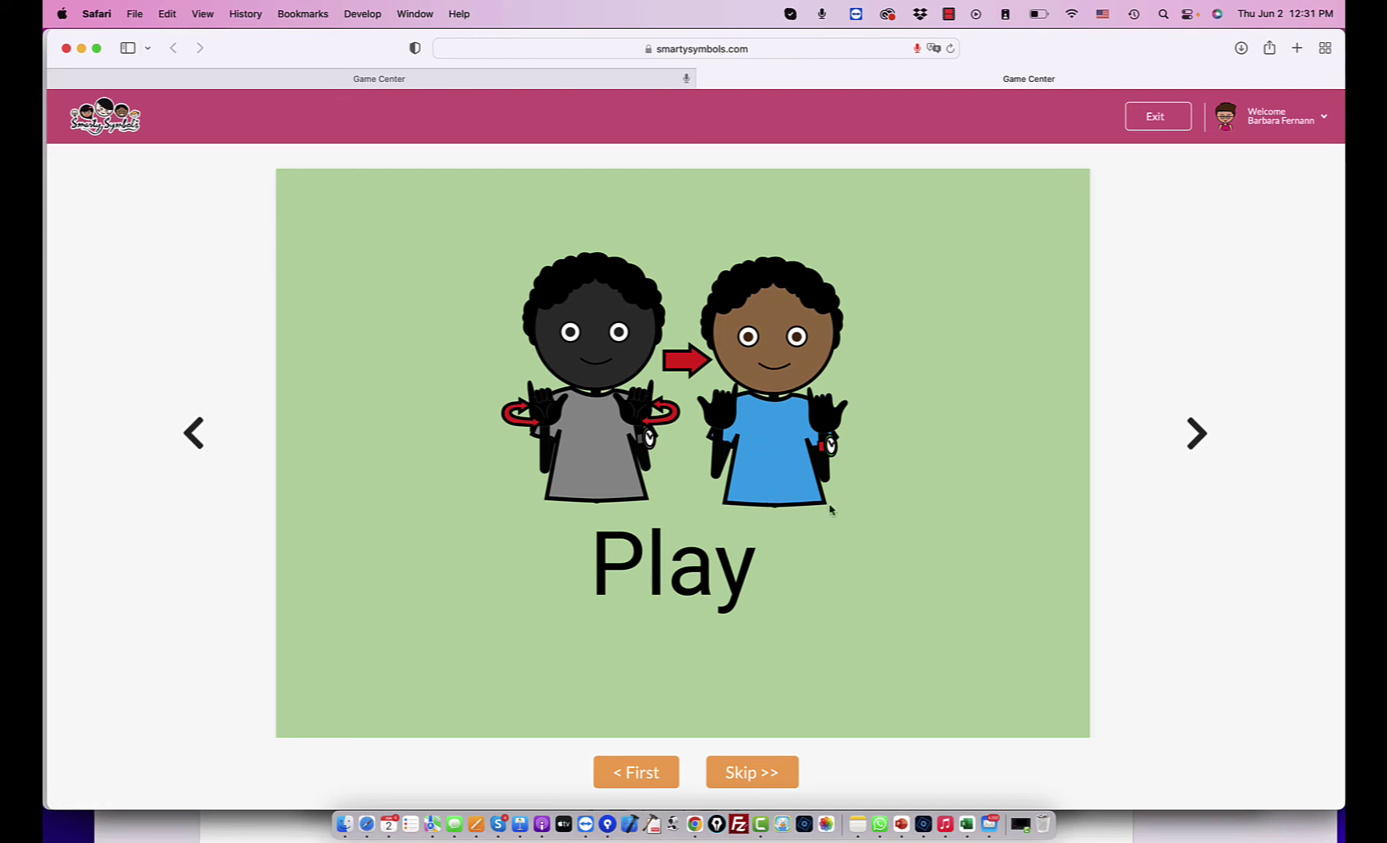
left_click(1204, 448)
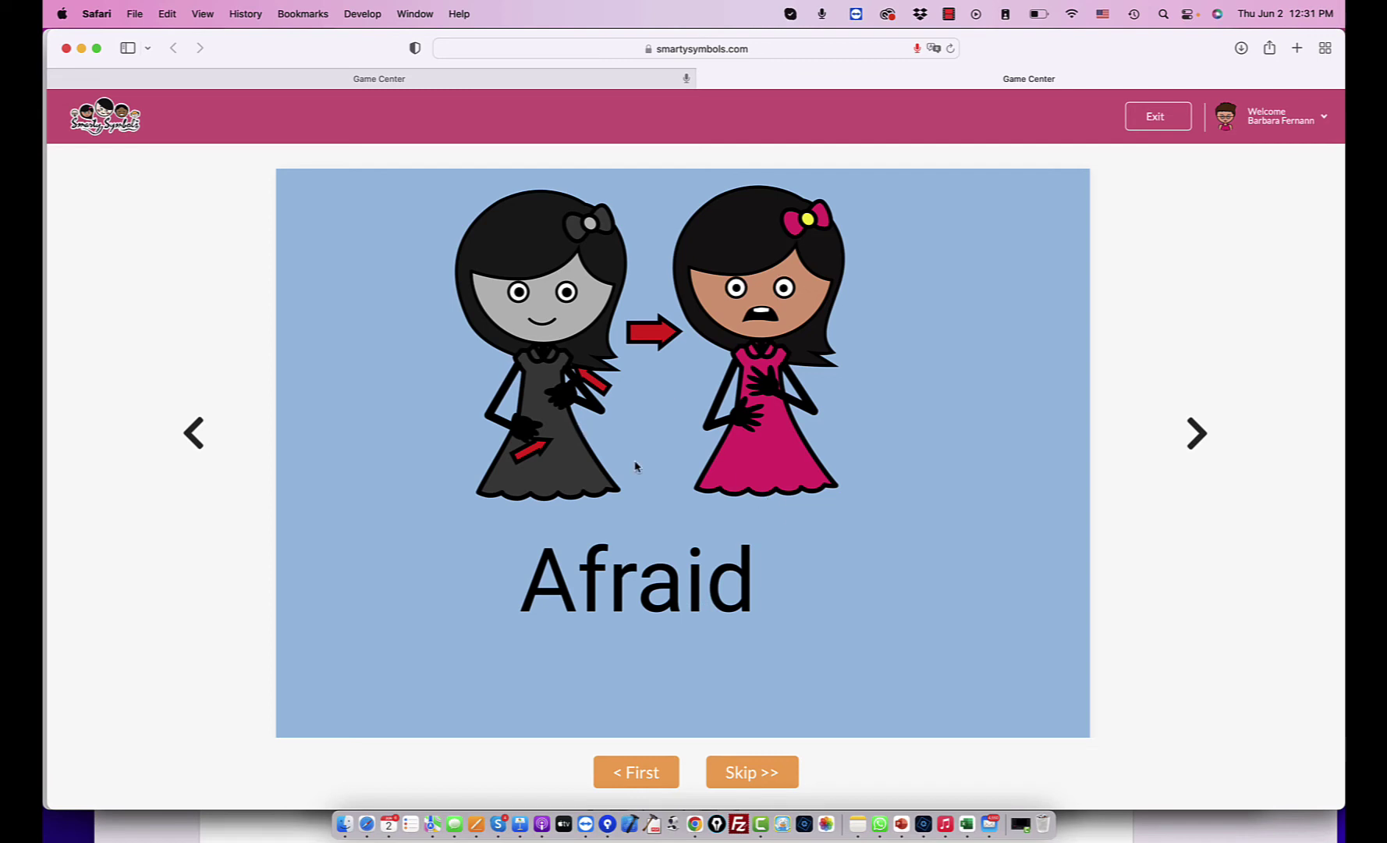
left_click(1190, 441)
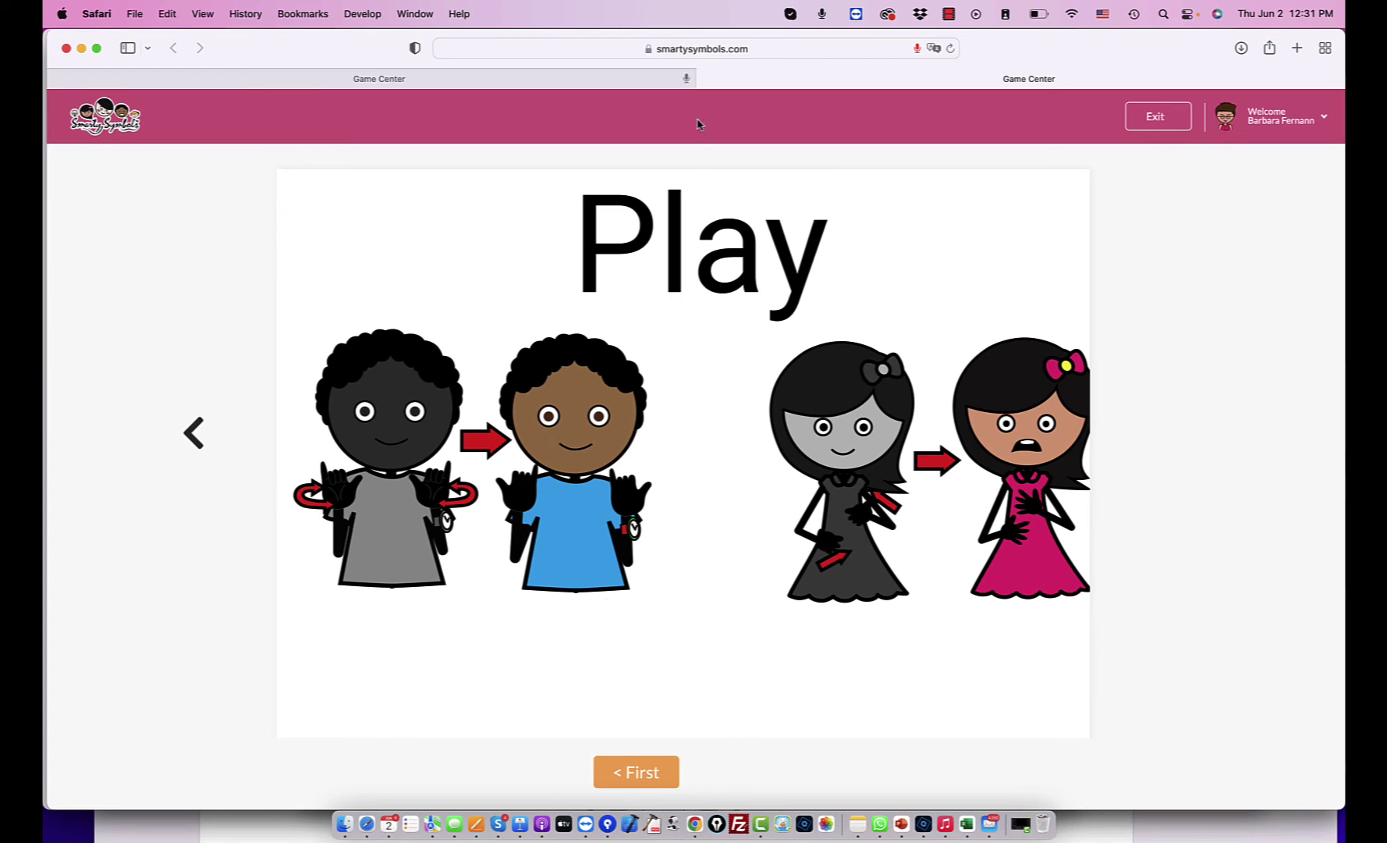
Return to the editor and shrink the Afraid and Play symbols on page 4 so both fit within the page.
left_click(705, 79)
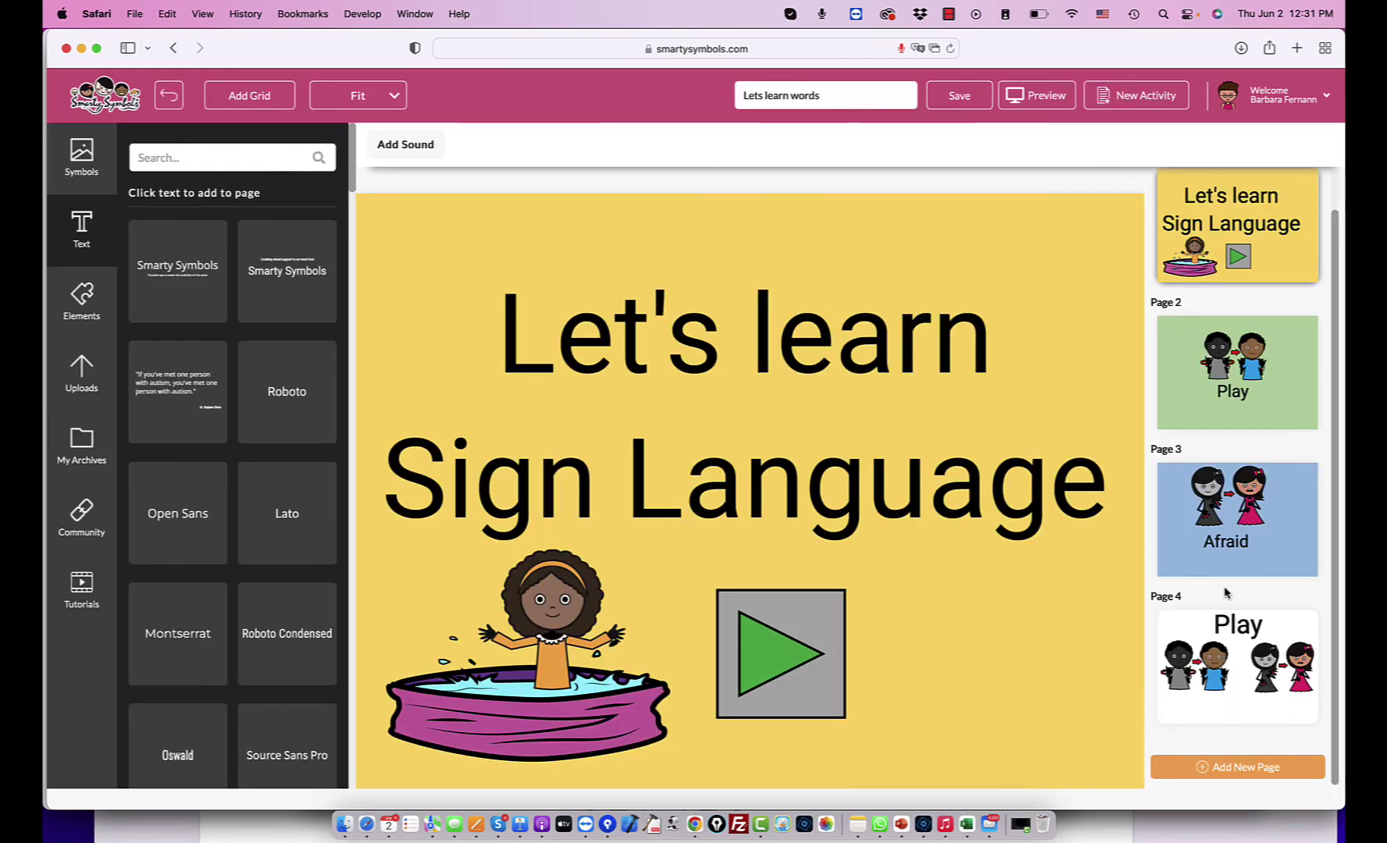
left_click(1231, 614)
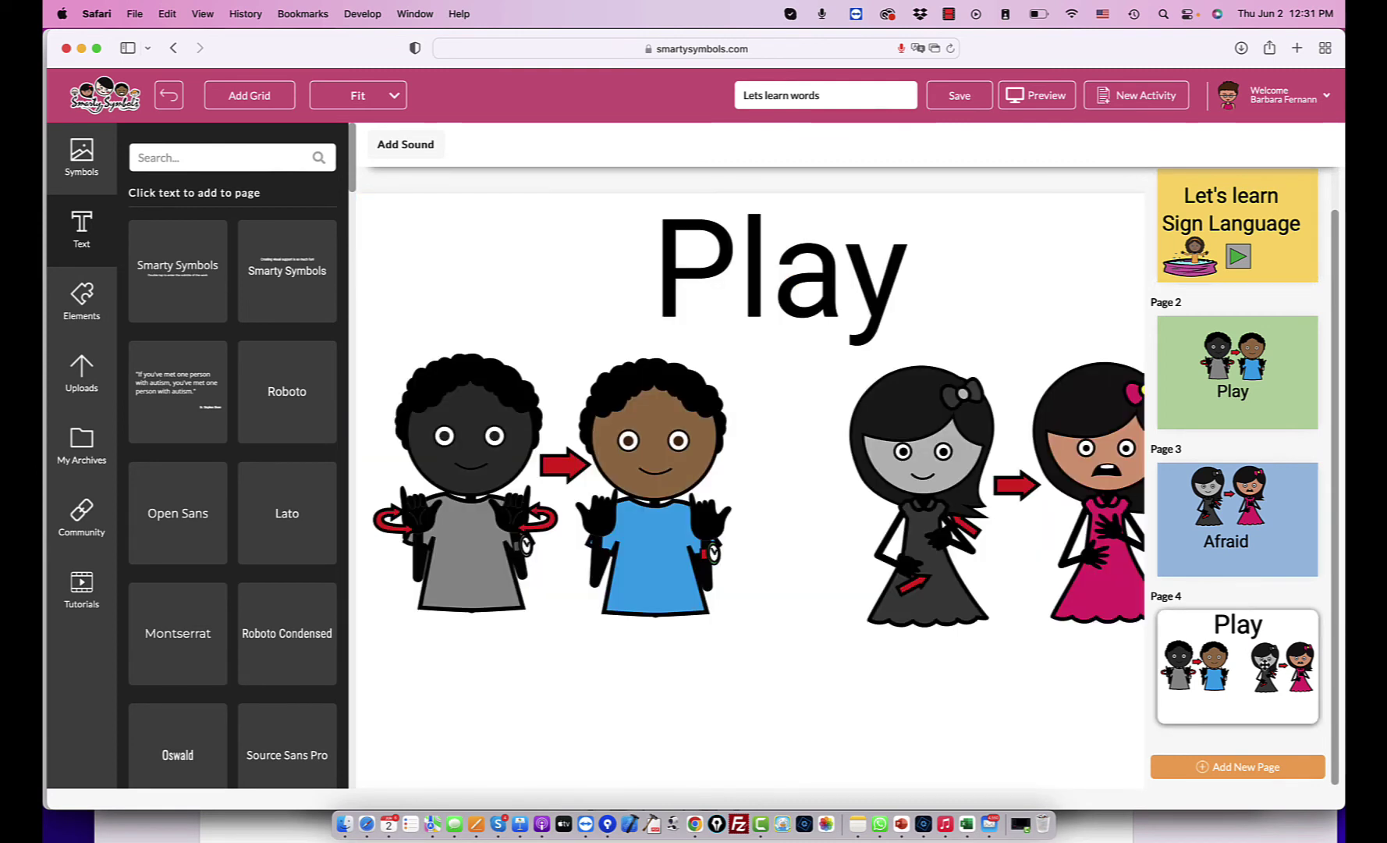
left_click(1092, 454)
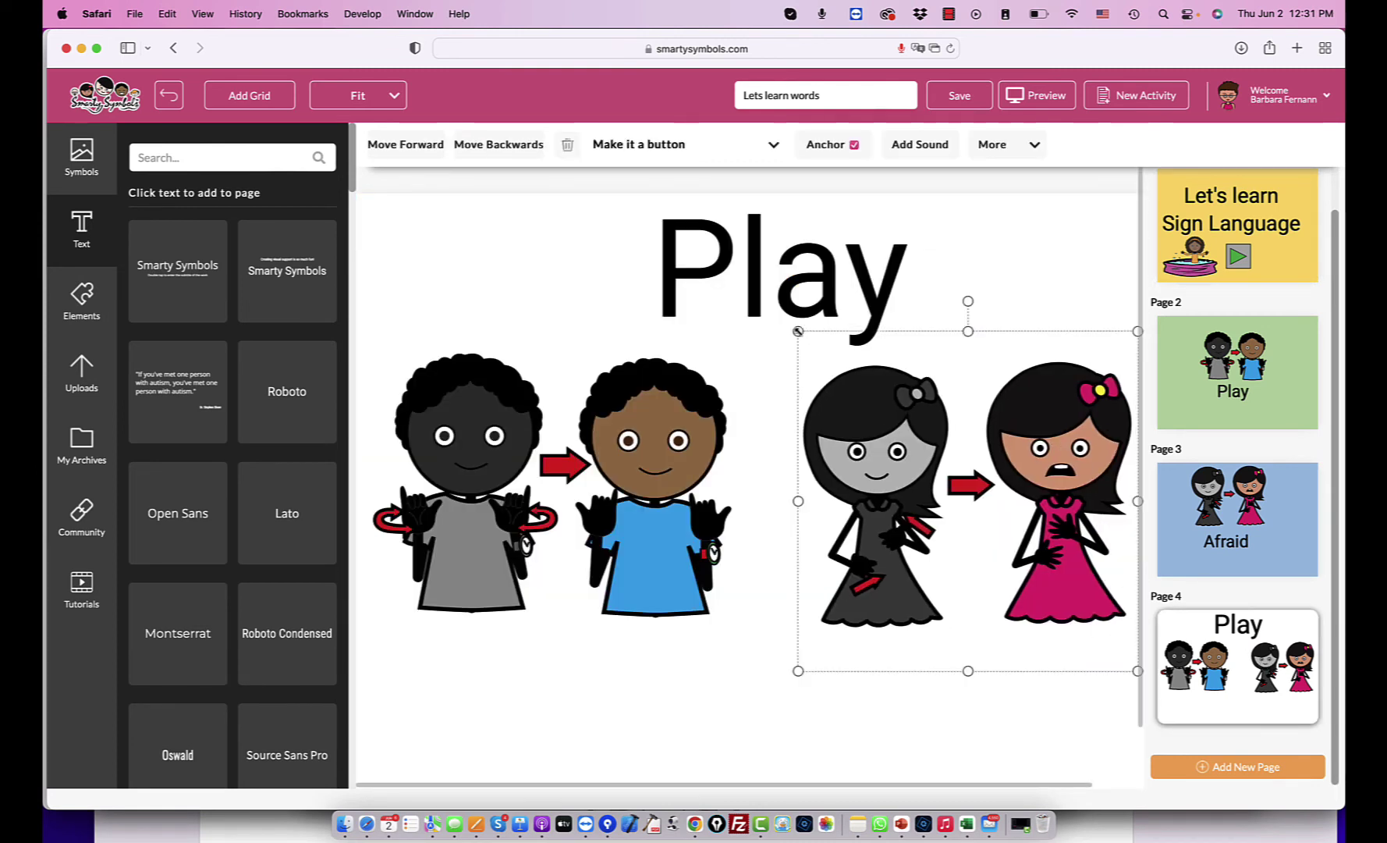
left_click_drag(798, 331, 844, 362)
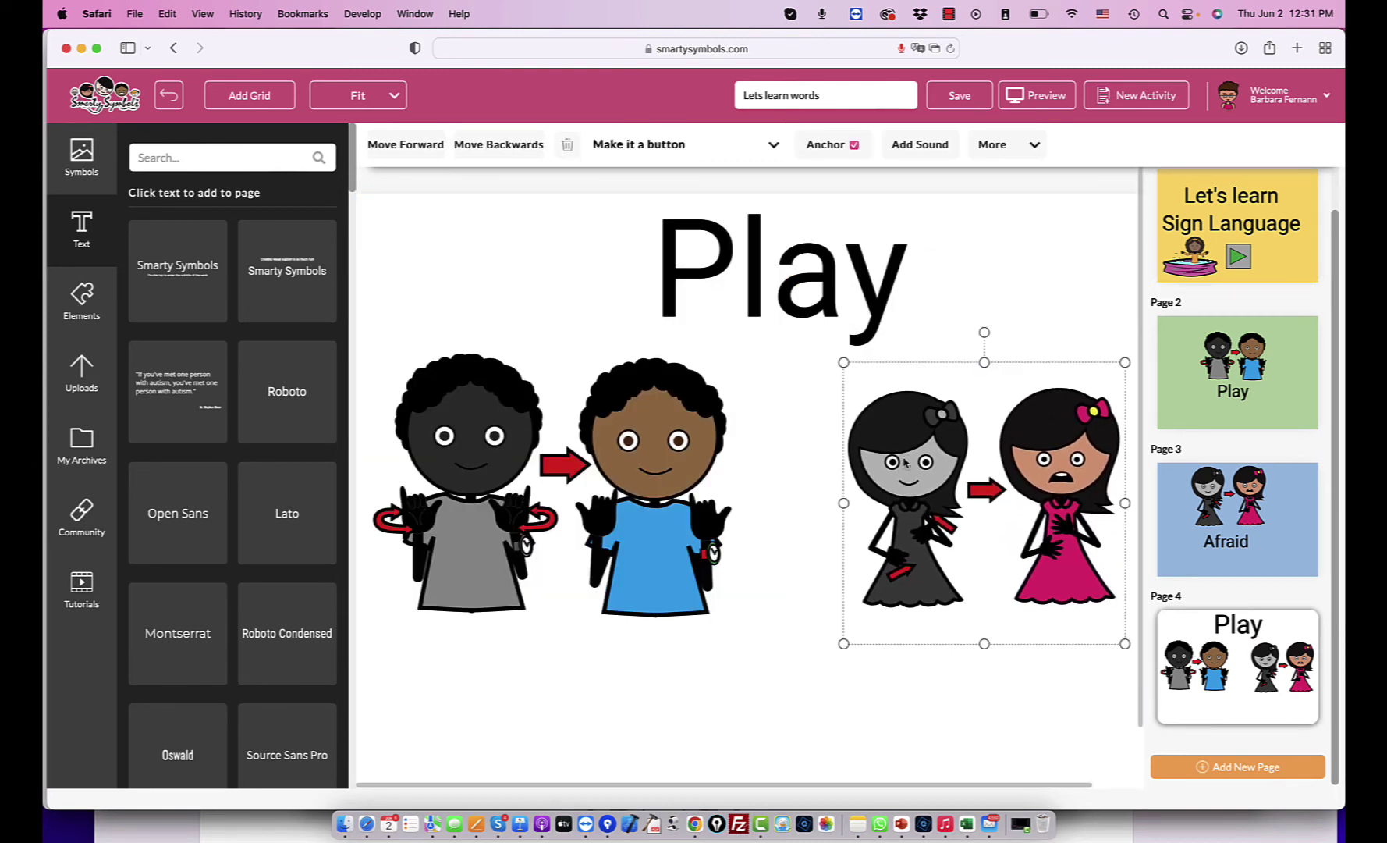
left_click(675, 416)
left_click_drag(742, 315, 687, 337)
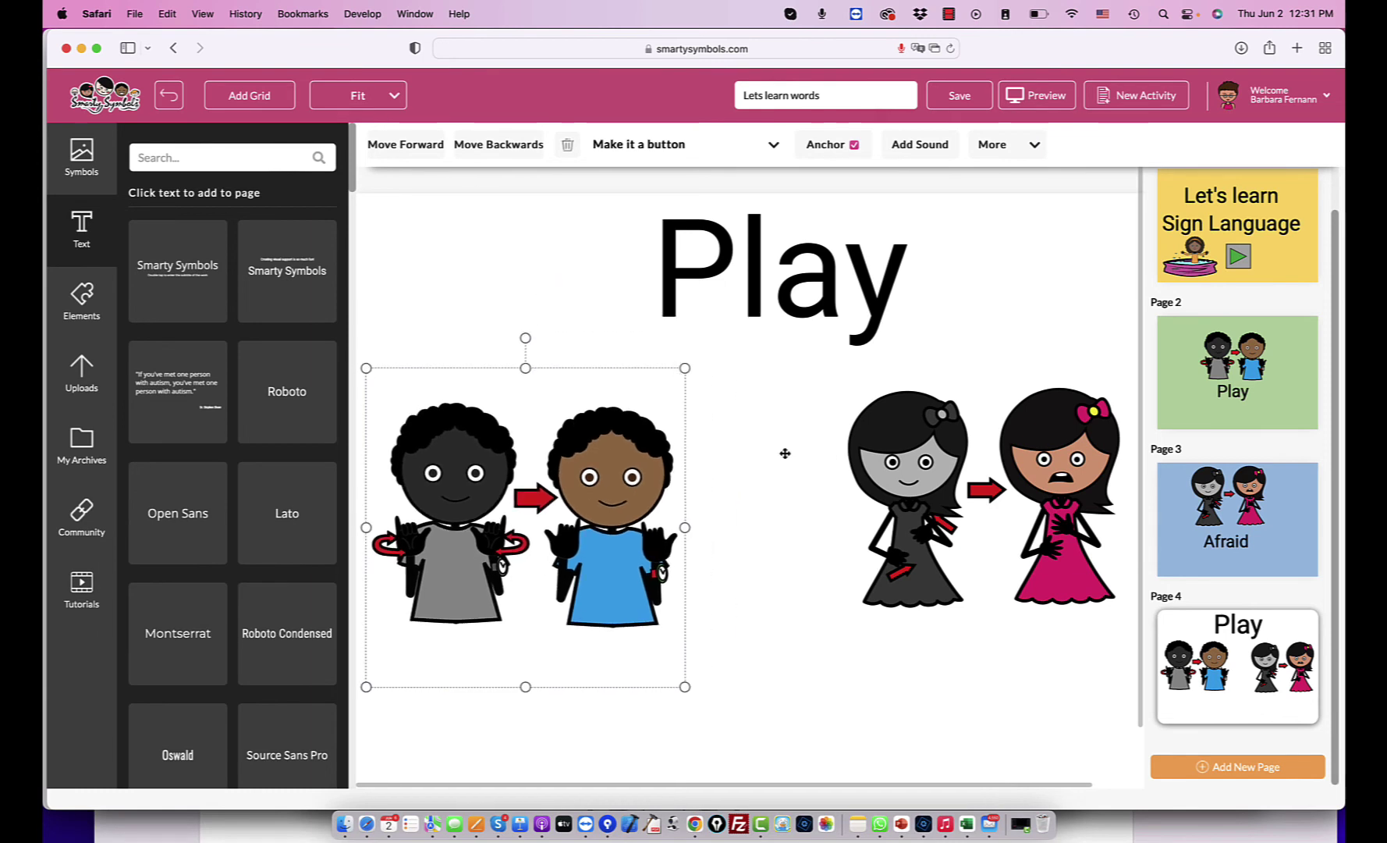
Record a voice sound of about 3 seconds for the girl's Afraid symbol on page 3 and accept it.
left_click(1226, 523)
left_click(874, 535)
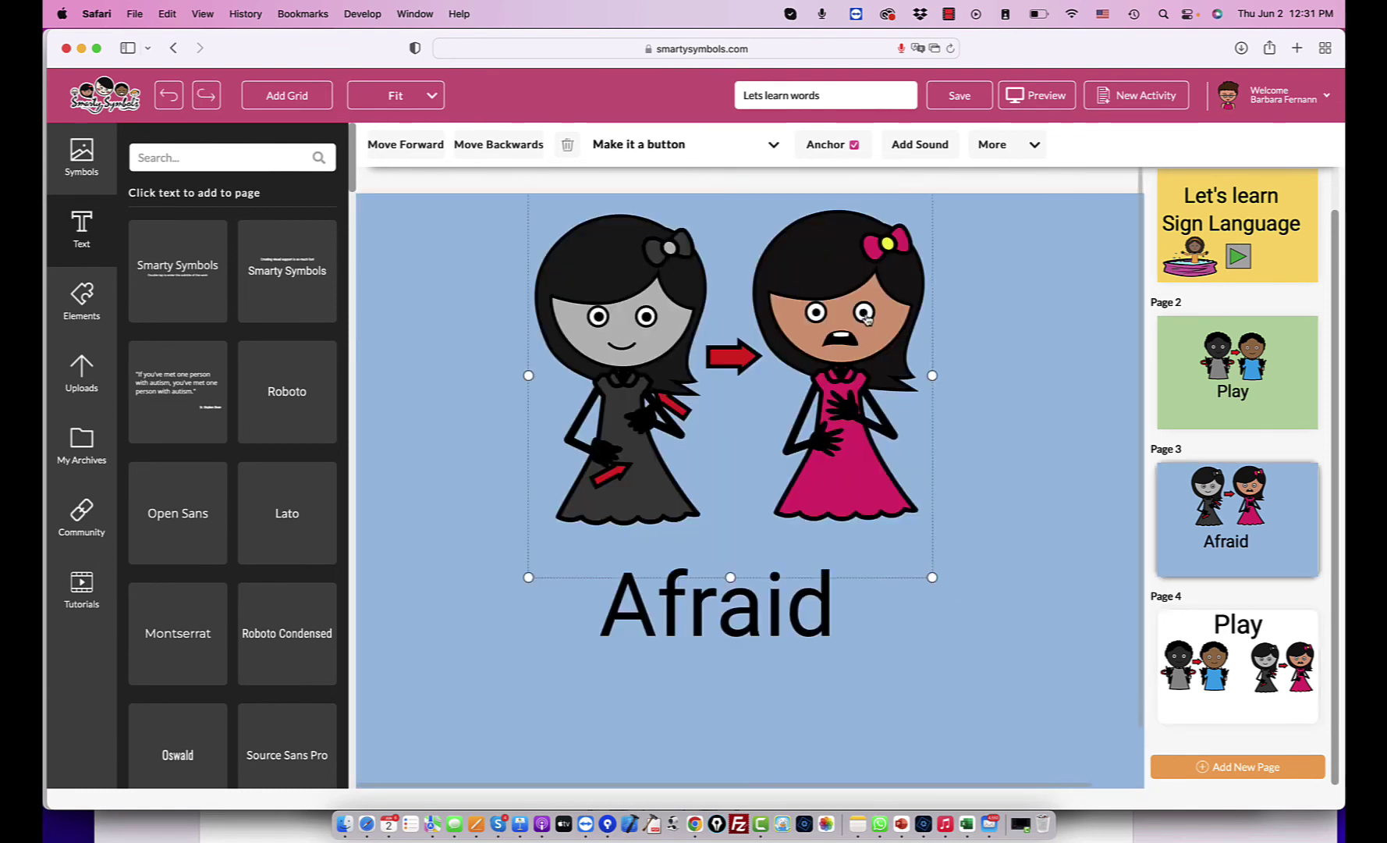
left_click(951, 146)
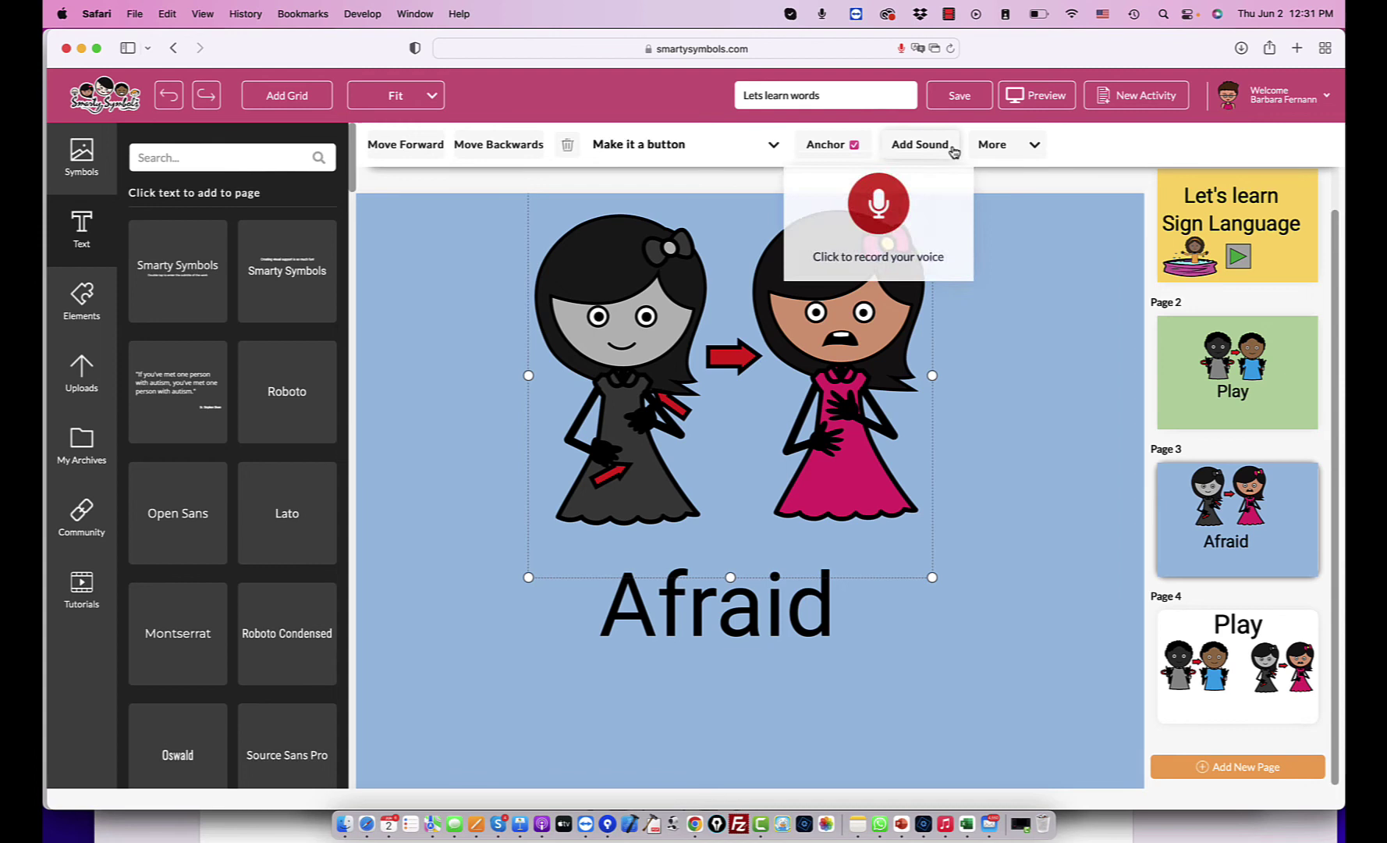
left_click(885, 215)
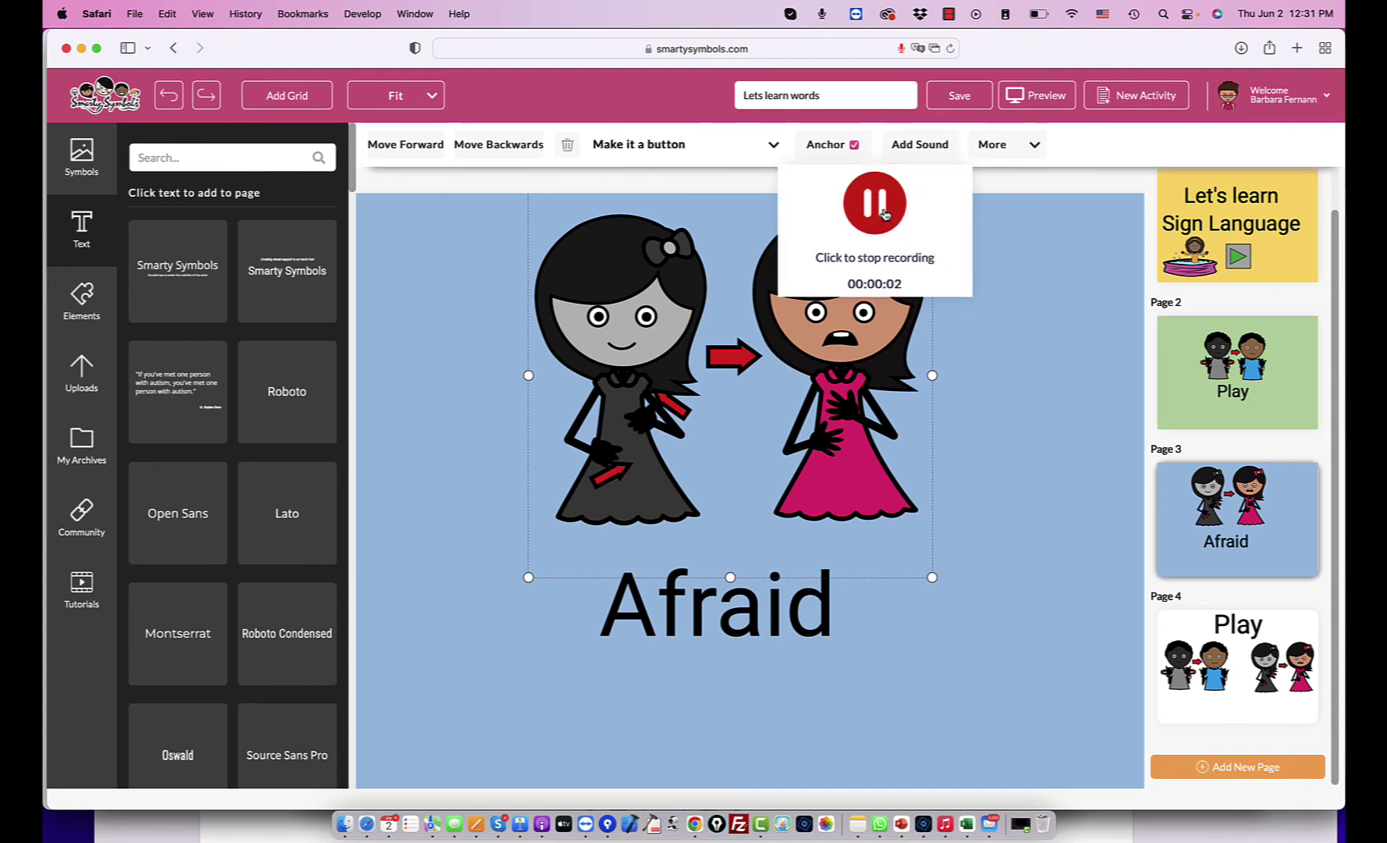
left_click(886, 215)
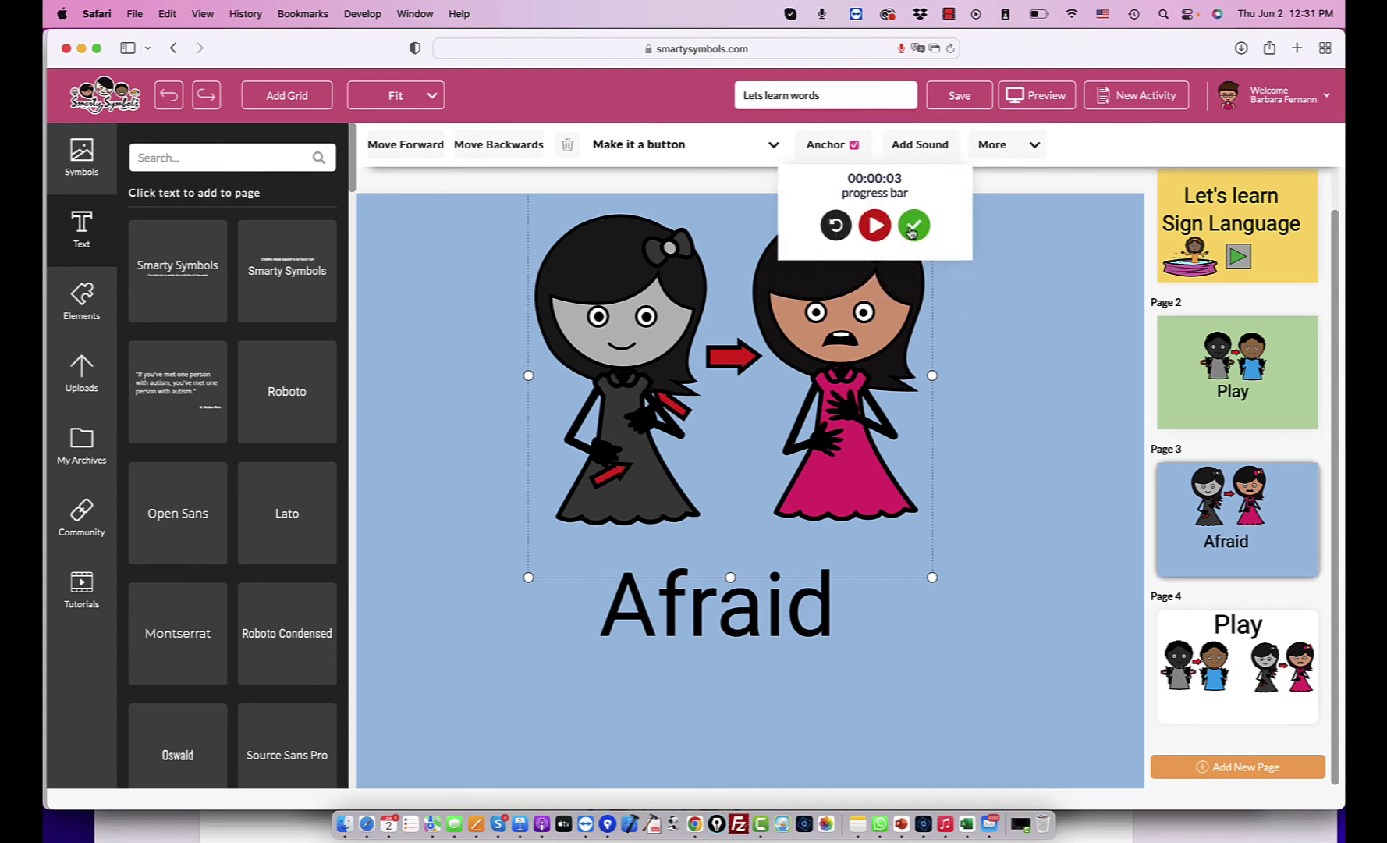
left_click(913, 226)
Record a voice sound of about 3 seconds for the Afraid text on page 3 and accept it.
left_click(776, 620)
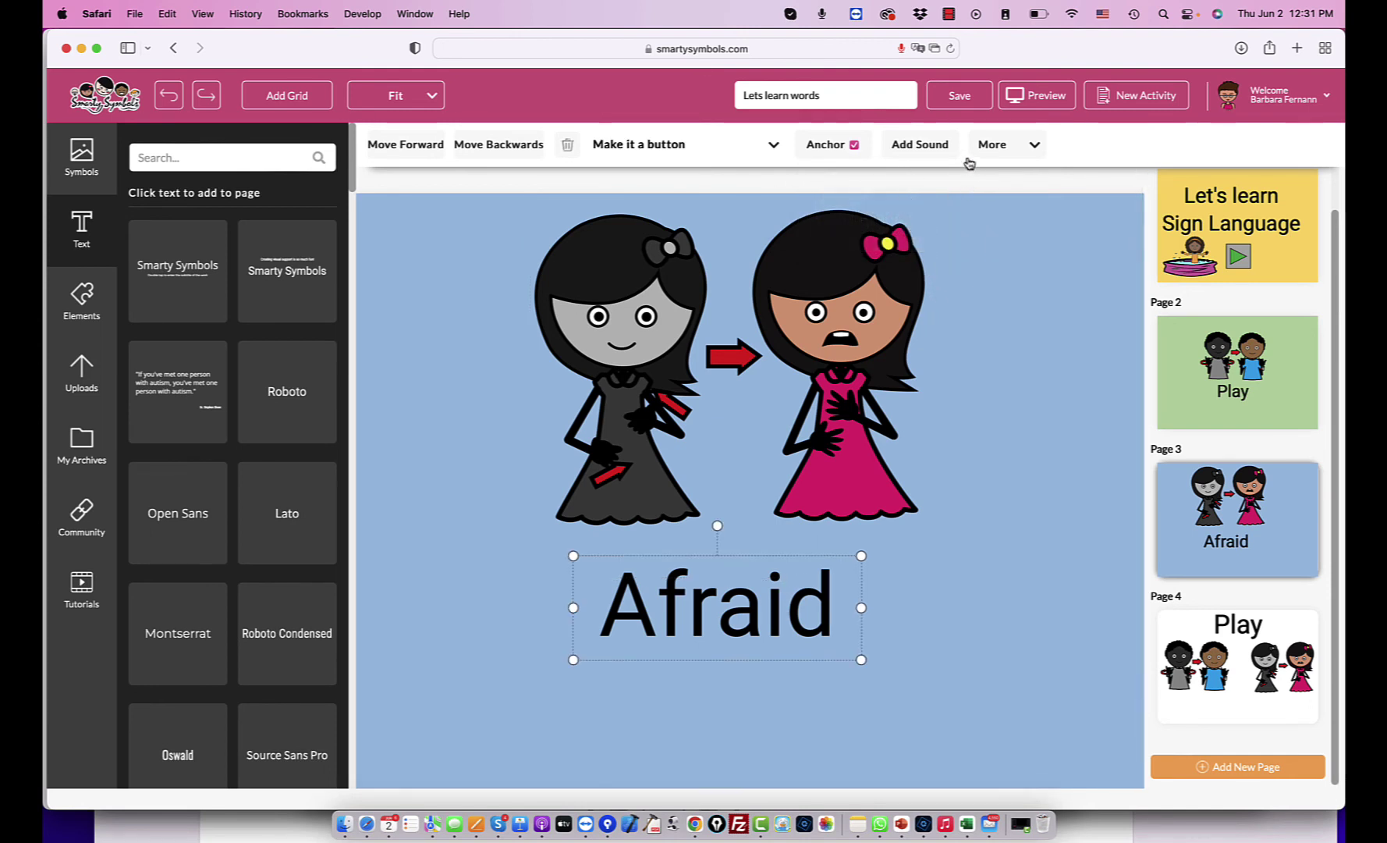
left_click(937, 146)
left_click(869, 211)
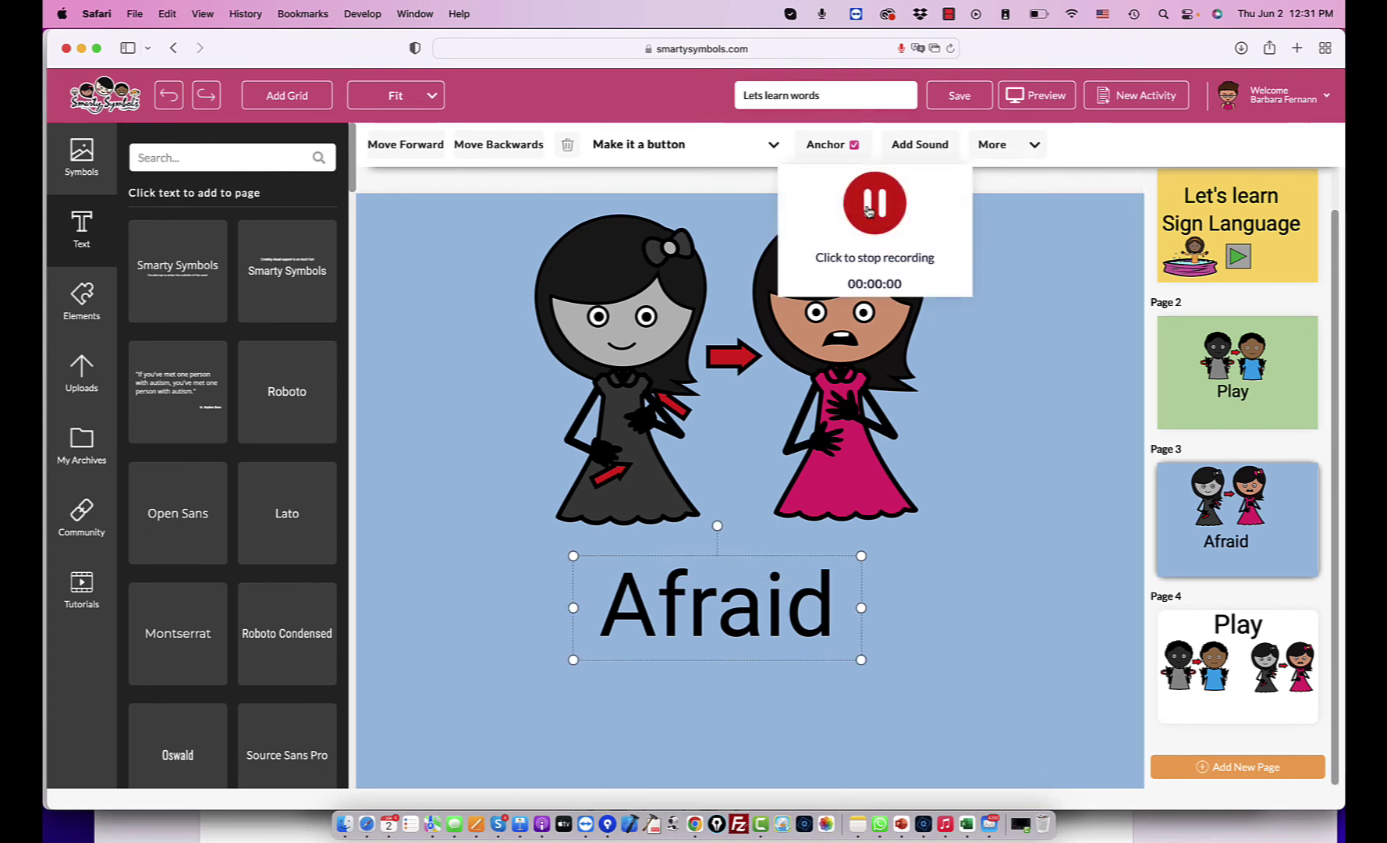
left_click(869, 210)
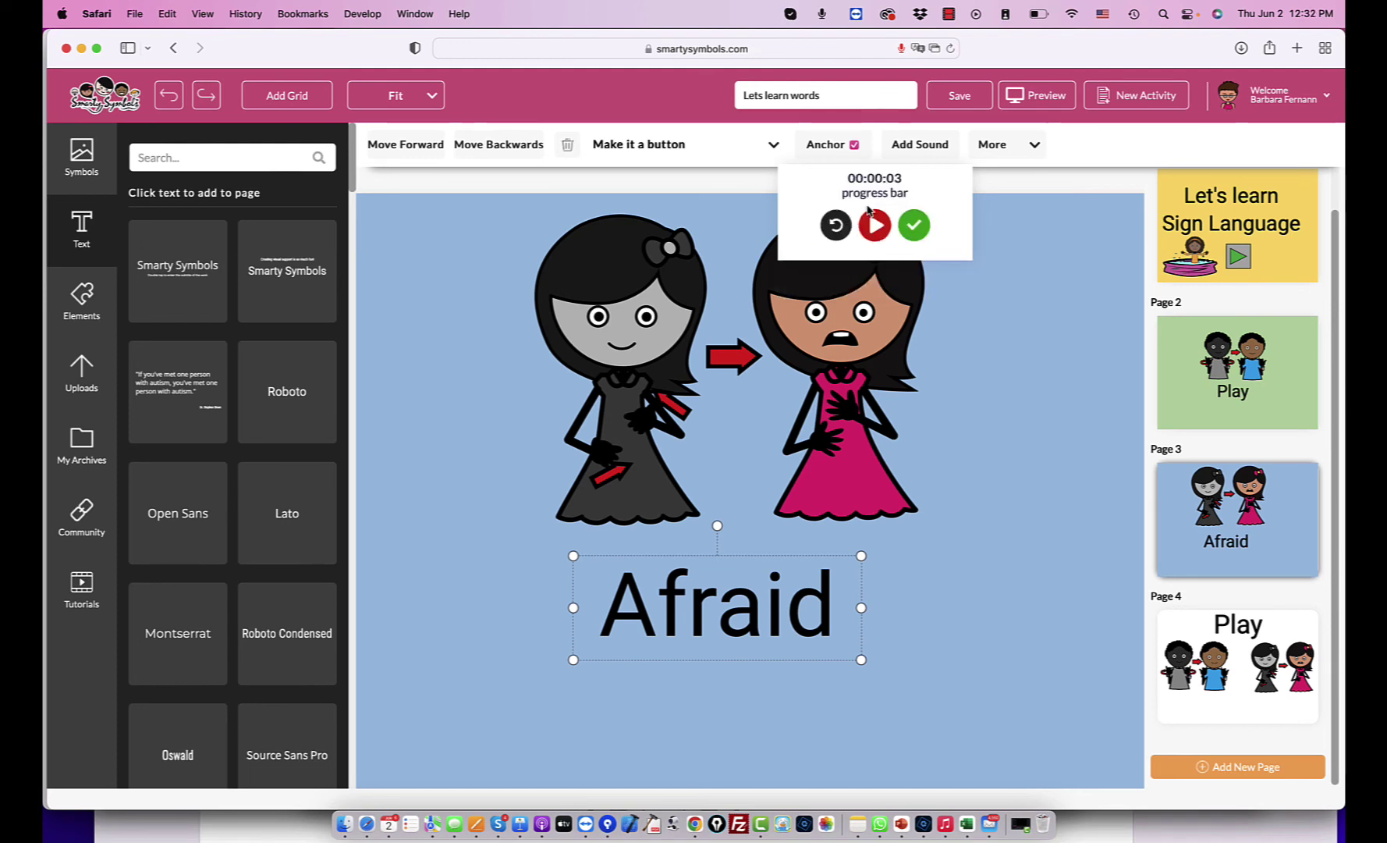
left_click(915, 226)
Save the activity with its current title and categories, and duplicate the Play question page (page 4) as page 5.
left_click(966, 94)
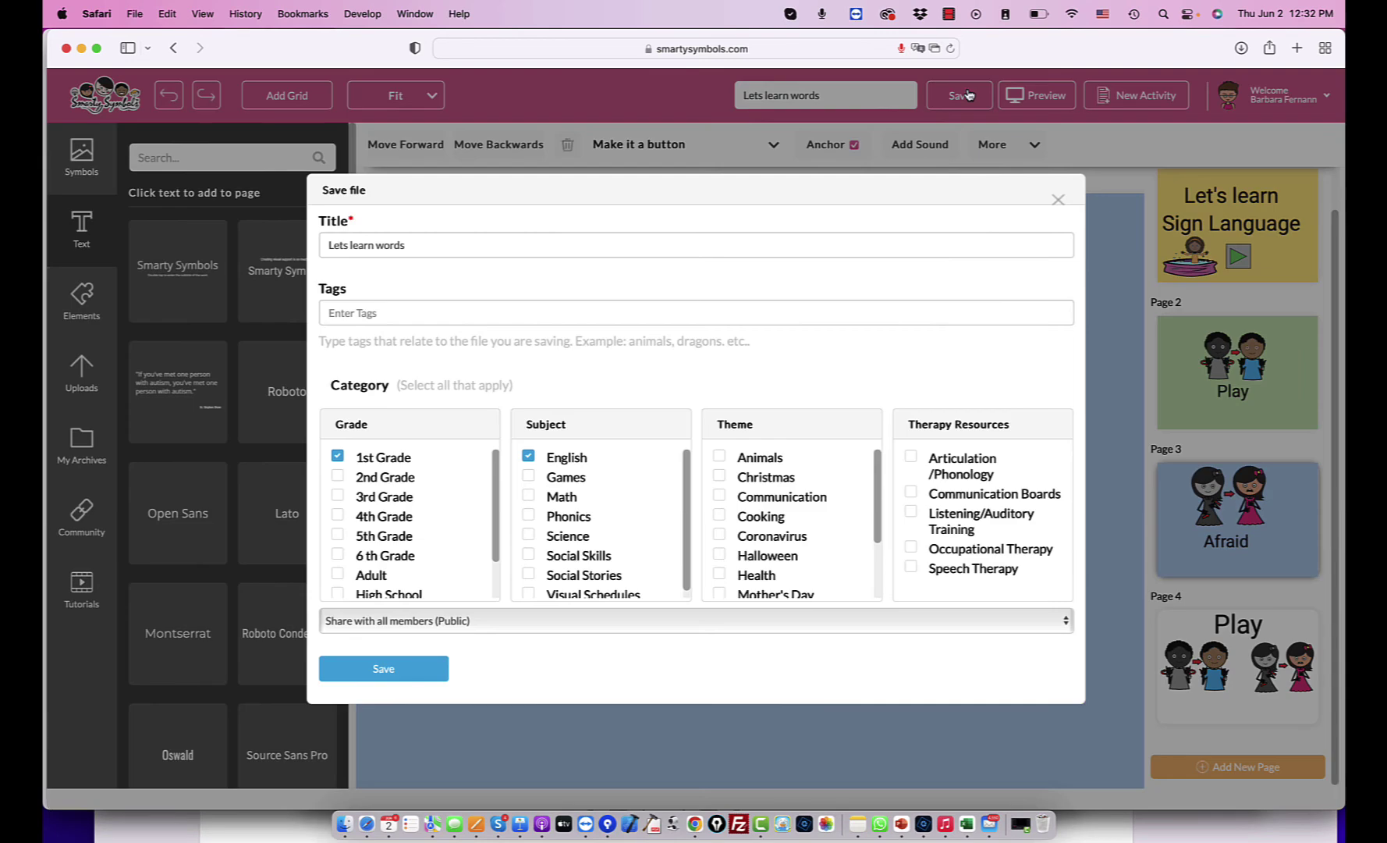
left_click(420, 674)
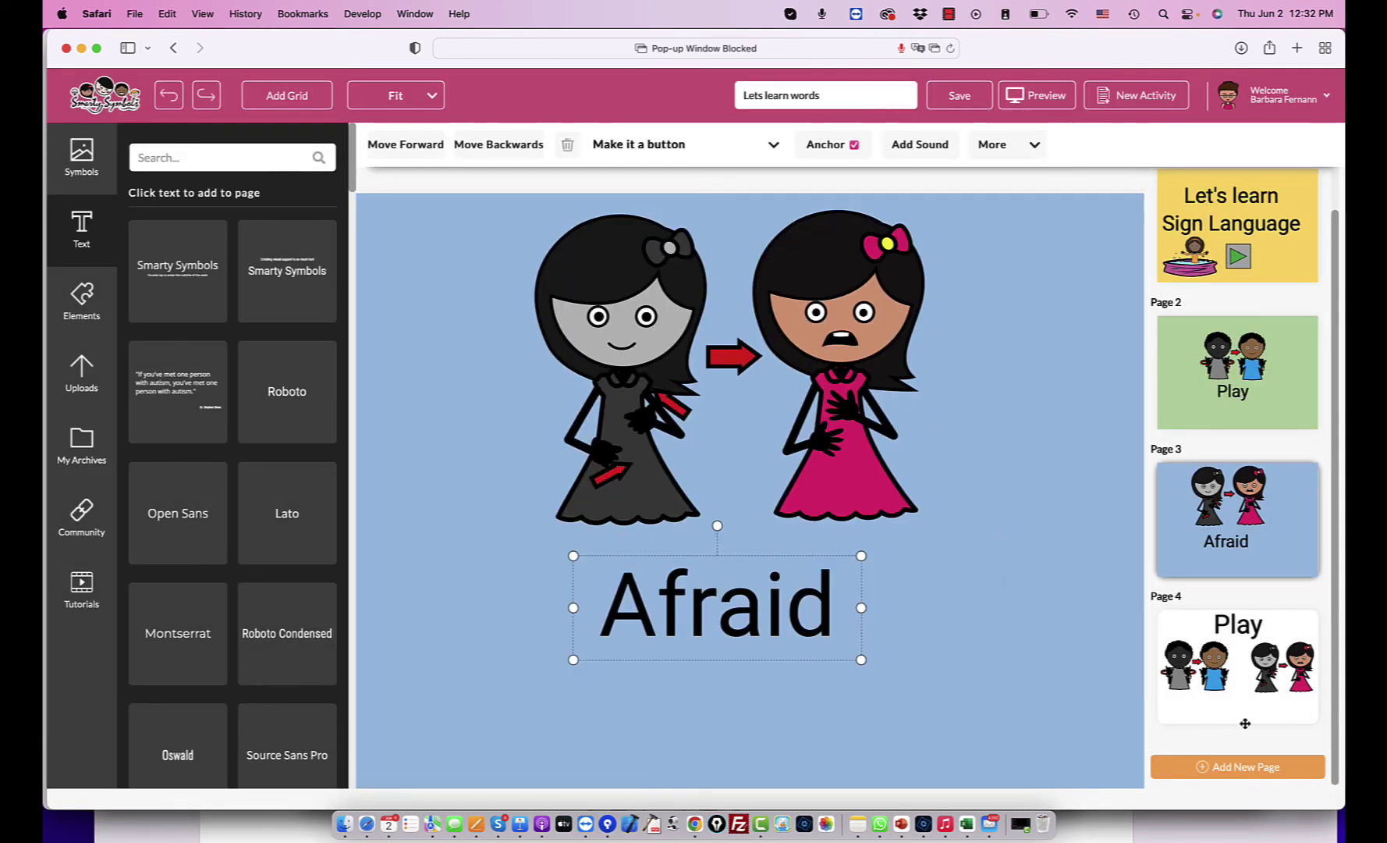
left_click(1268, 412)
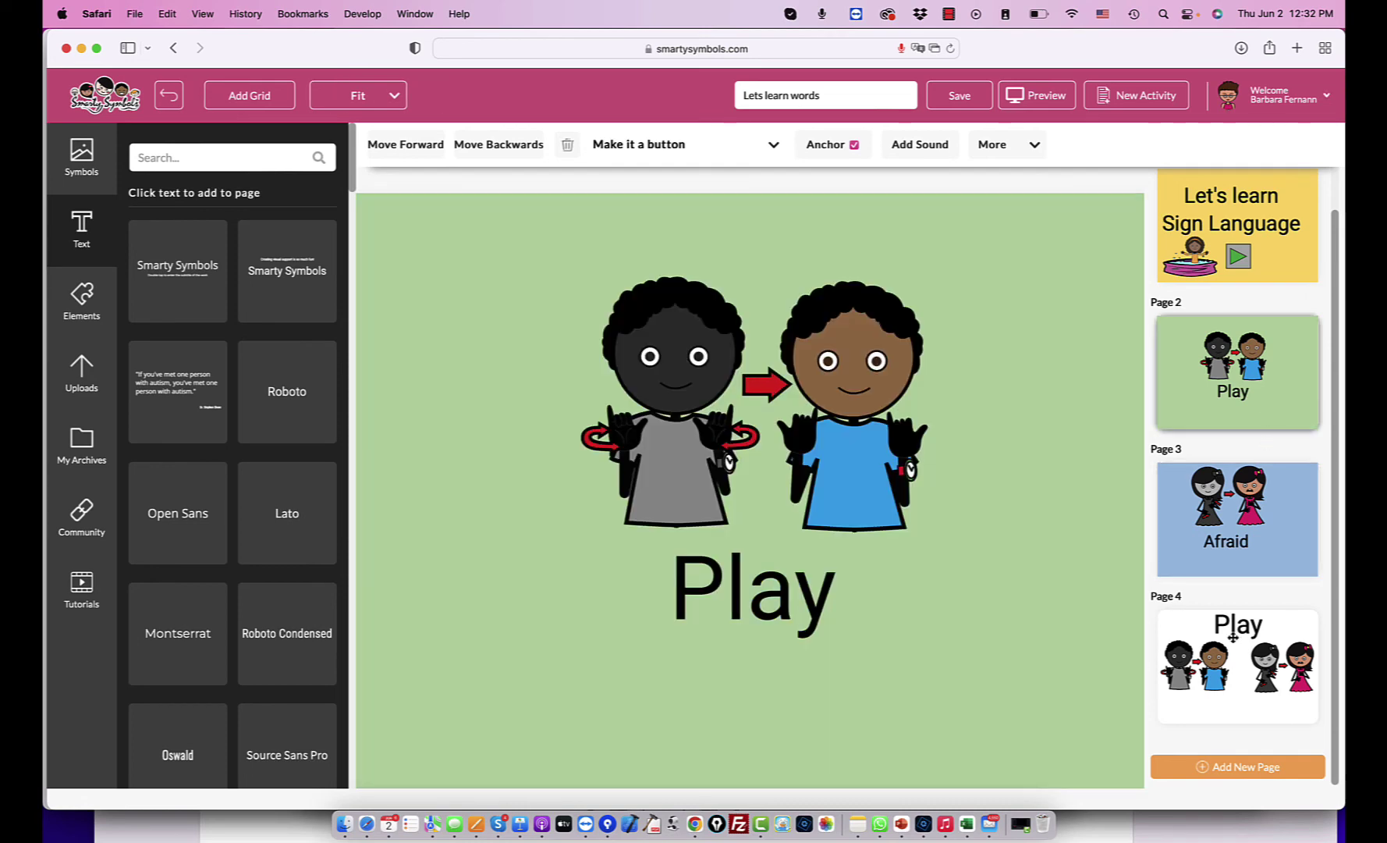
left_click(1240, 693)
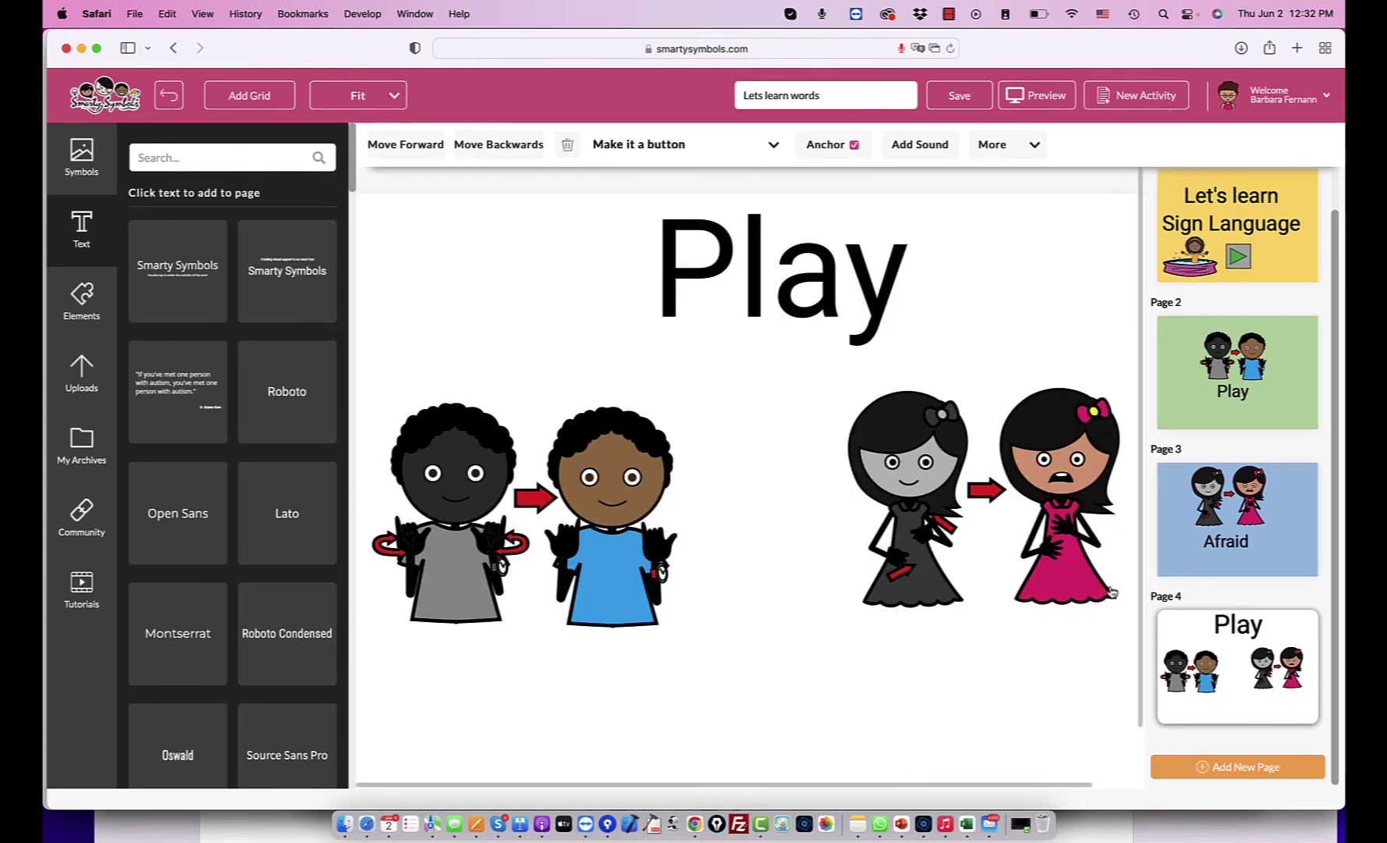
left_click(1121, 746)
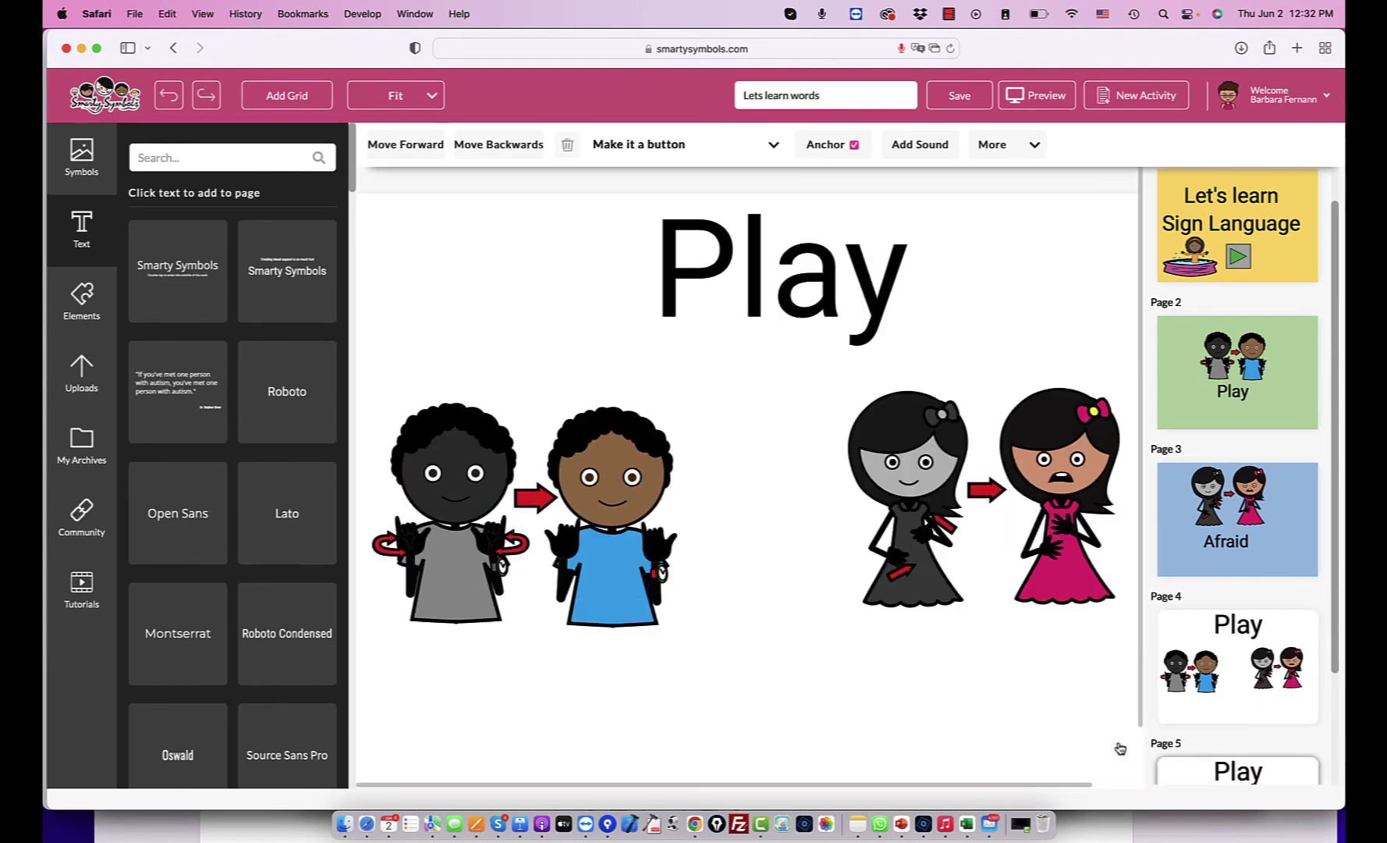
Replace the heading text on the duplicated page 5 with "Afraid".
double_click(796, 275)
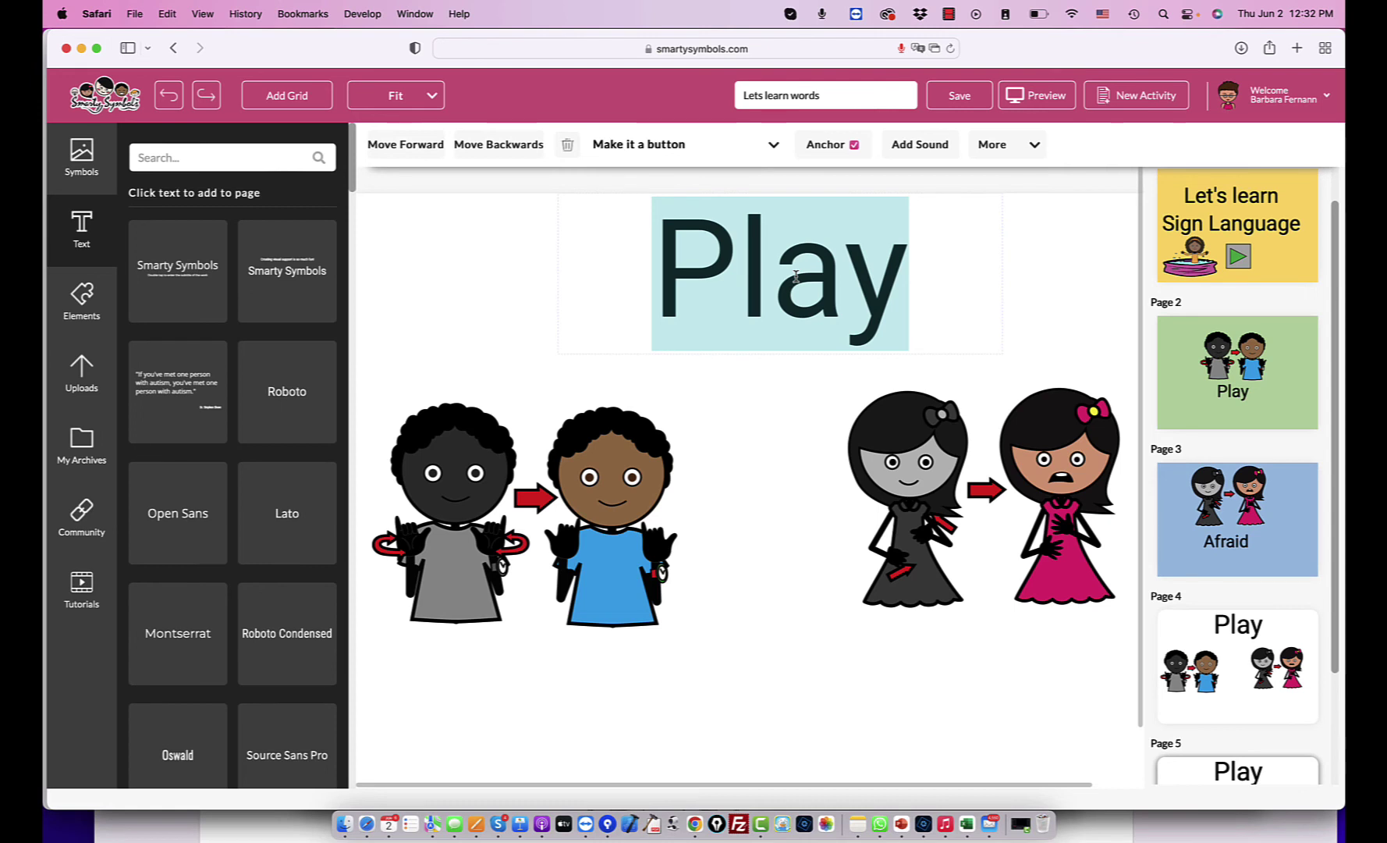
type("Find")
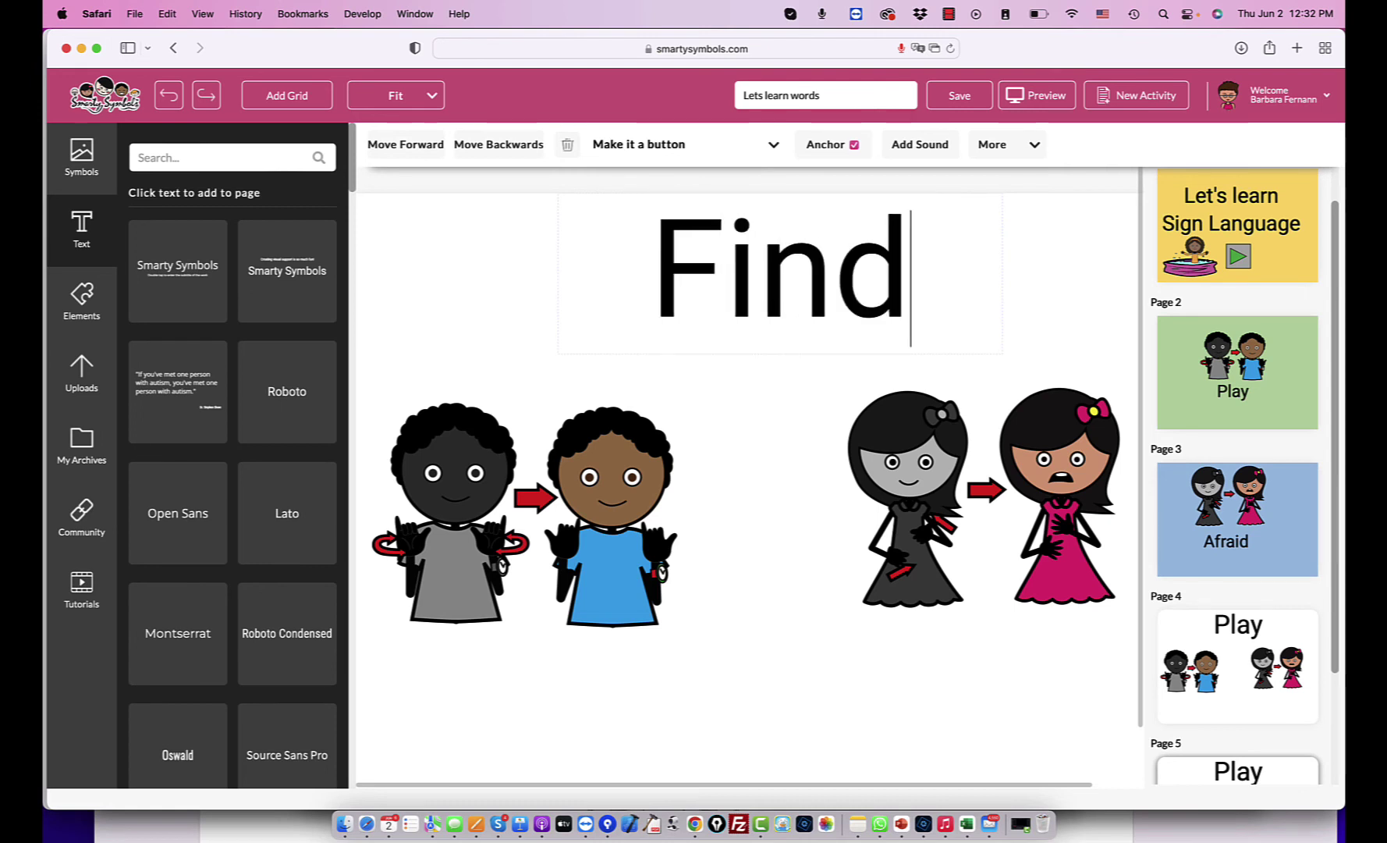
key("BackSpace")
key("BackSpace")
key("BackSpace")
key("BackSpace")
type("Afraid")
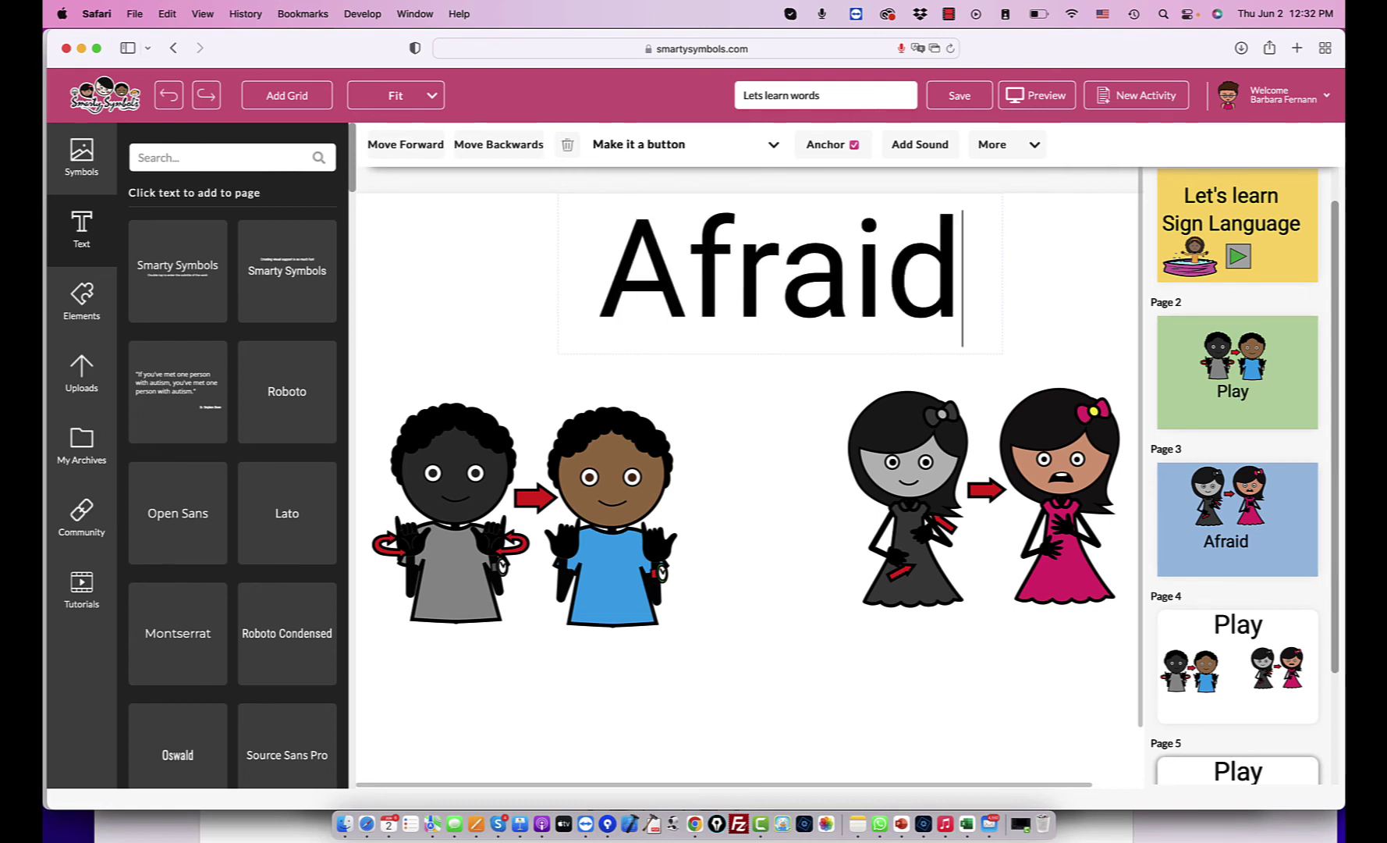
left_click(775, 442)
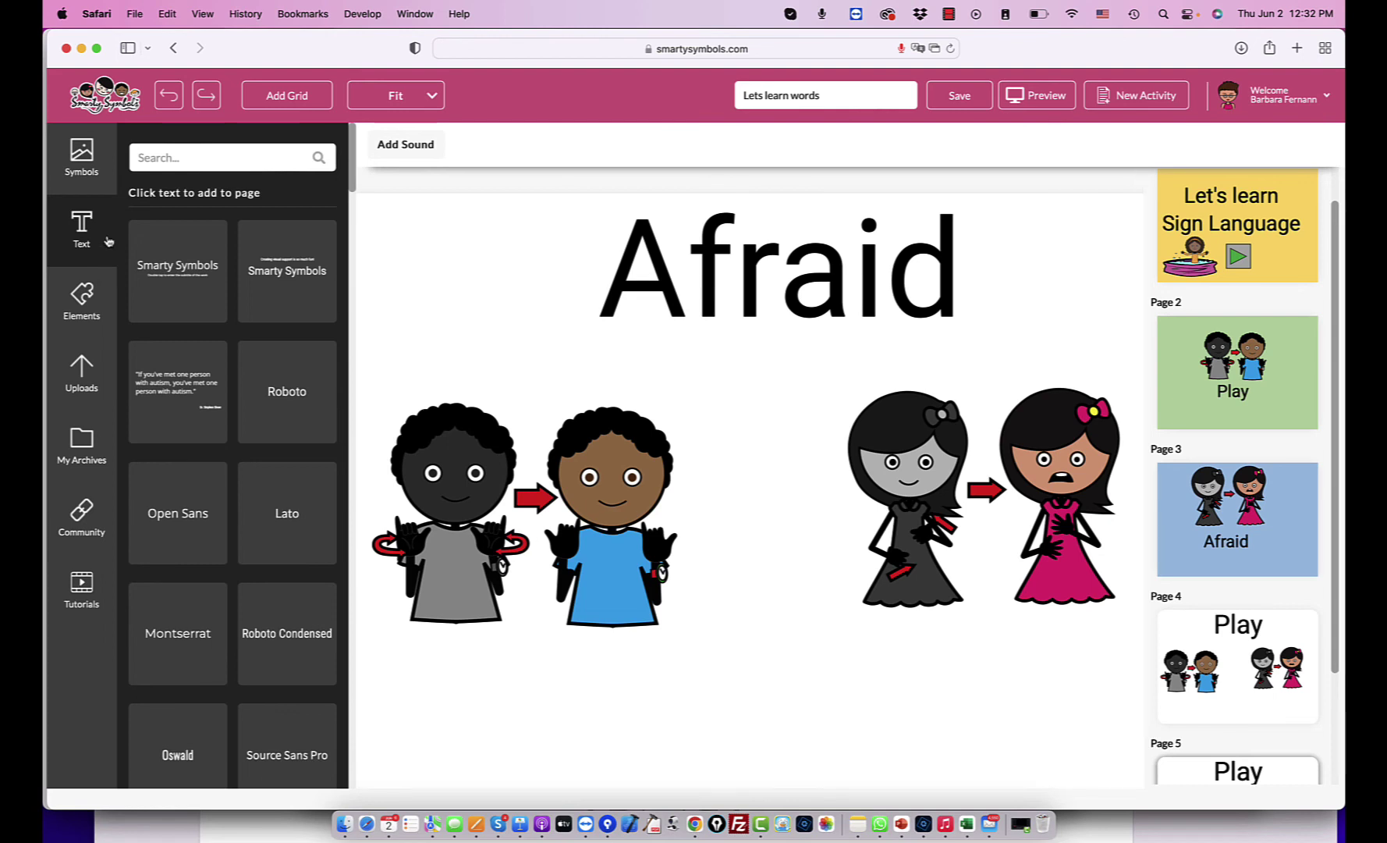
Add a rounded square outline shape to page 5 and place it as a frame around the Play symbol.
left_click(87, 328)
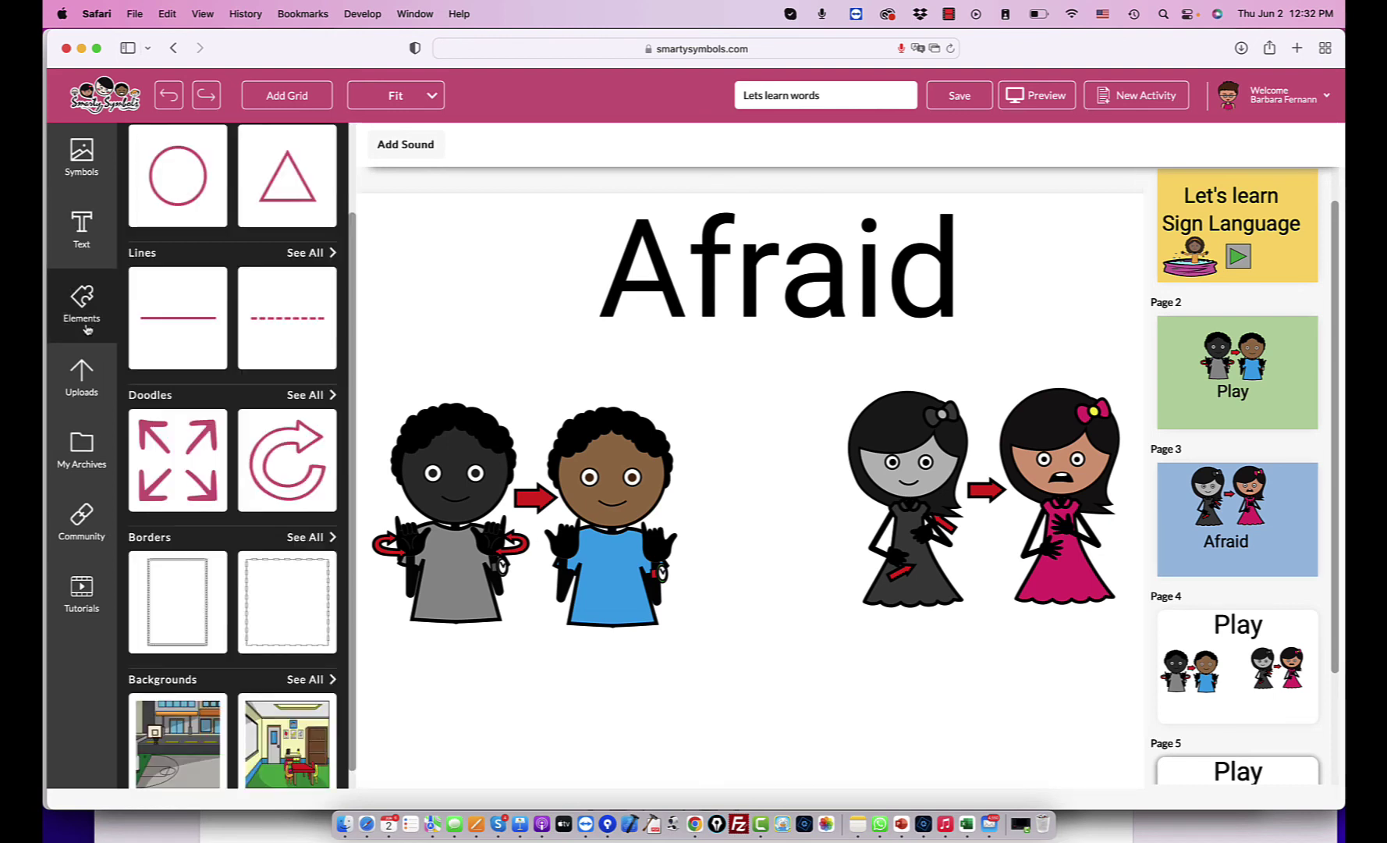
scroll(287, 205, "up", 3)
left_click(308, 218)
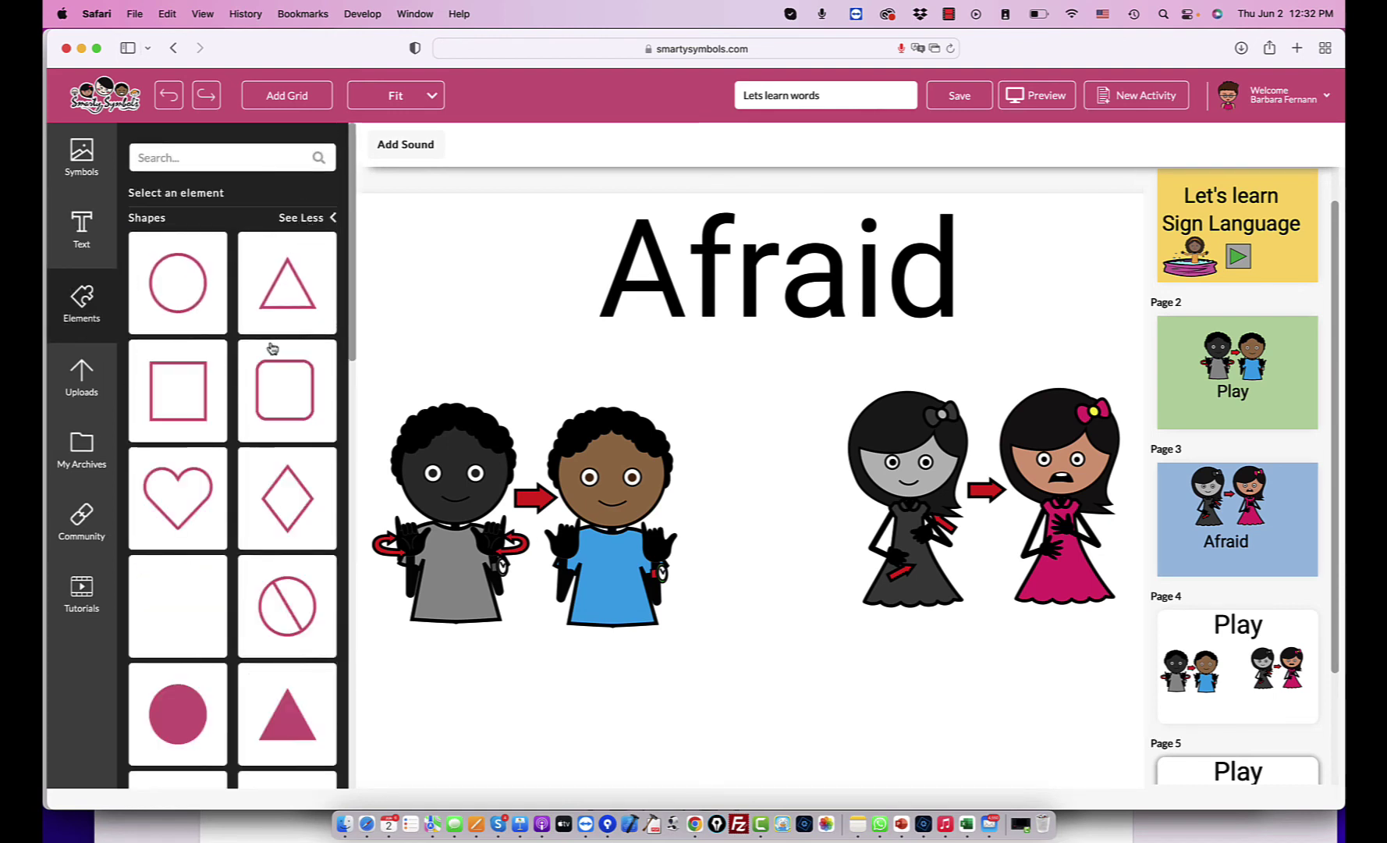
left_click(285, 390)
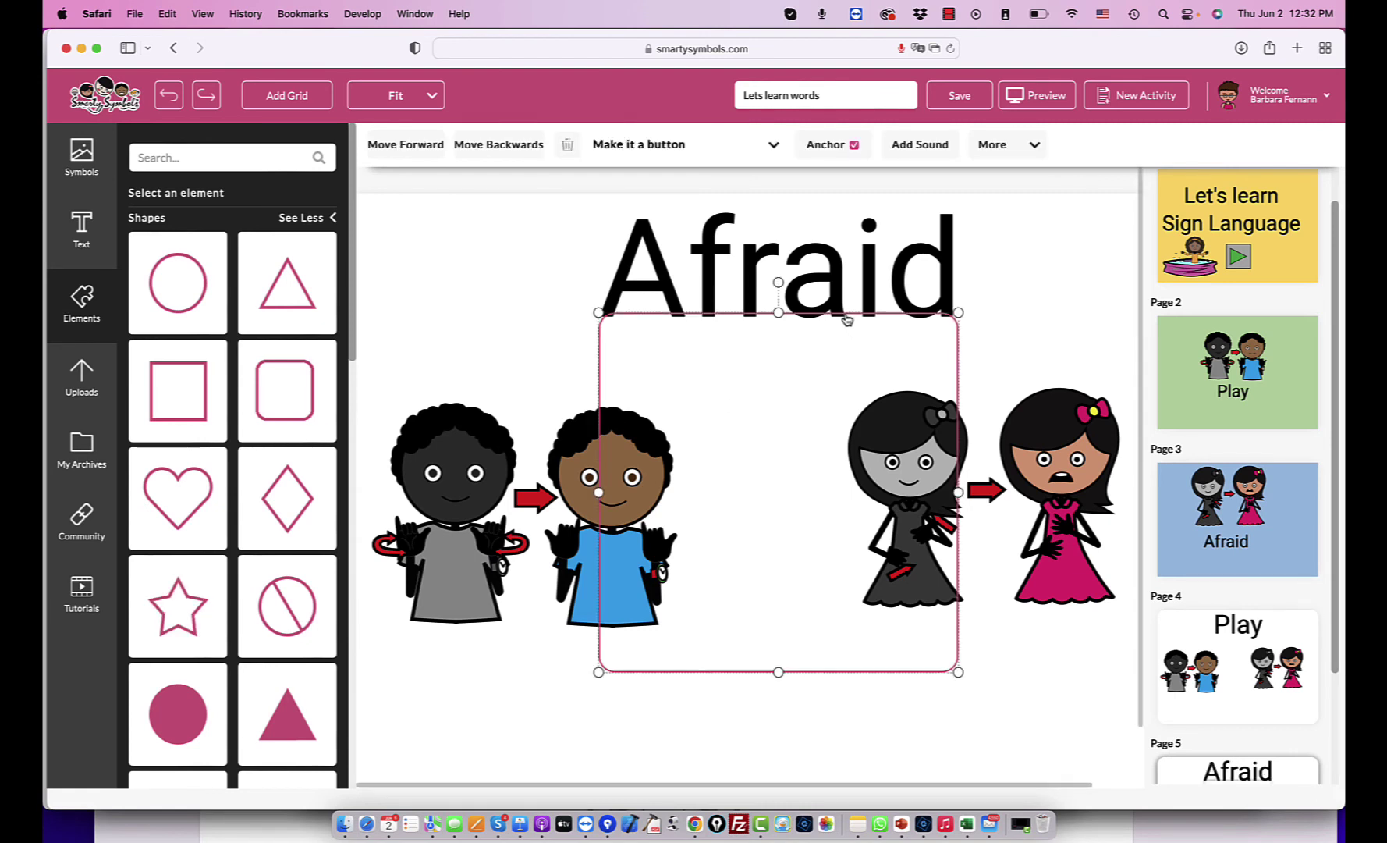
left_click_drag(845, 314, 609, 355)
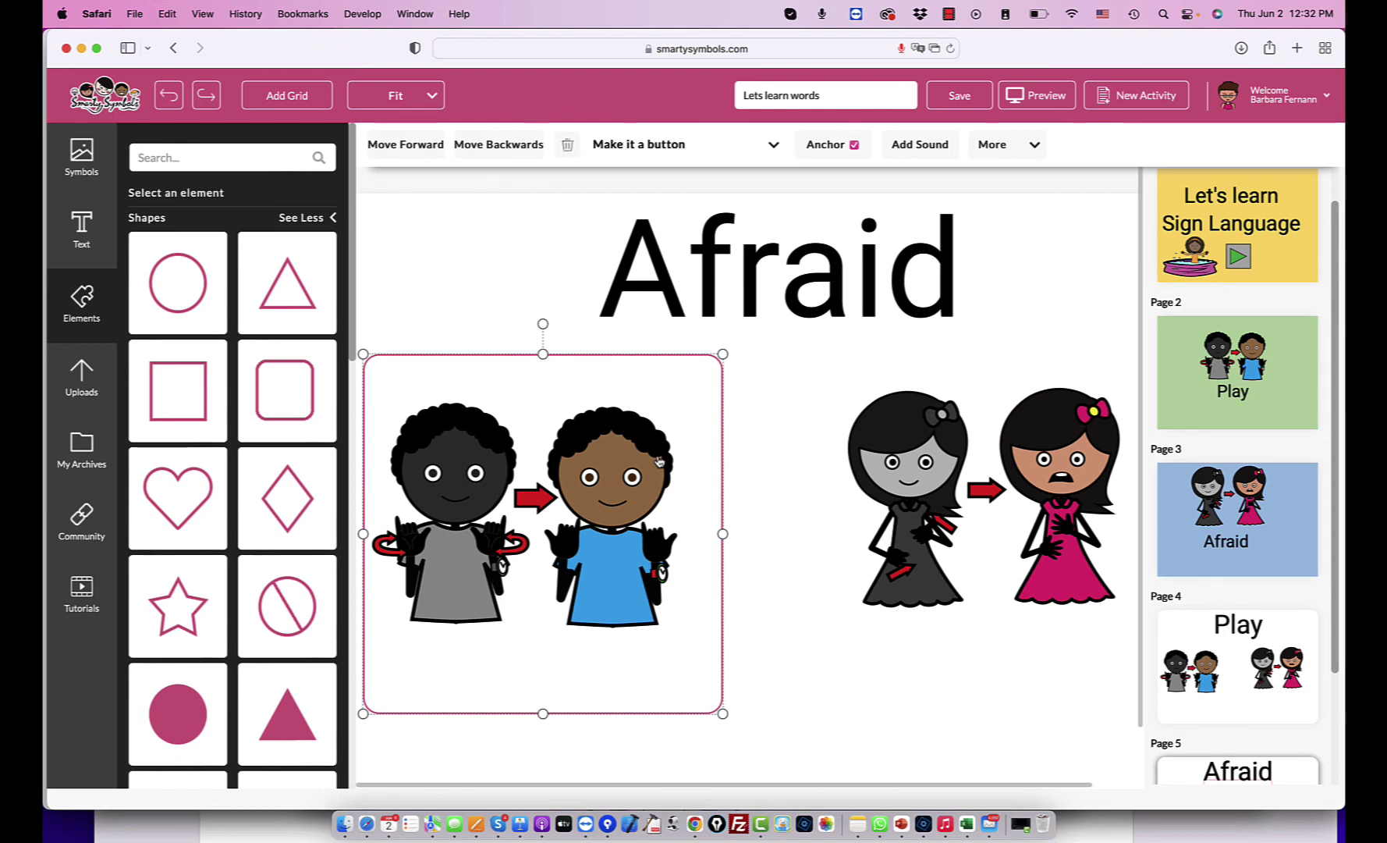
Move the Afraid symbol closer to the Play symbol and place a copy of the rounded frame around it.
left_click_drag(659, 461, 946, 541)
left_click(1111, 459)
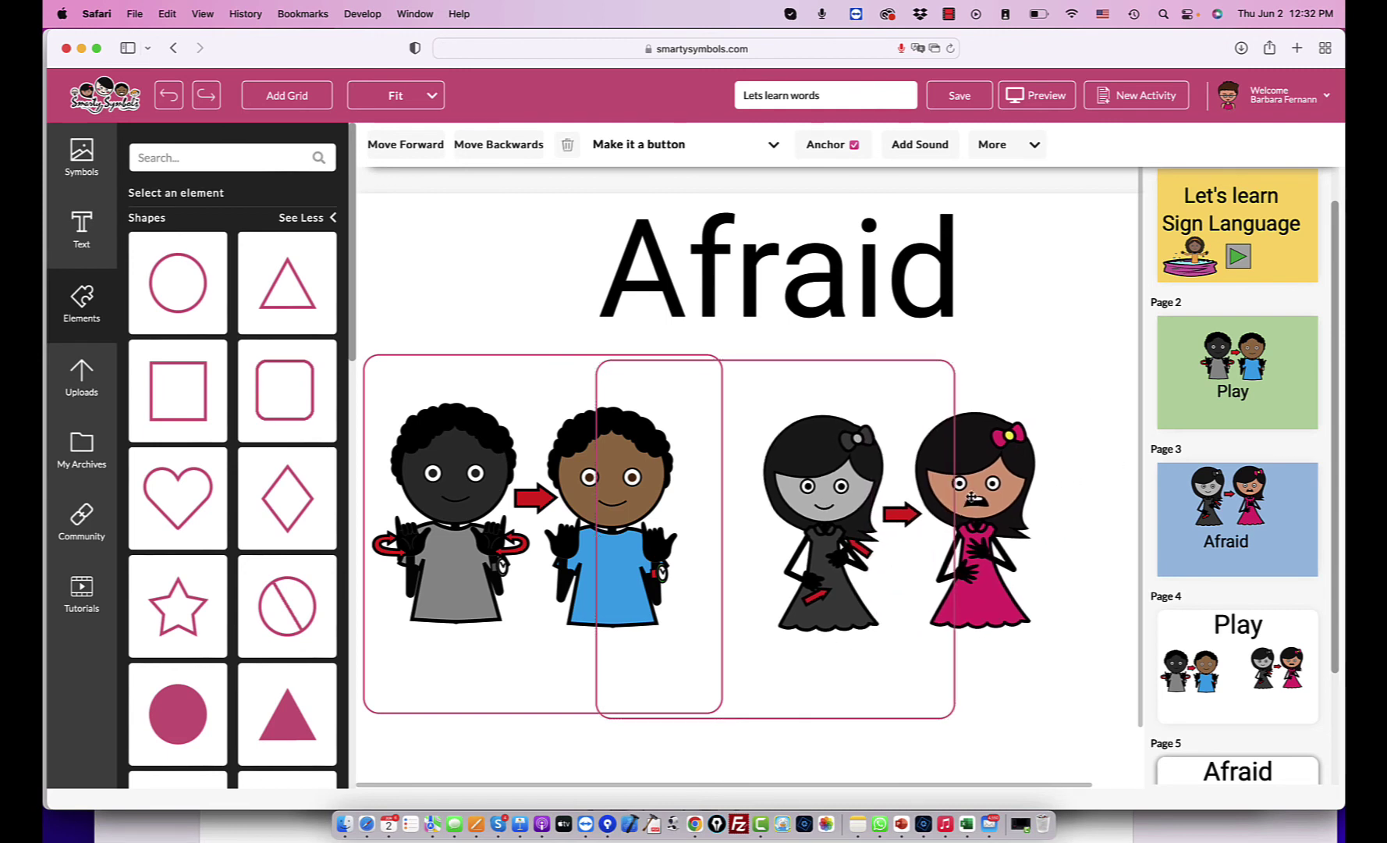
left_click_drag(935, 363, 1082, 354)
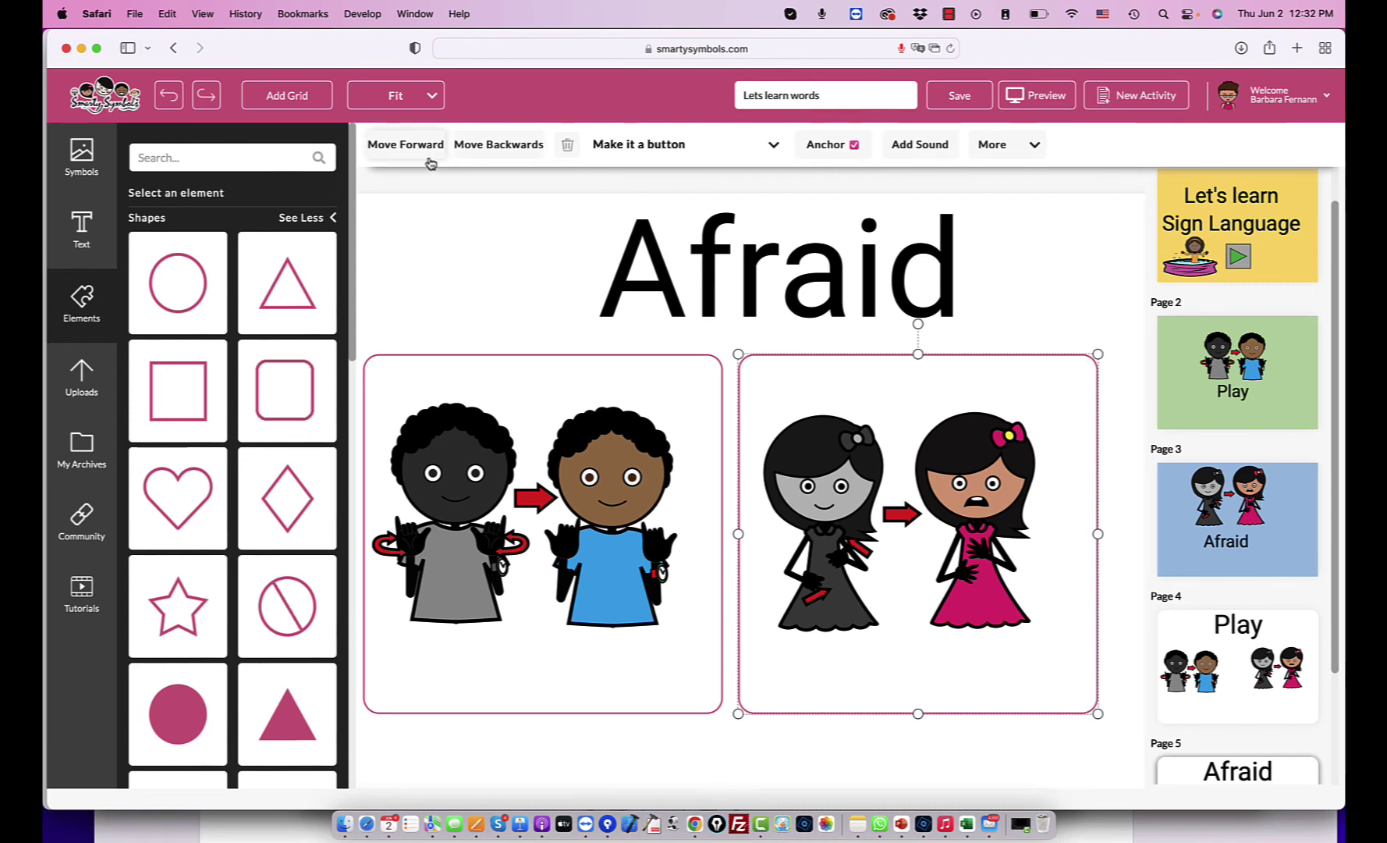
Send the first rounded frame behind the Play symbol and centre the symbol inside it.
left_click(558, 352)
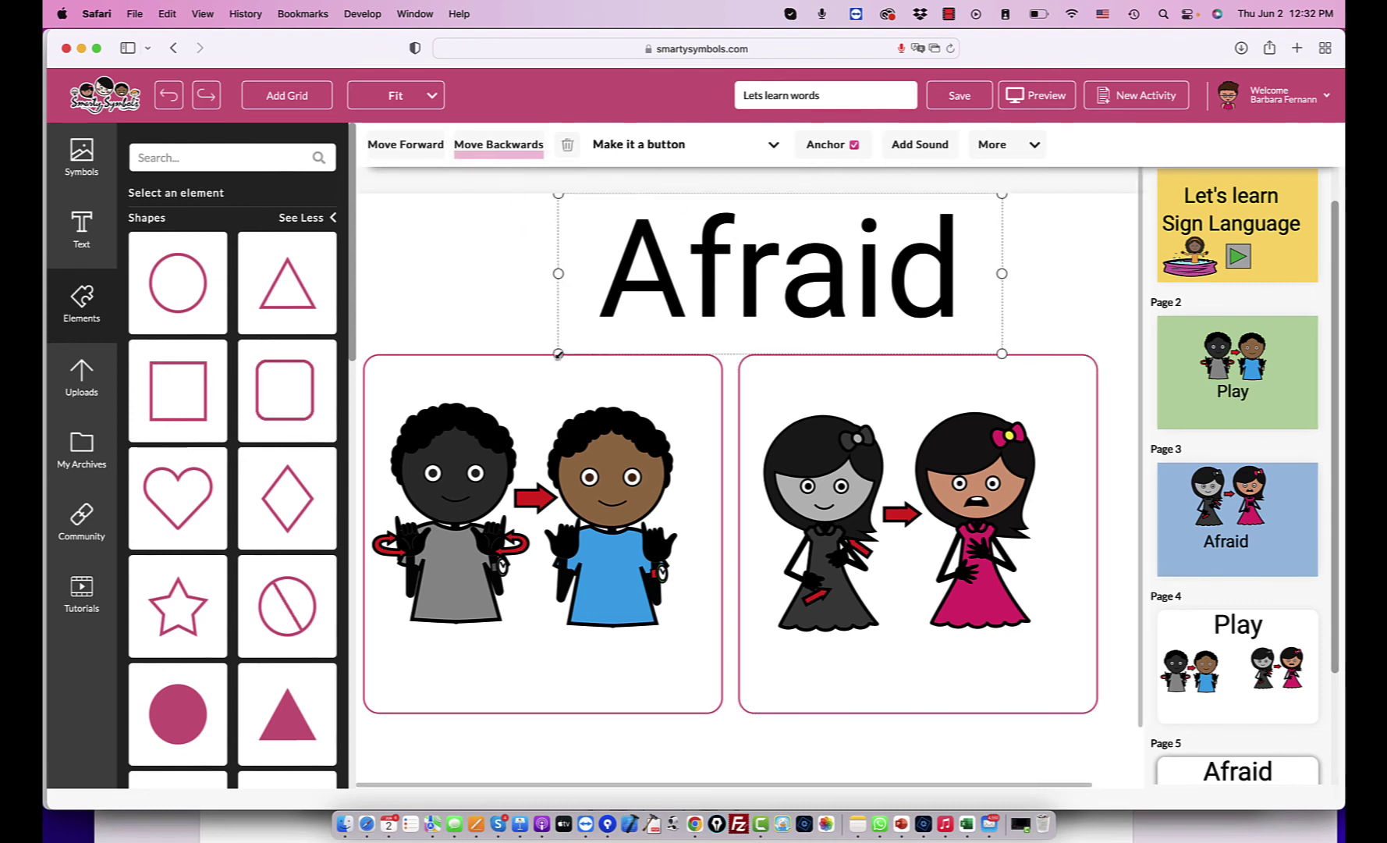
left_click(512, 361)
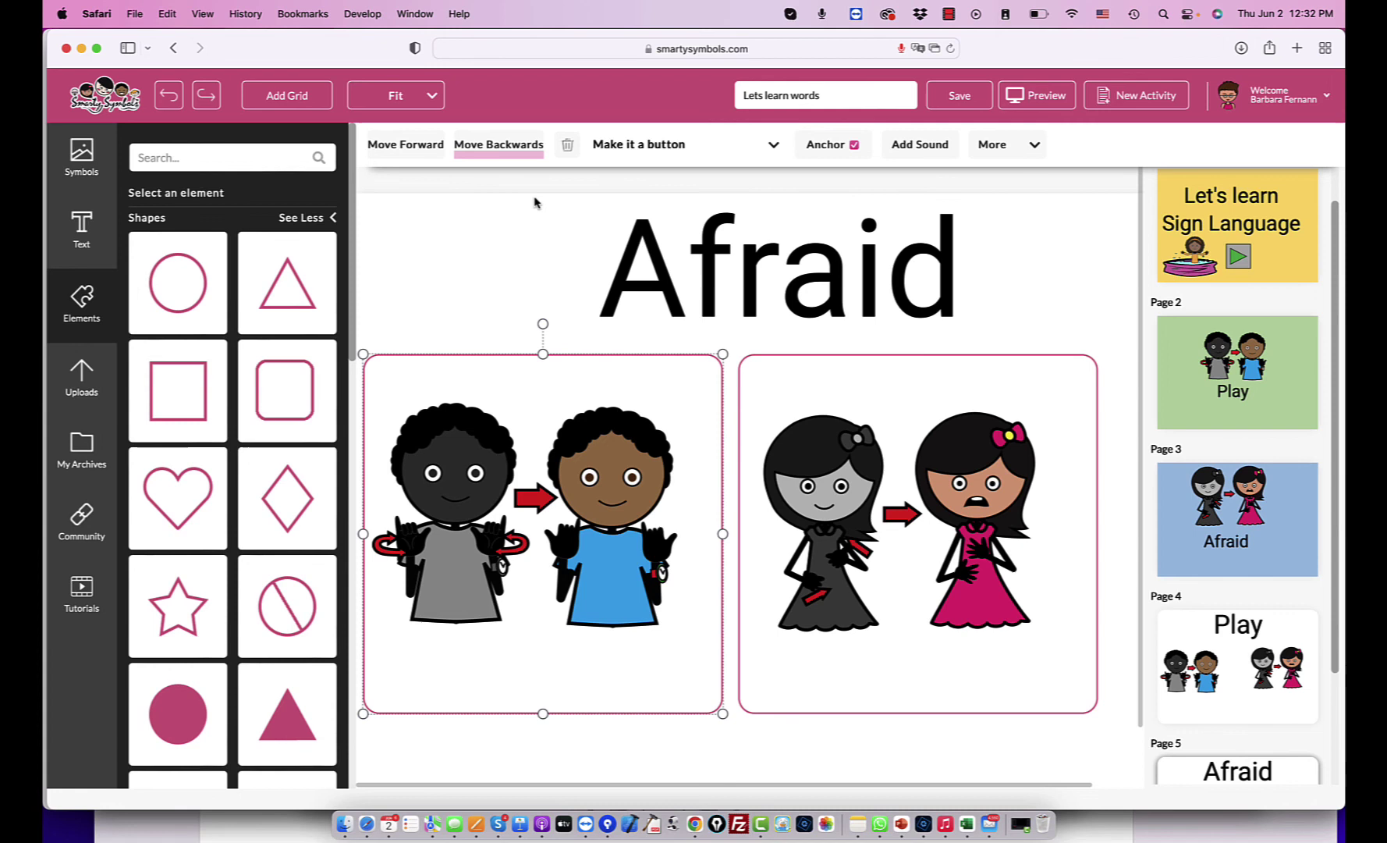
left_click(484, 144)
left_click(487, 261)
left_click(490, 524)
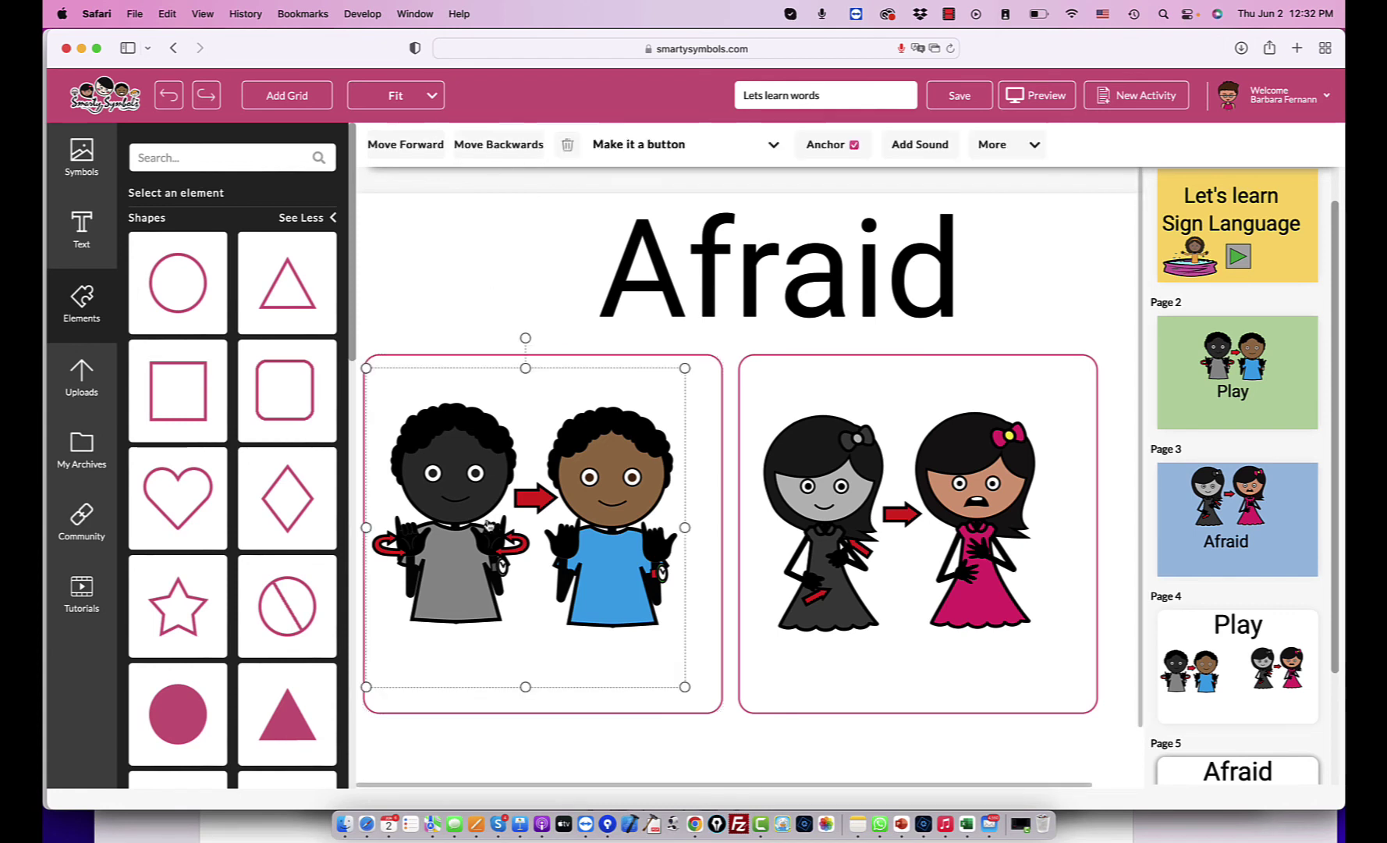
left_click_drag(490, 525, 513, 528)
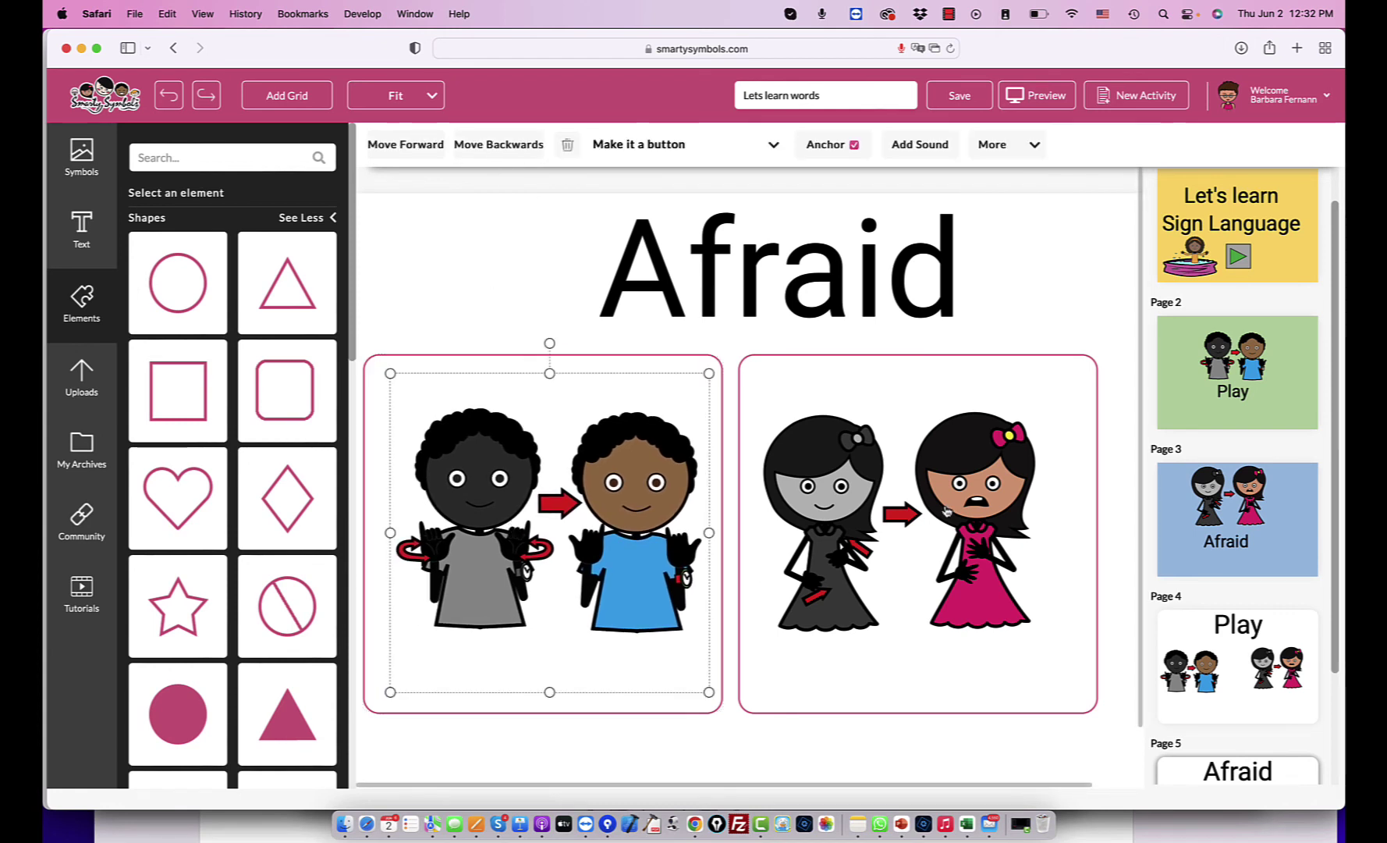
Shift the second frame toward the page's right edge, send it behind the Afraid symbol and centre the symbol inside it.
left_click(411, 100)
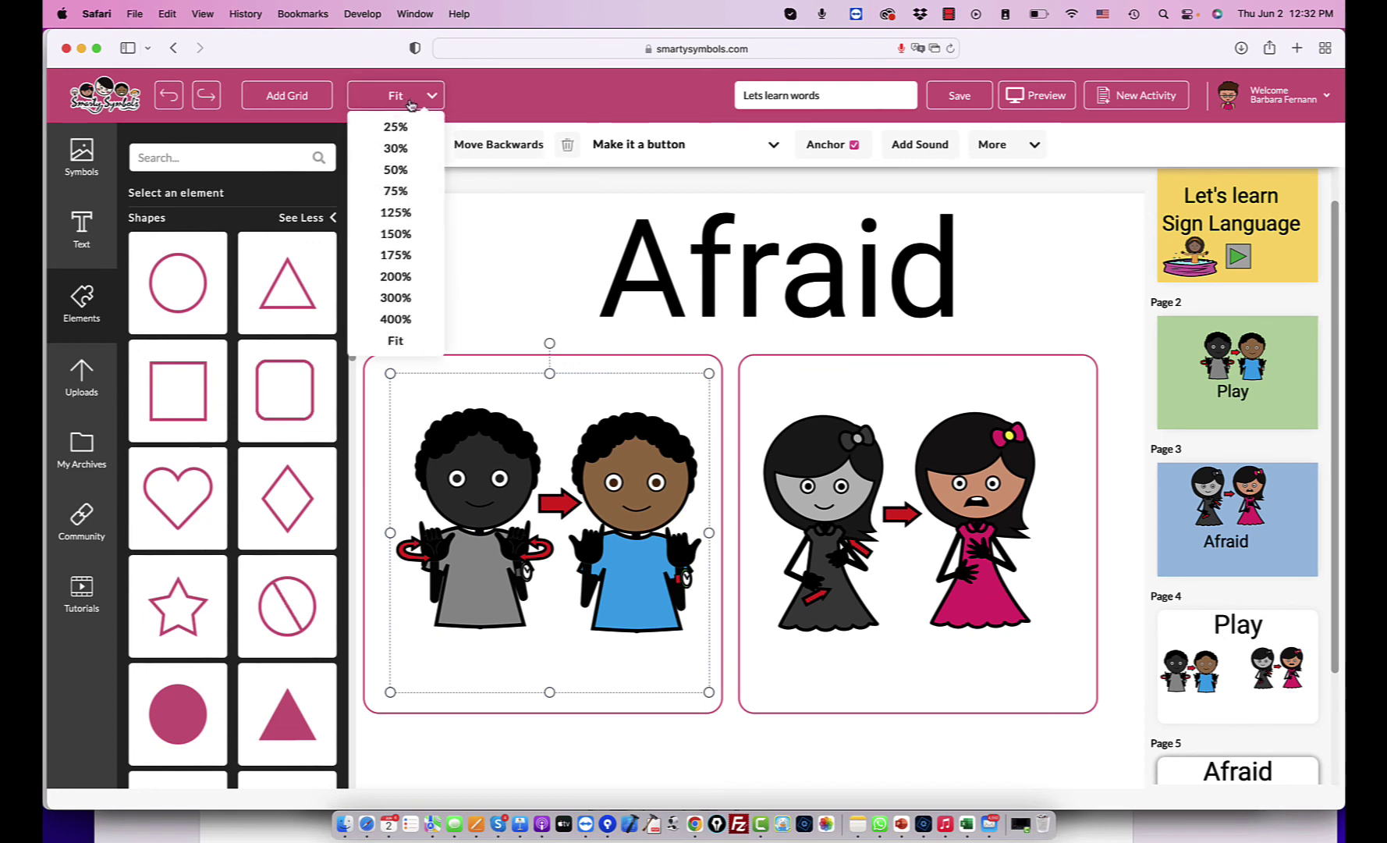
left_click(416, 170)
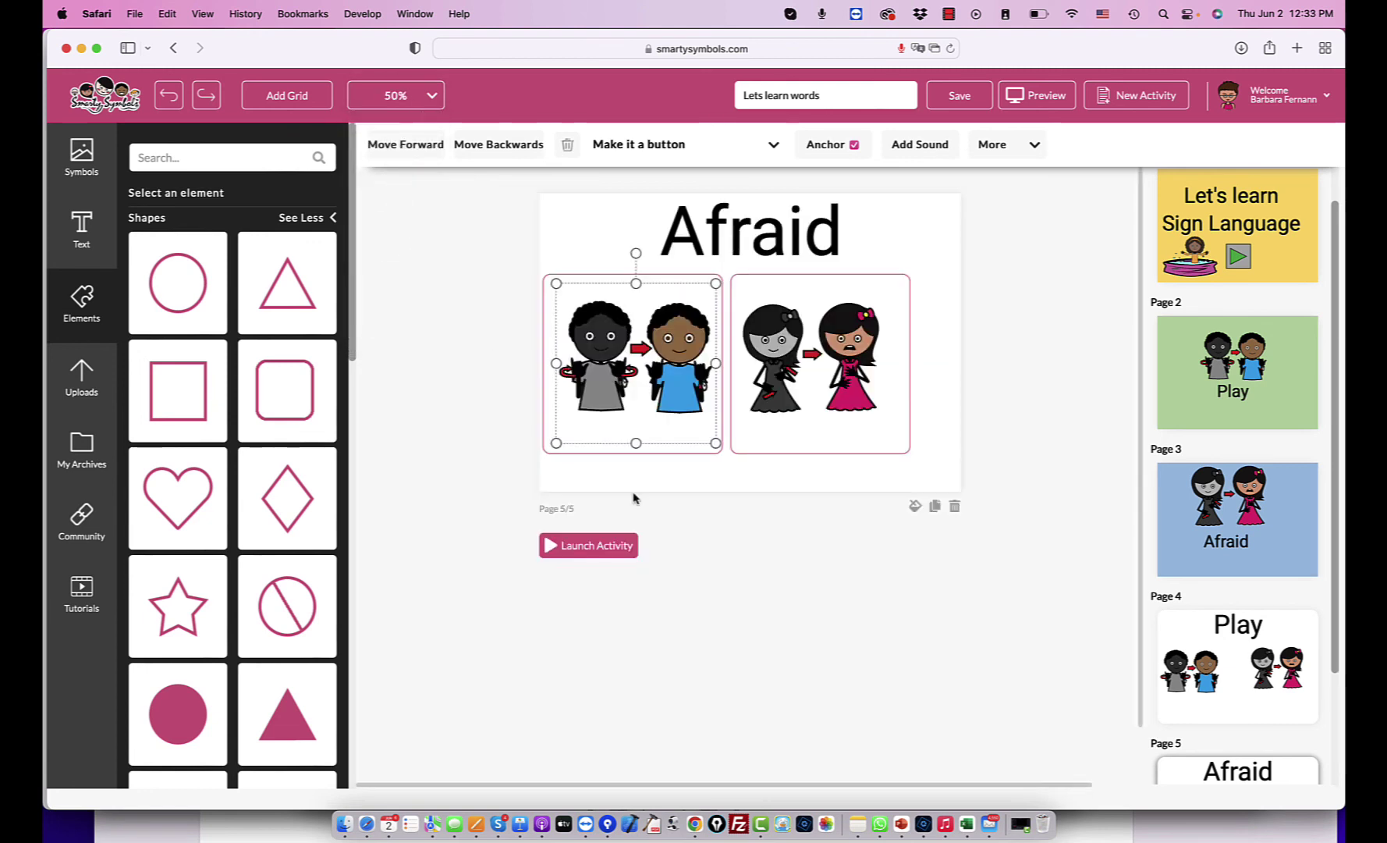
left_click_drag(867, 455, 897, 455)
left_click_drag(856, 347, 867, 349)
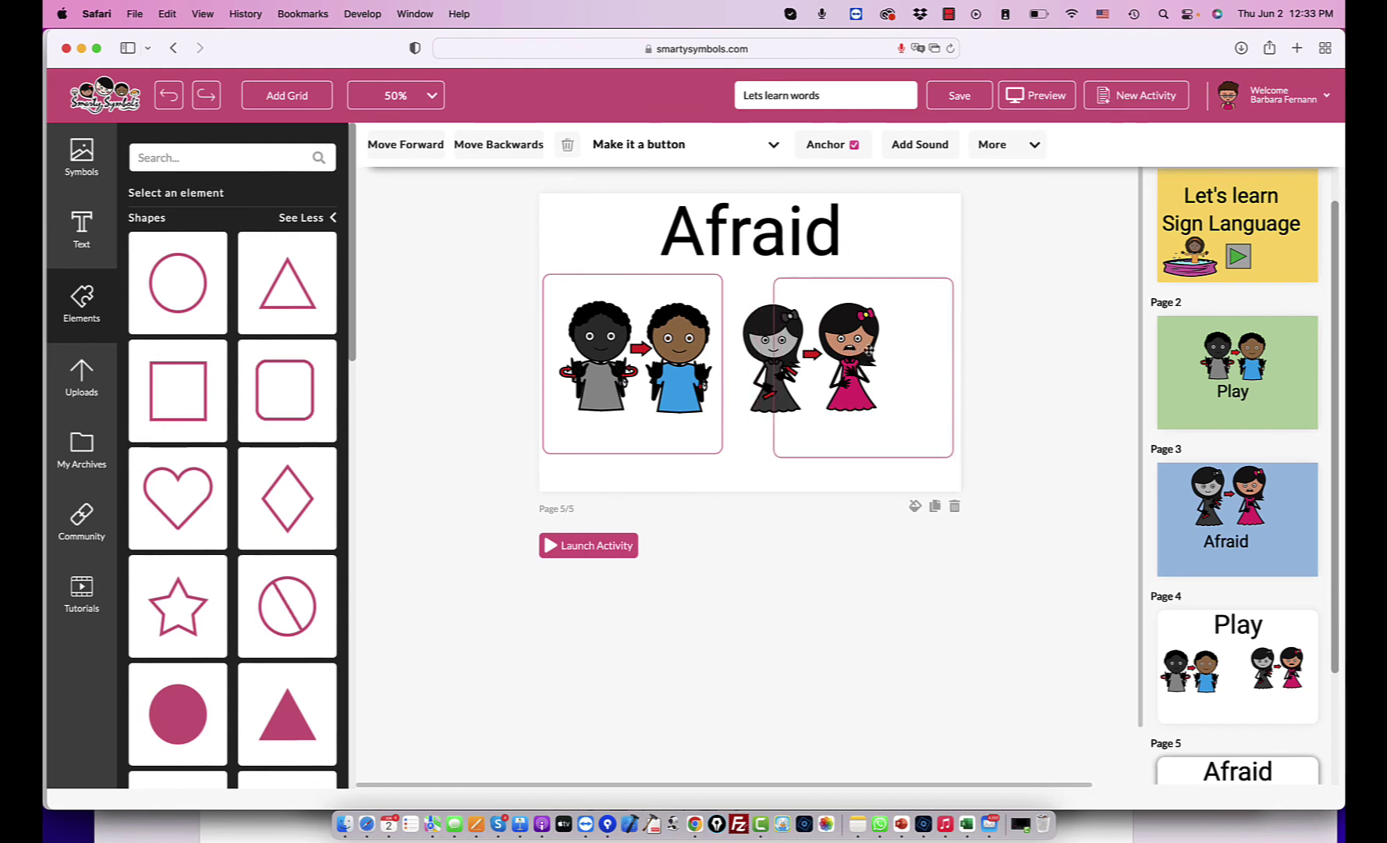
left_click(491, 147)
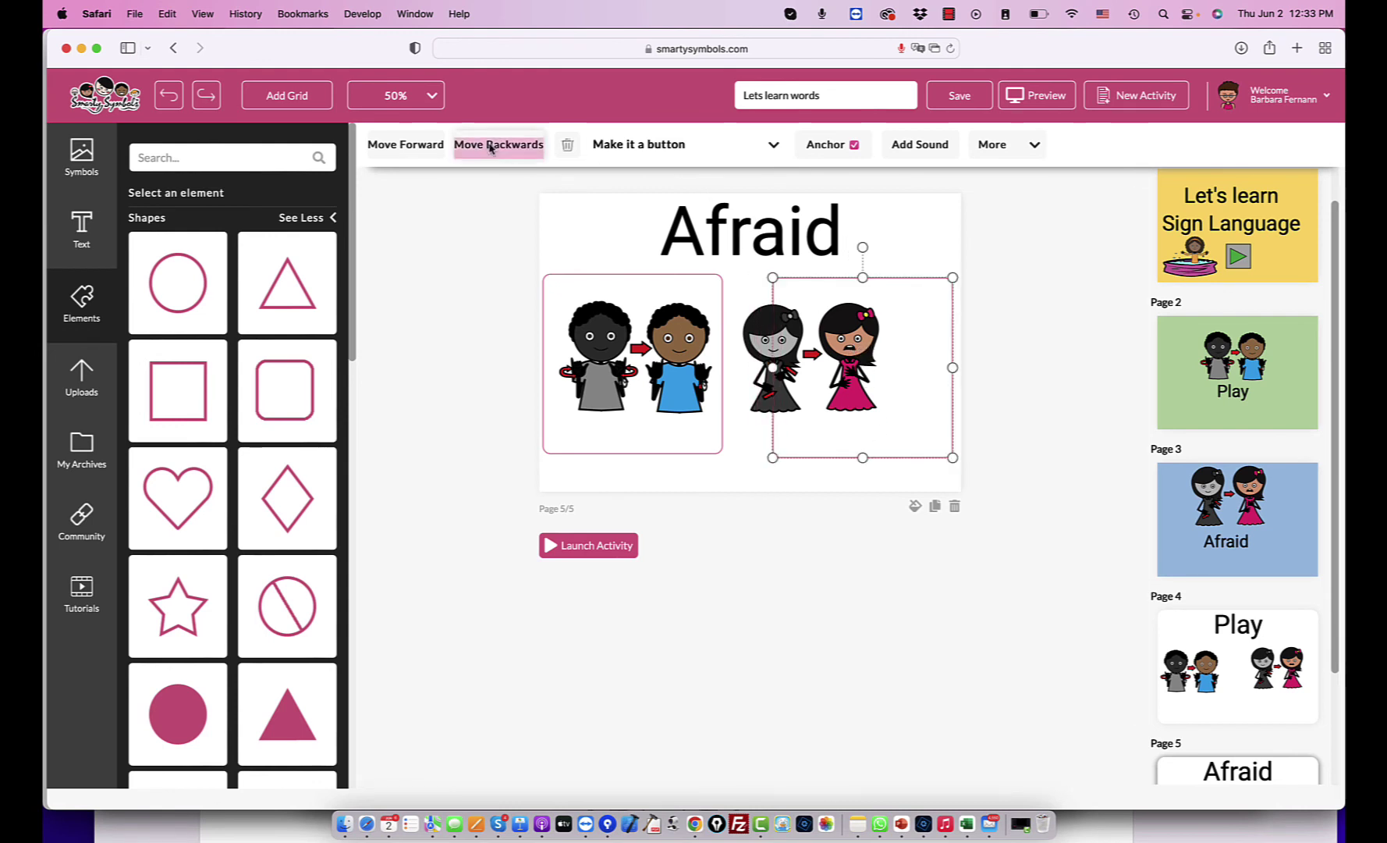
left_click(854, 337)
left_click_drag(856, 341, 909, 345)
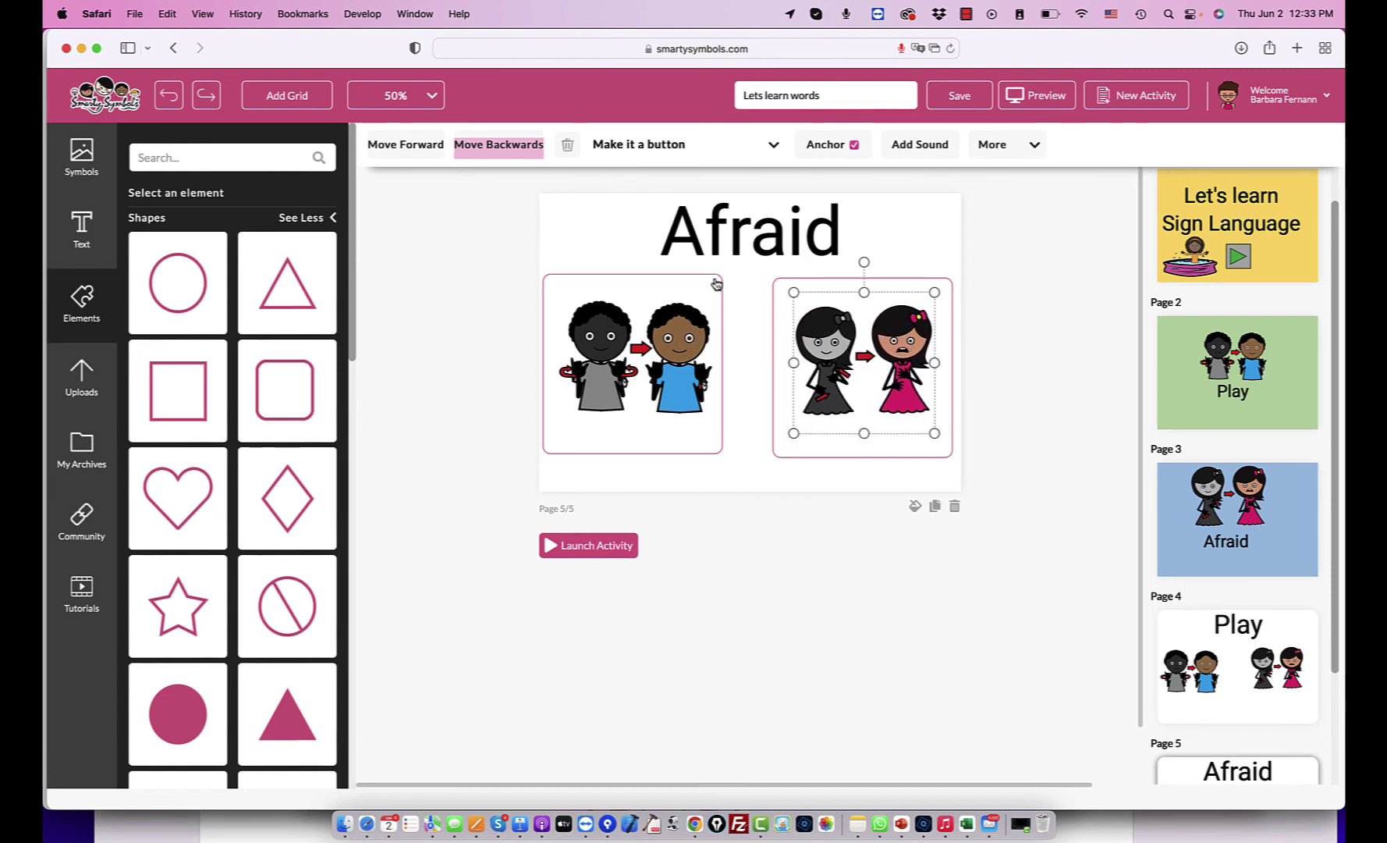
Shift the framed Play symbol closer to the Afraid frame and nudge the Afraid heading to centre it above both frames.
left_click(696, 327)
left_click_drag(688, 323, 715, 325)
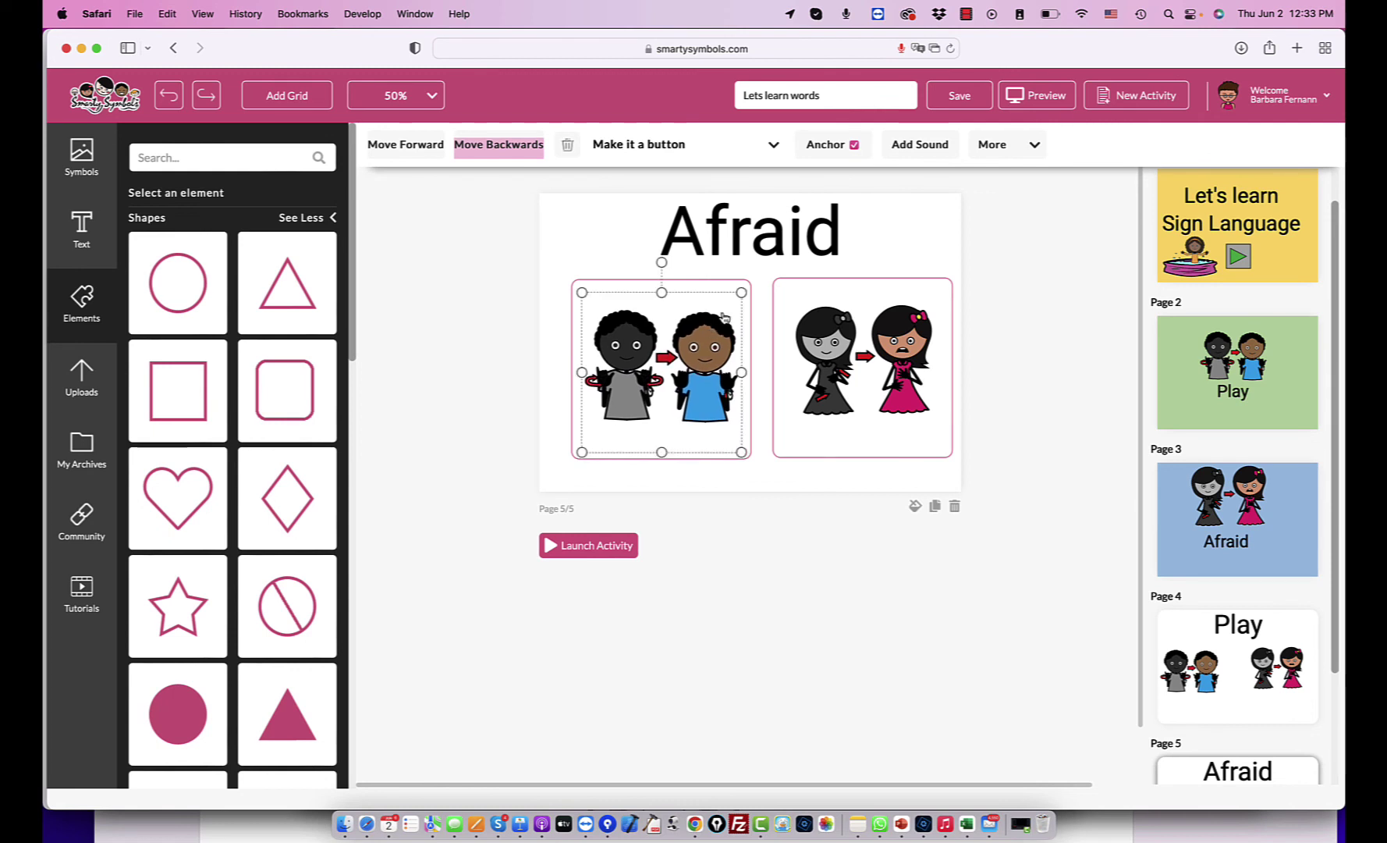
left_click(788, 248)
left_click_drag(788, 248, 779, 256)
left_click(814, 476)
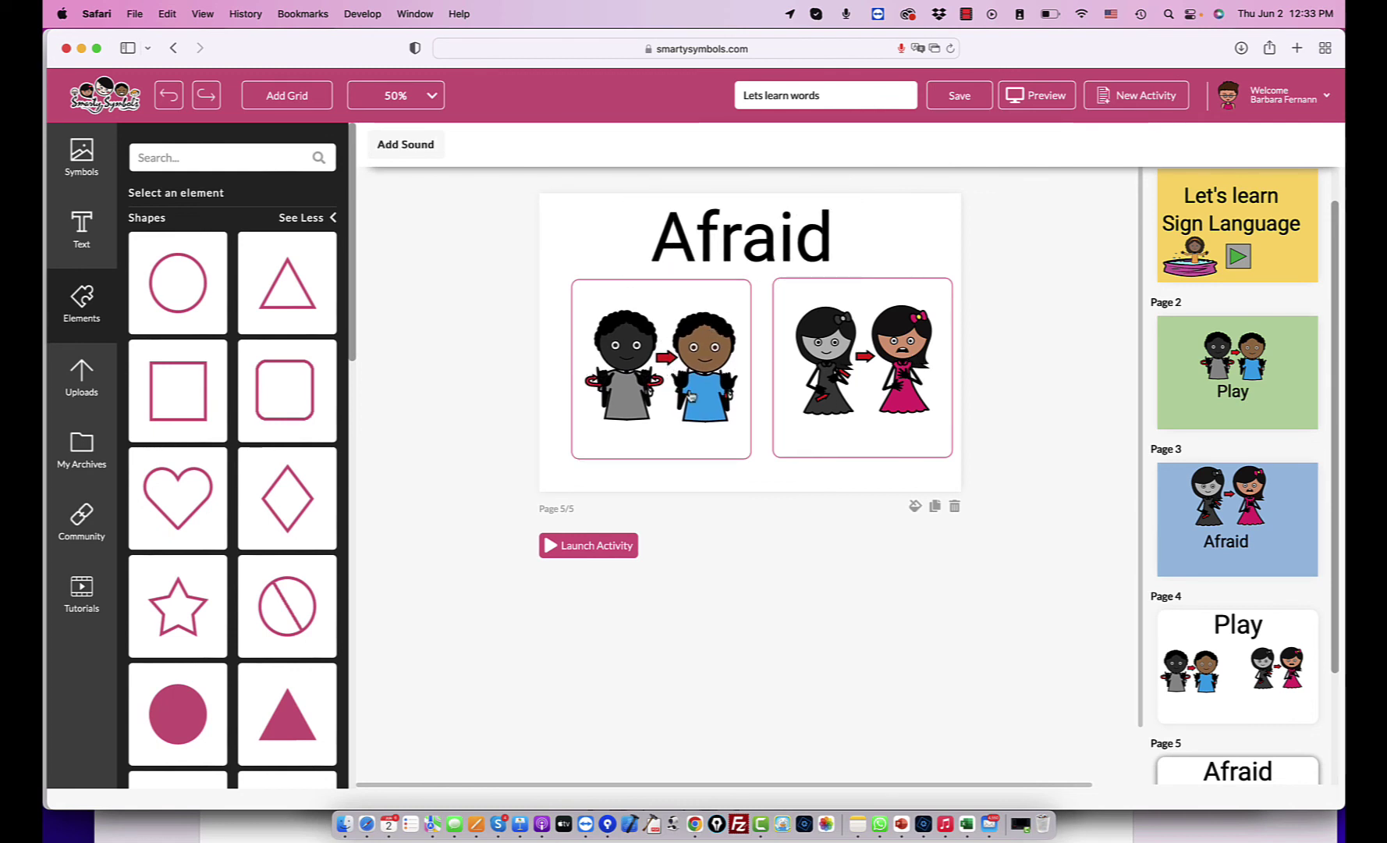
Compare the question pages 4 and 5, and save the activity with its current title and categories.
scroll(1192, 589, "down", 4)
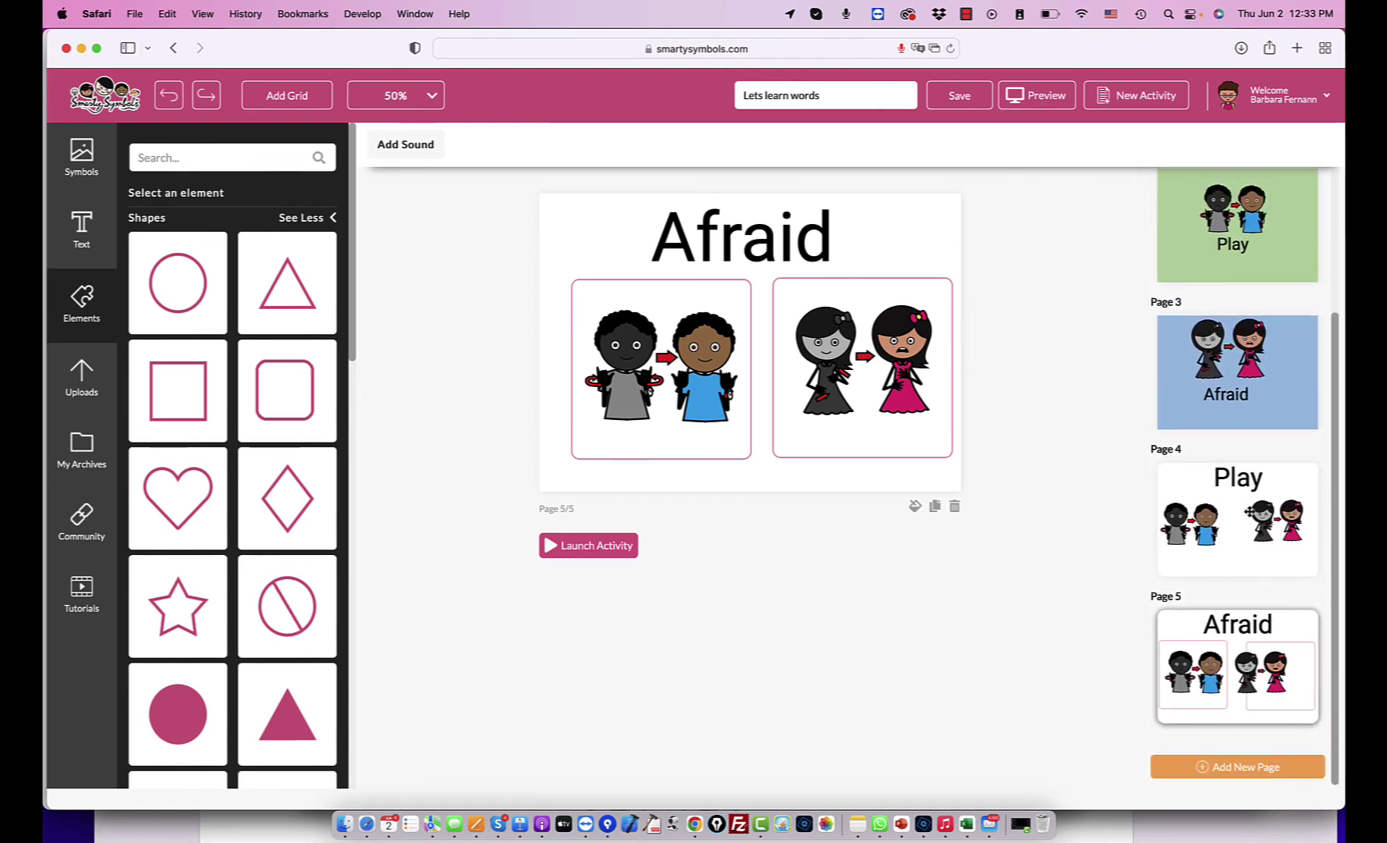
left_click(1239, 515)
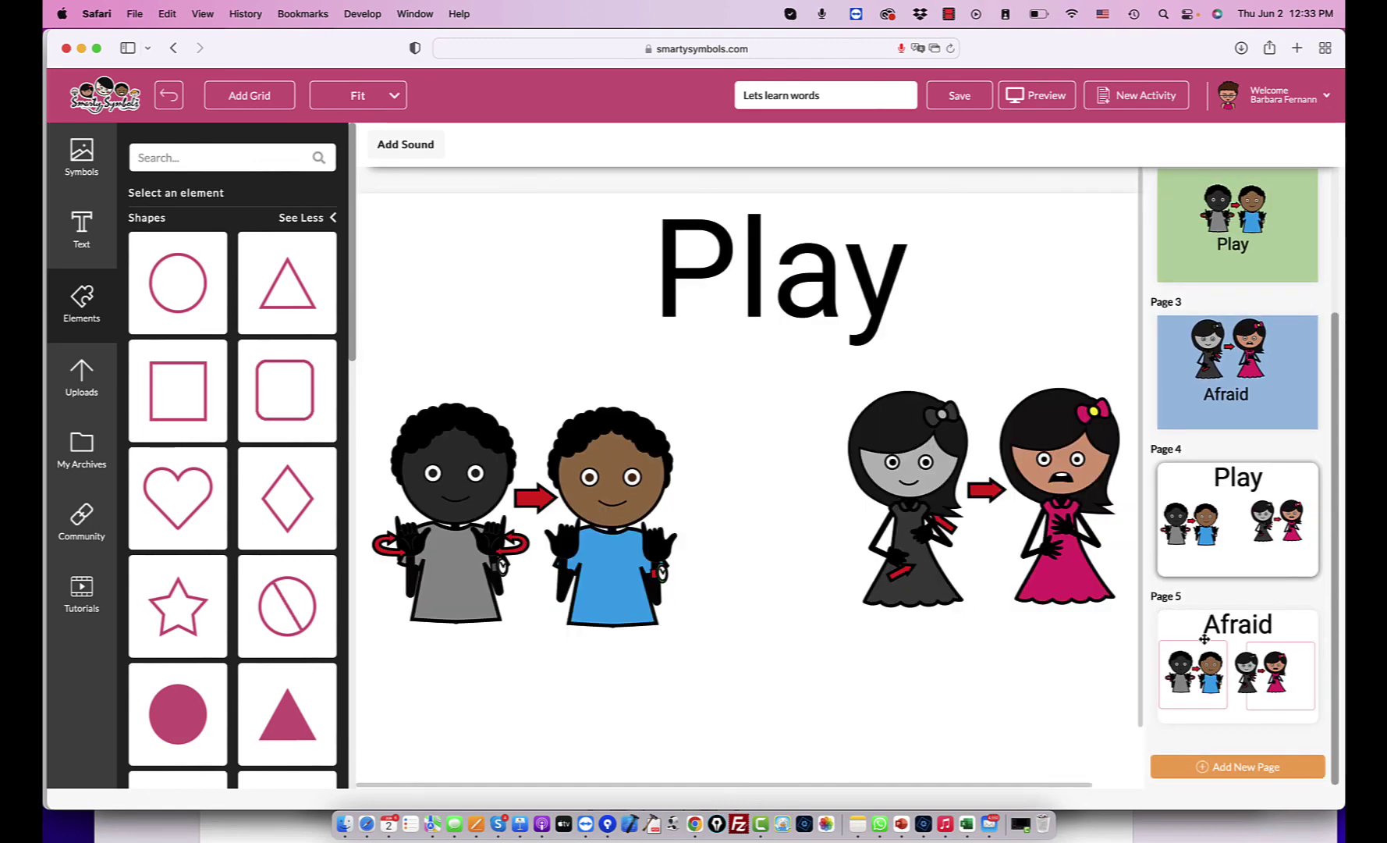
left_click(1238, 676)
scroll(901, 625, "down", 2)
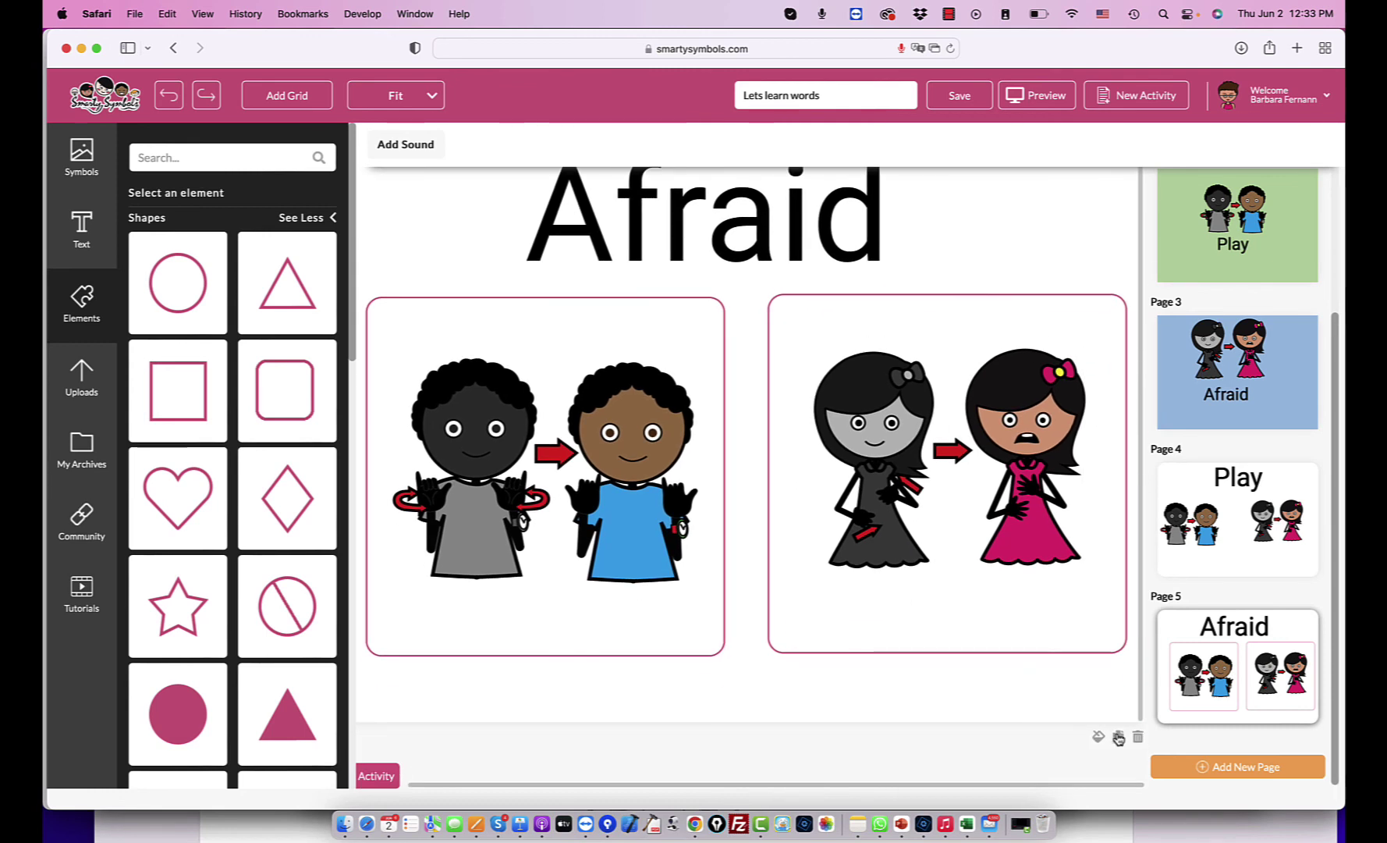
left_click(724, 263)
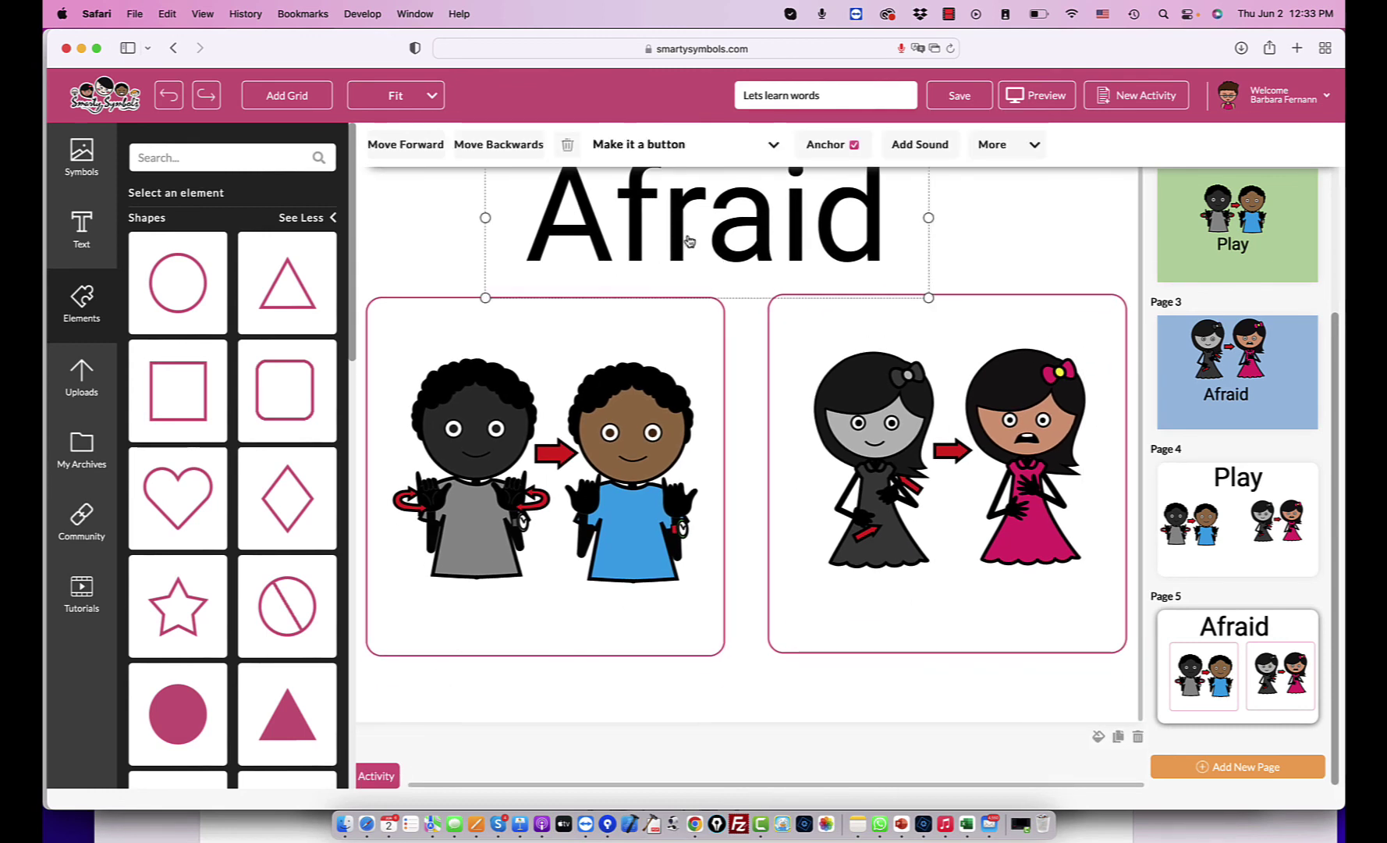
left_click(968, 107)
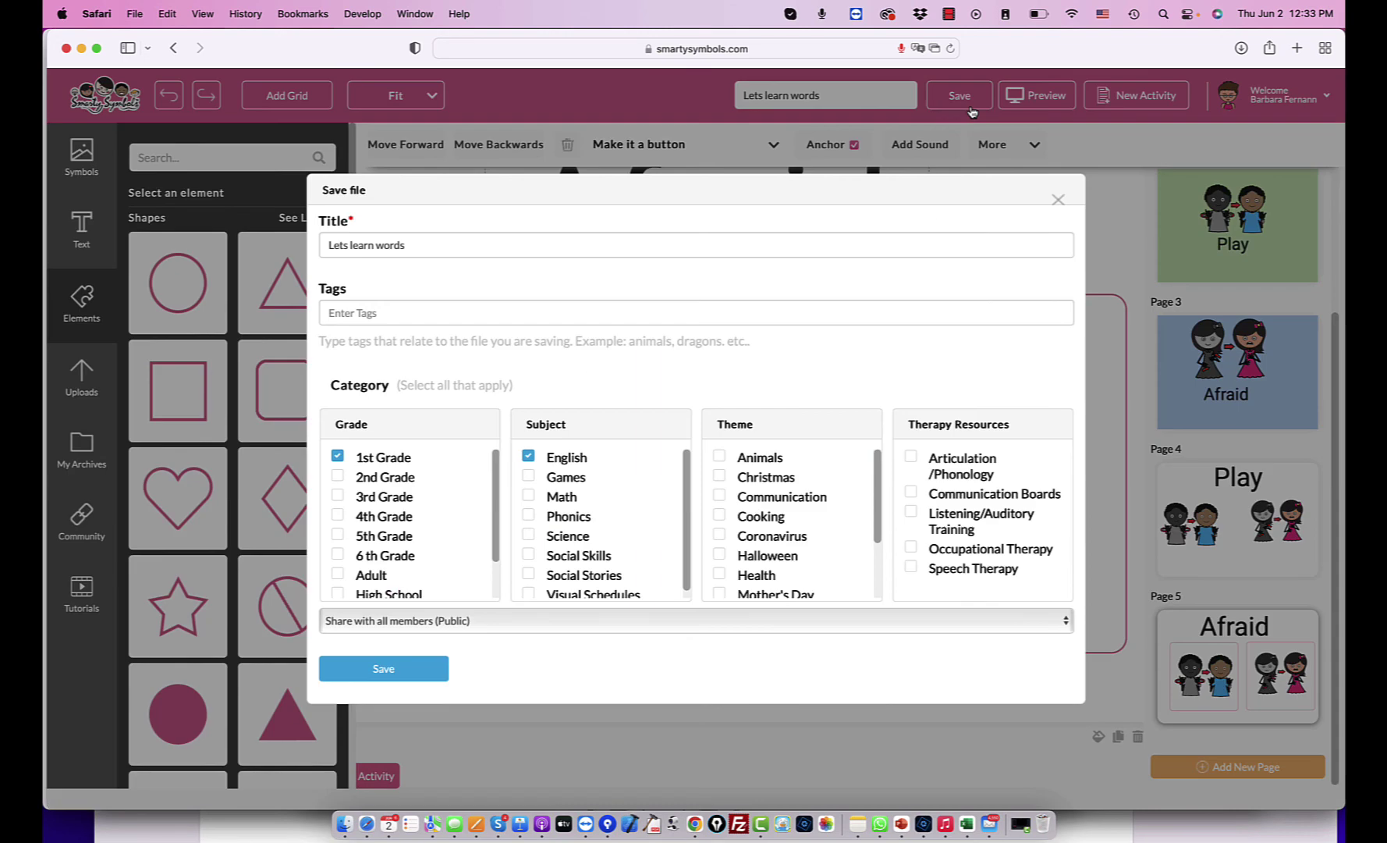
left_click(412, 671)
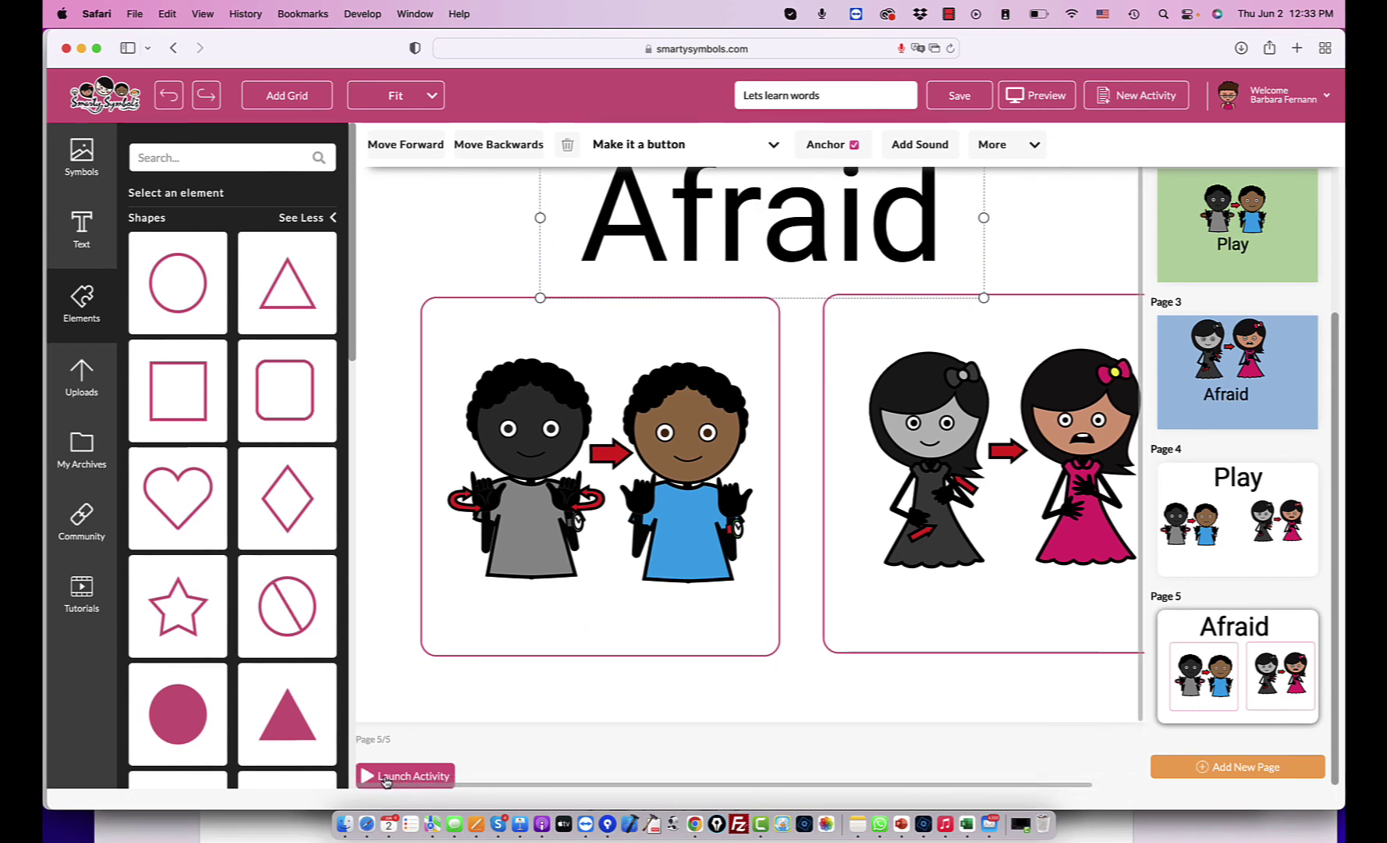
Launch the activity and go through its pages from the title to the Afraid question page.
left_click(398, 777)
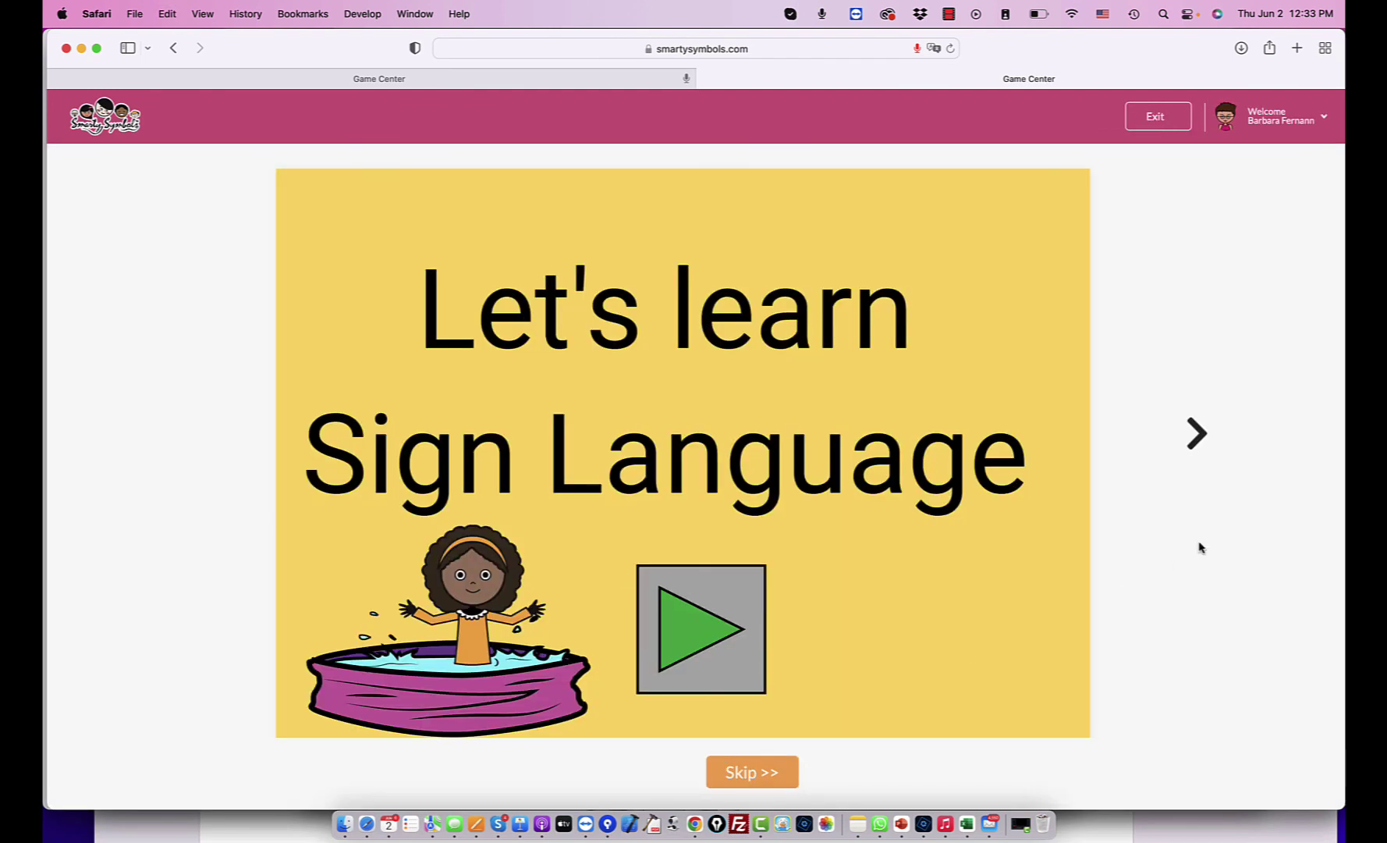
left_click(1199, 439)
left_click(1198, 434)
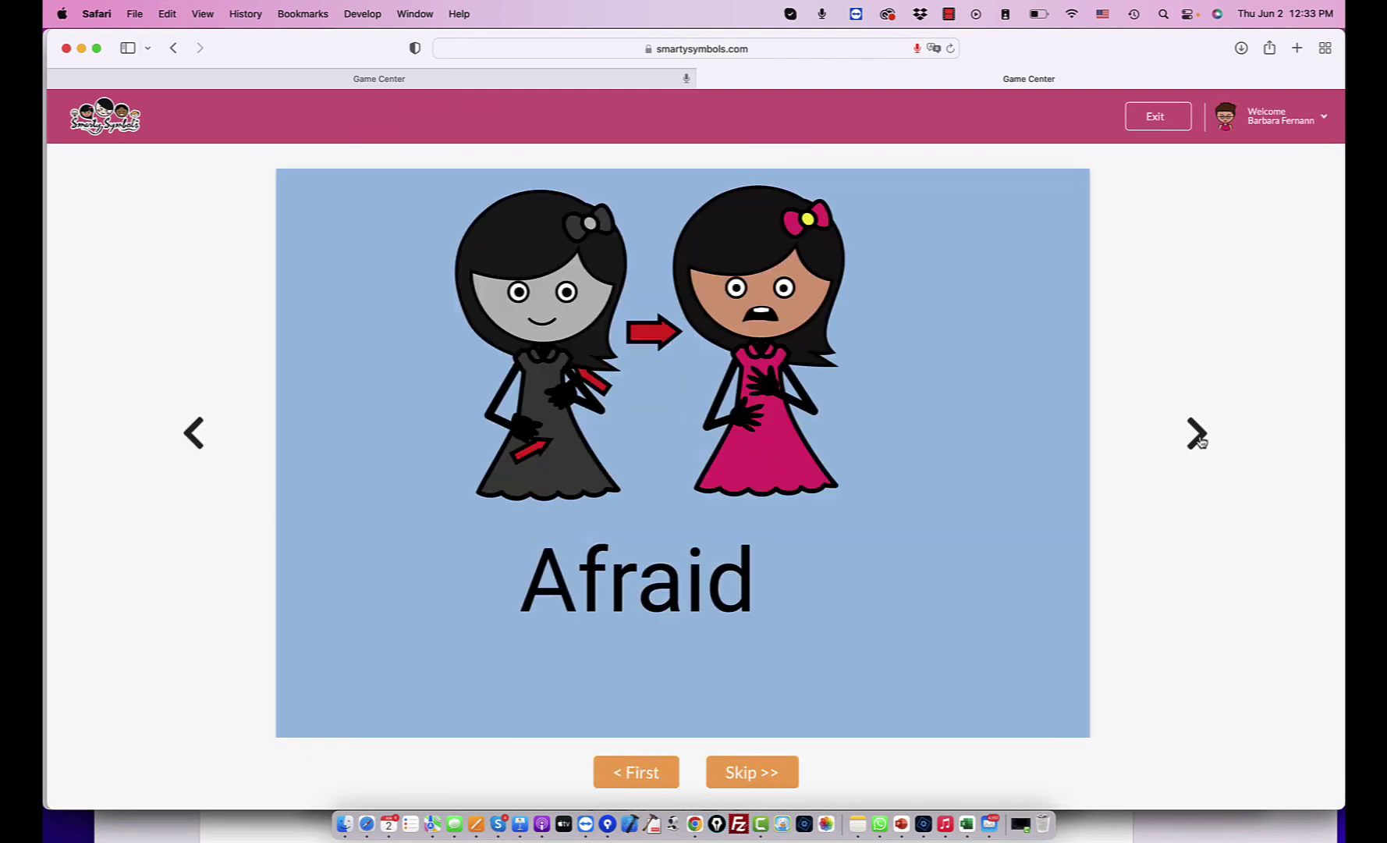
left_click(1198, 434)
left_click(1198, 434)
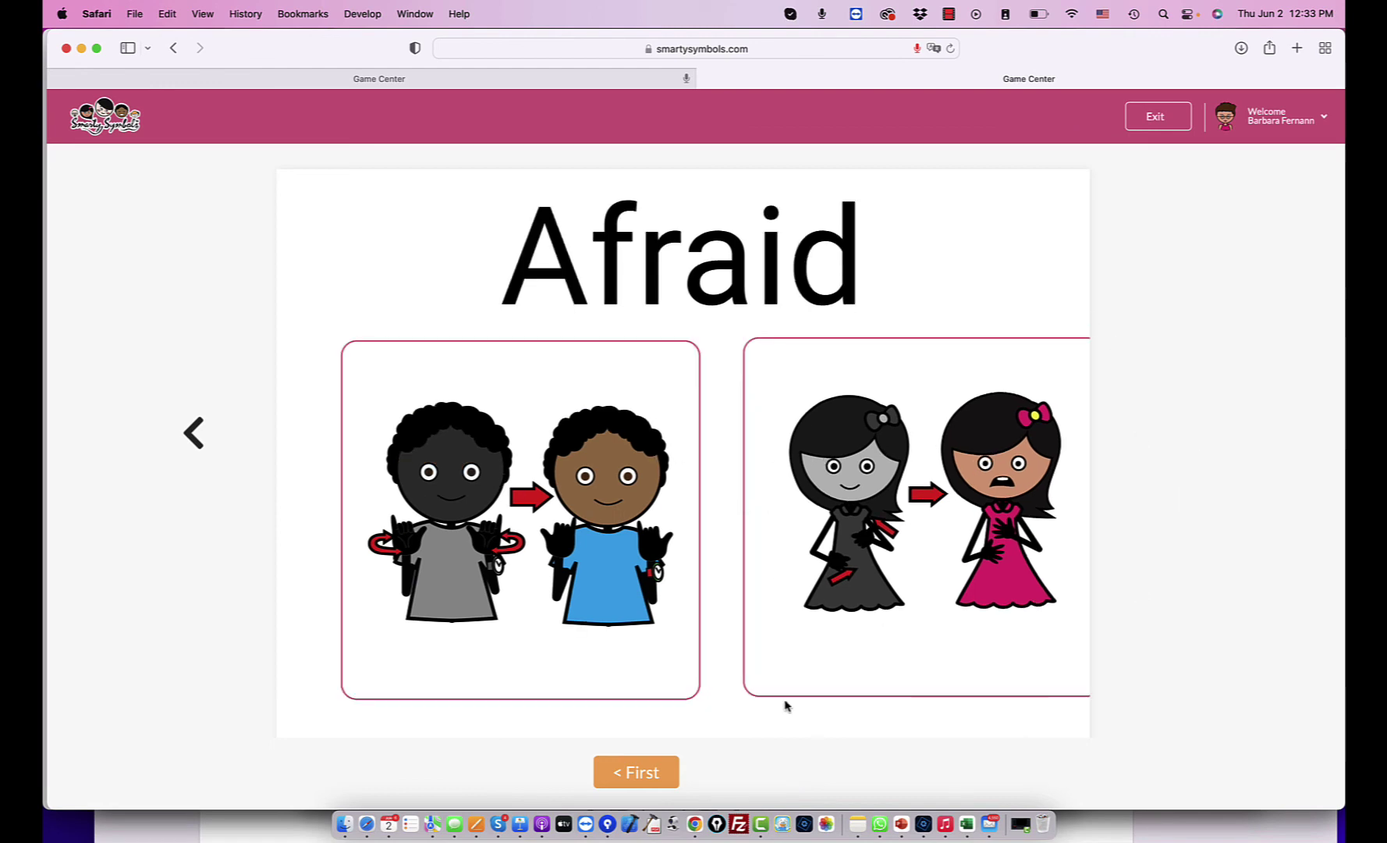
Go back to the blue Afraid word page in the launched activity, then return to the editor and deselect the Afraid heading.
left_click(182, 441)
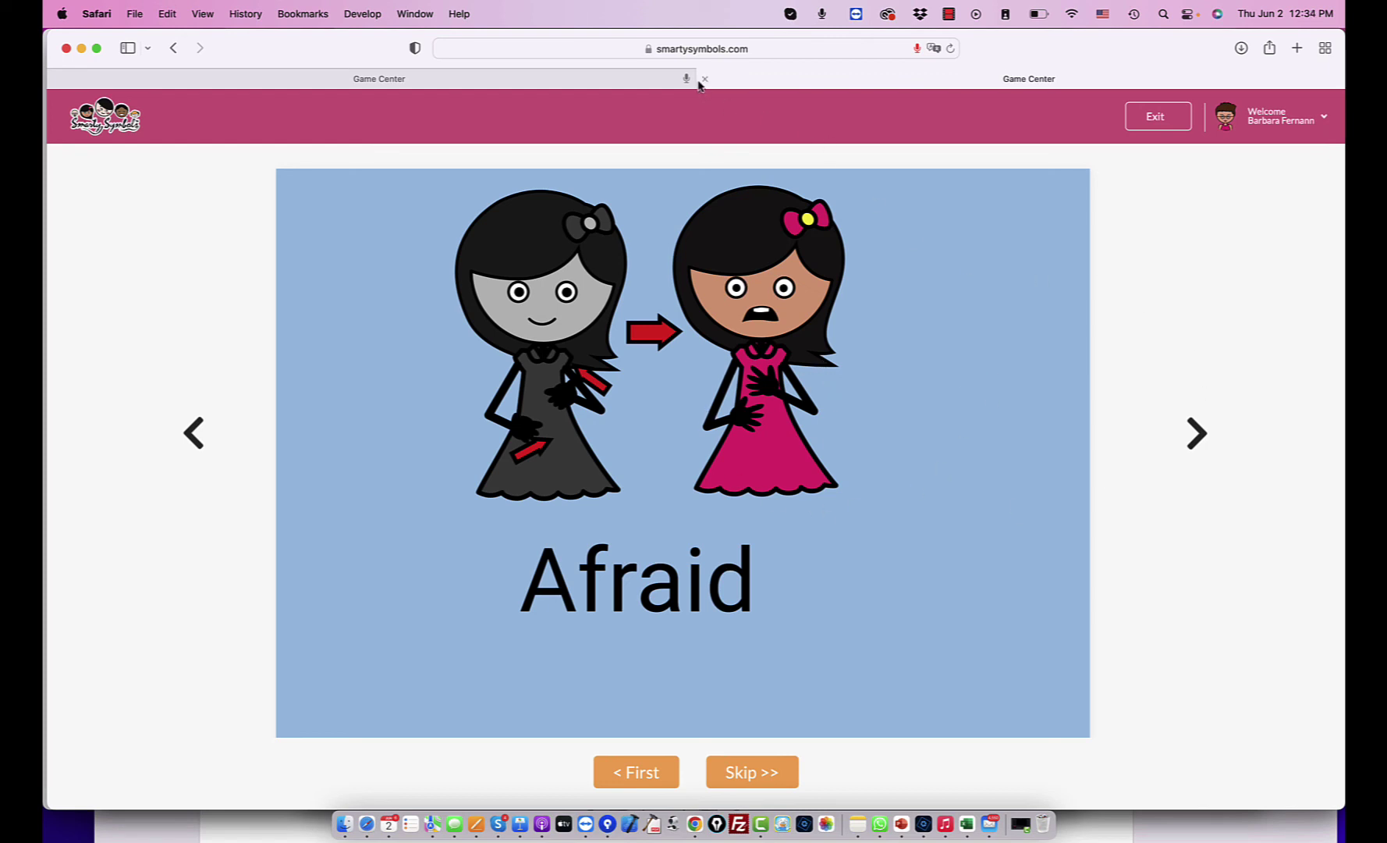
left_click(640, 81)
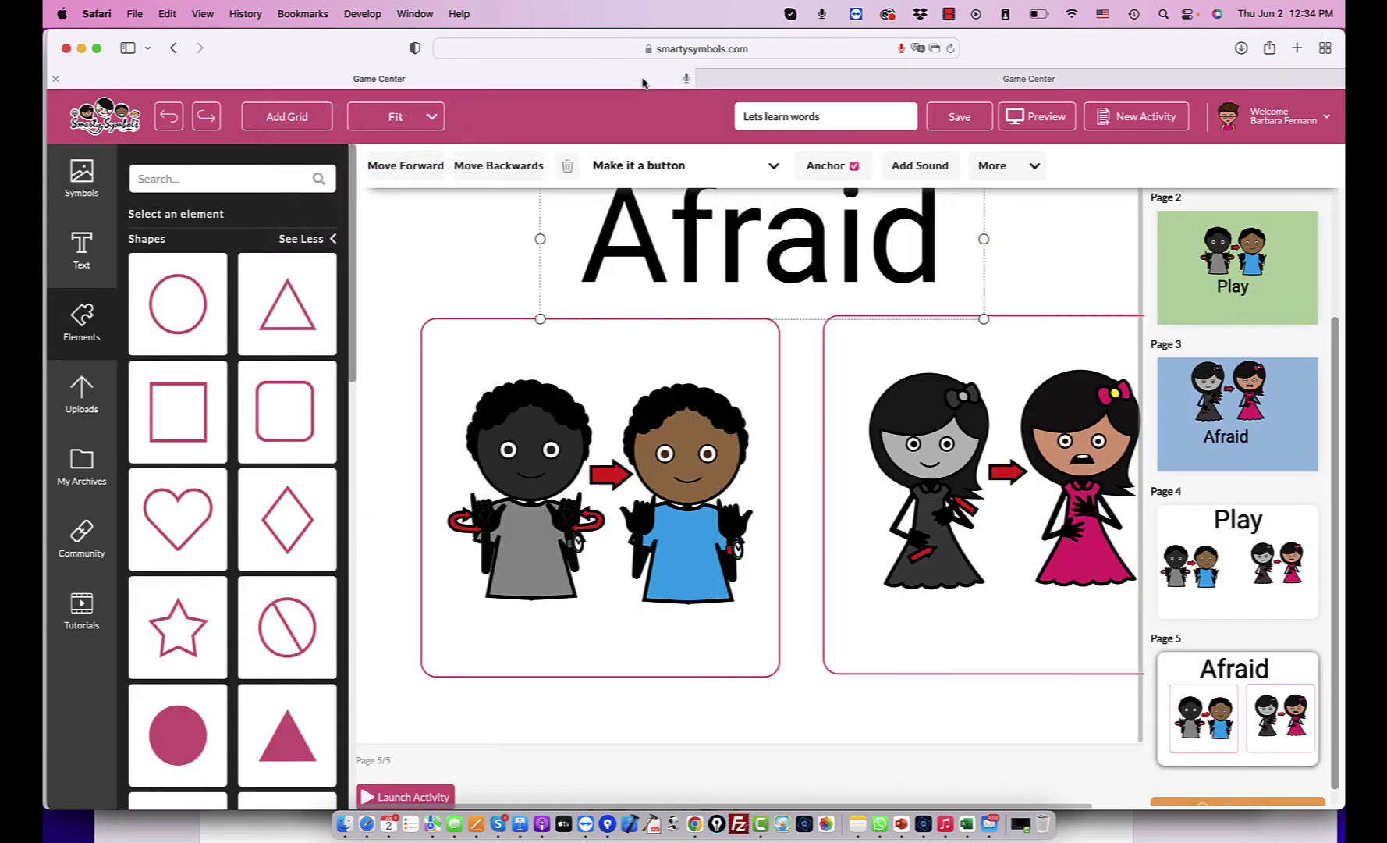
left_click(960, 738)
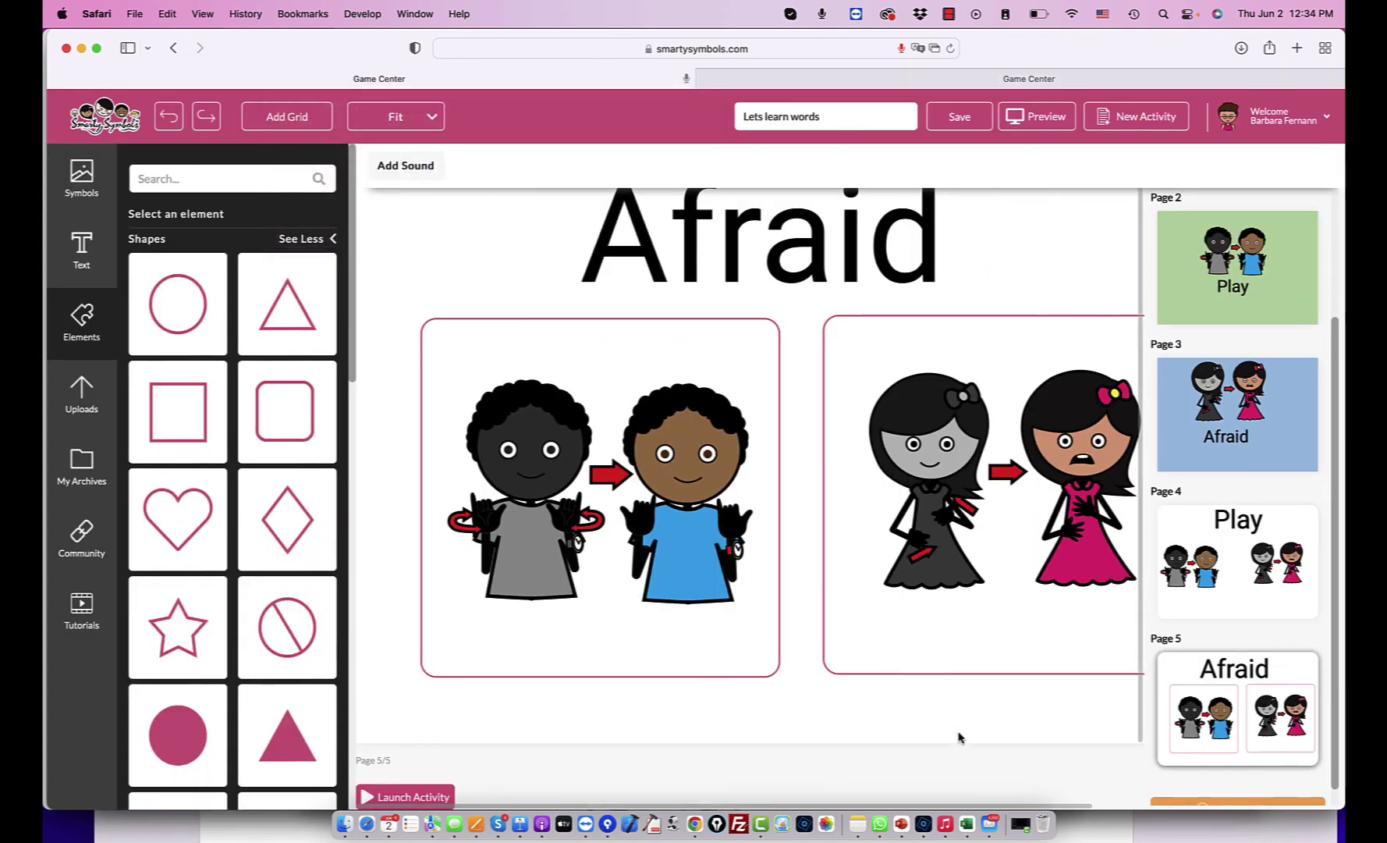
scroll(797, 560, "right", 2)
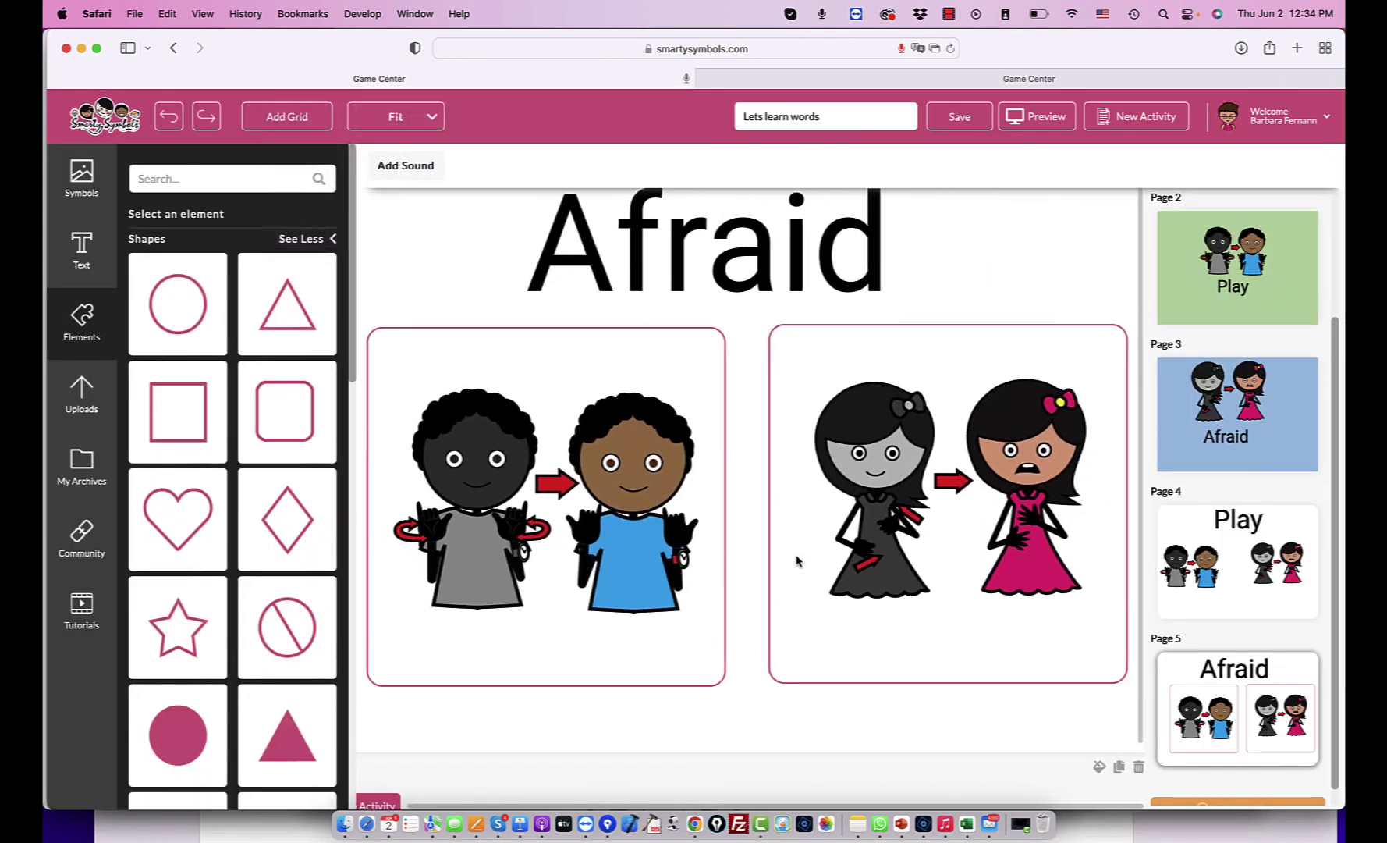
Browse the available tutorial videos and return to the symbol library with the Afraid question page open.
left_click(78, 593)
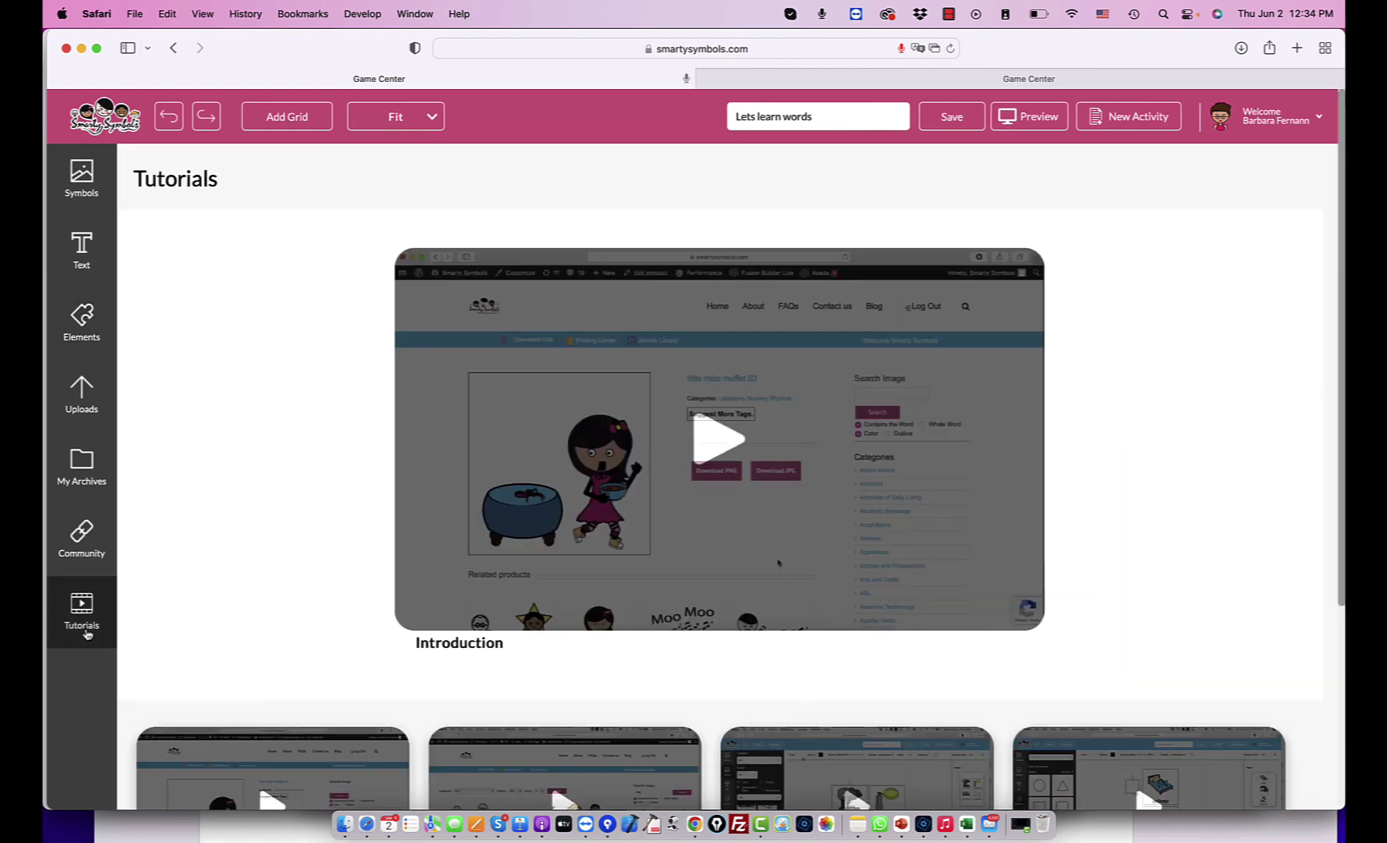
scroll(998, 563, "down", 5)
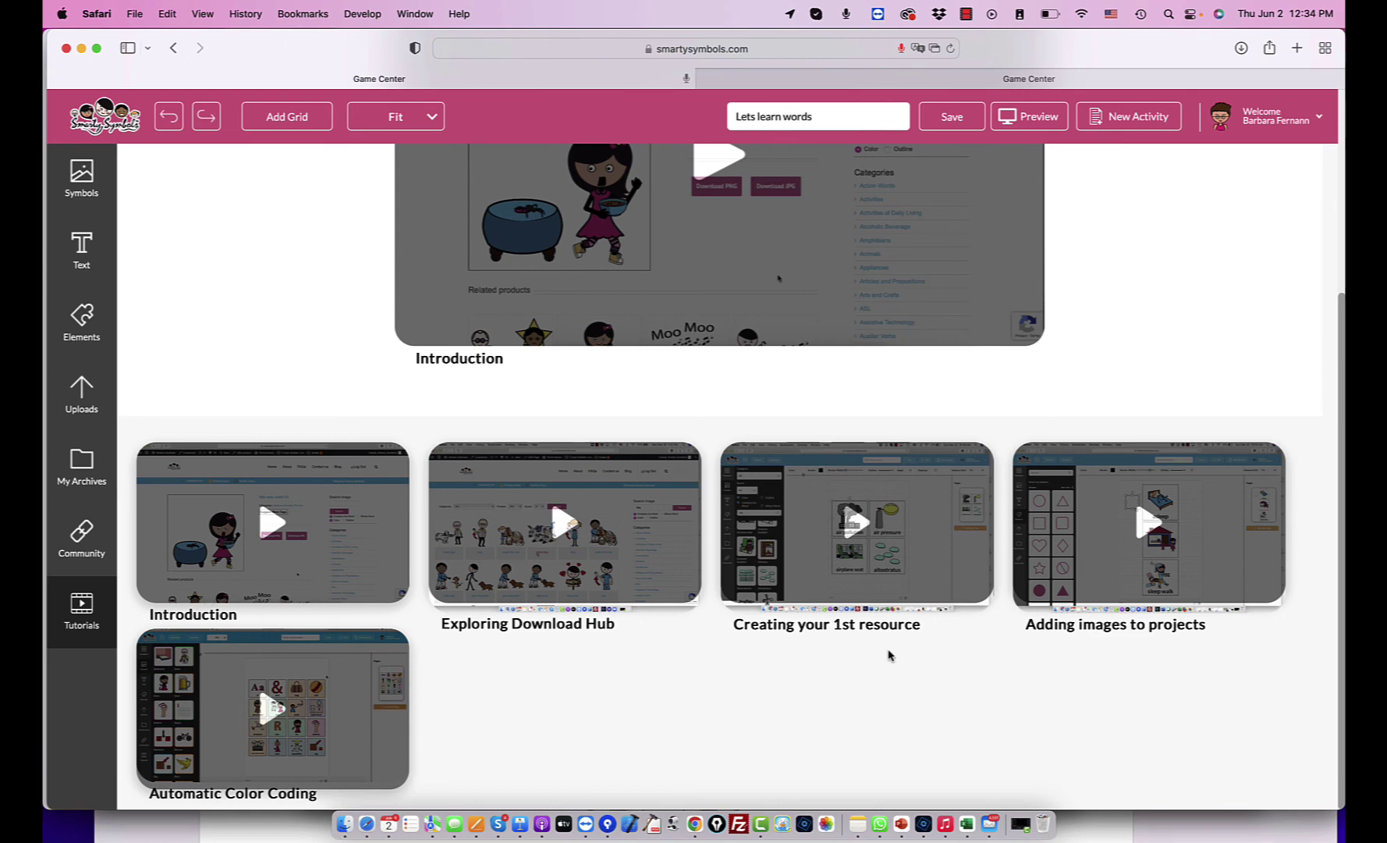
scroll(882, 519, "up", 5)
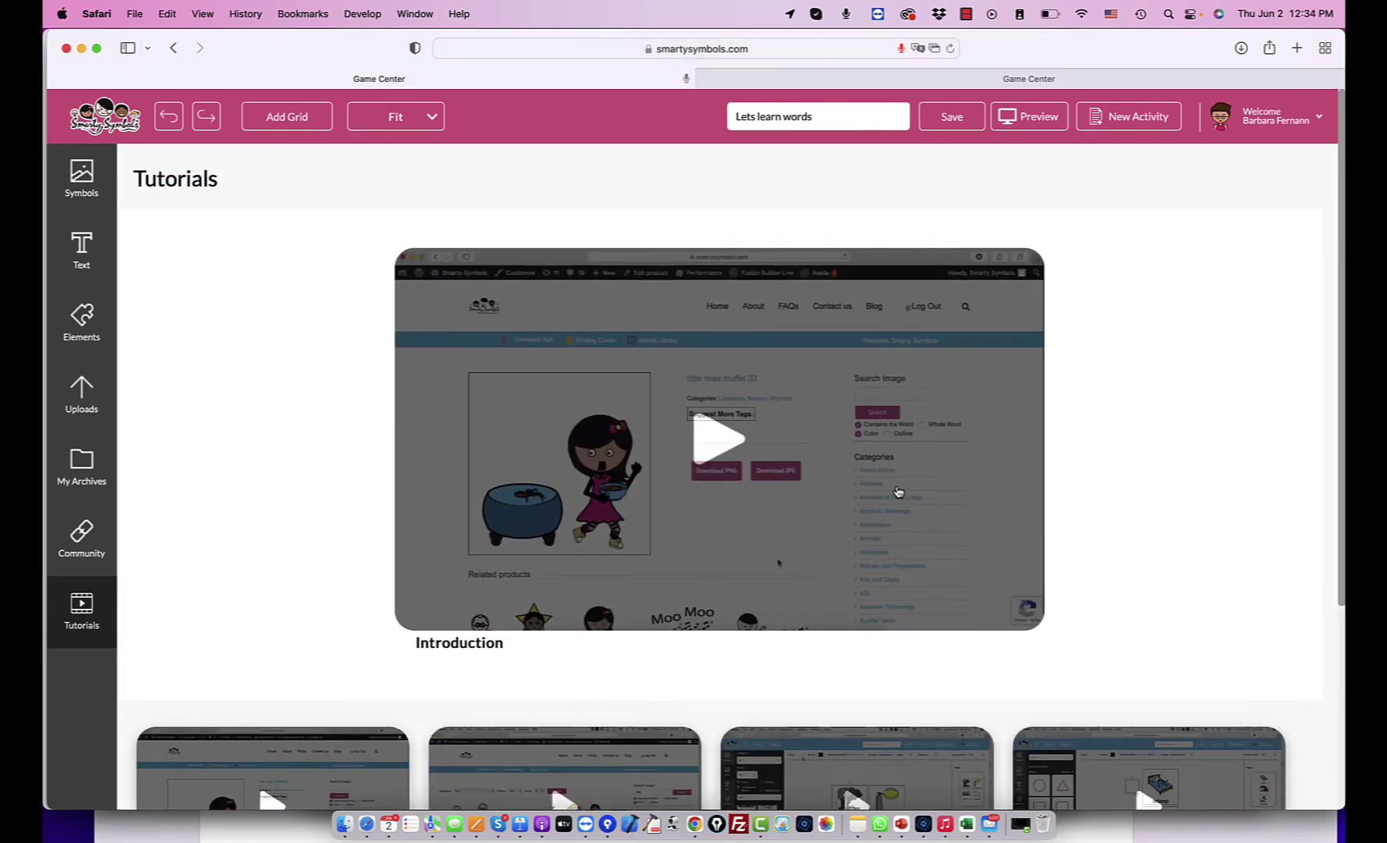
left_click(86, 178)
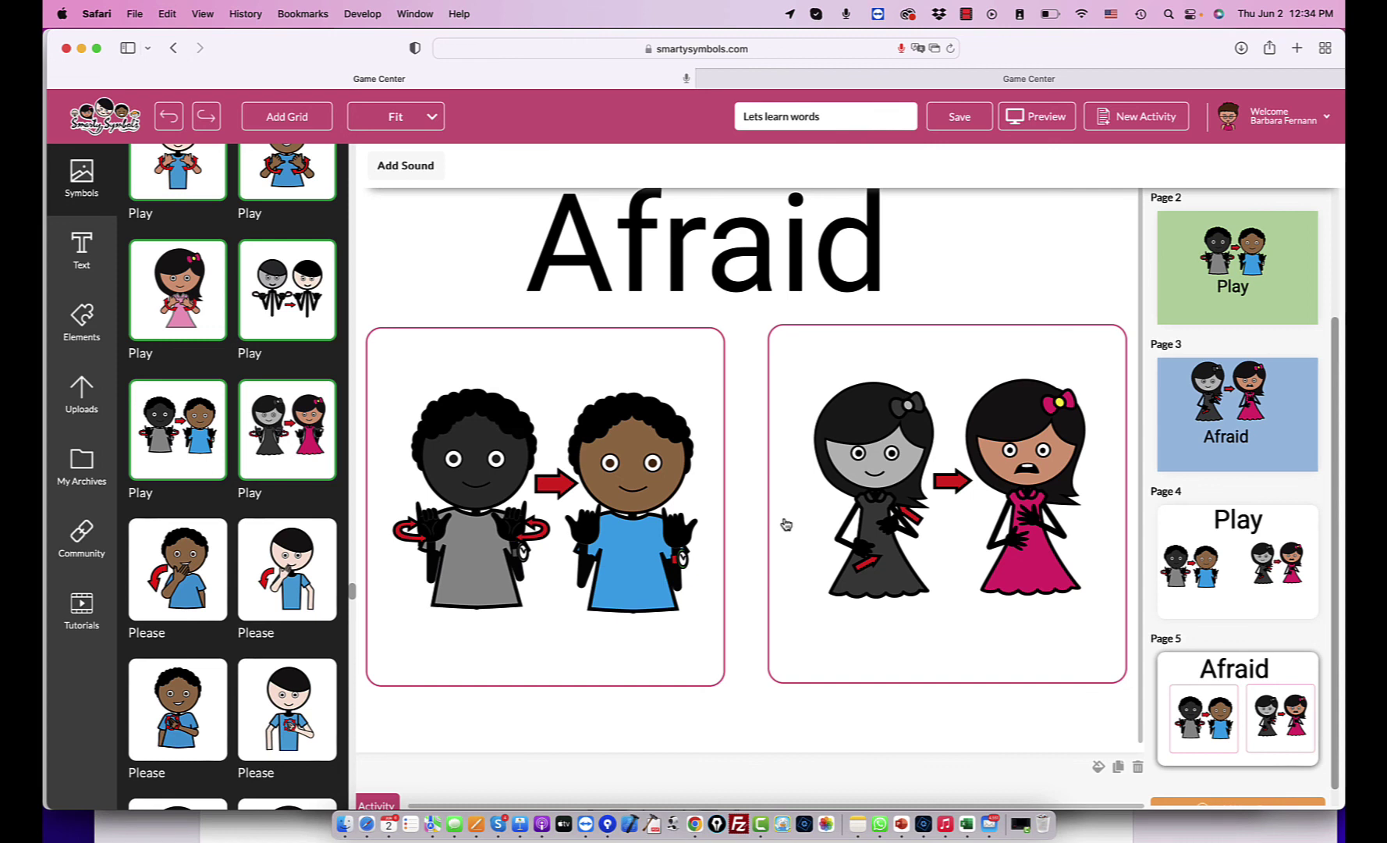
scroll(786, 524, "up", 2)
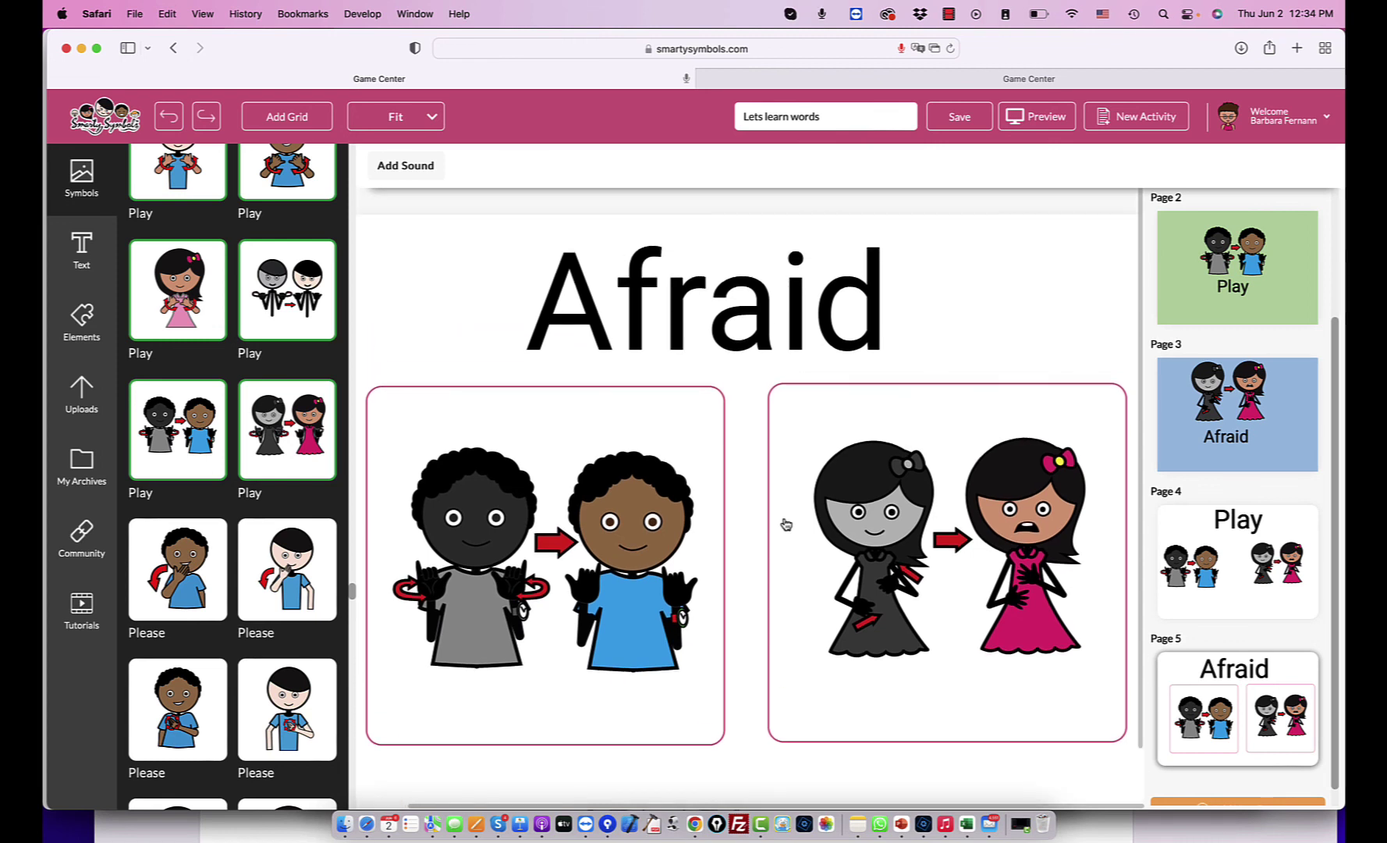